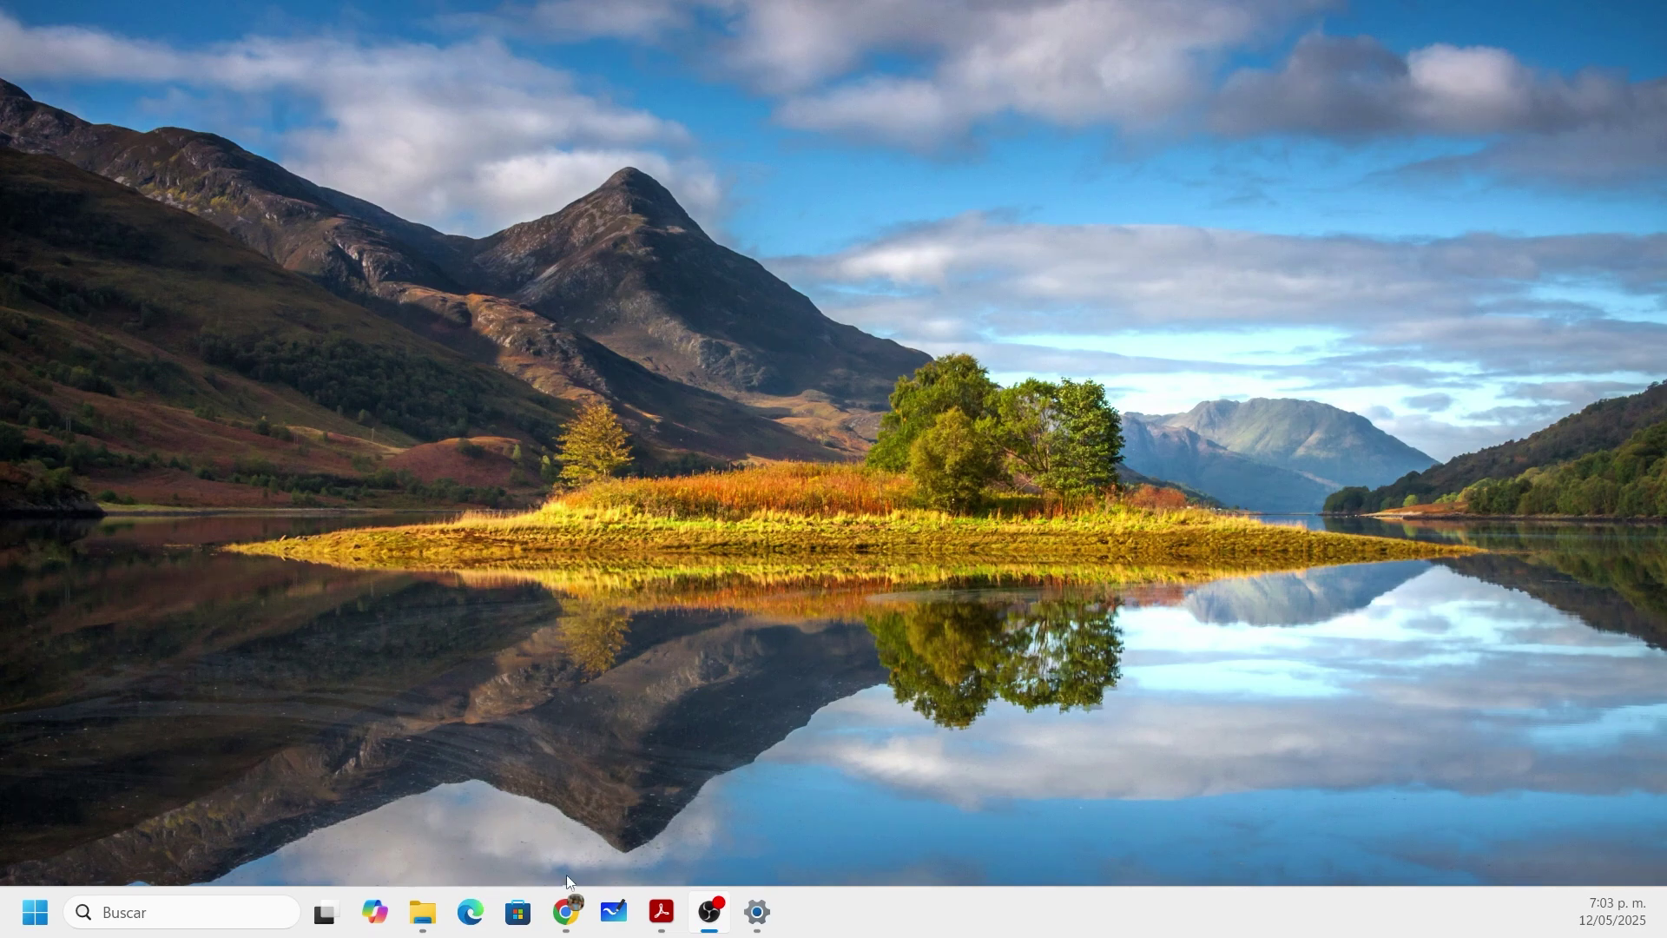
Step: Switch to Chrome, search Google for "zotero" and open the official Zotero website
left_click(565, 913)
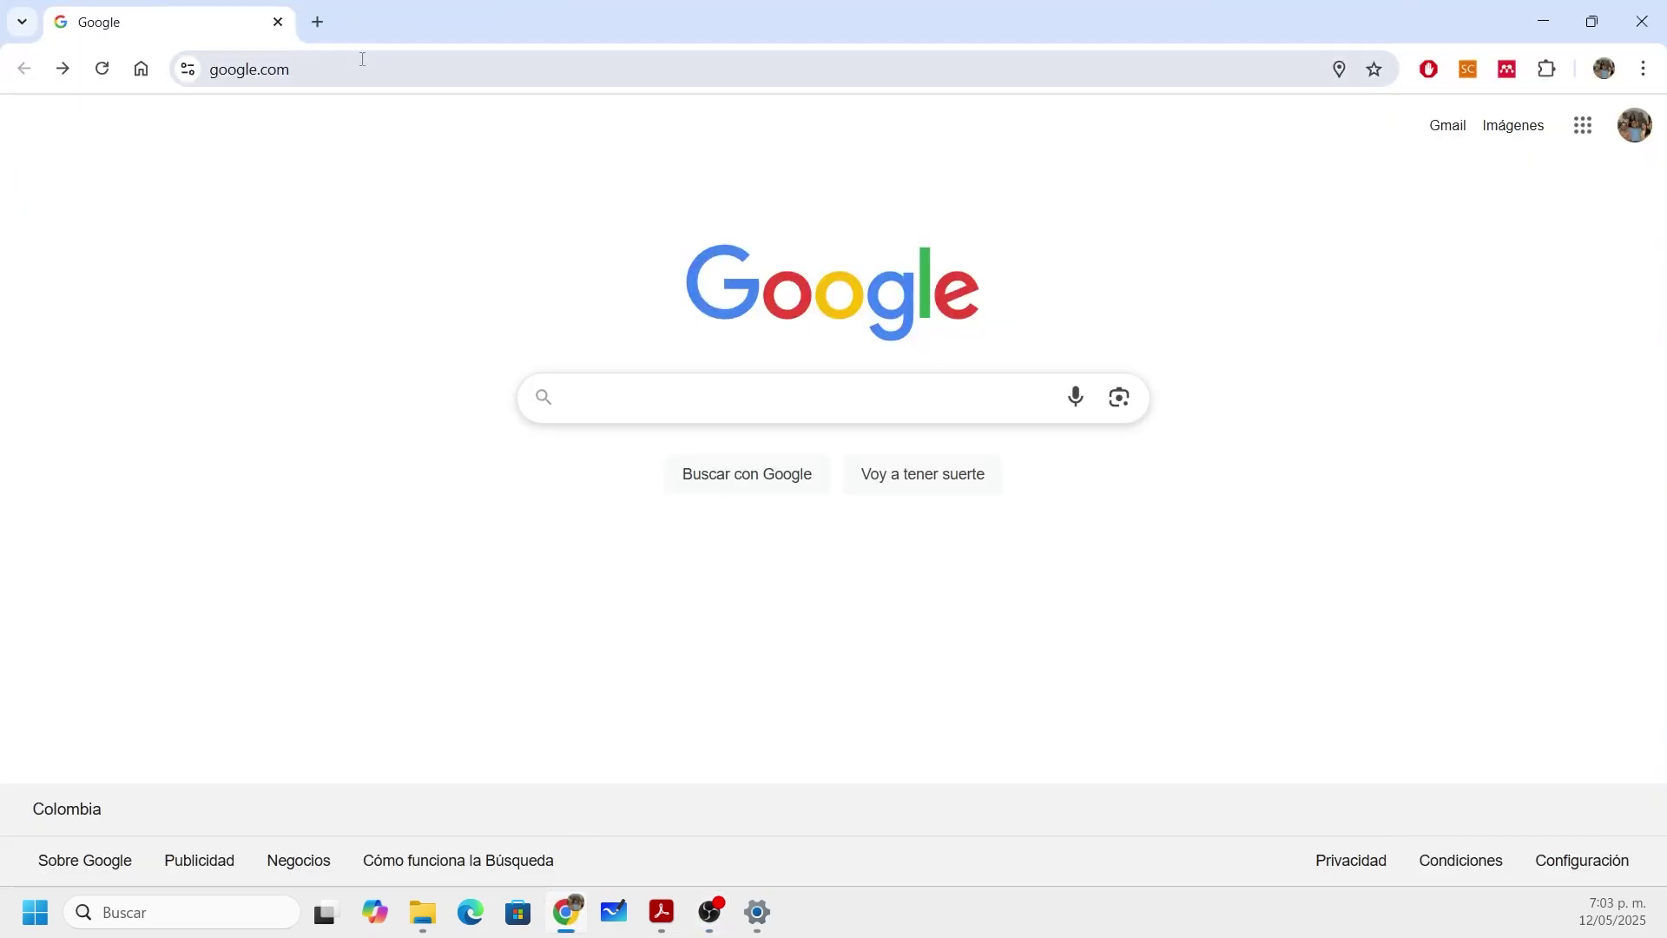
left_click(324, 75)
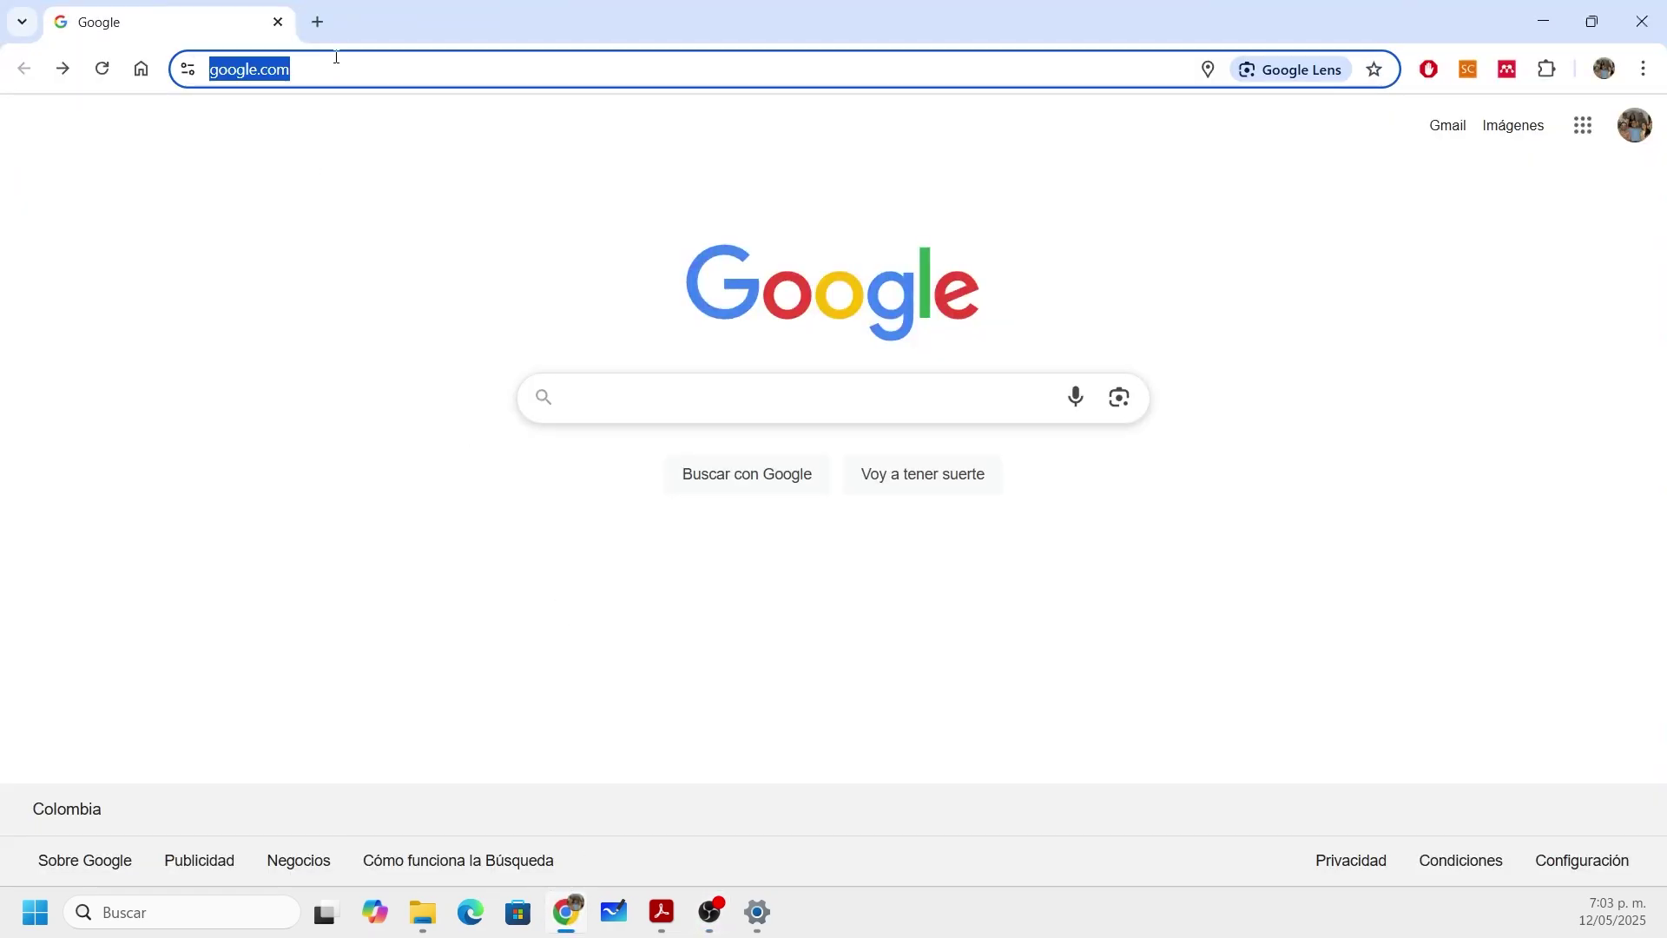
type("zotero")
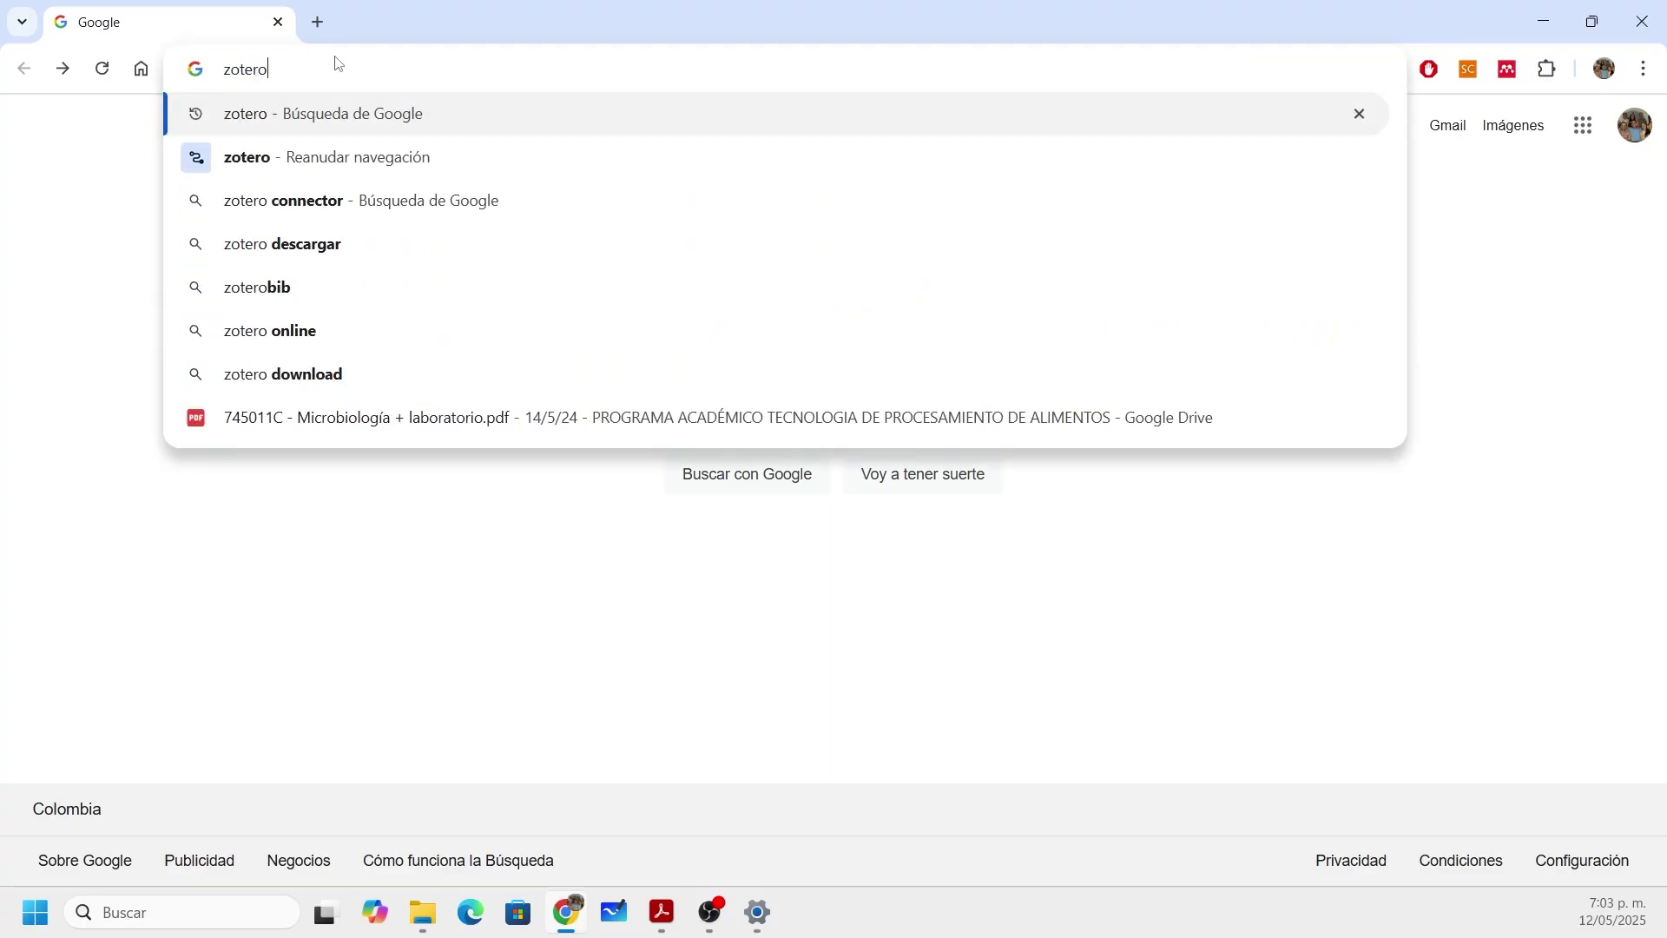
key("Return")
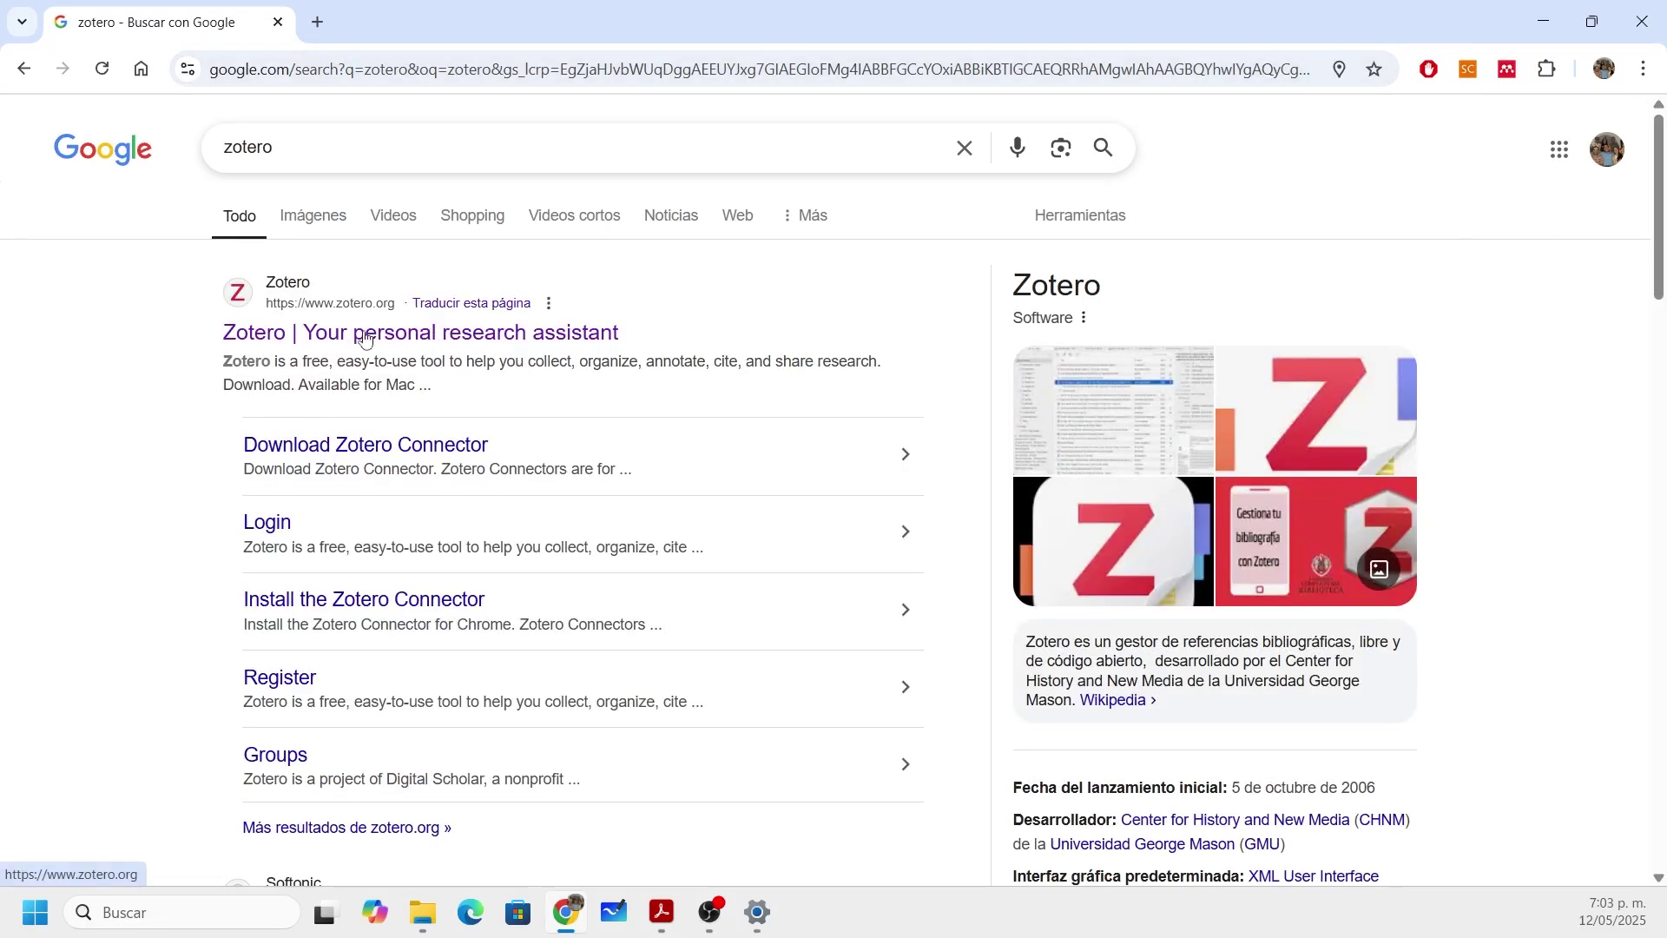
left_click(413, 334)
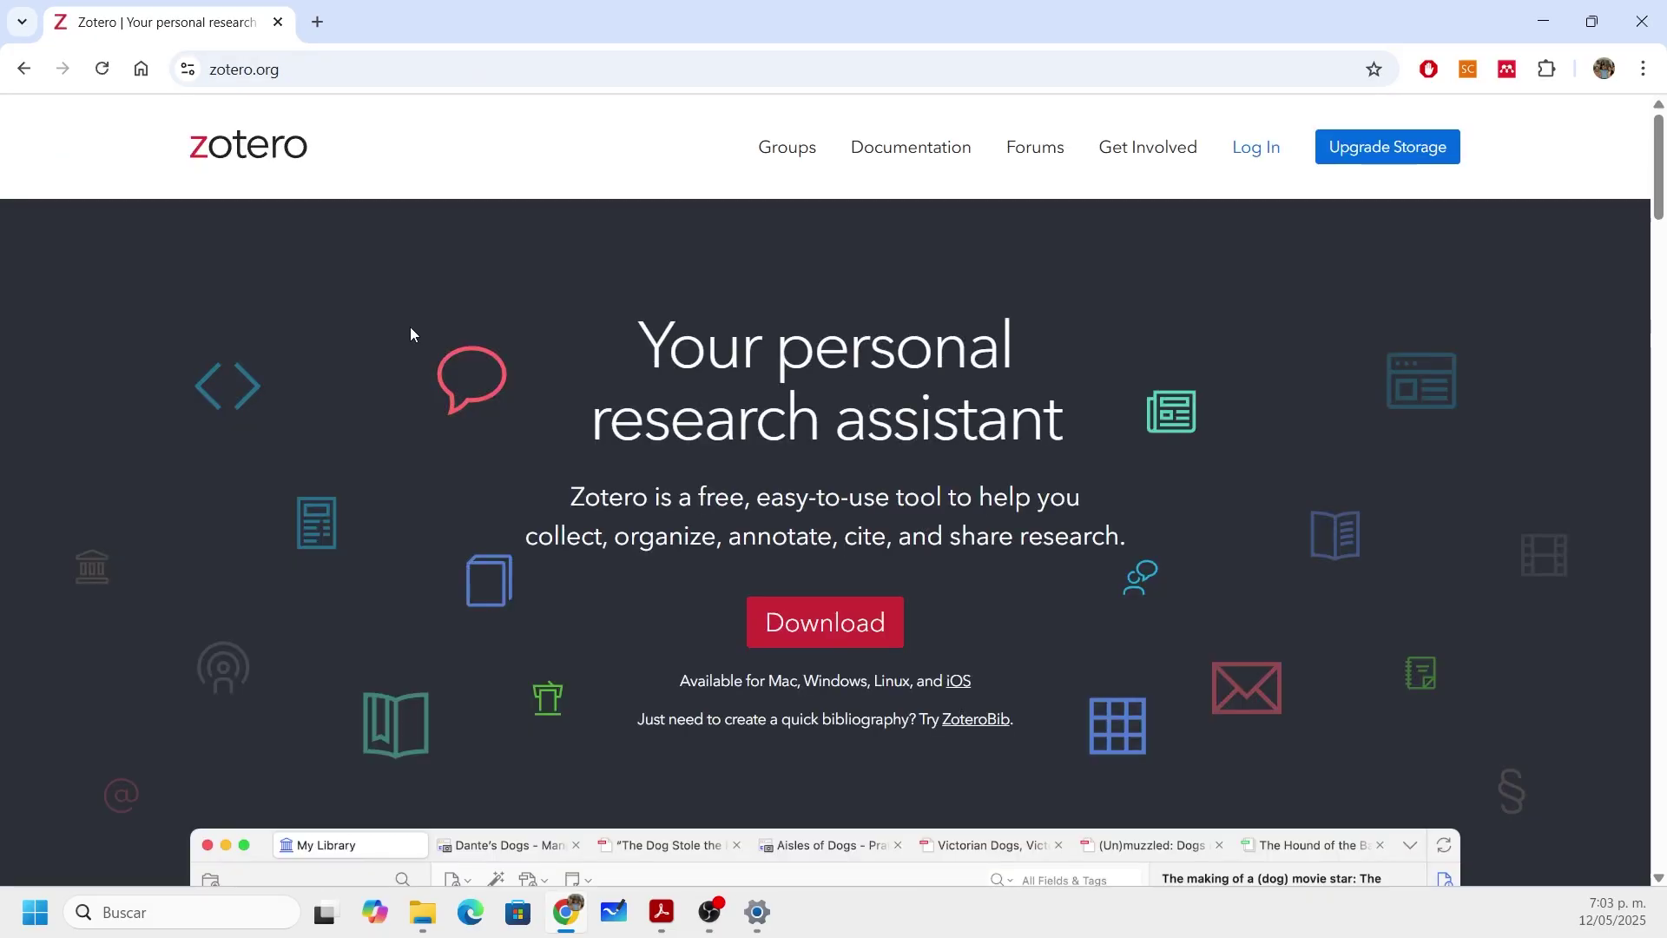
Step: Download the 64-bit Zotero 7 for Windows installer from the download page and save it in the Descargas folder
scroll(897, 534, "down", 1)
scroll(897, 534, "down", 1)
scroll(894, 532, "up", 2)
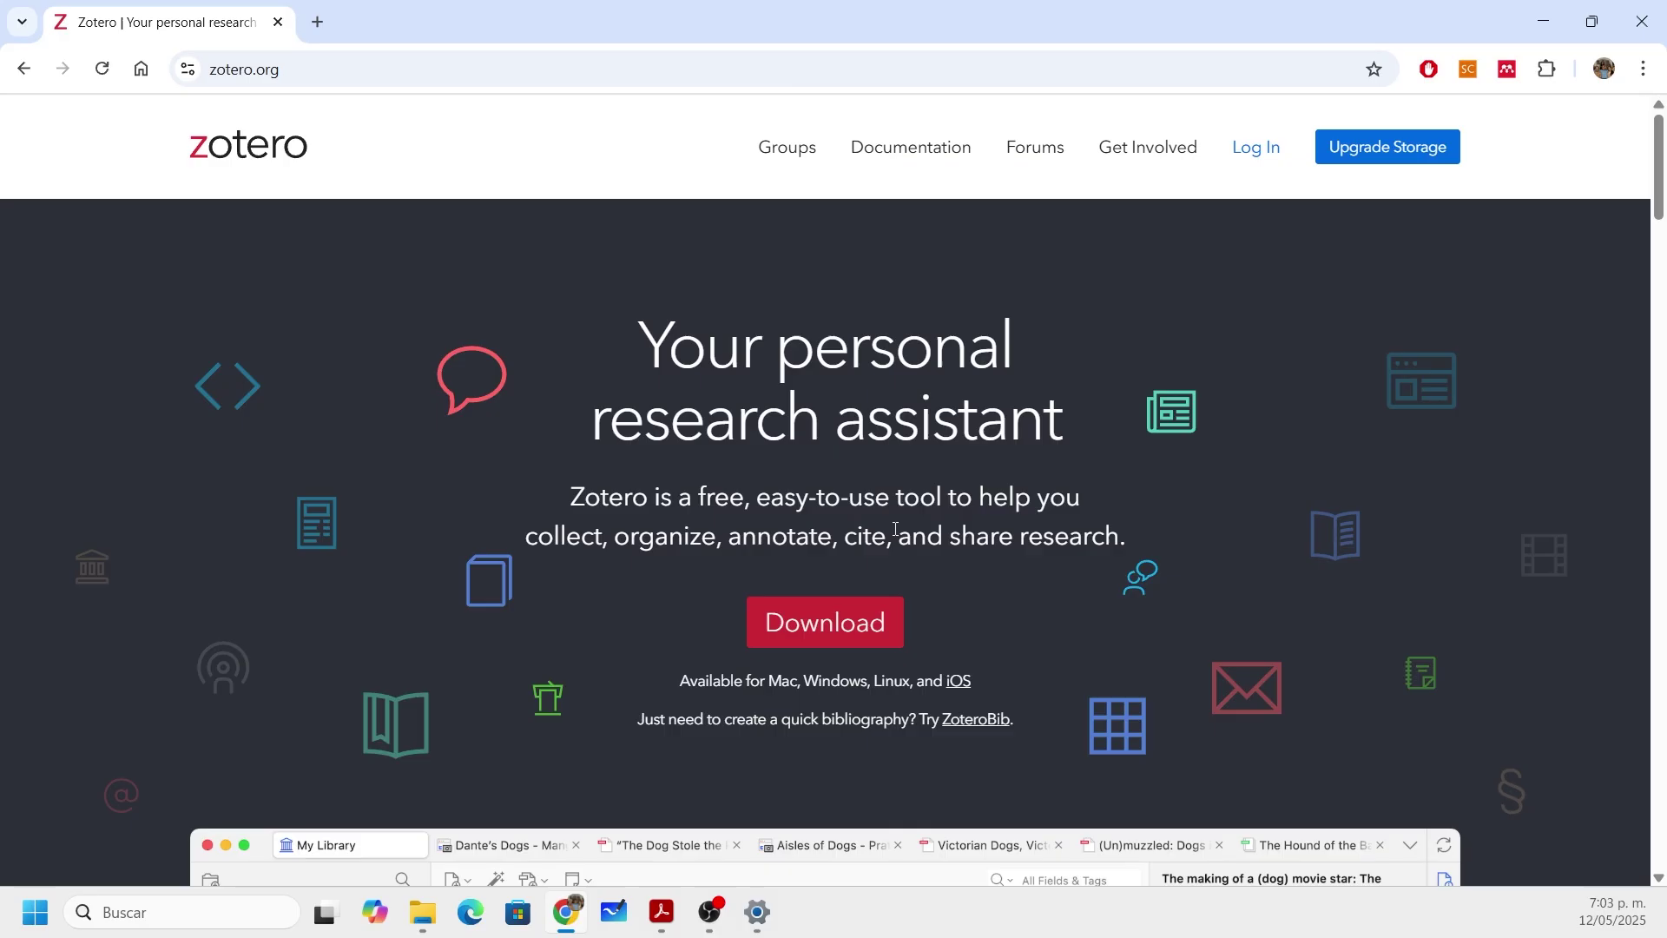
scroll(895, 534, "down", 5)
scroll(893, 535, "down", 3)
scroll(890, 529, "up", 6)
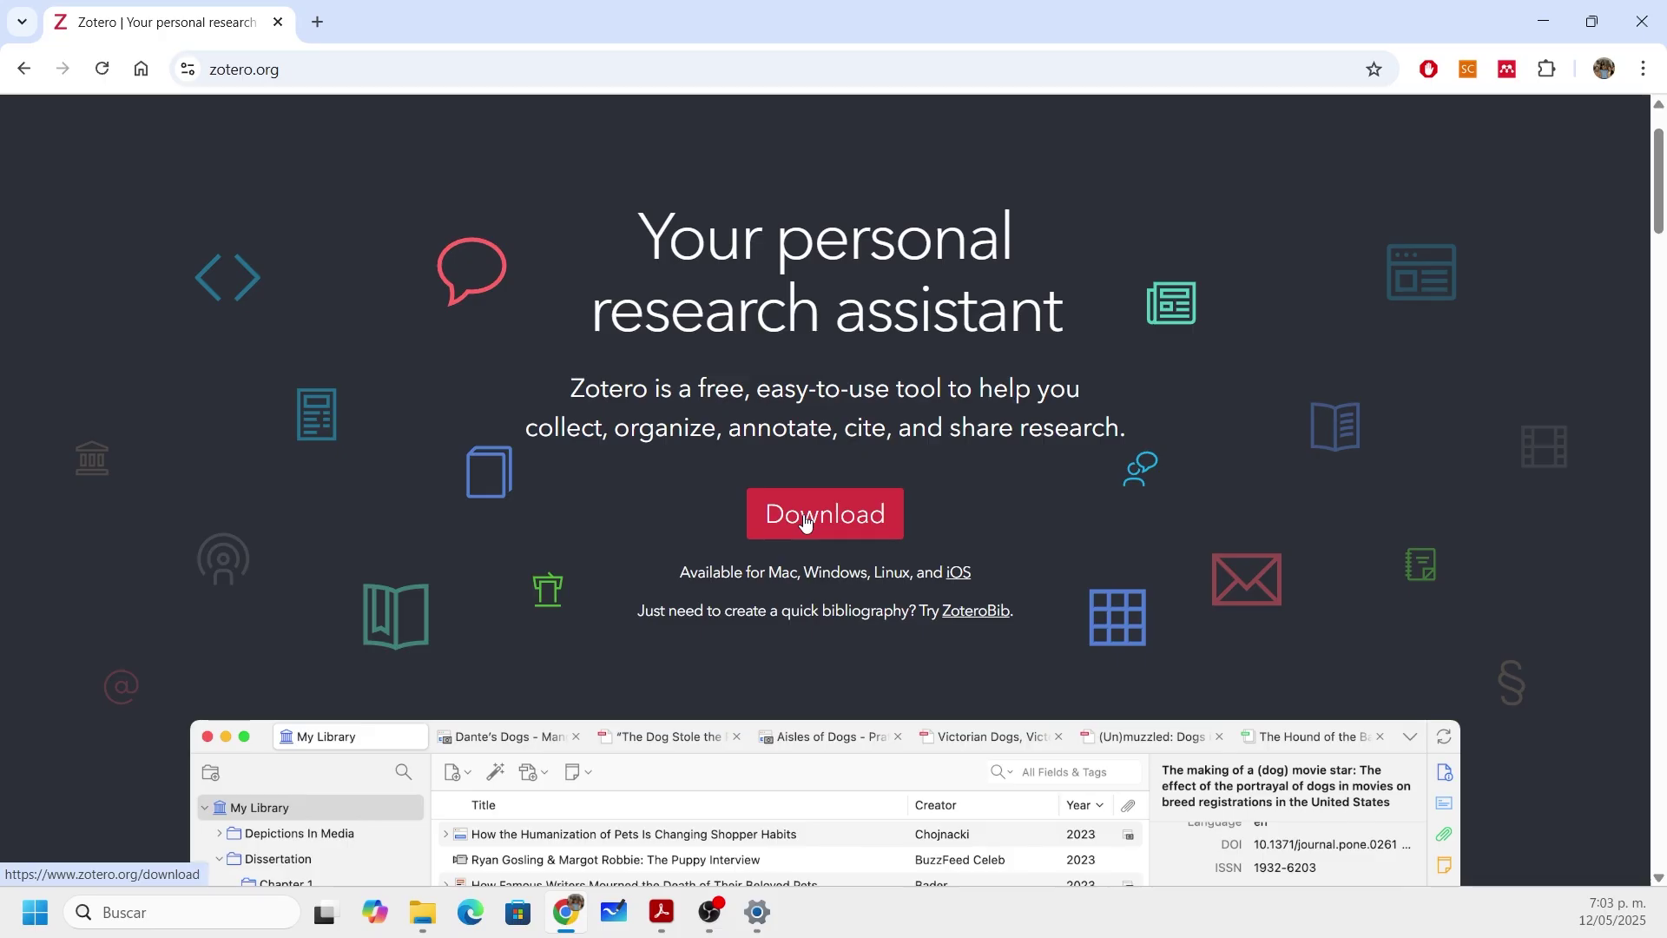
left_click(805, 515)
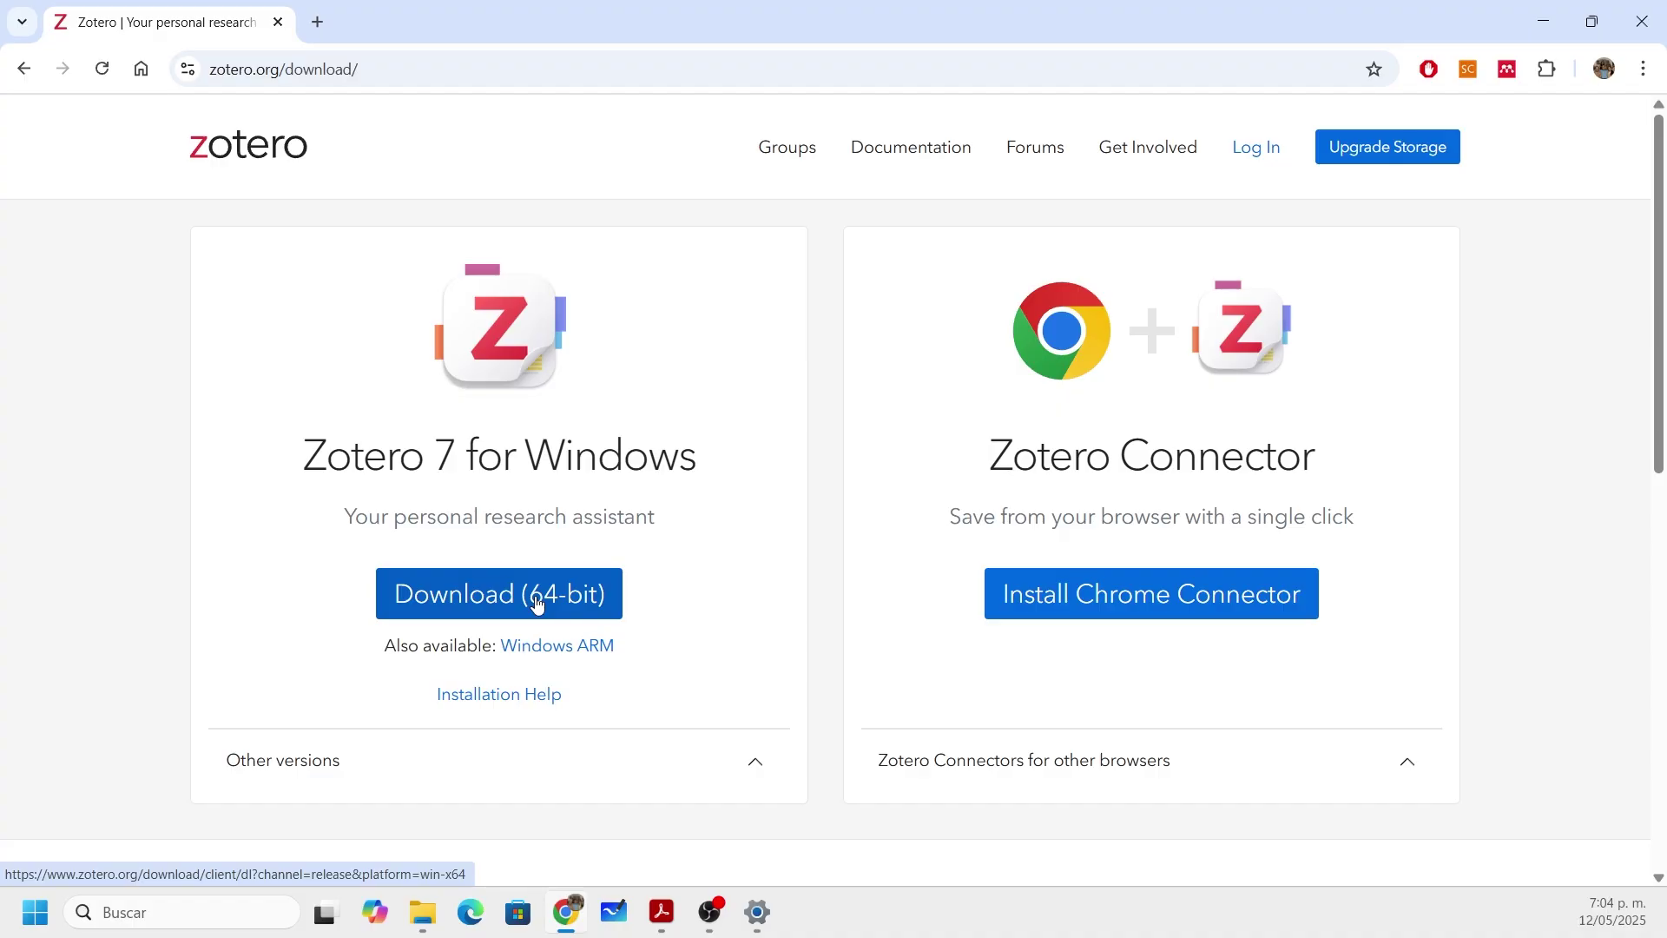
left_click(536, 603)
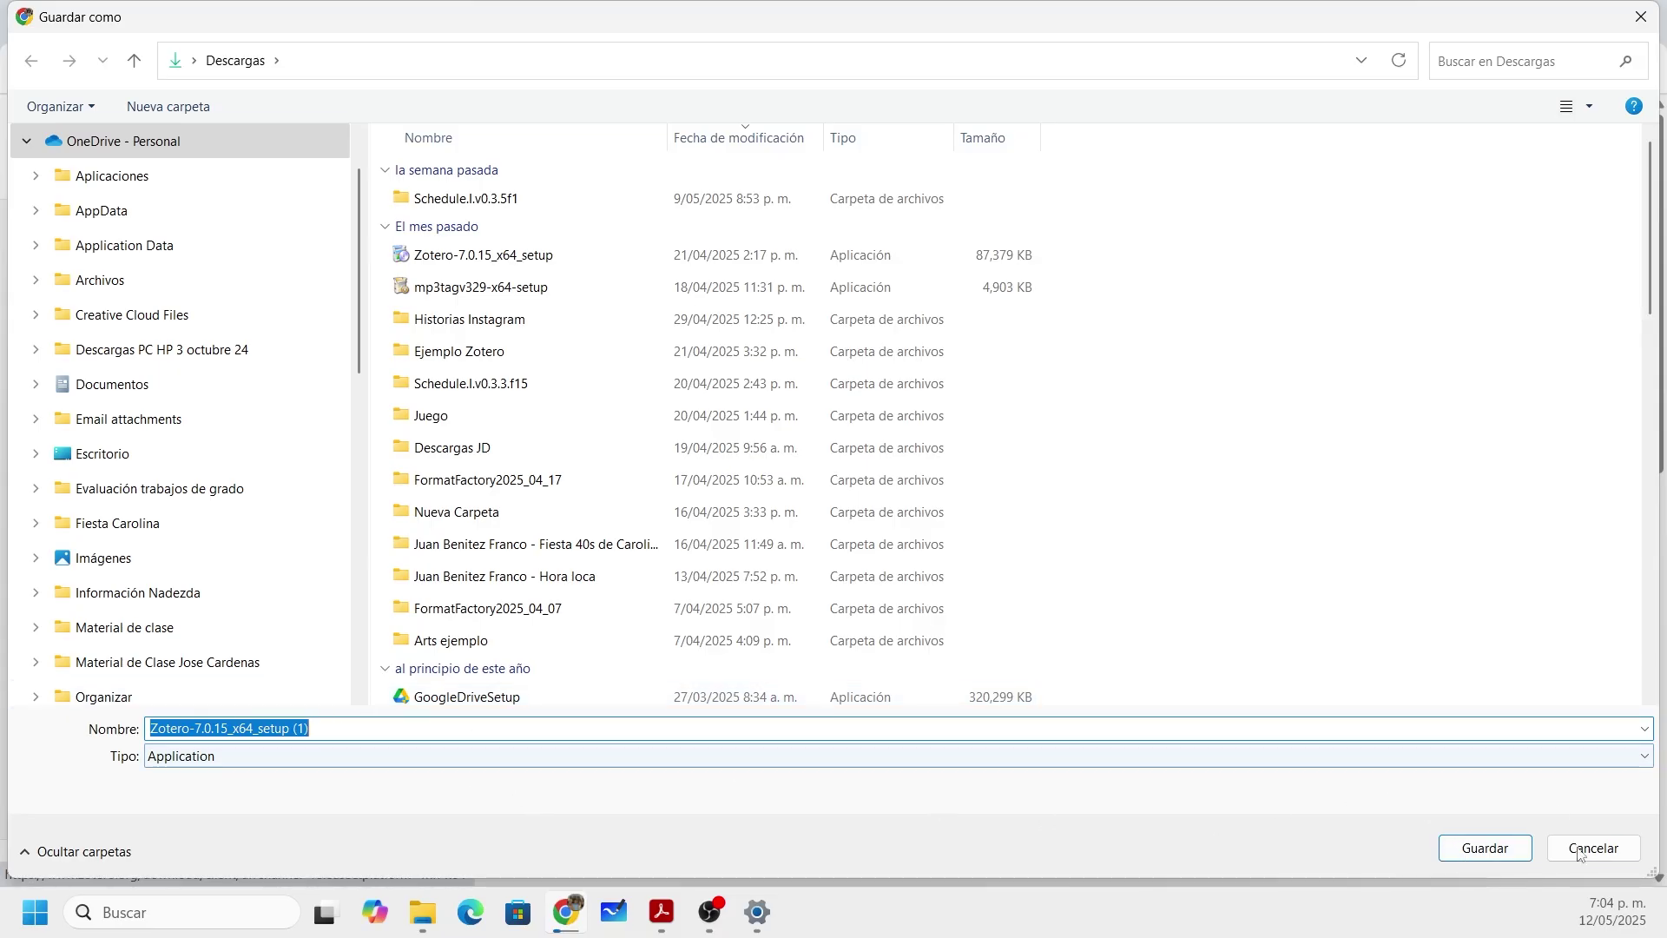
left_click(1484, 848)
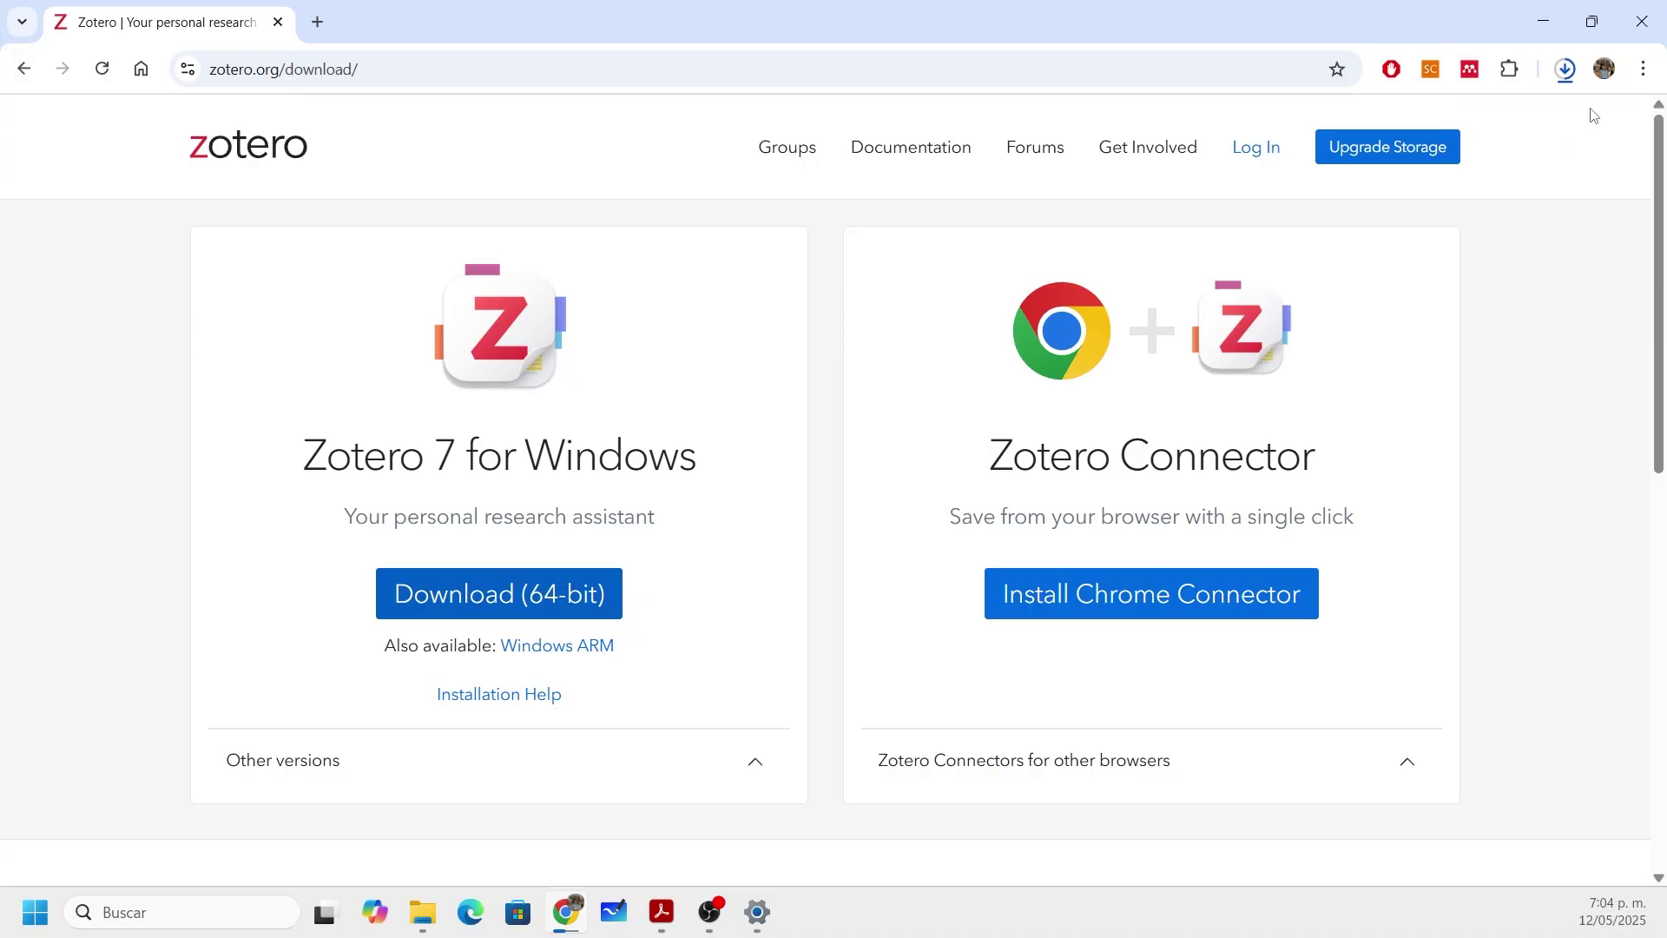
Step: Run the downloaded installer and install Zotero with the Standard setup type, launching the program on completion
left_click(1564, 69)
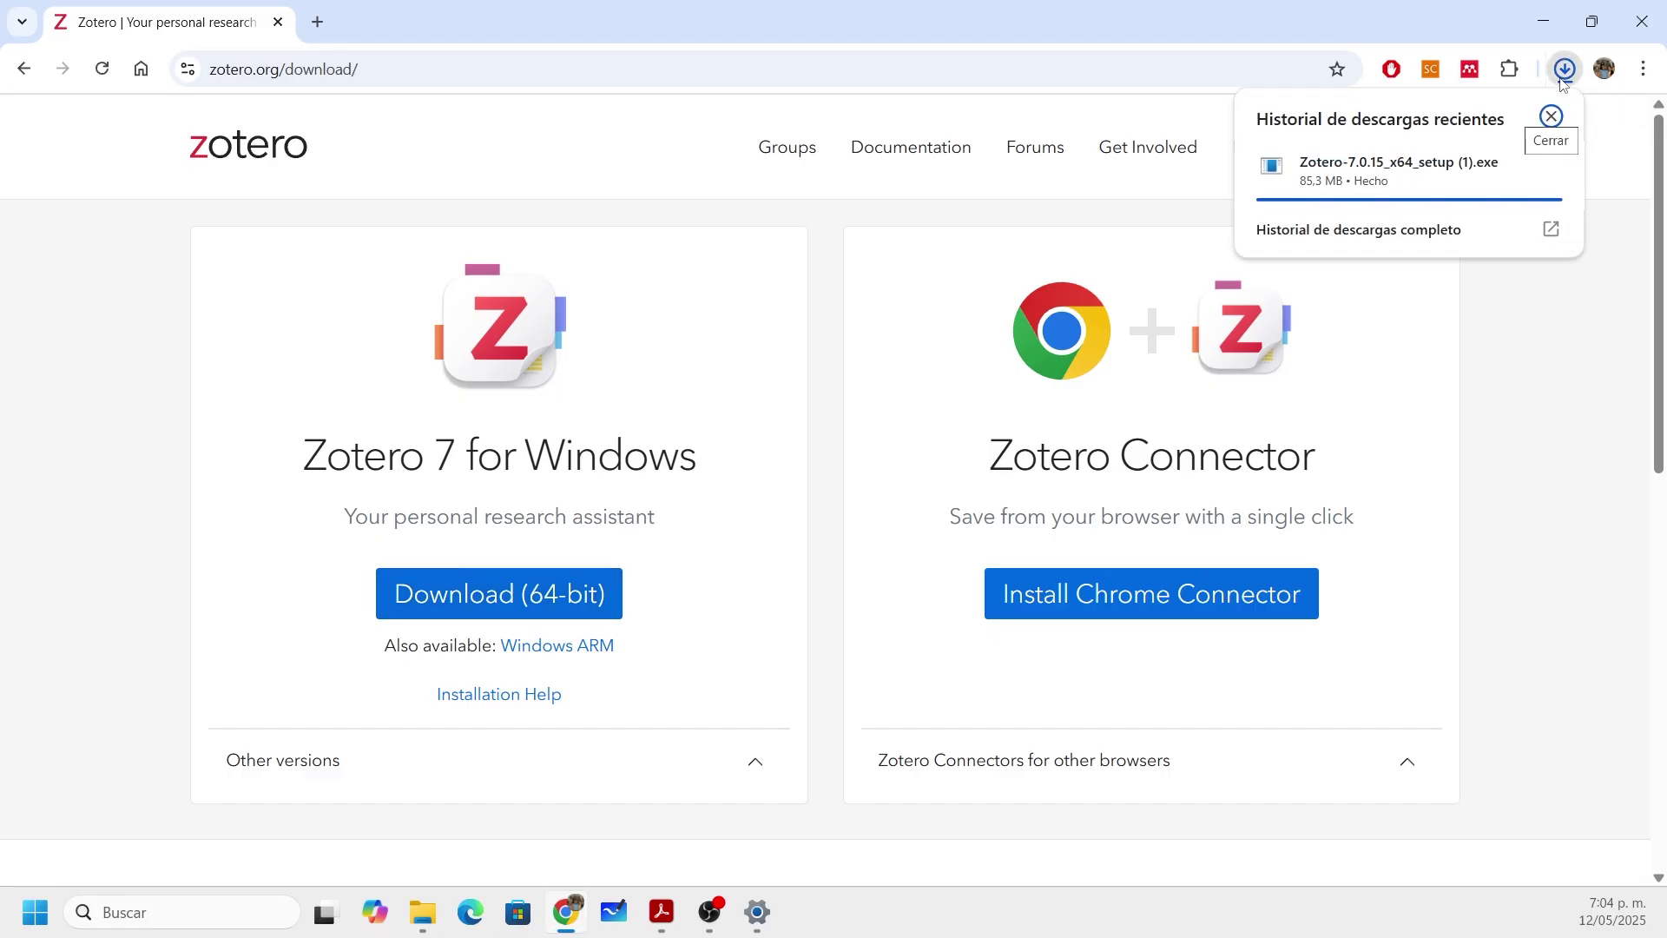
left_click(1374, 180)
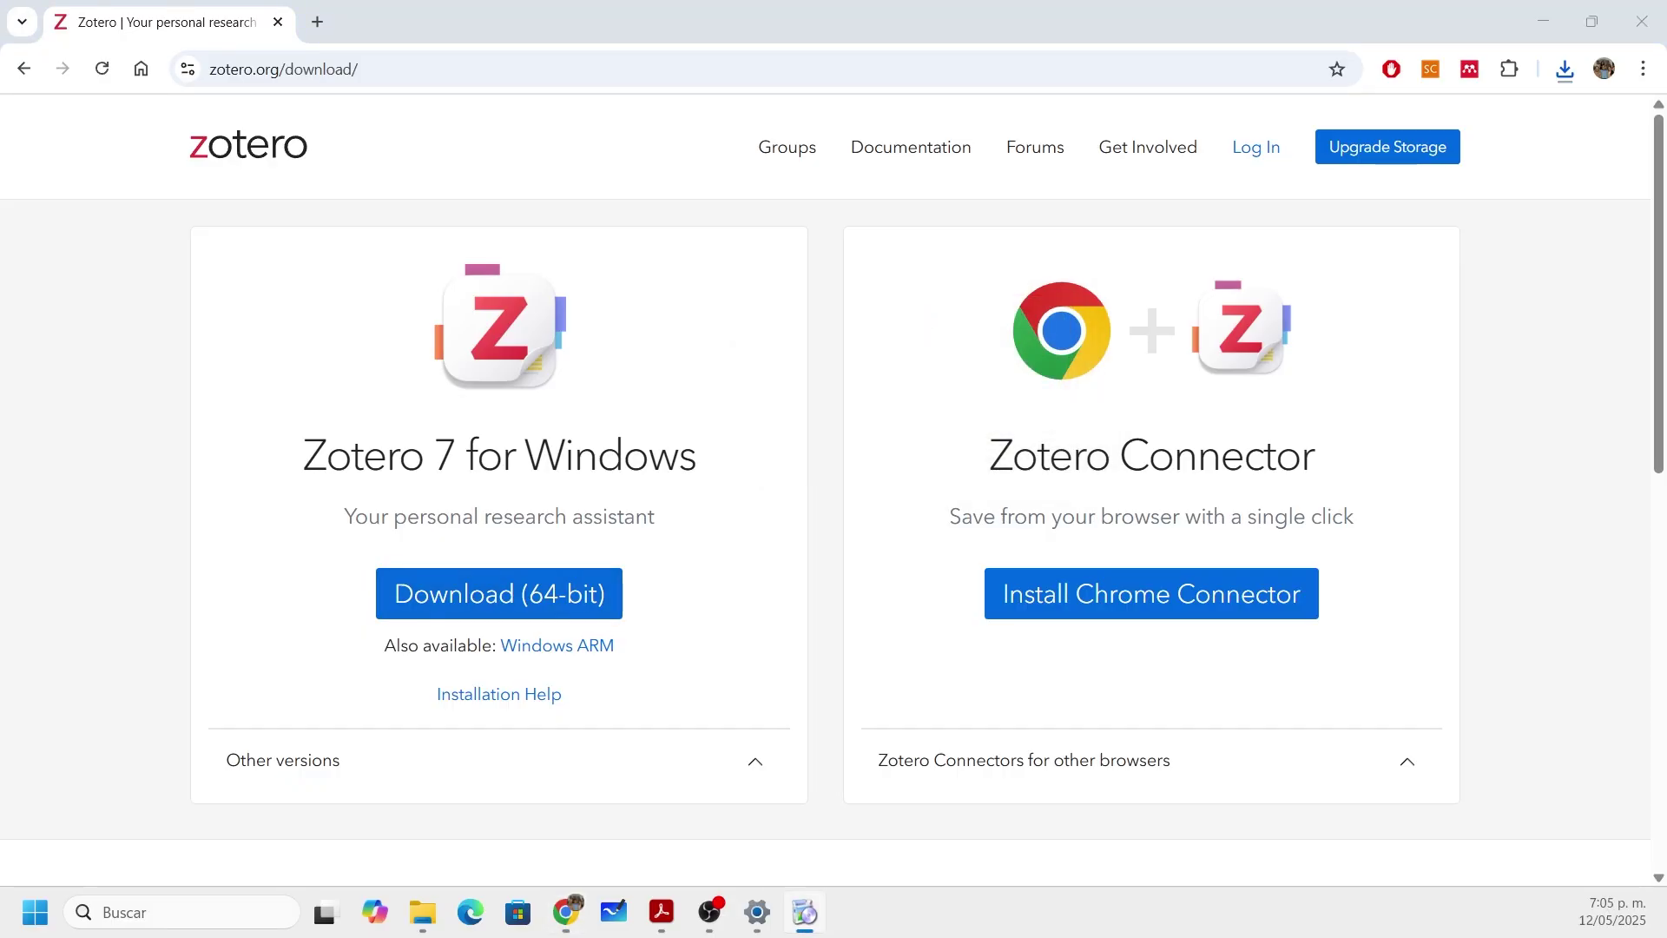
left_click_drag(596, 212, 867, 253)
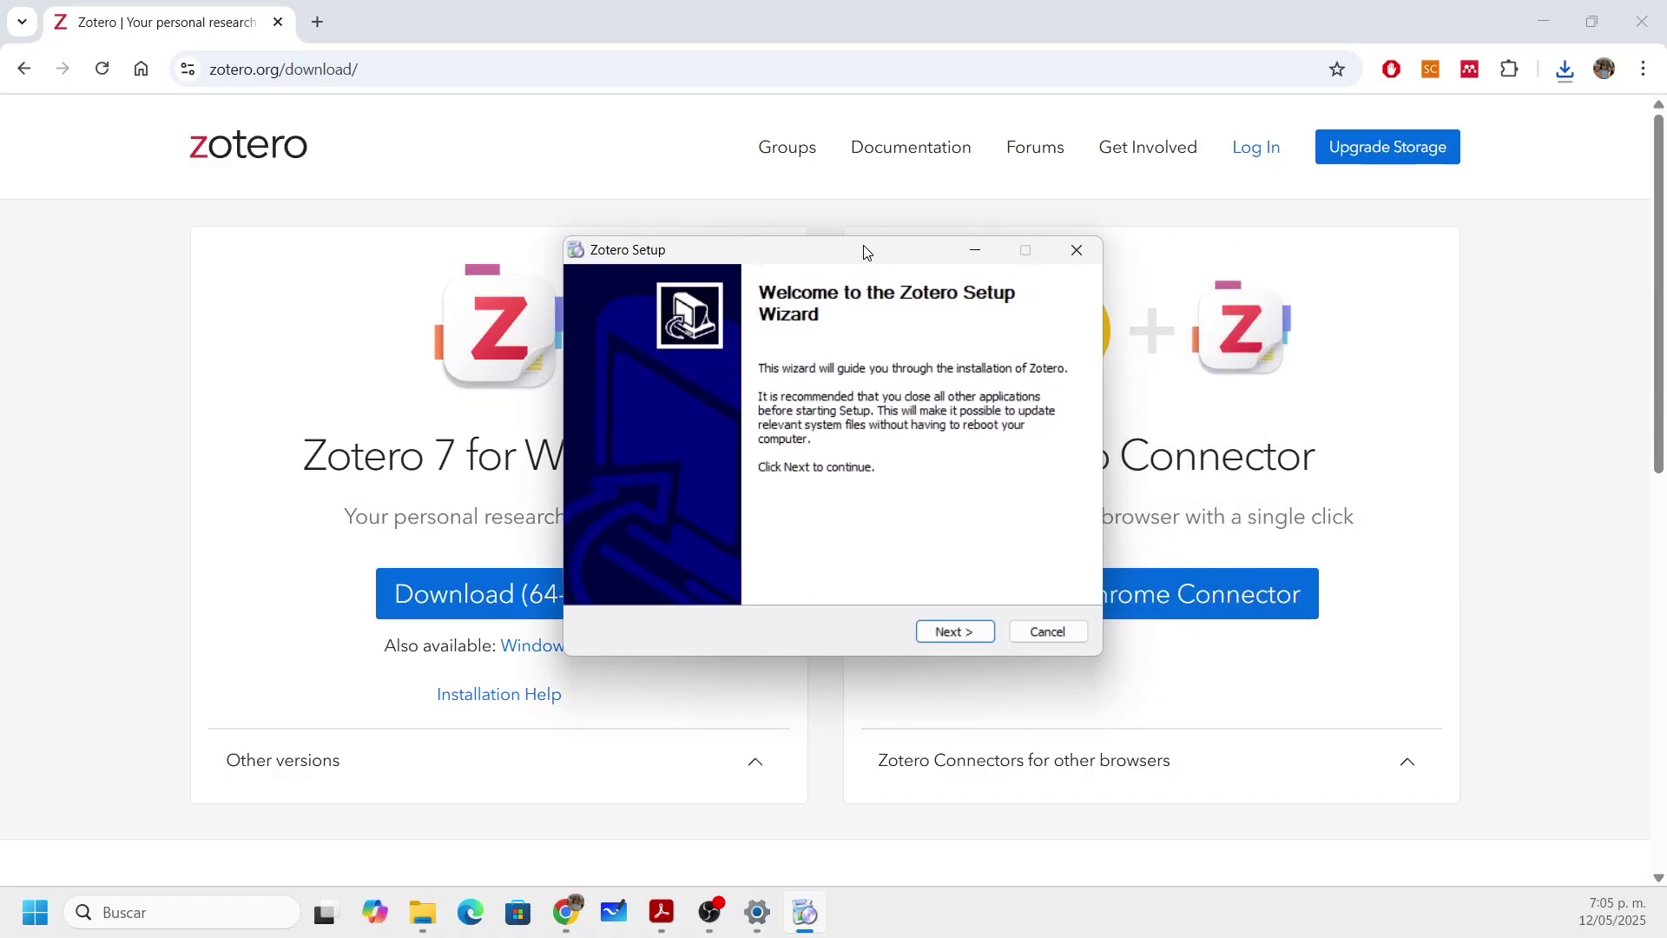
left_click(962, 639)
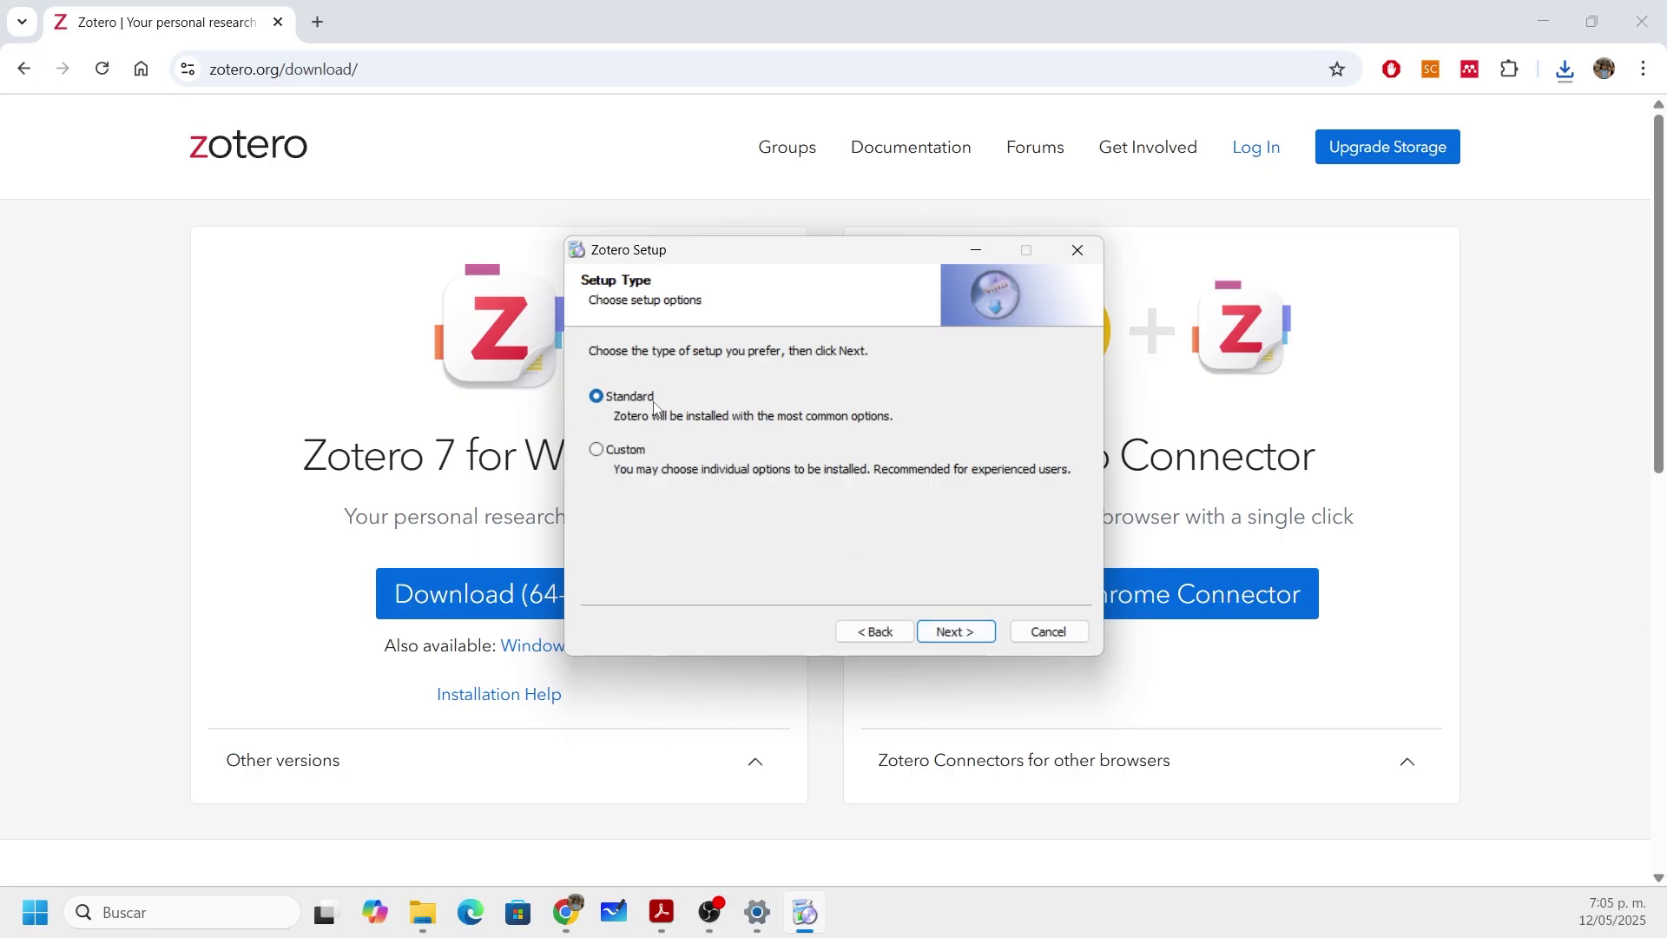
left_click(957, 633)
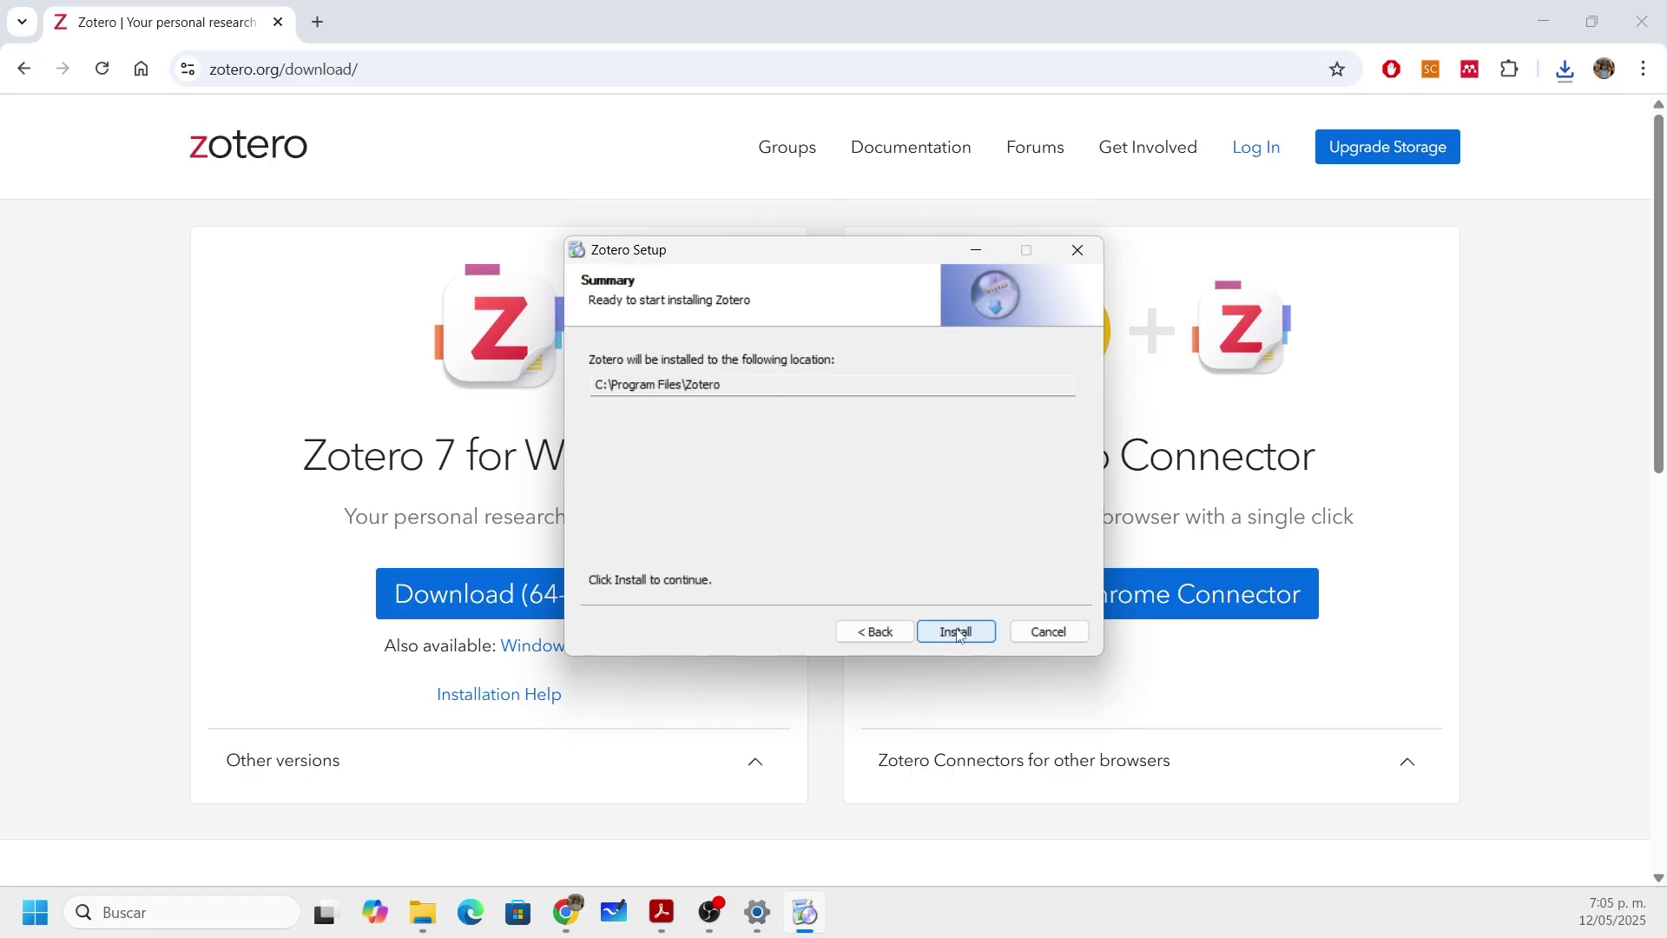
left_click(958, 632)
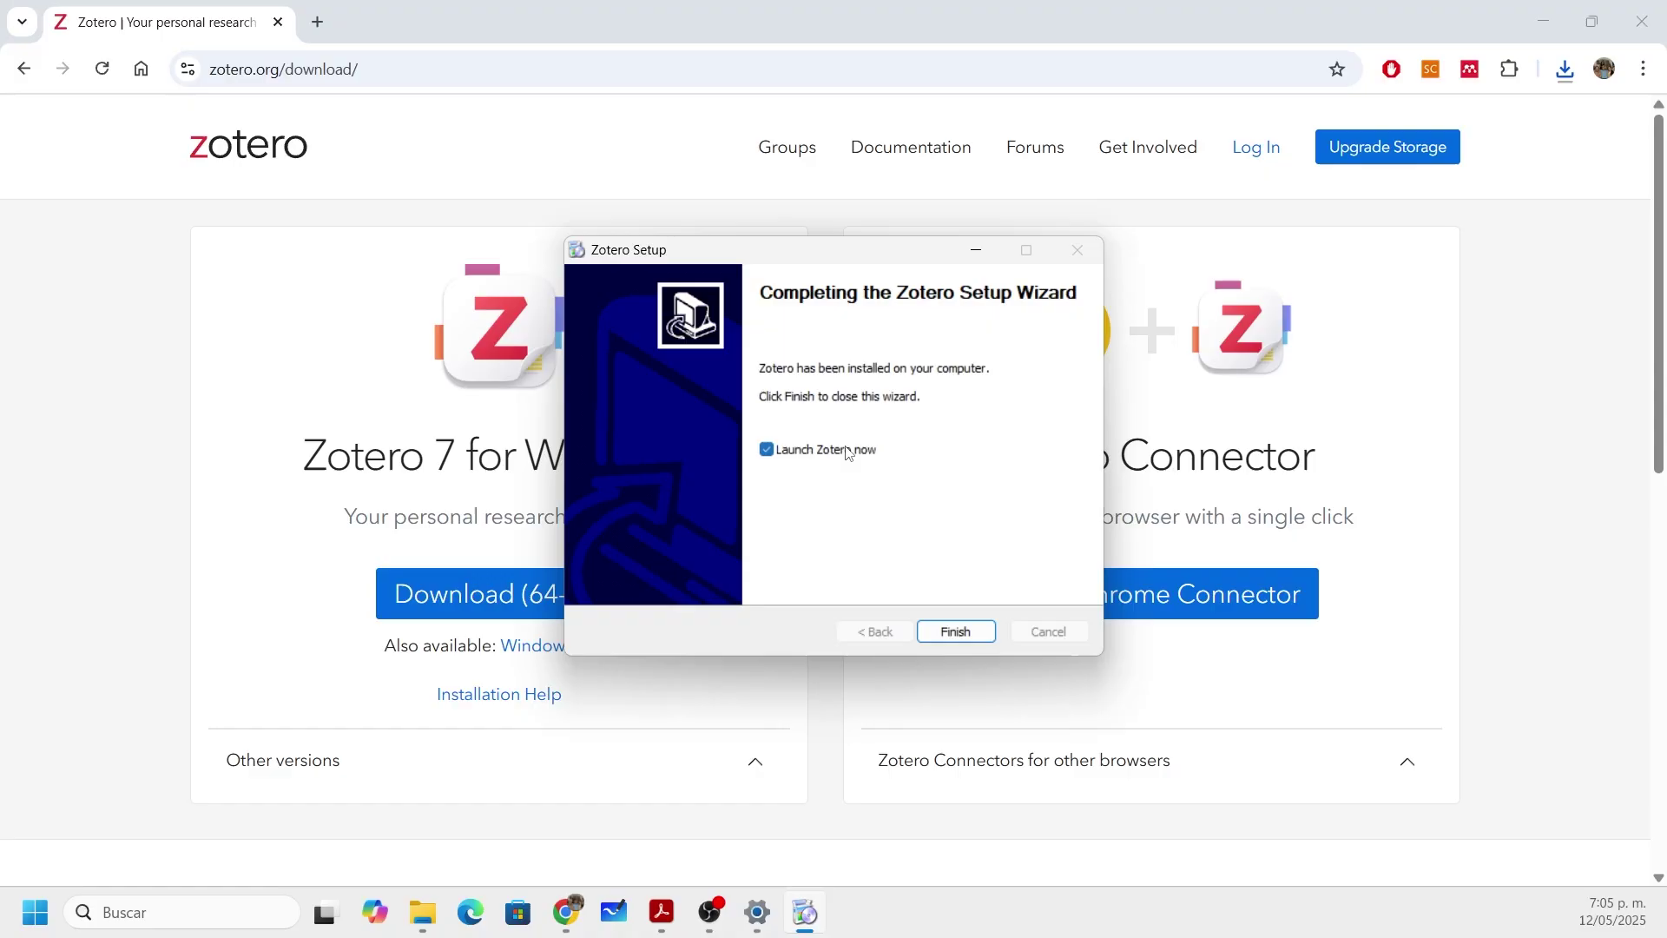
left_click(956, 631)
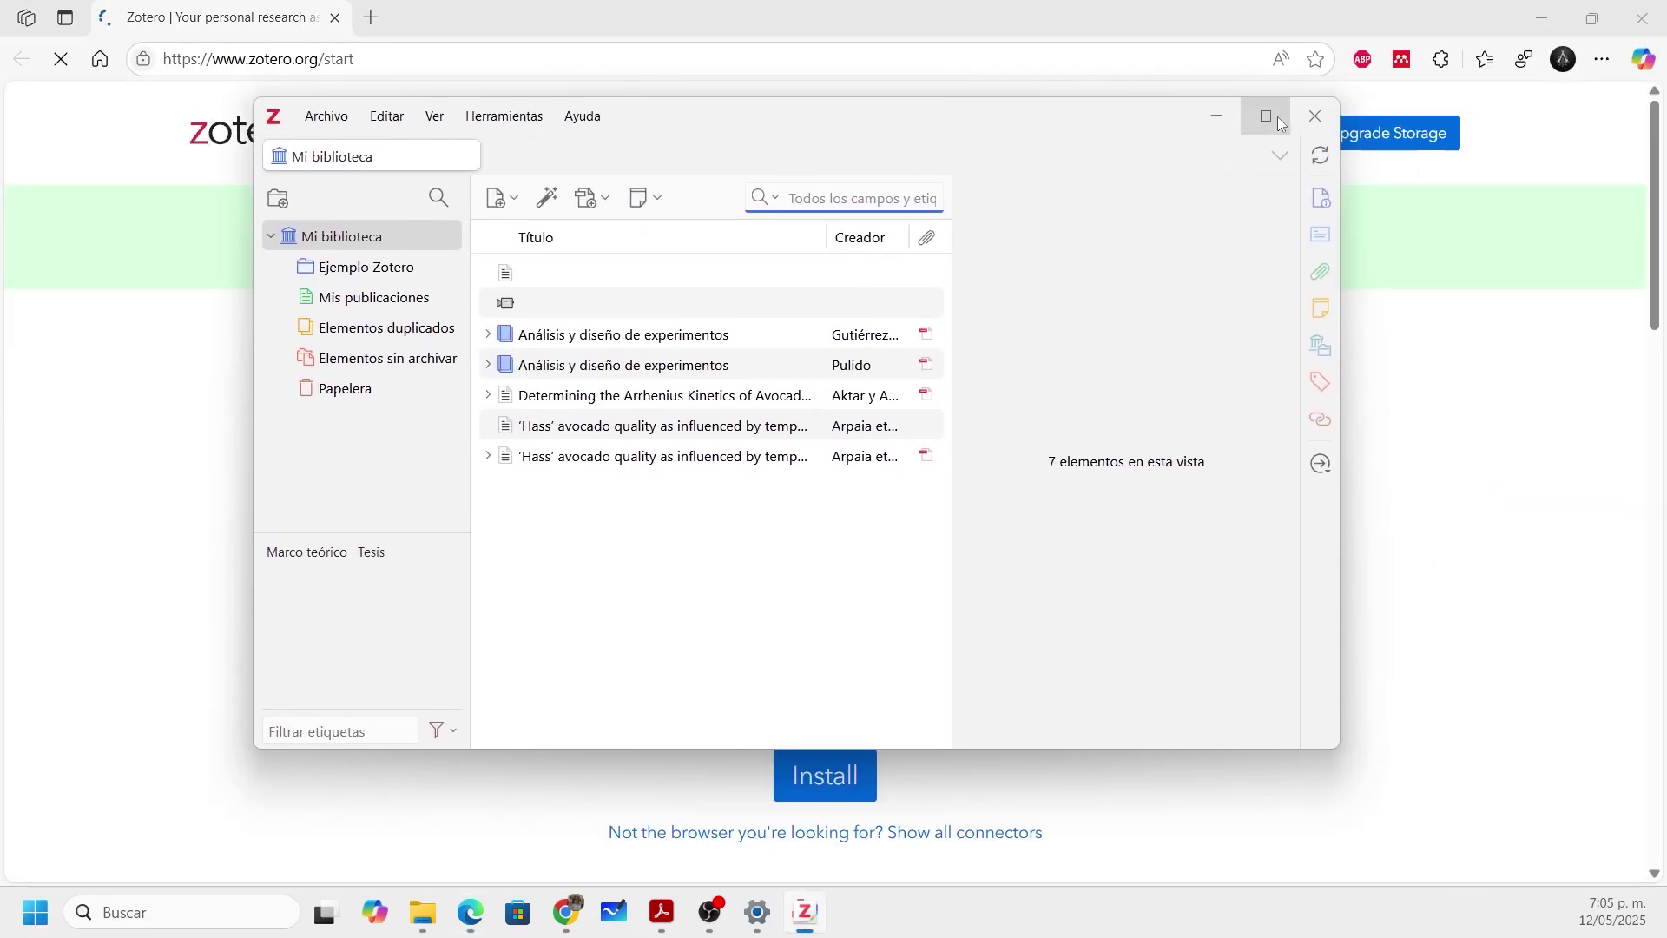
Step: Maximize the Zotero window, move all items in Mi biblioteca to the trash and dismiss the sync backup reminder
left_click(1280, 122)
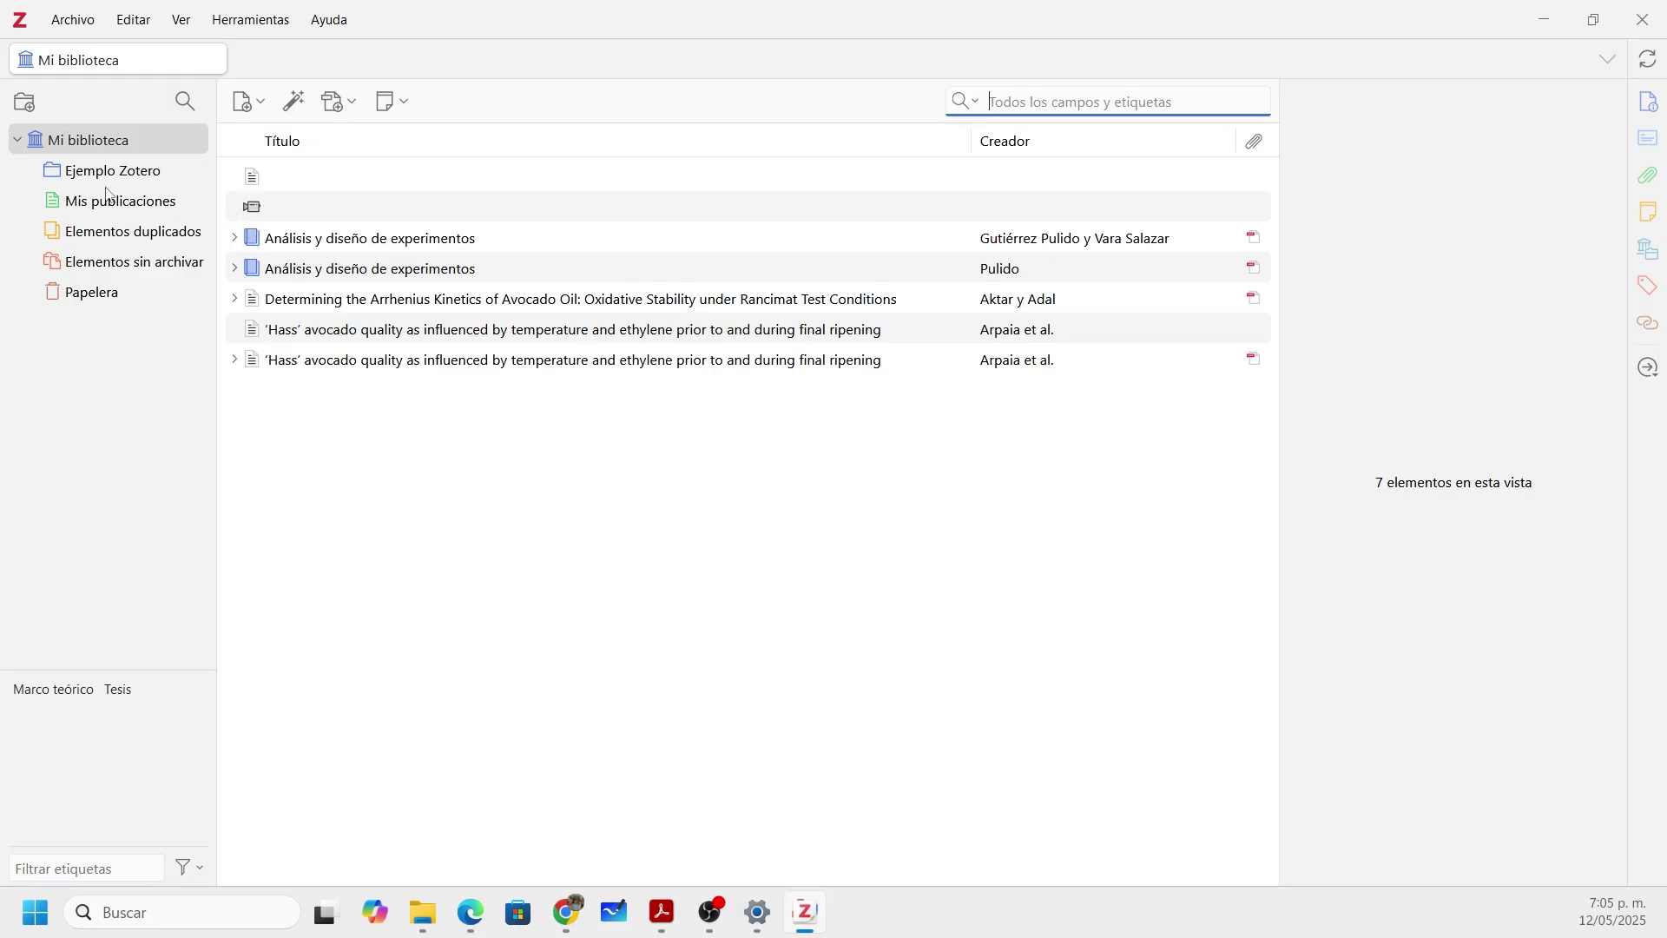
left_click(360, 233)
left_click(396, 186)
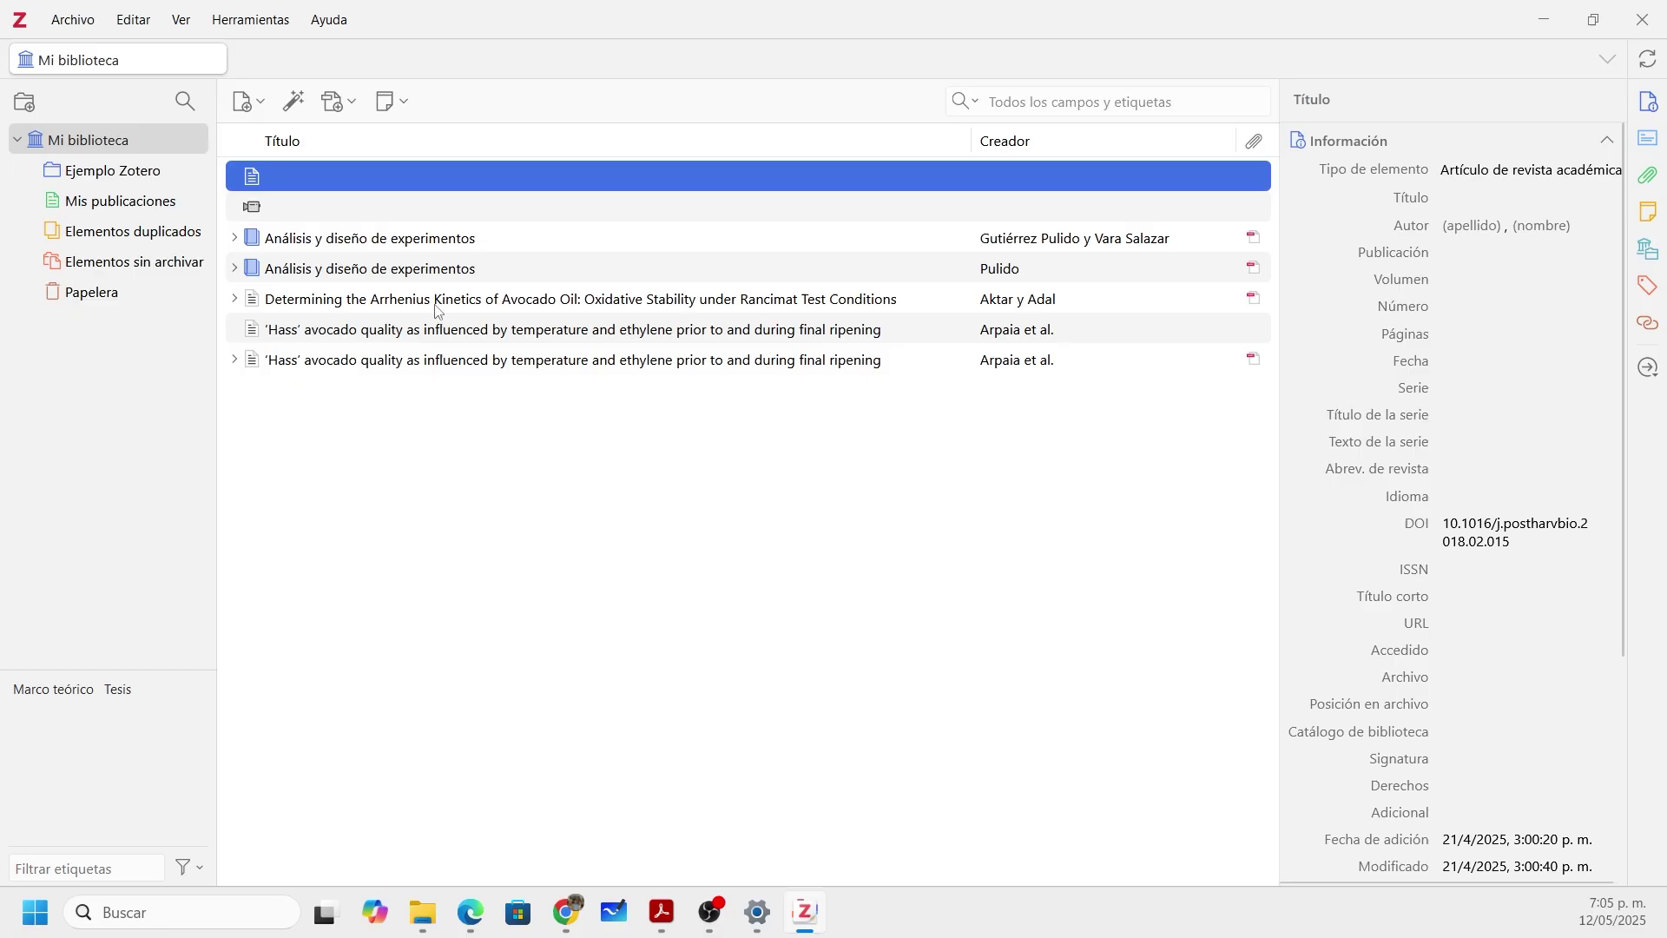
key("ctrl+a")
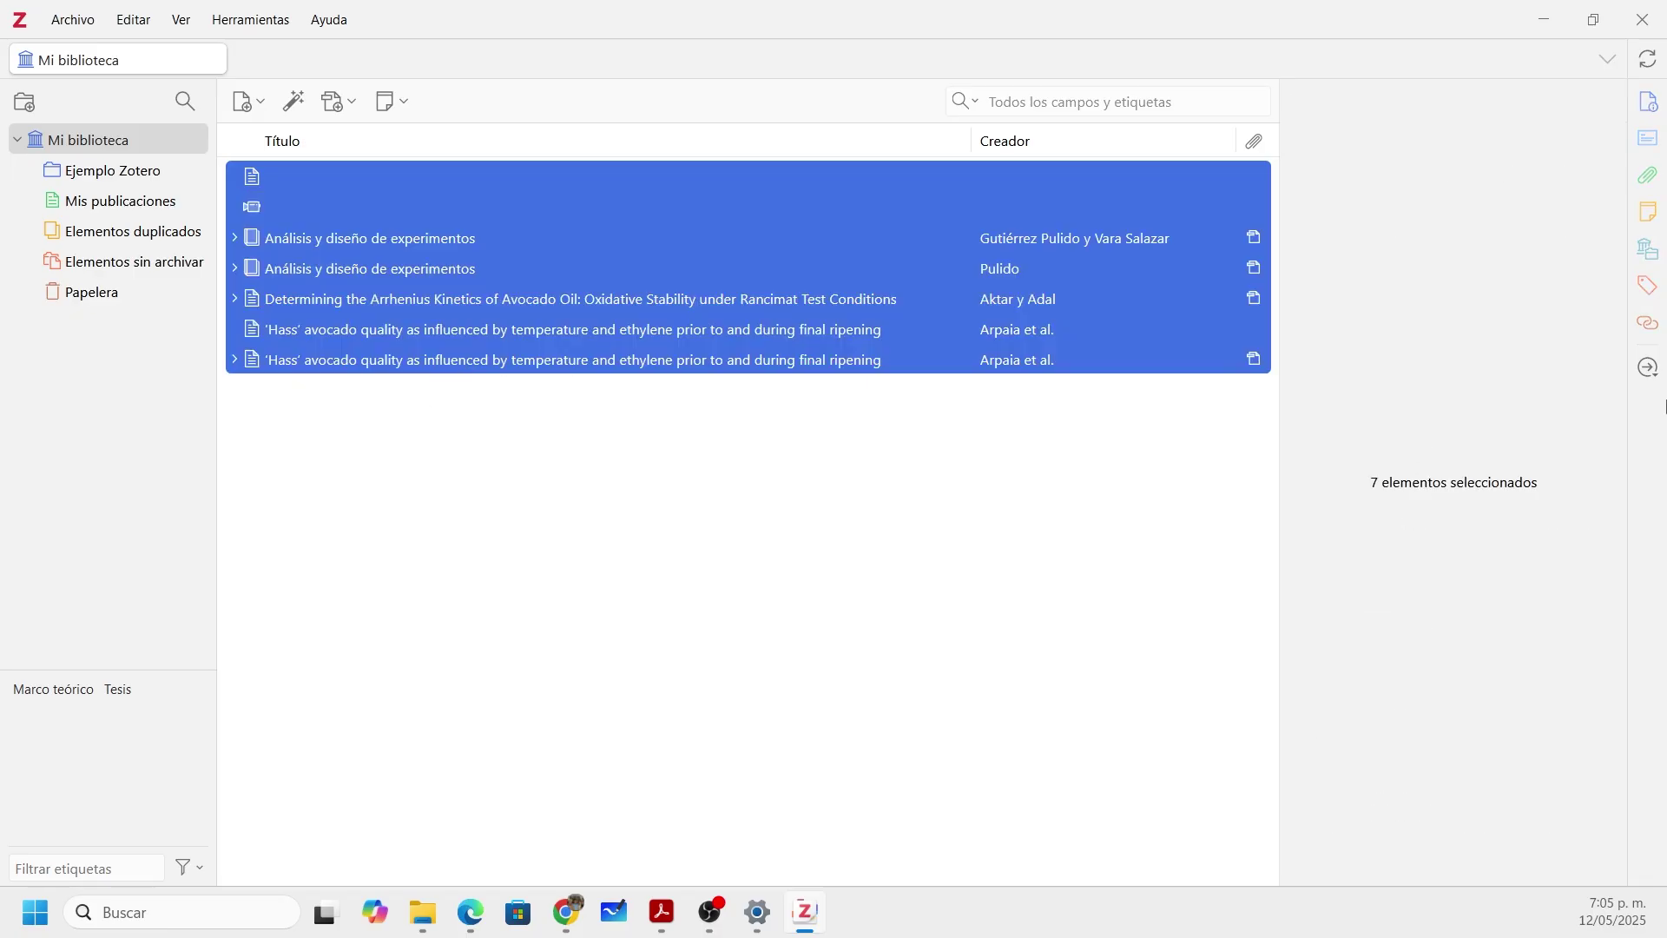
key("Delete")
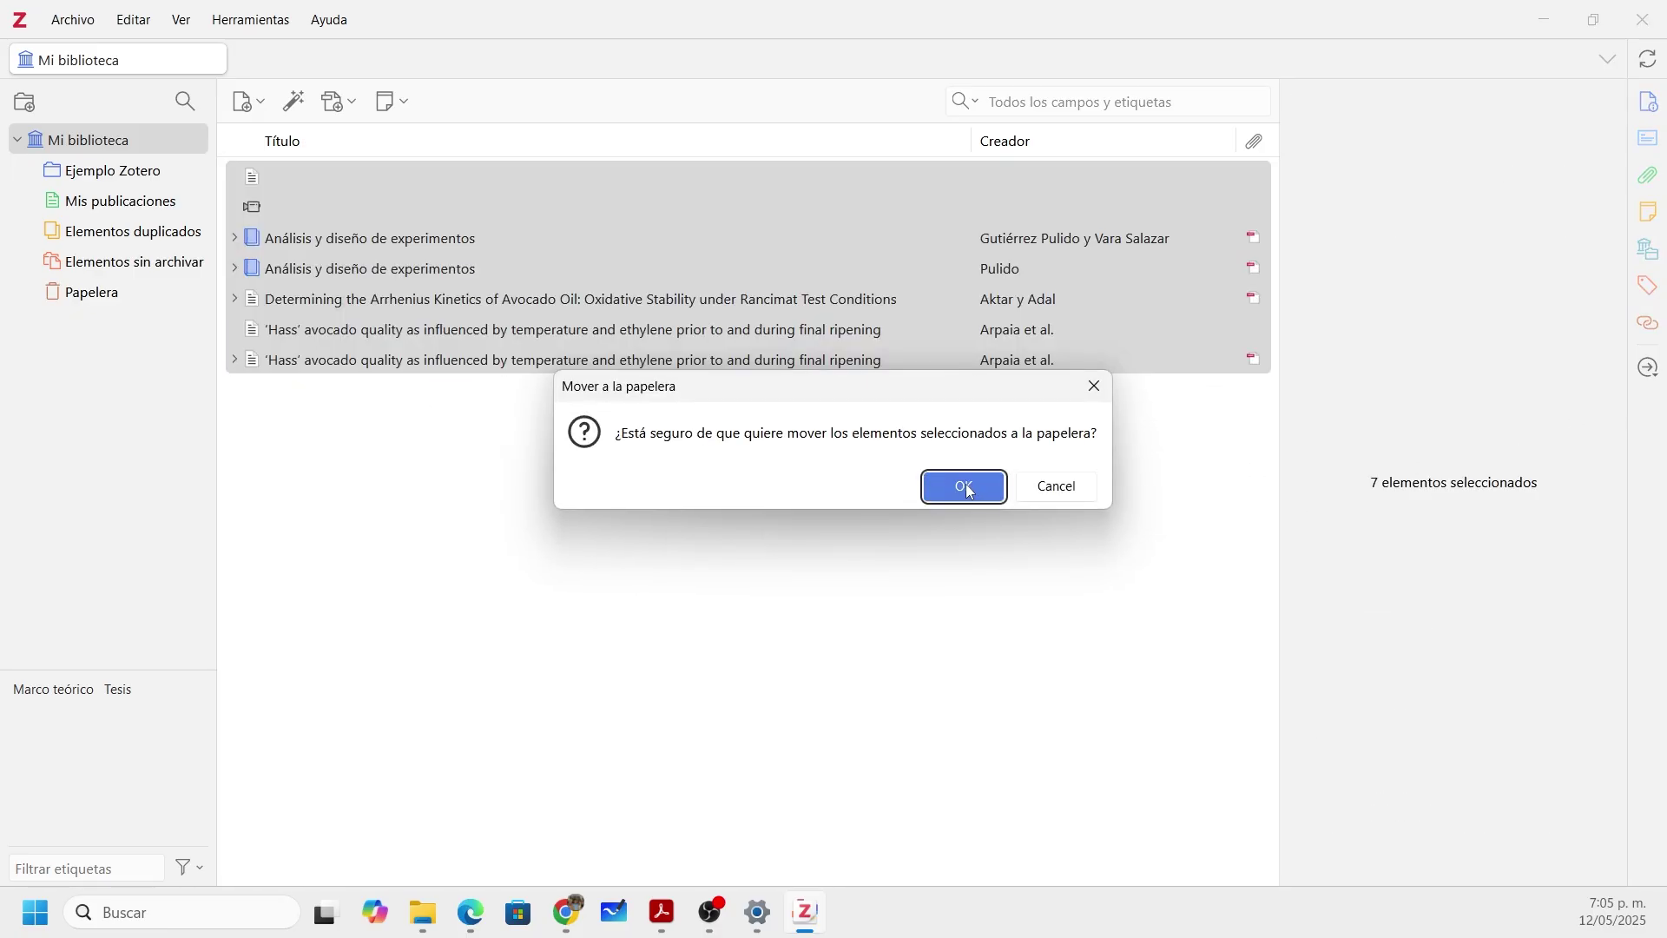
left_click(967, 488)
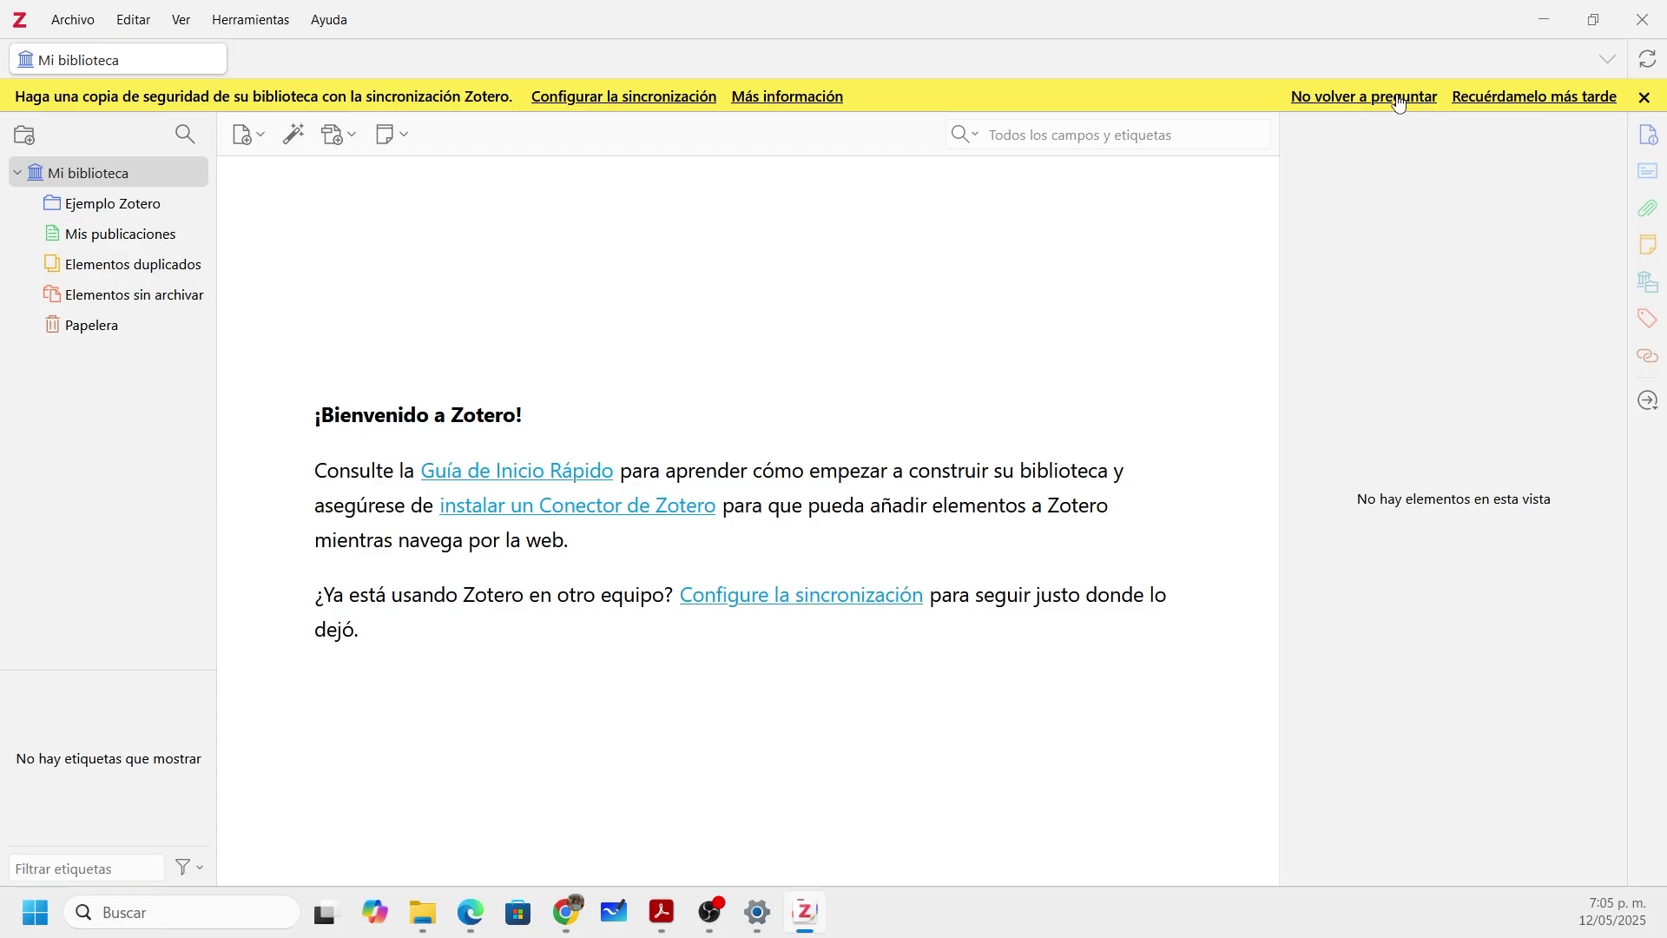
left_click(1643, 96)
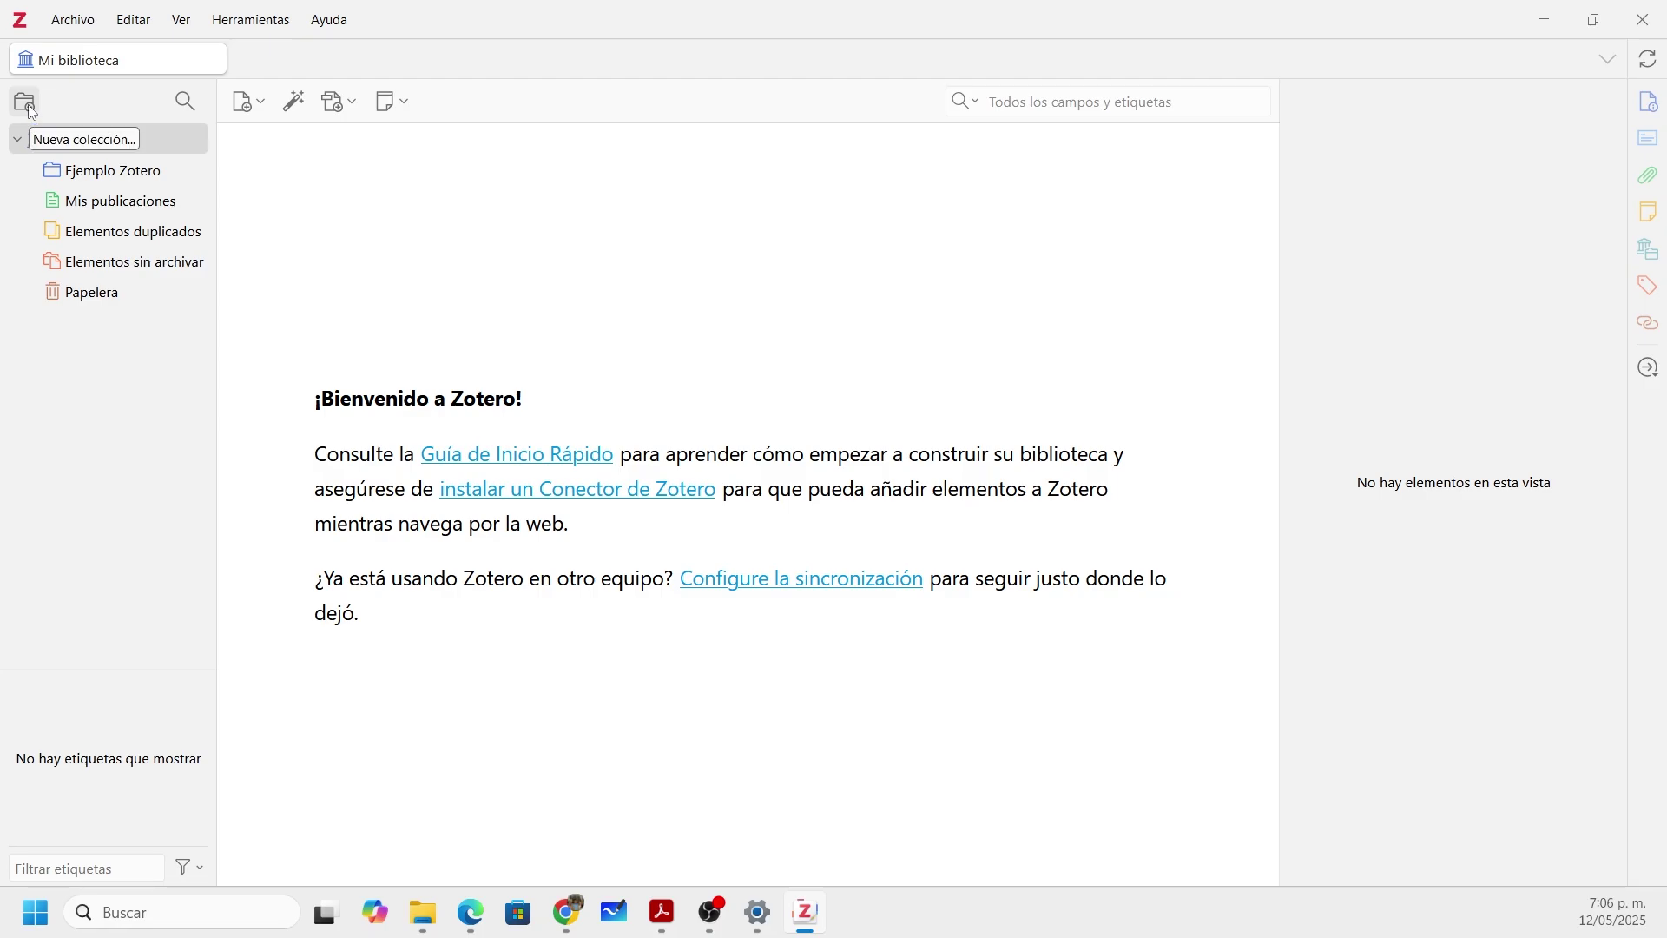
left_click(250, 113)
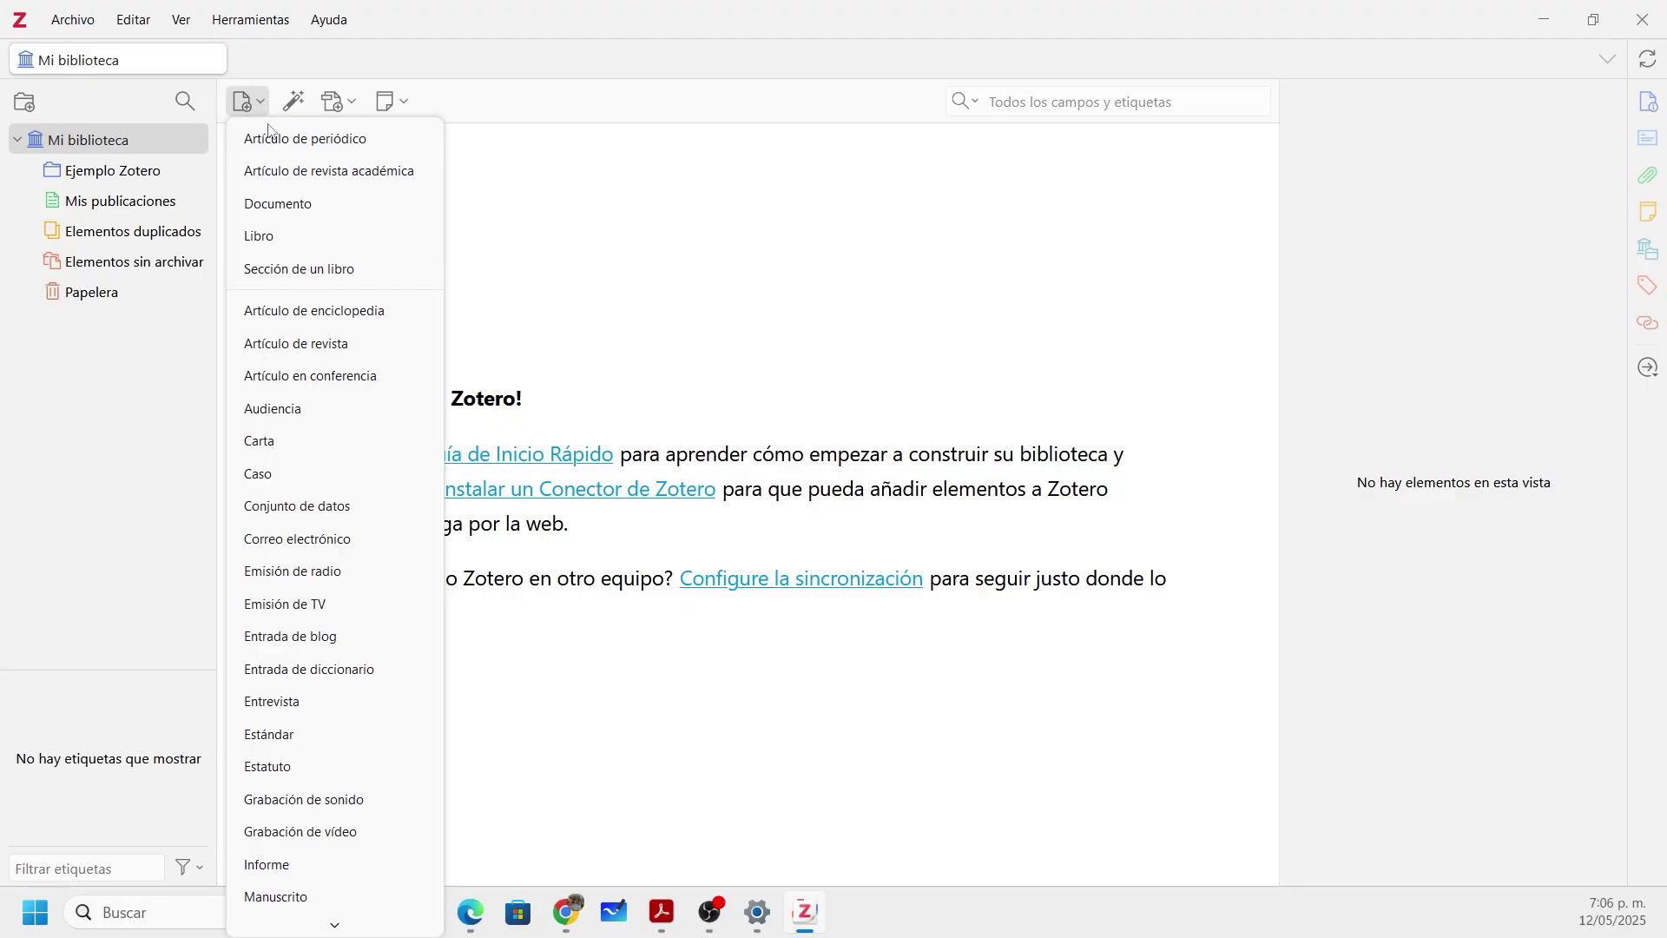
scroll(289, 244, "down", 4)
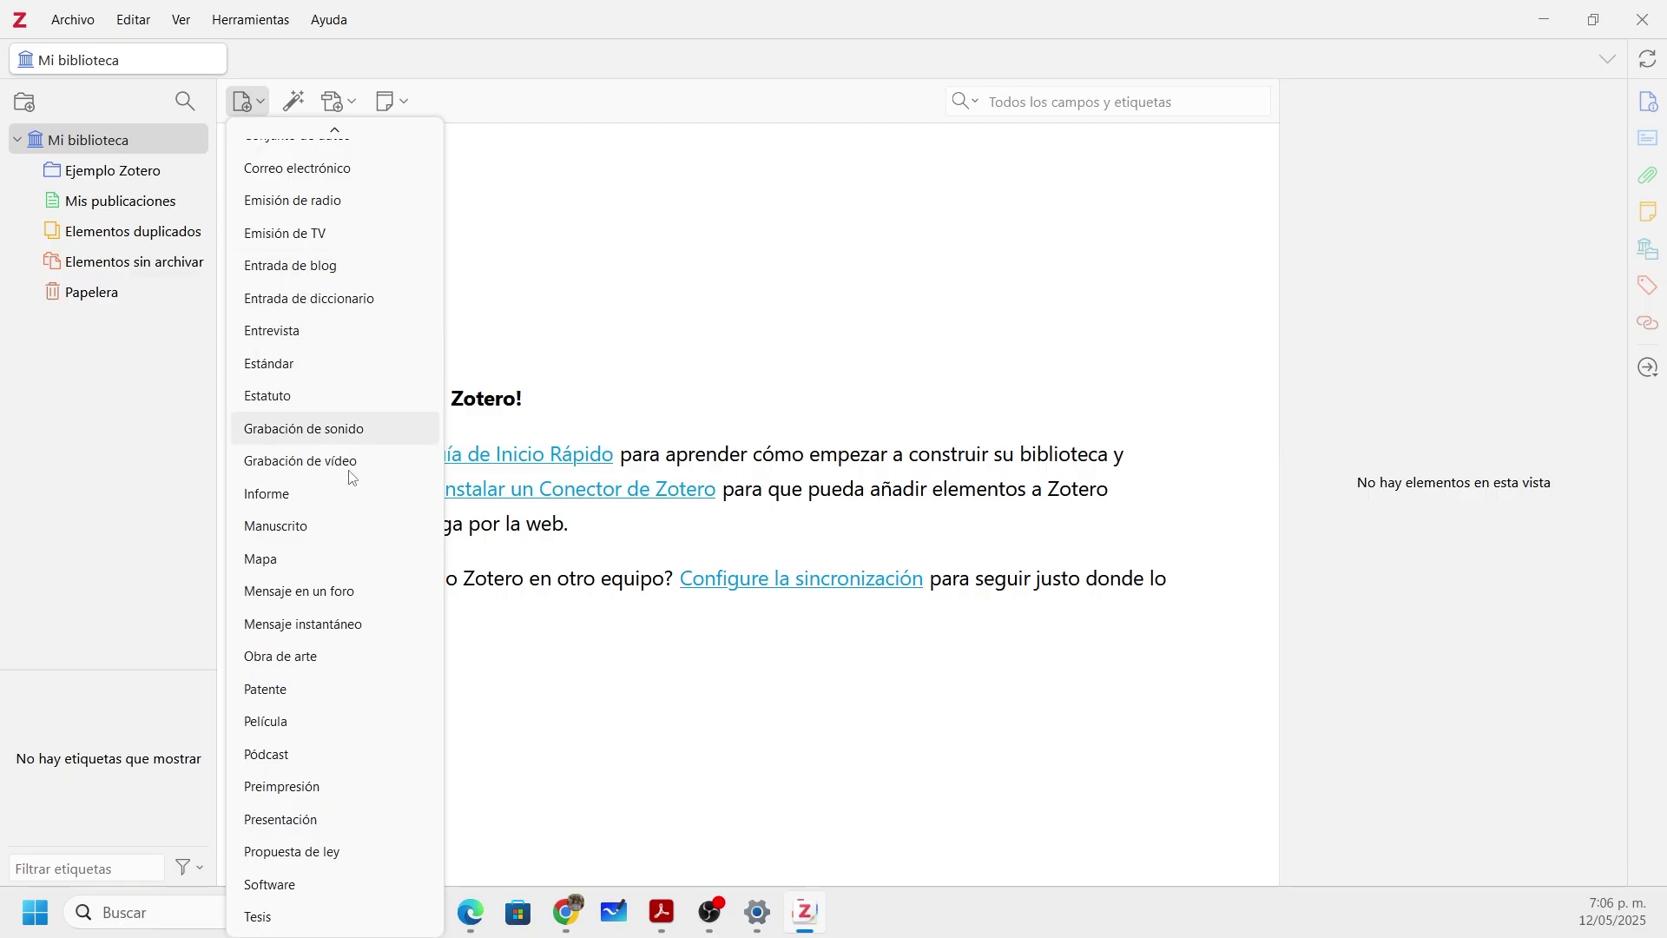
scroll(330, 833, "up", 5)
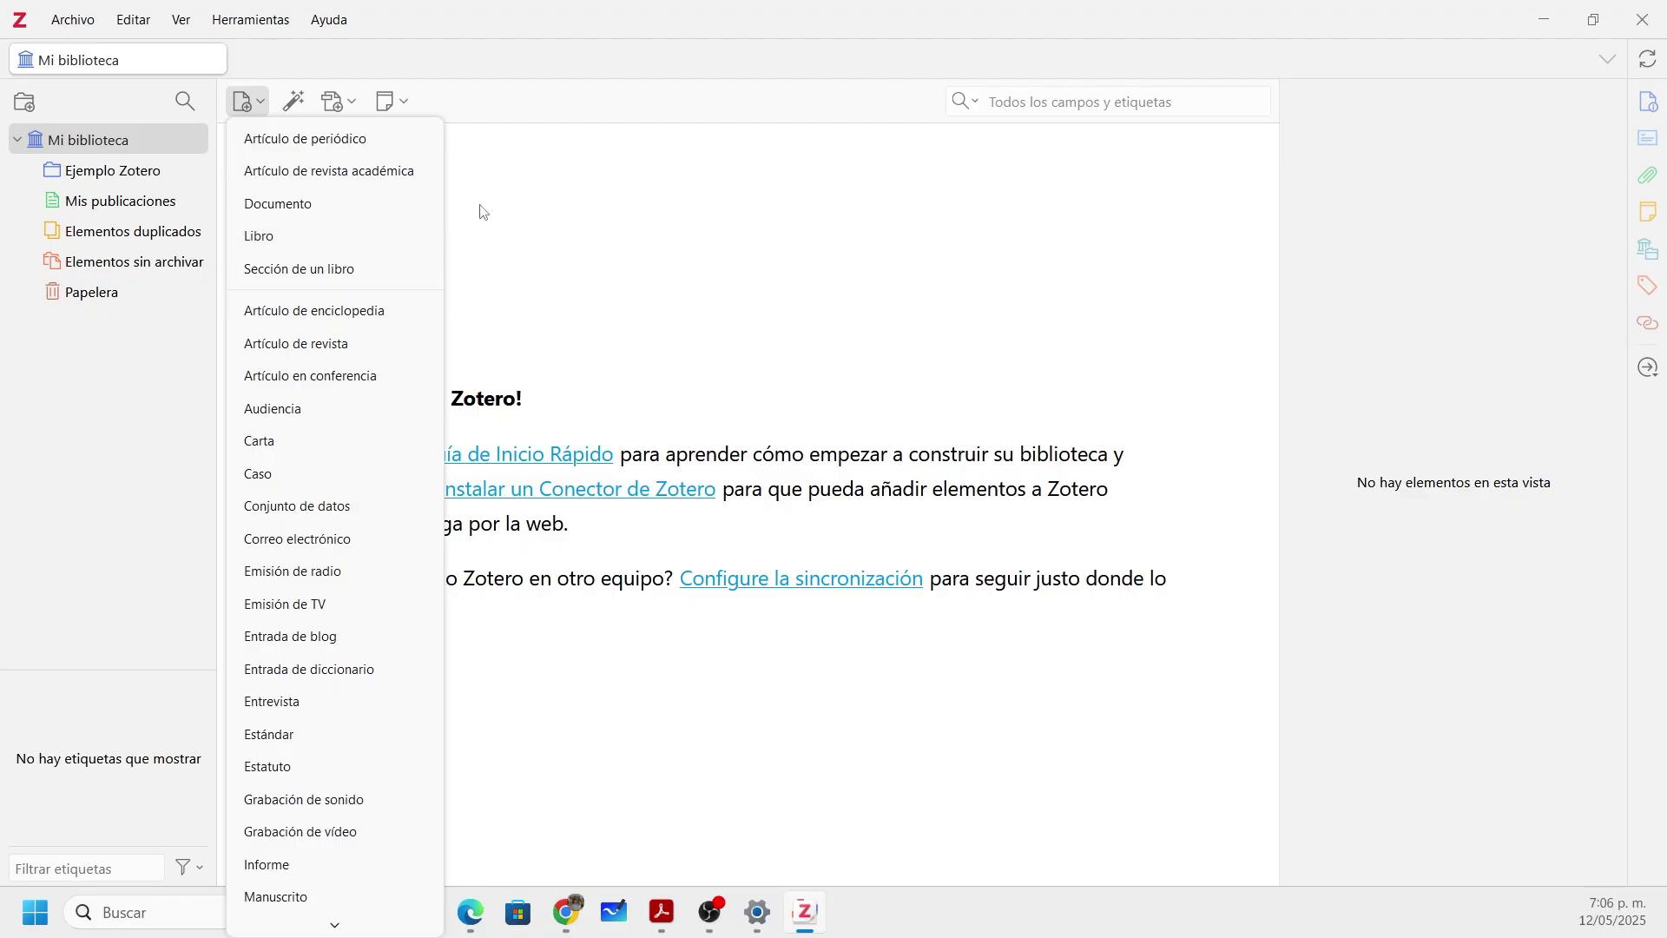
left_click(526, 200)
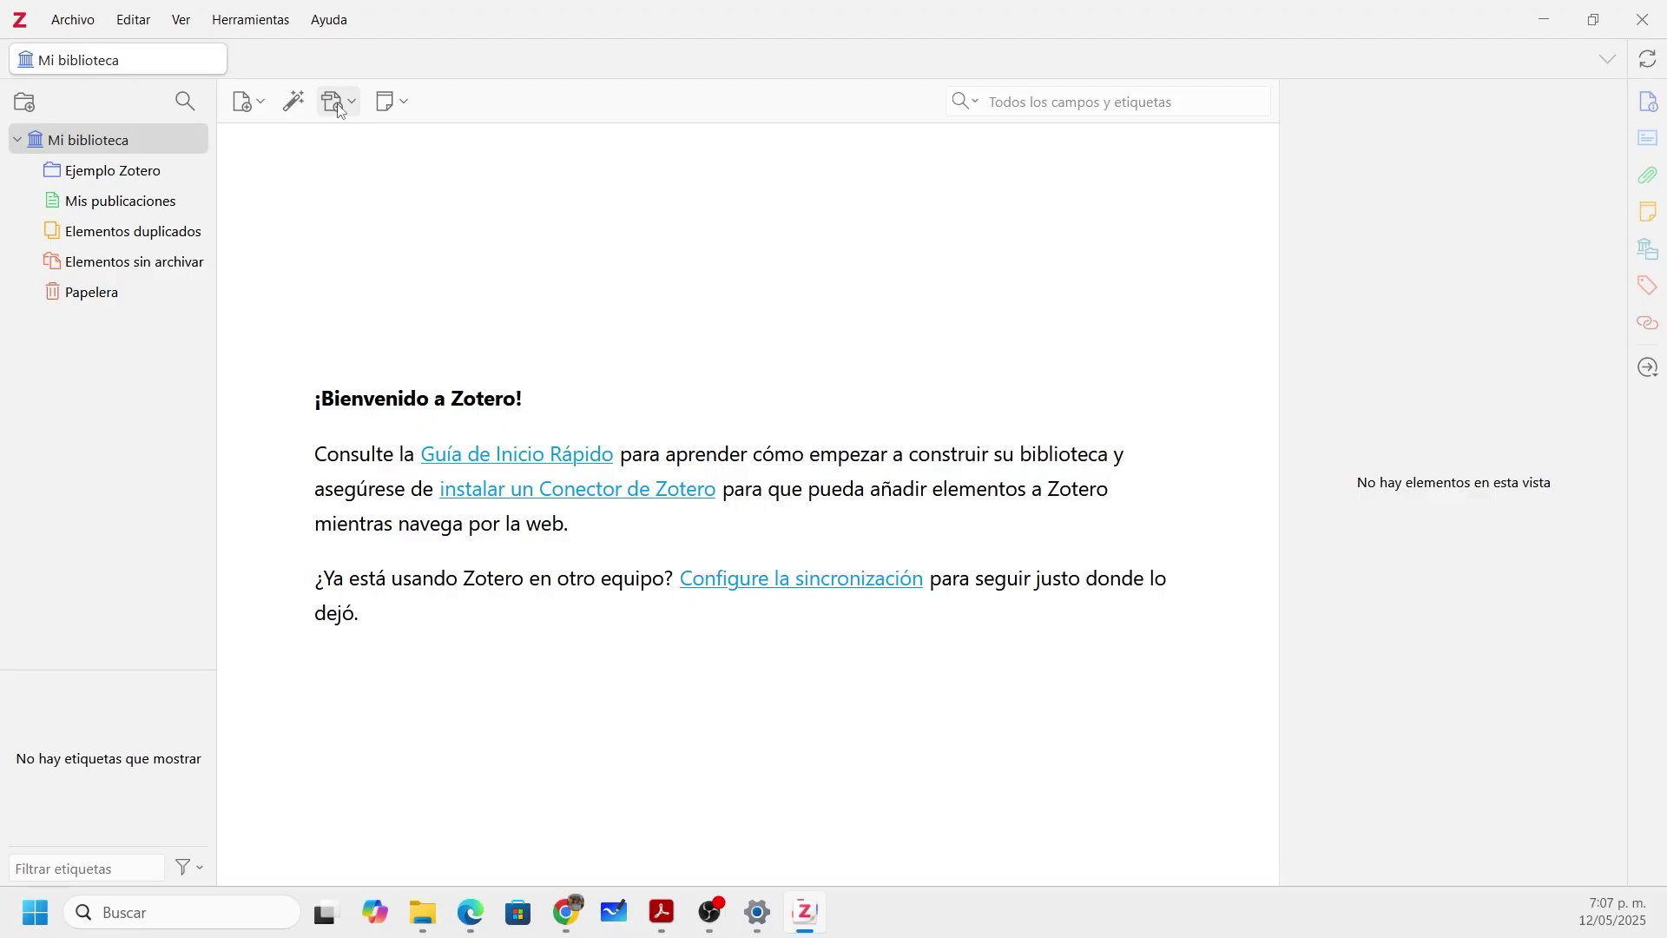
Step: Add the 2019 "Determining the Arrhenius kinetic..." PDF from the Ejemplo Zotero folder in Descargas to Mi biblioteca
left_click(342, 113)
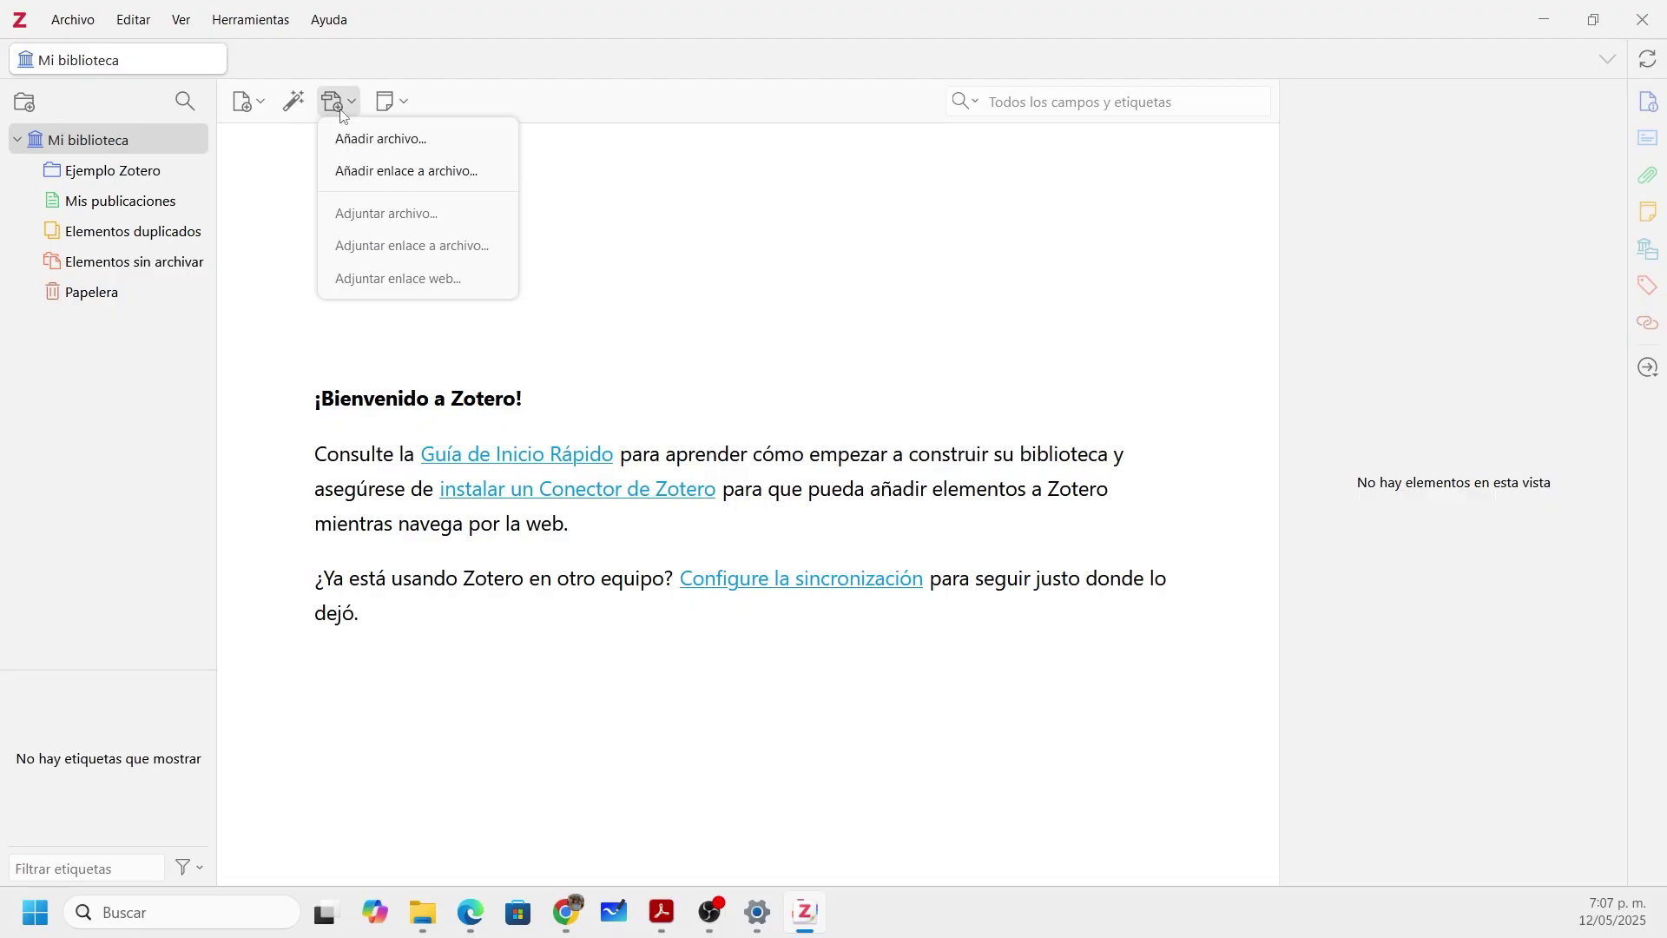
left_click(387, 143)
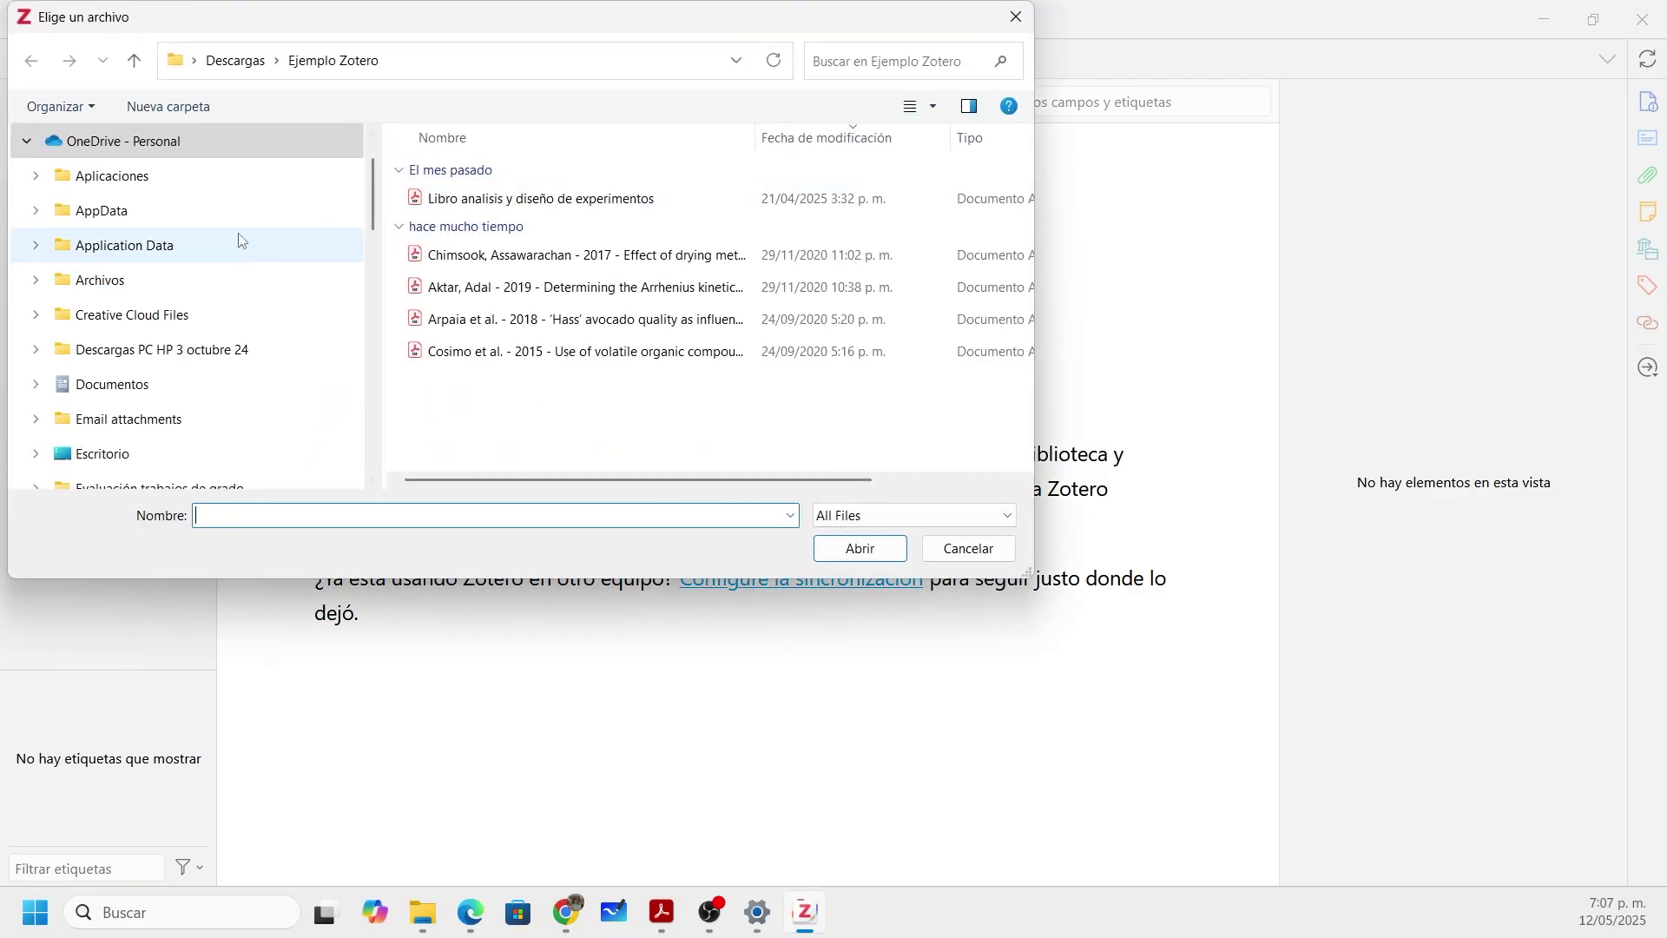
scroll(146, 402, "up", 2)
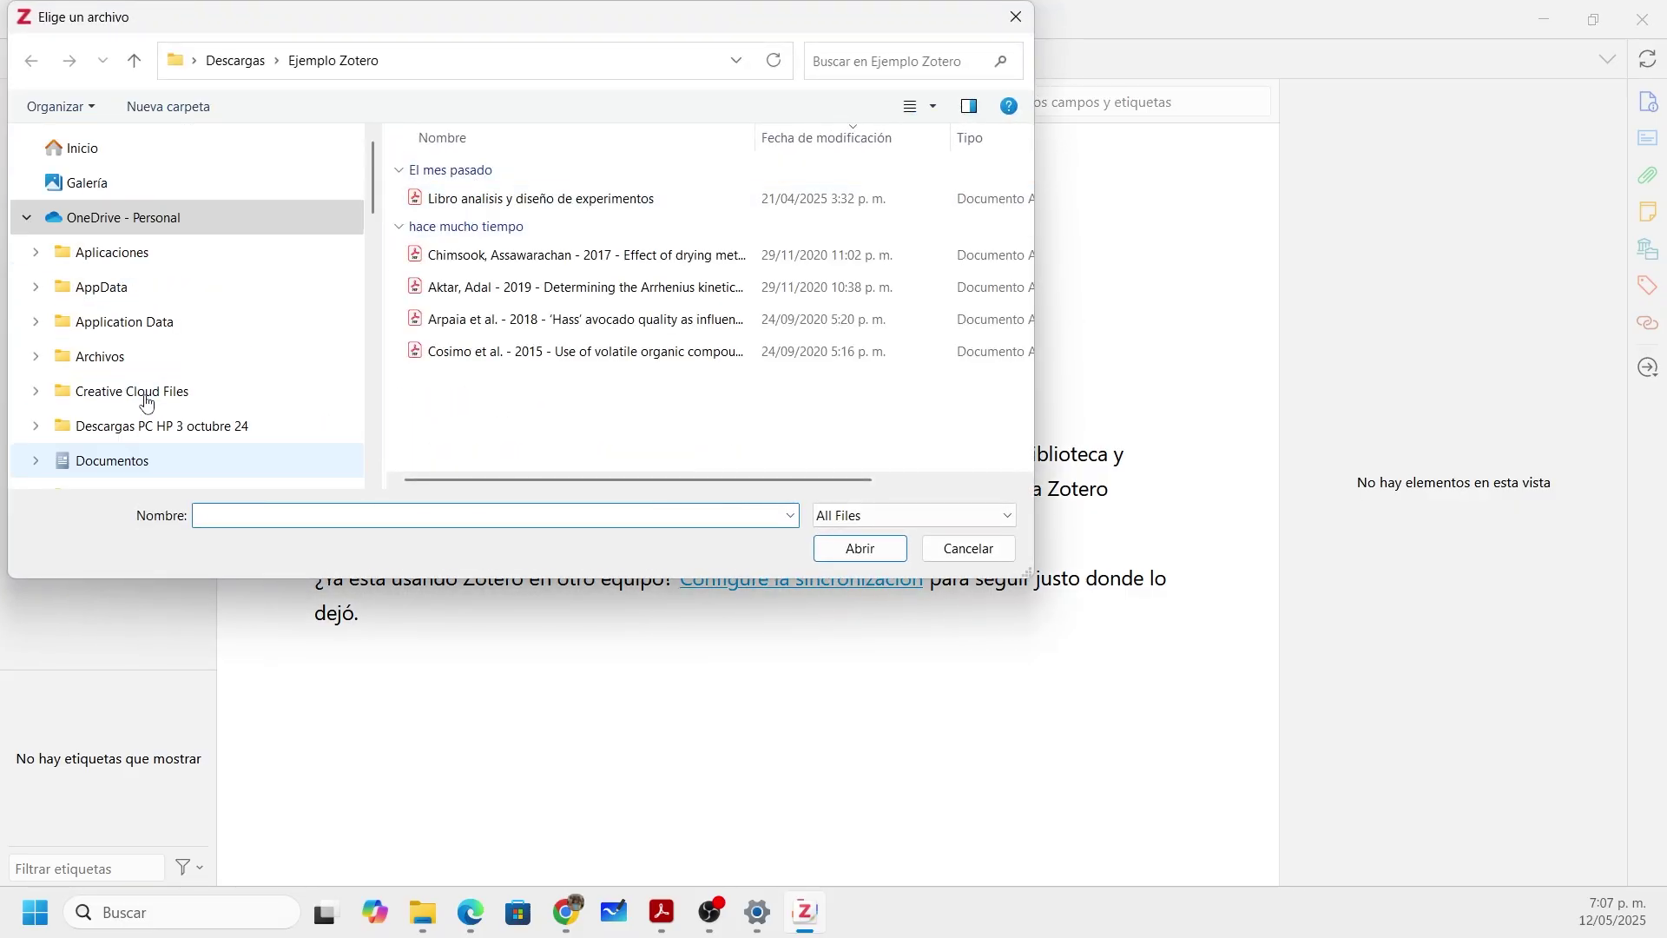
left_click(134, 220)
scroll(176, 369, "down", 2)
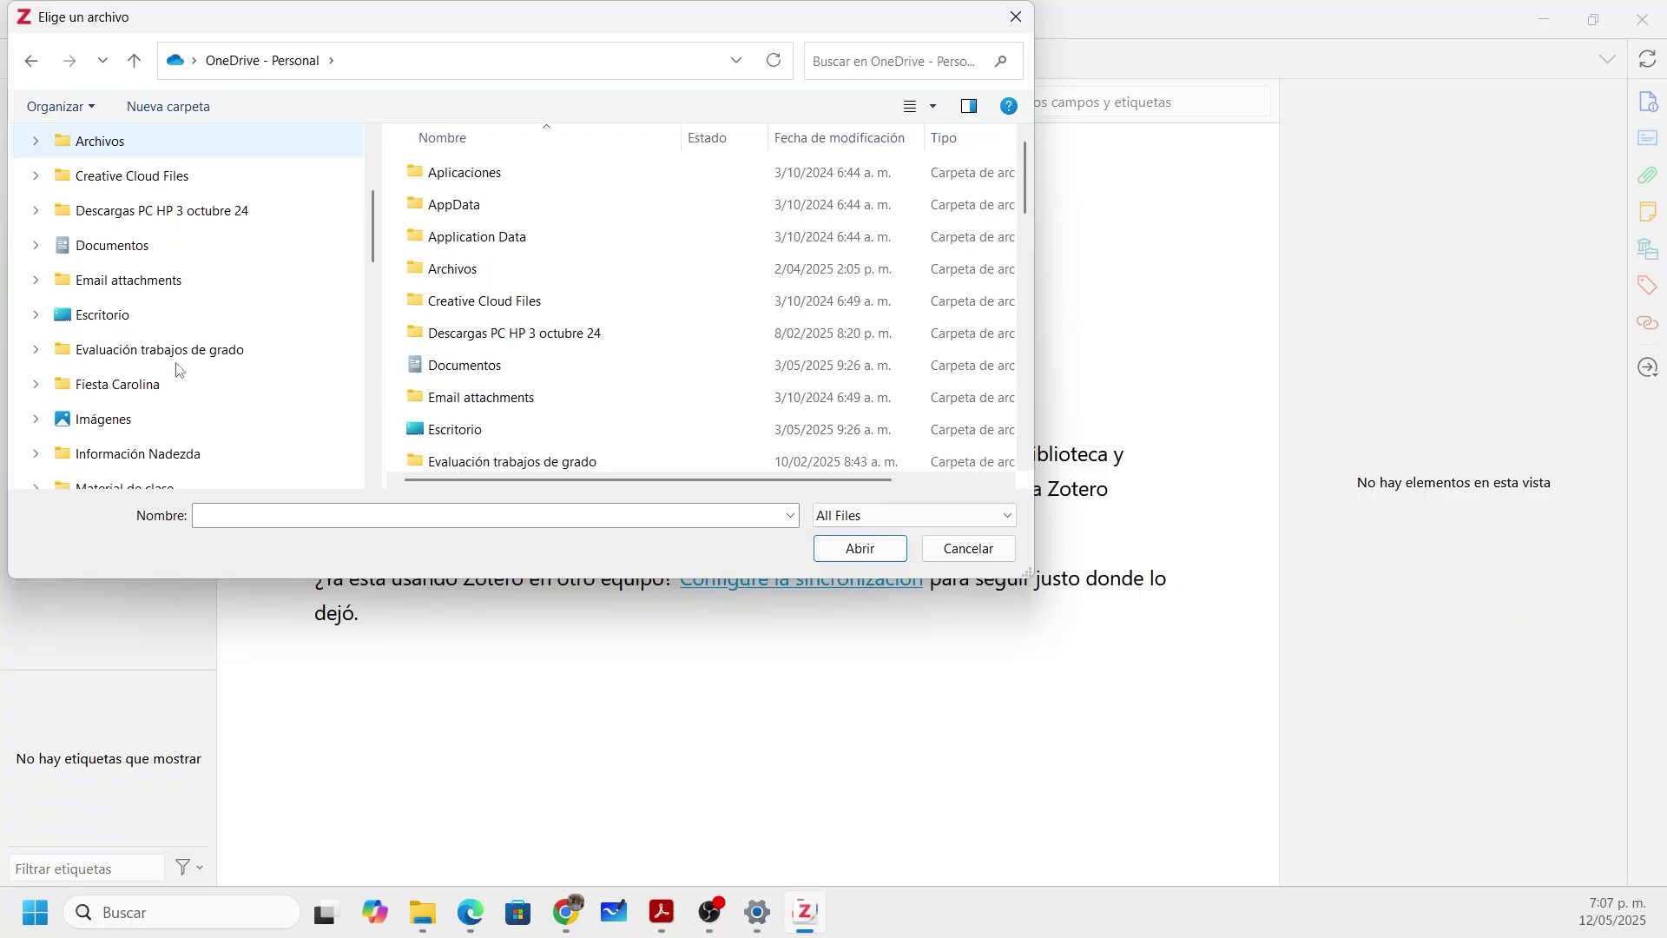
scroll(165, 378, "down", 3)
scroll(165, 380, "up", 3)
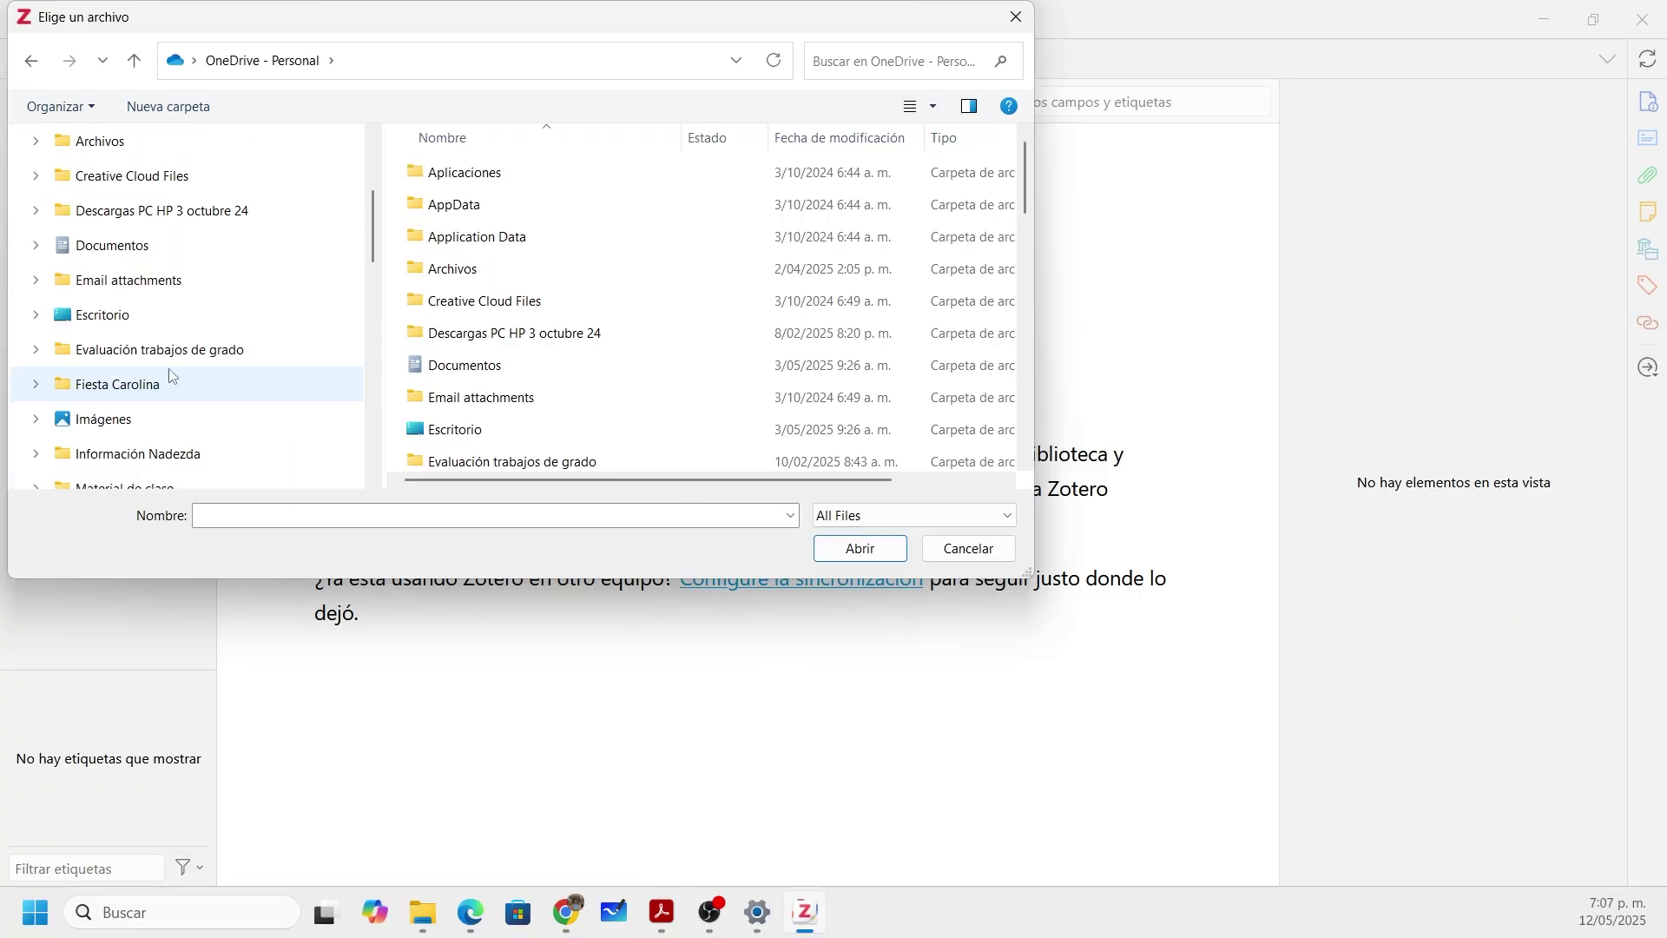
scroll(169, 364, "up", 2)
scroll(161, 323, "down", 1)
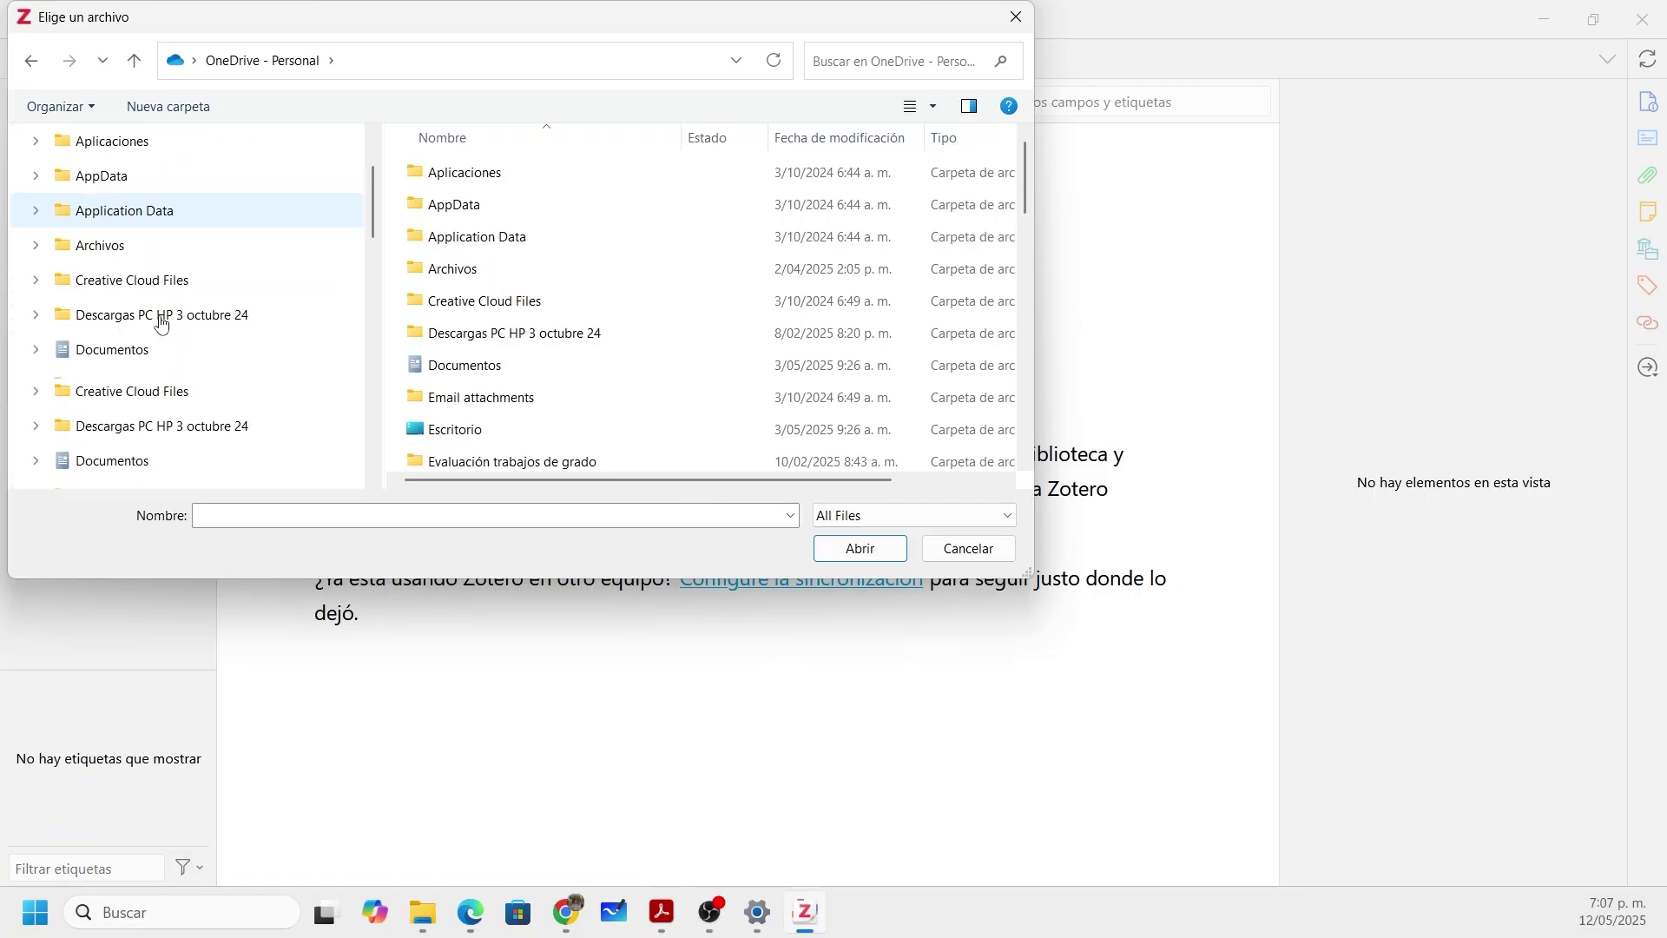
scroll(161, 323, "down", 1)
scroll(161, 323, "down", 6)
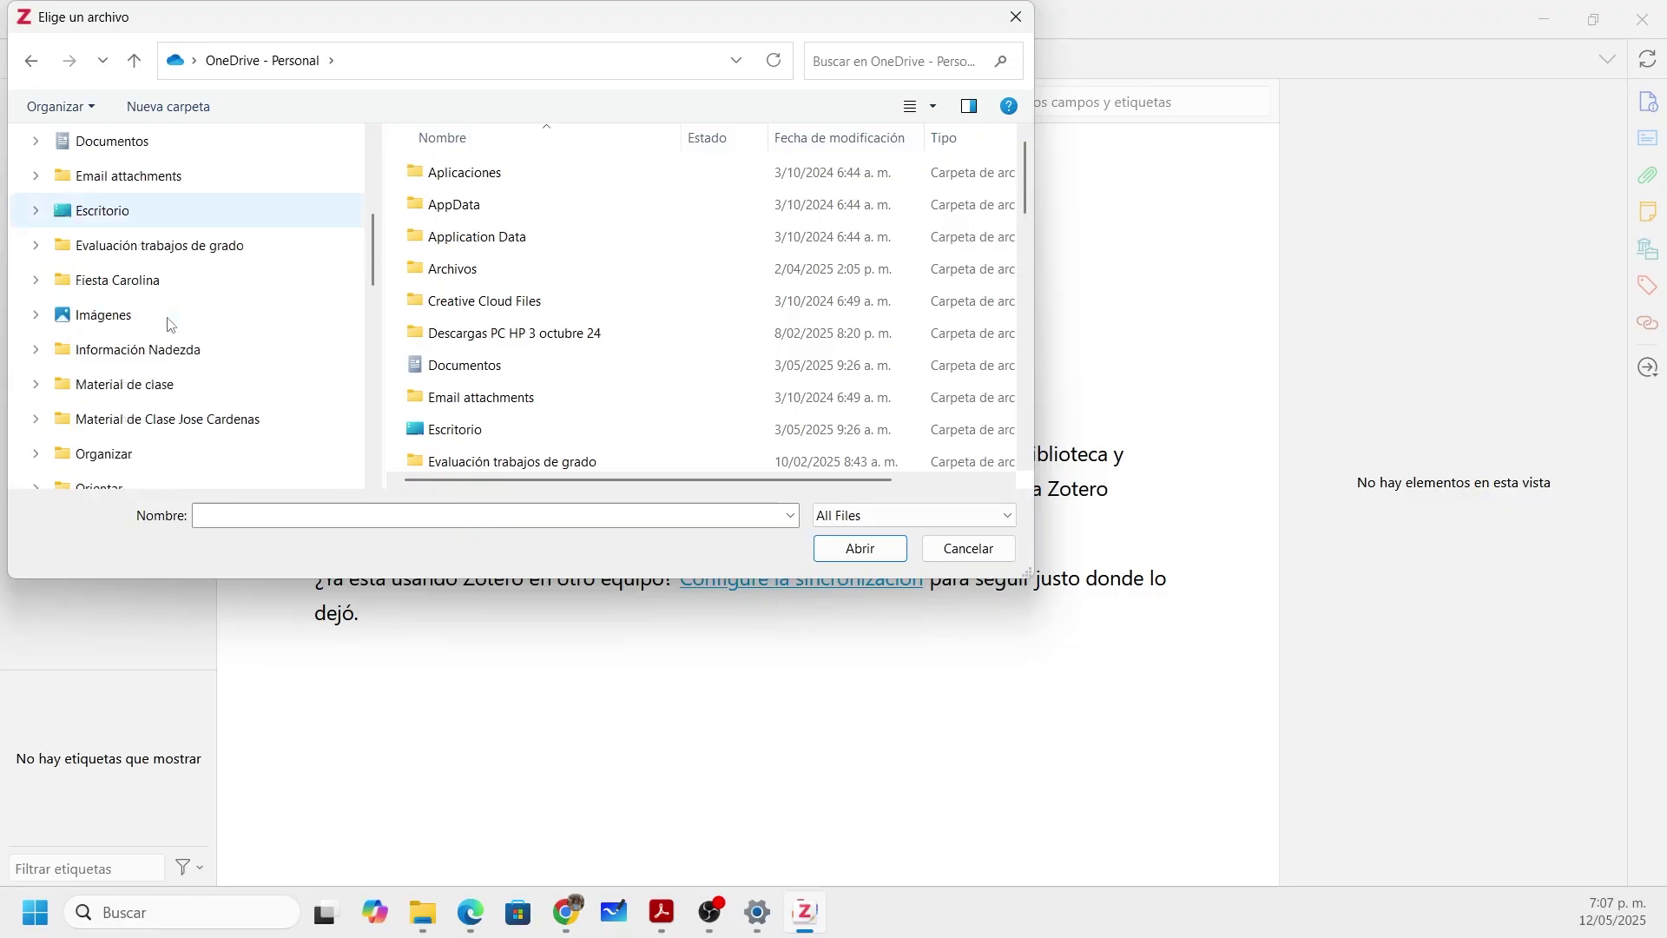
left_click(114, 217)
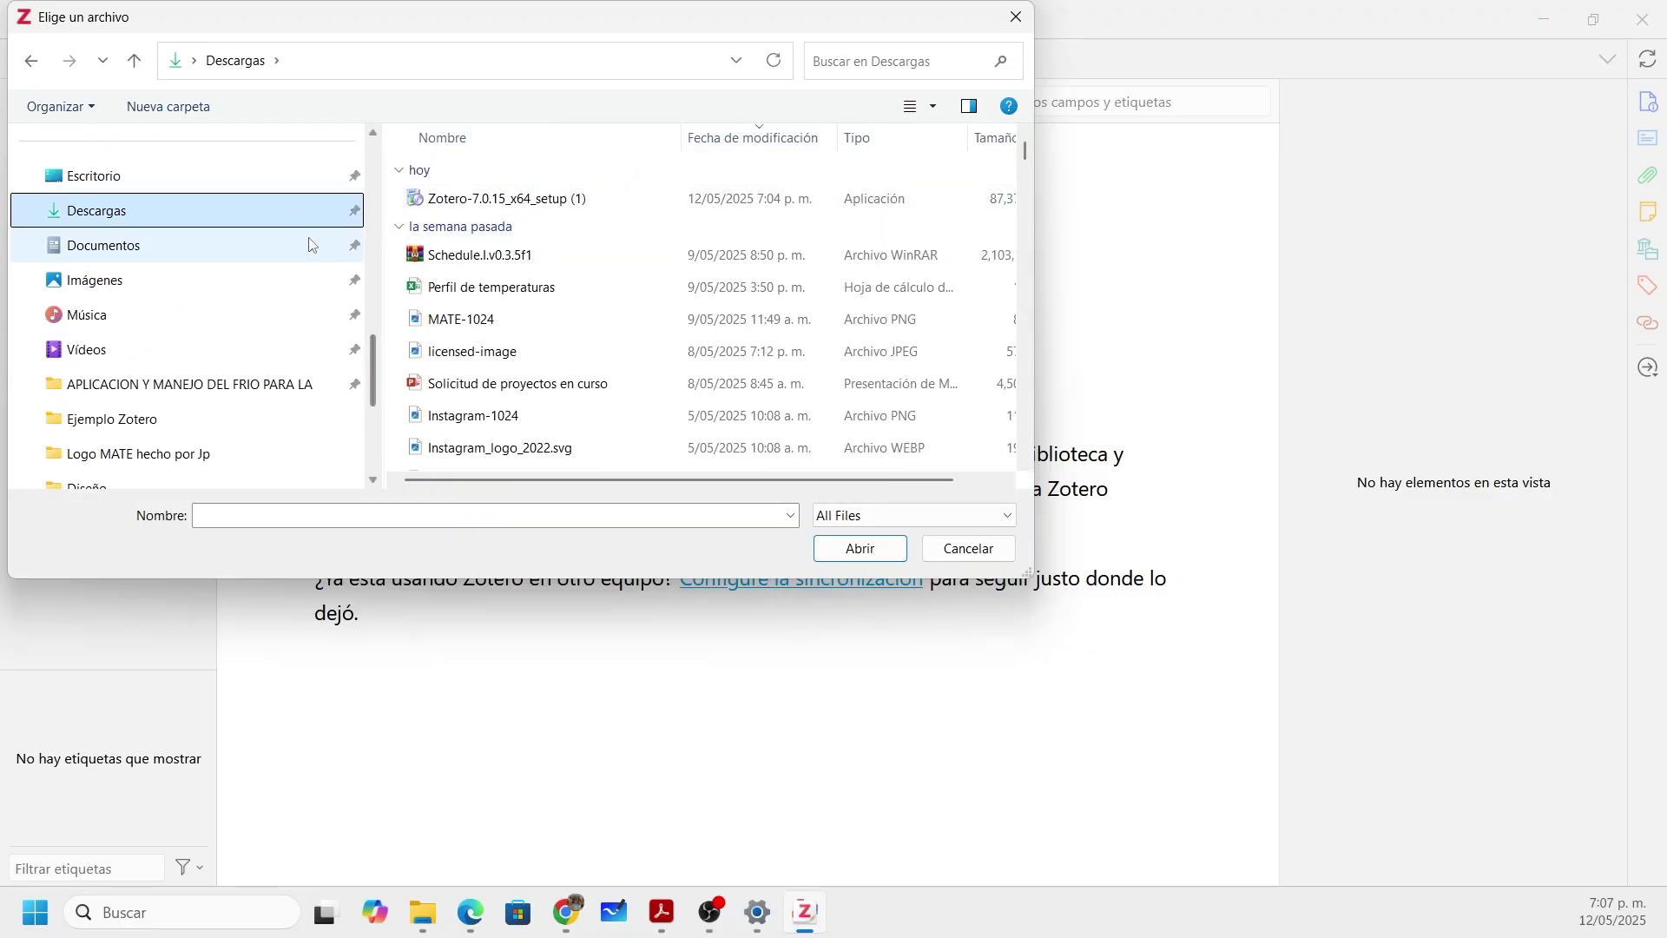
scroll(523, 317, "down", 5)
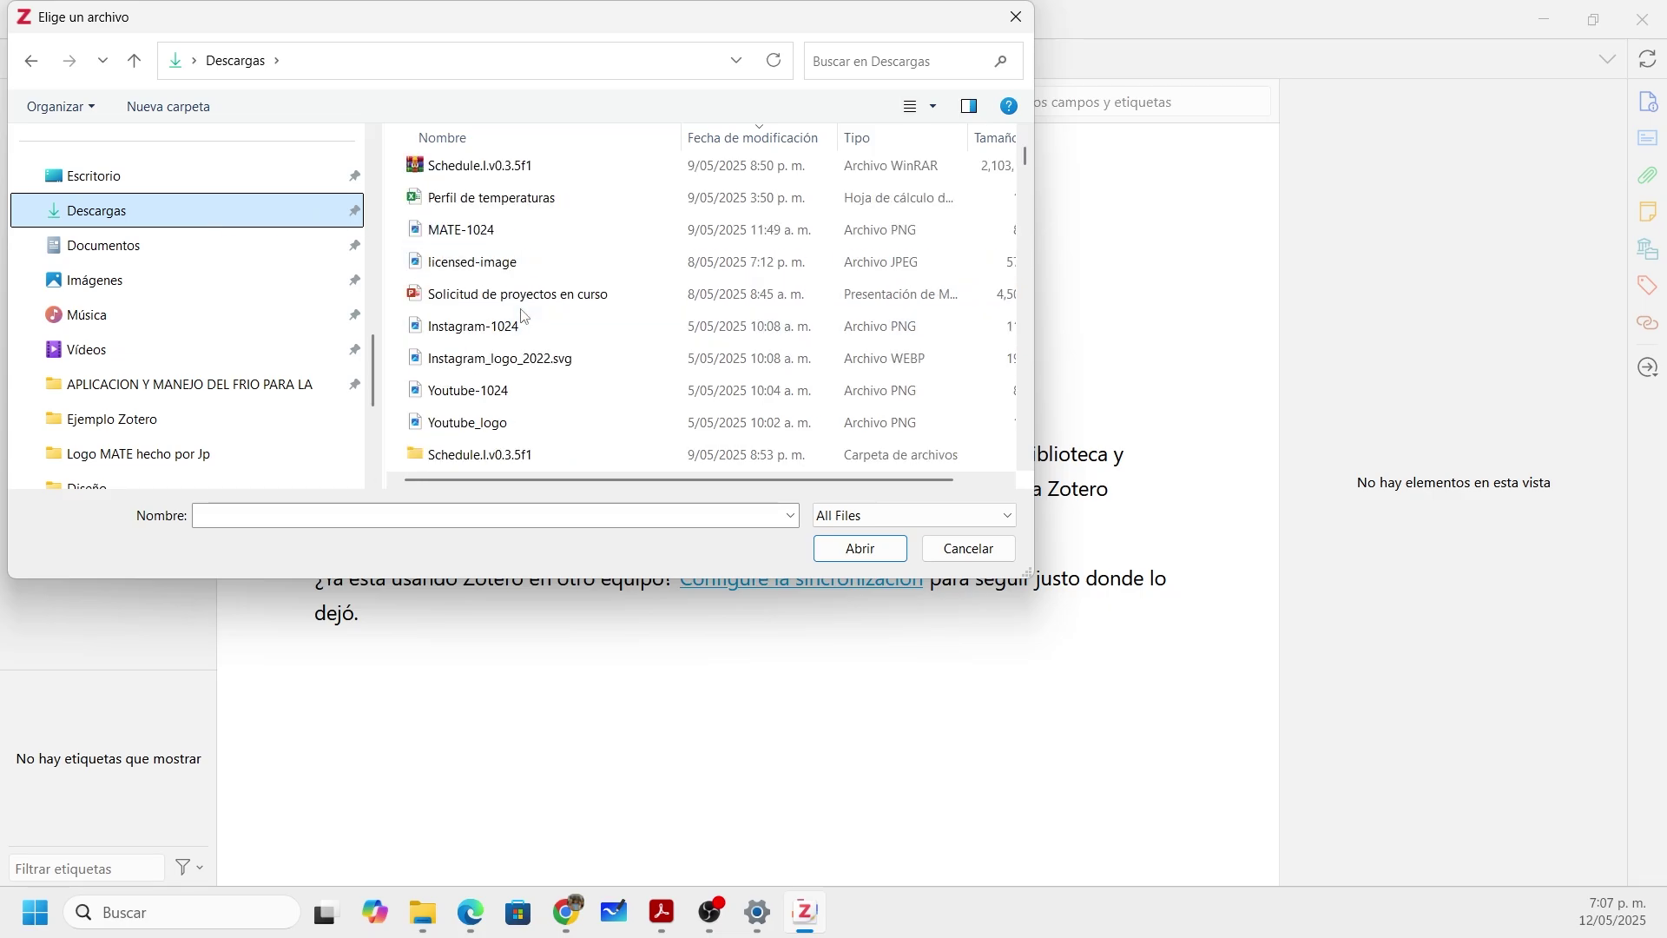
scroll(521, 321, "down", 5)
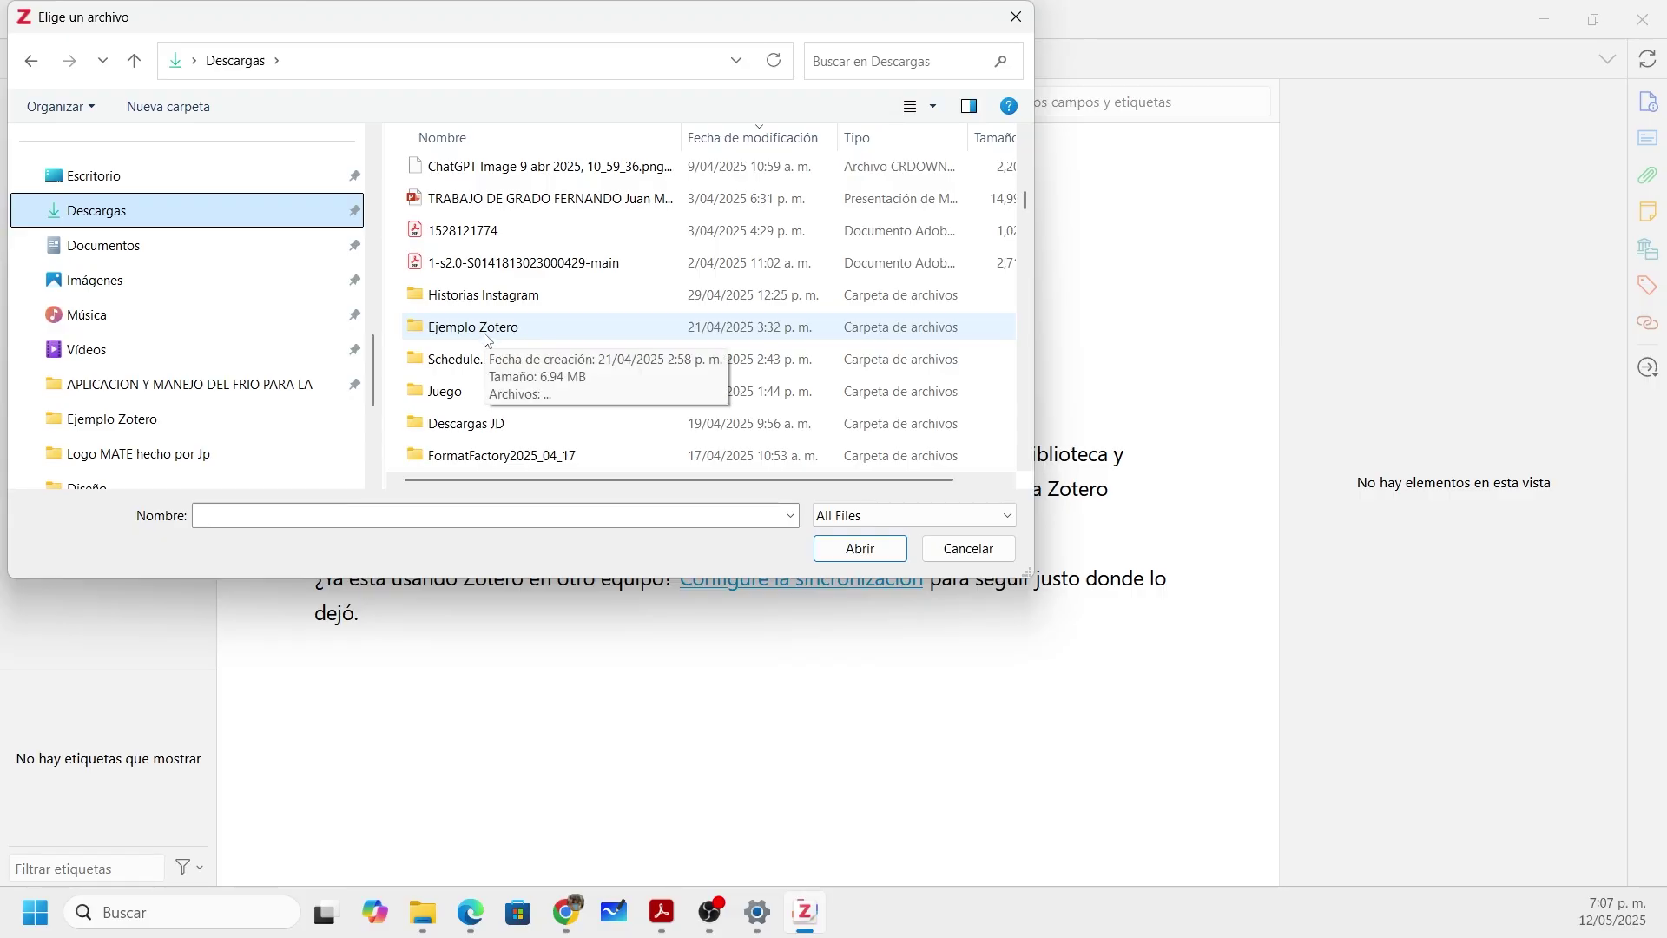
double_click(485, 337)
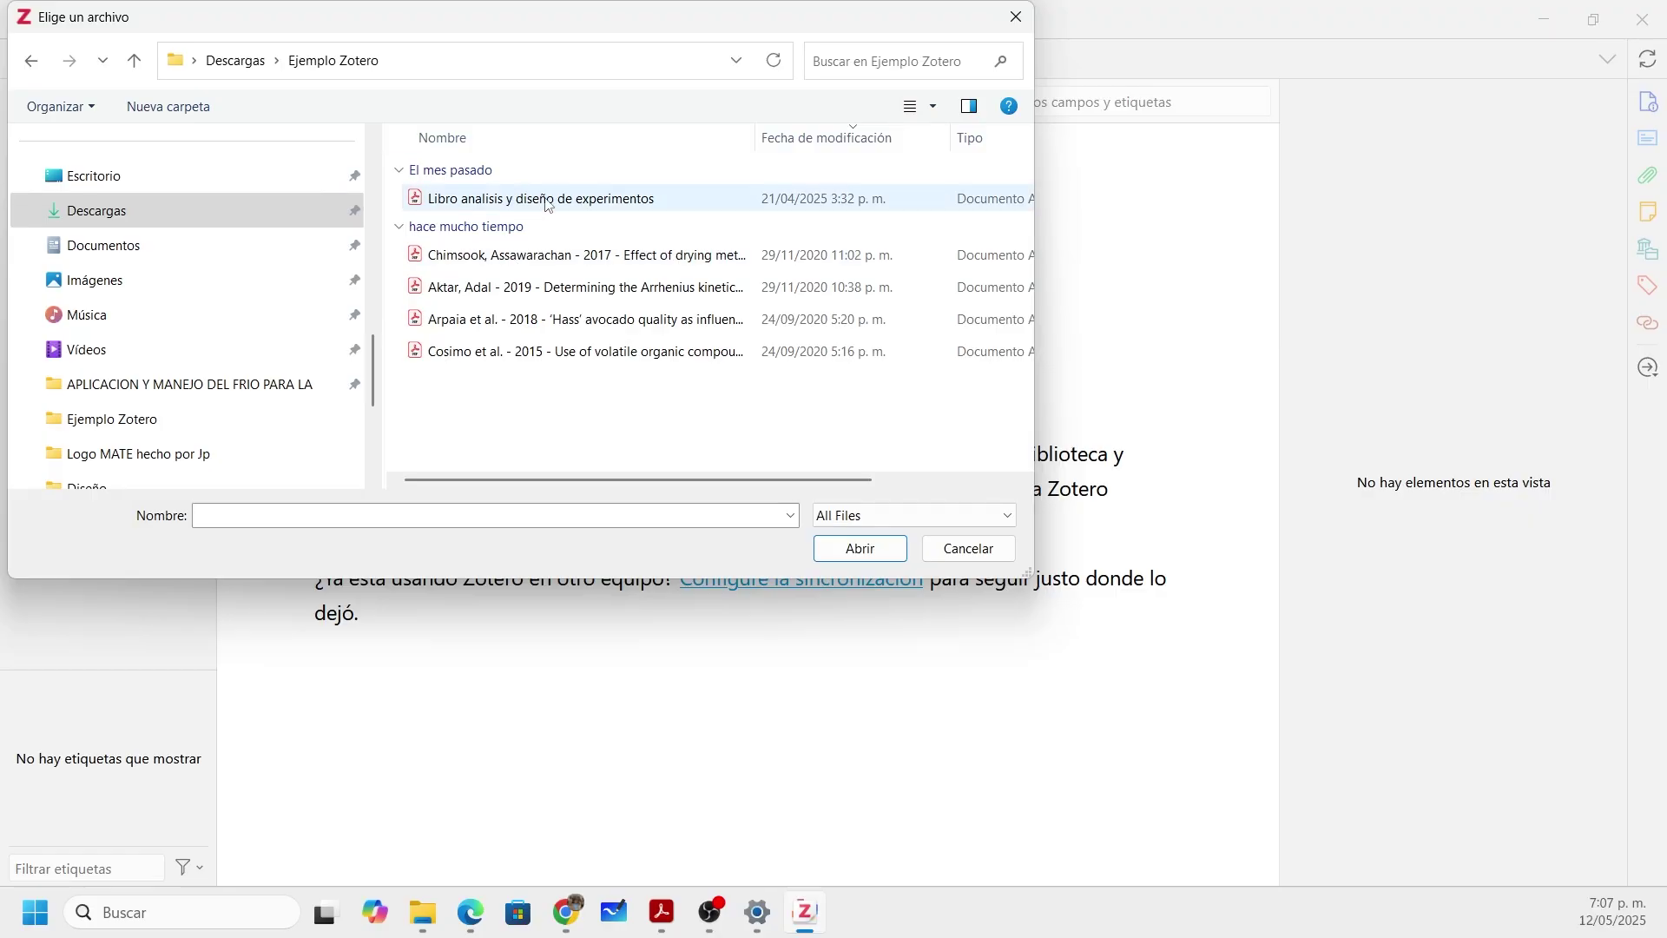
left_click(582, 298)
left_click(860, 549)
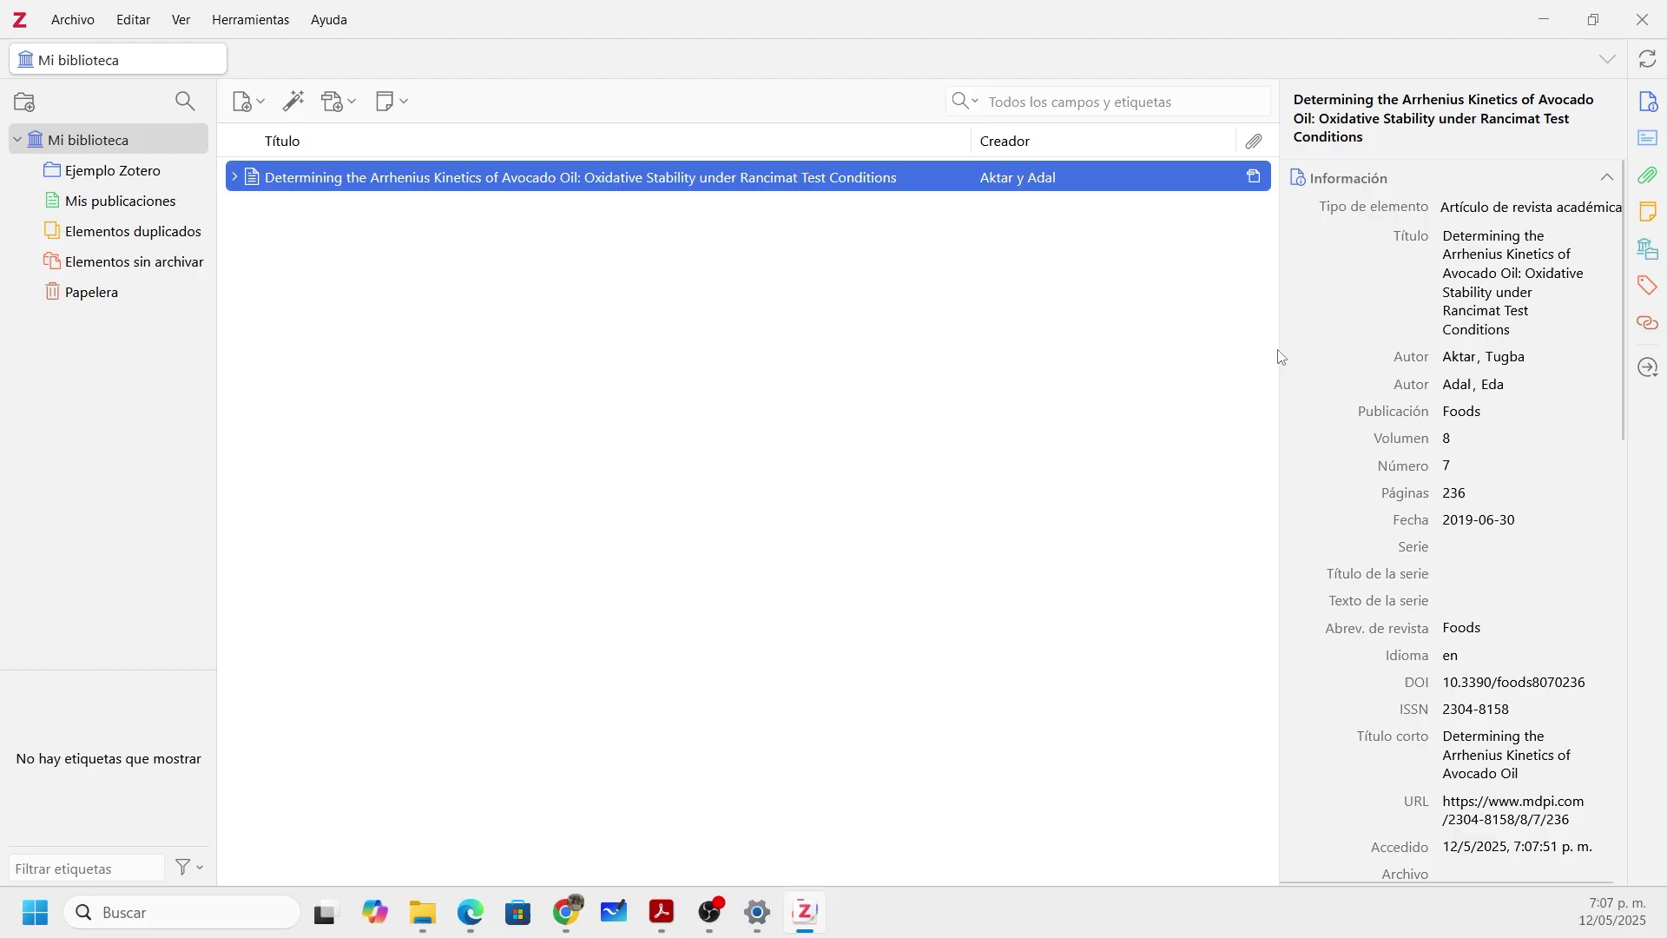
Step: Widen the item details area and review the imported article's bibliographic information and abstract
left_click_drag(1273, 346, 1069, 331)
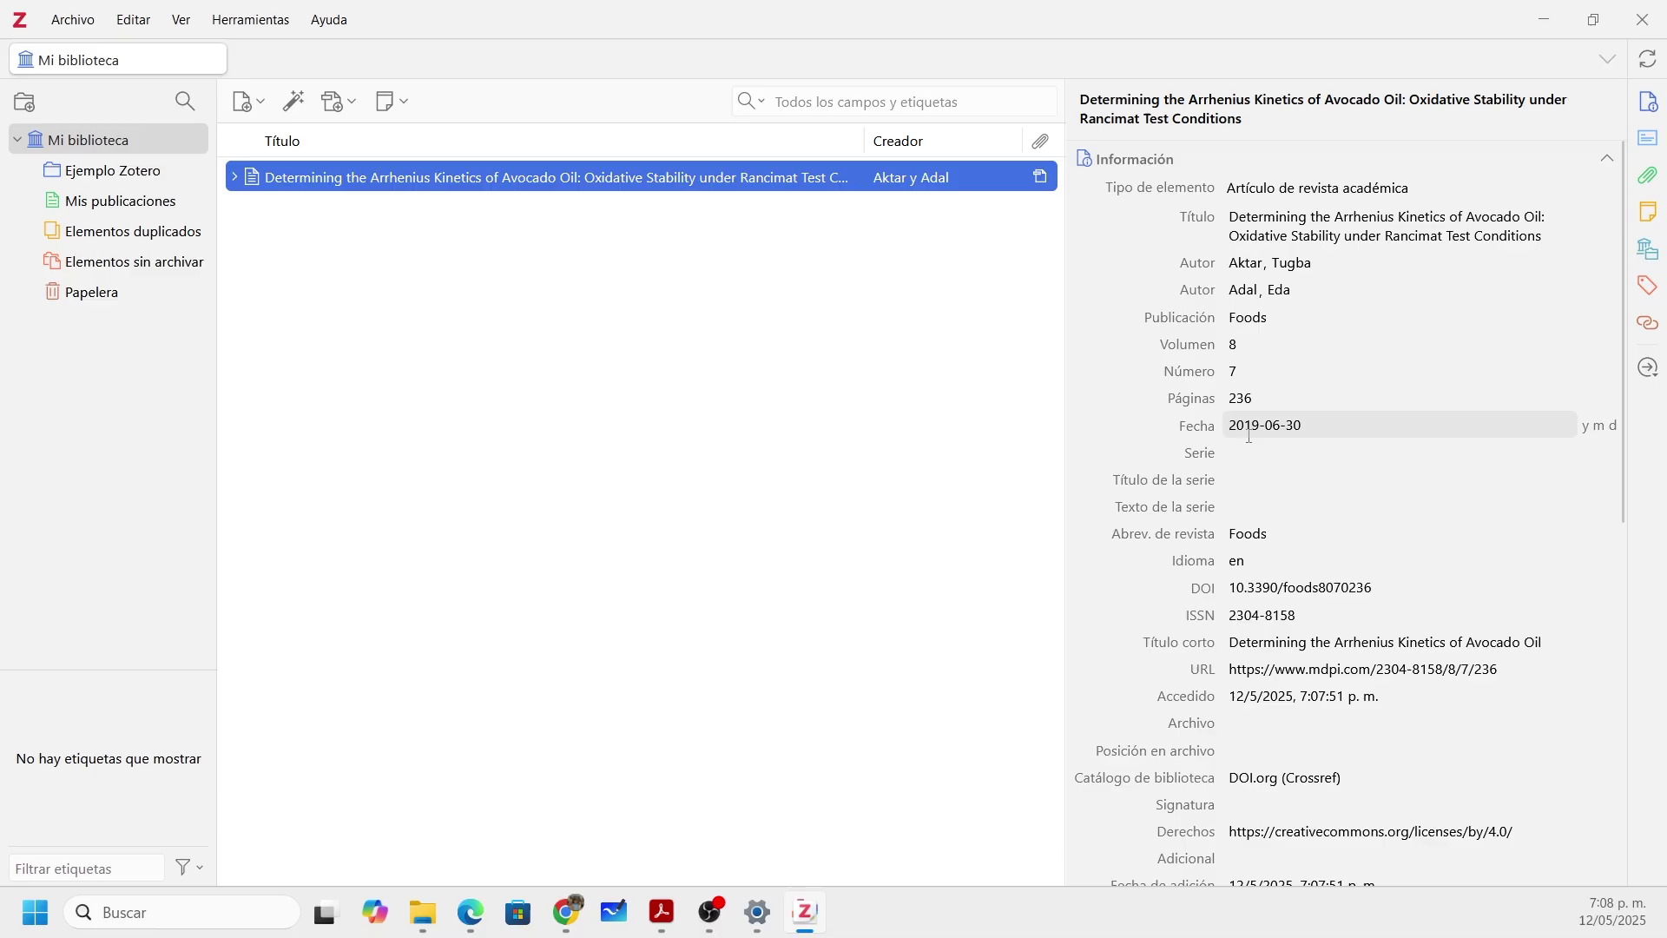
scroll(1264, 453, "down", 3)
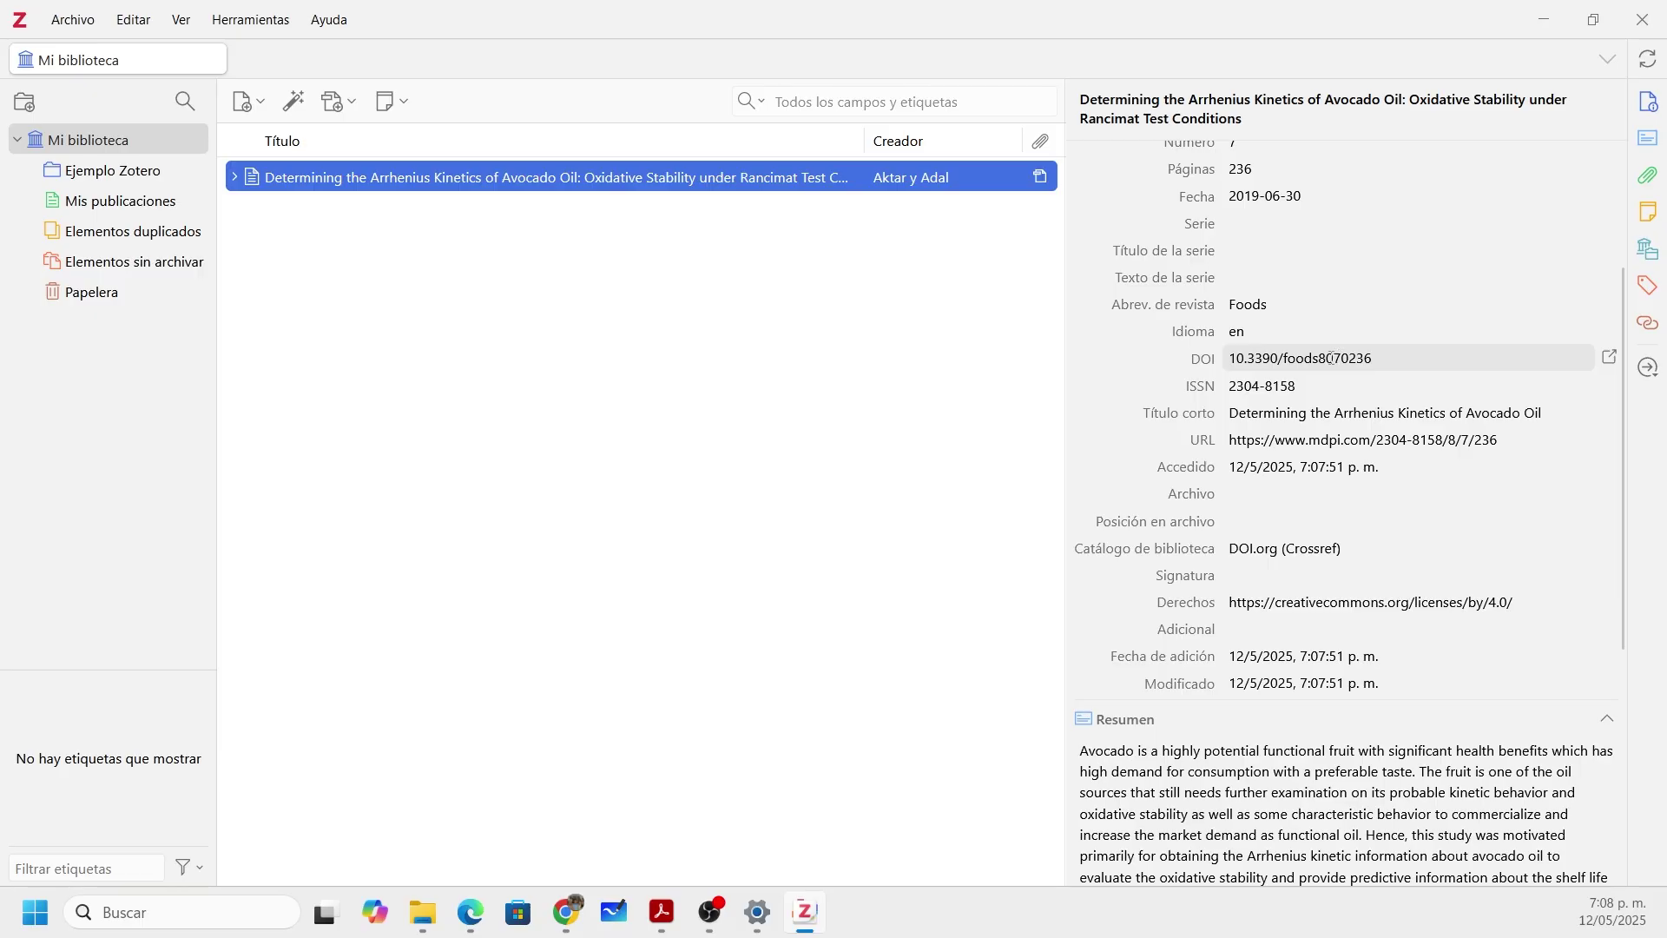
scroll(1329, 373, "up", 5)
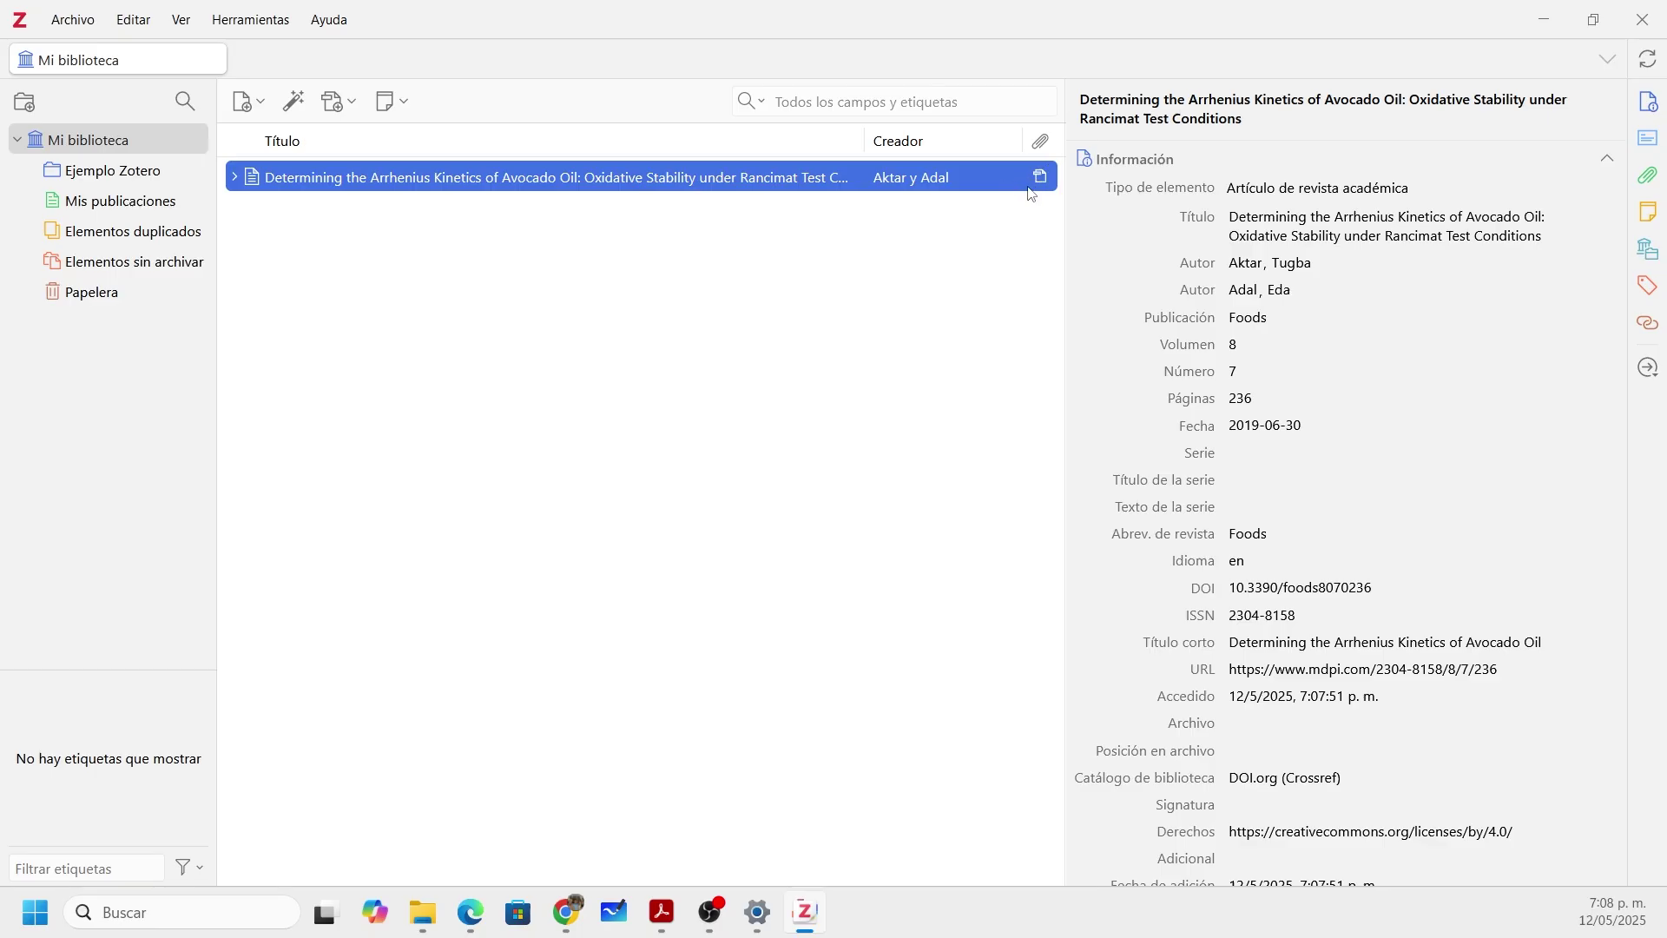
Step: Open the article's attached PDF and examine its first pages, including the journal citation line in the page 3 header
left_click(235, 177)
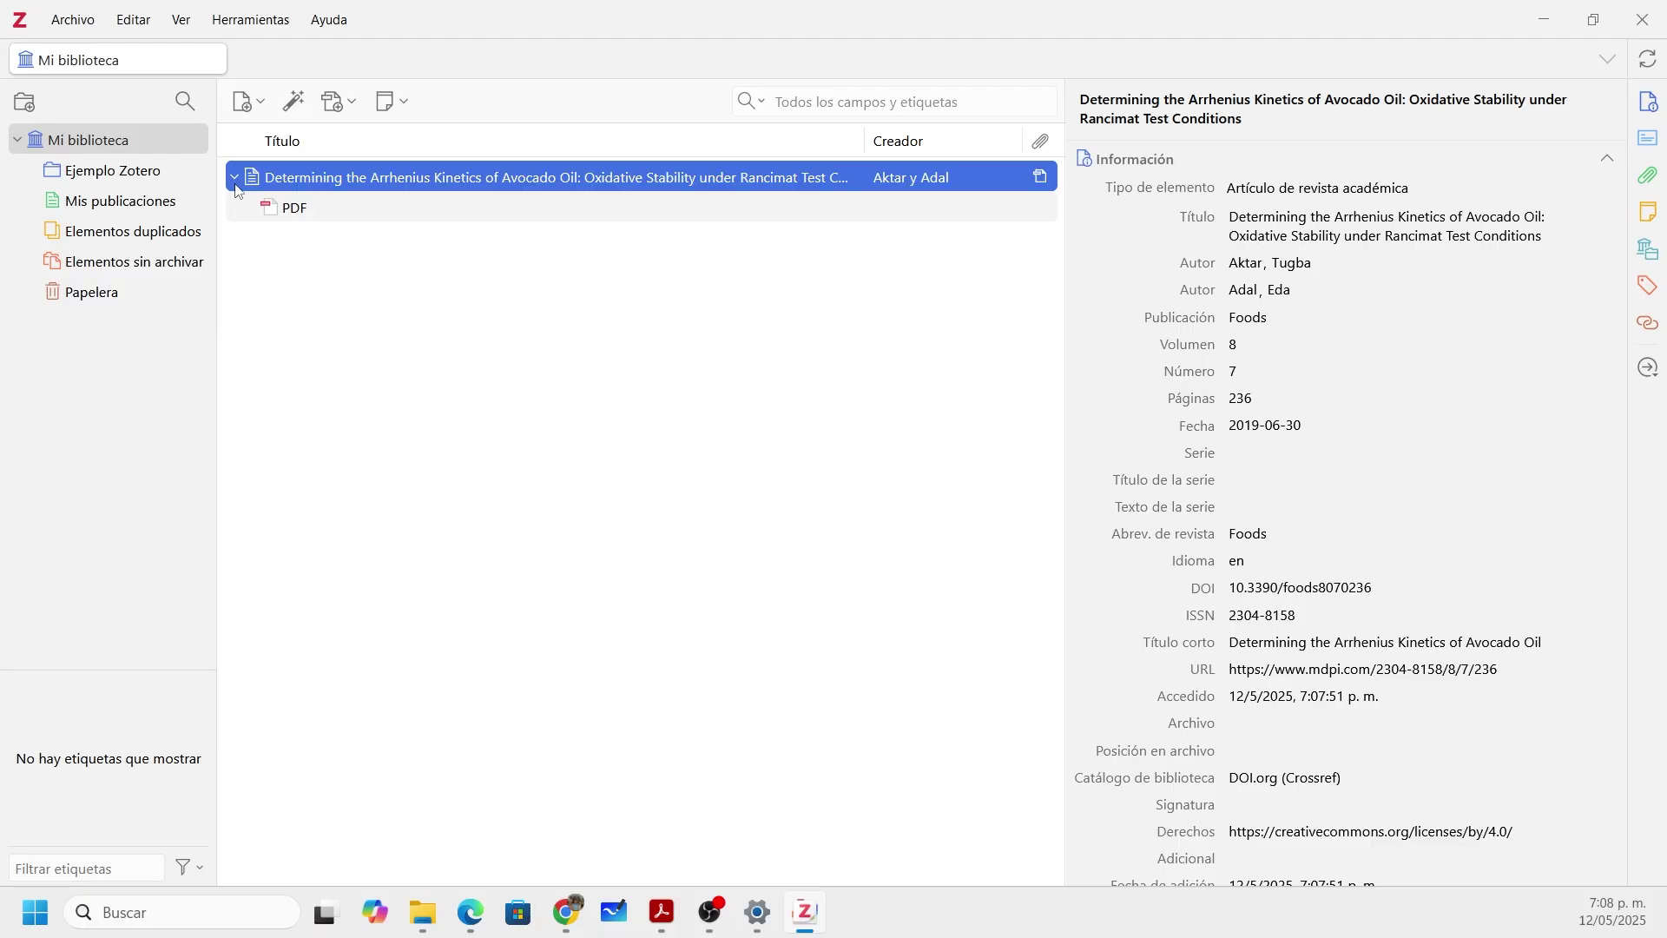
double_click(302, 217)
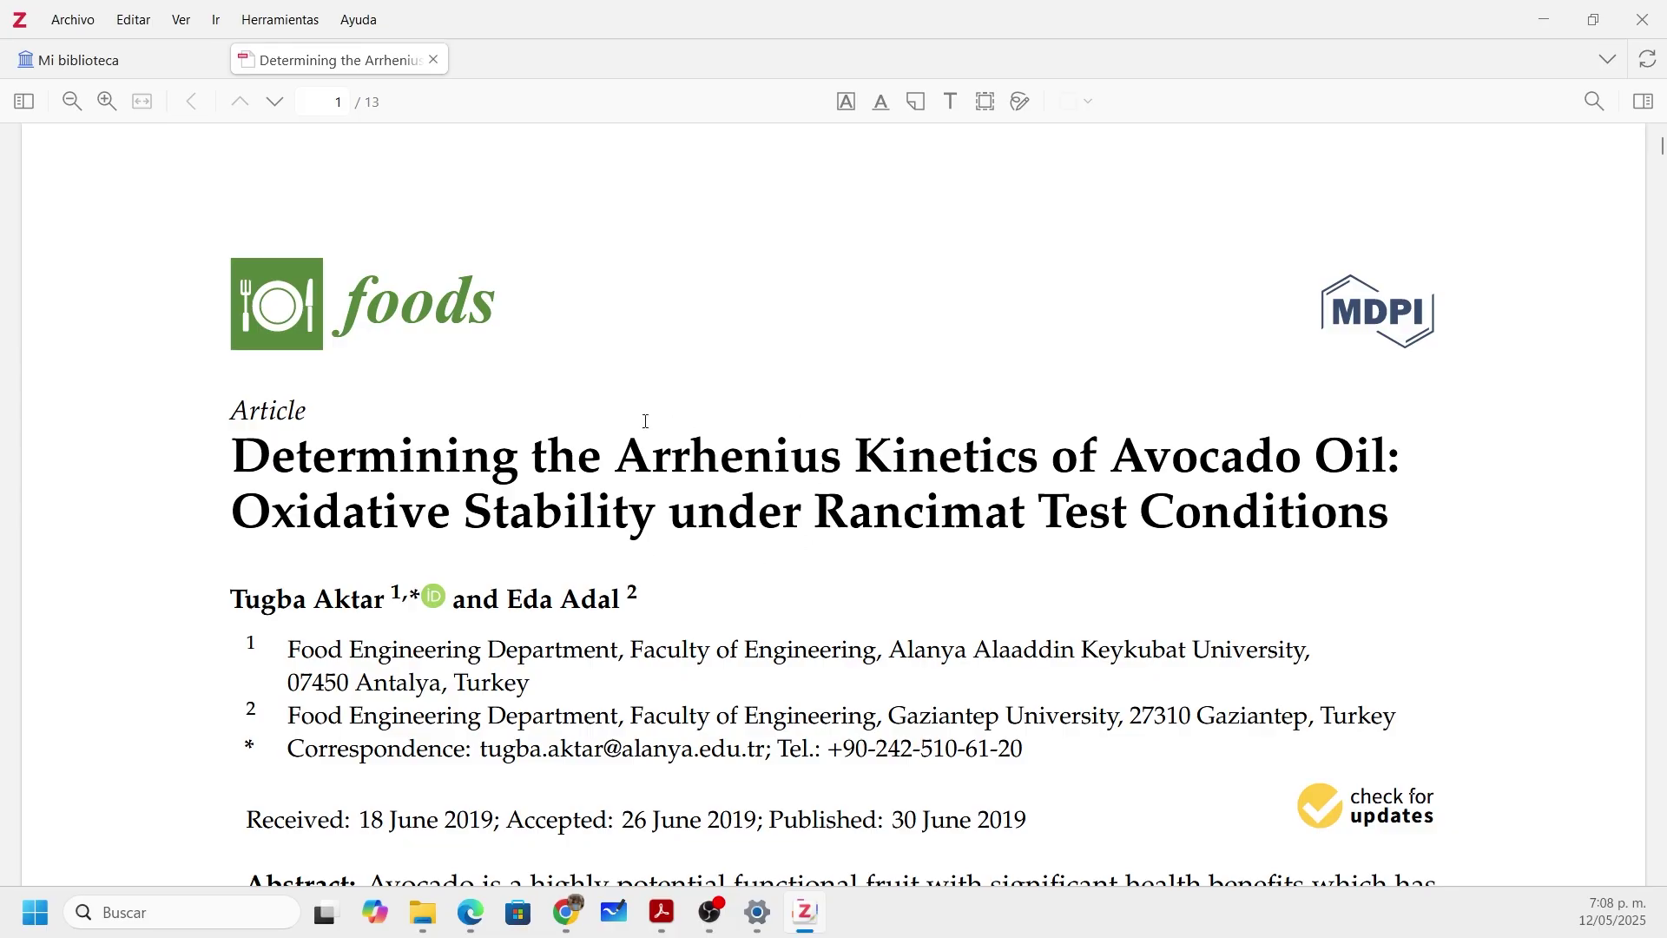
scroll(913, 513, "down", 15)
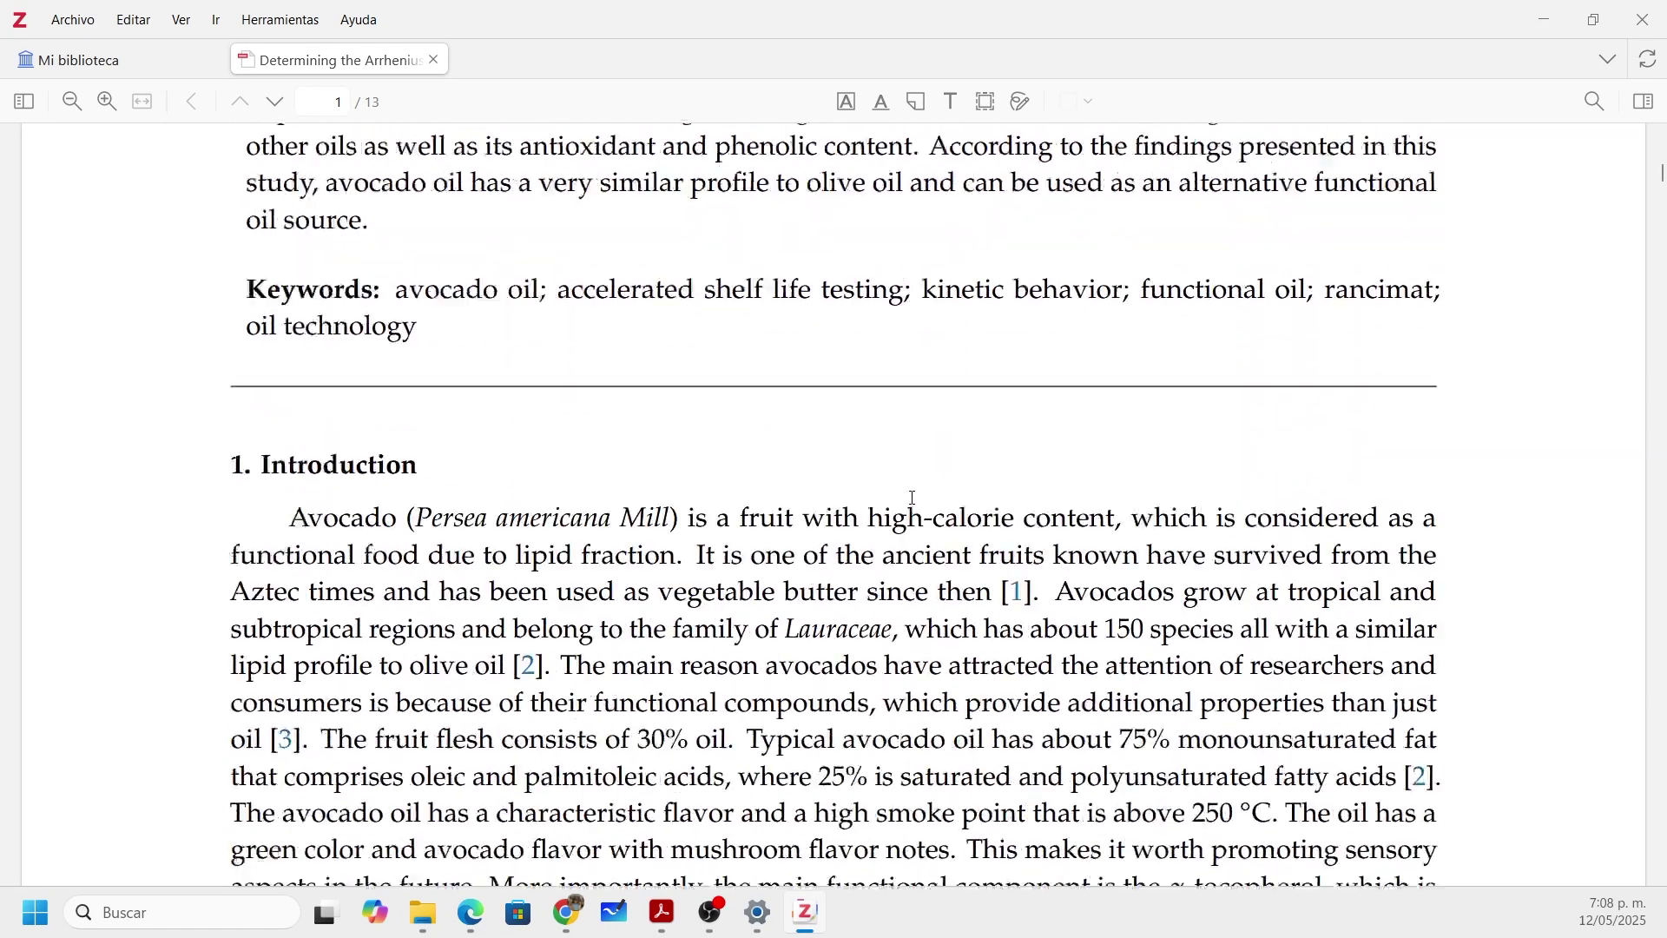
scroll(912, 497, "down", 15)
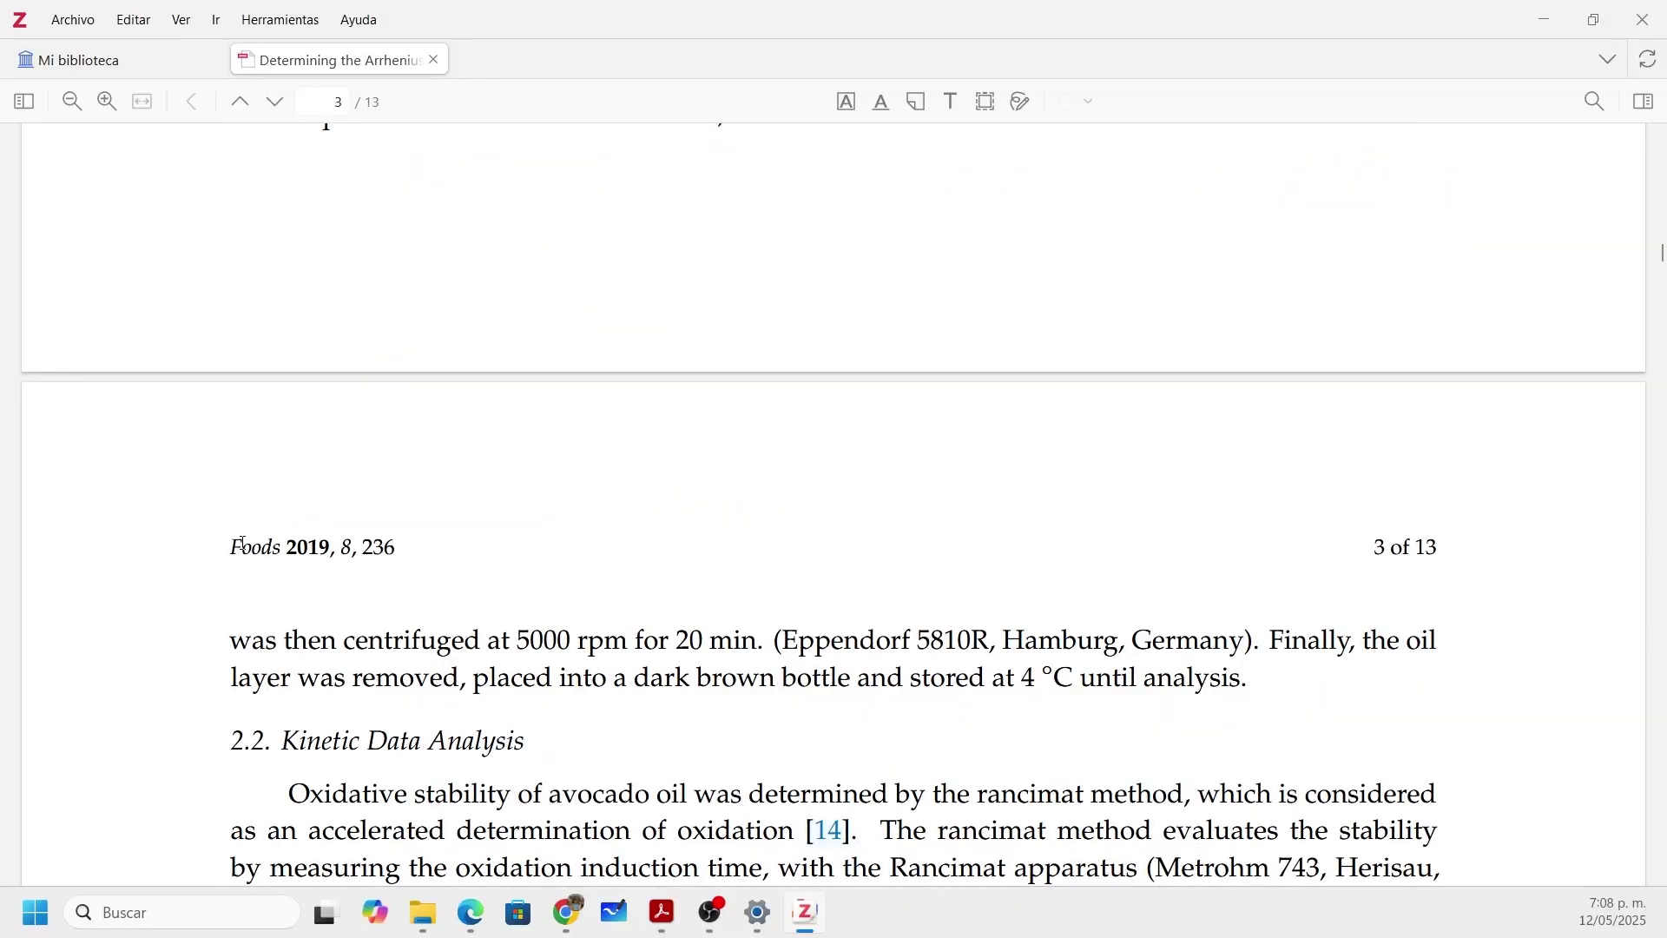
left_click_drag(230, 547, 398, 549)
scroll(681, 513, "down", 4)
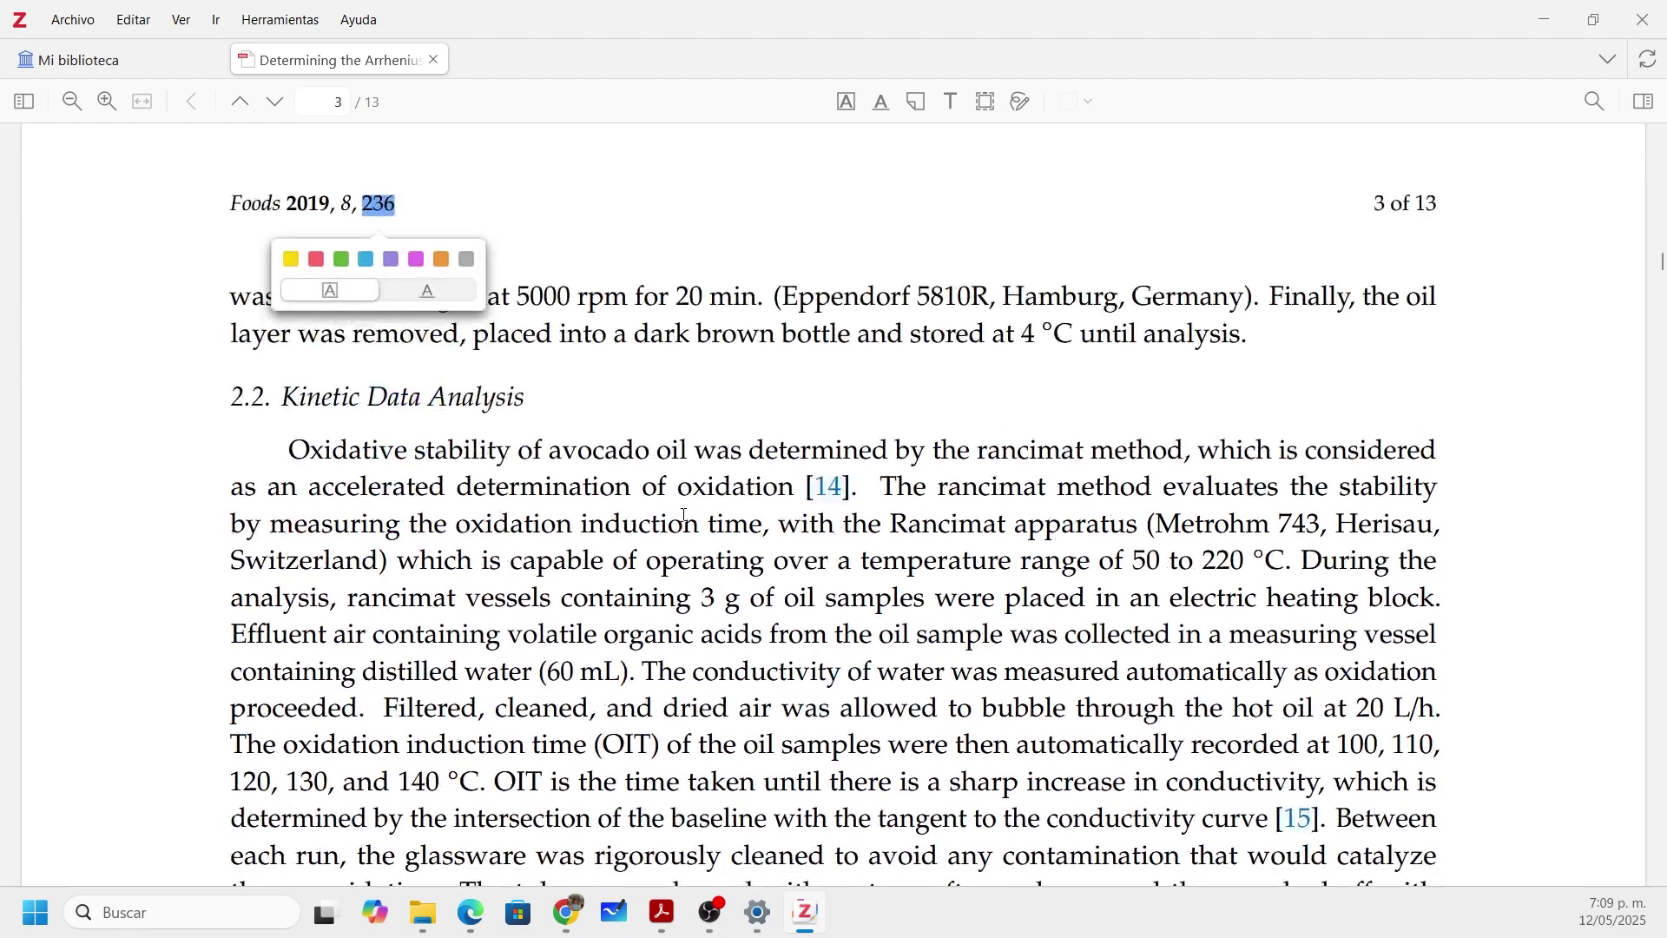
scroll(685, 516, "up", 1)
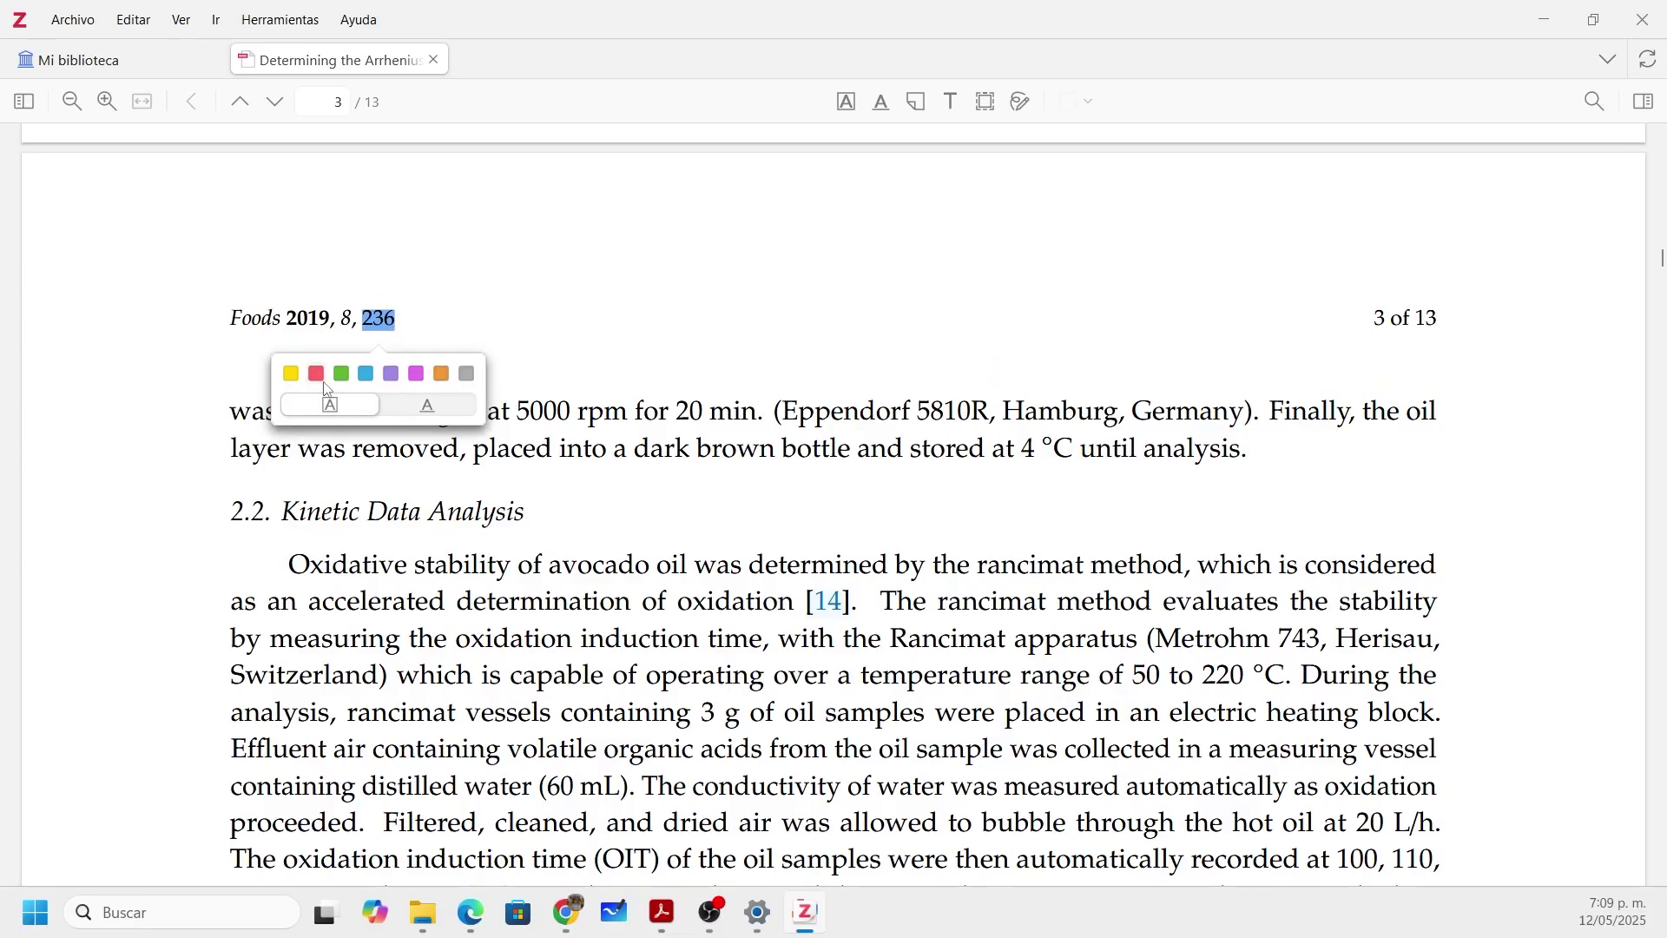
Step: Highlight the abstract's first sentence in red and the passage "Specifically, this research paper presents the study of the physical, physicochemical, chemical," in purple
scroll(500, 555, "up", 15)
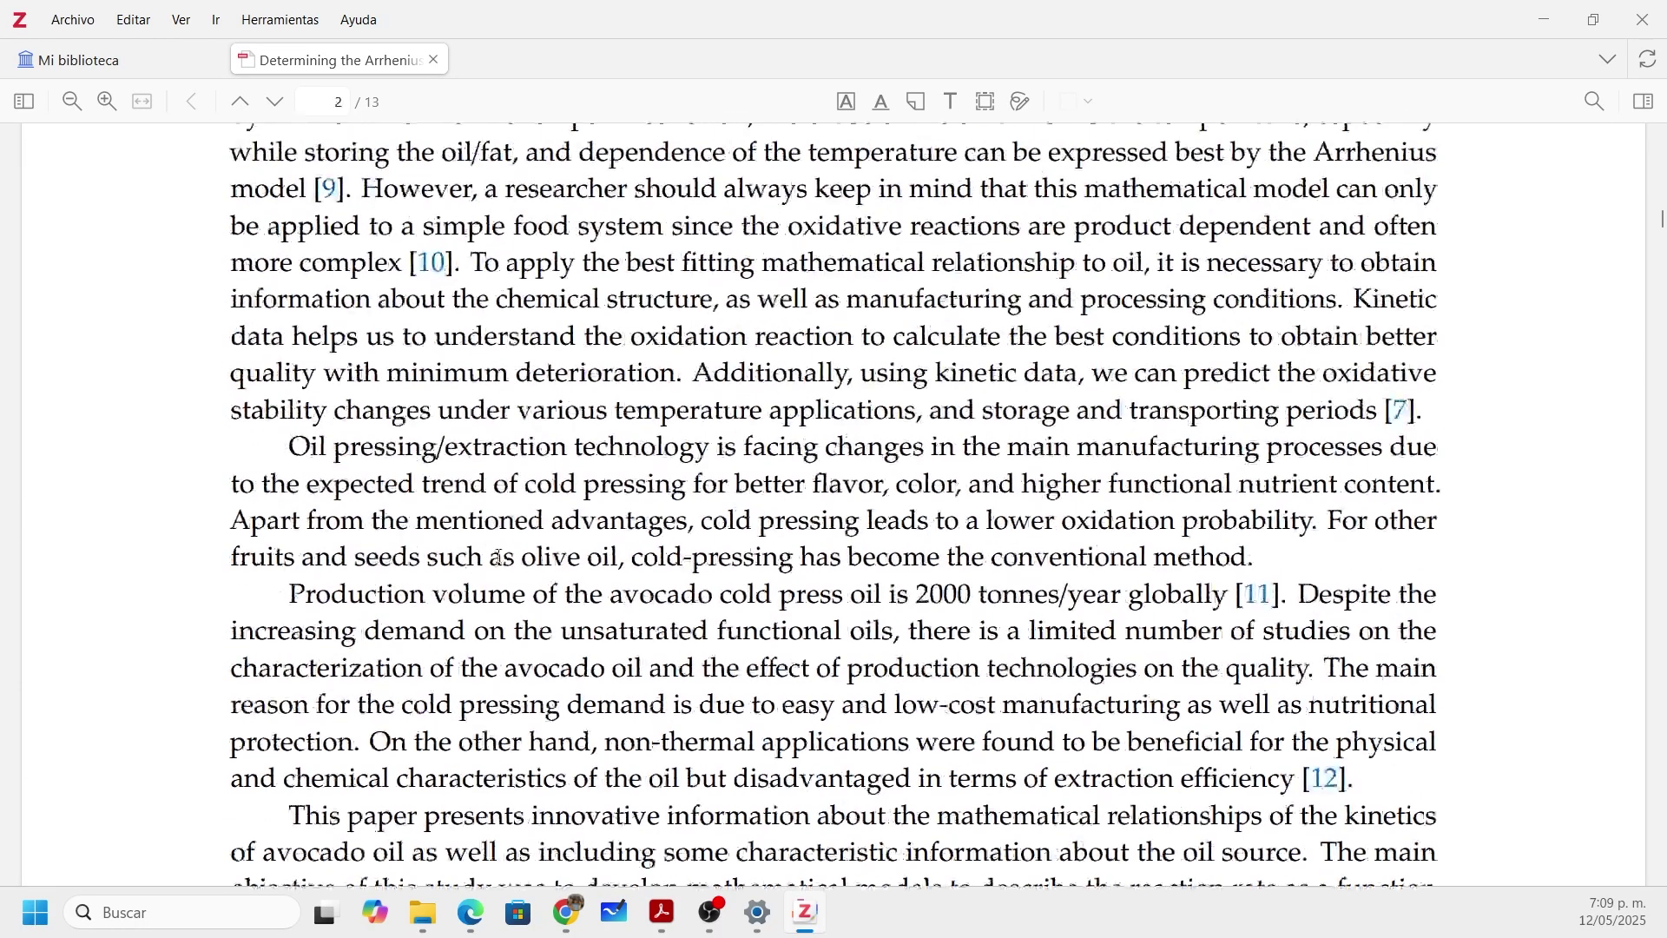
scroll(500, 556, "up", 15)
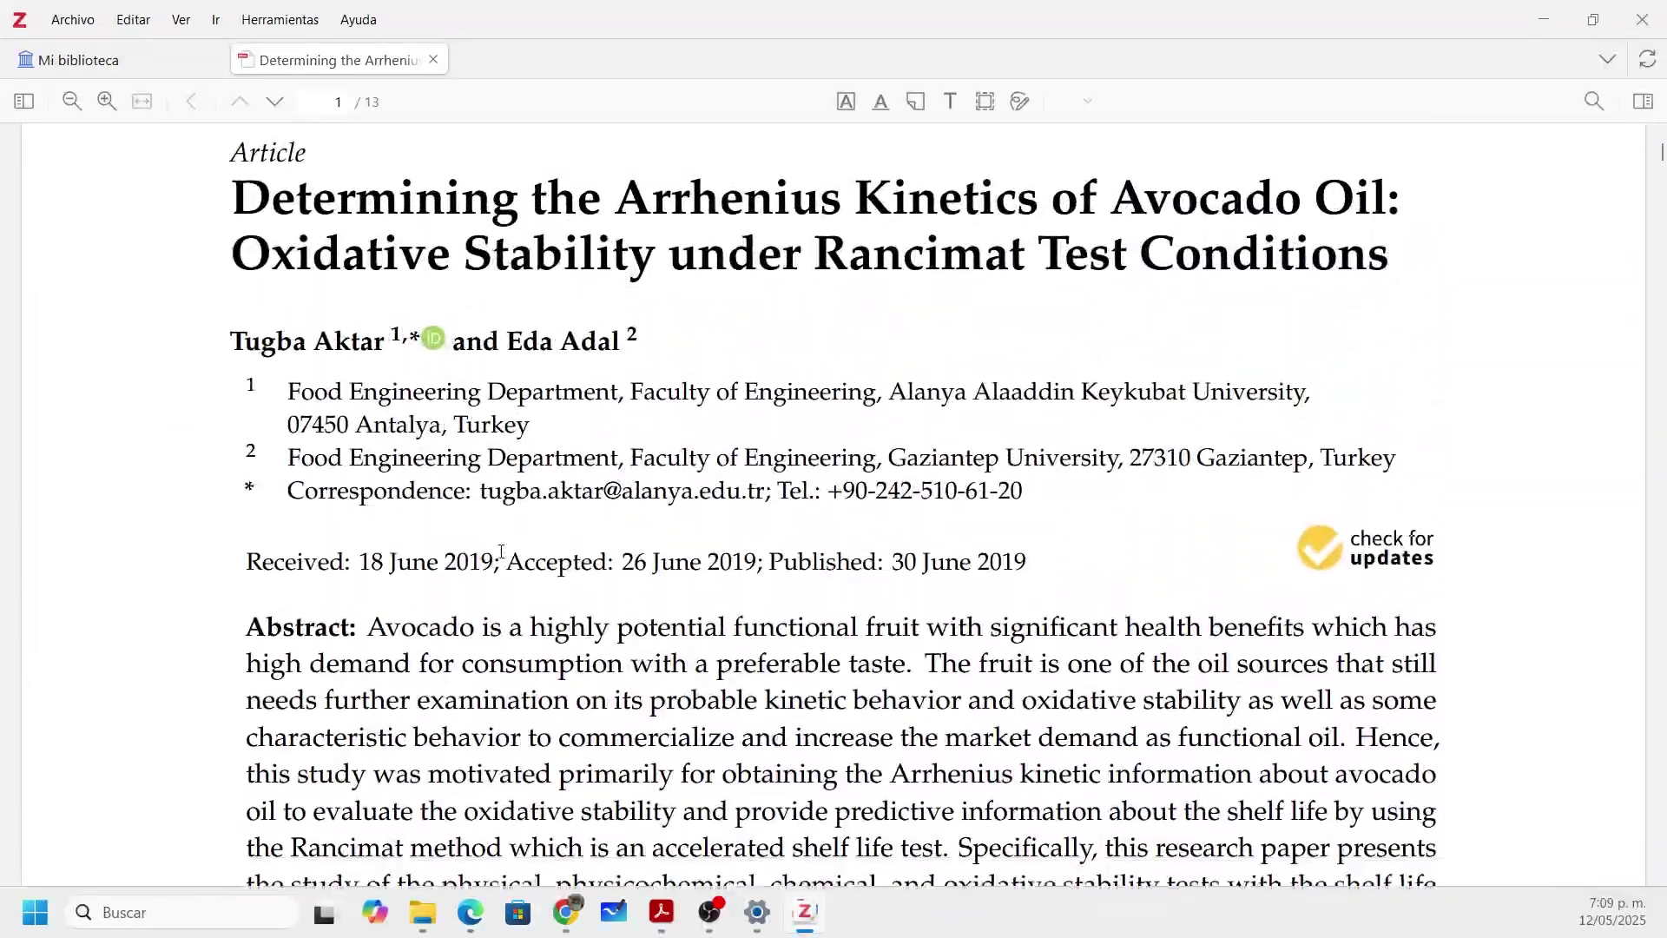
left_click_drag(368, 314, 922, 356)
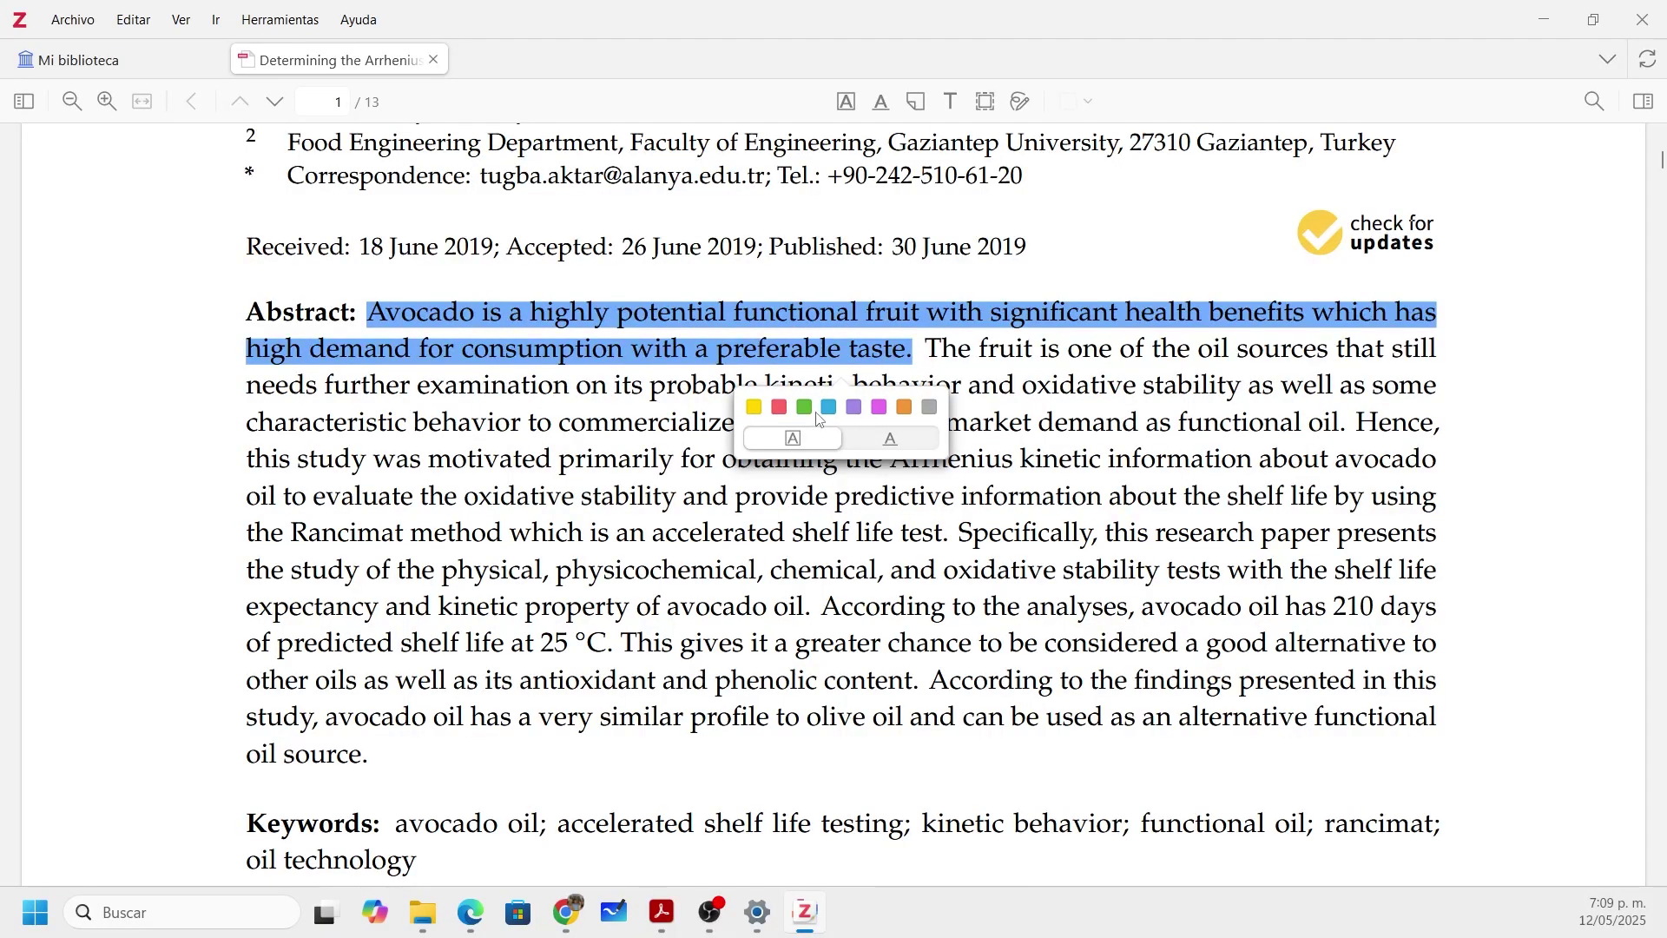
left_click(780, 406)
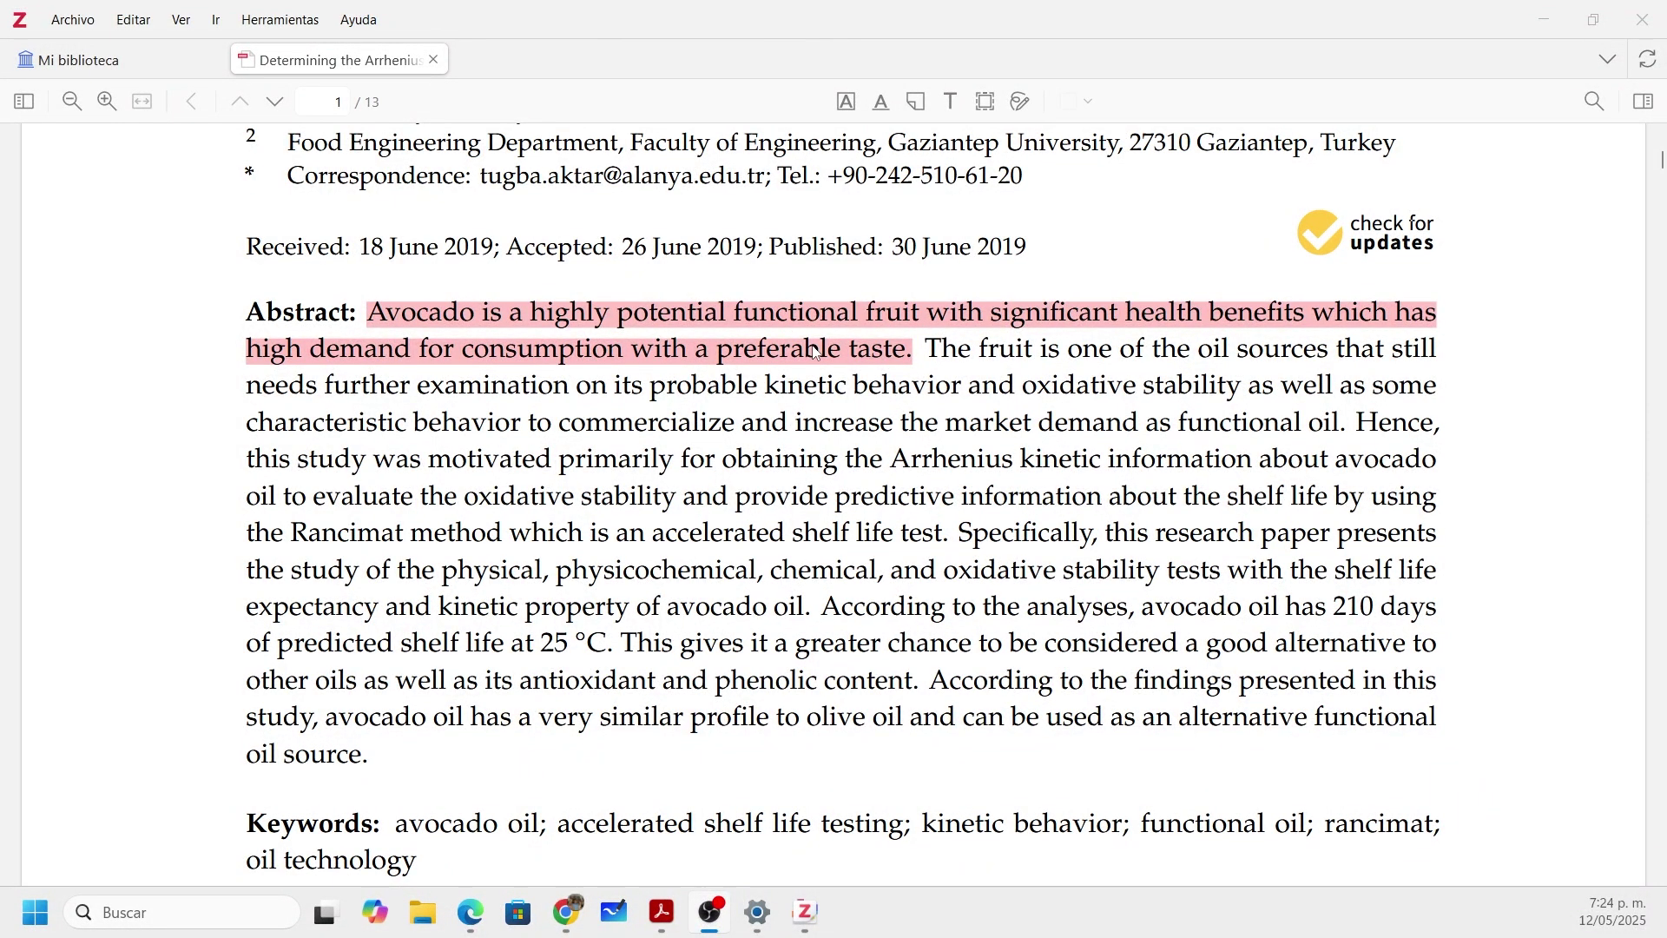
left_click(941, 386)
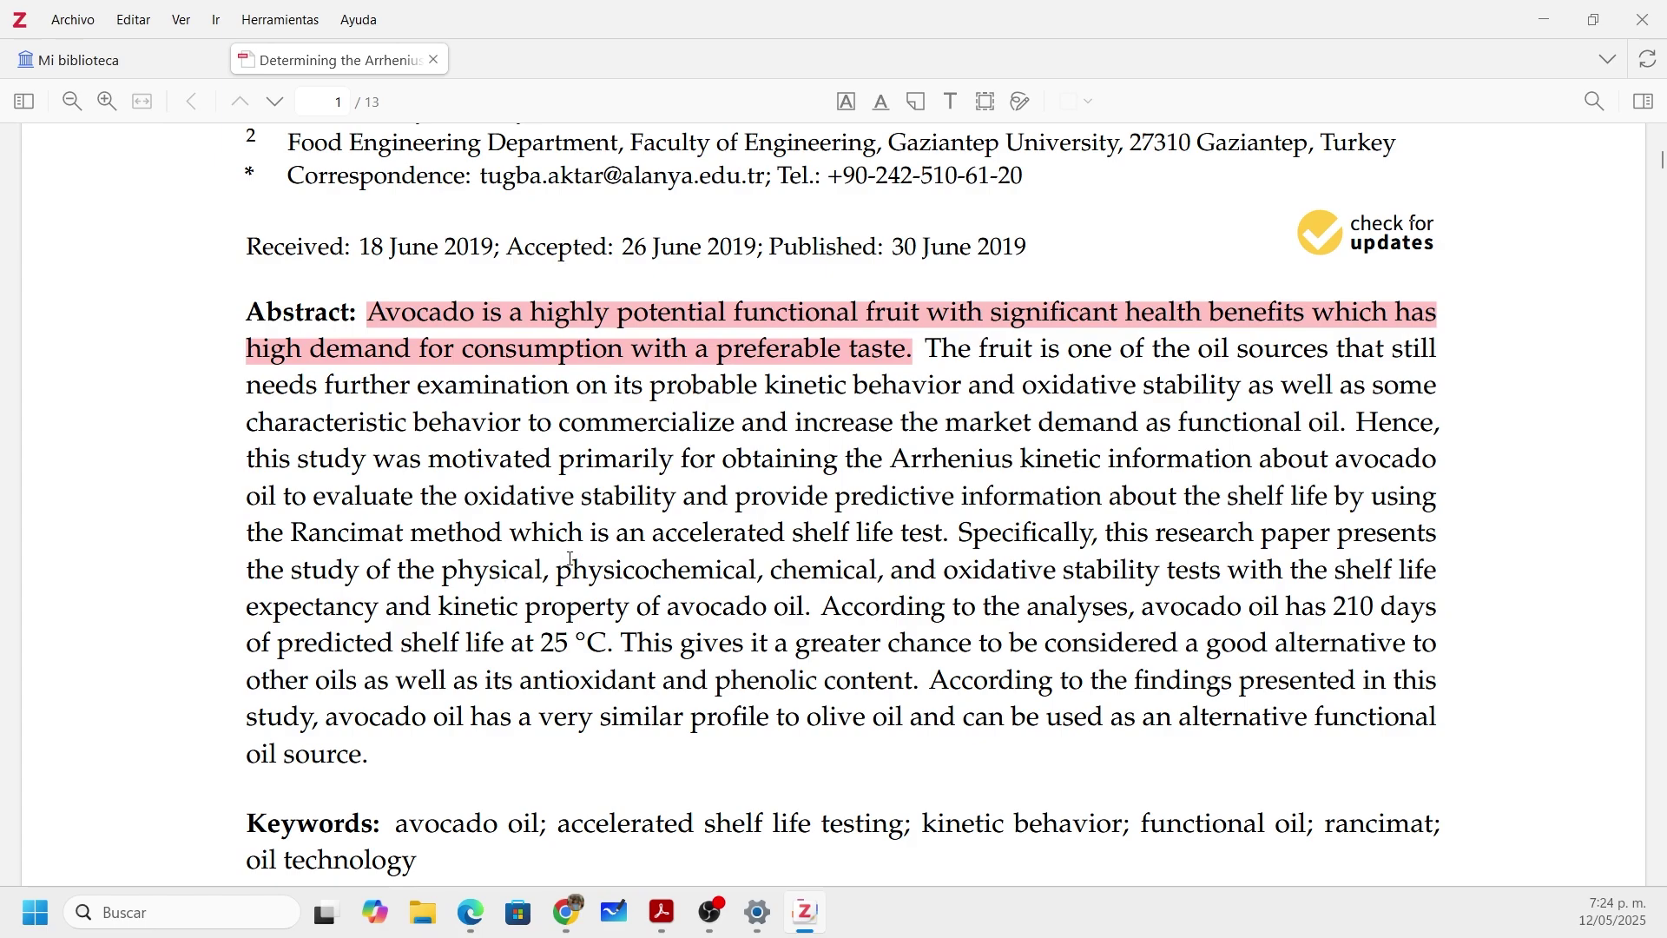
left_click_drag(962, 532, 886, 575)
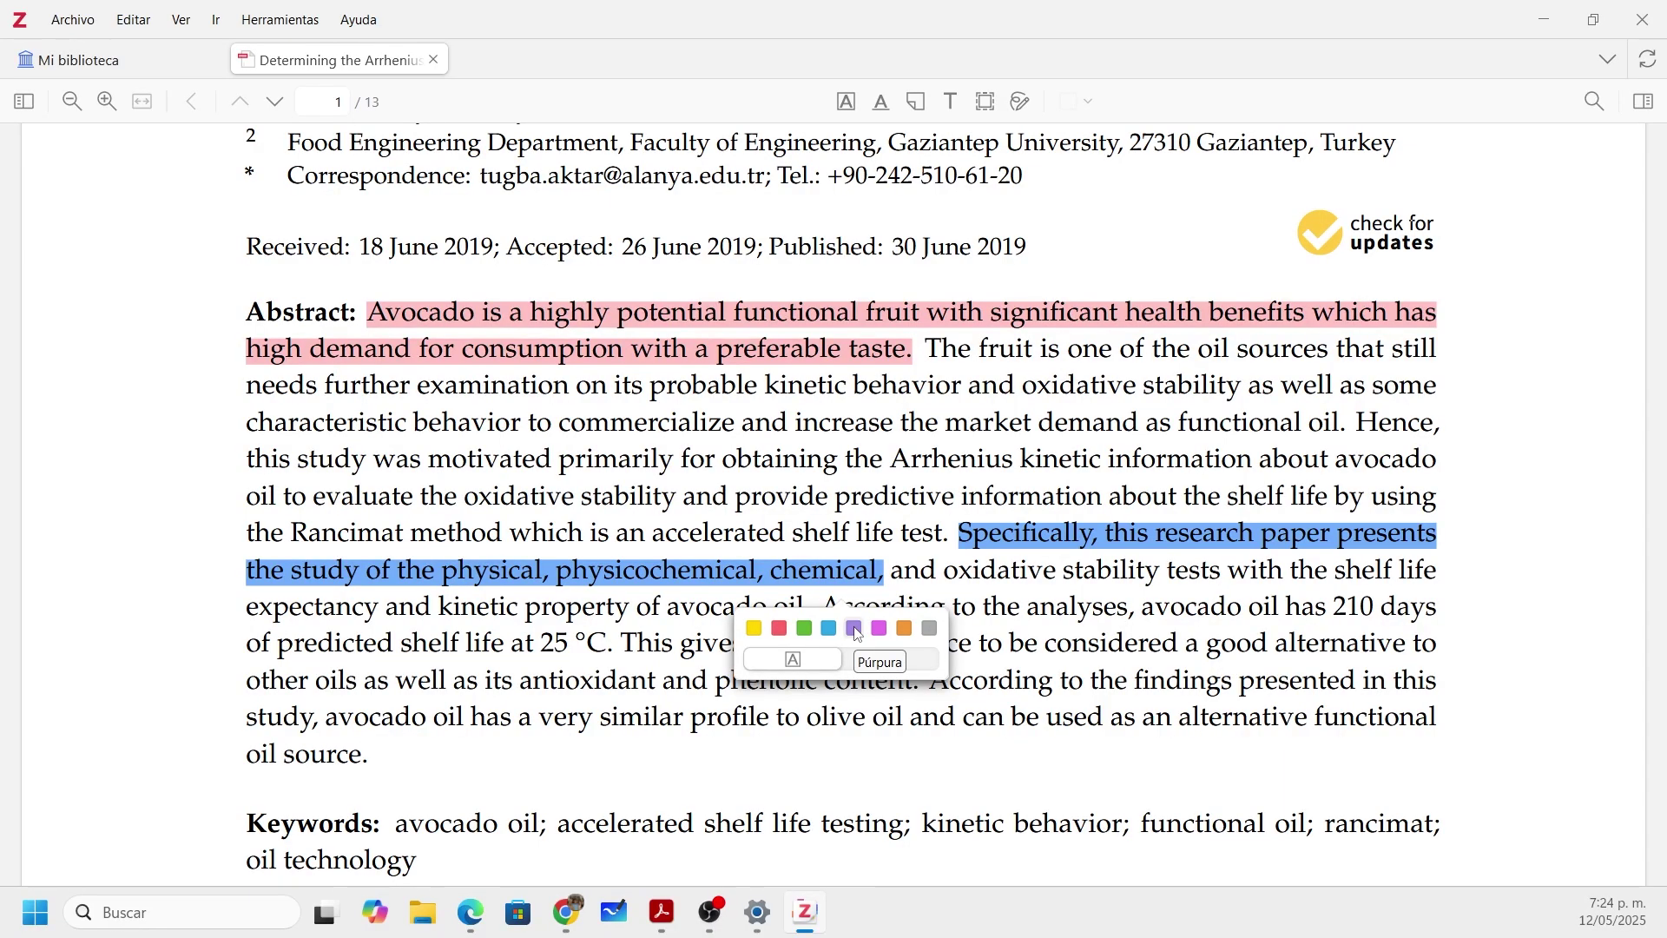
left_click(855, 629)
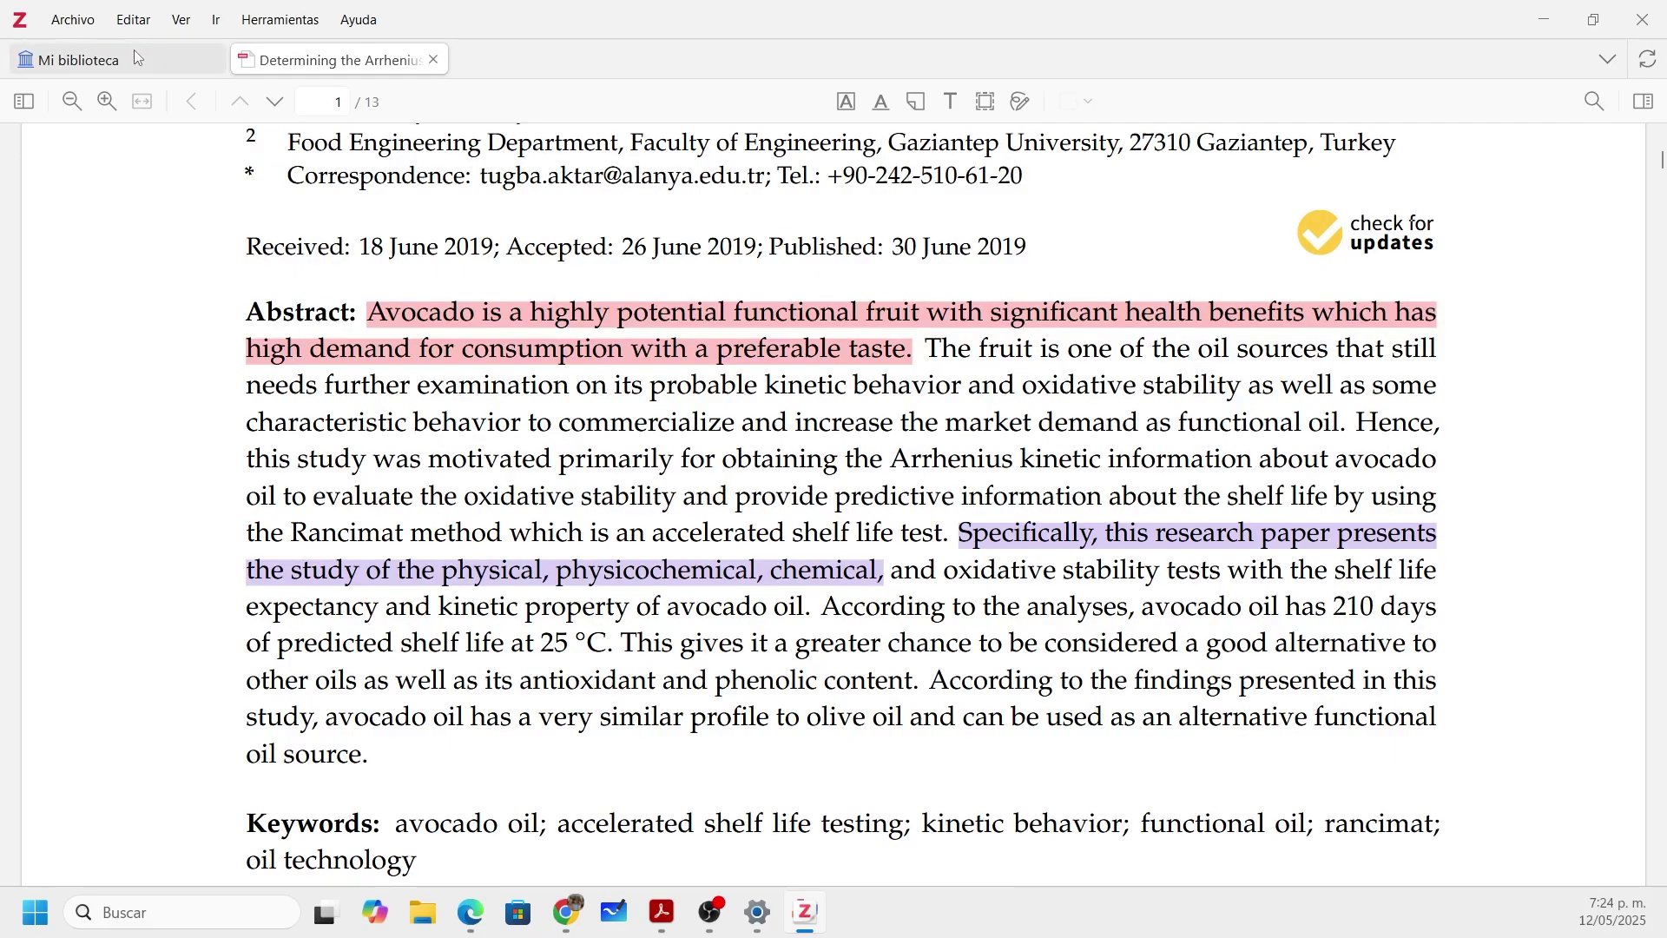
Step: Check the highlighted PDF's preview in Mi biblioteca and close the article's reader tab
left_click(180, 61)
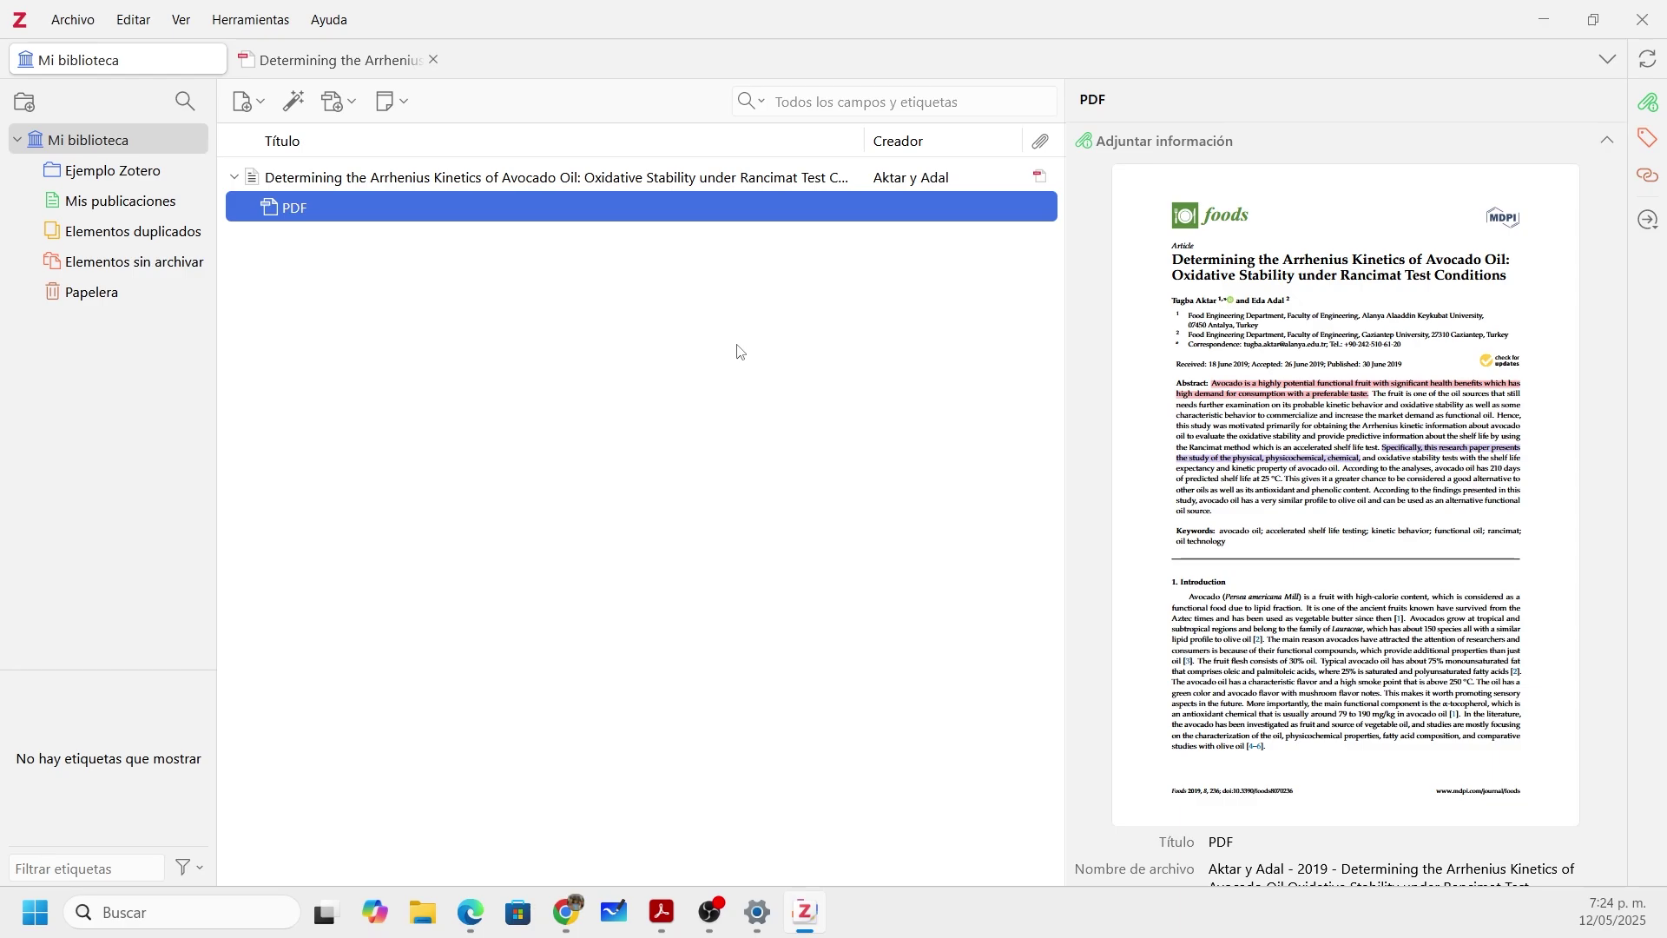
left_click(331, 68)
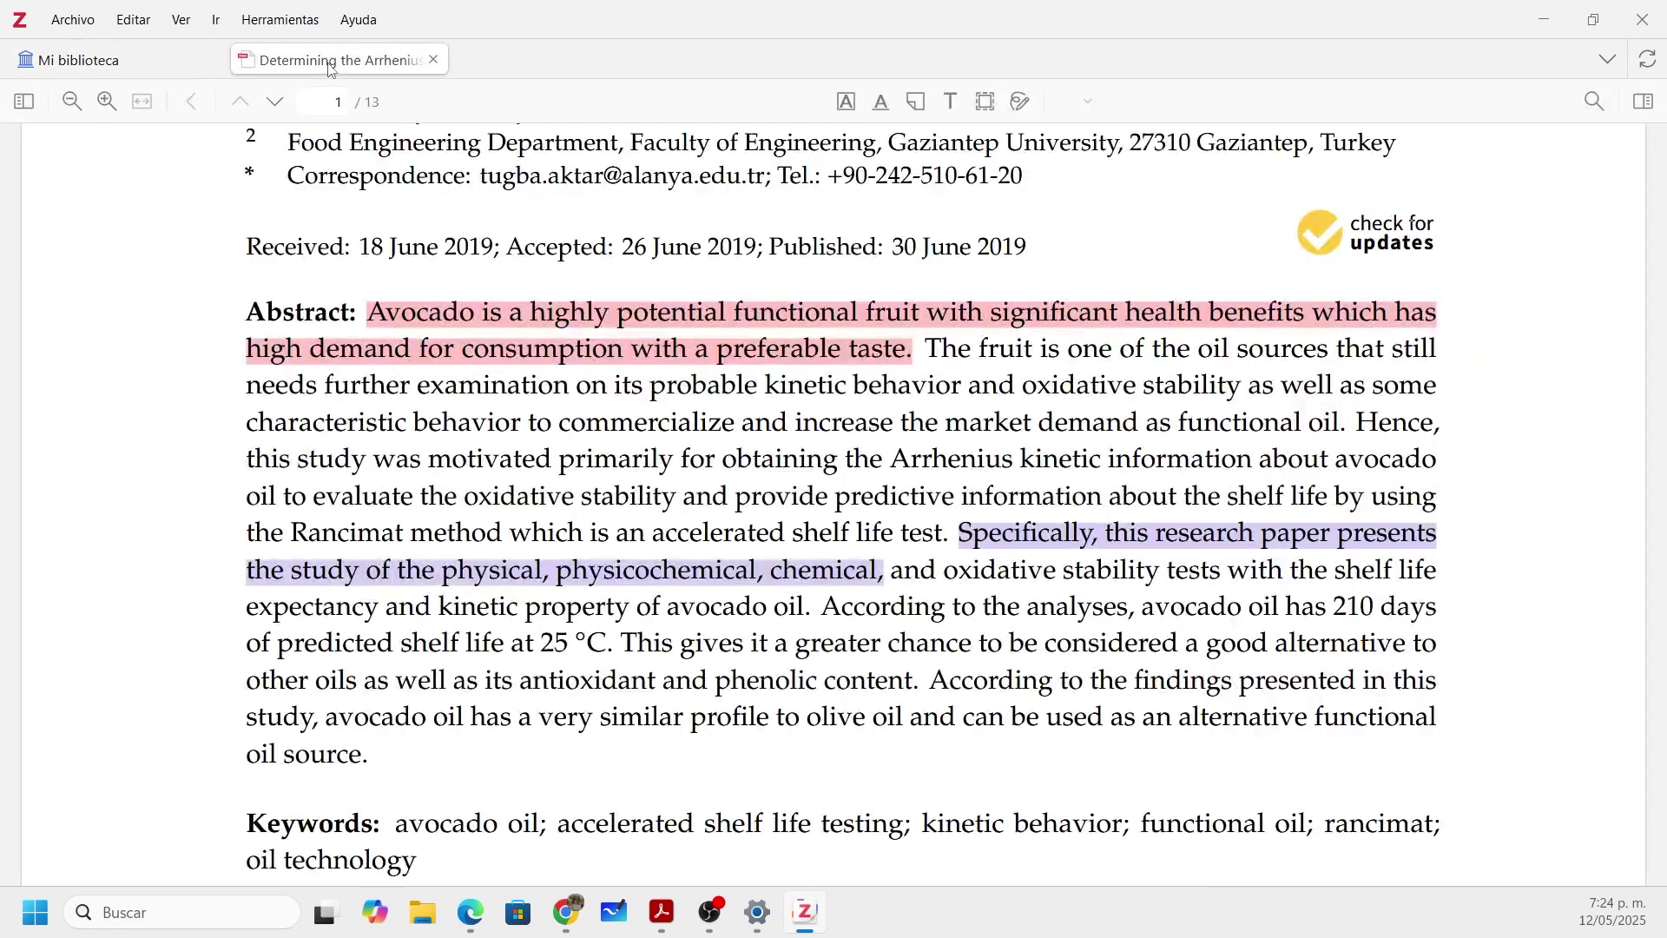
left_click(437, 64)
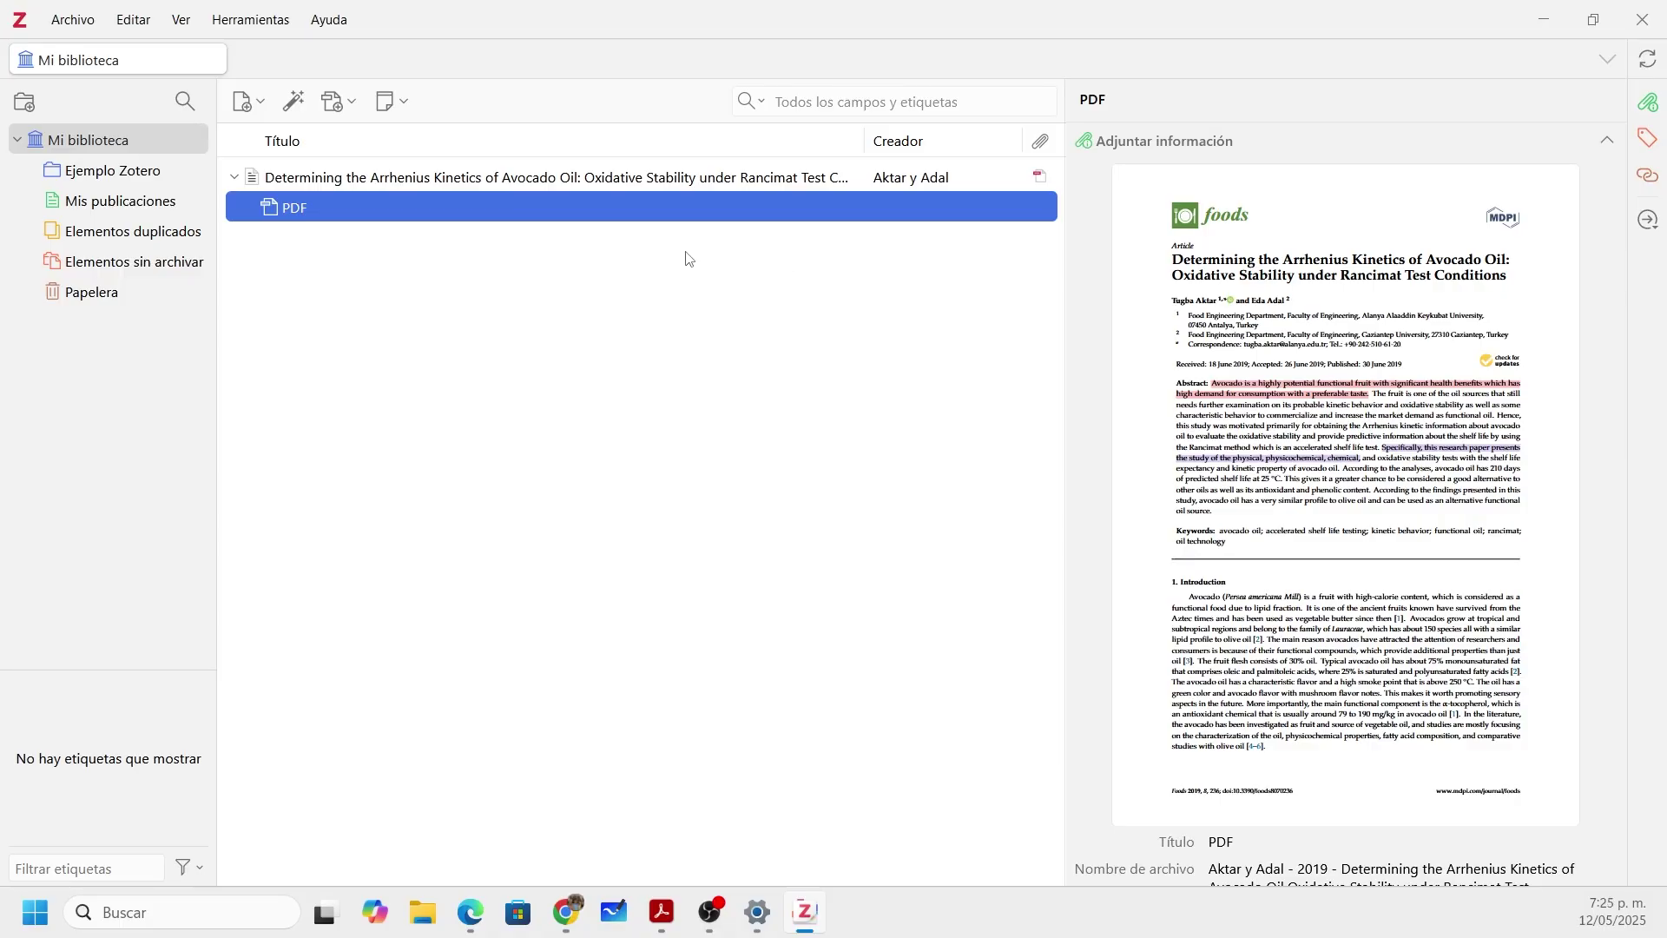
Step: Add a new item note to the avocado oil article and open it in its own editing window
left_click(395, 107)
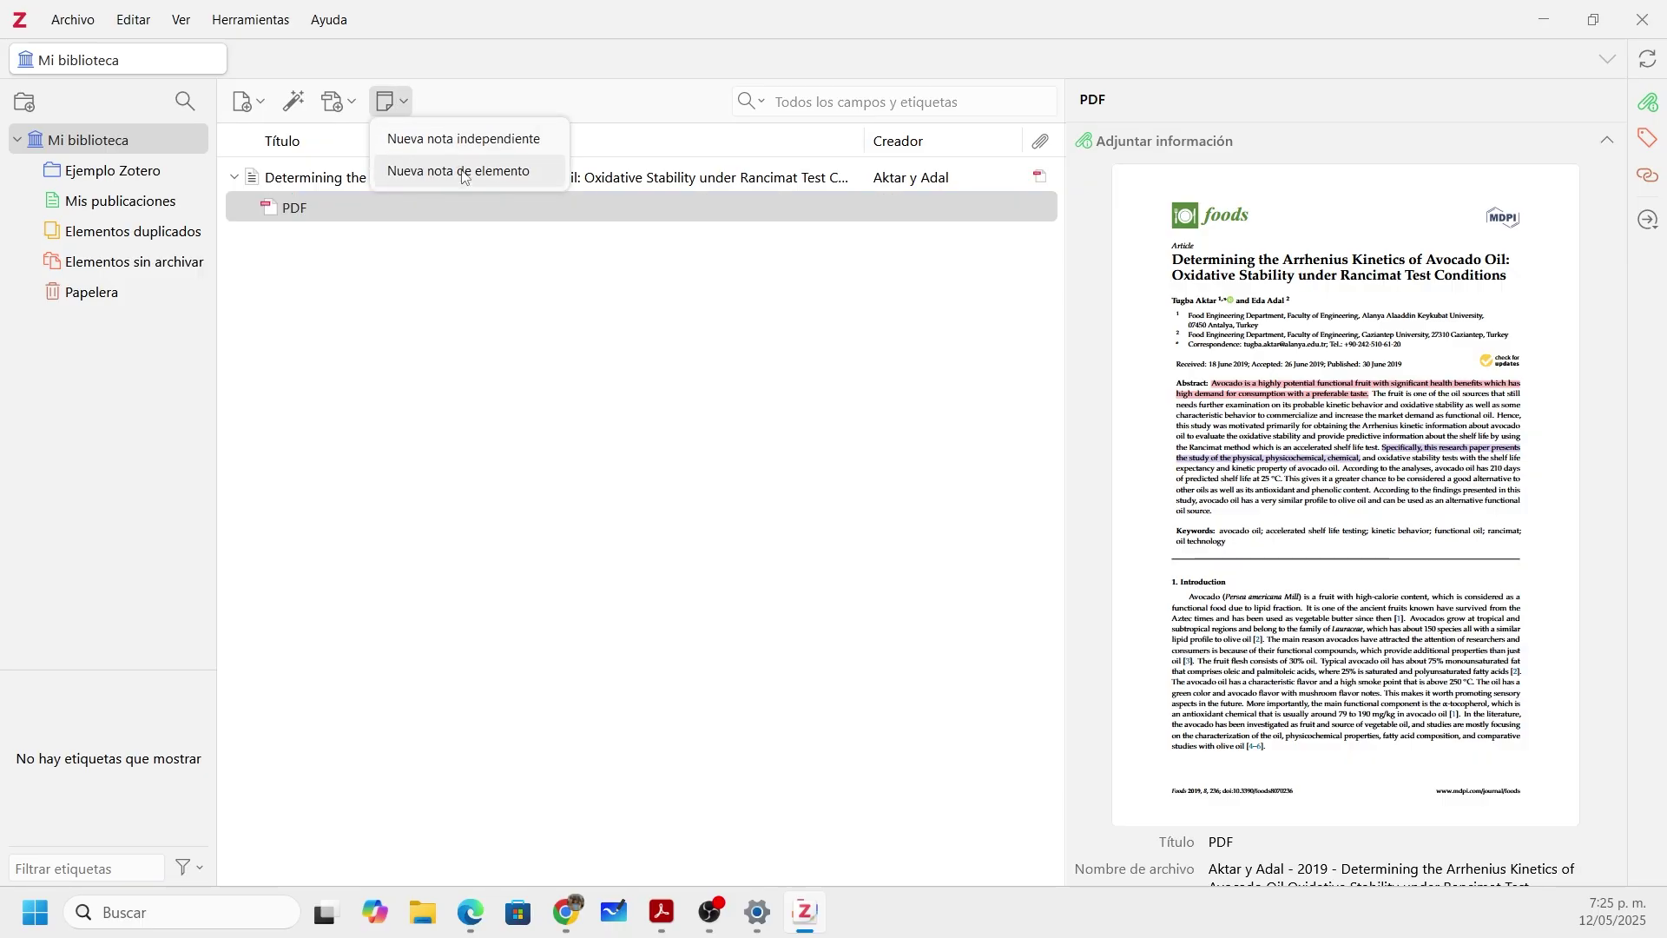
left_click(482, 270)
left_click(404, 104)
left_click(455, 178)
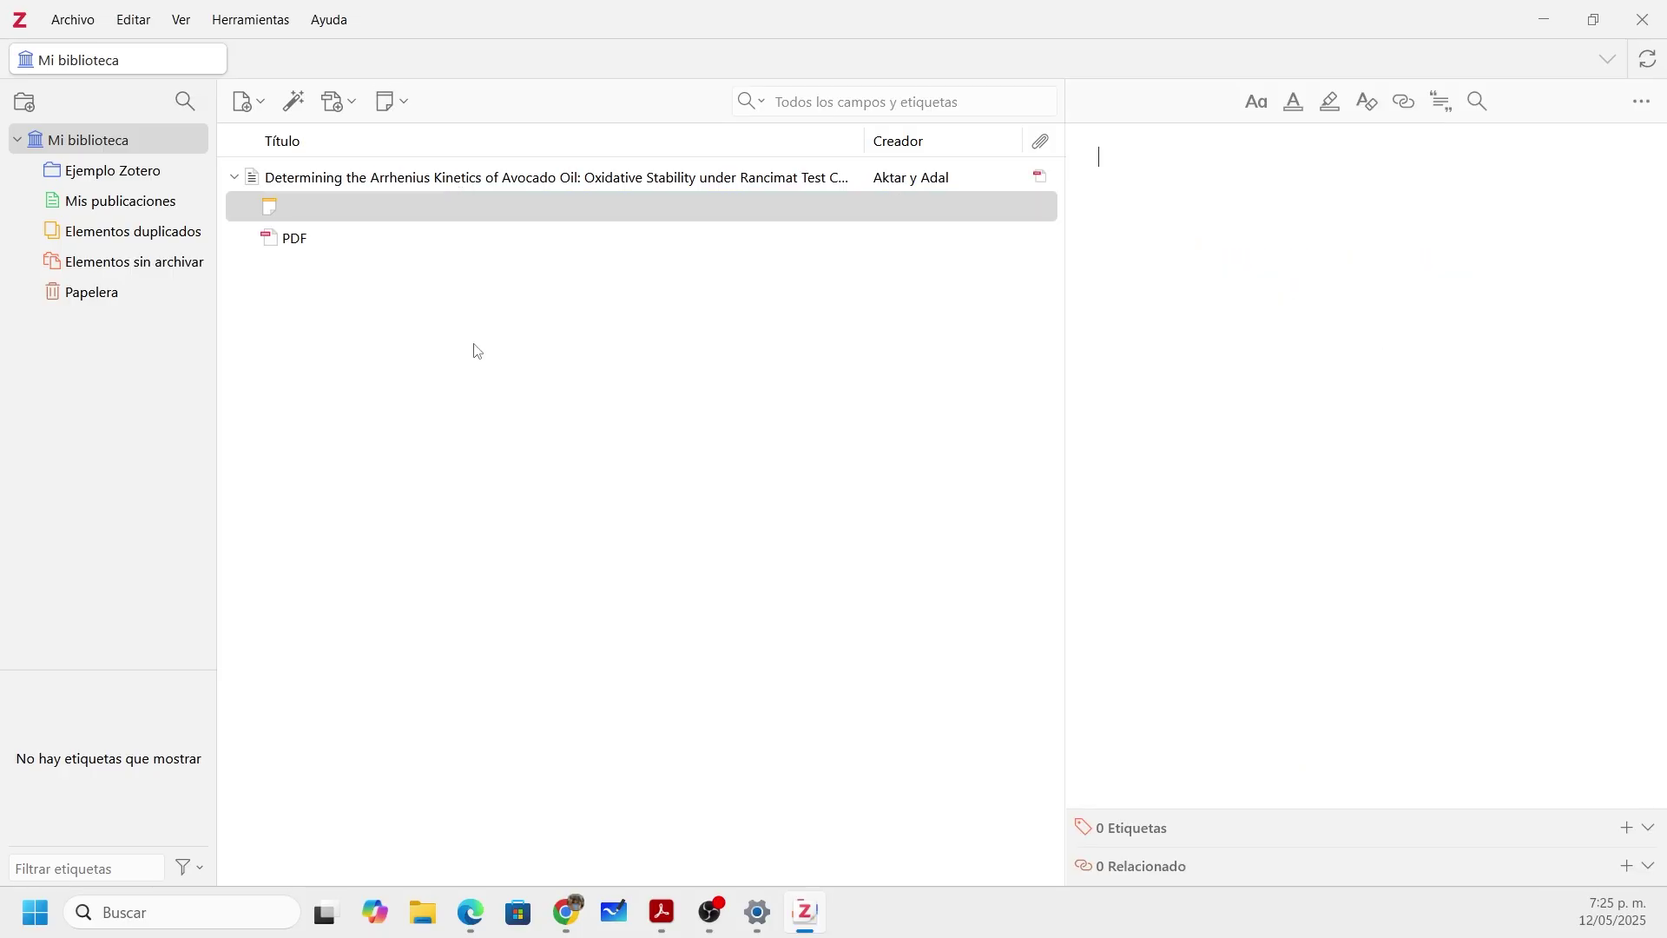
double_click(296, 215)
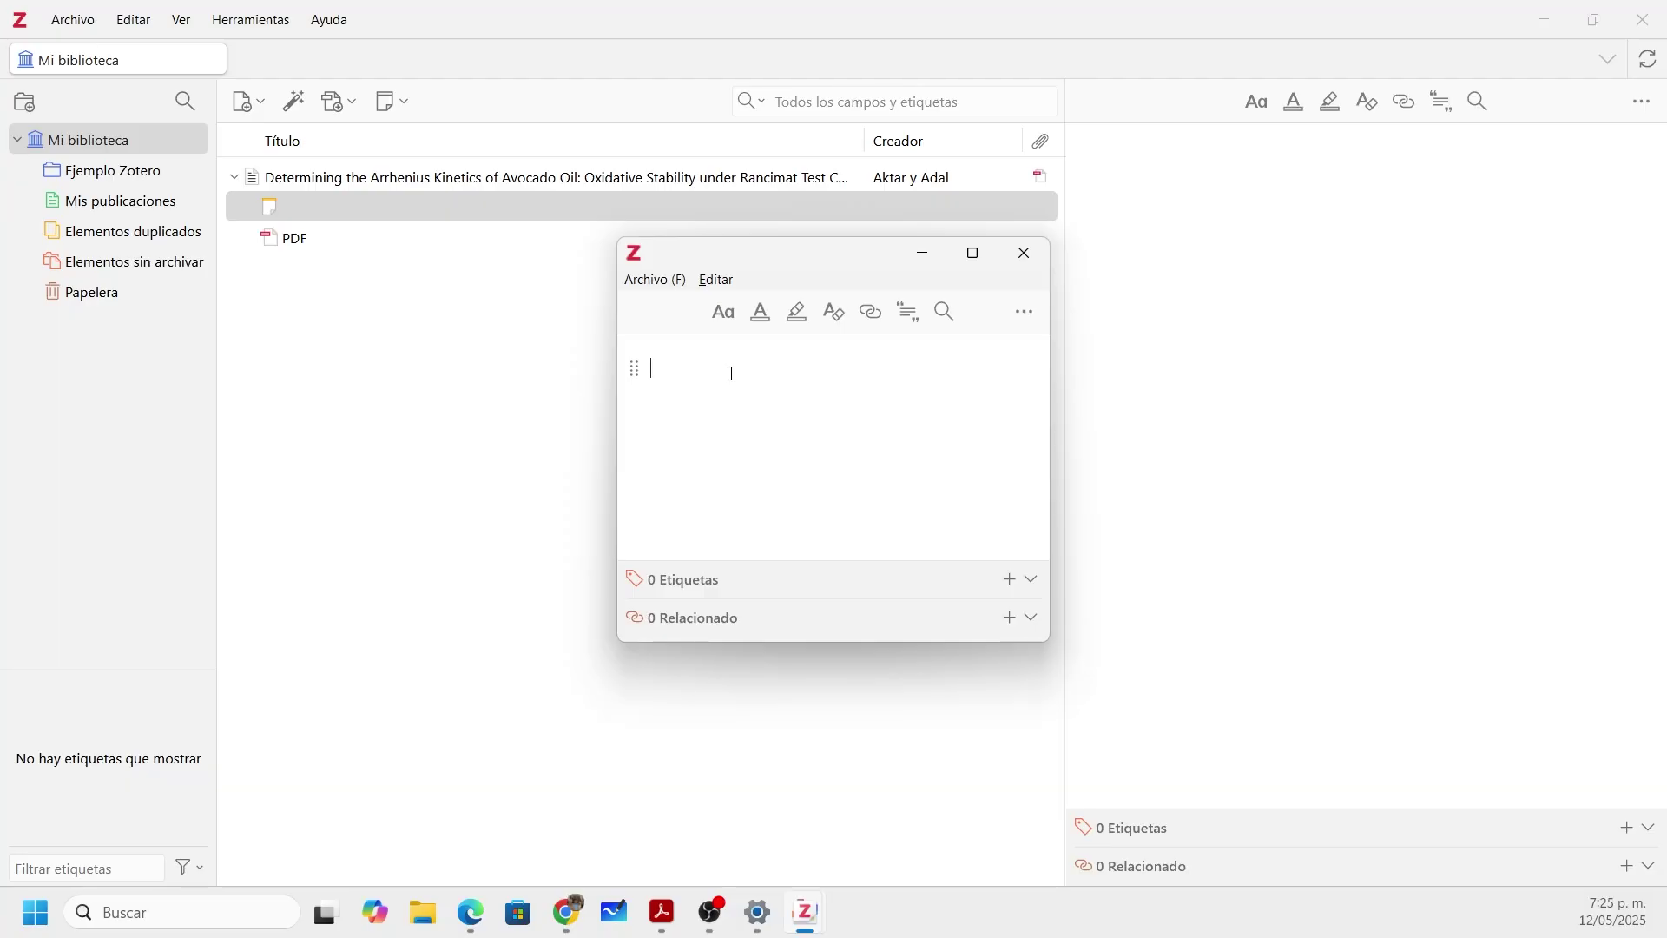
Step: Write "De este documento me interesa la determinación del tiempo de vida útil." in the article's note
type("De este do ")
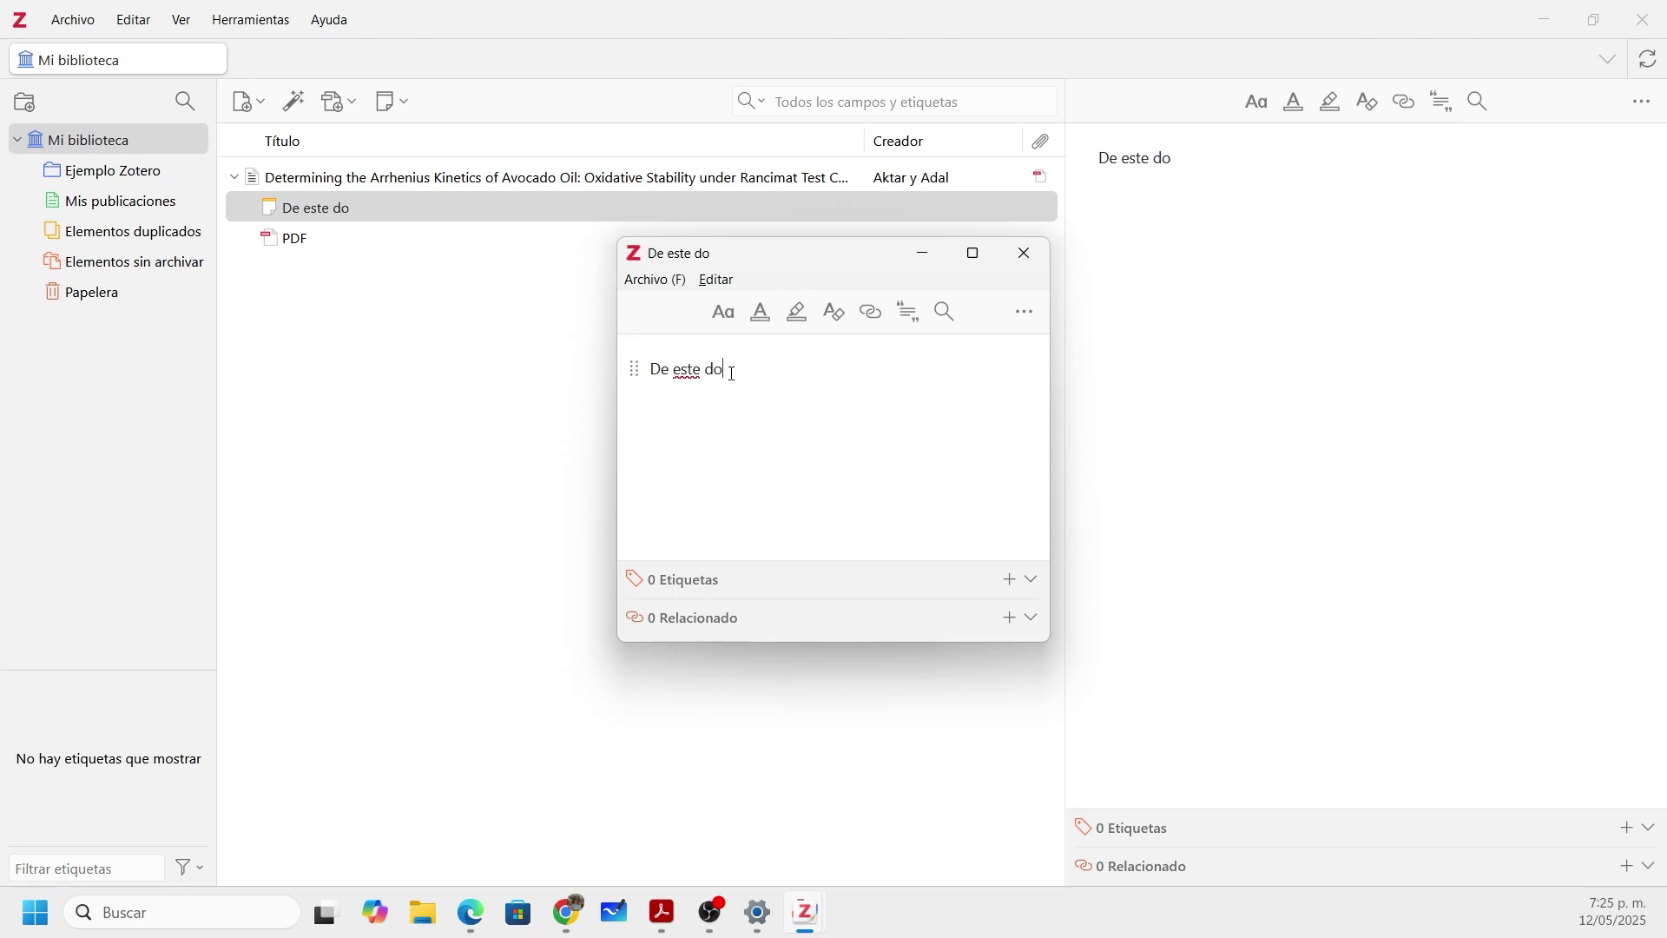
type("cumento")
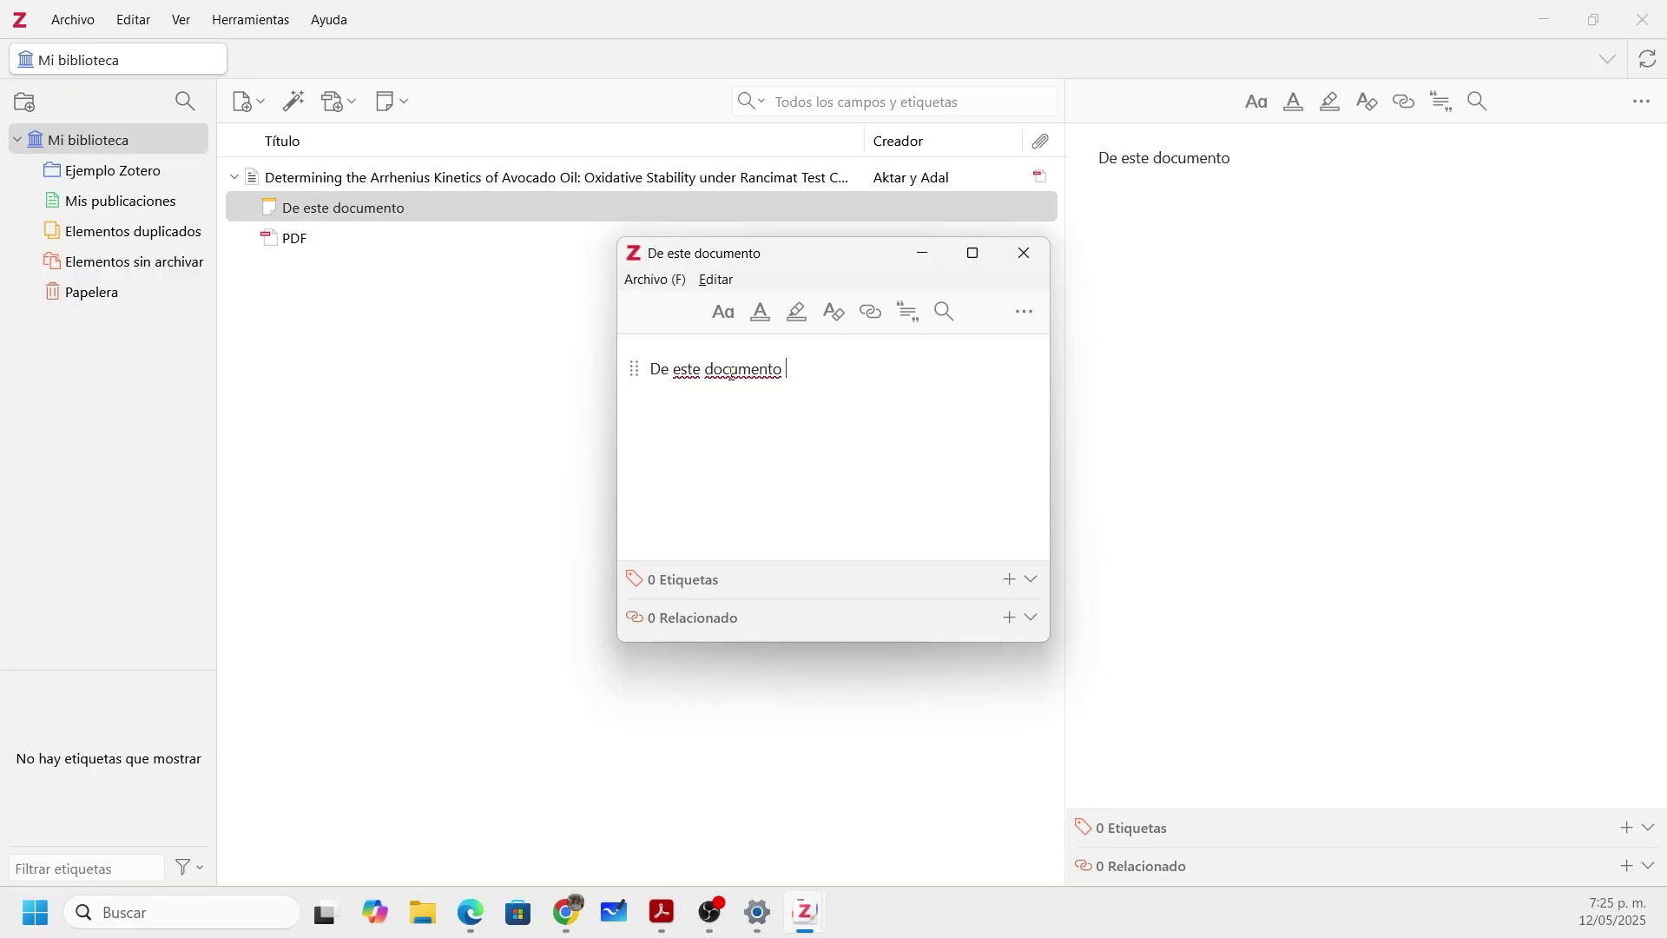
type(" me interesa la determi")
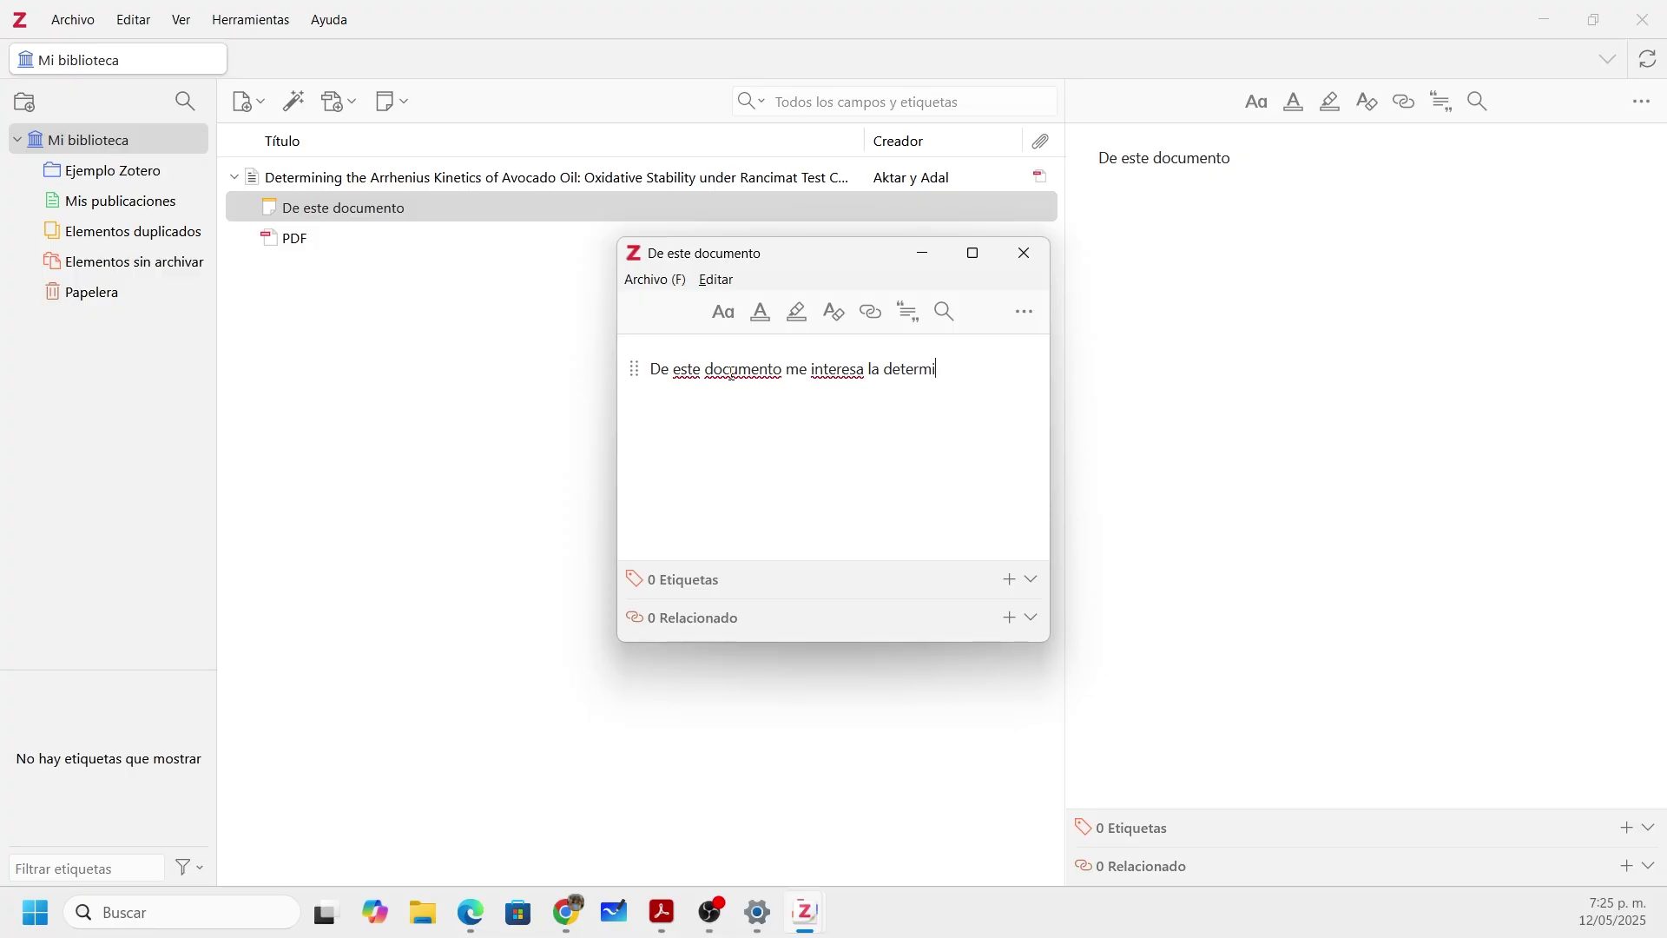
type("nación deltyi")
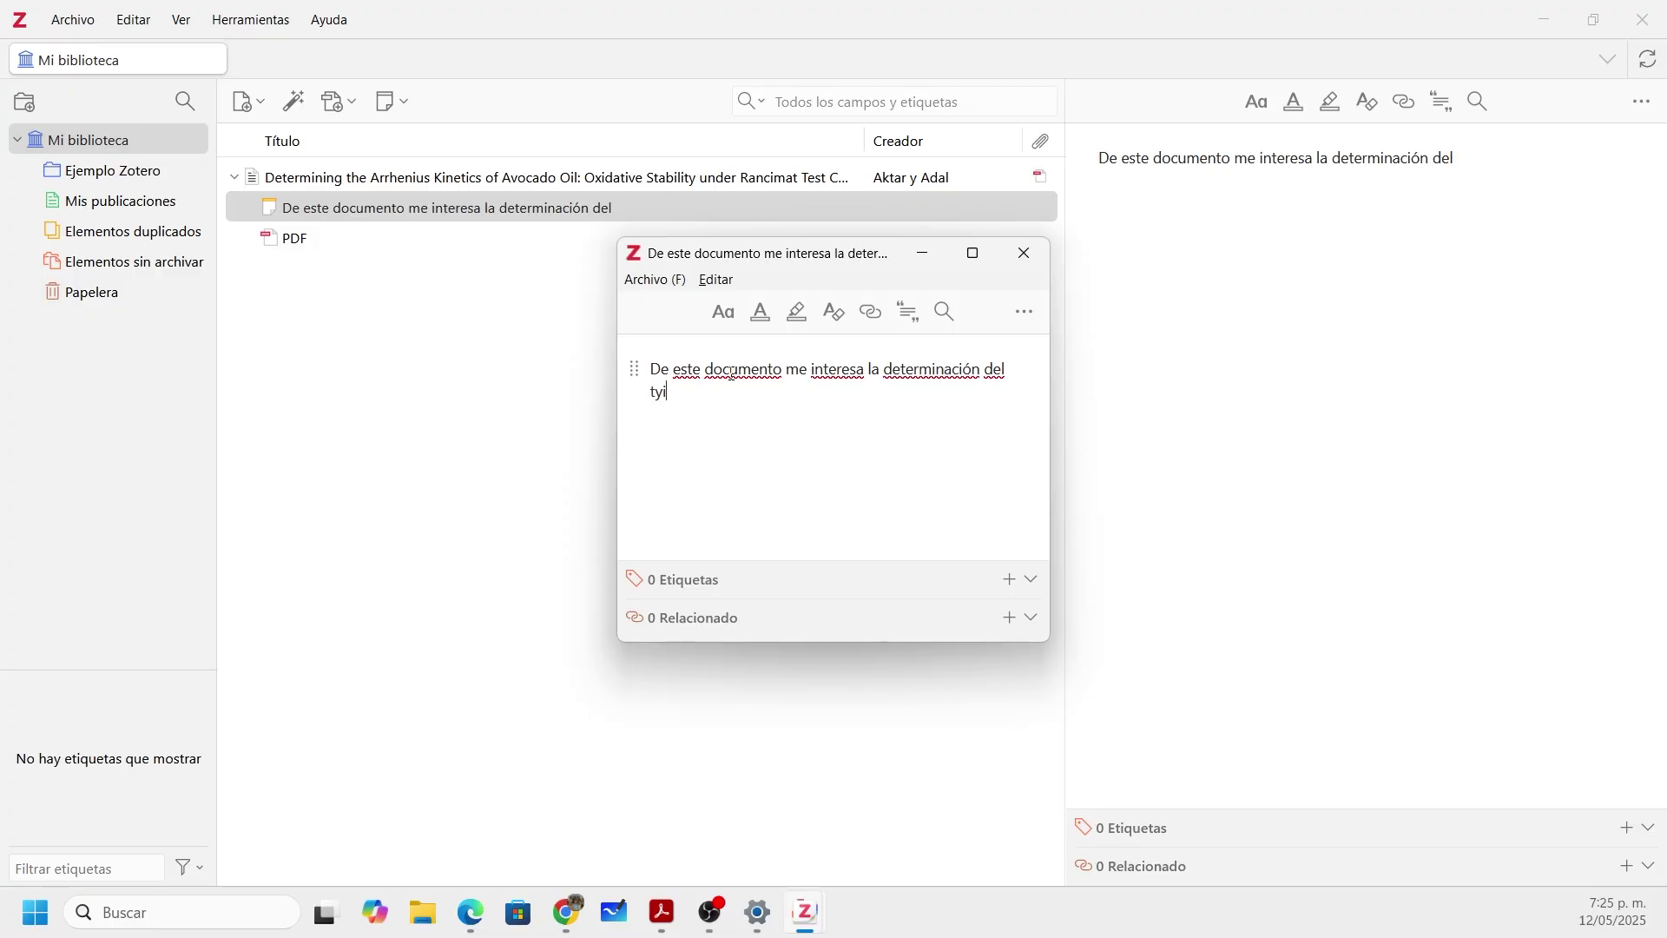
key("BackSpace")
key("BackSpace")
type("tiempo de vida ú")
key("BackSpace")
type("útil,")
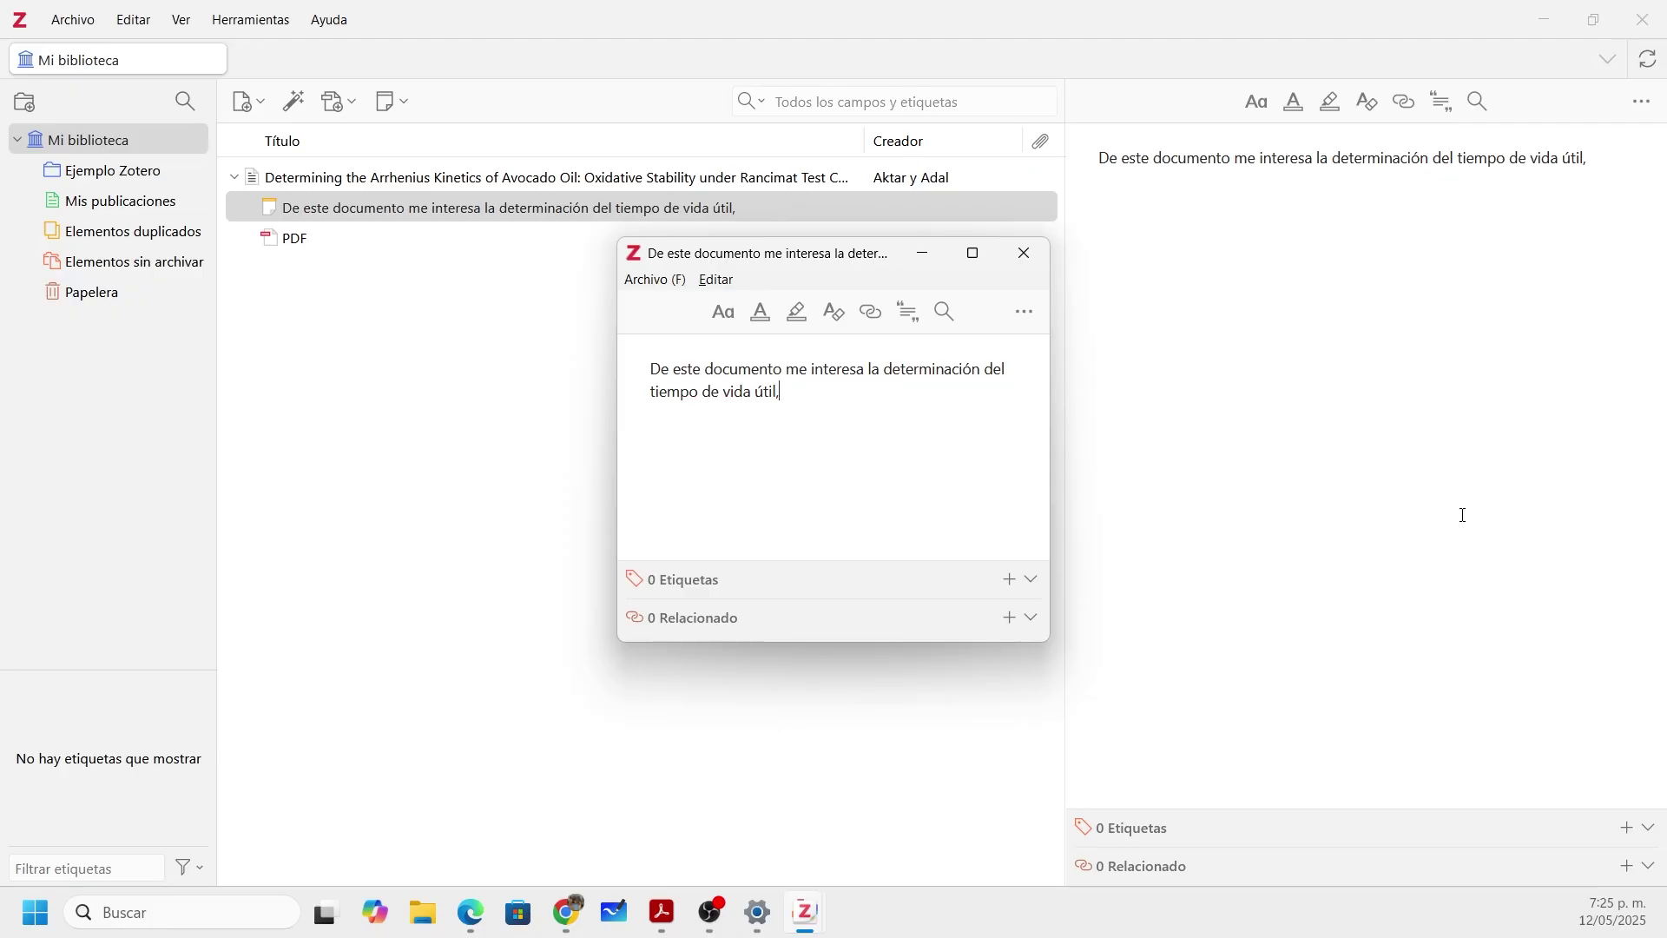
key("BackSpace")
type(".")
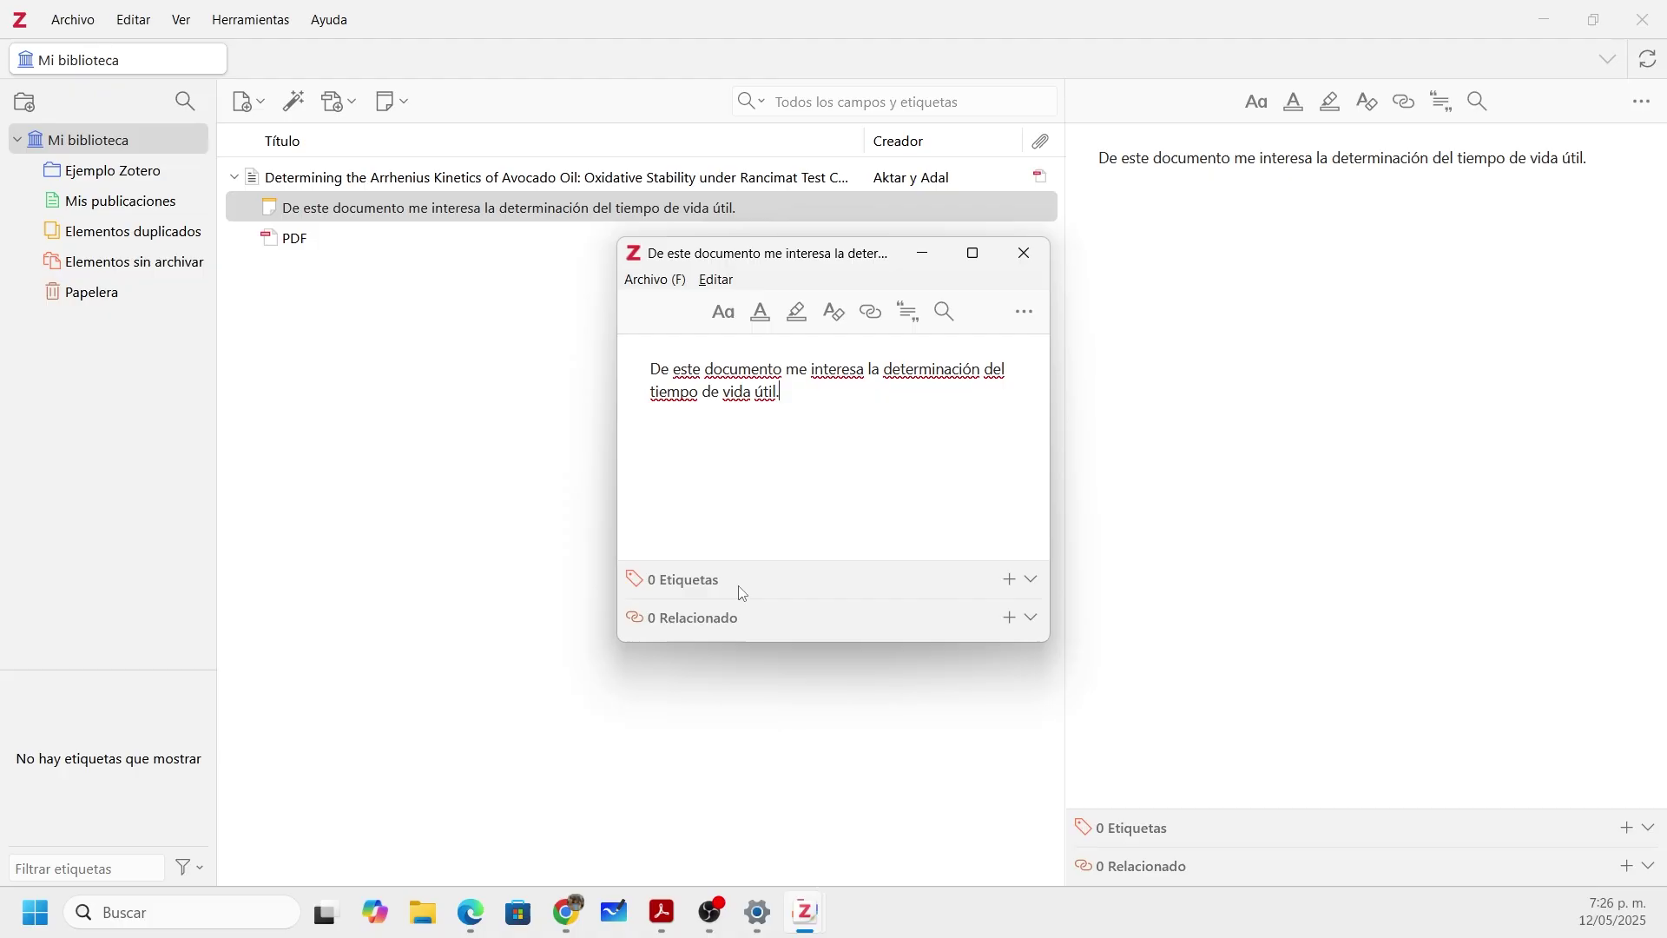
Step: Tag the note with "Tesis" and "Lacteos"
left_click(1009, 580)
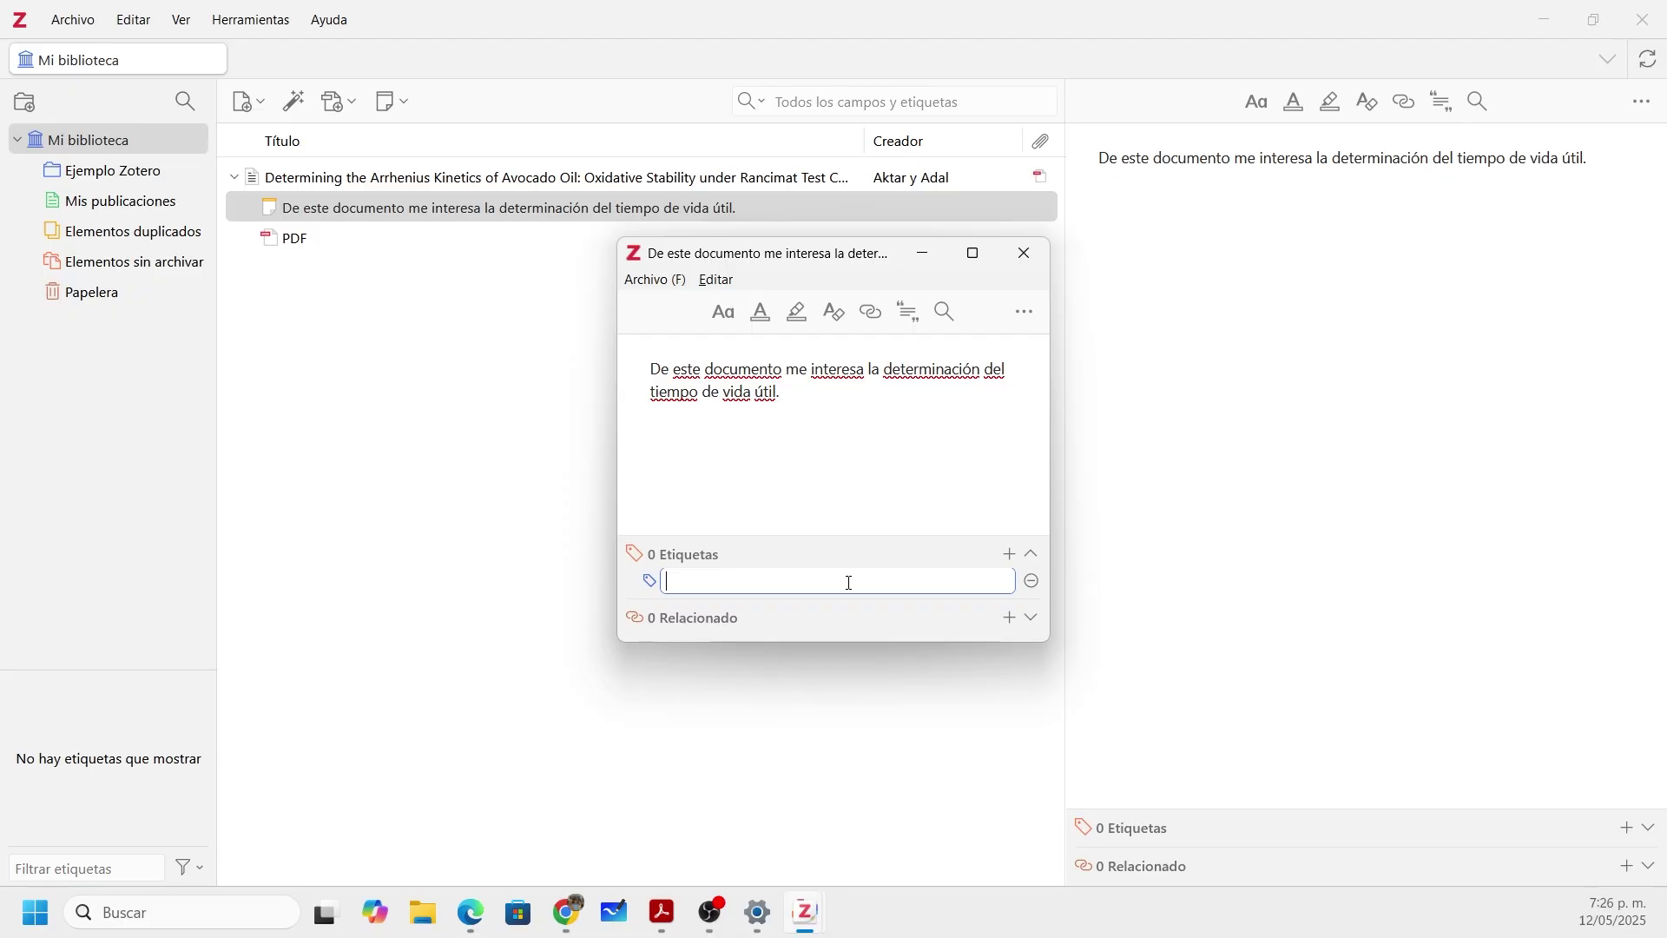
type("T")
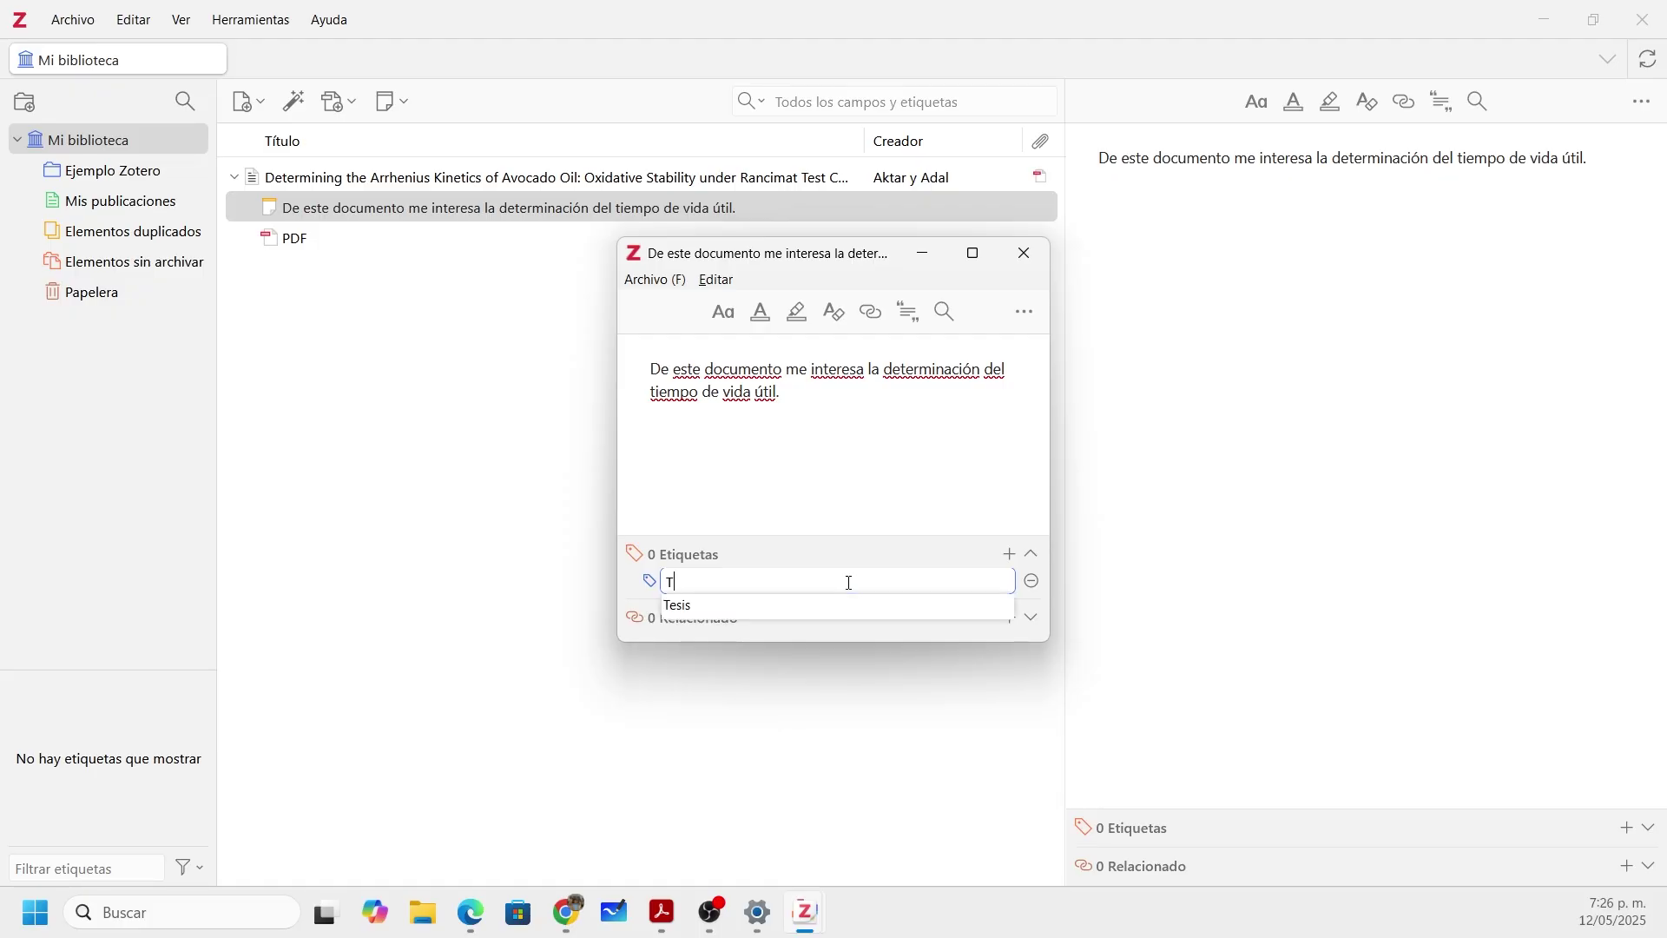
key("BackSpace")
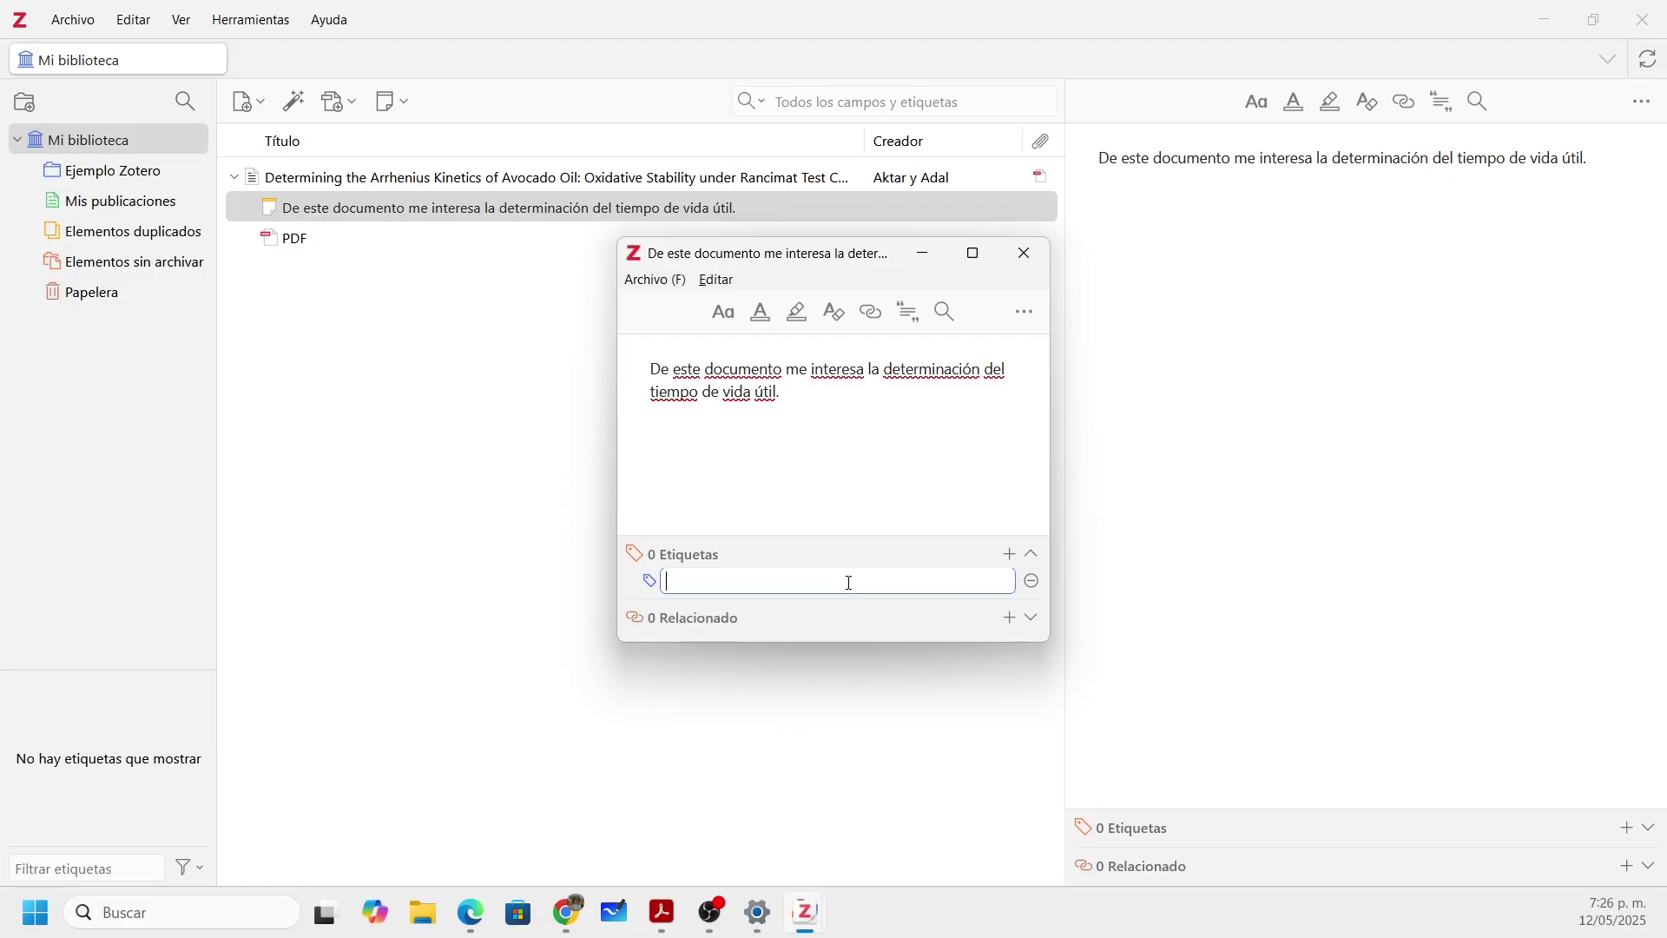
type("Tesis")
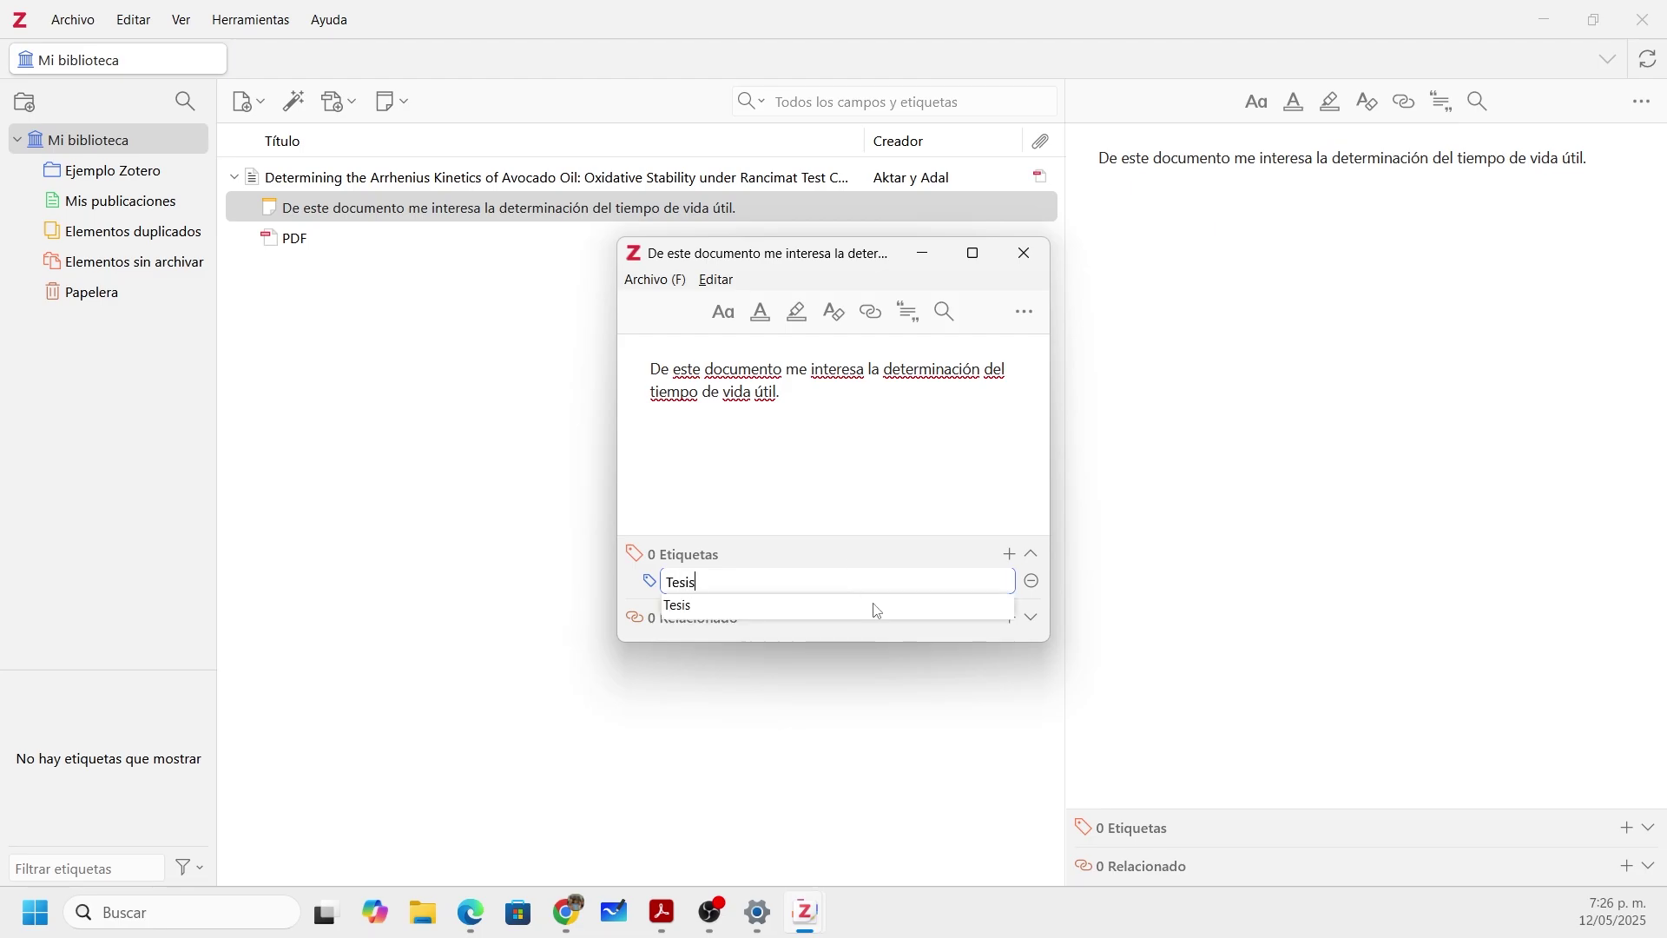
left_click(825, 604)
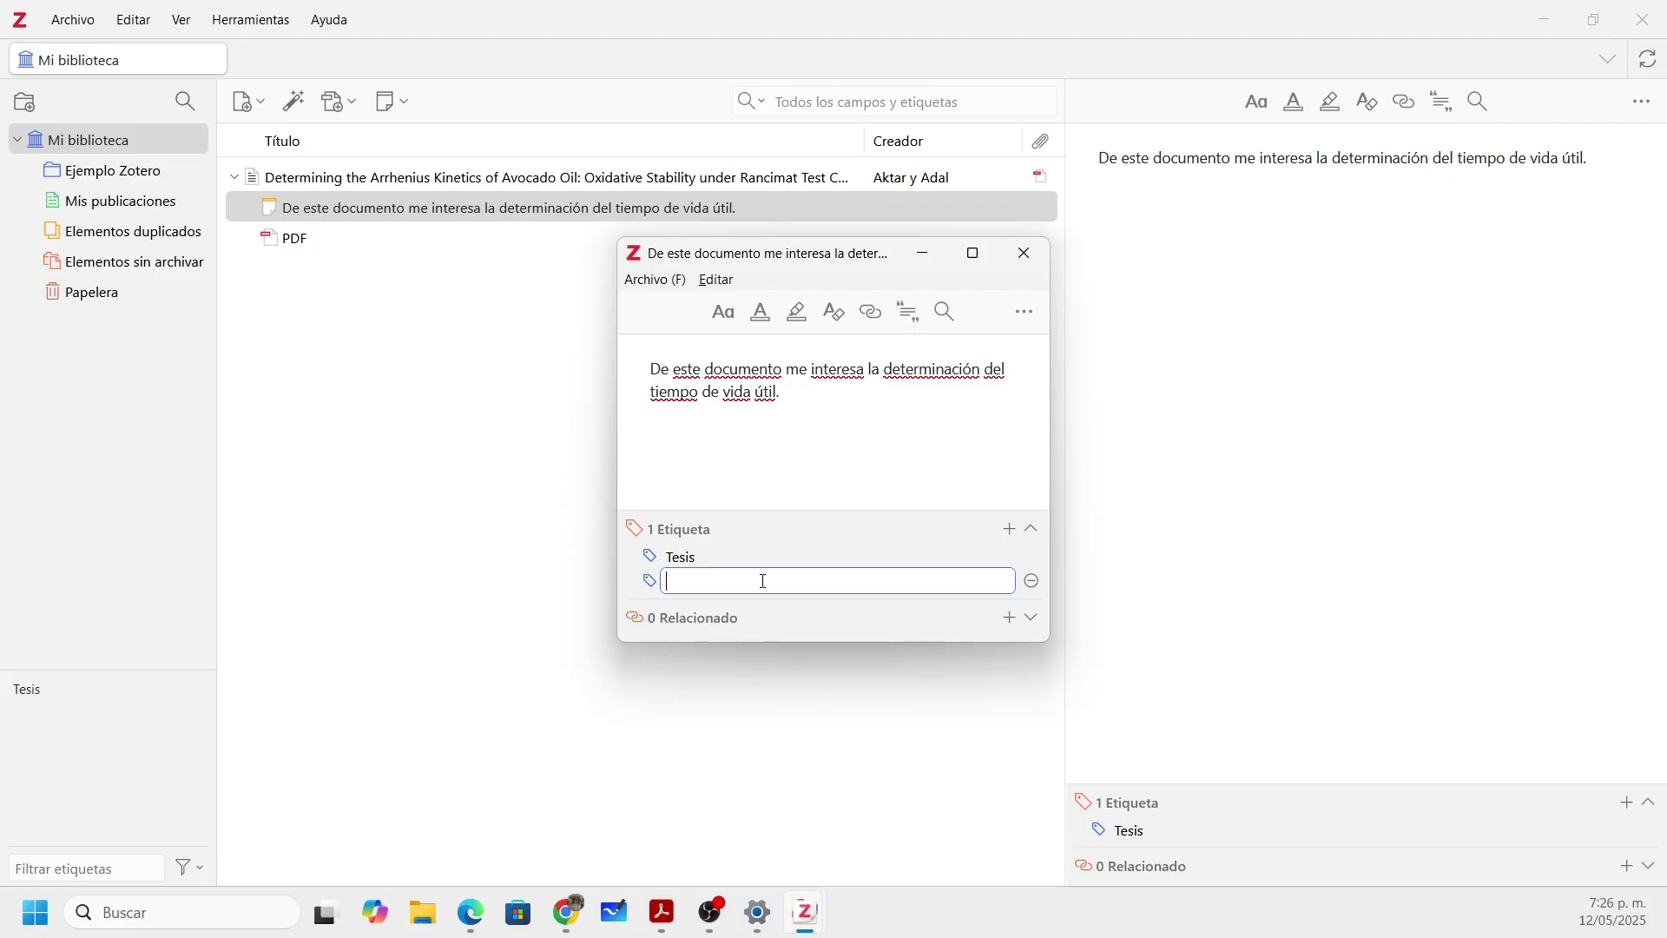
type("Lacteos")
key("Return")
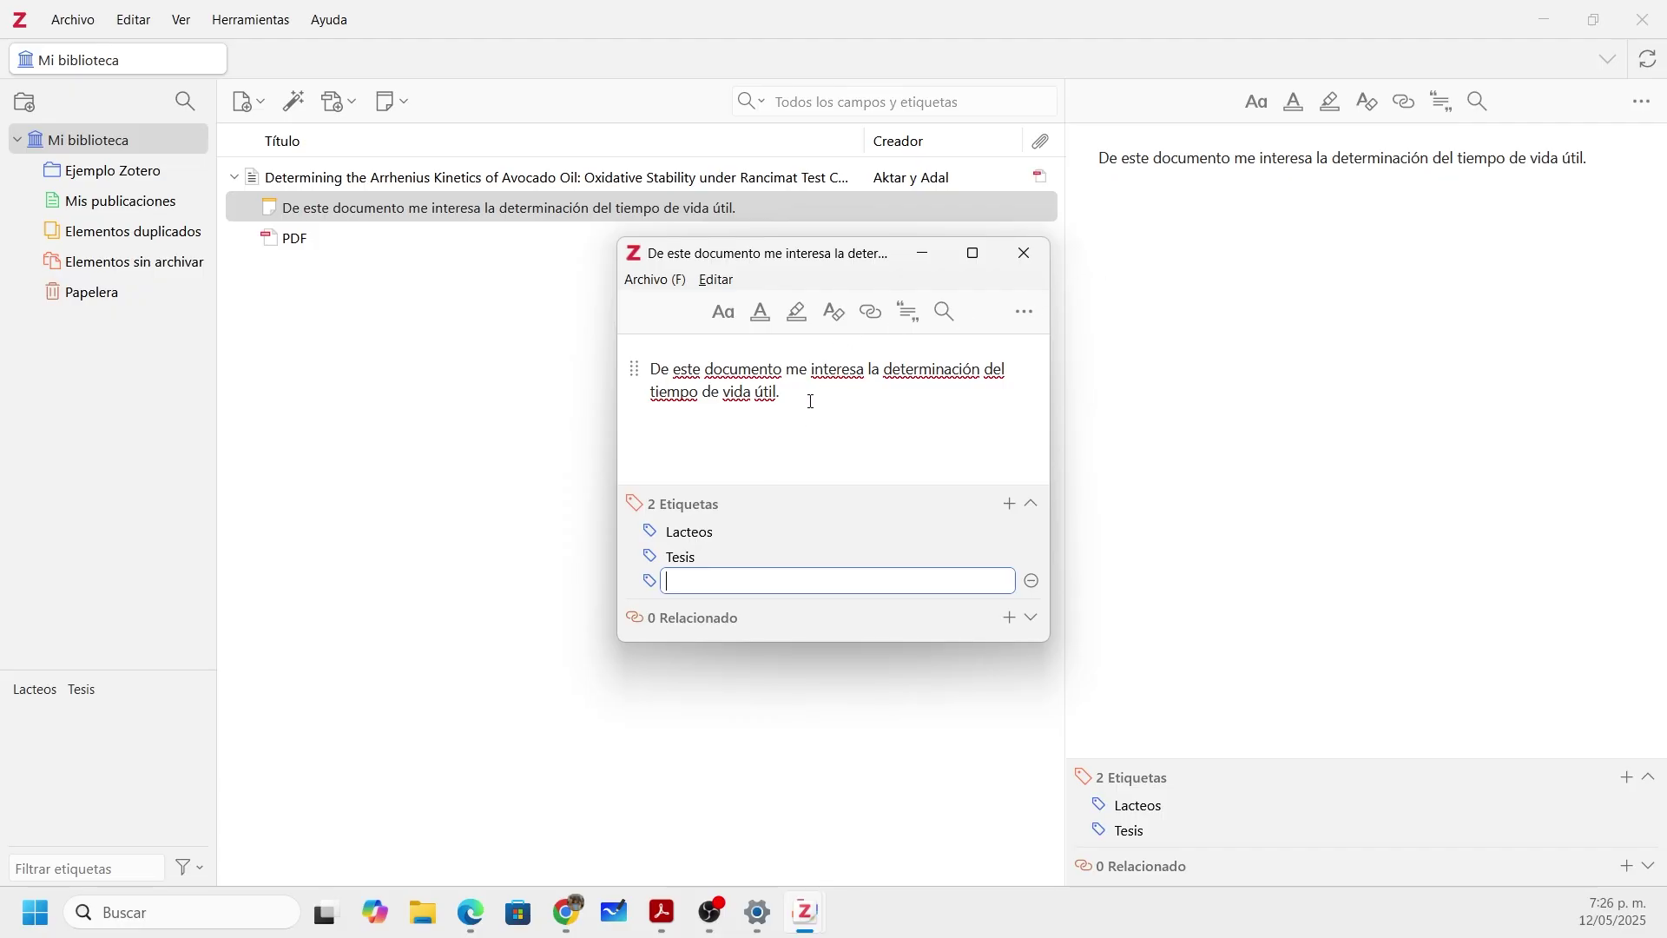
Step: Examine the note's formatting tools, and review the article's information, its note and its PDF from the library list
left_click_drag(807, 398, 584, 338)
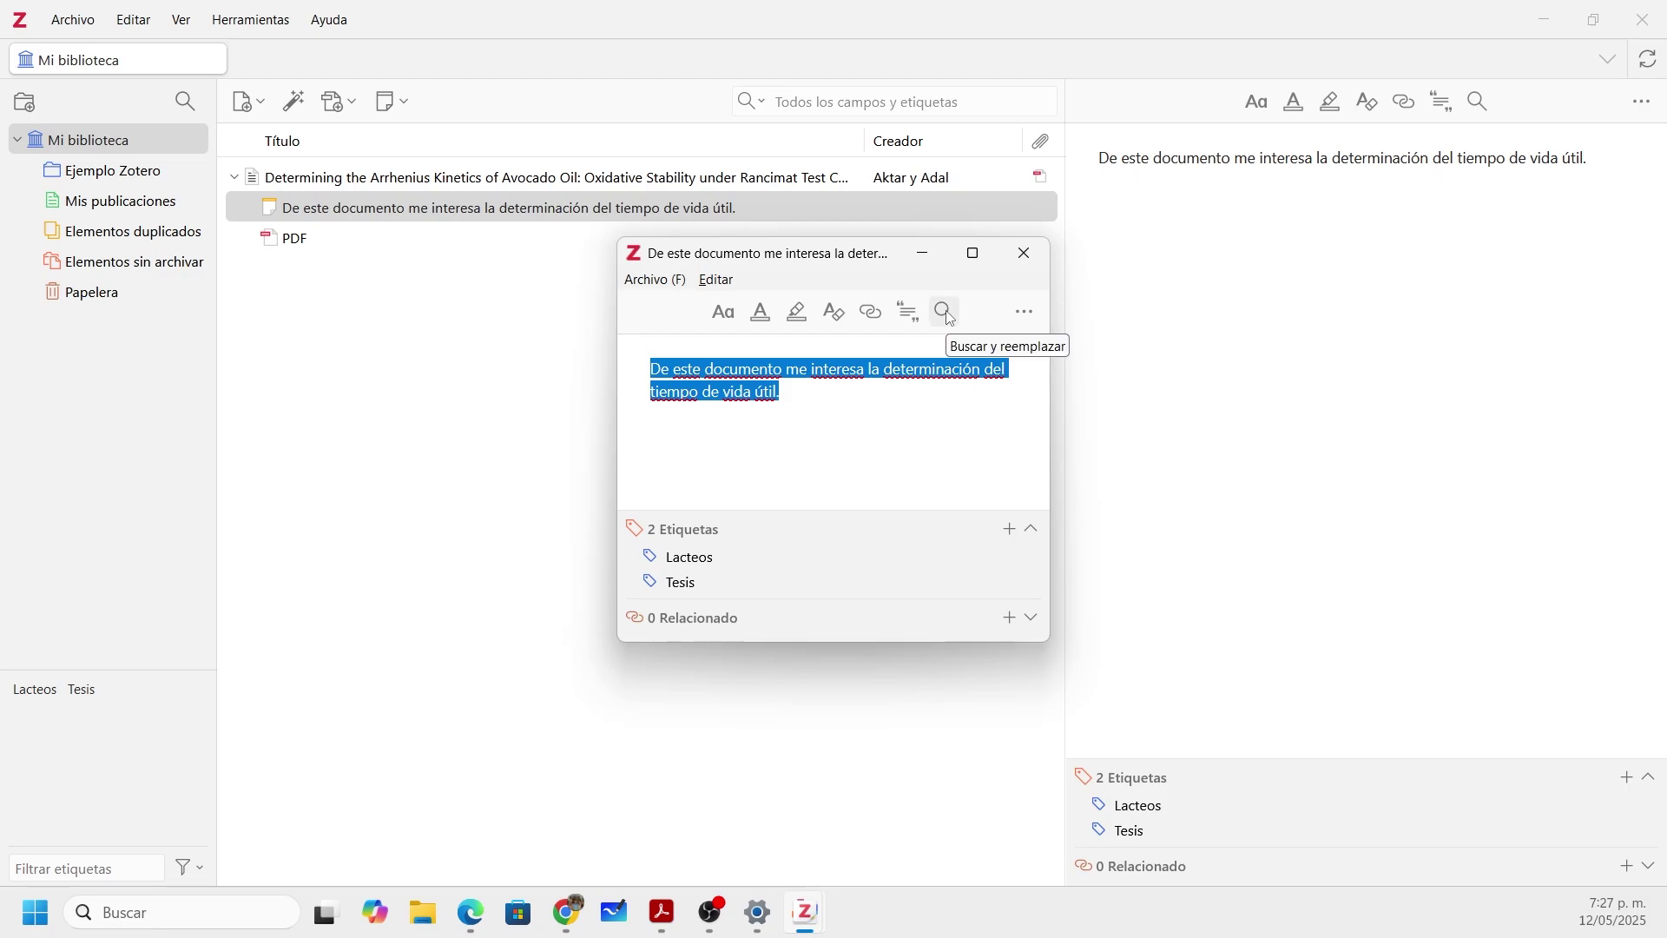
left_click(496, 415)
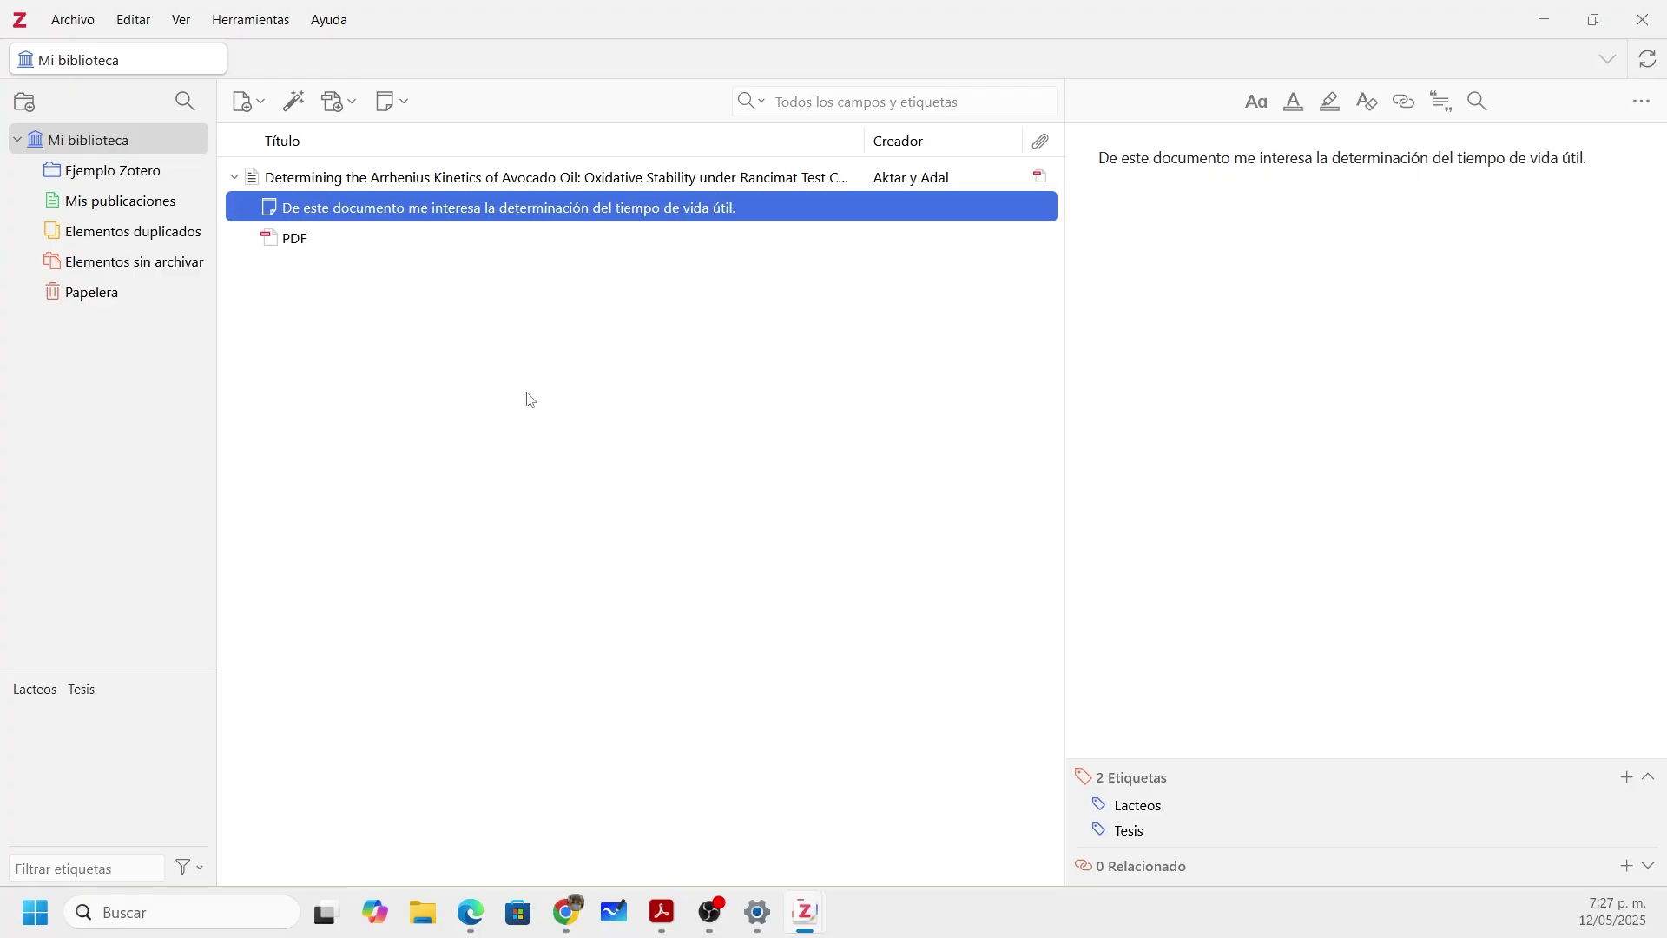
left_click(280, 180)
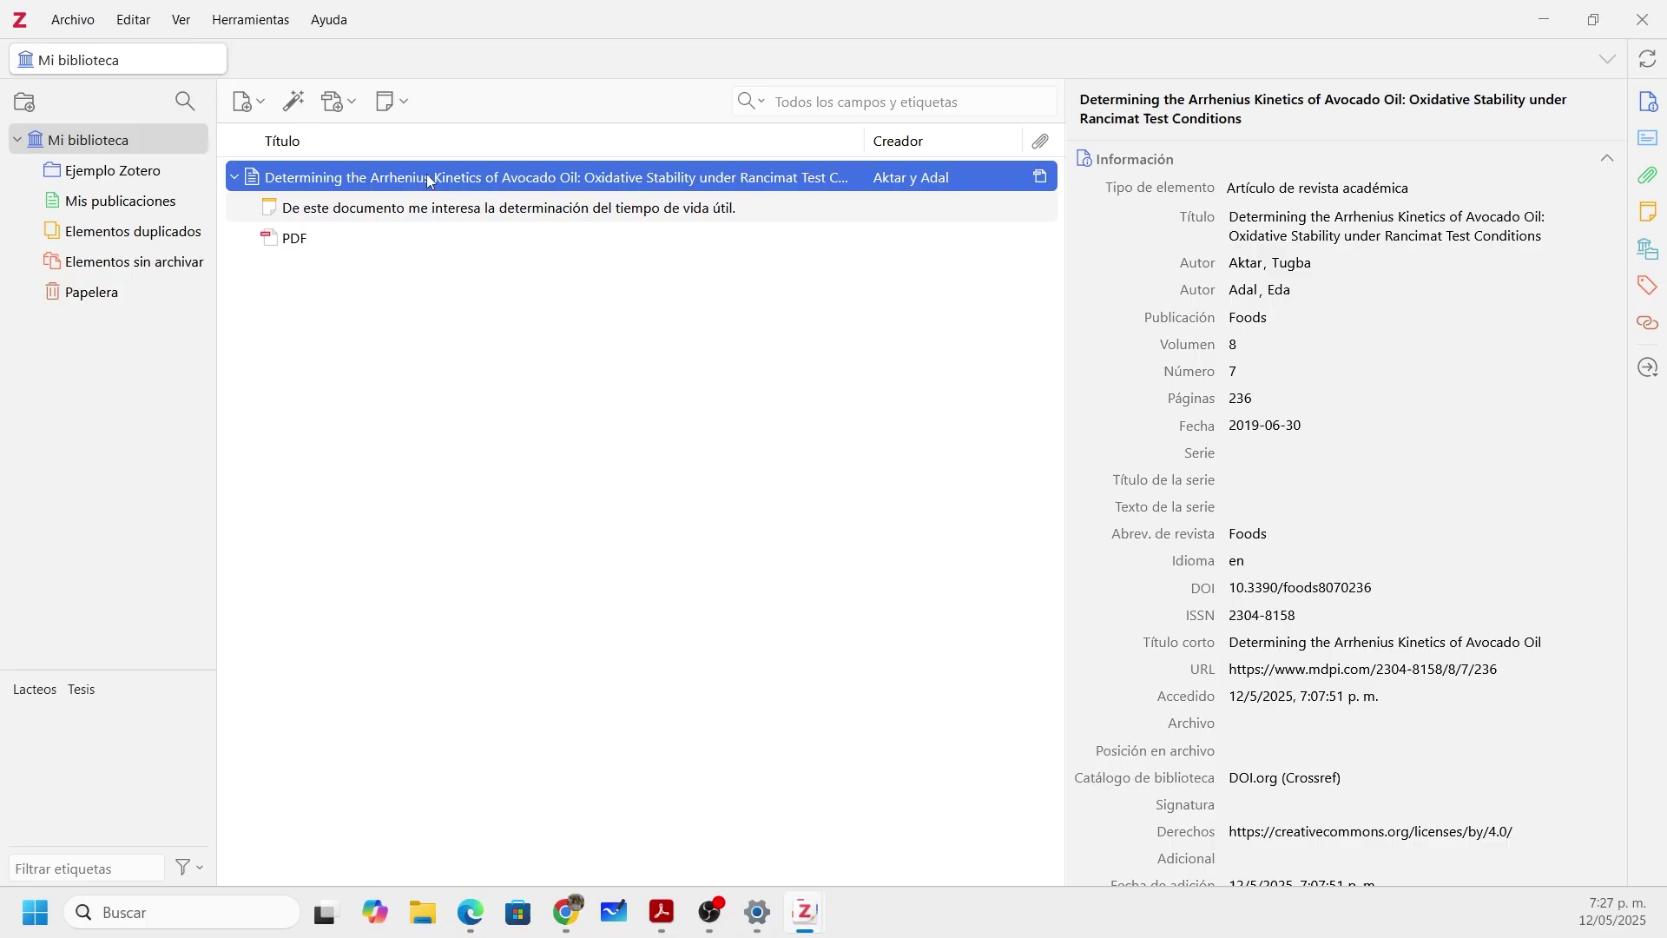
left_click(404, 213)
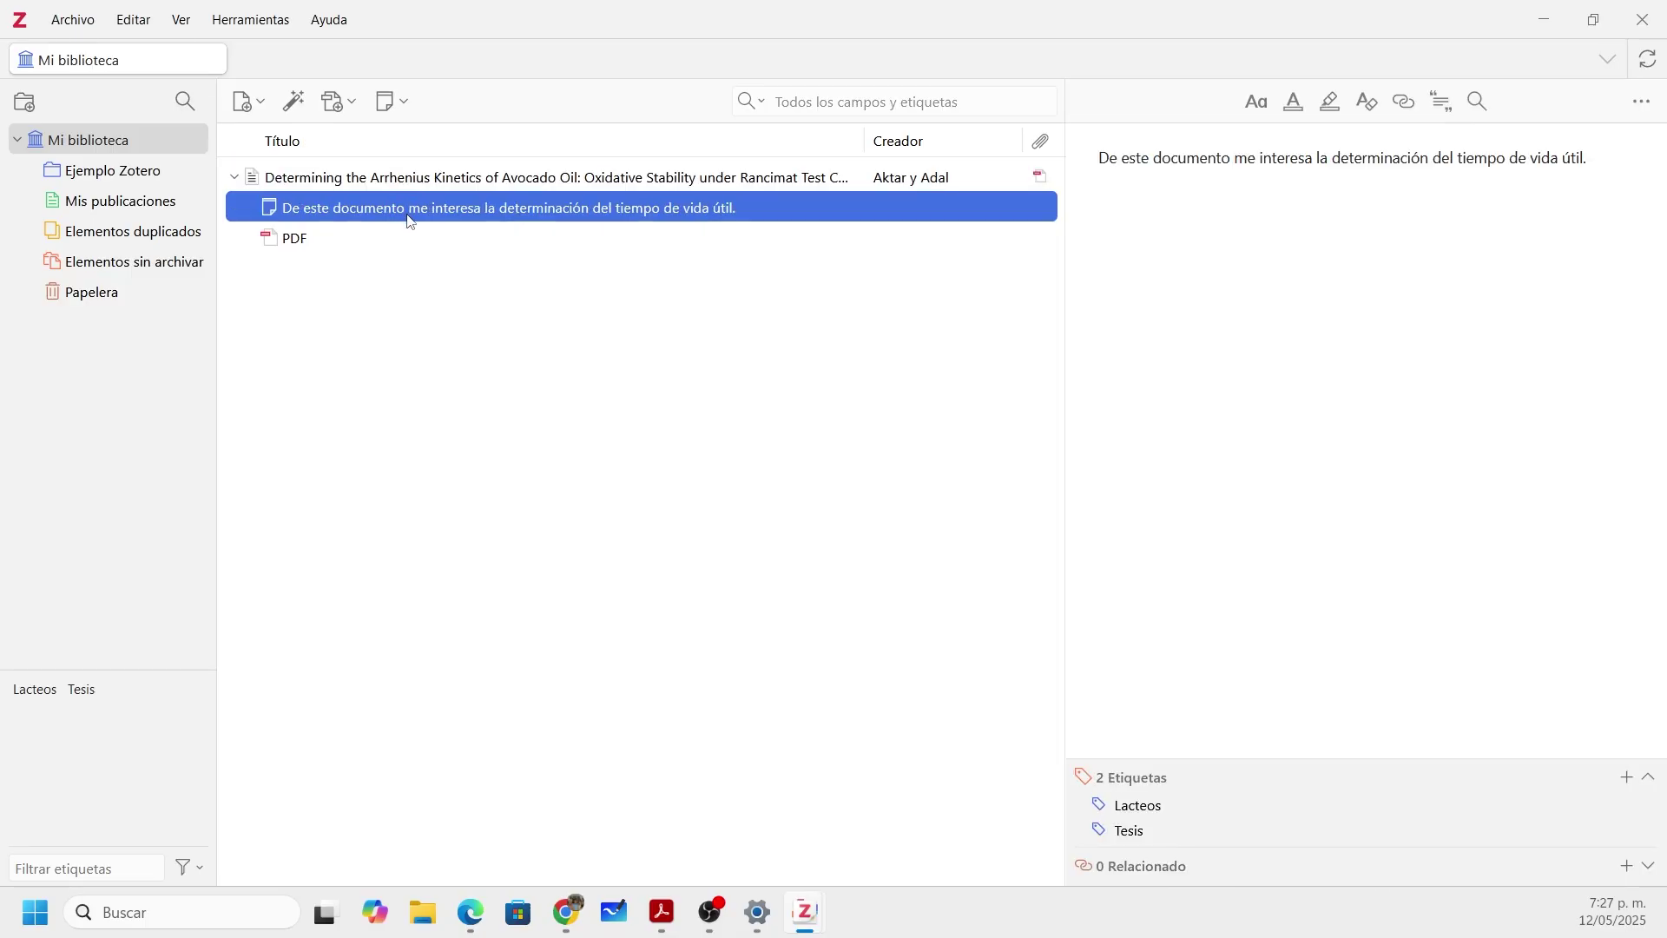
left_click(295, 242)
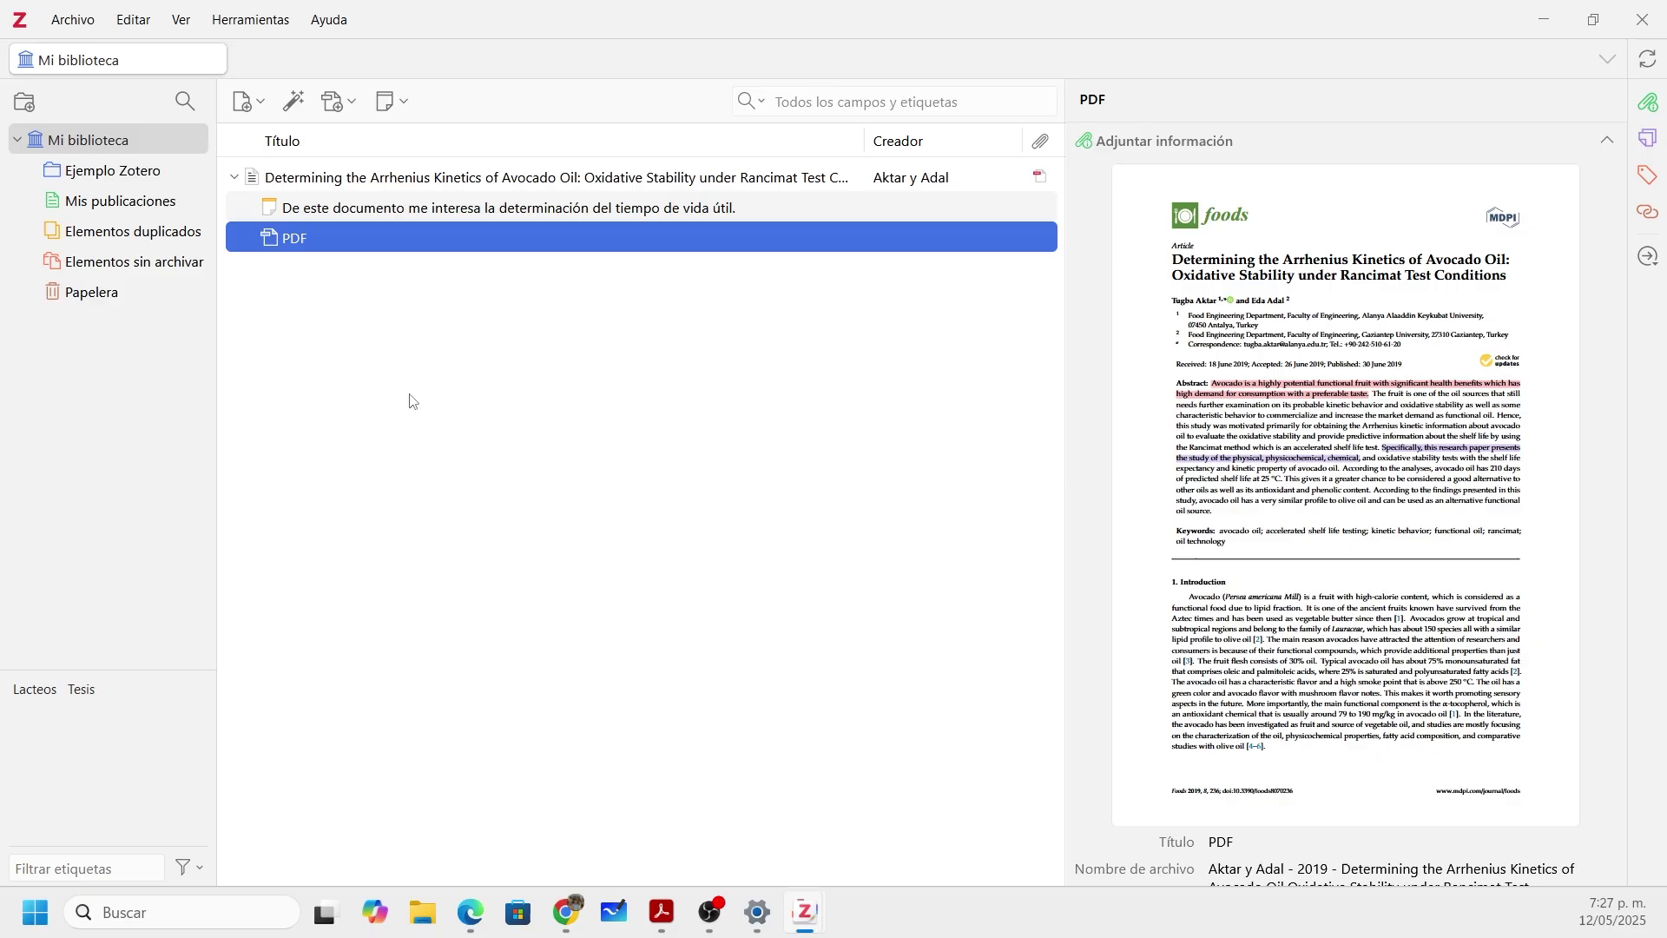
Step: Create a new collection named "Trabajo vida útil" in Mi biblioteca
left_click(107, 505)
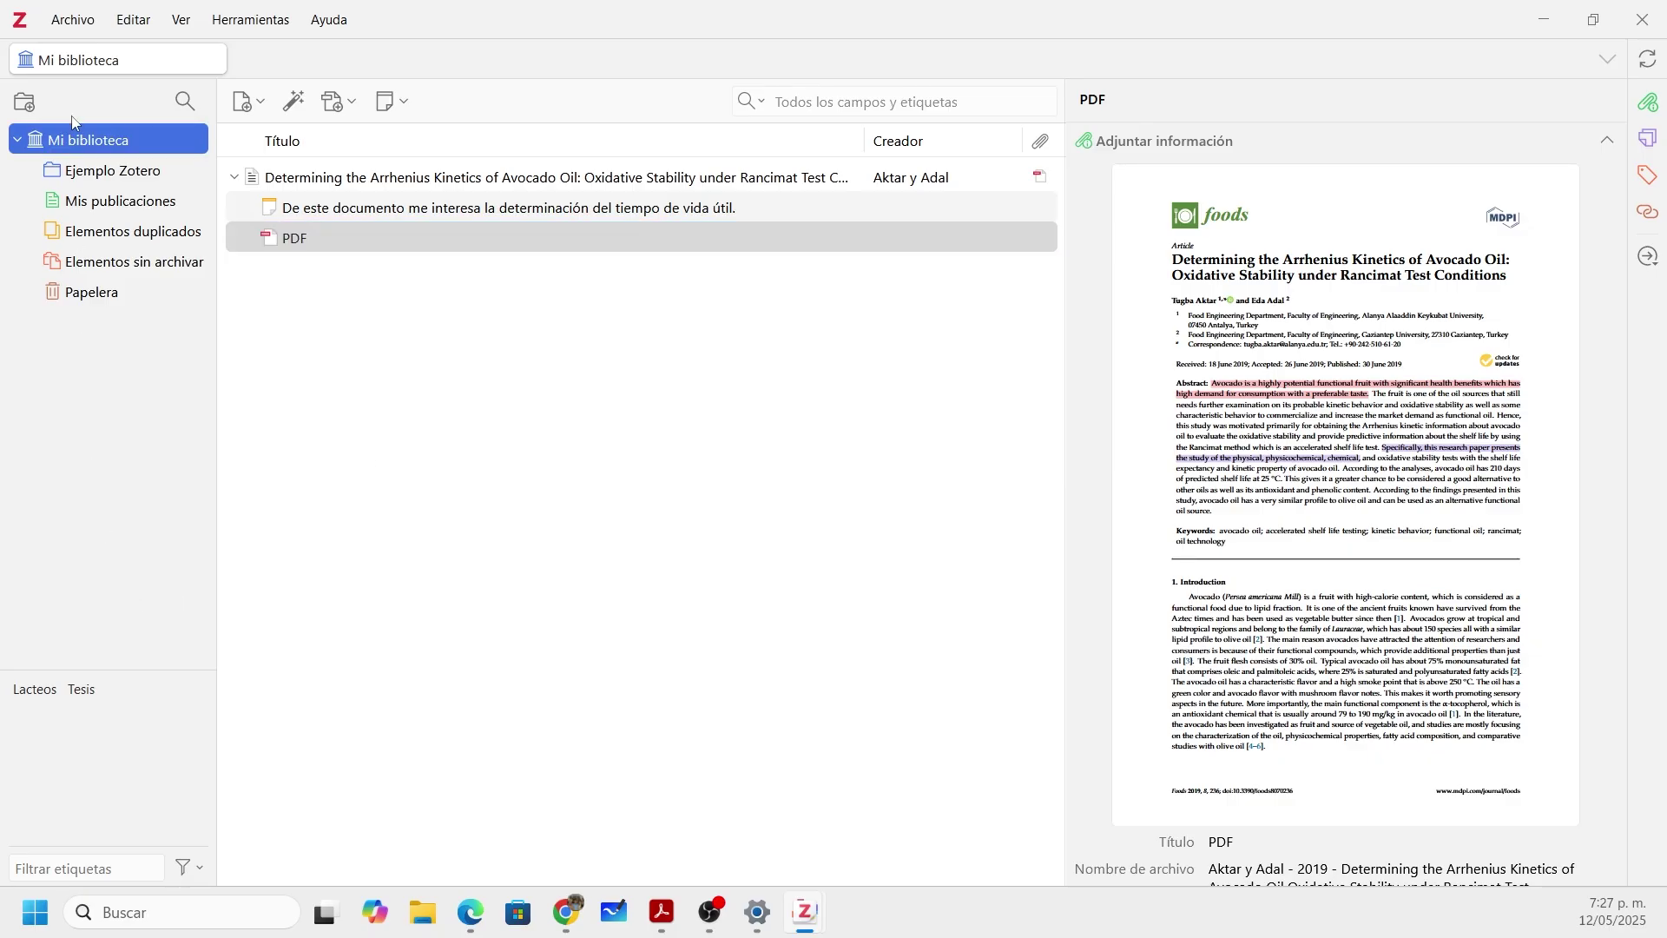
left_click(25, 103)
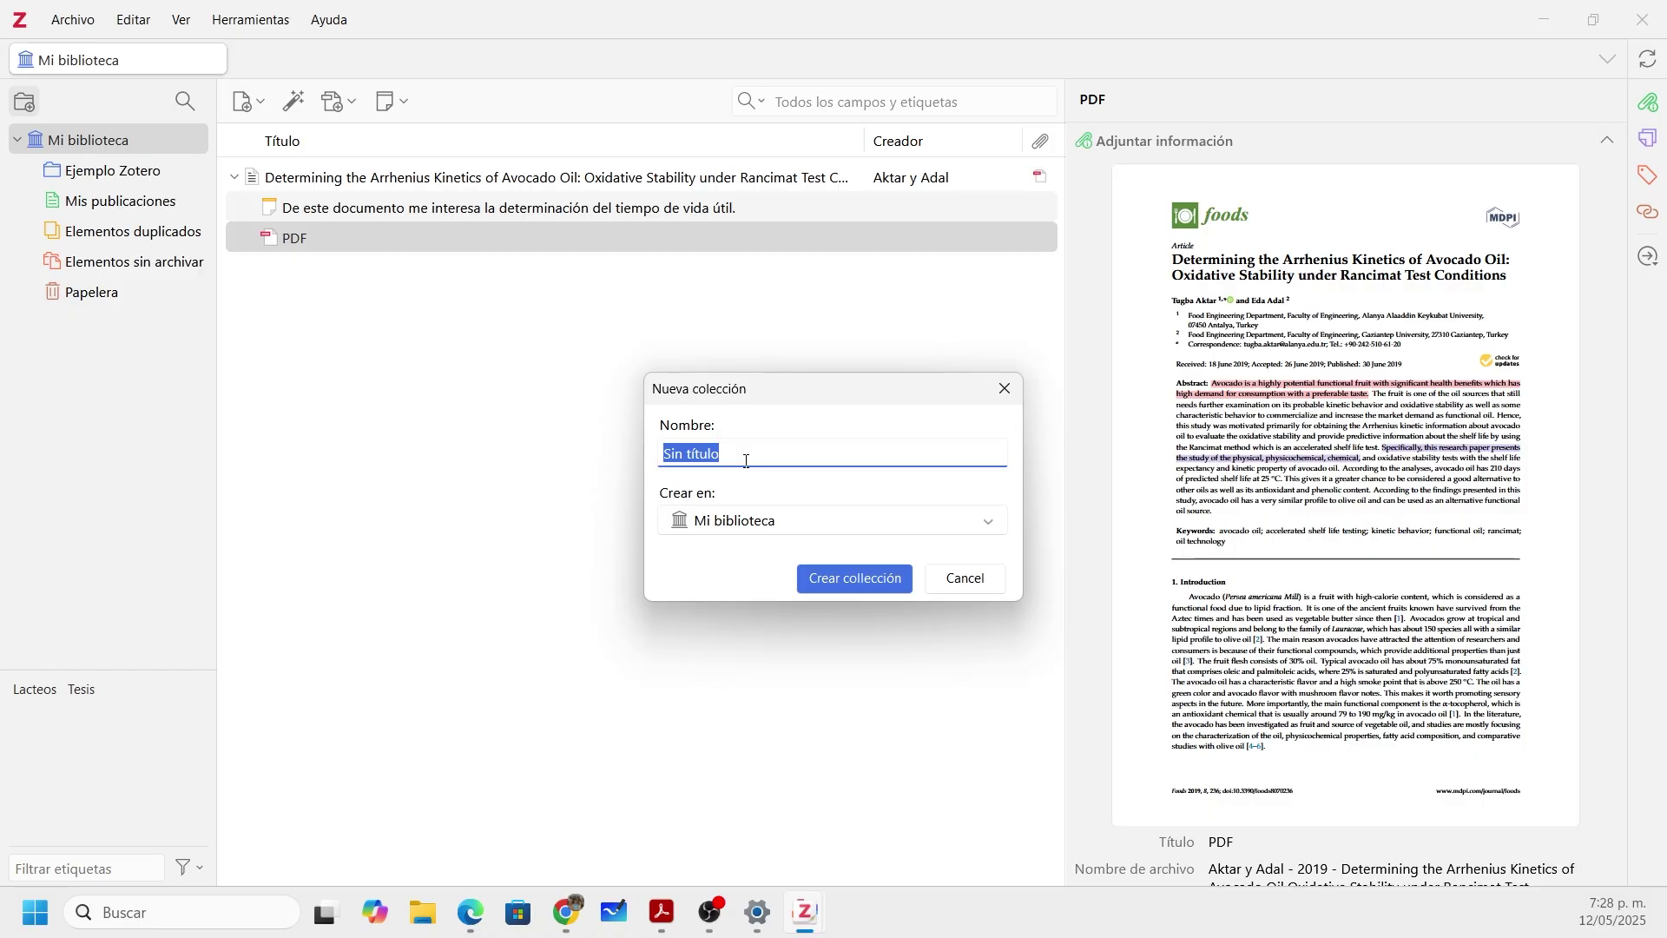
type("Trabajo")
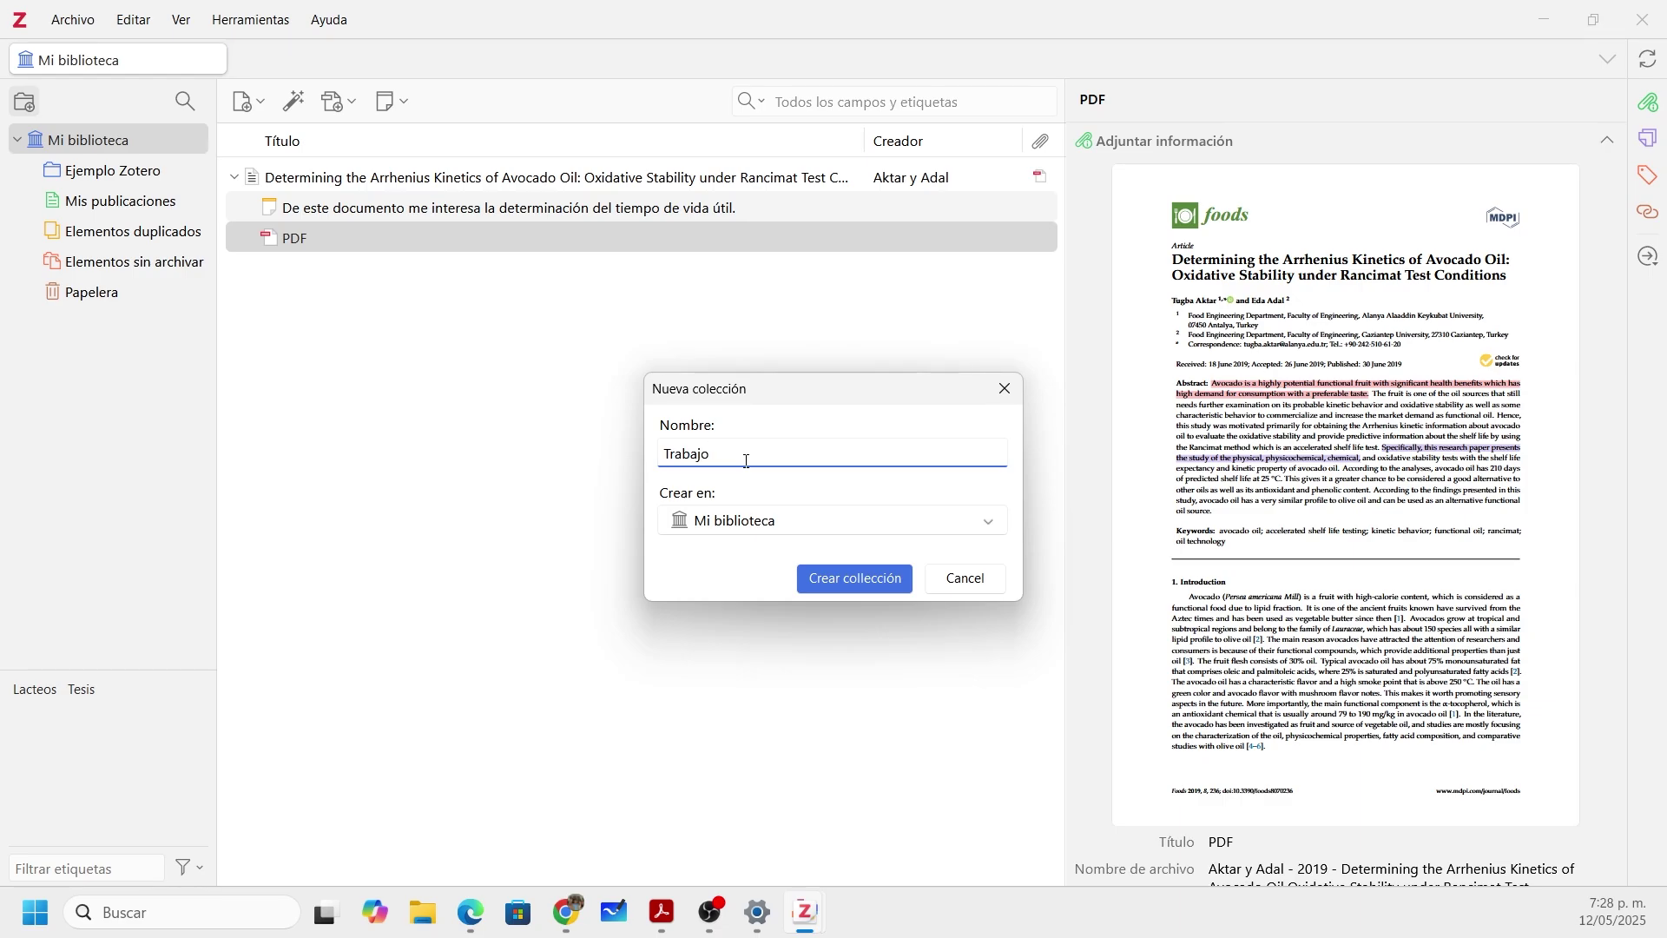
type(" vida útil")
left_click(884, 586)
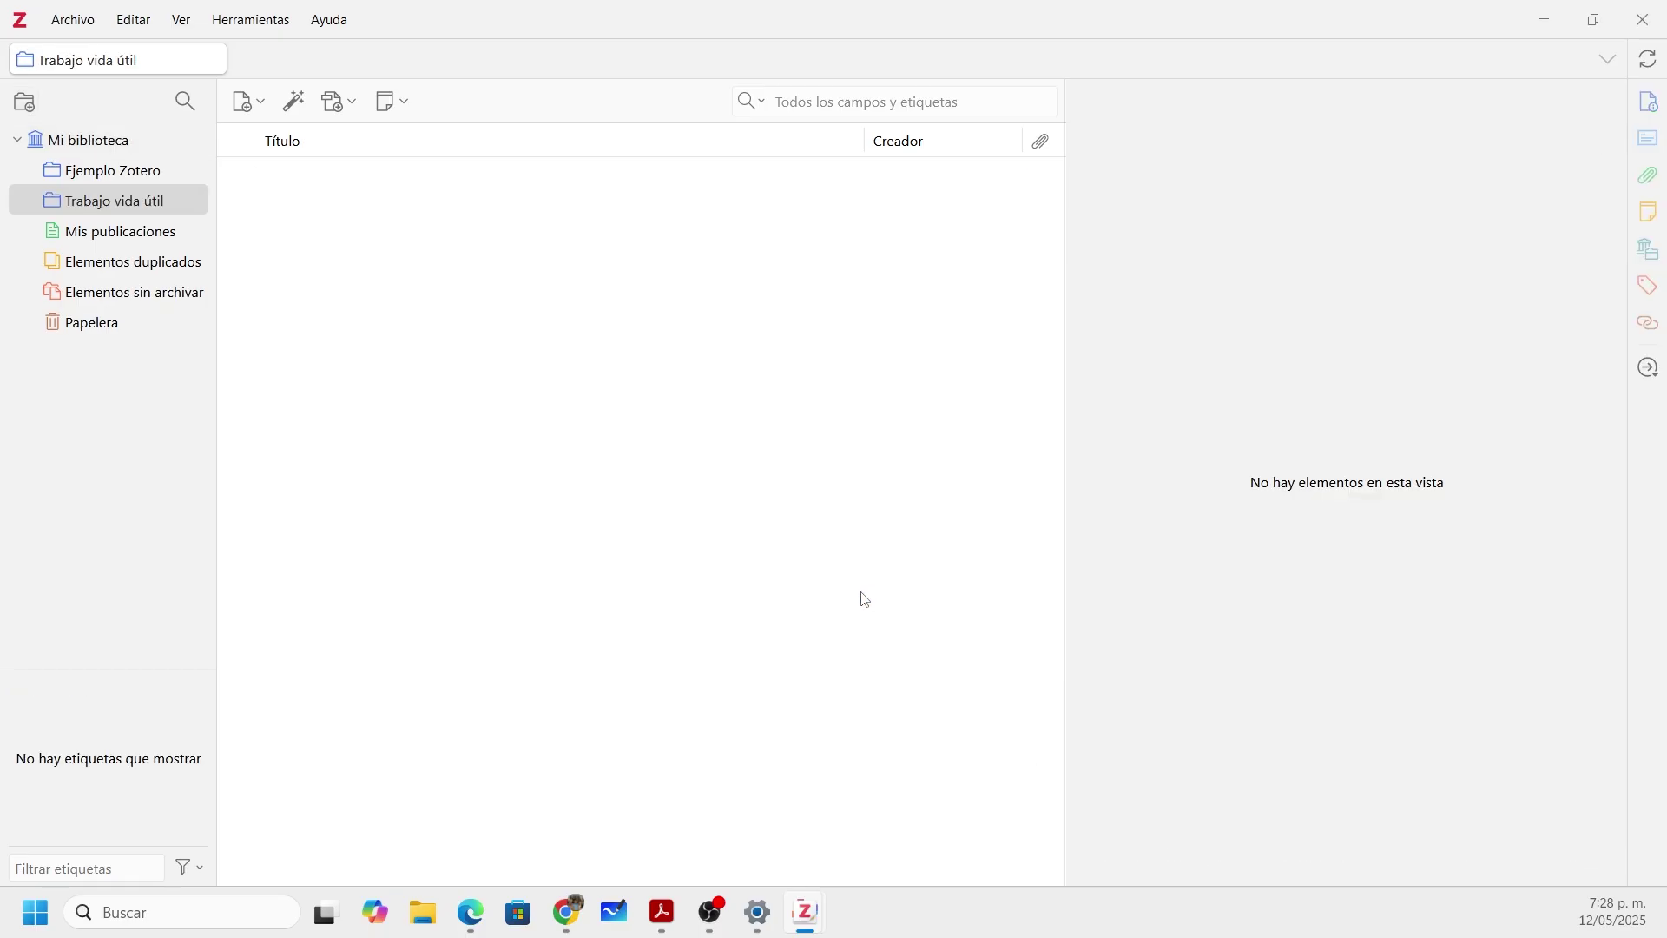
Step: Select the Trabajo vida útil collection, look over the ways to add or import items, and open the add-by-identifier entry
left_click(126, 205)
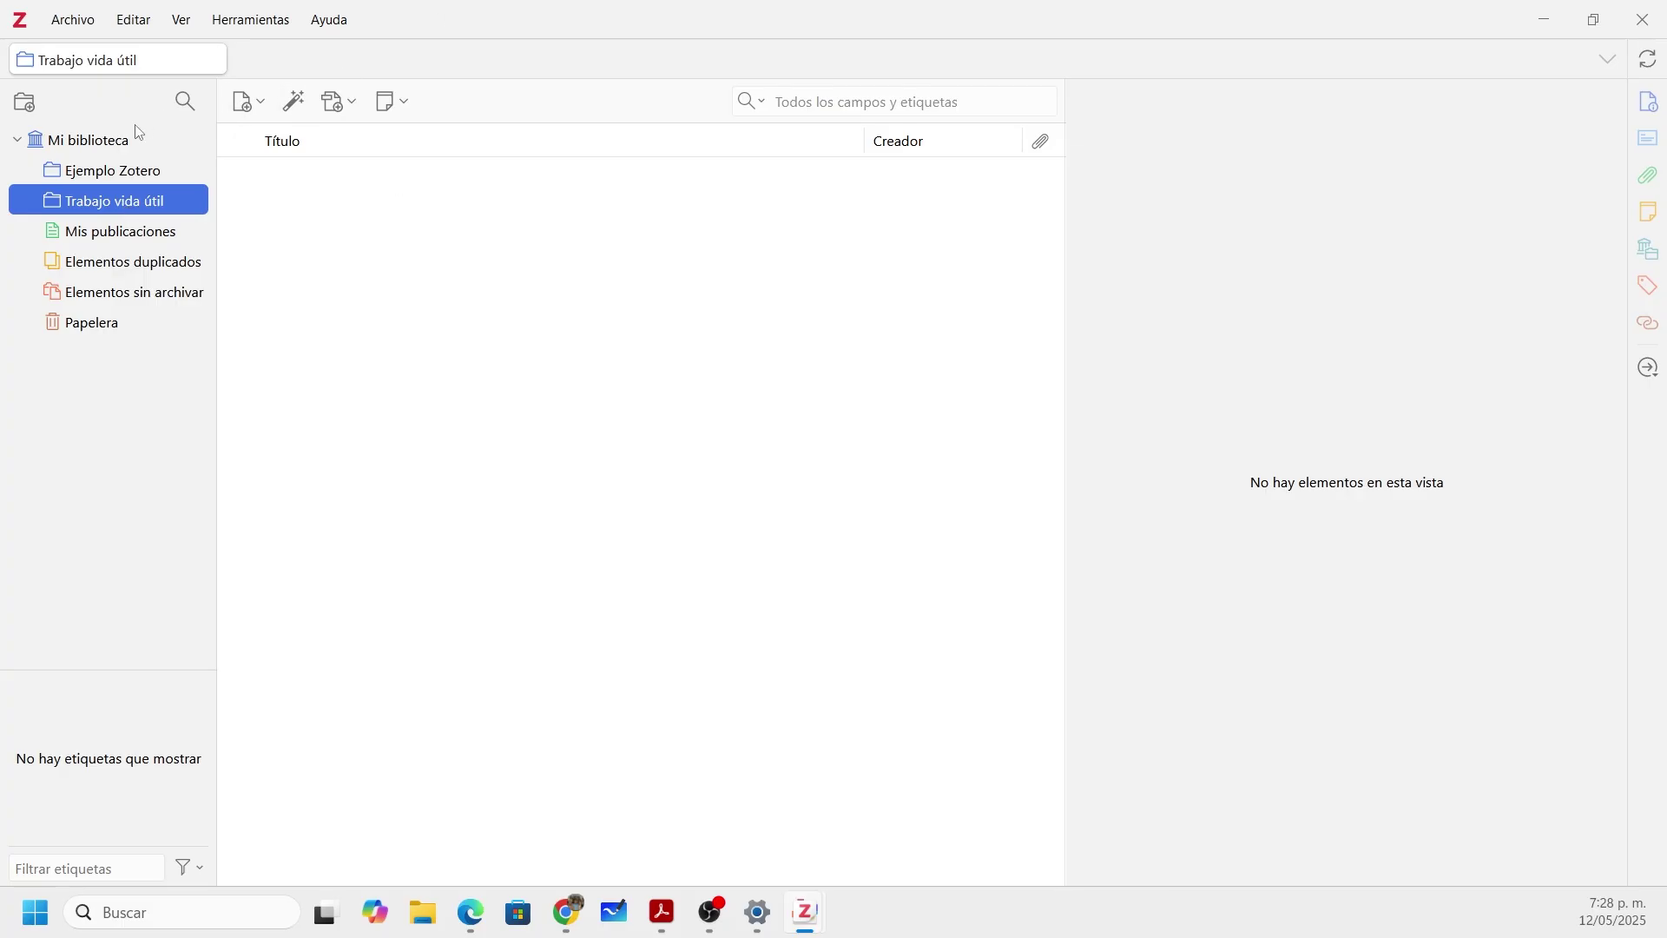
left_click(250, 26)
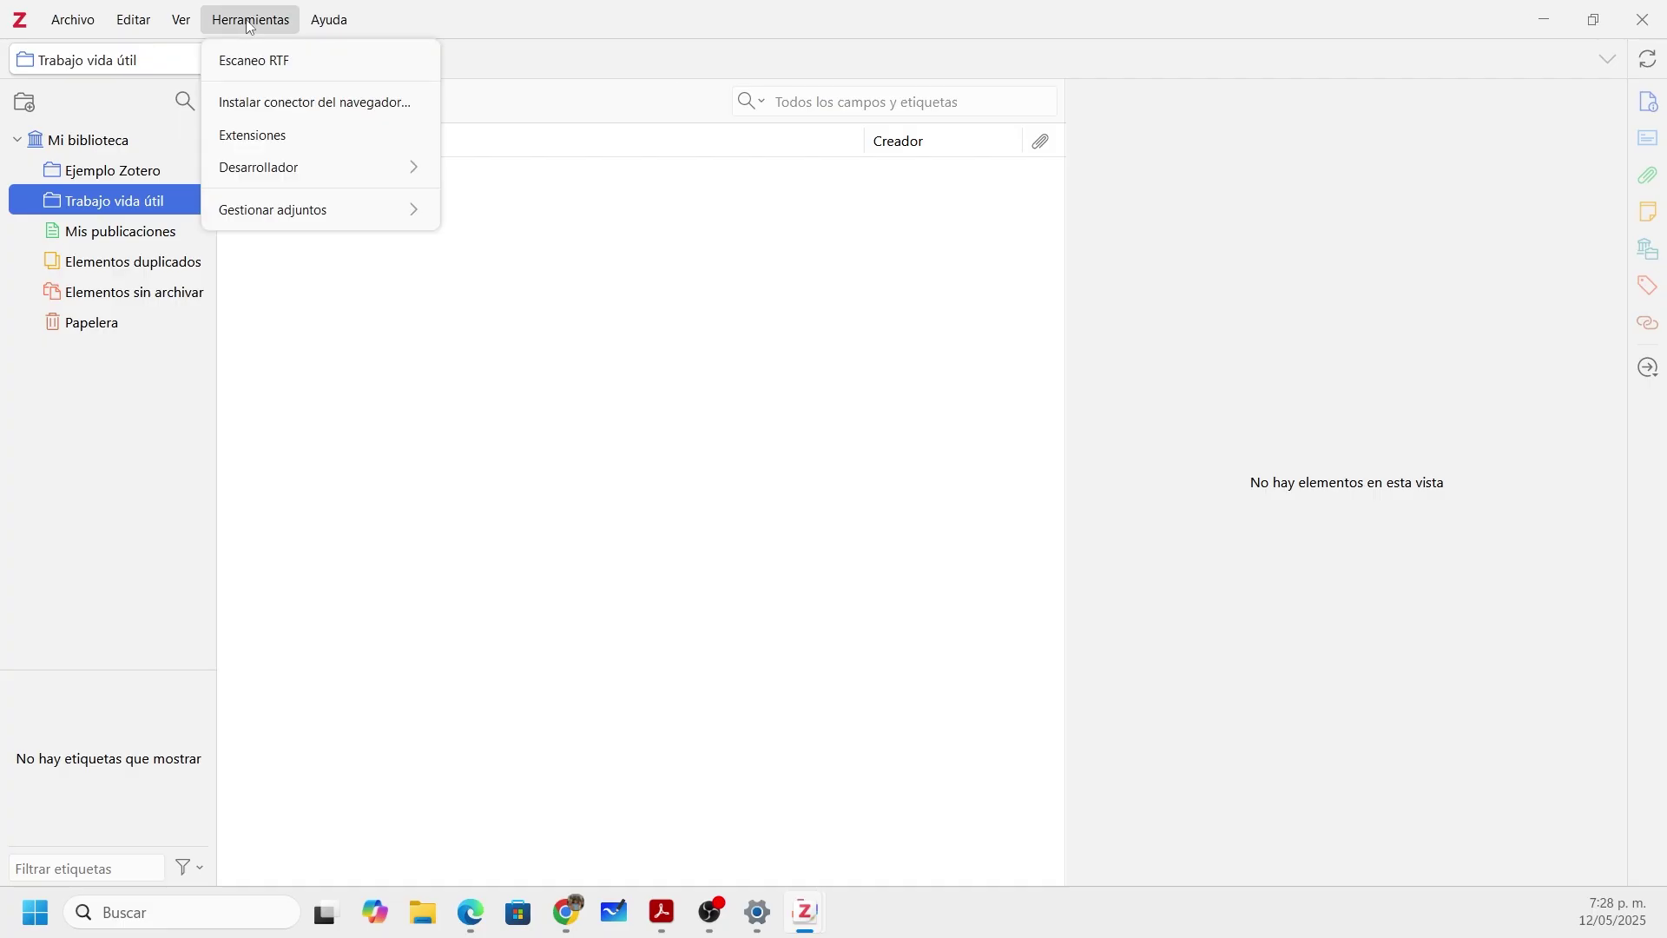
mouse_move(83, 17)
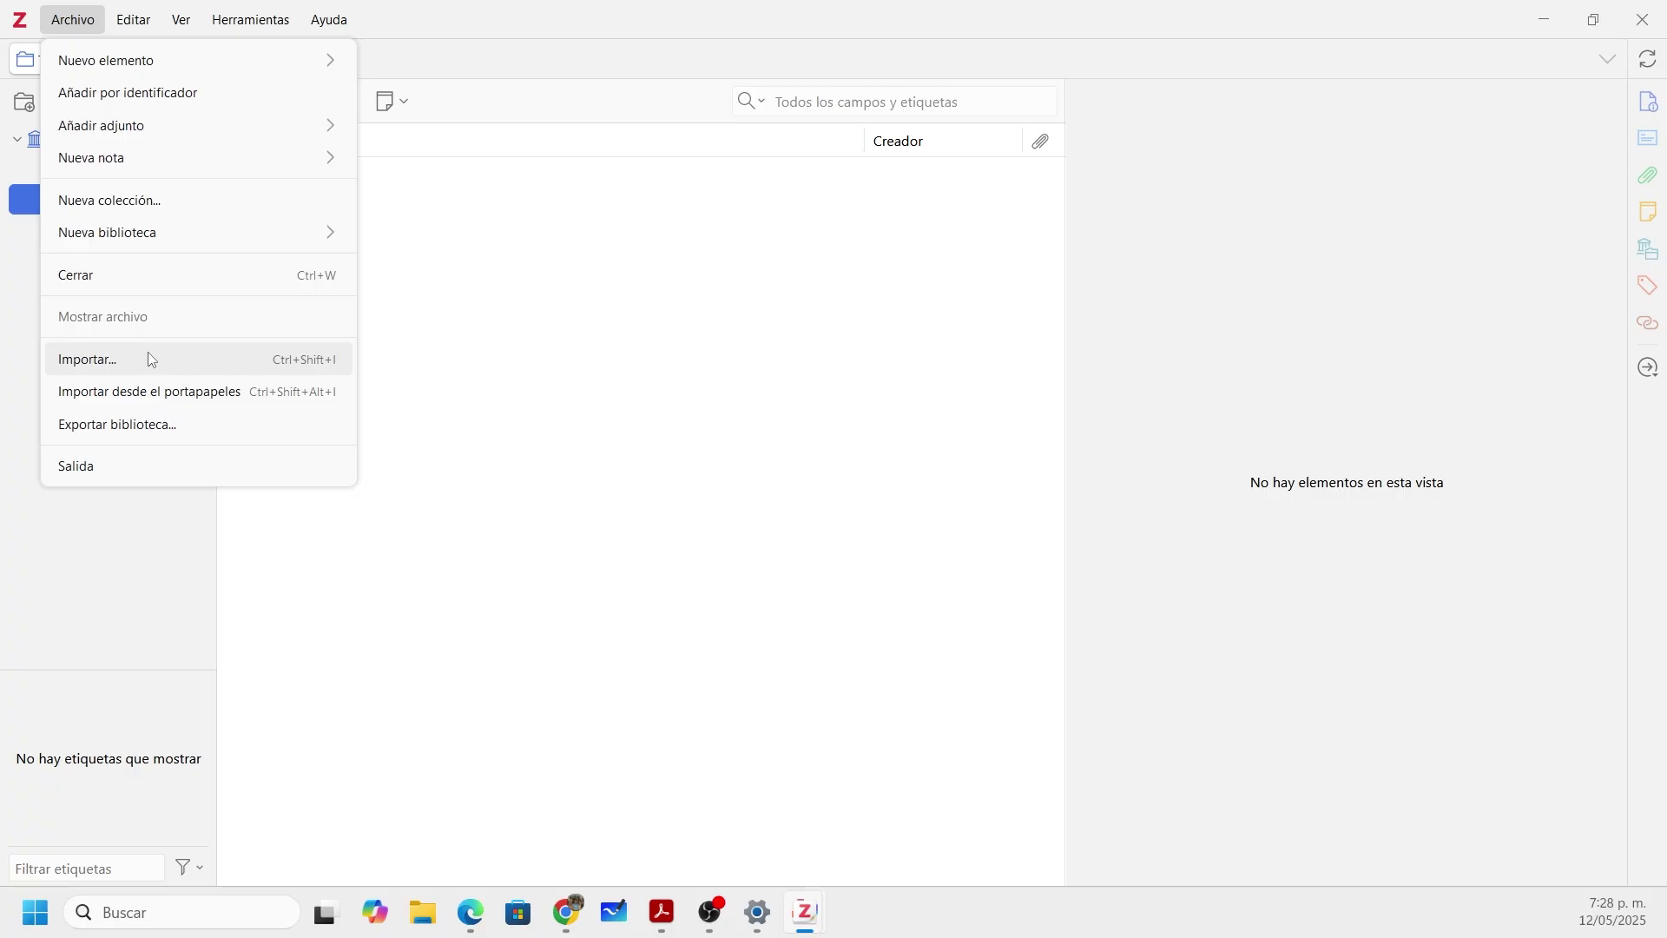
mouse_move(184, 130)
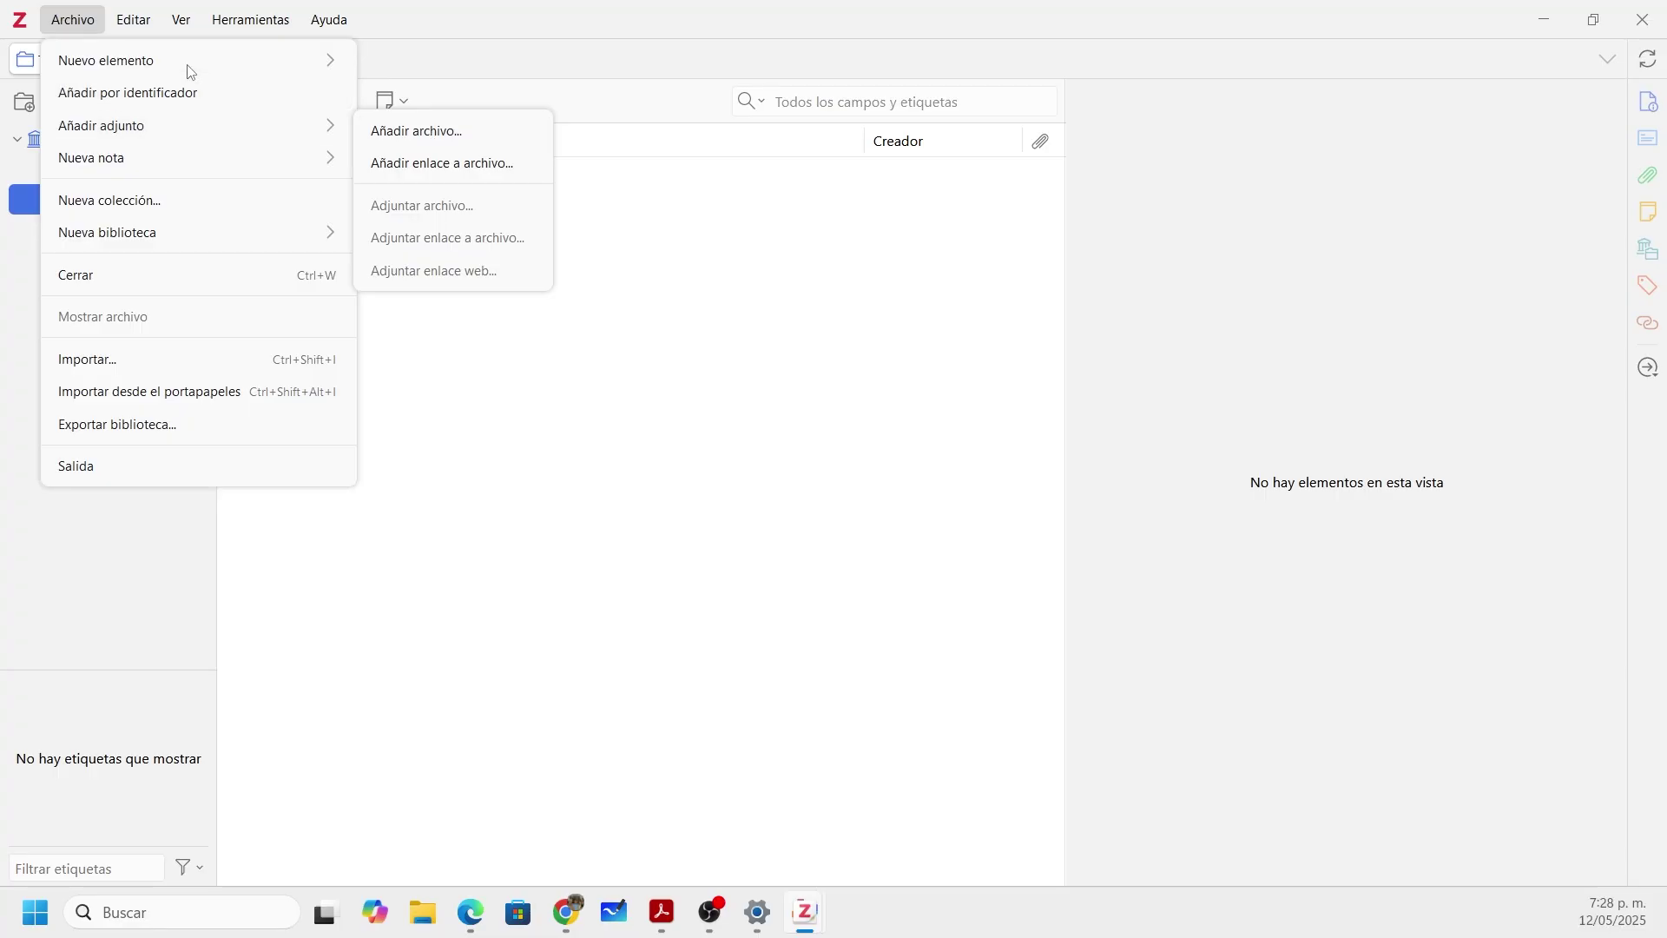
left_click(122, 95)
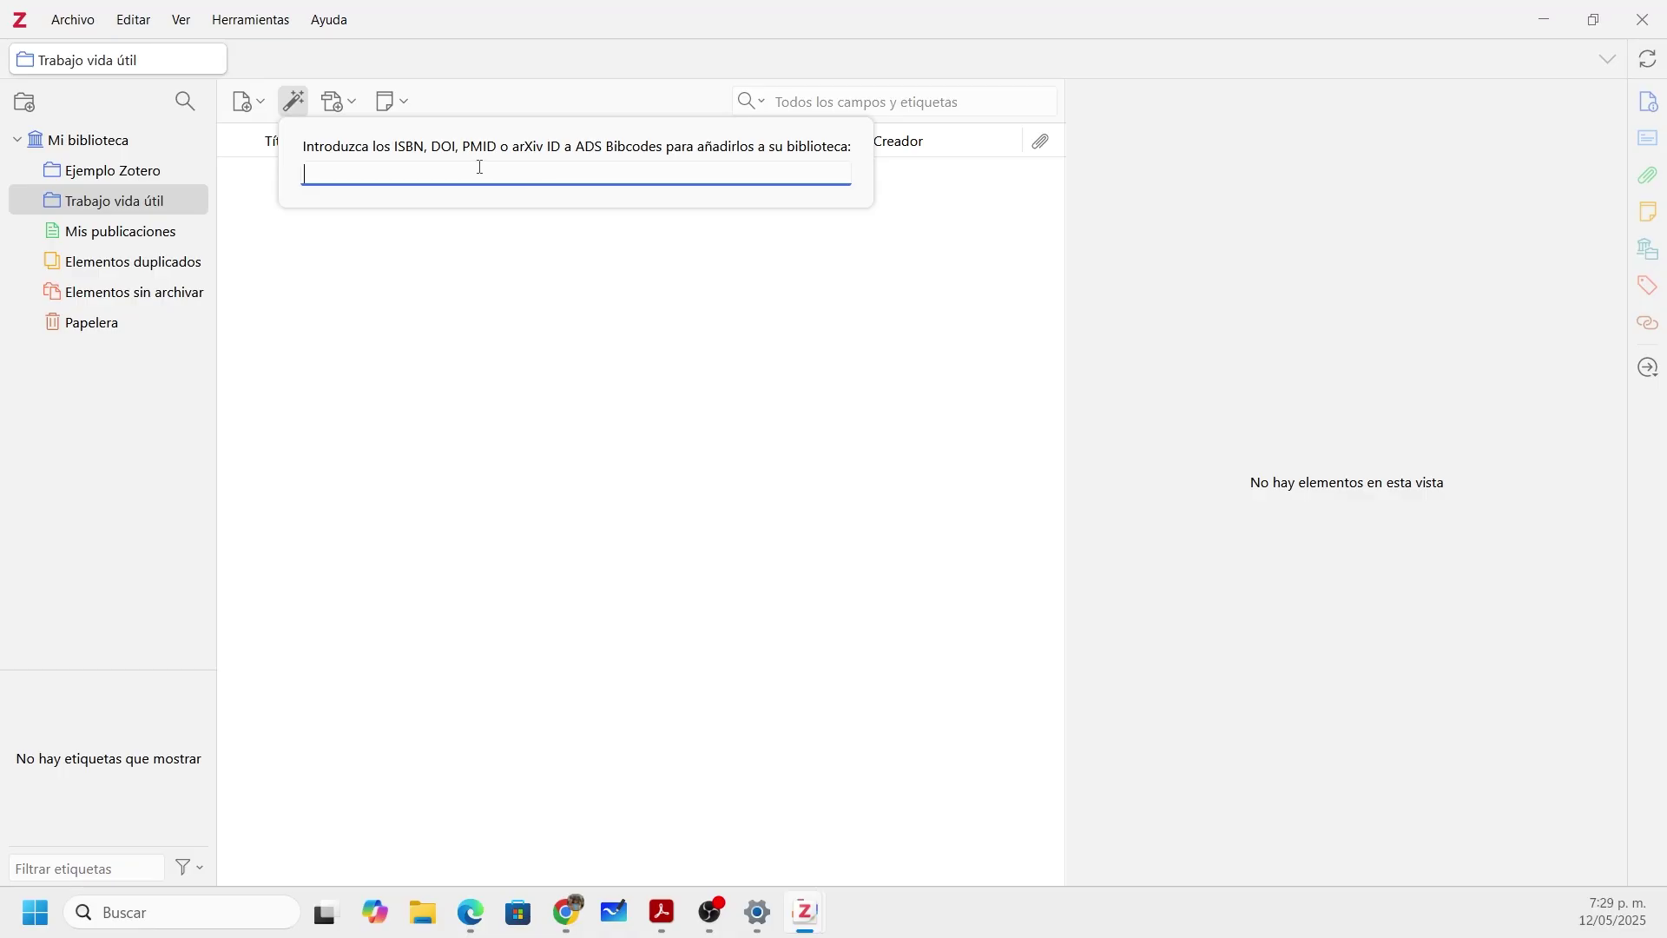
left_click(427, 925)
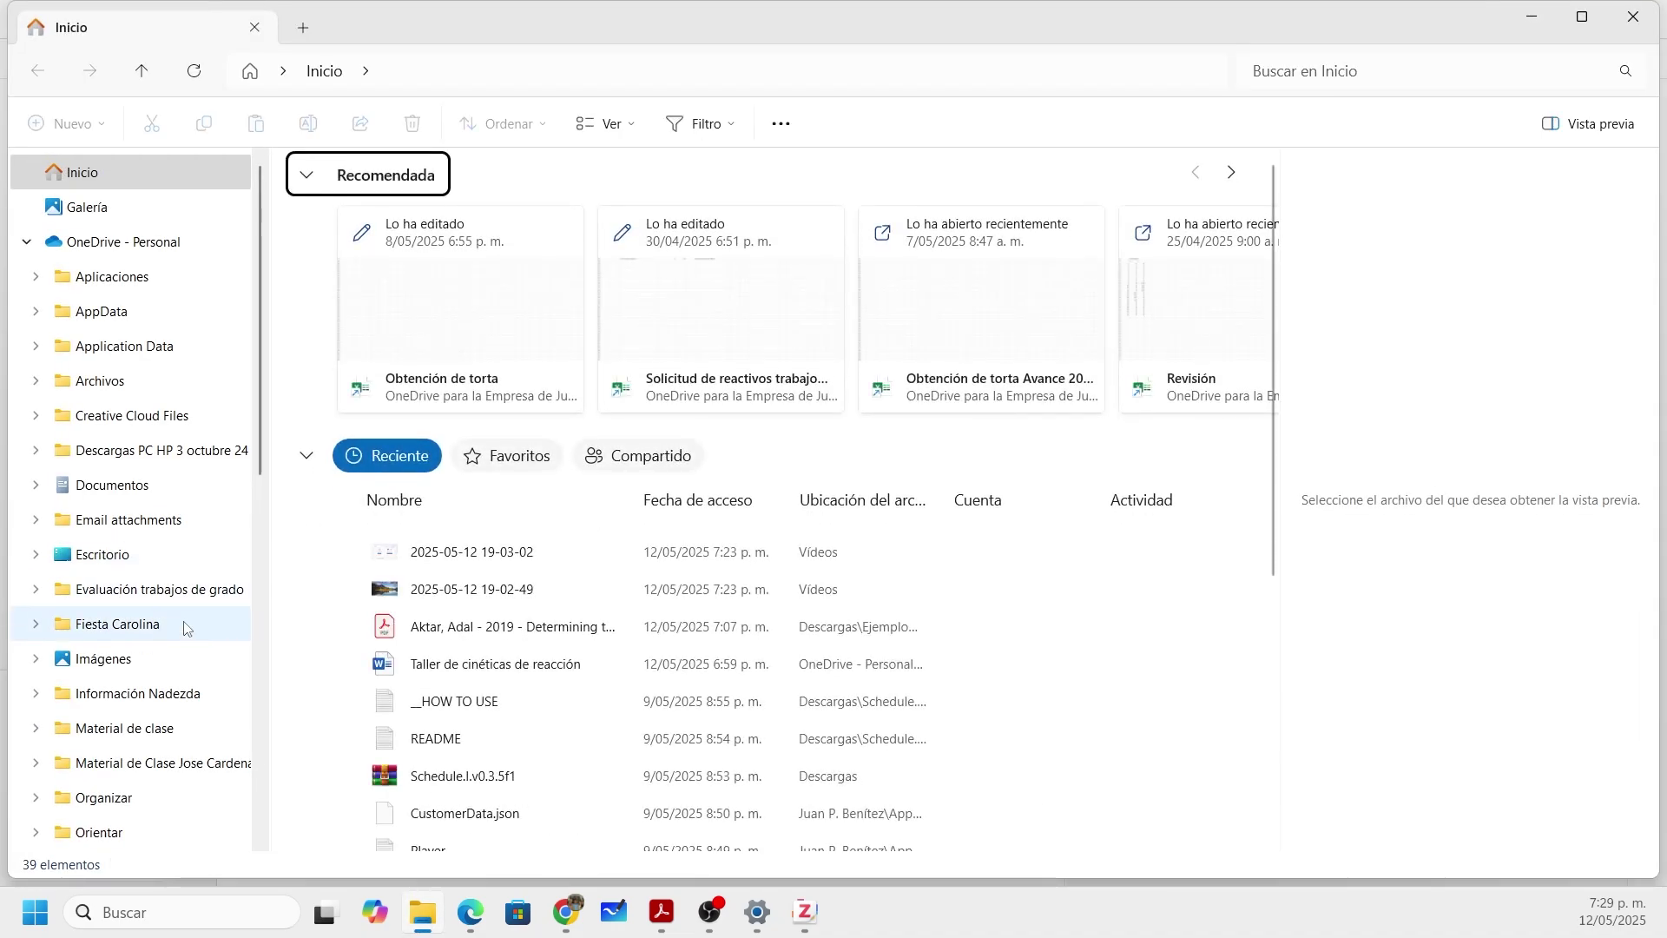
scroll(183, 608, "down", 5)
left_click(146, 656)
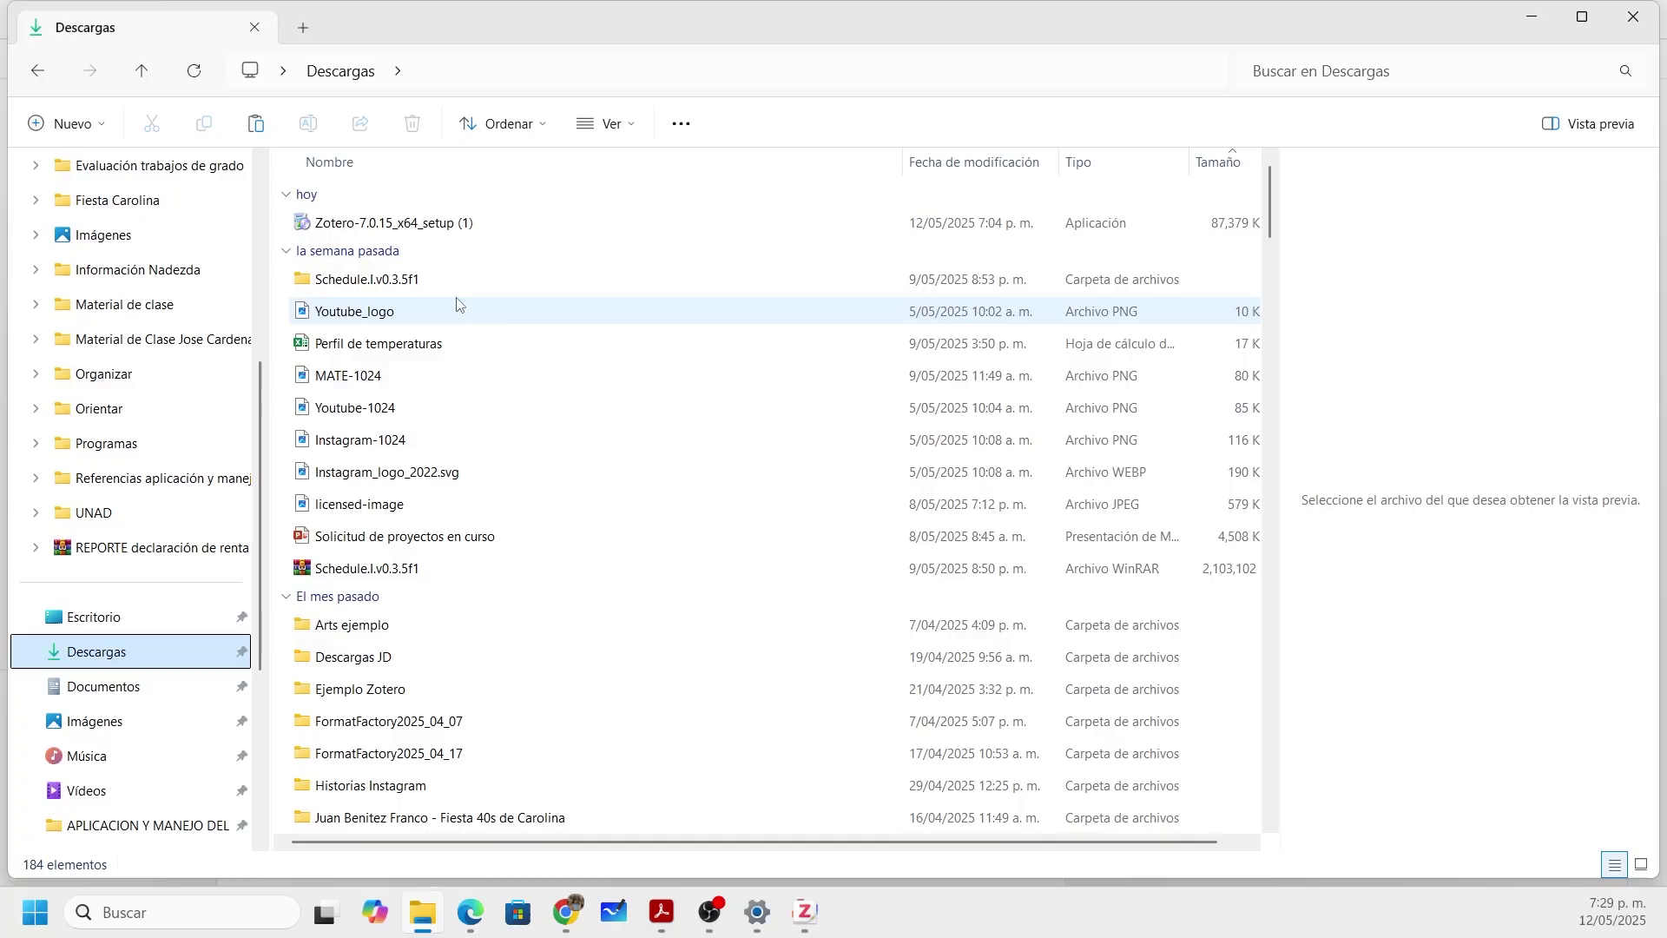
double_click(363, 626)
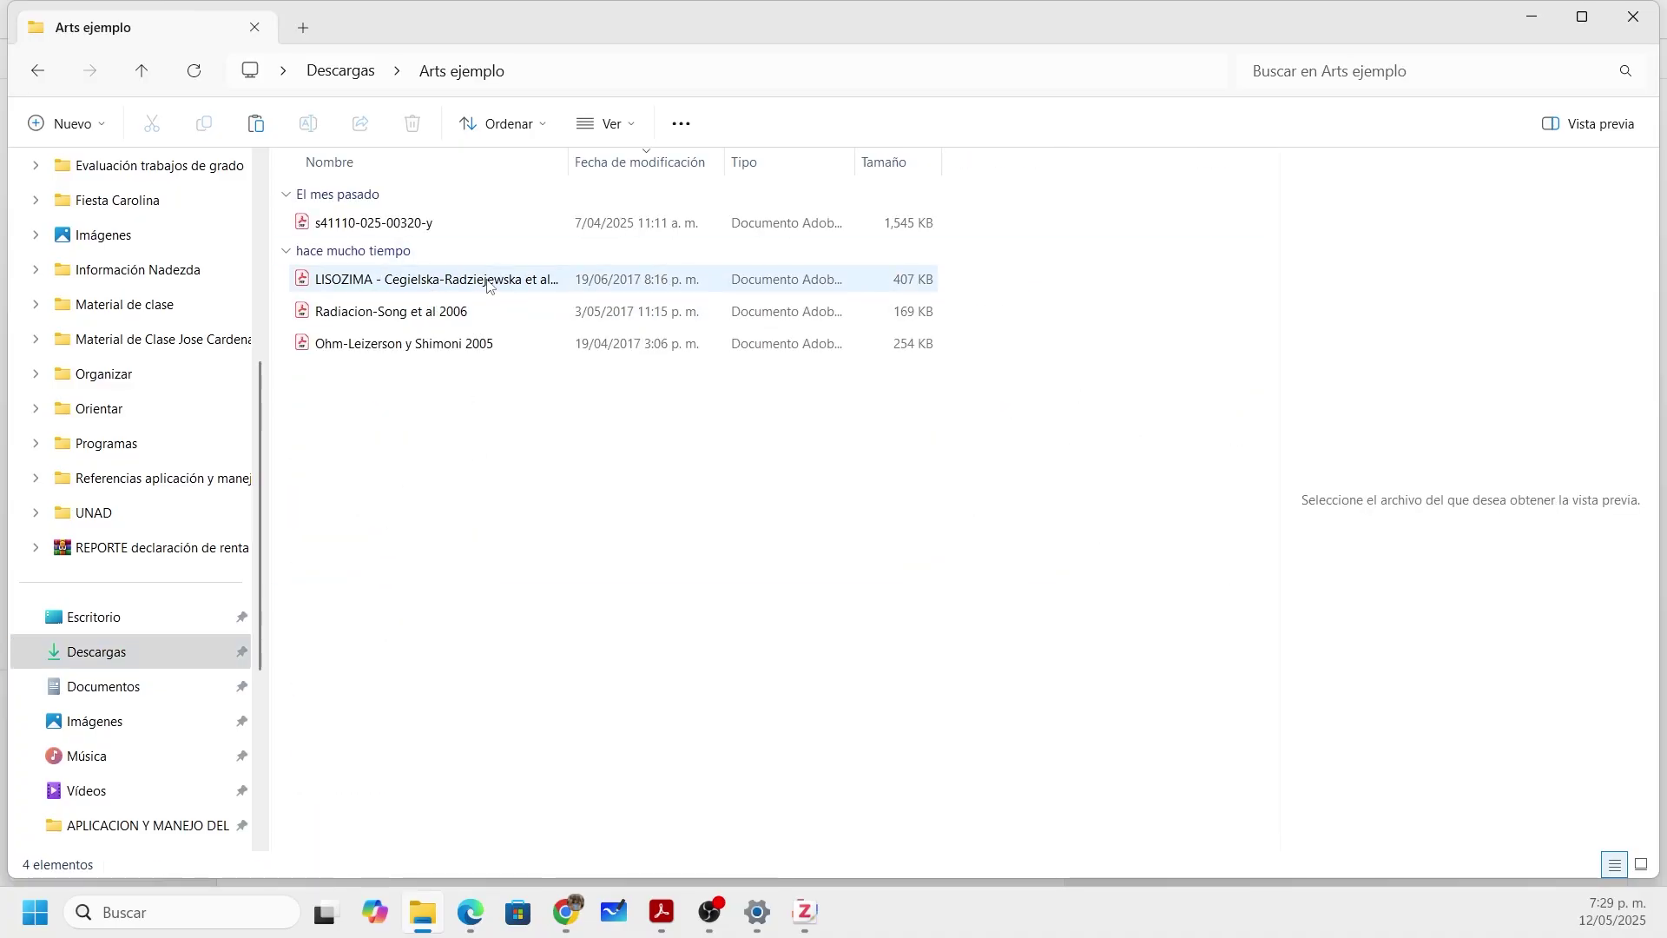
double_click(401, 228)
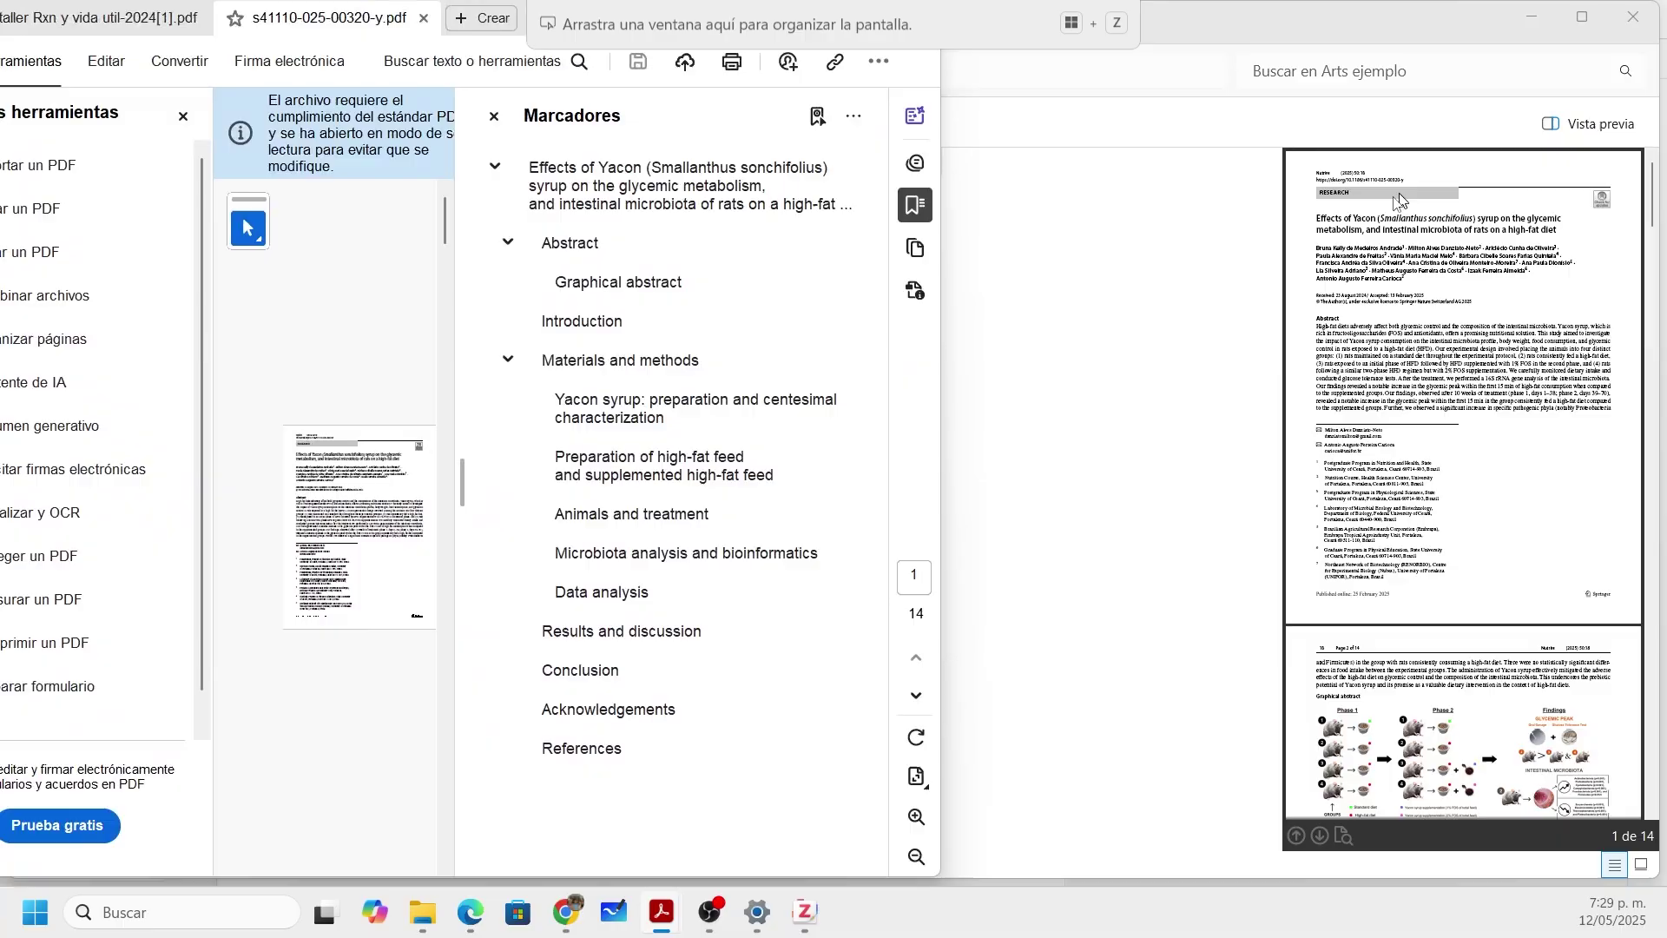
left_click_drag(494, 39, 966, 51)
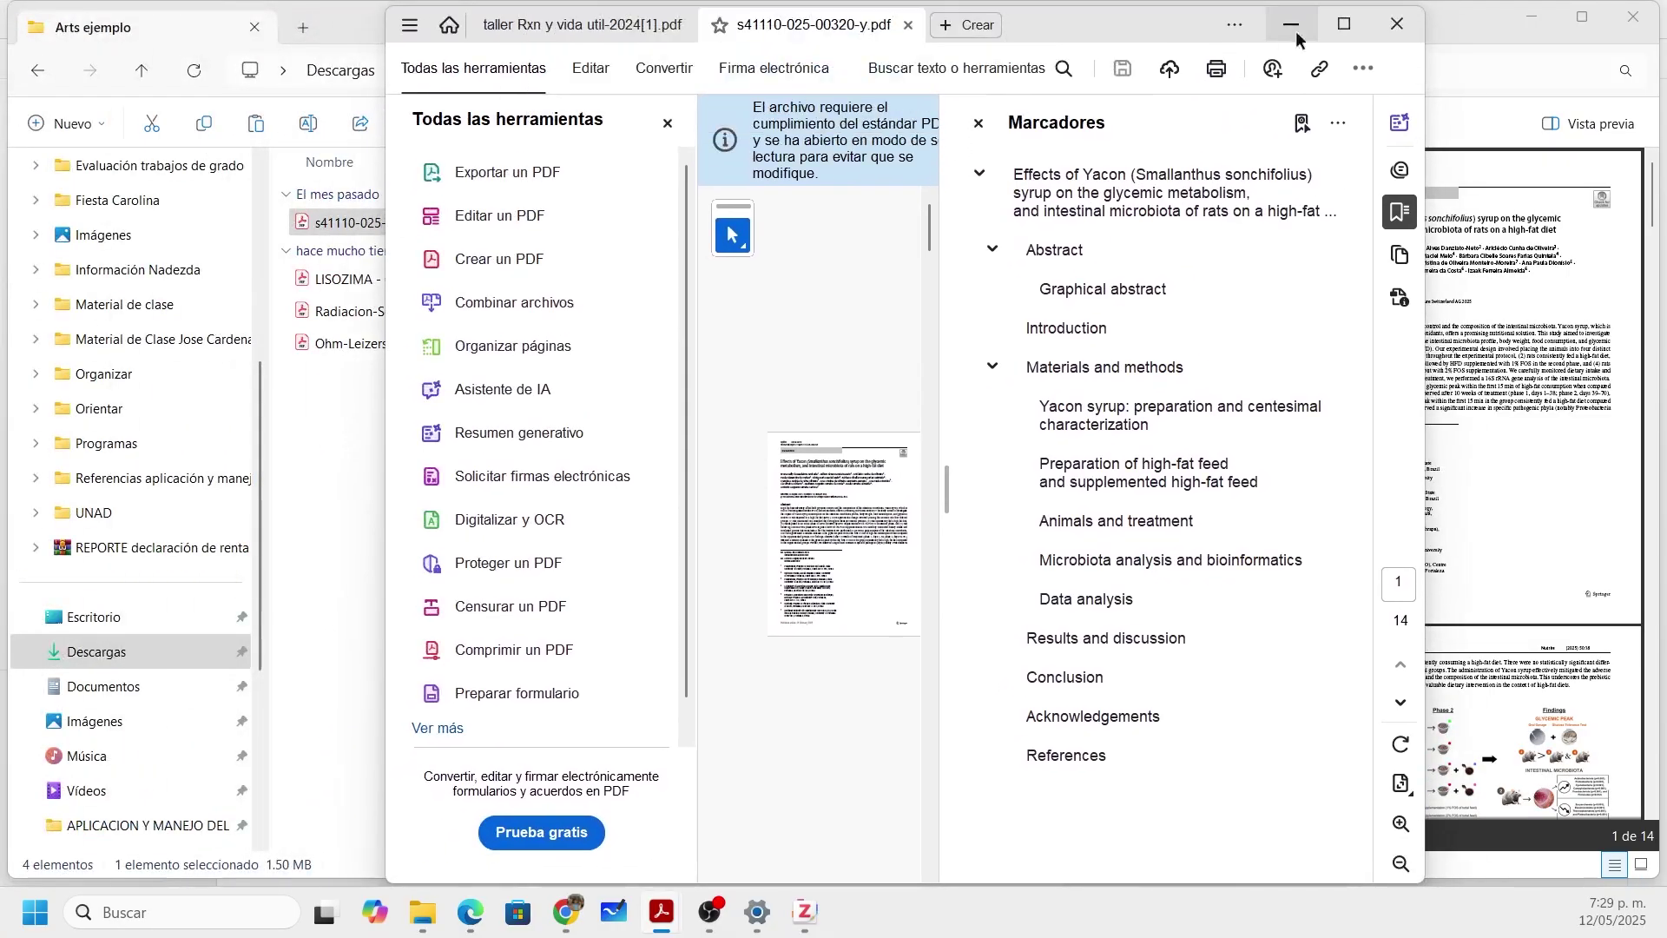
left_click(1344, 24)
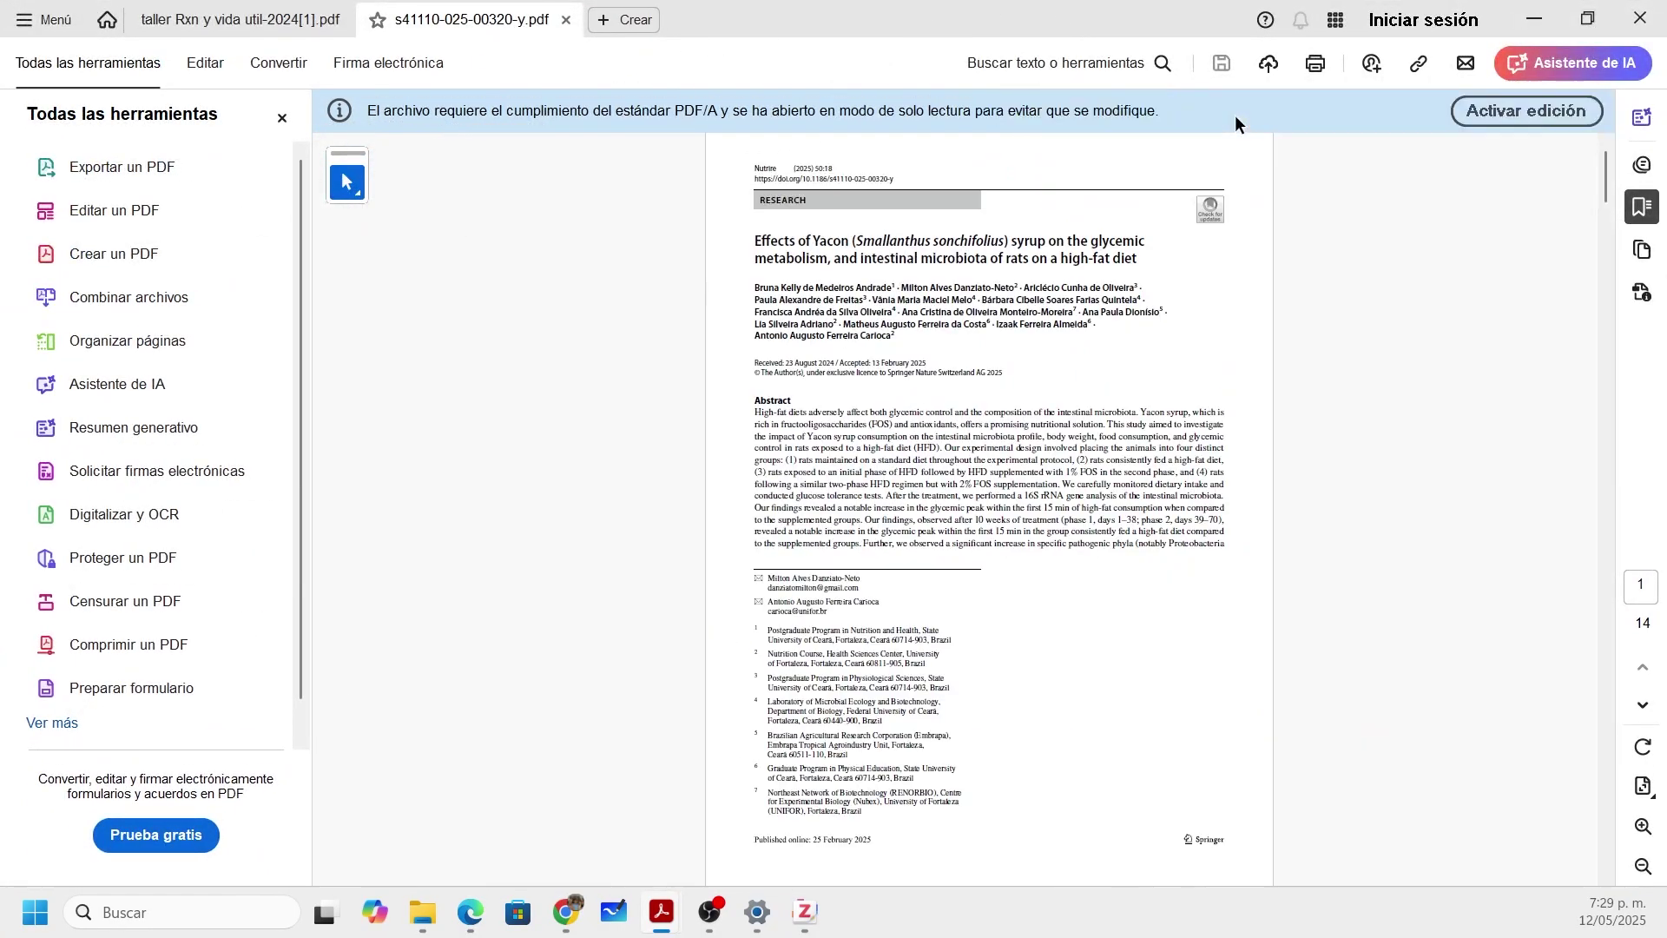
left_click(282, 117)
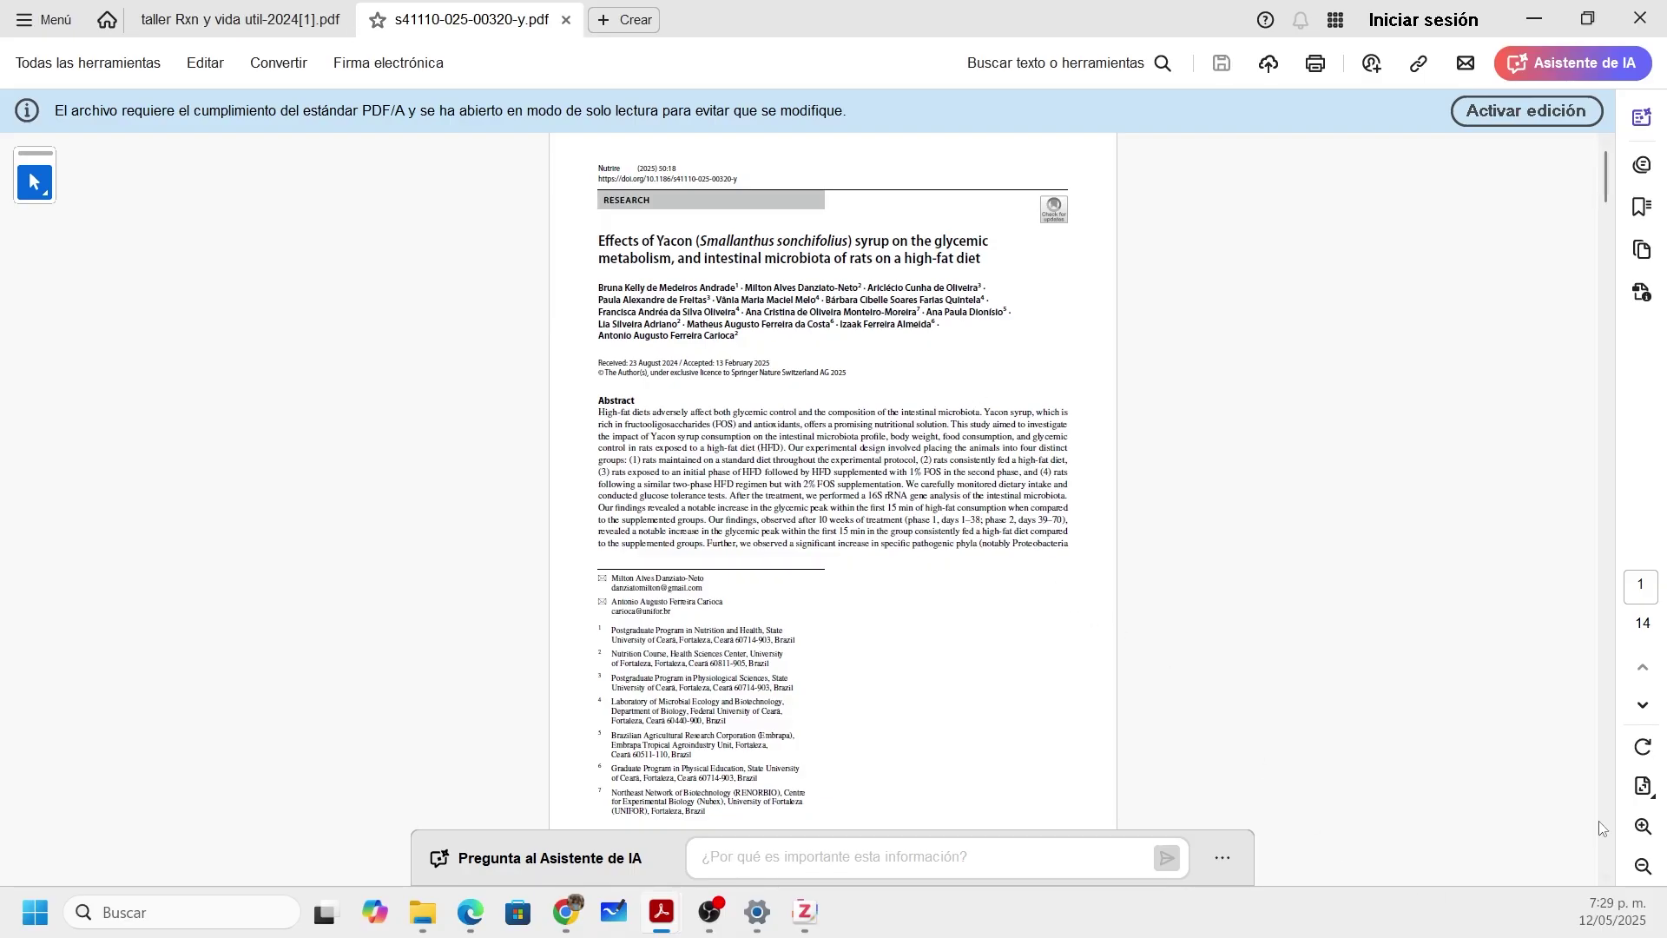
left_click(1642, 826)
left_click(1642, 827)
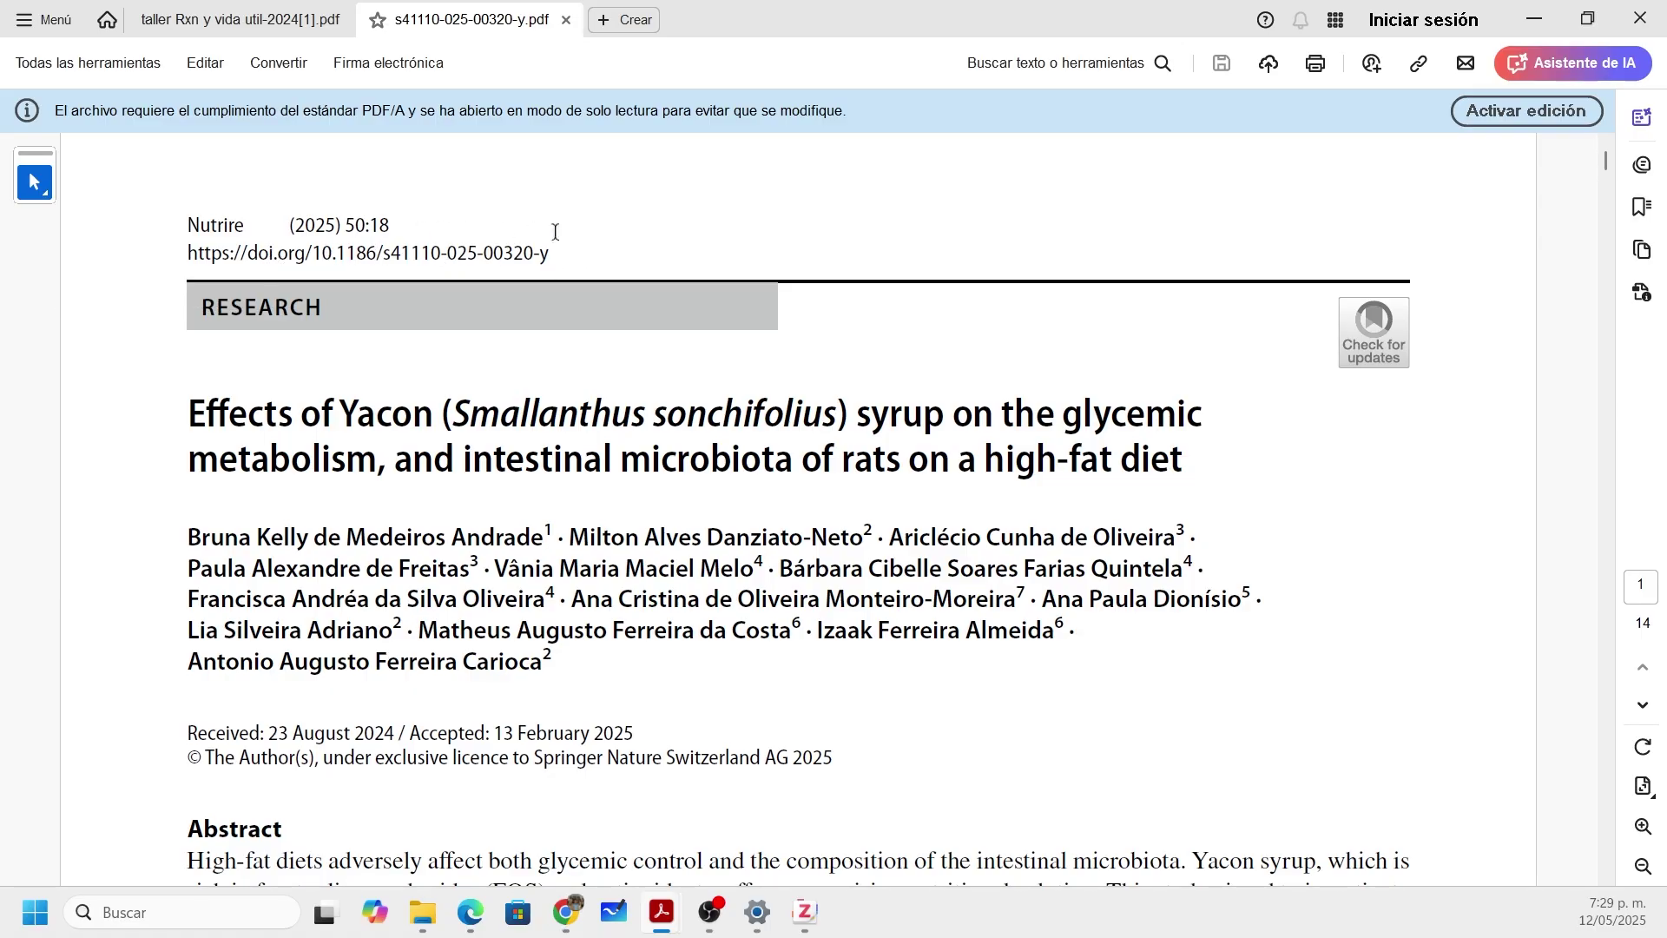
left_click_drag(557, 250, 313, 254)
key("ctrl+c")
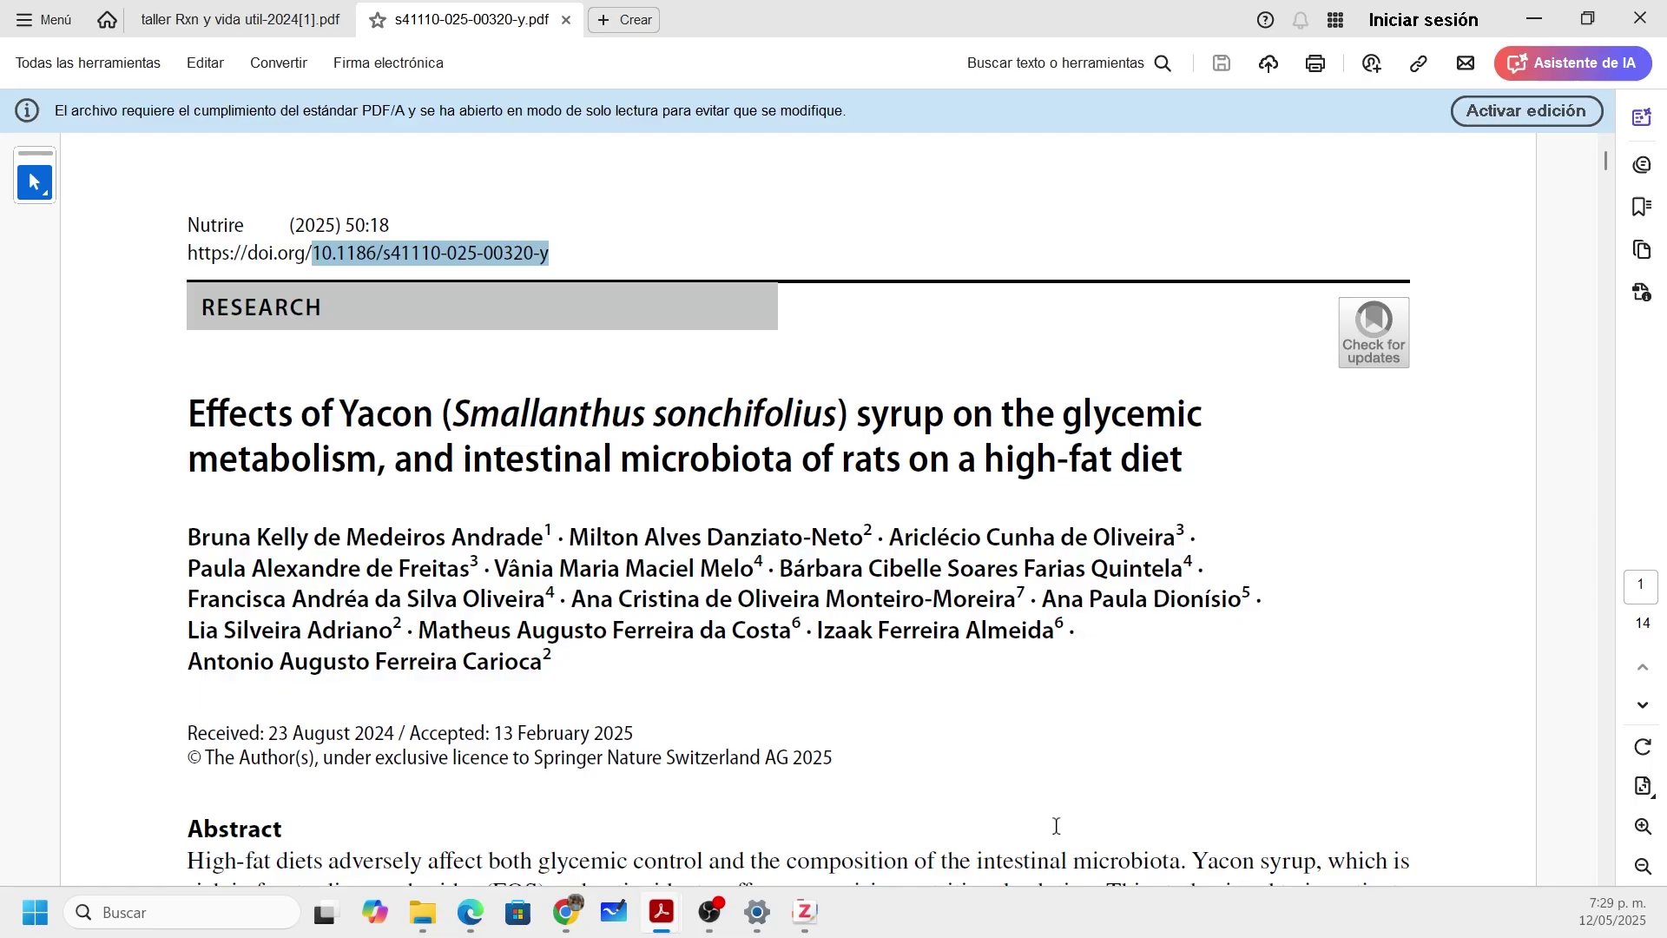
mouse_move(808, 912)
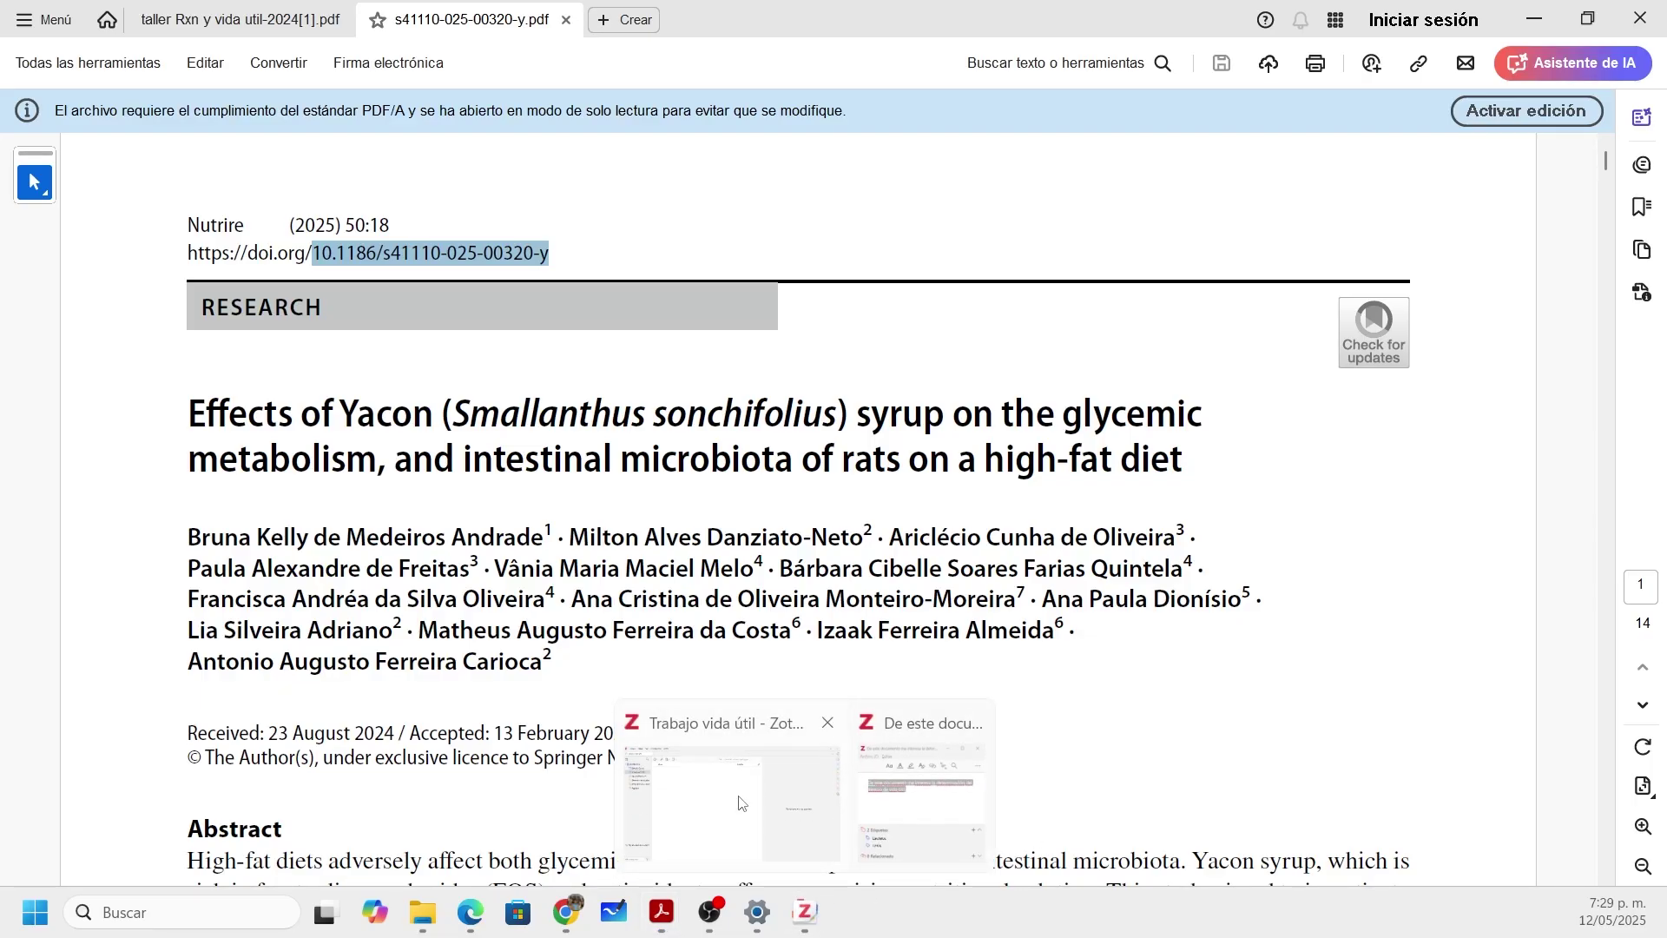
left_click(839, 862)
left_click(82, 21)
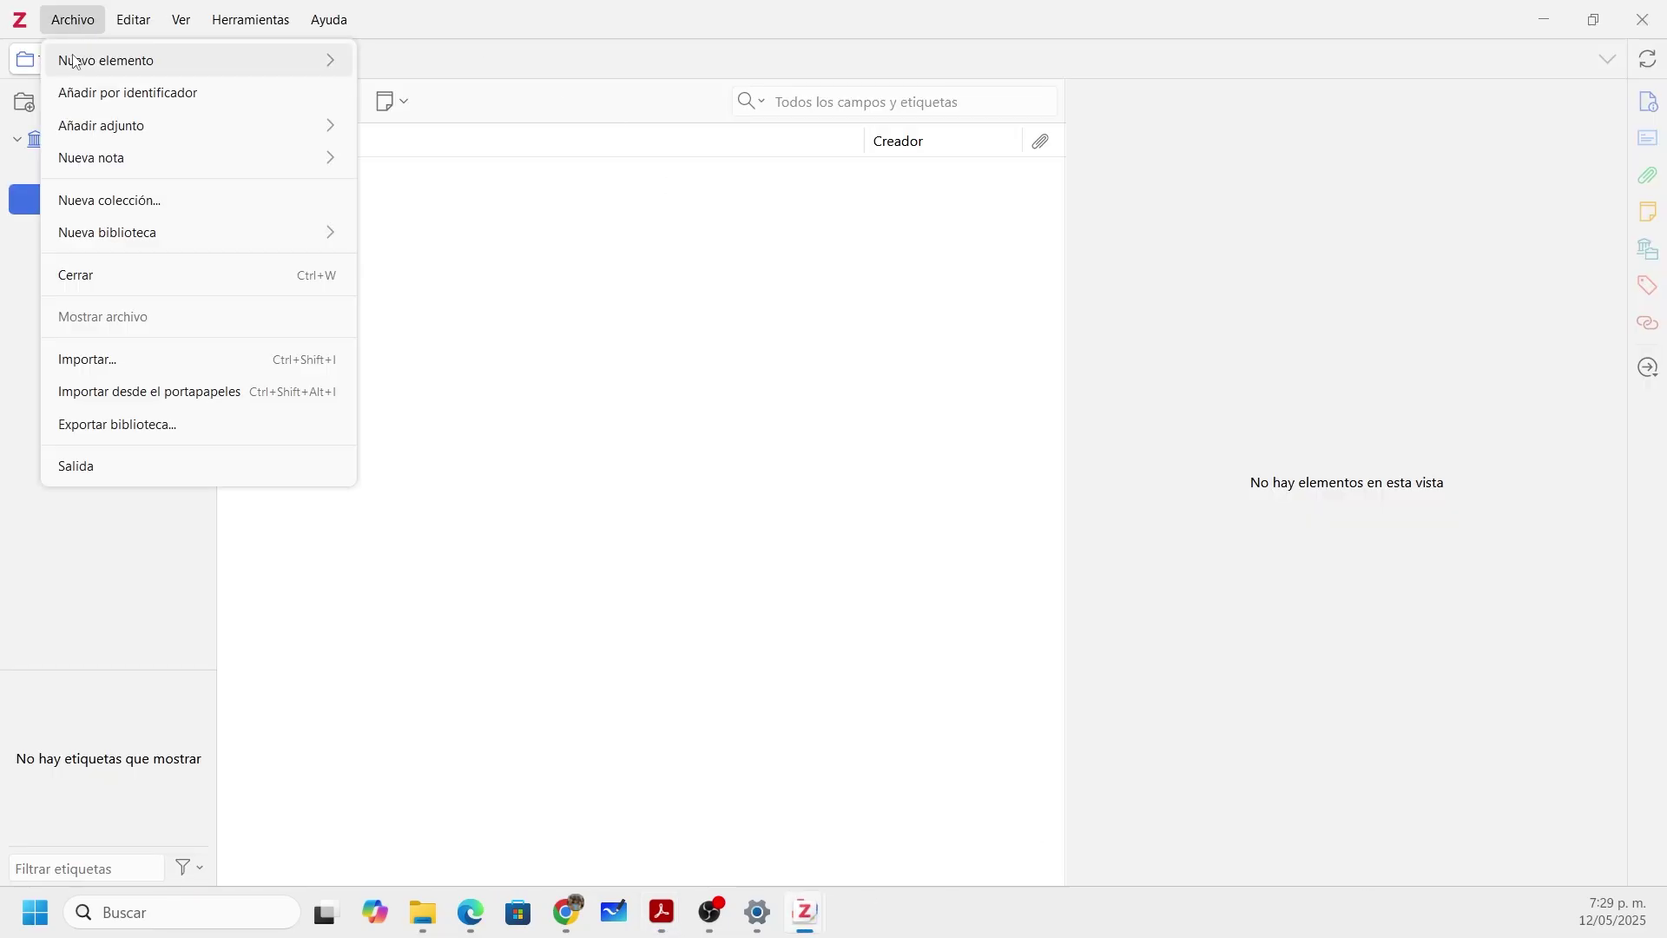
left_click(122, 89)
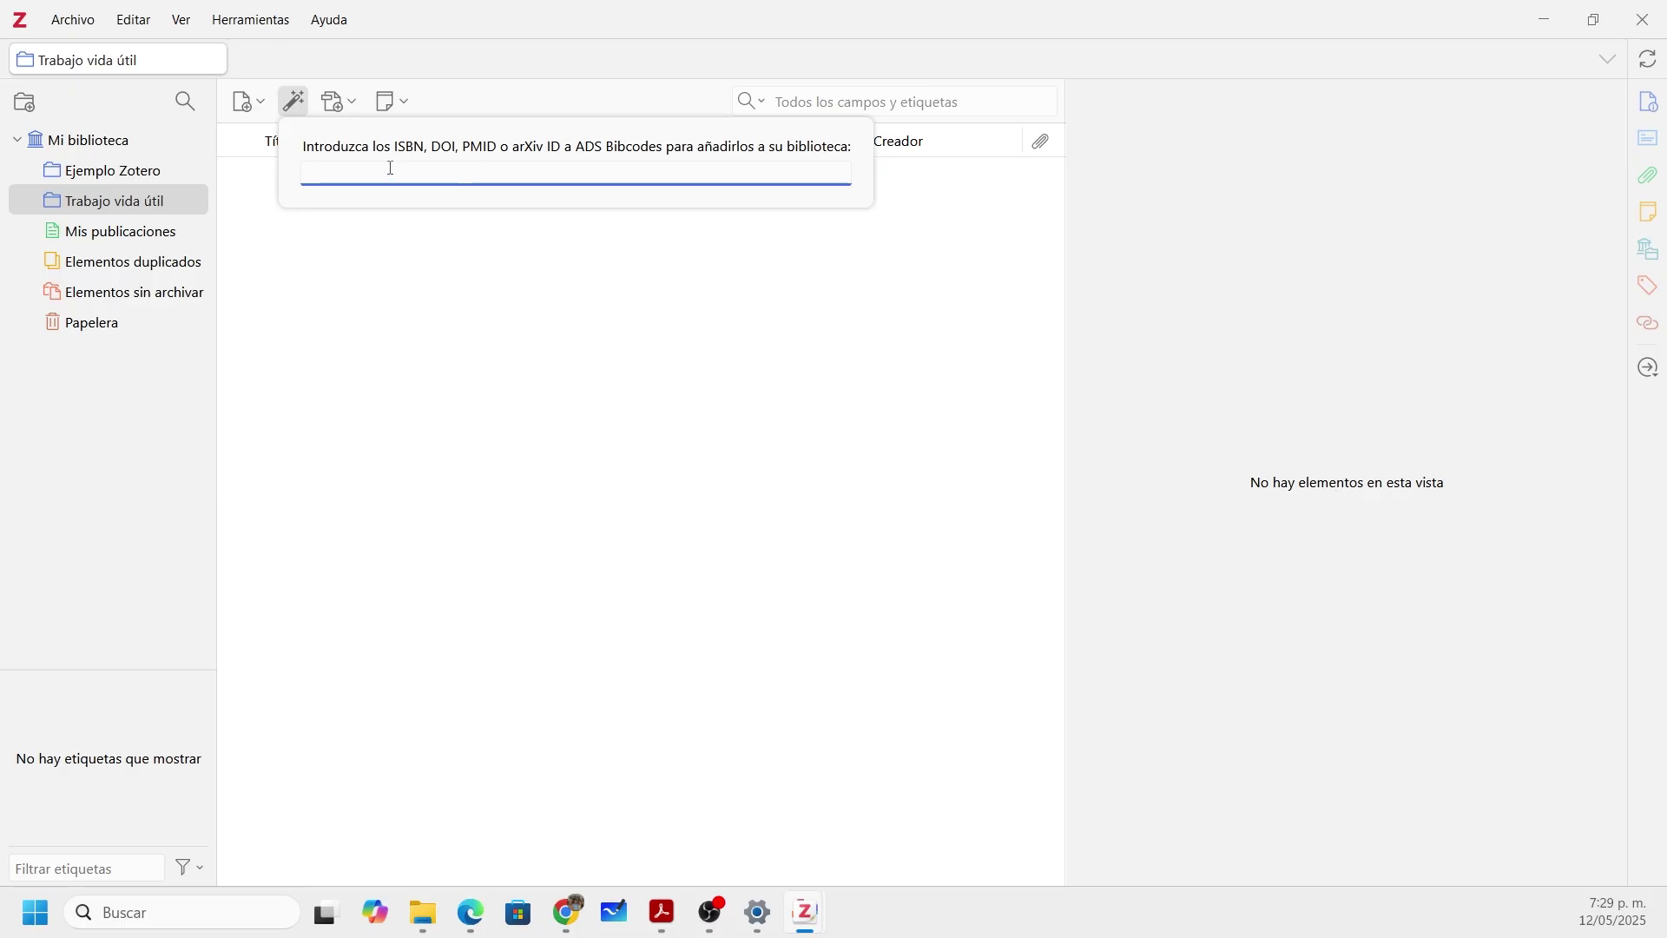
key("ctrl+v")
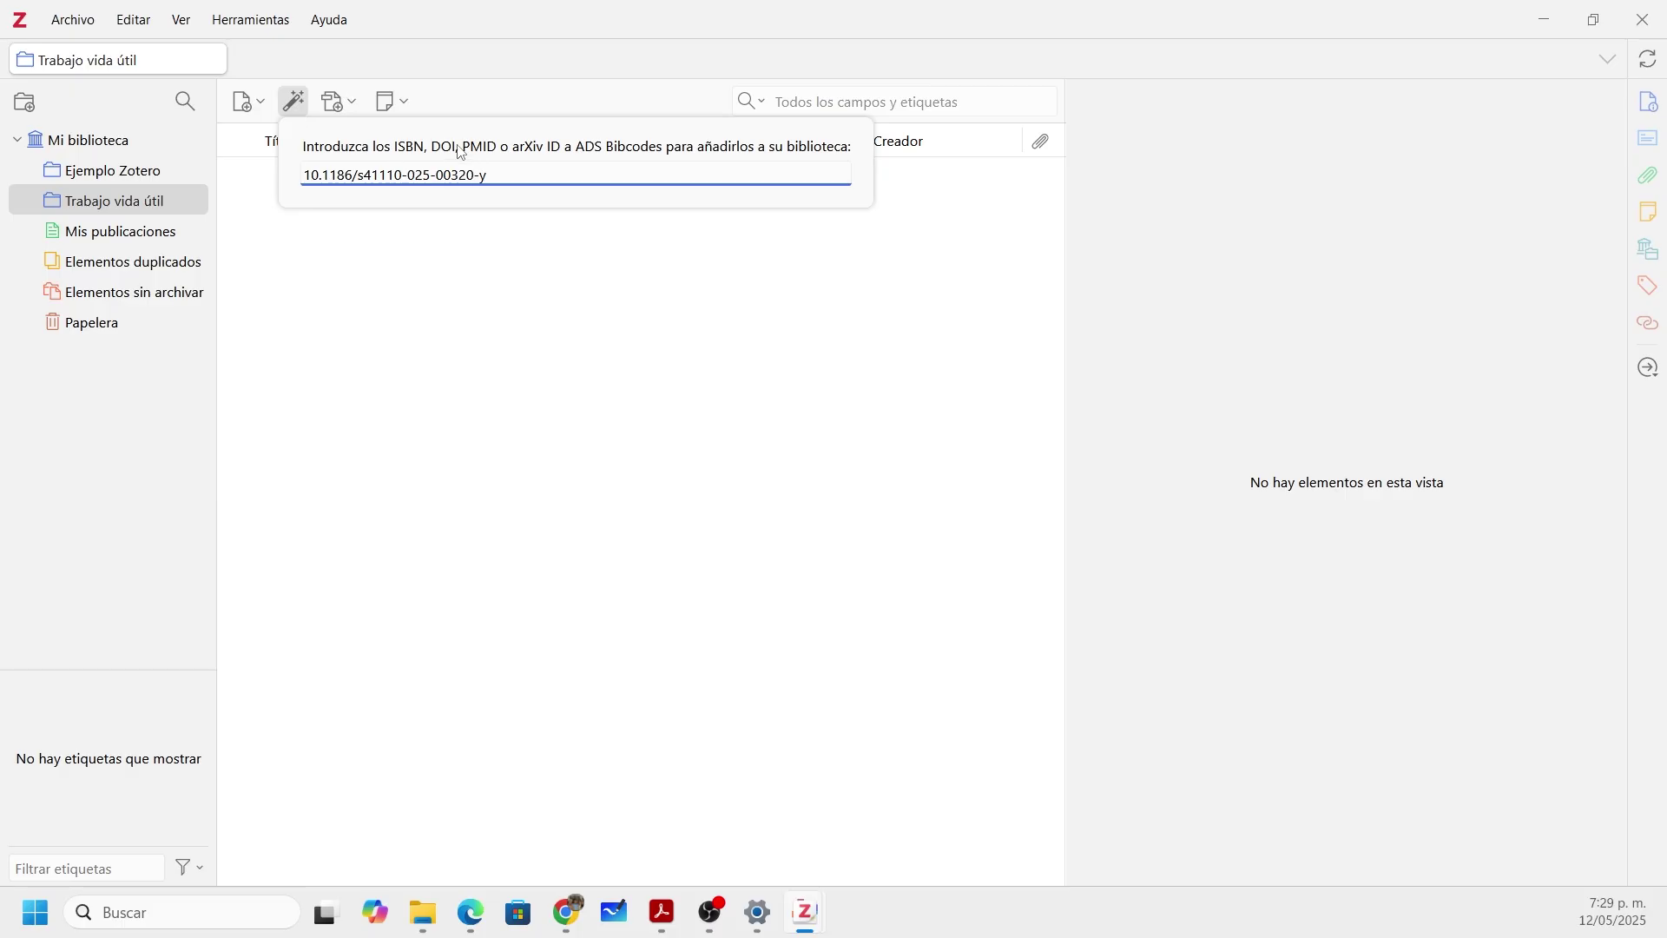
key("Return")
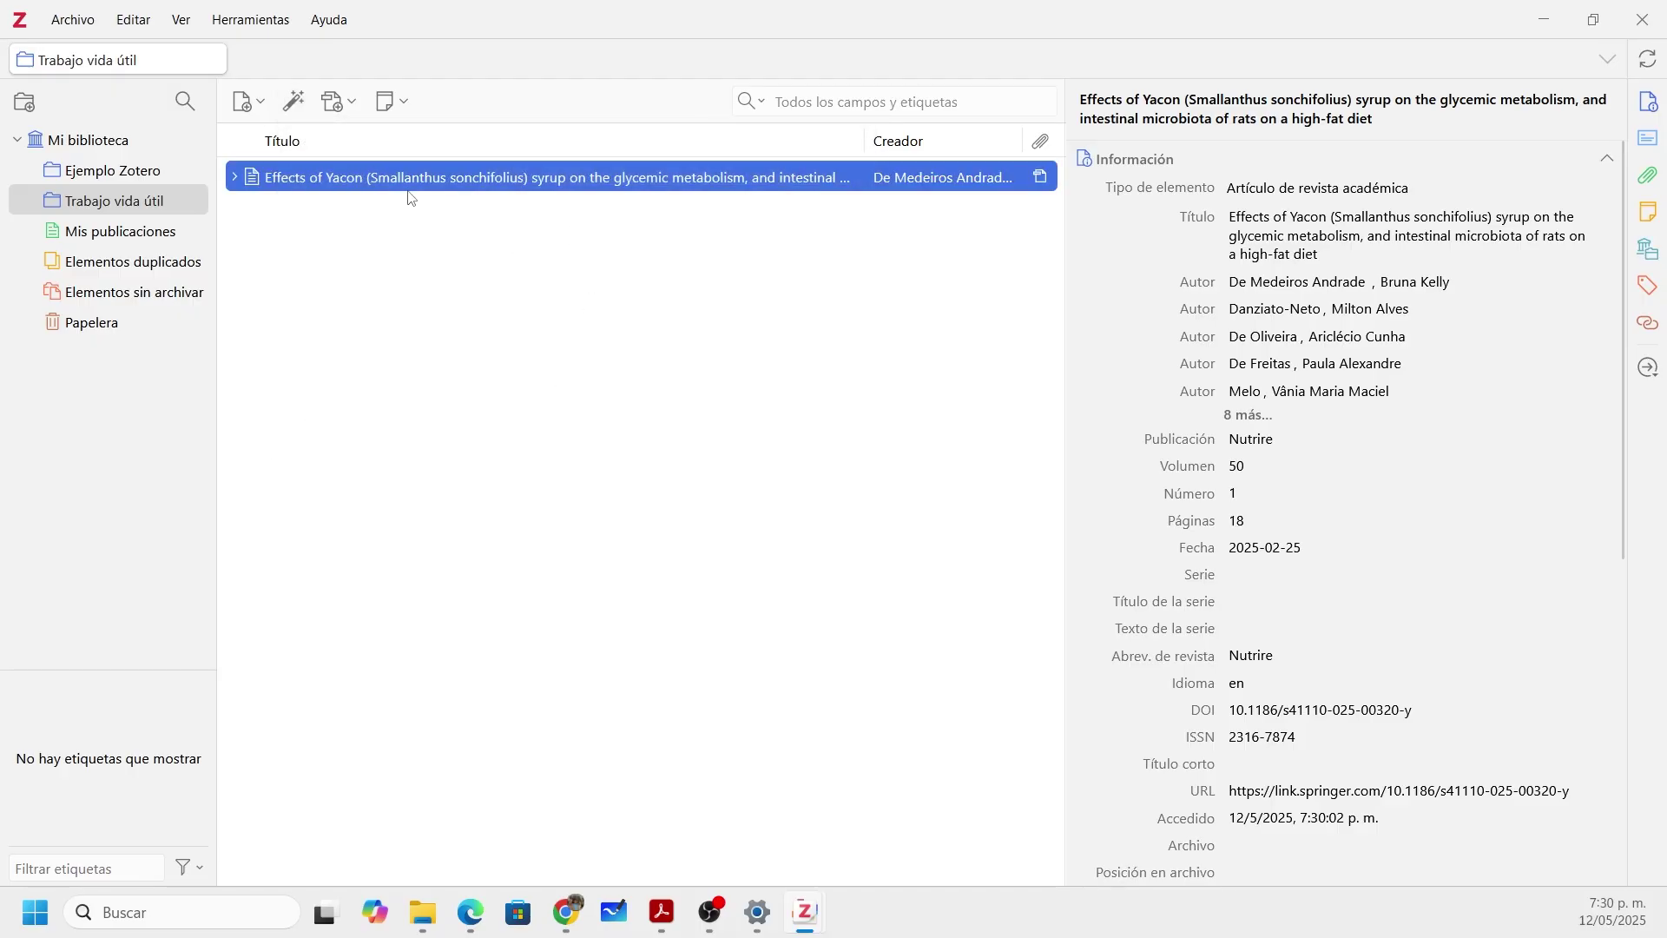
Step: Expand the new Yacon syrup article in the collection and open its Full Text PDF attachment
left_click(236, 178)
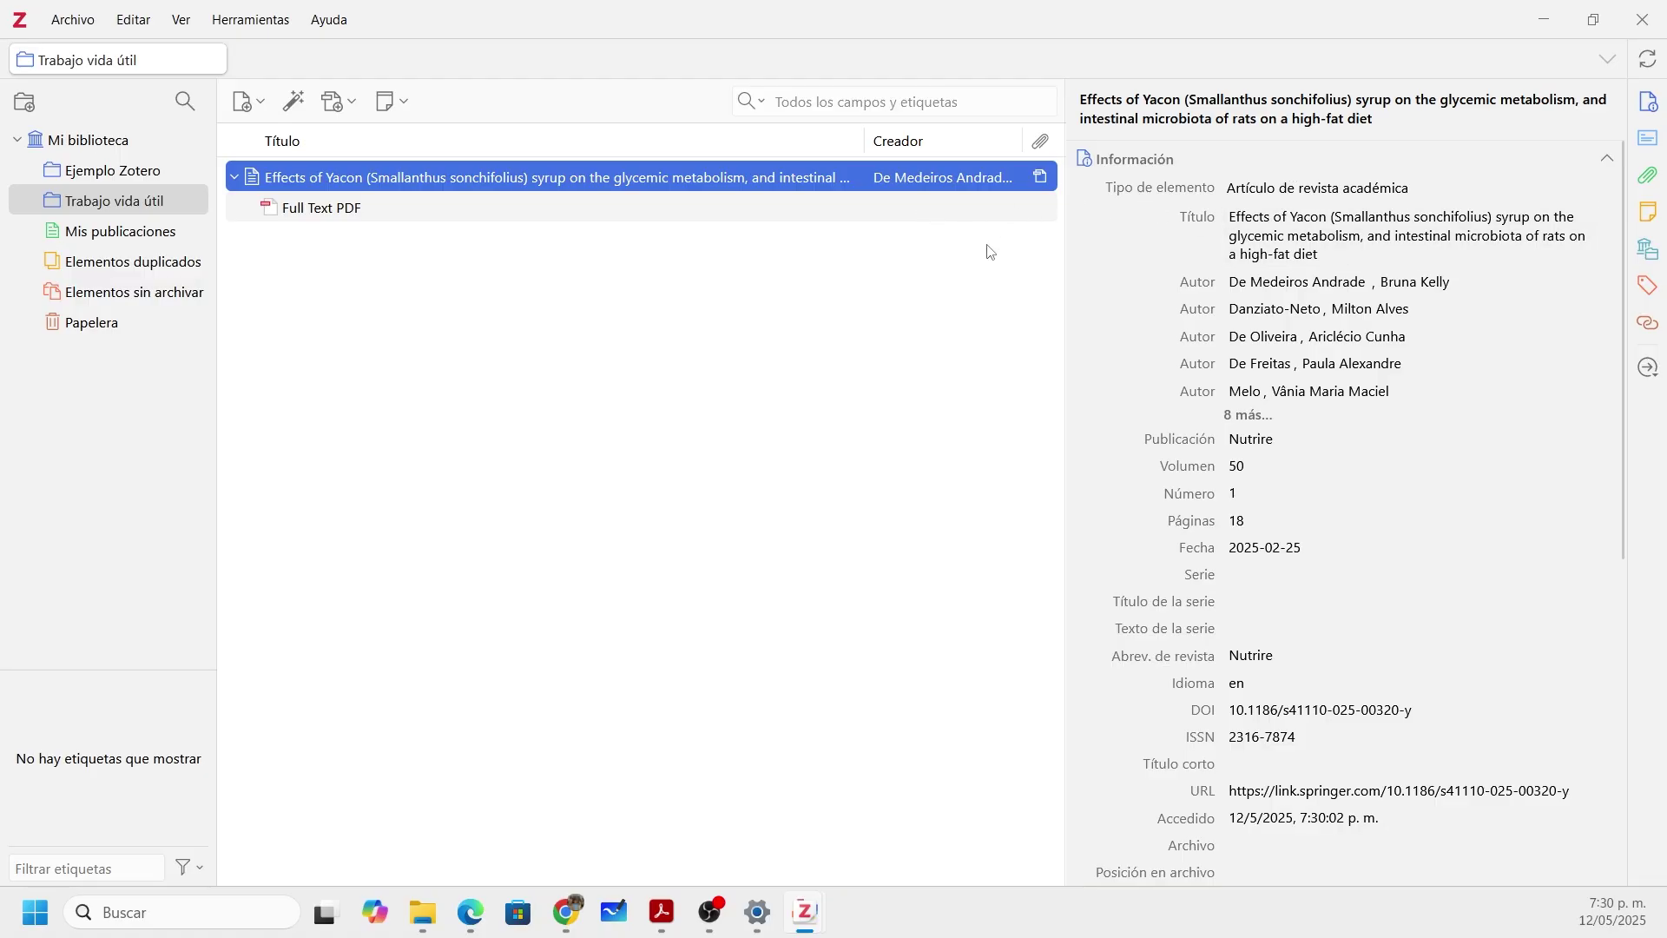
left_click(320, 212)
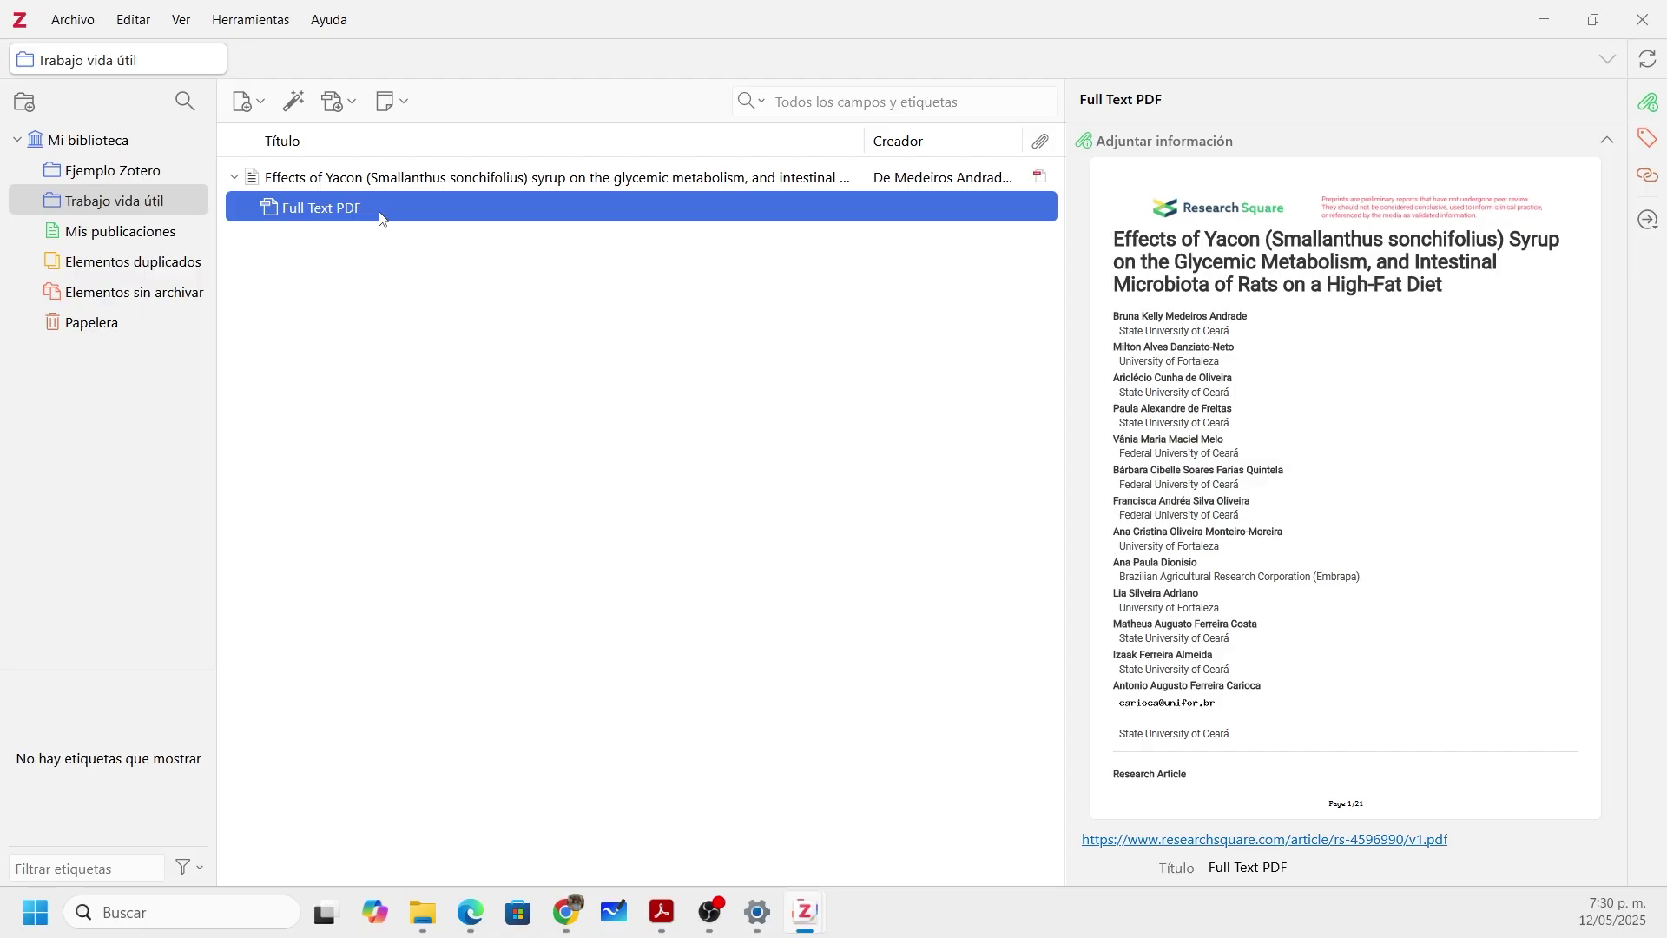
double_click(382, 219)
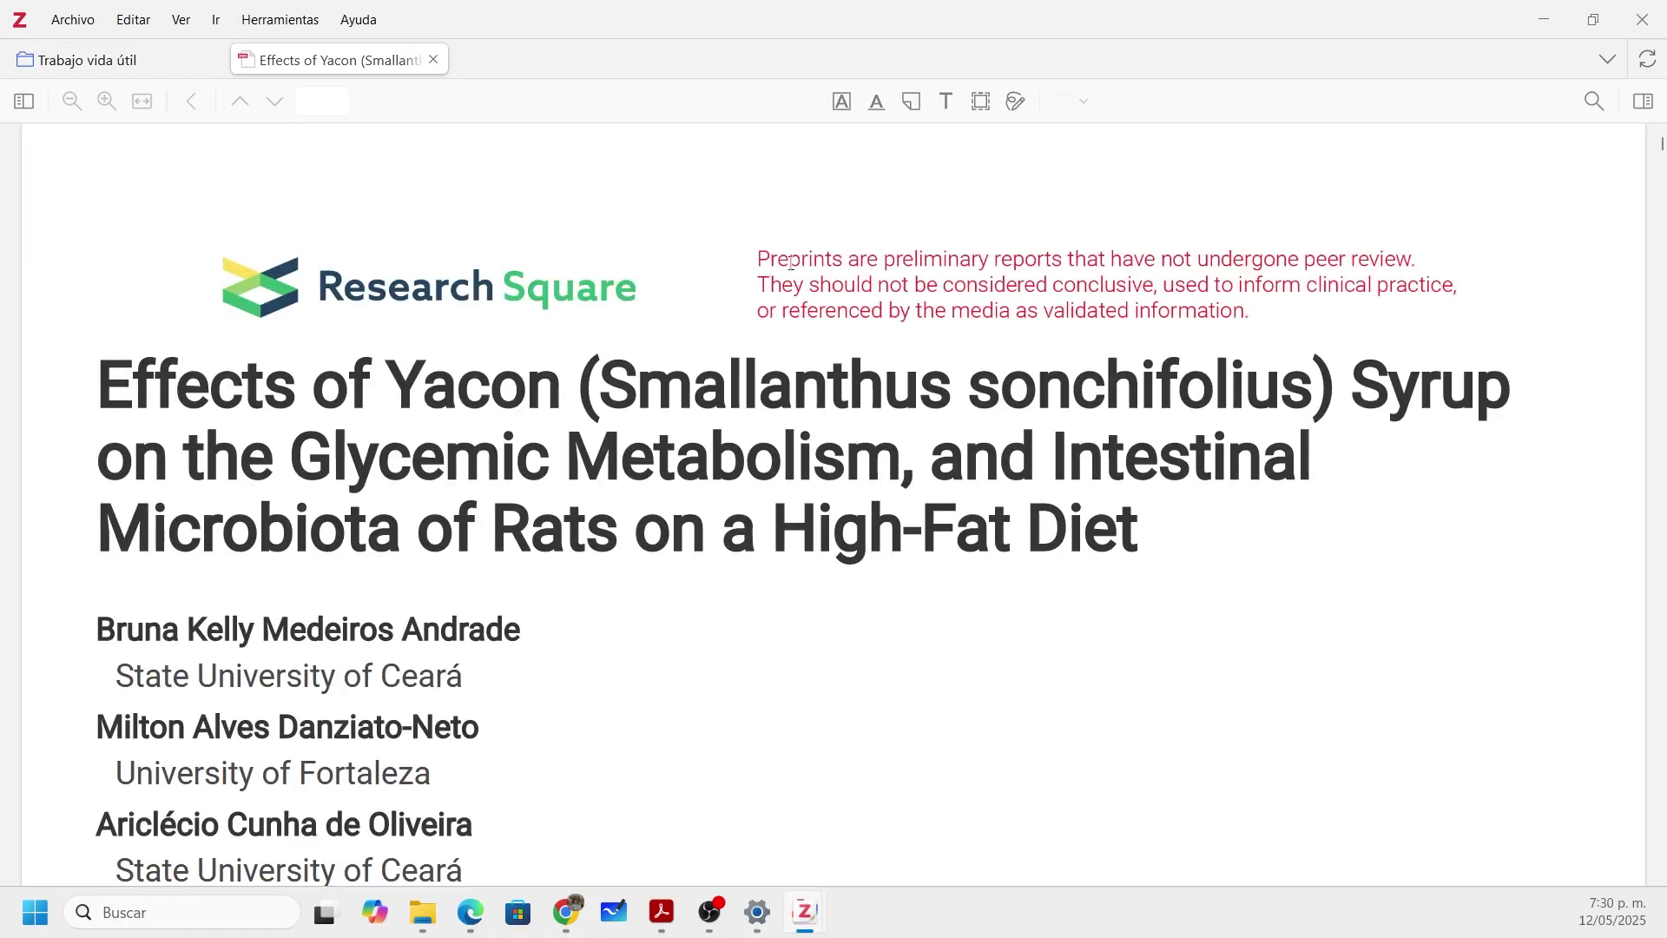
Step: Look through the attached Yacon PDF up to its figures, go back to its first page, and return to the Trabajo vida útil collection
scroll(827, 458, "down", 5)
scroll(826, 458, "down", 15)
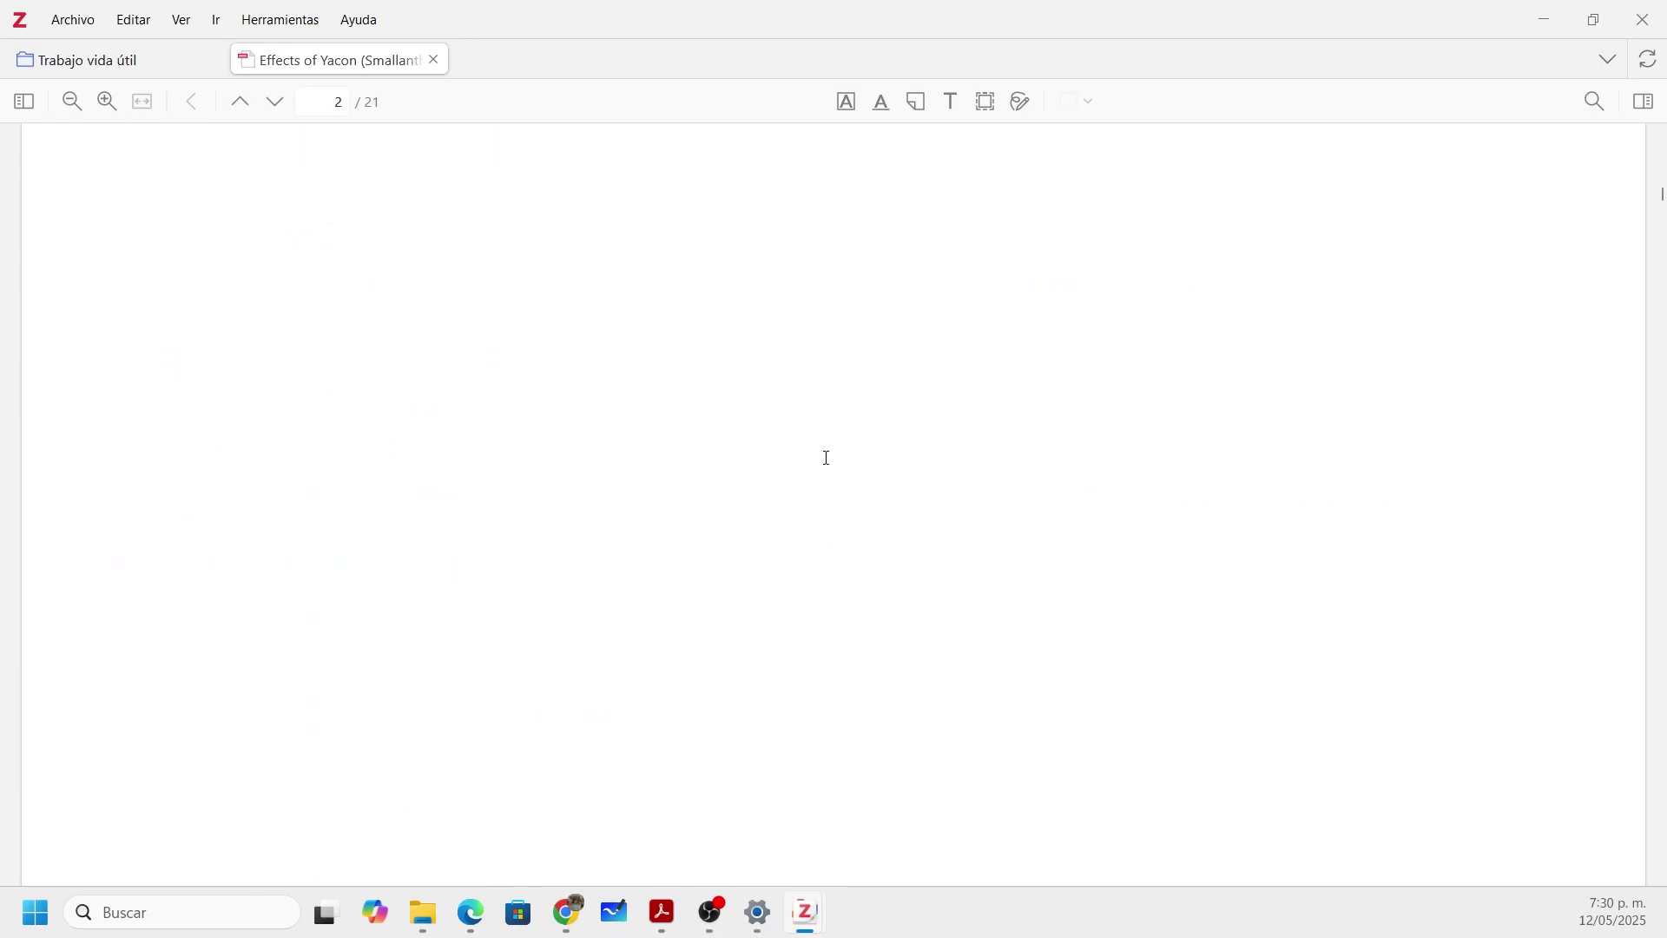
scroll(822, 458, "down", 15)
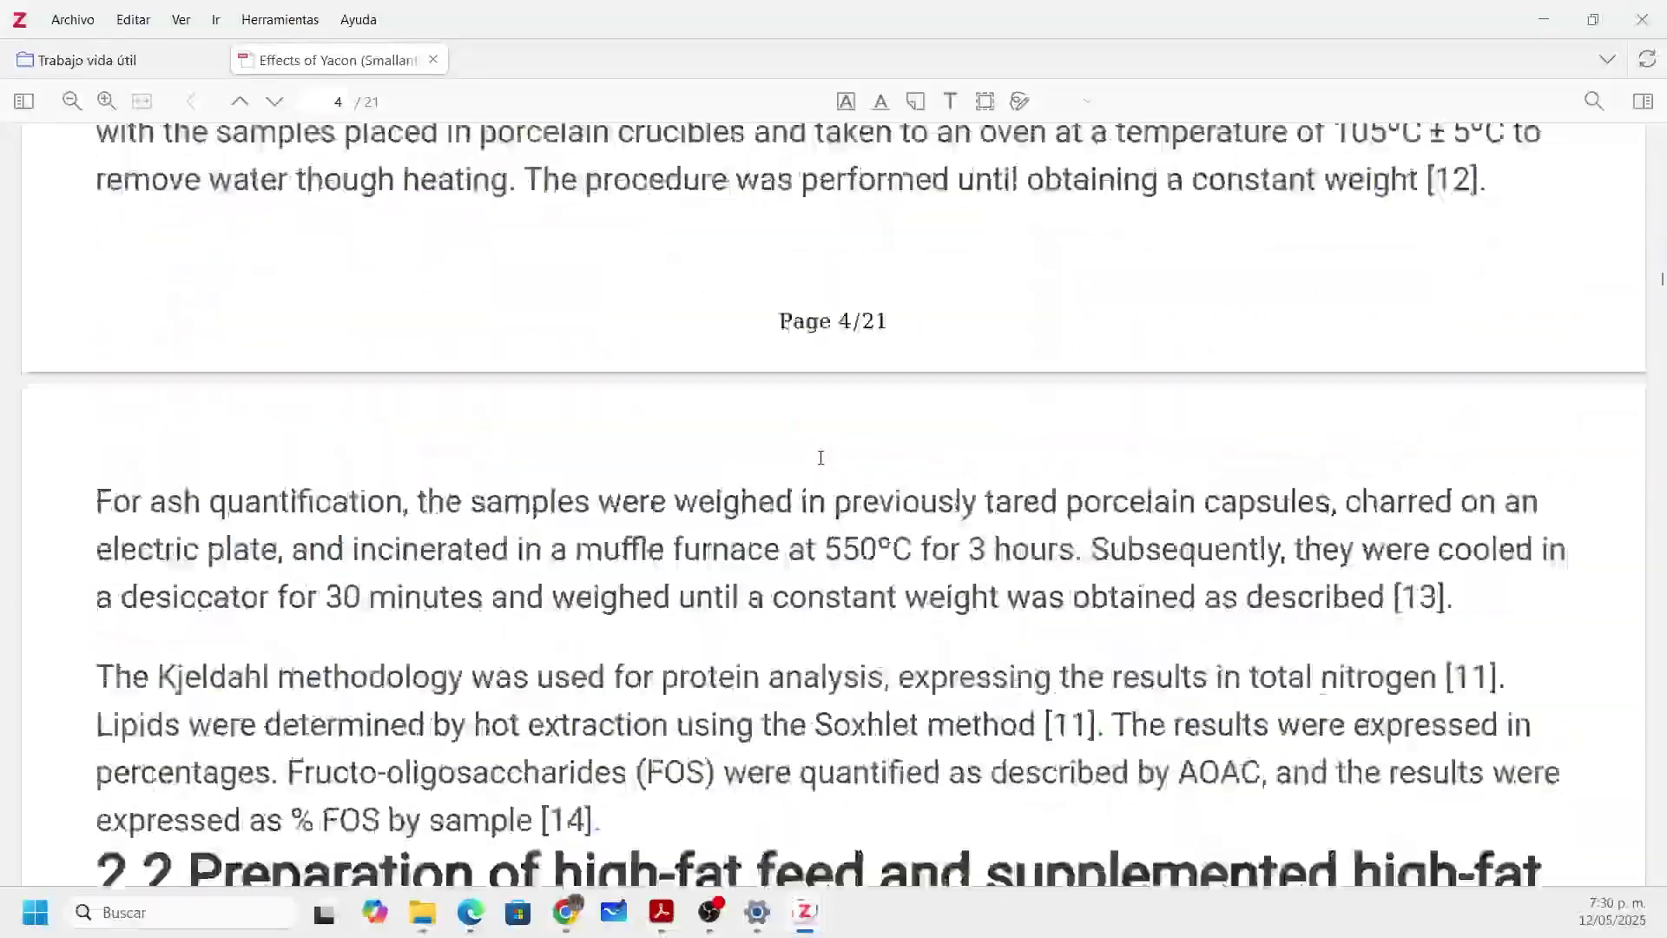
scroll(819, 458, "down", 20)
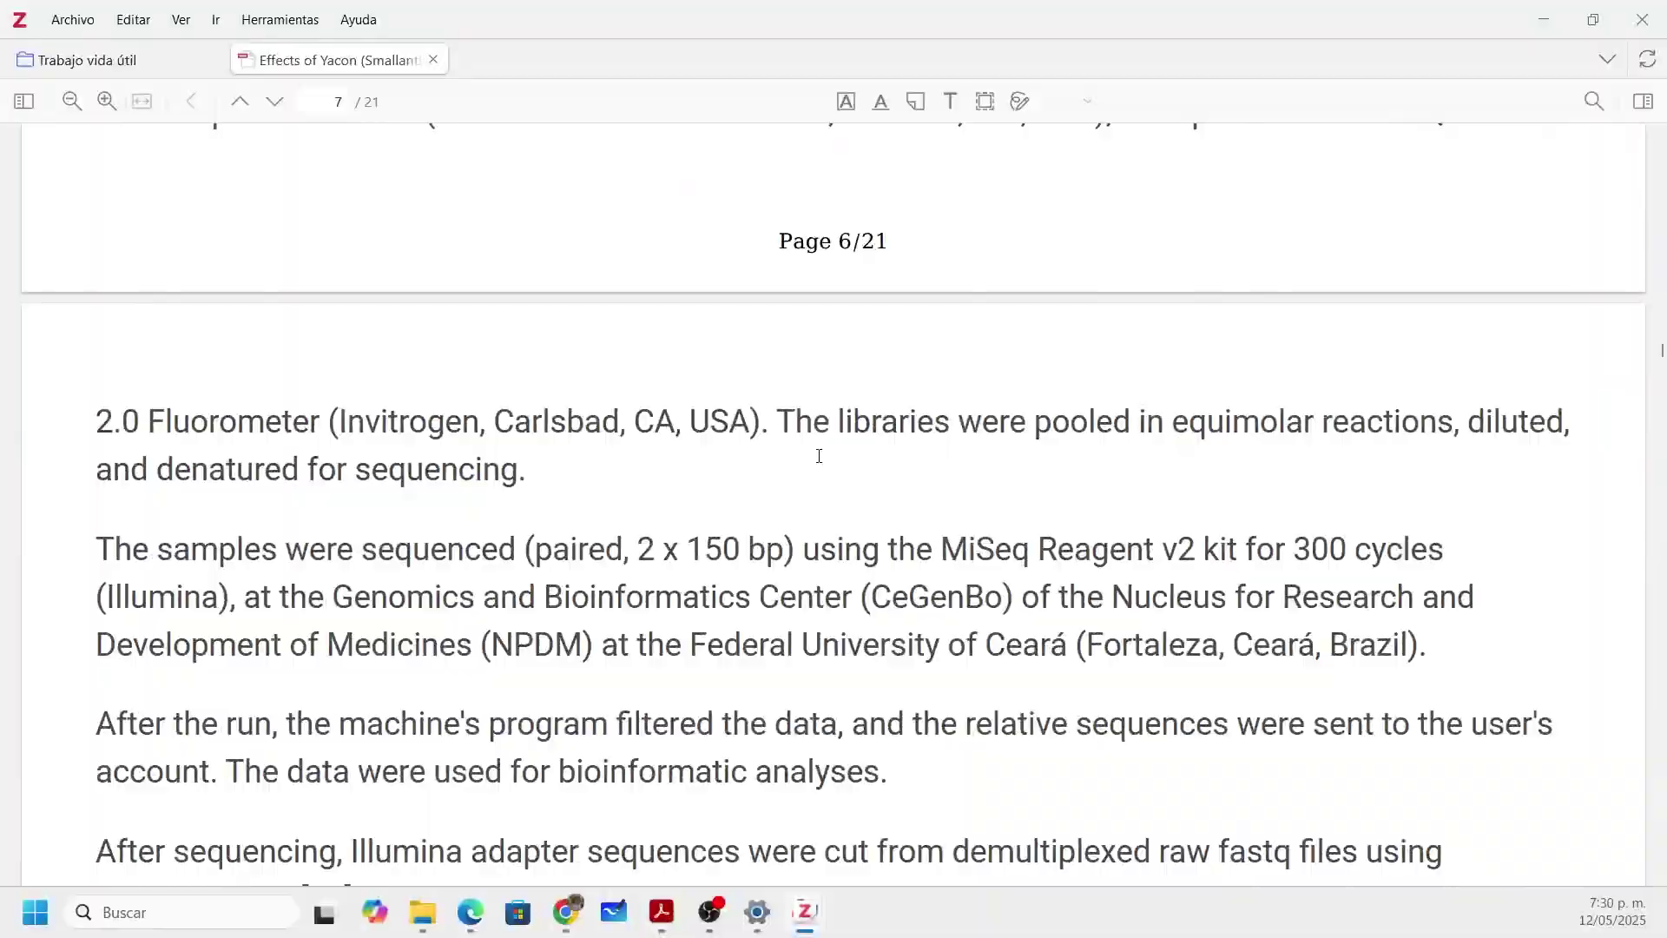
scroll(817, 453, "down", 20)
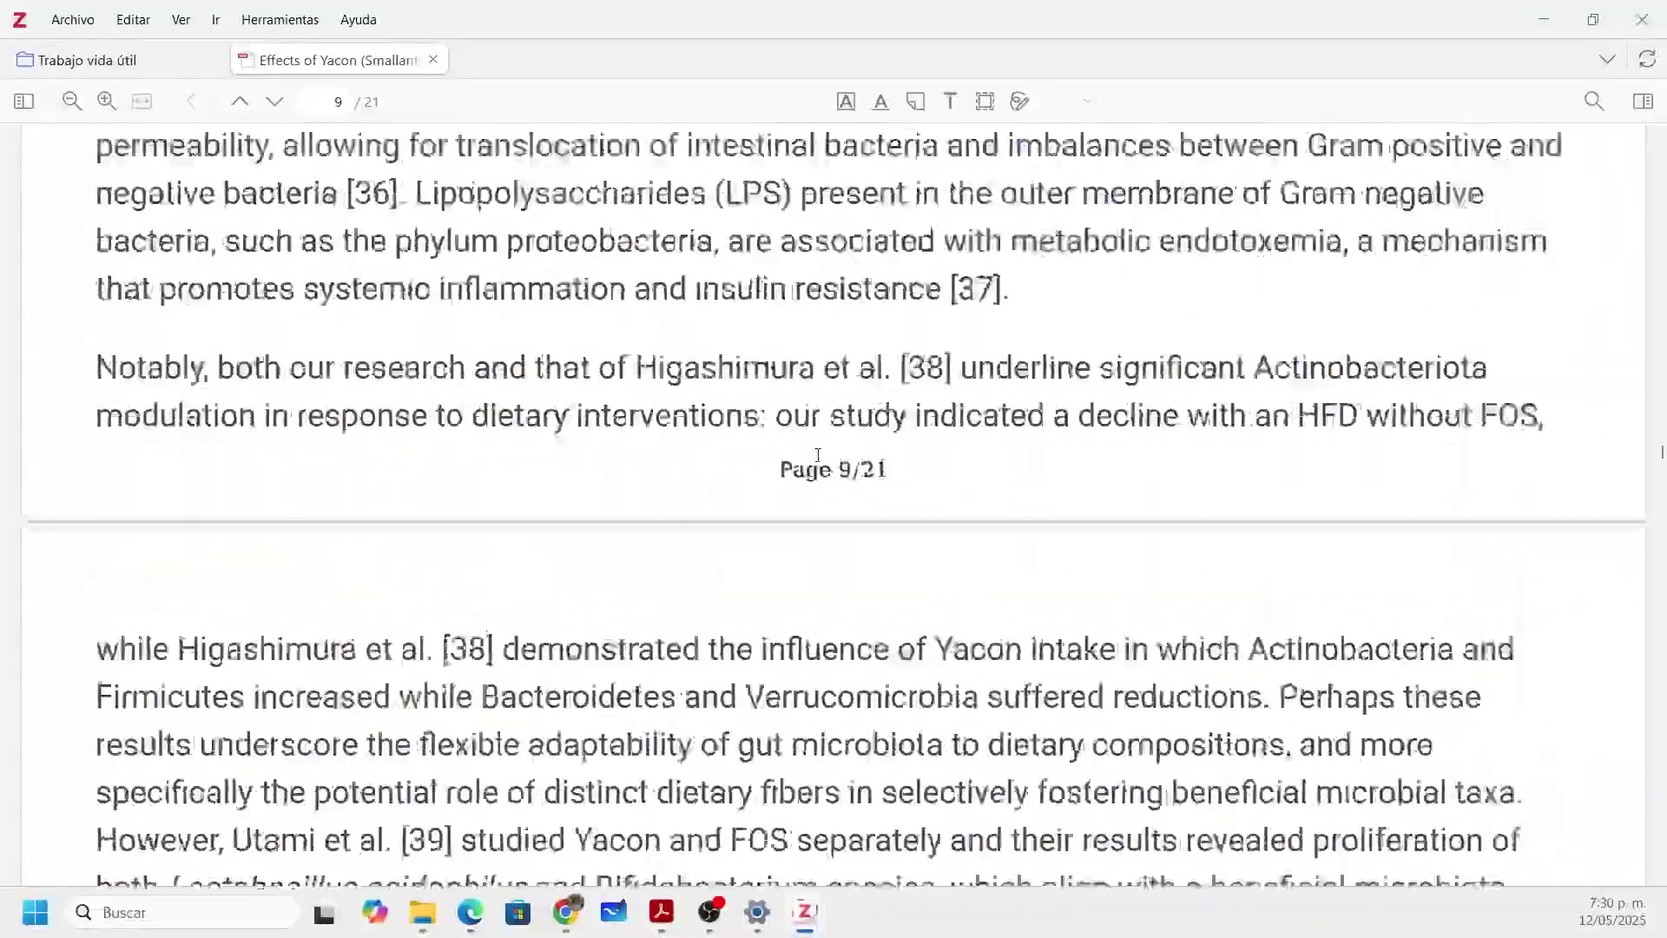
scroll(817, 453, "down", 20)
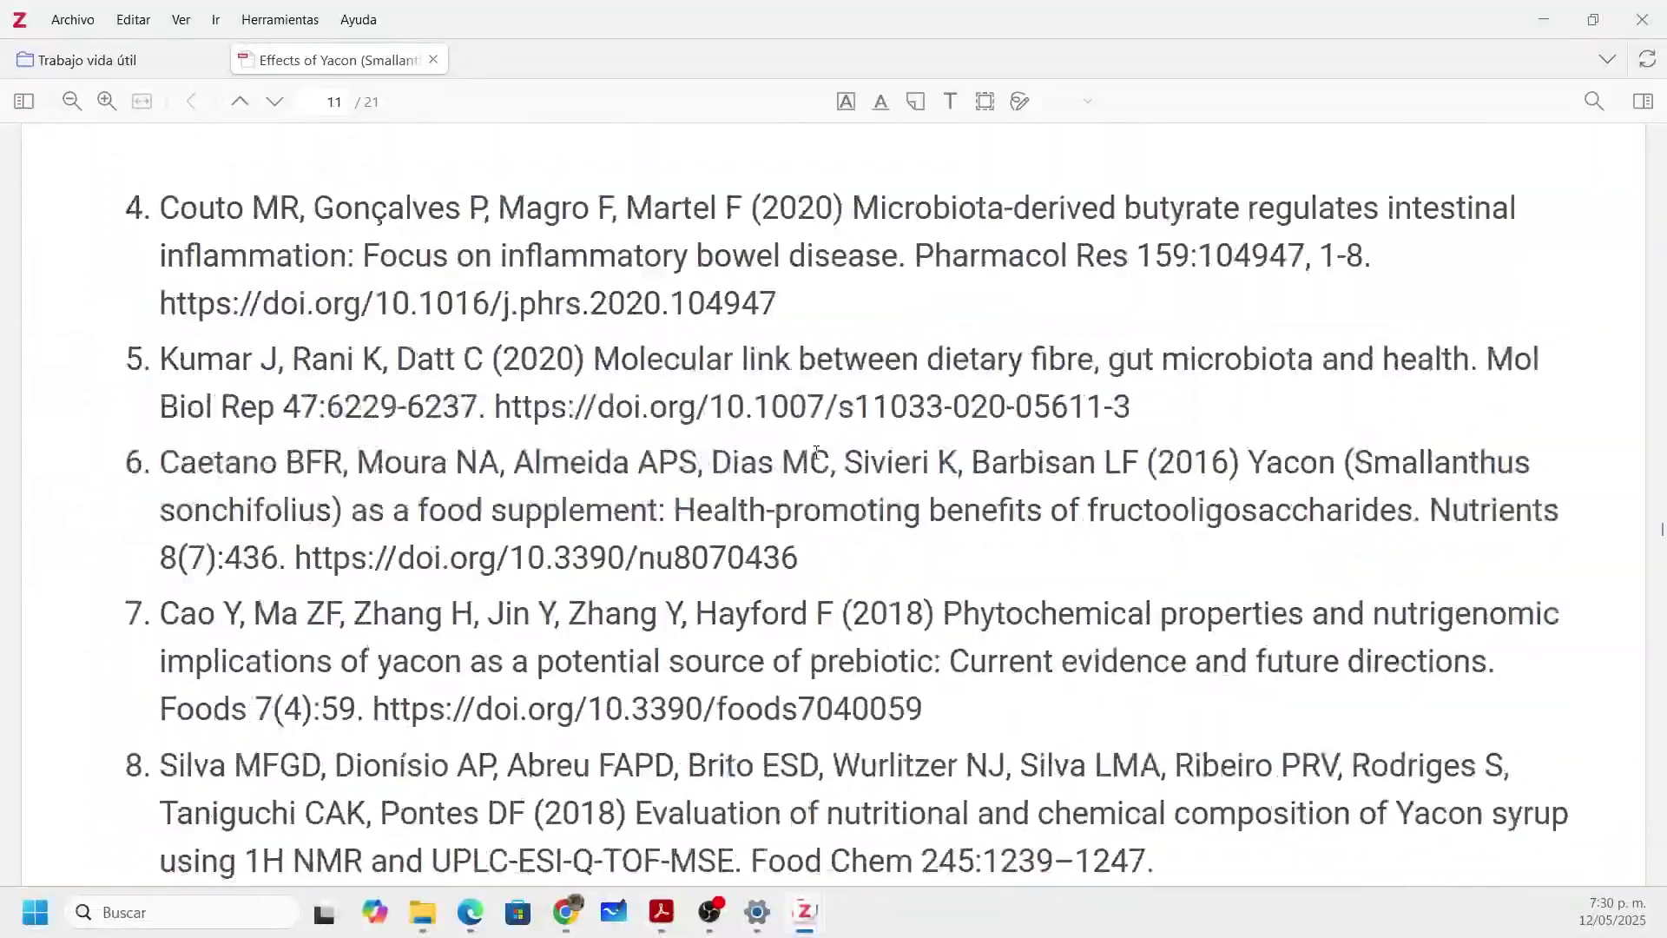
scroll(816, 452, "down", 20)
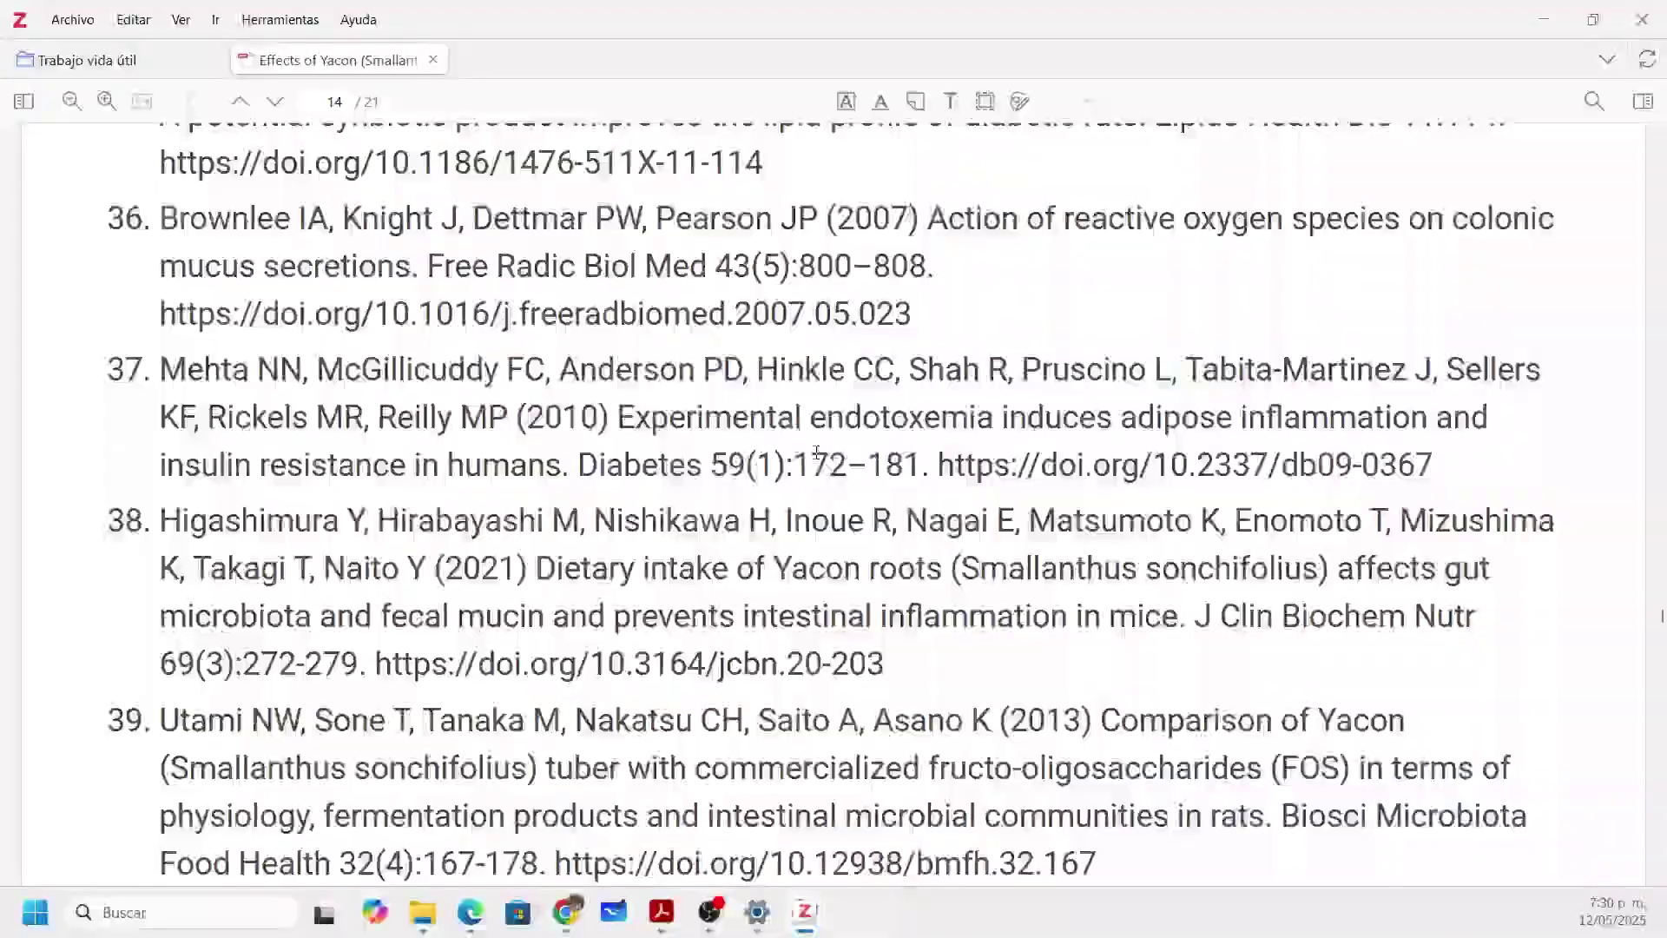
scroll(816, 453, "down", 20)
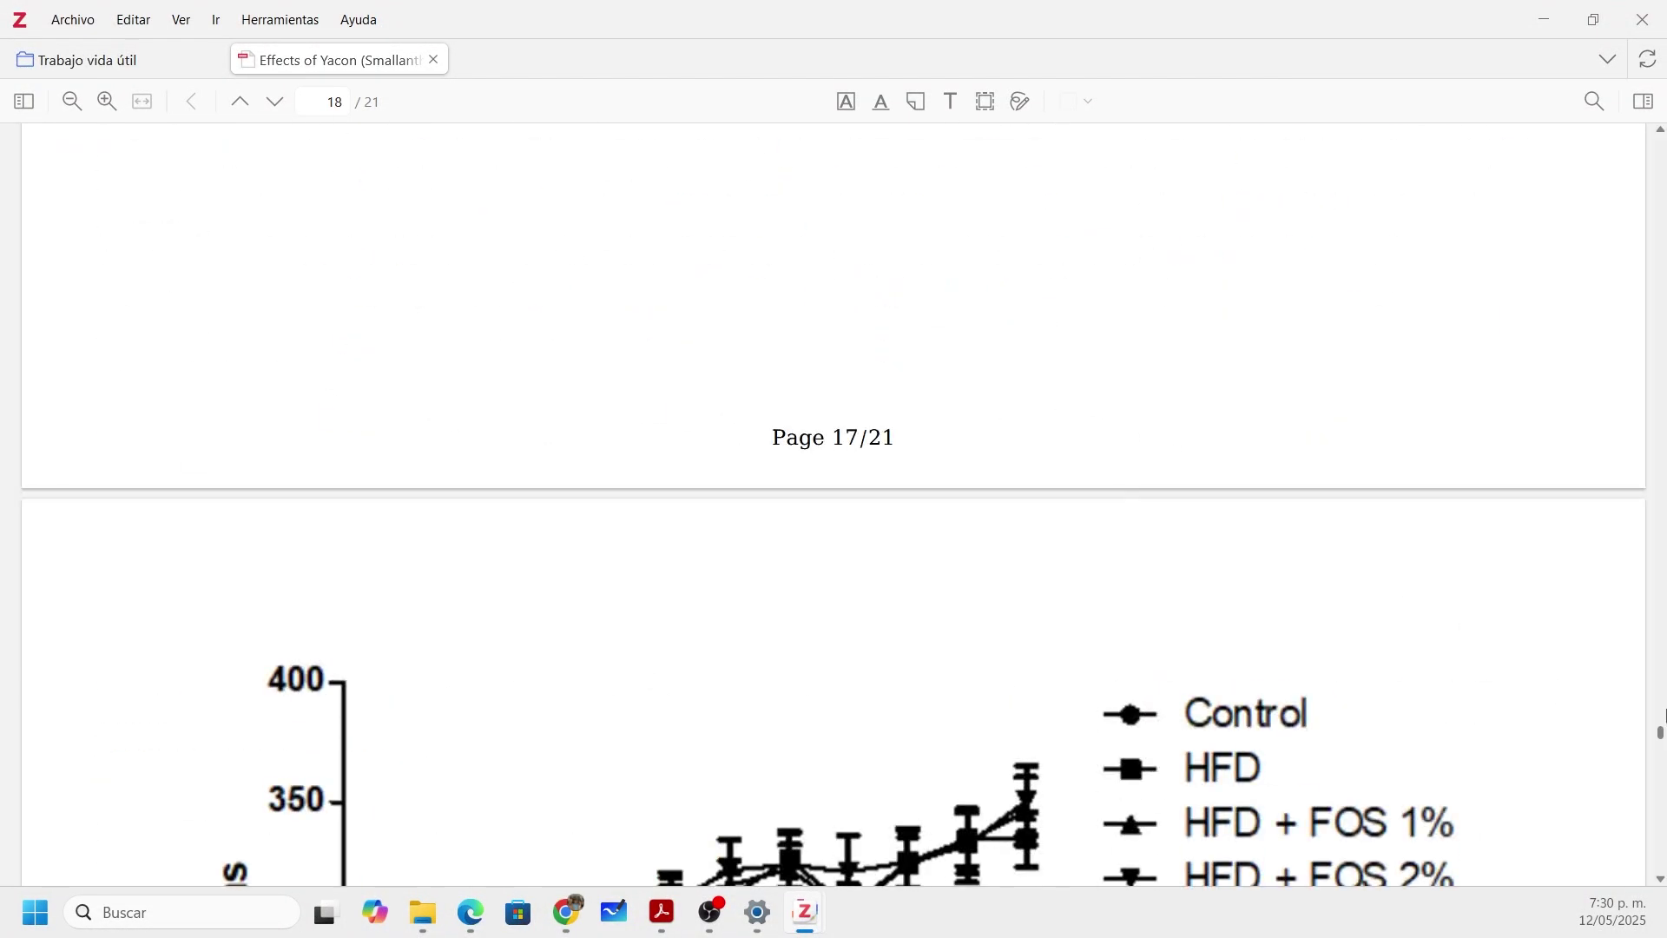
left_click(1662, 716)
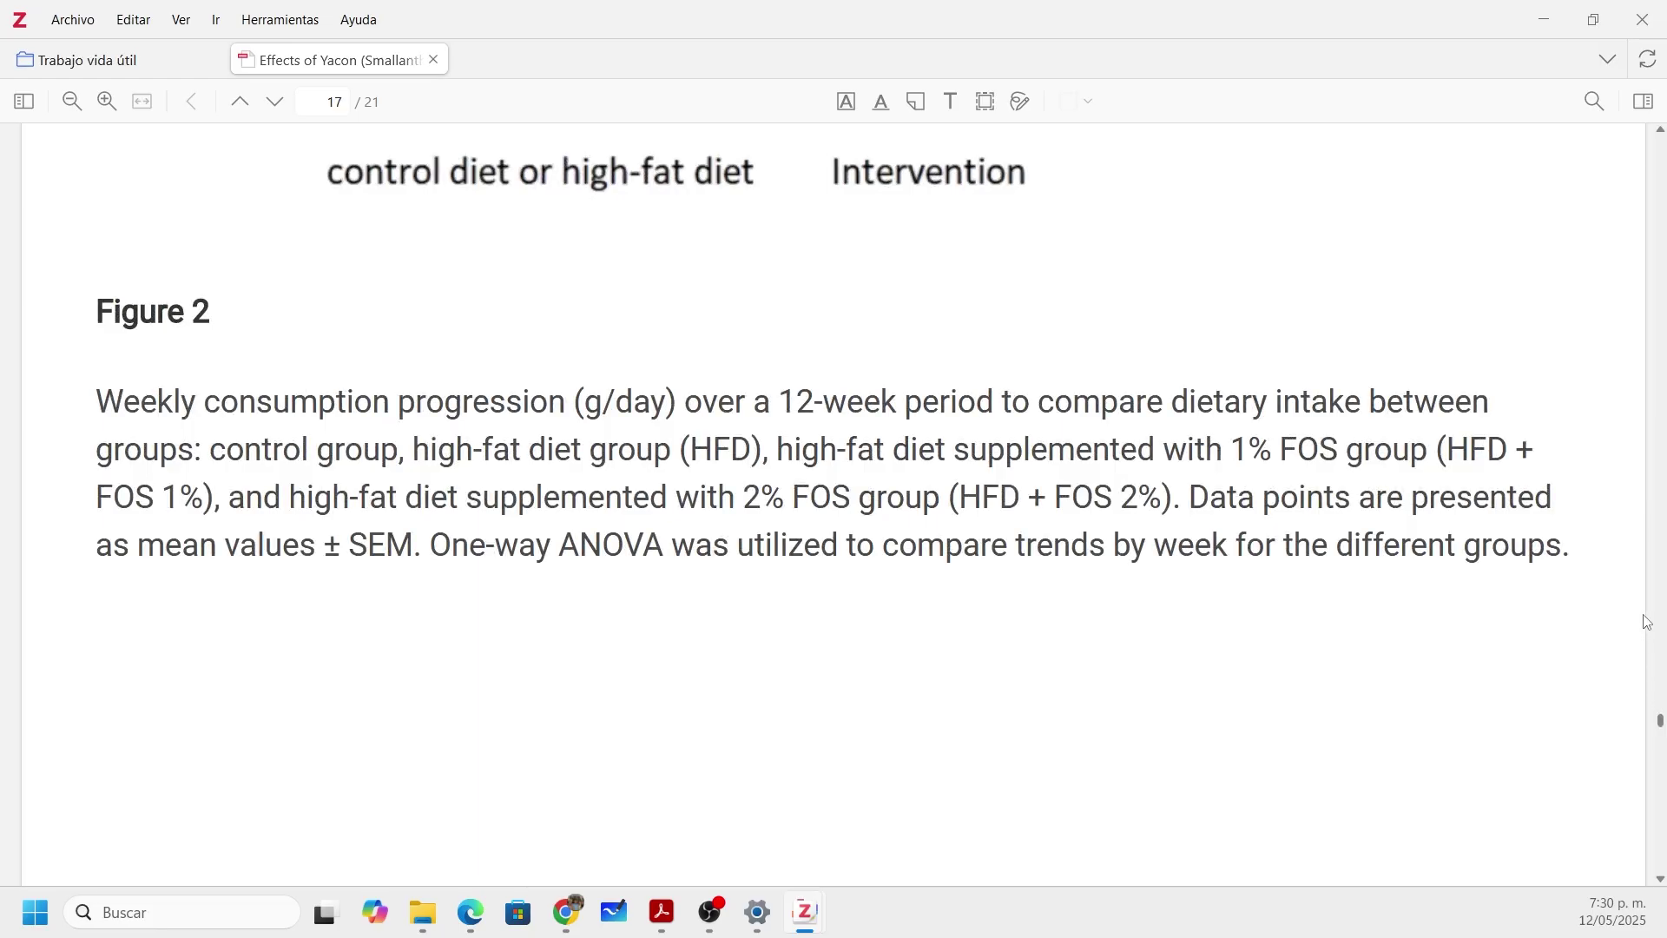
left_click_drag(1661, 721, 1622, 147)
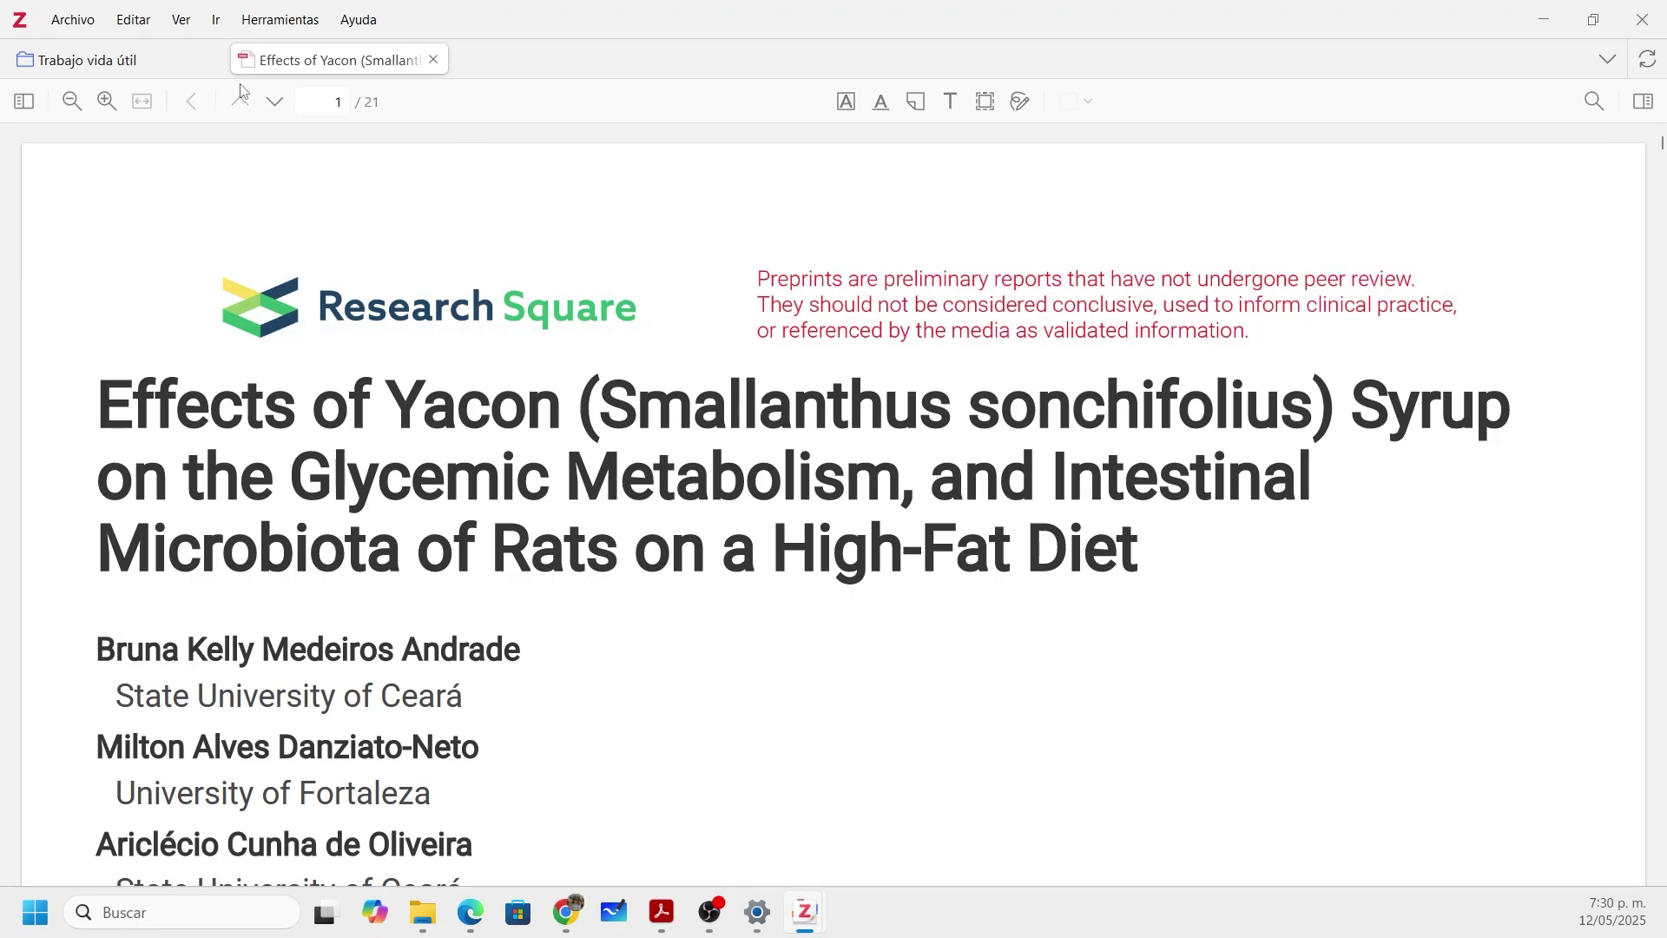
left_click(118, 66)
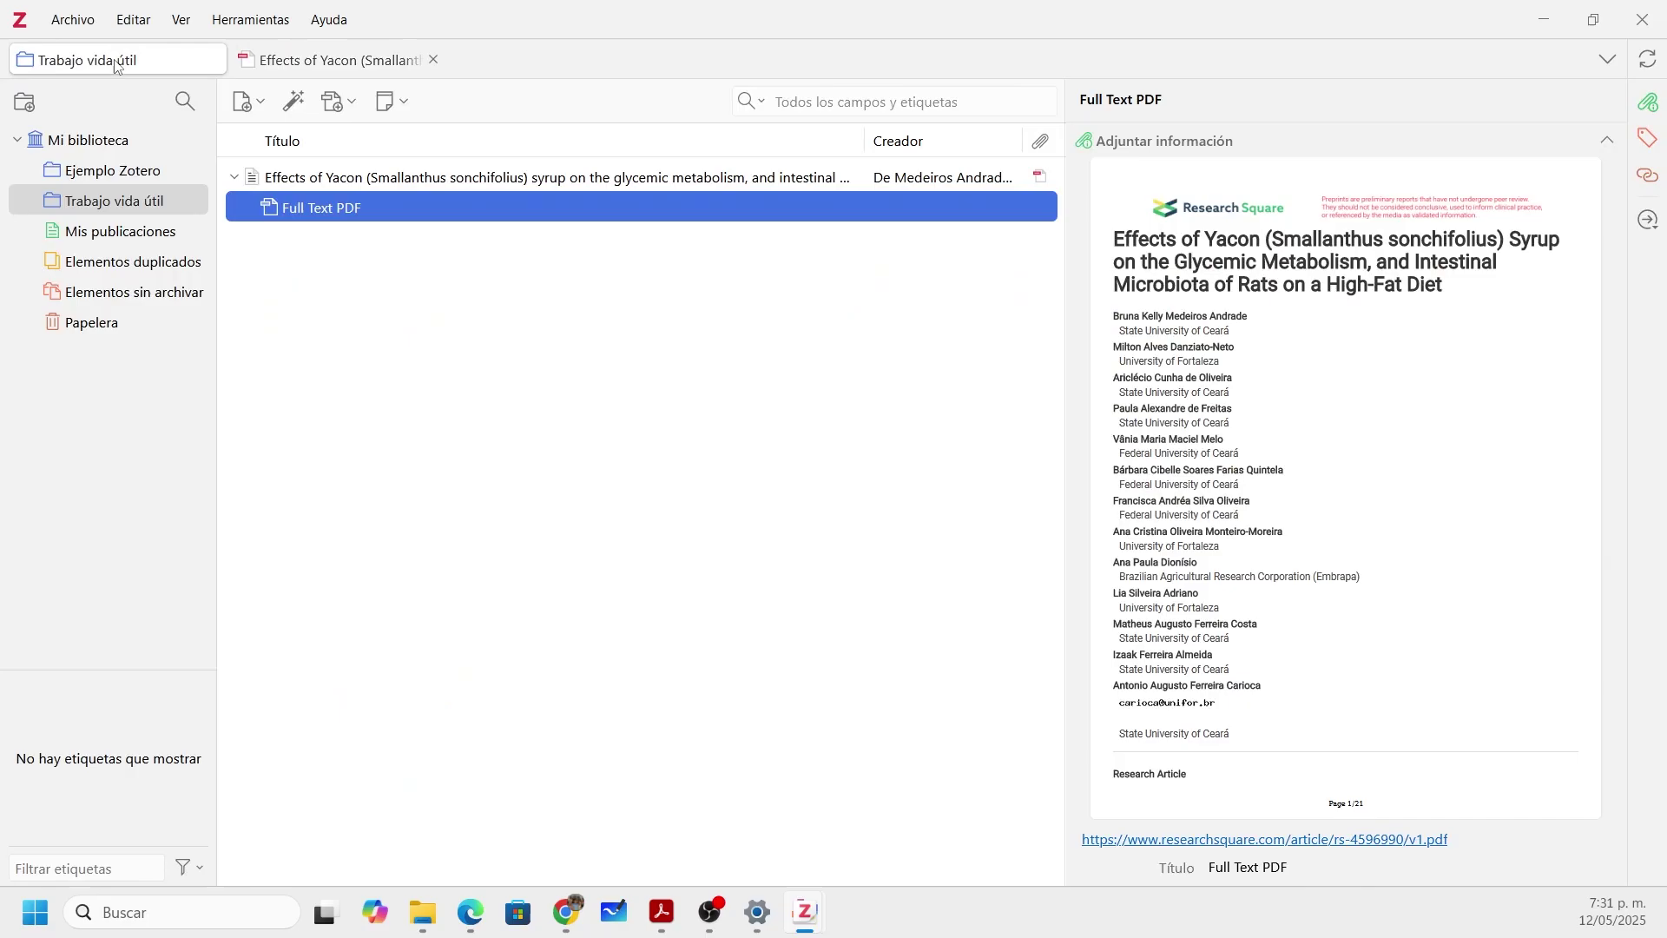
Step: Open the Zotero settings and look over the available interface languages without changing the selection
left_click(143, 25)
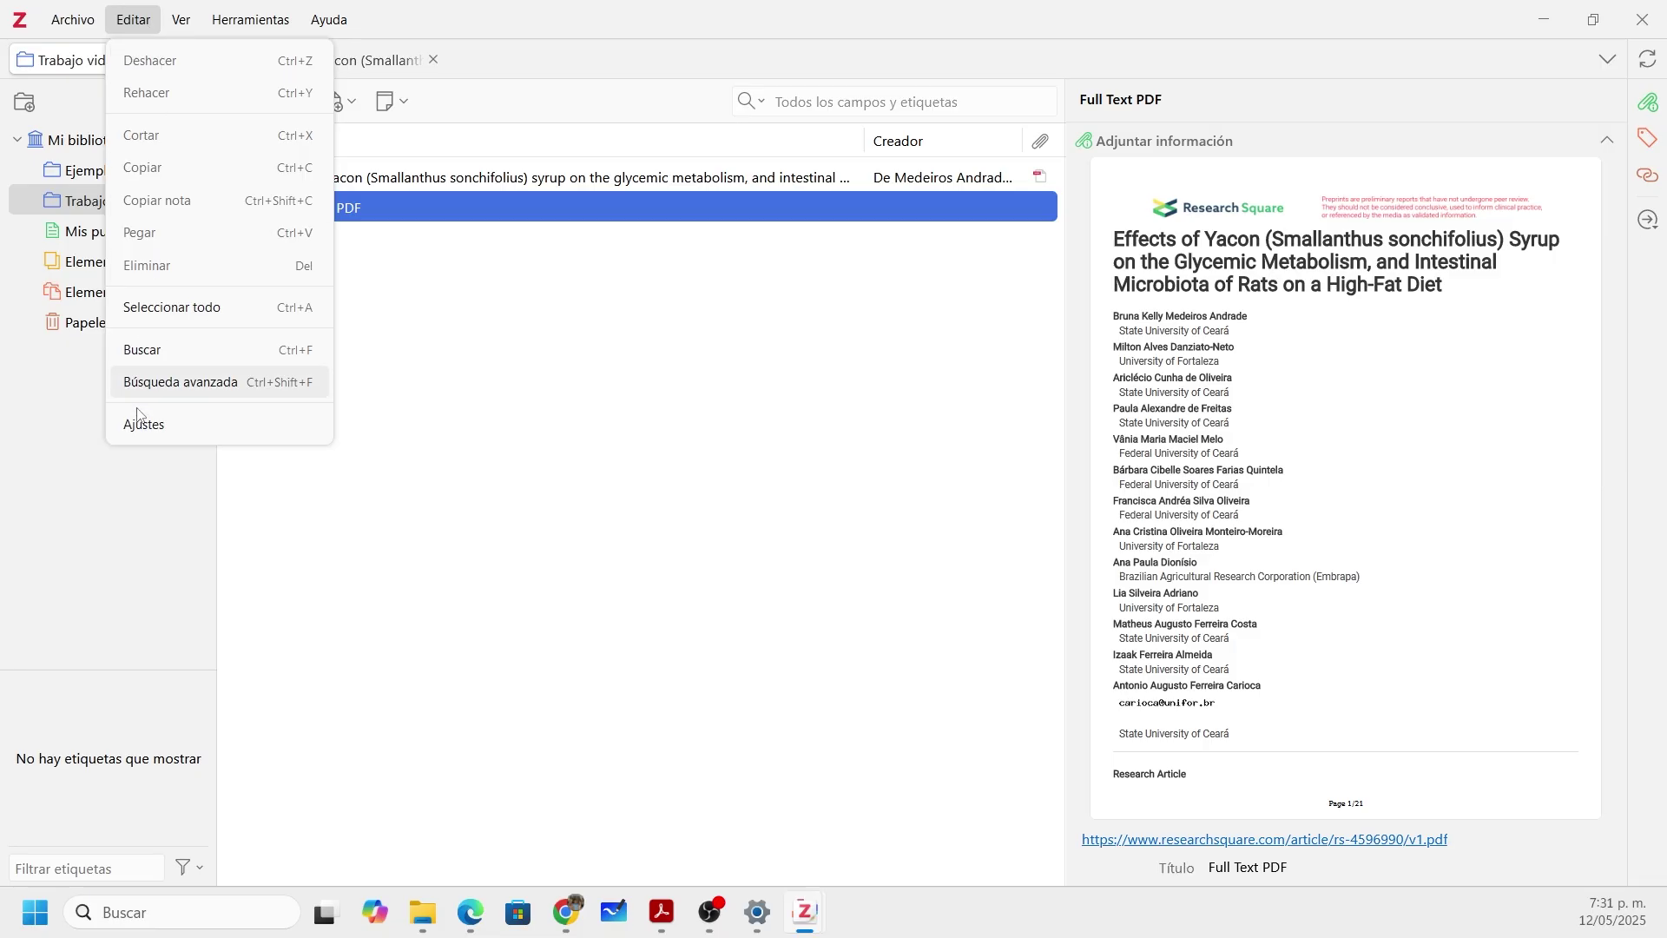
left_click(192, 424)
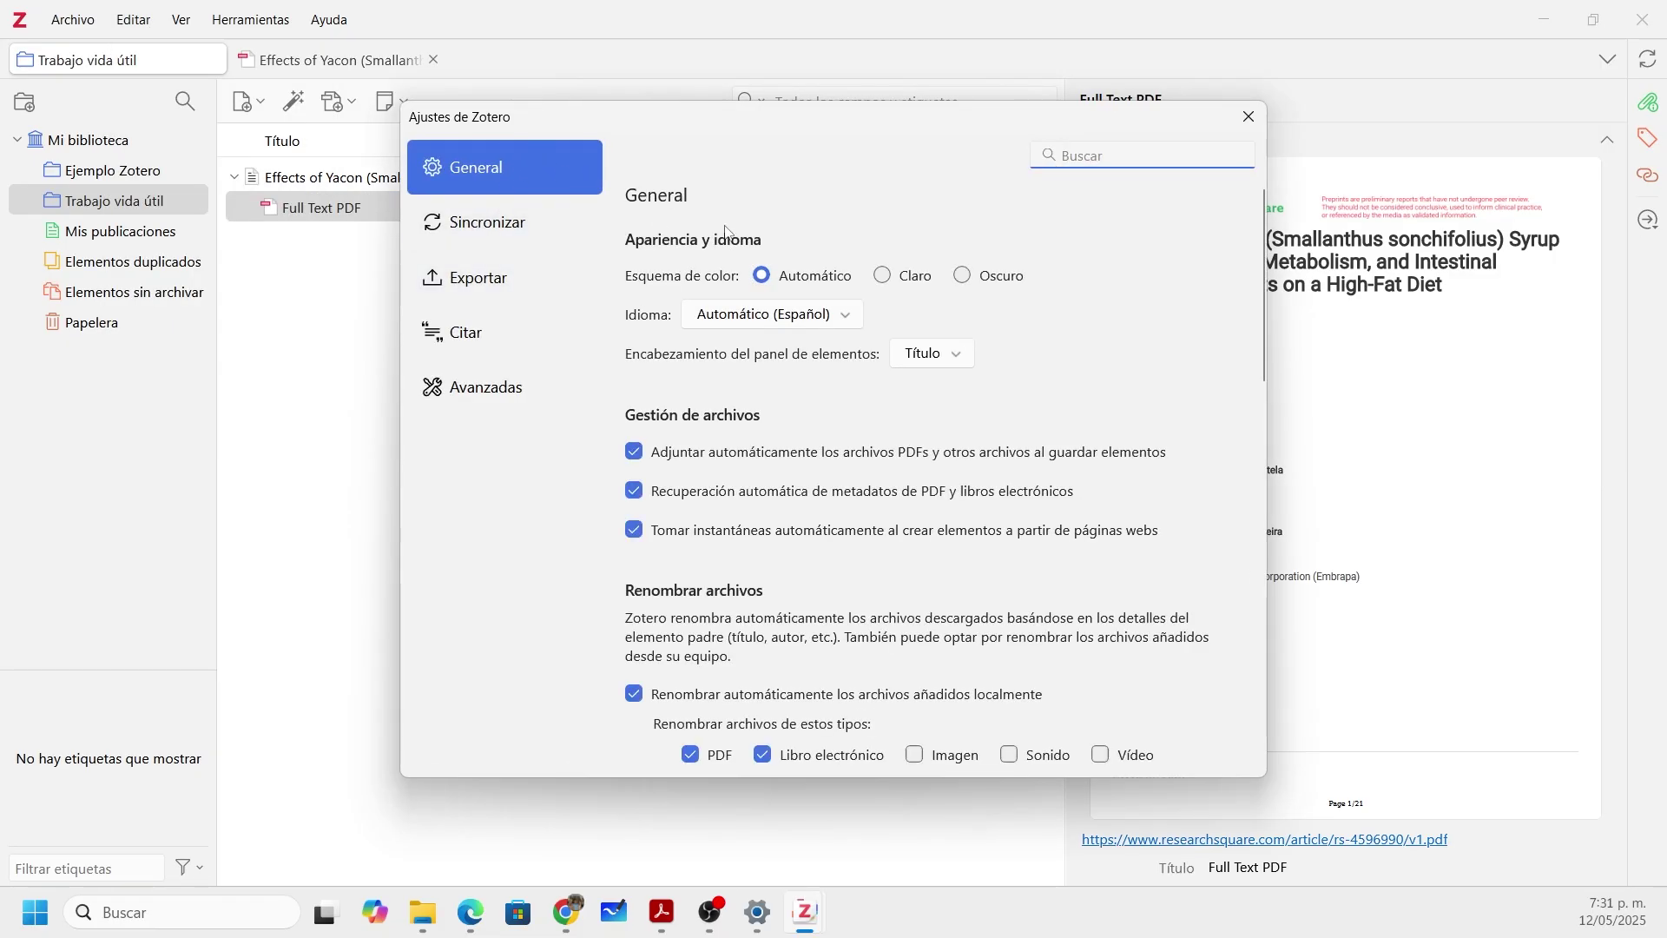
left_click(827, 326)
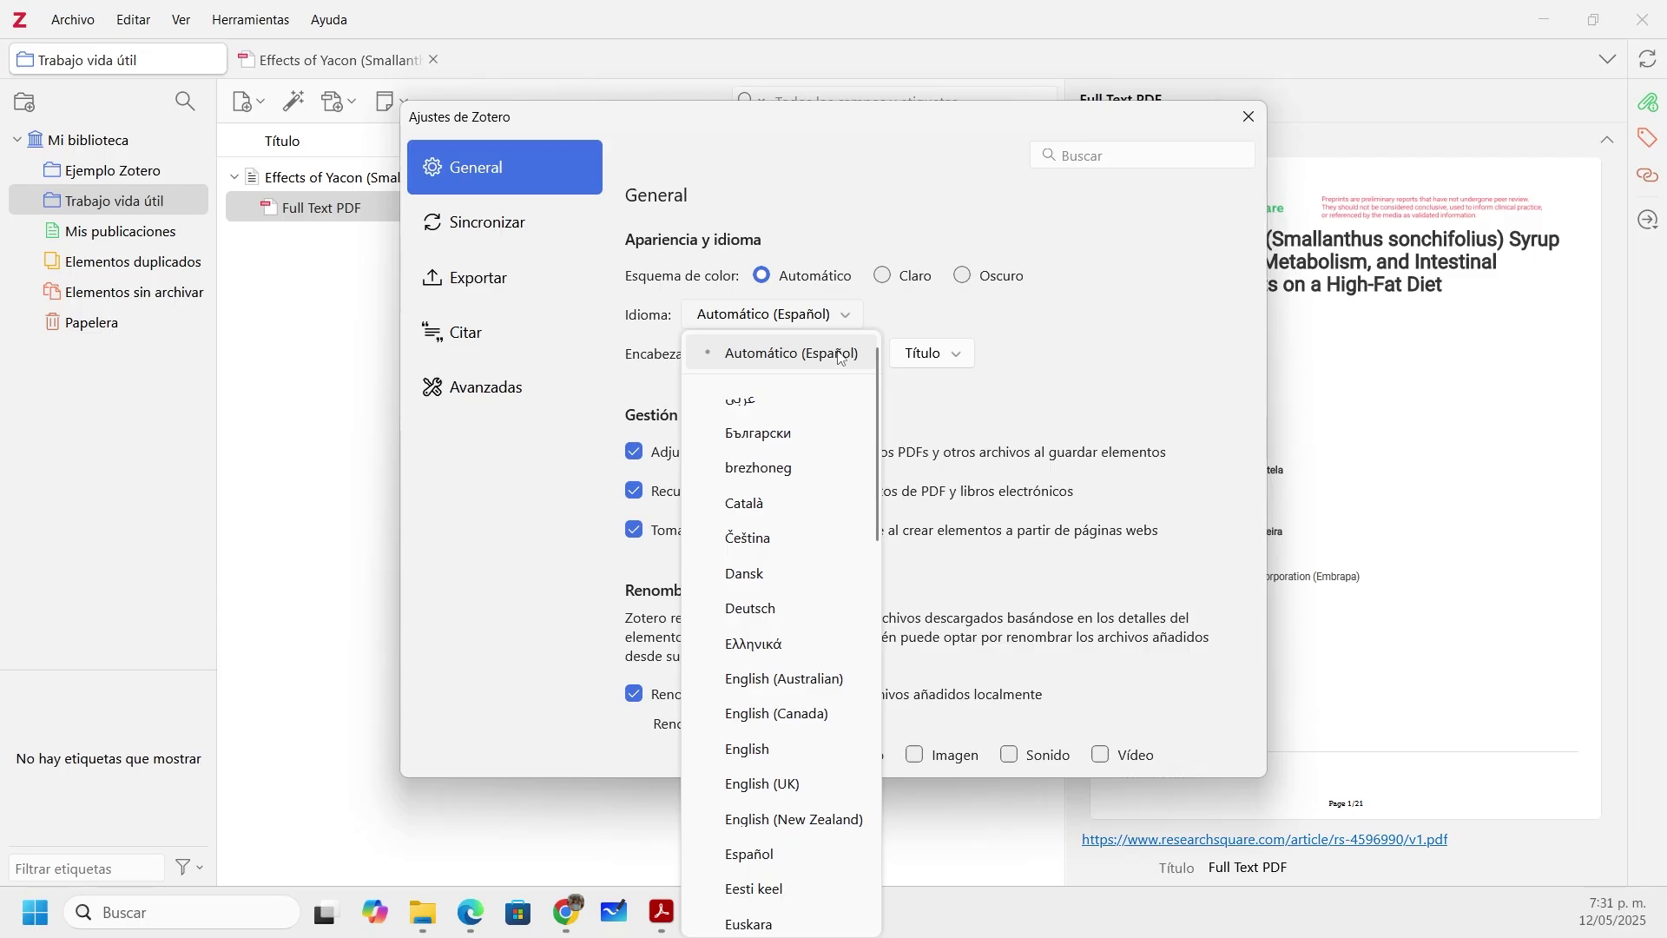
left_click(1157, 345)
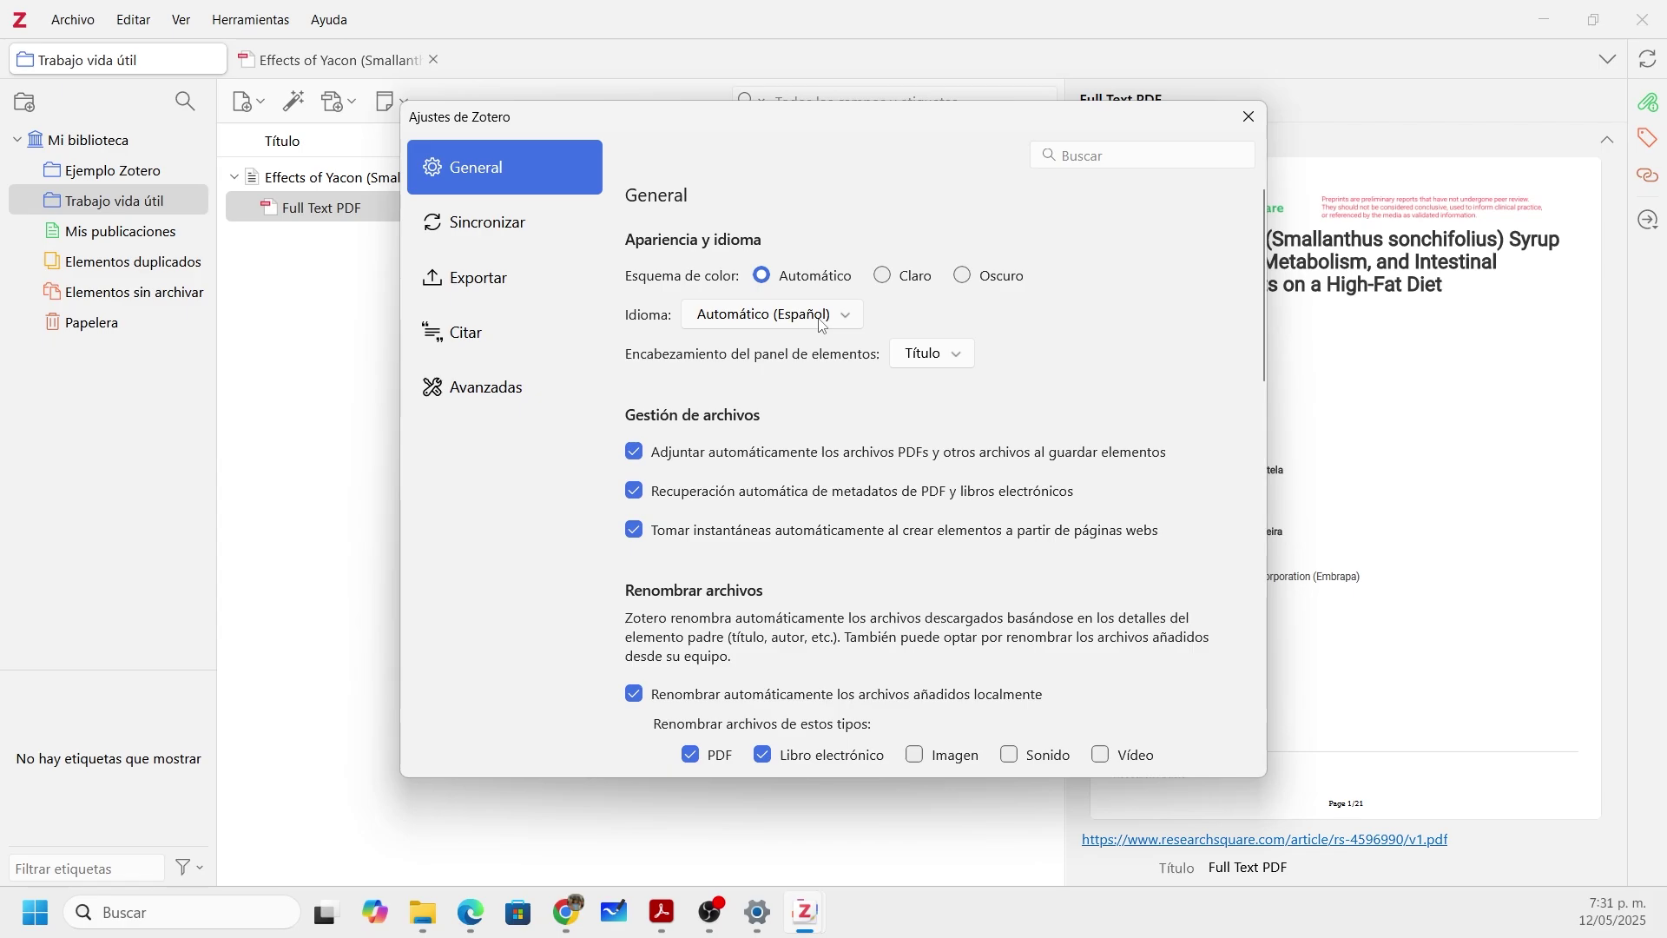
Step: Review the remaining General settings, covering file management, file renaming, the reader, Library Lookup, miscellaneous options and groups
scroll(863, 542, "down", 2)
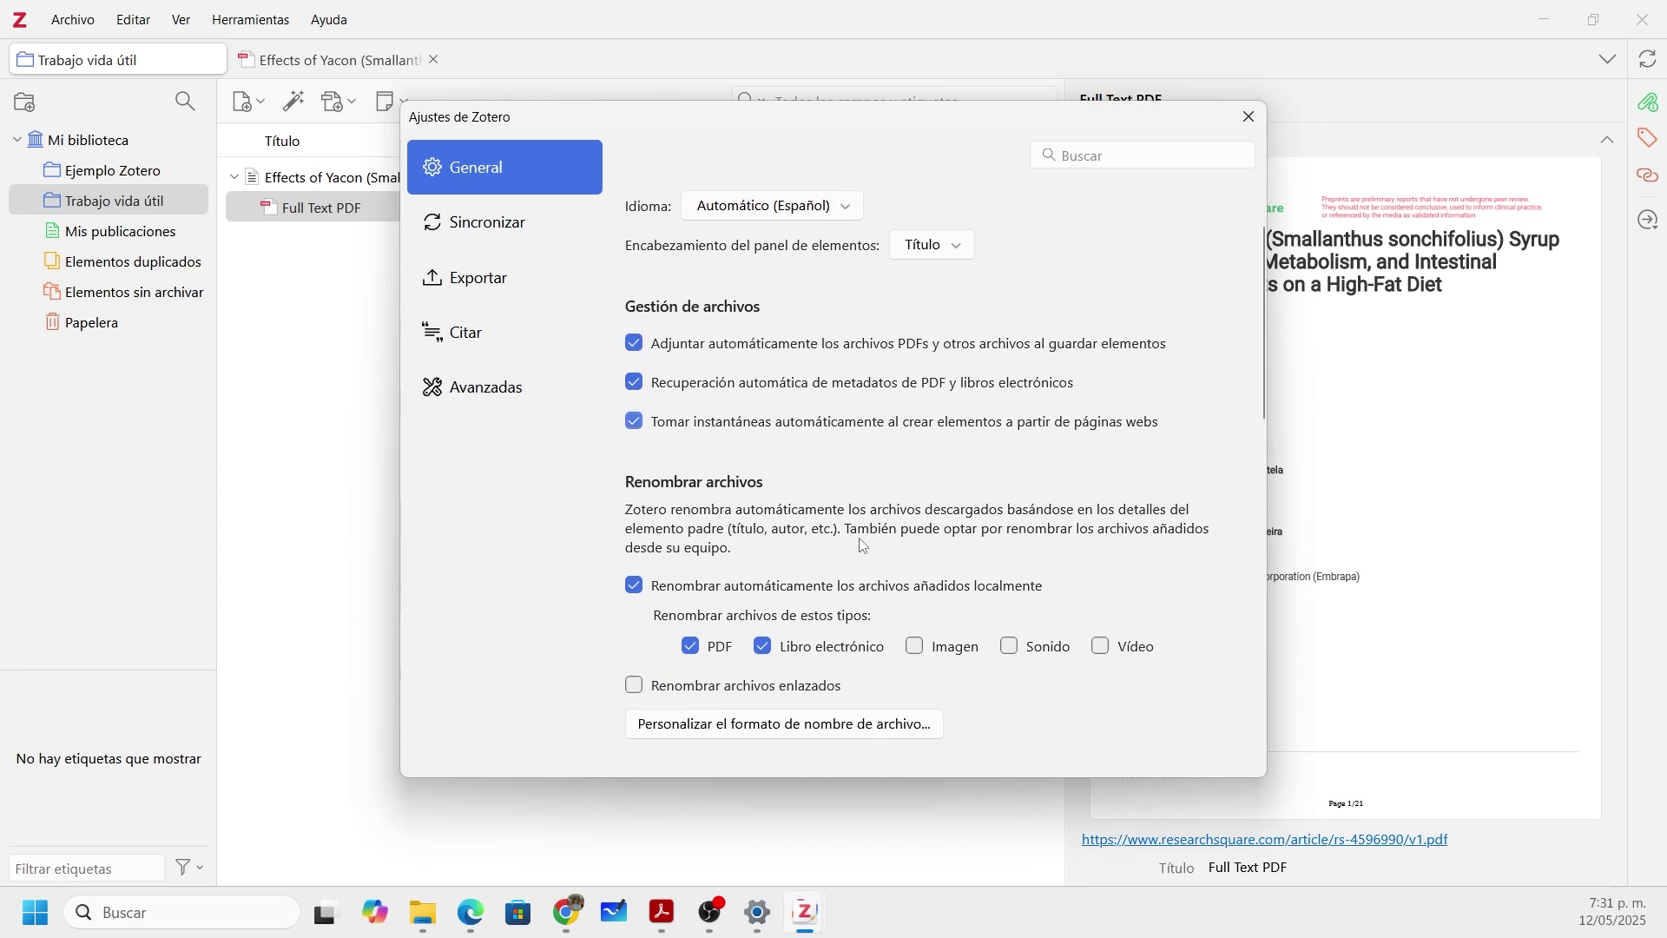
scroll(860, 543, "down", 2)
scroll(868, 547, "up", 1)
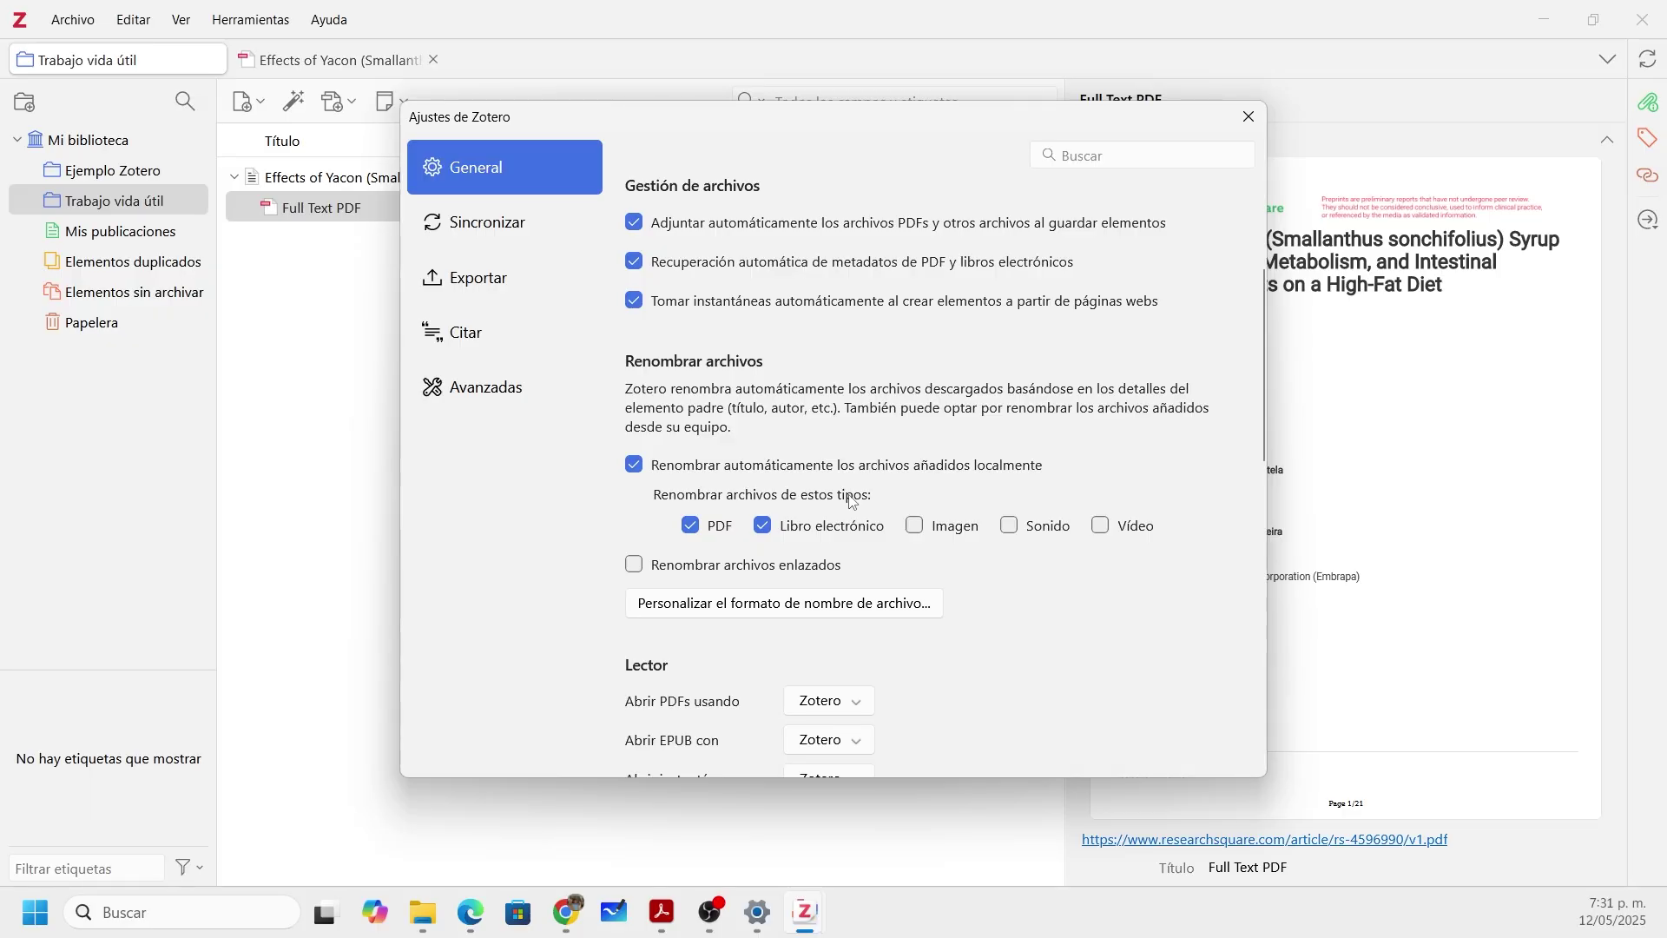
scroll(821, 420, "down", 3)
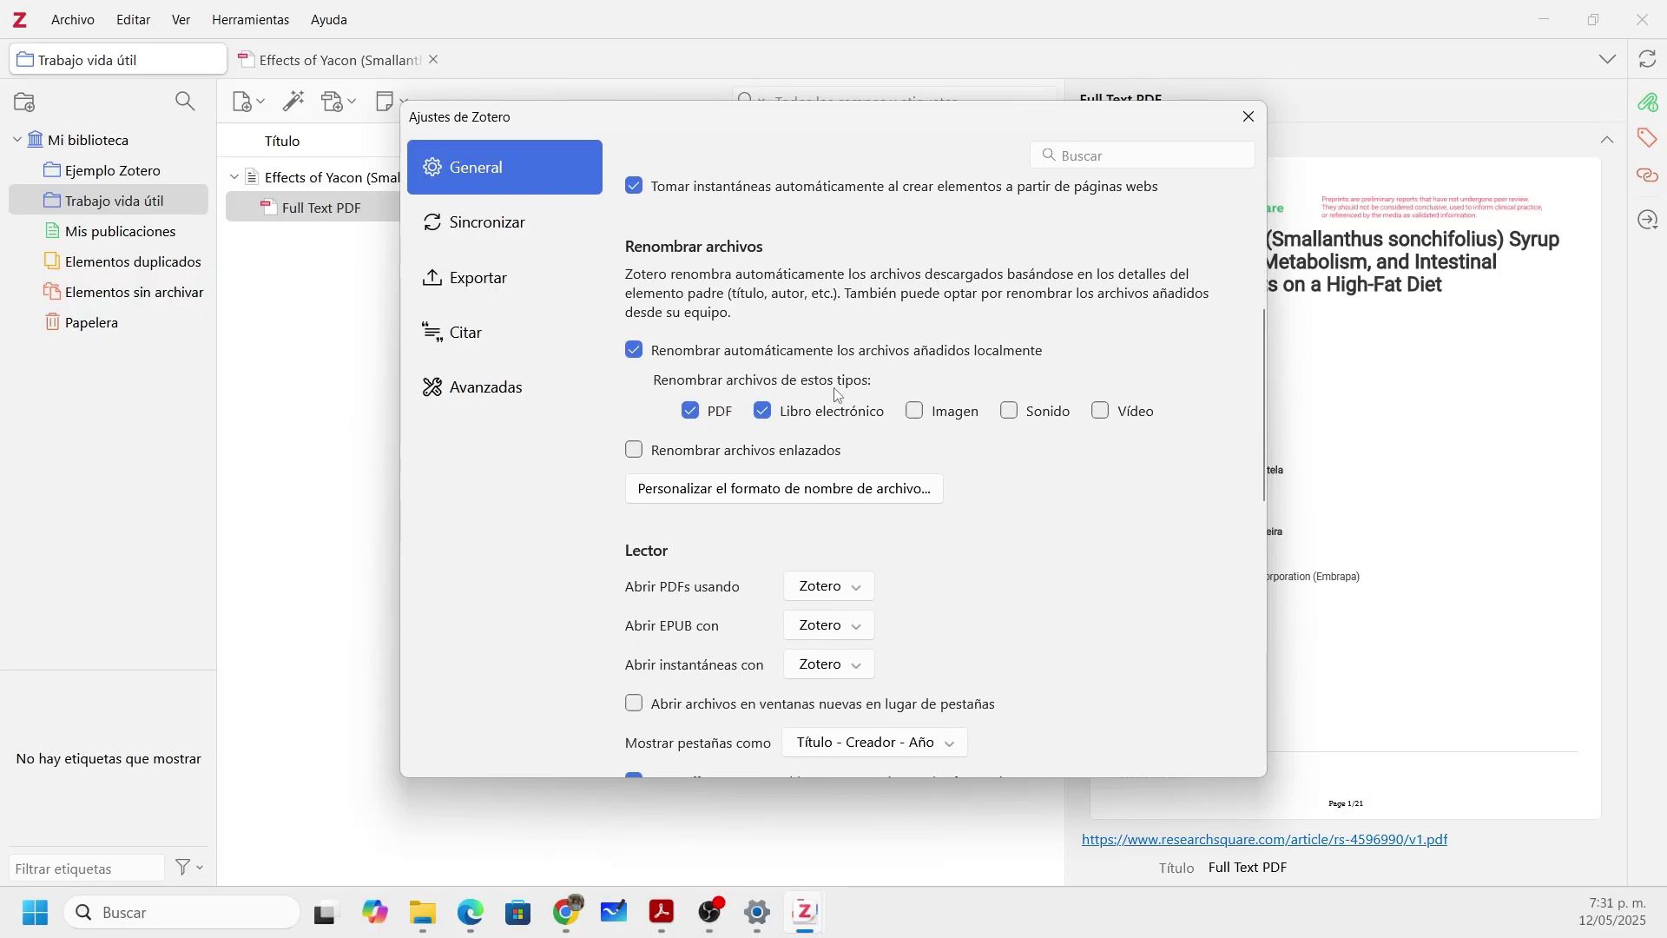
scroll(729, 374, "down", 5)
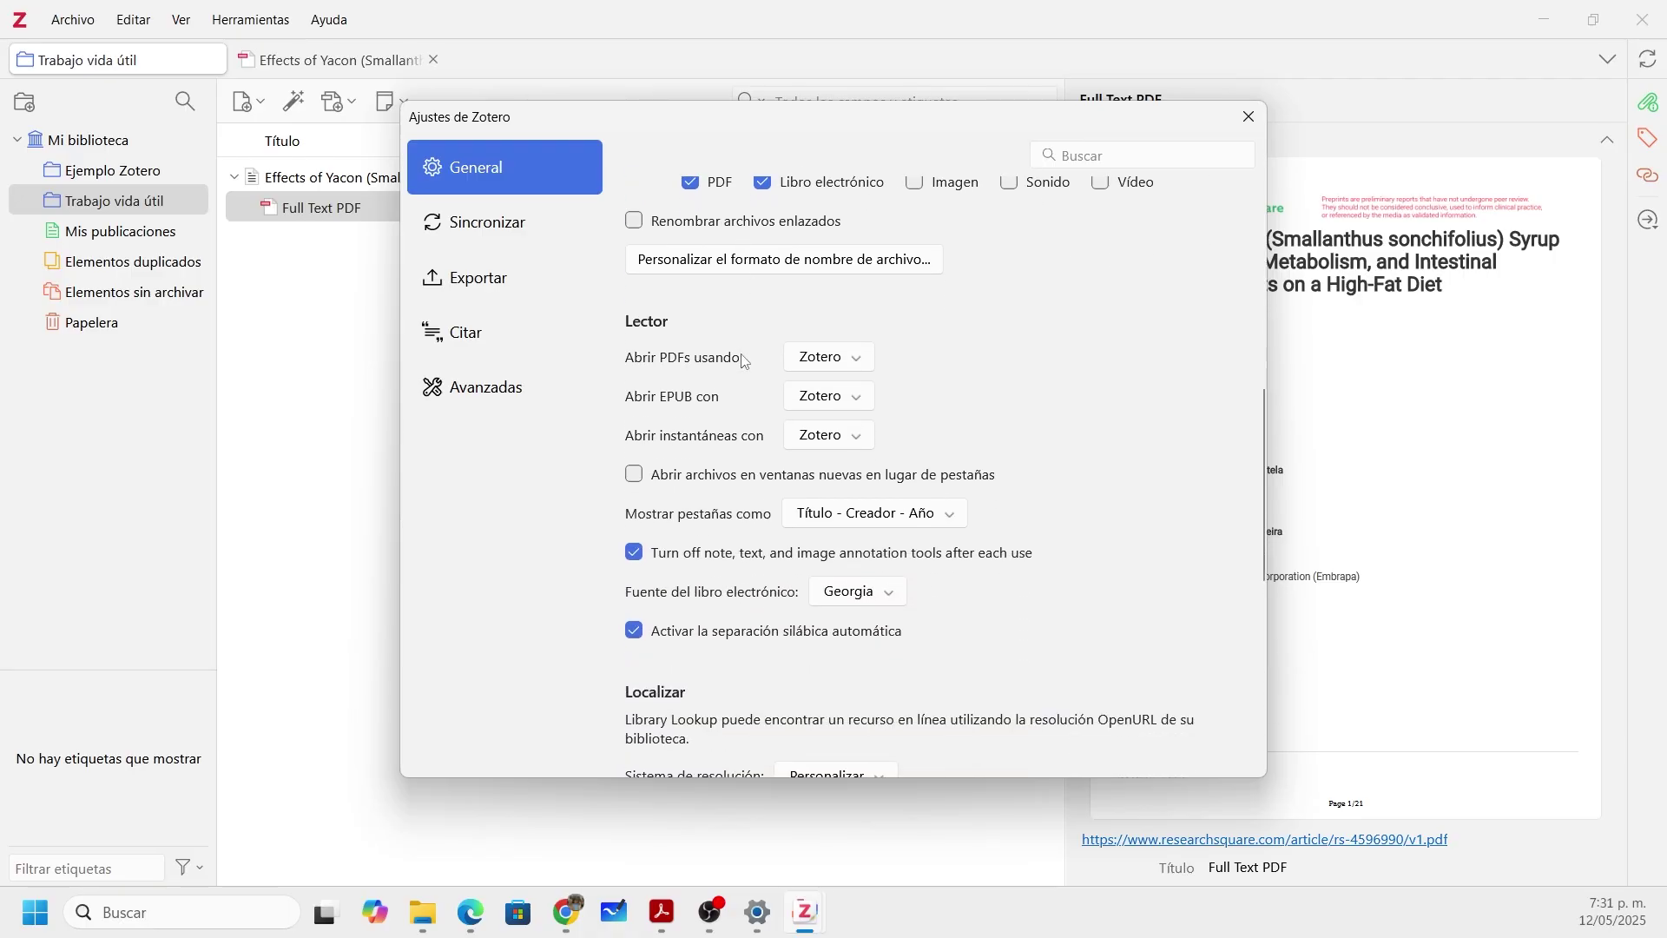
scroll(803, 510, "down", 8)
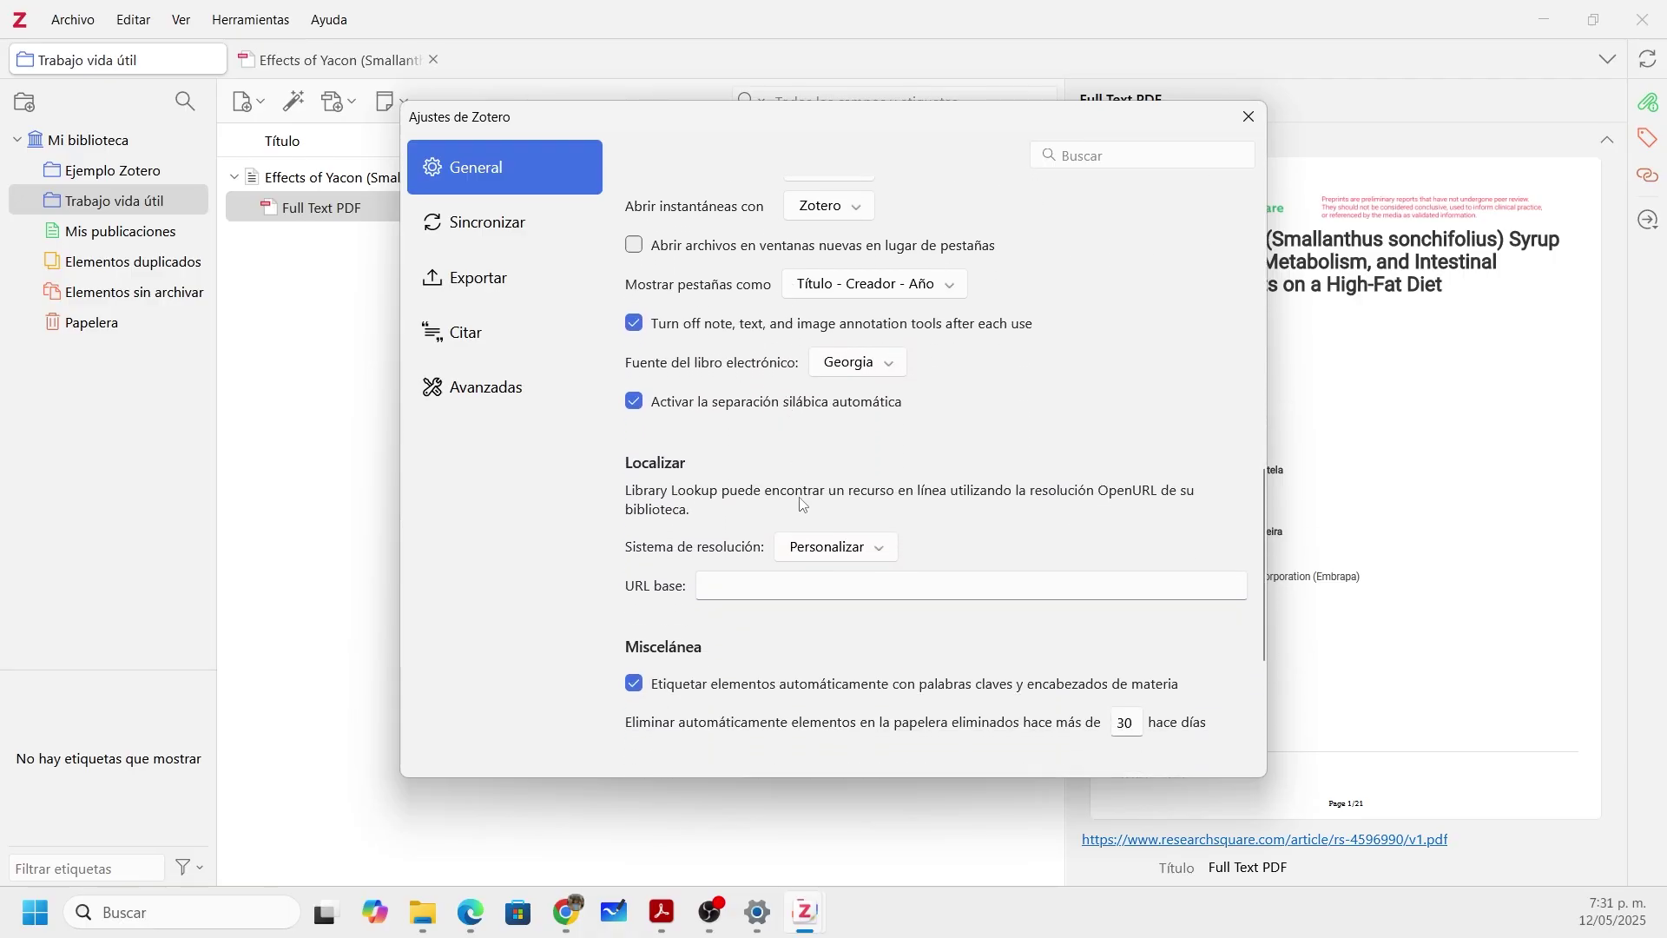
scroll(803, 510, "down", 5)
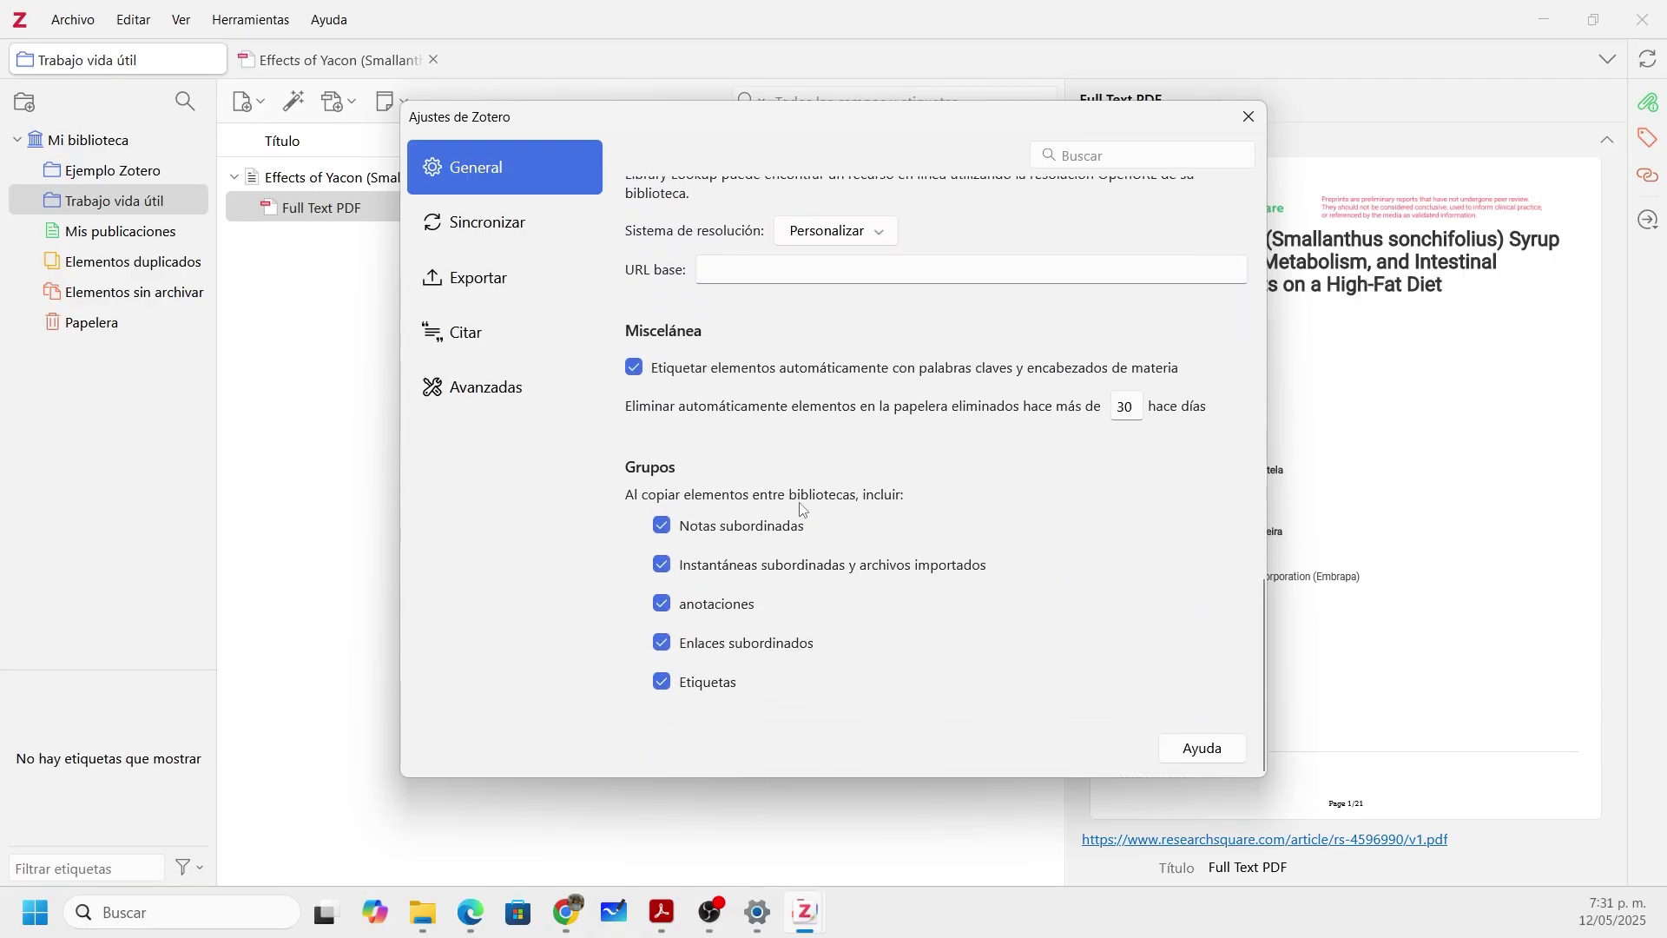
Step: Review the Sincronizar settings and the Exportar settings, including the item formats available for quick copy, keeping the current selection
left_click(487, 221)
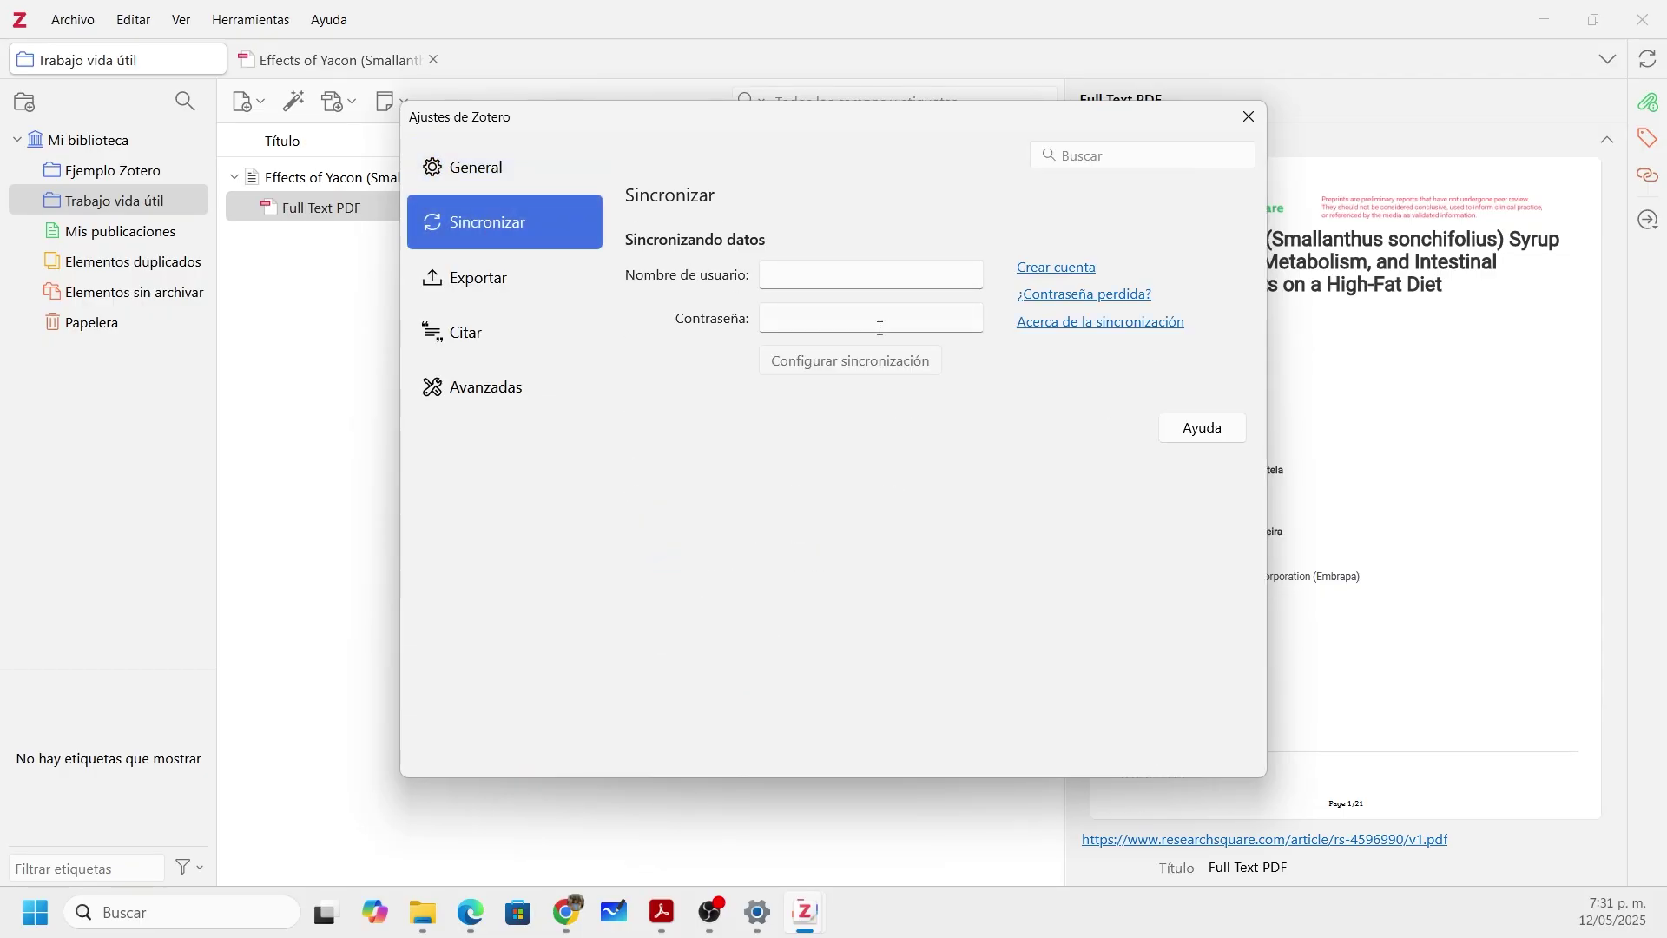
left_click(831, 274)
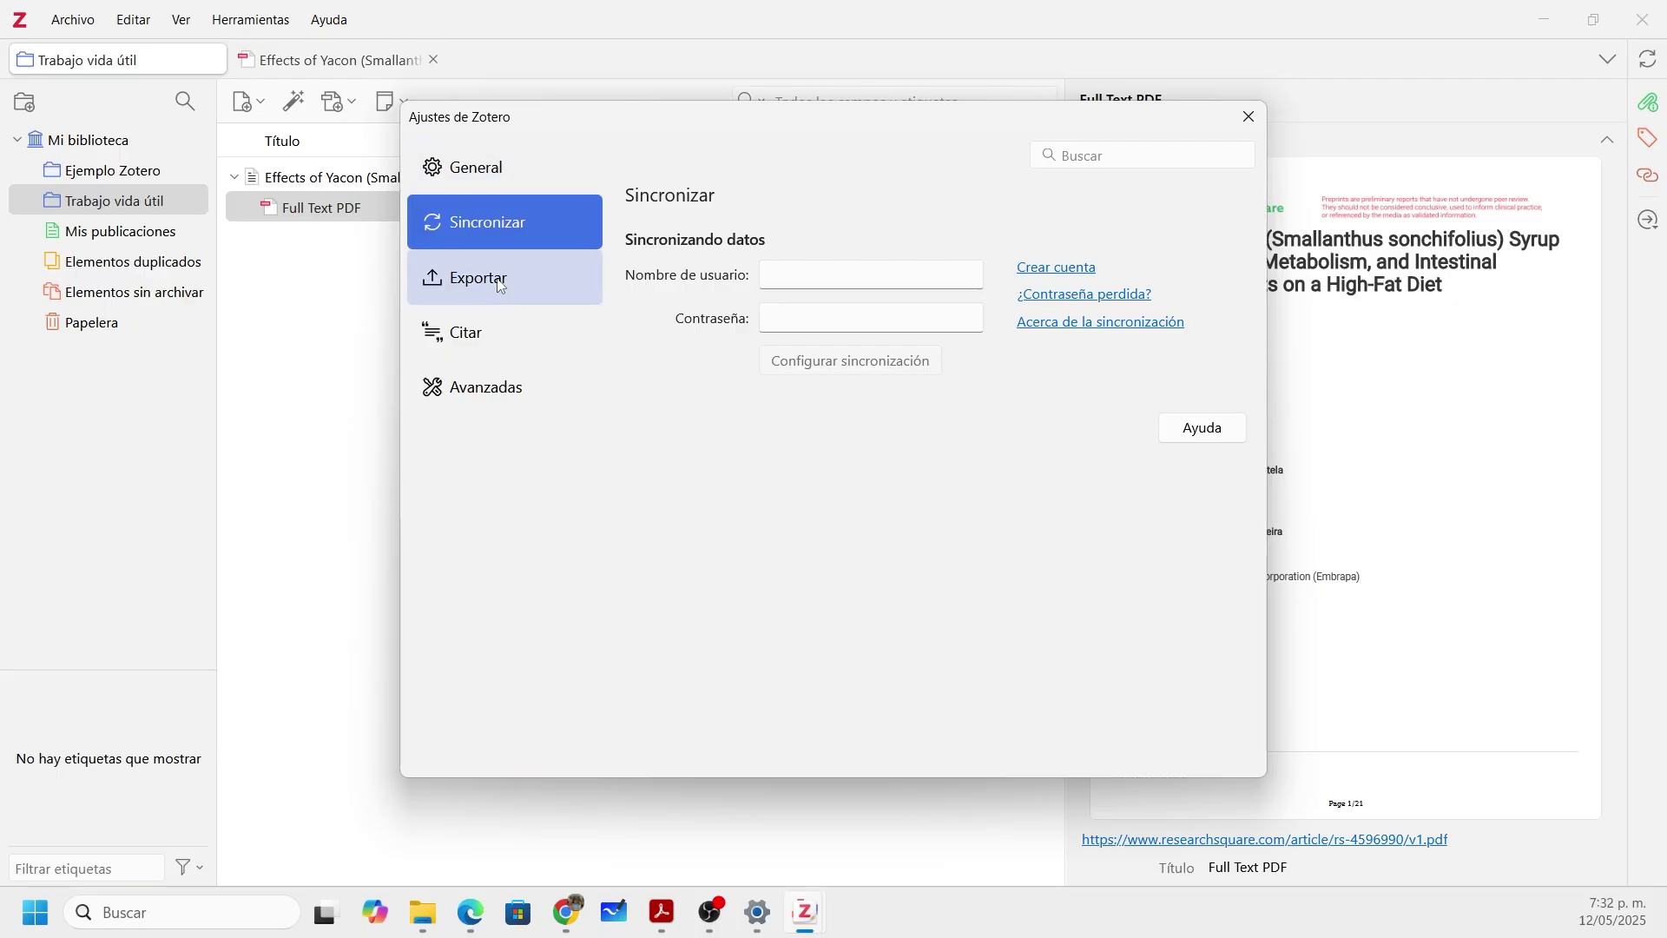
left_click(479, 298)
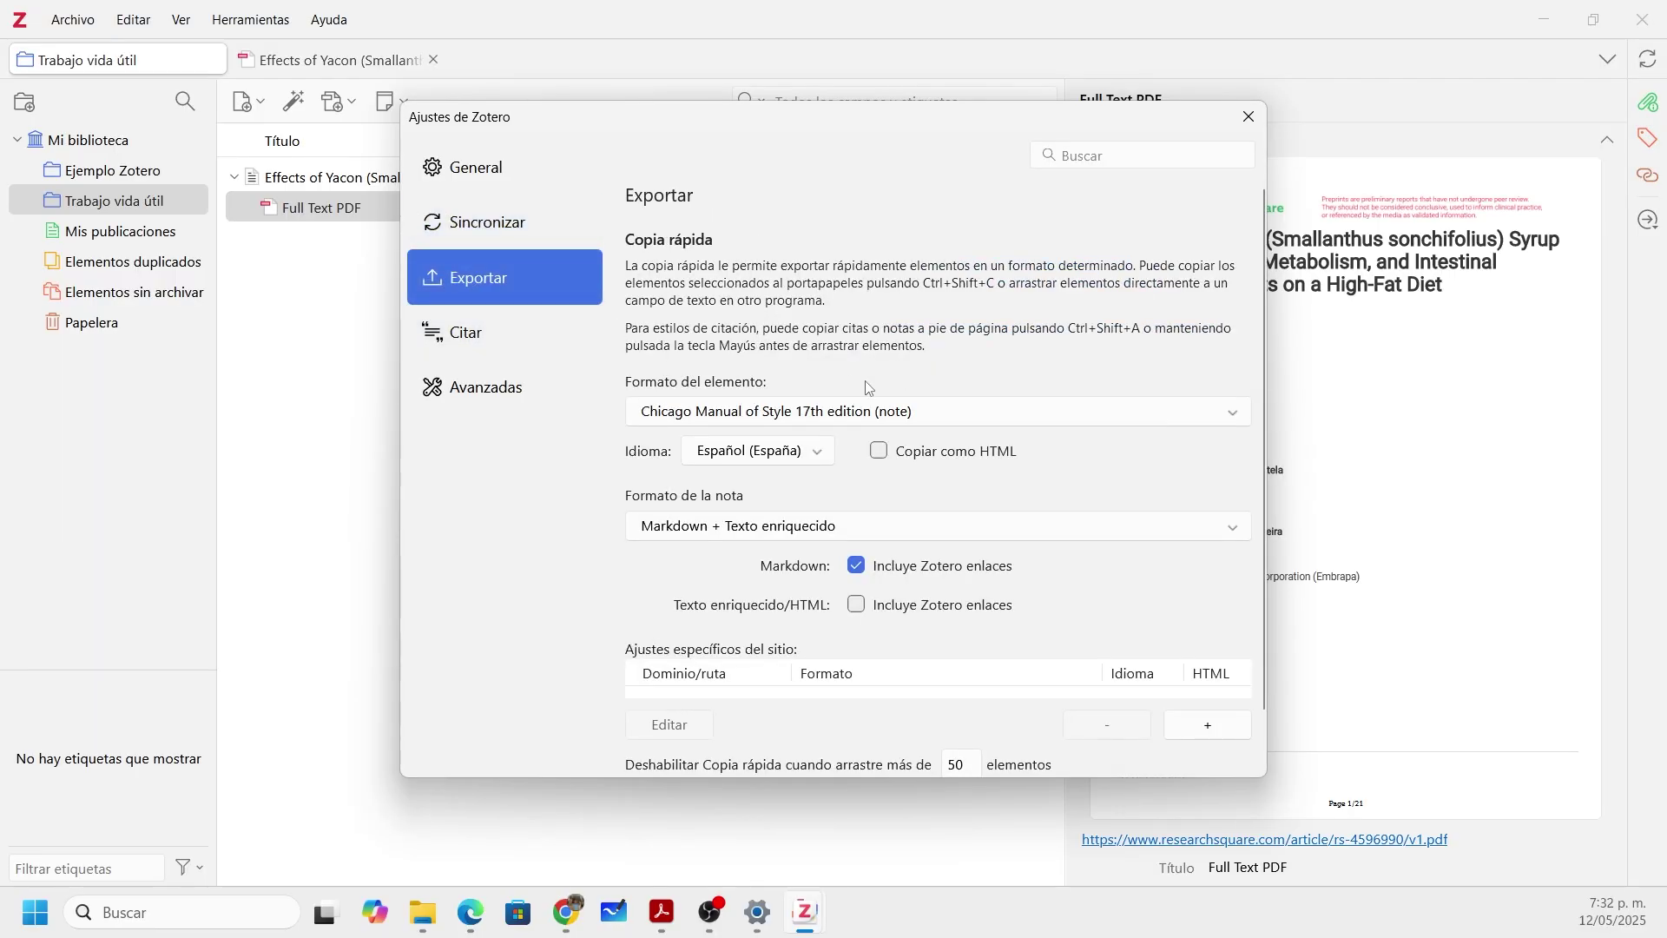
scroll(840, 399, "down", 1)
left_click(881, 356)
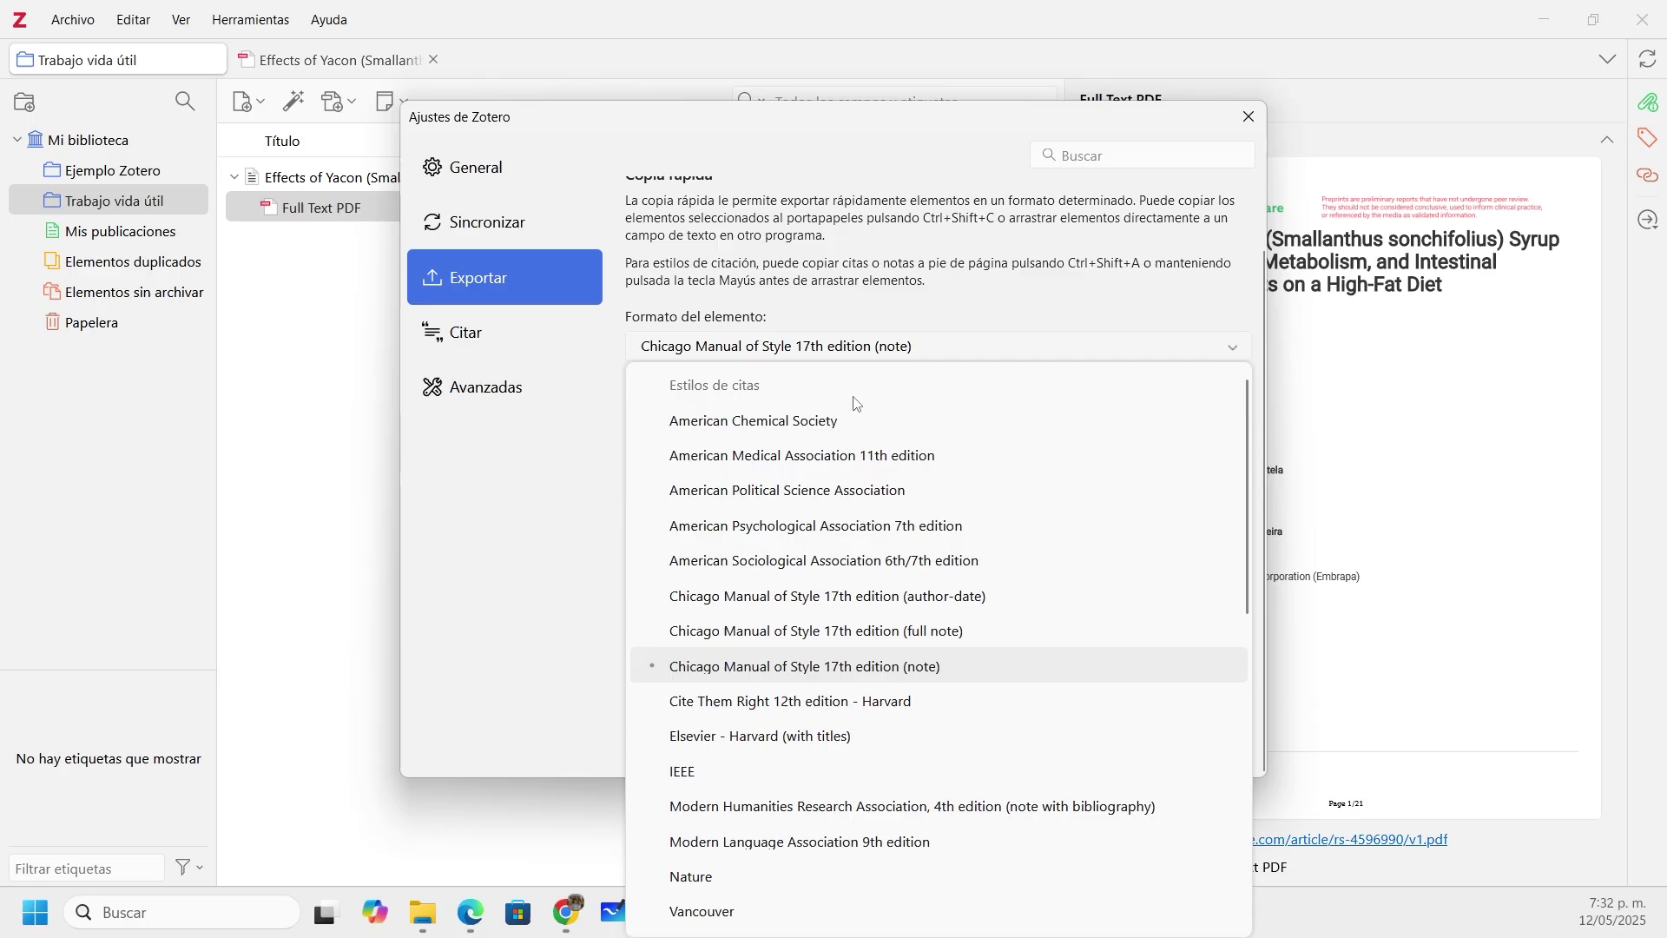
scroll(834, 556, "down", 5)
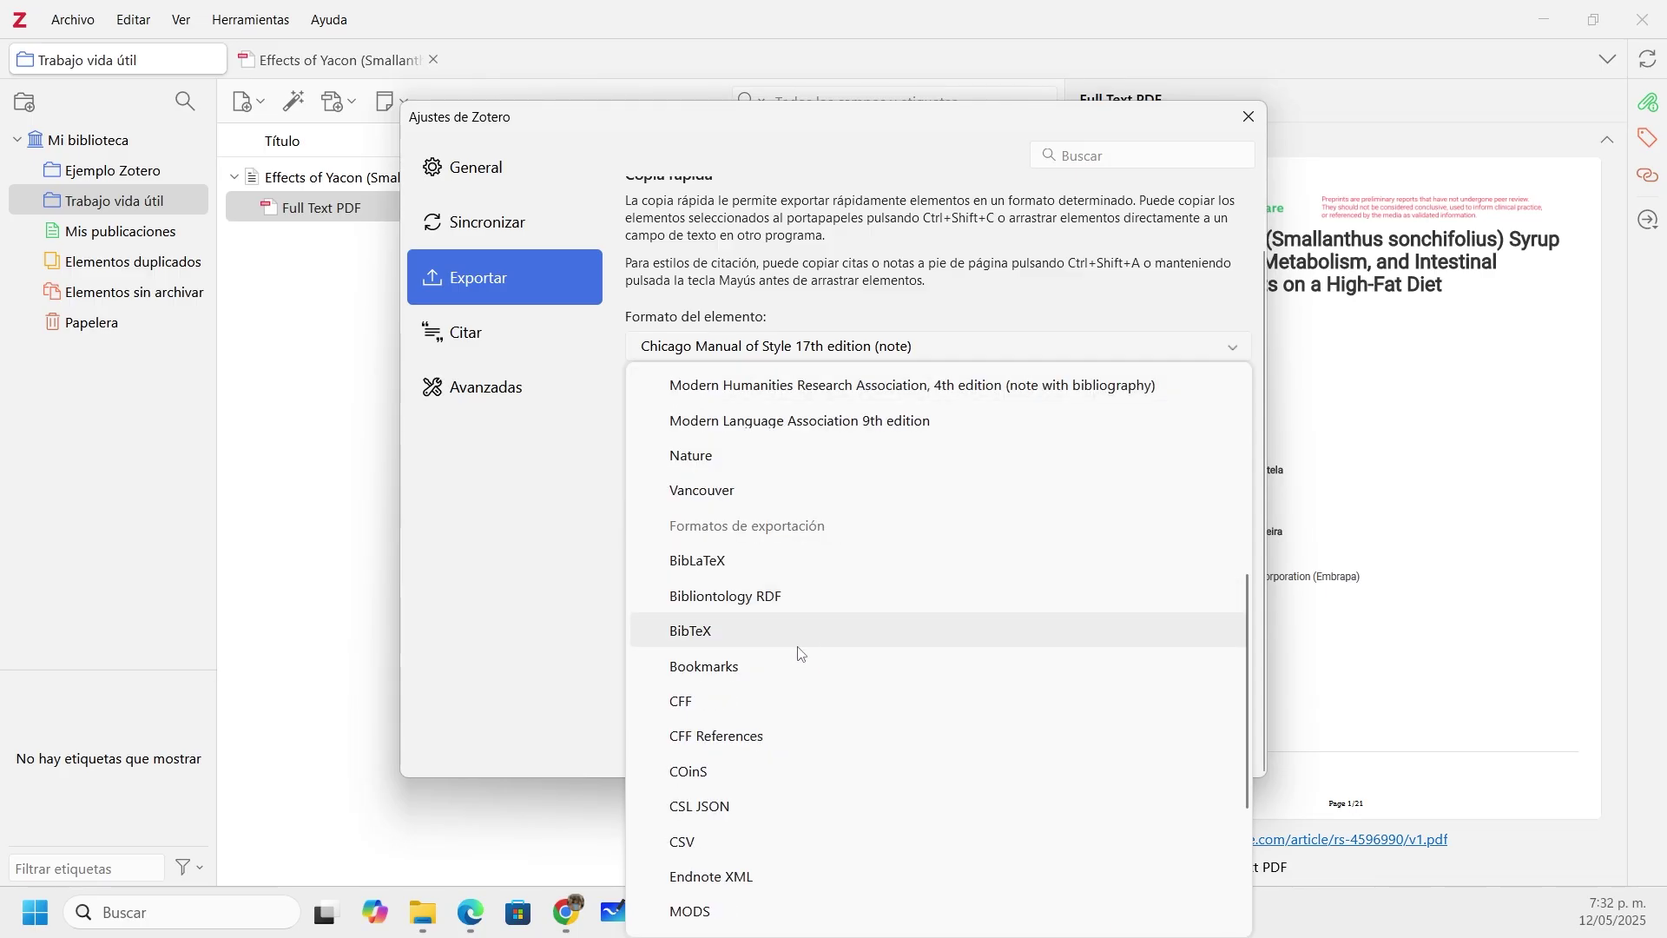
scroll(800, 653, "up", 5)
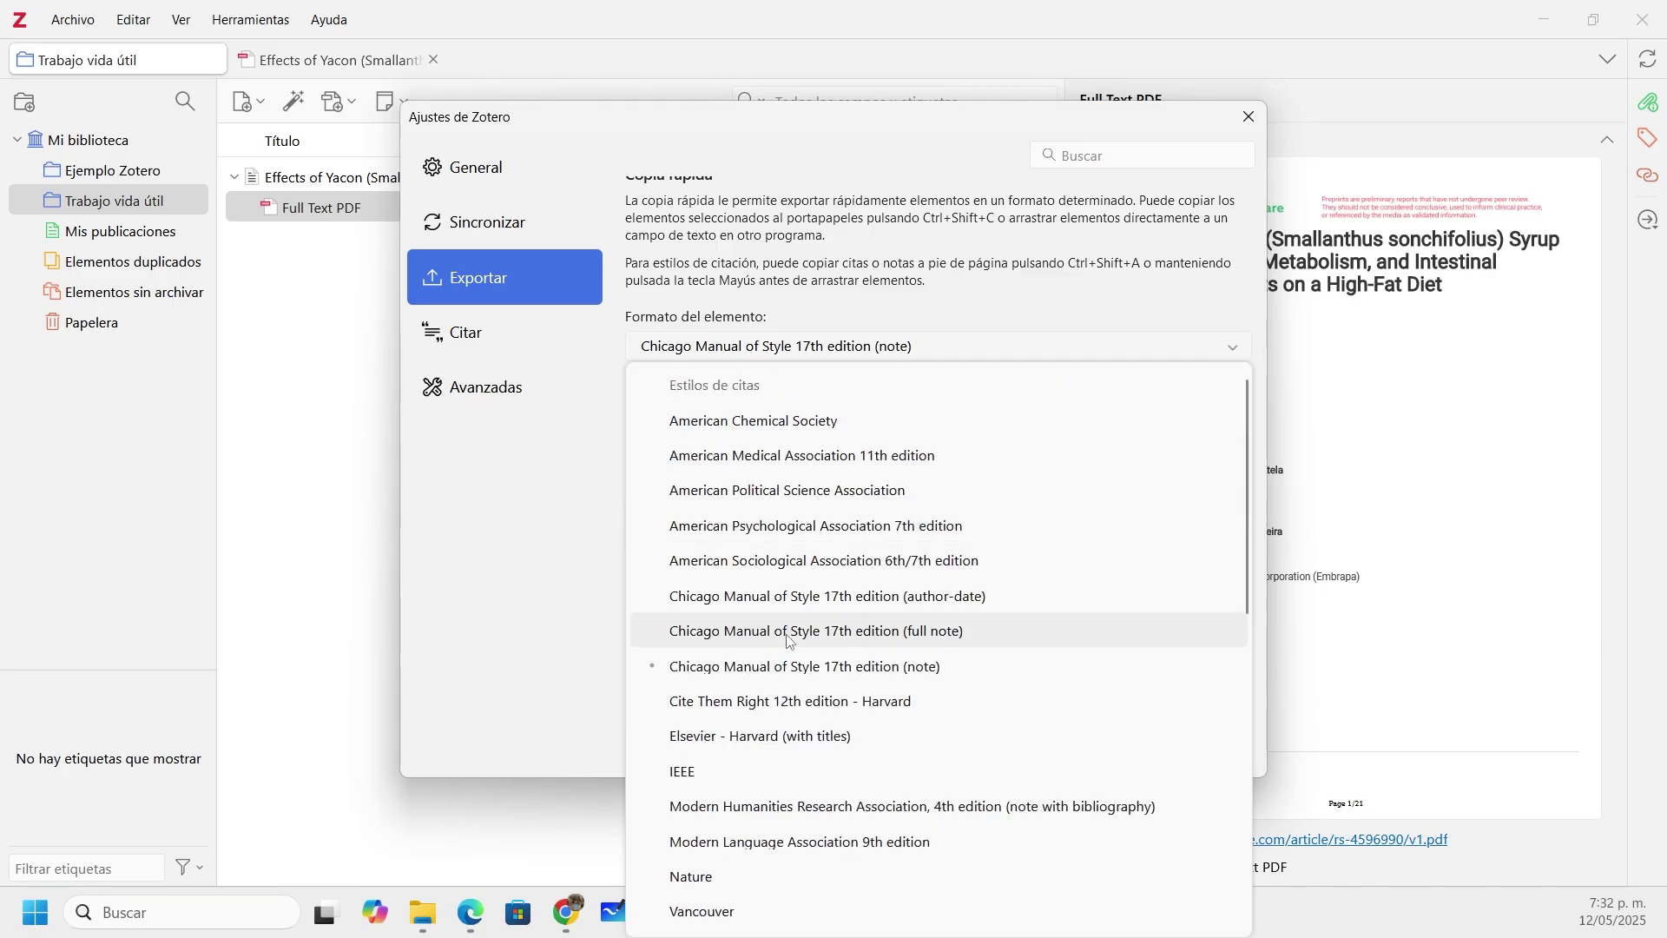
left_click(490, 580)
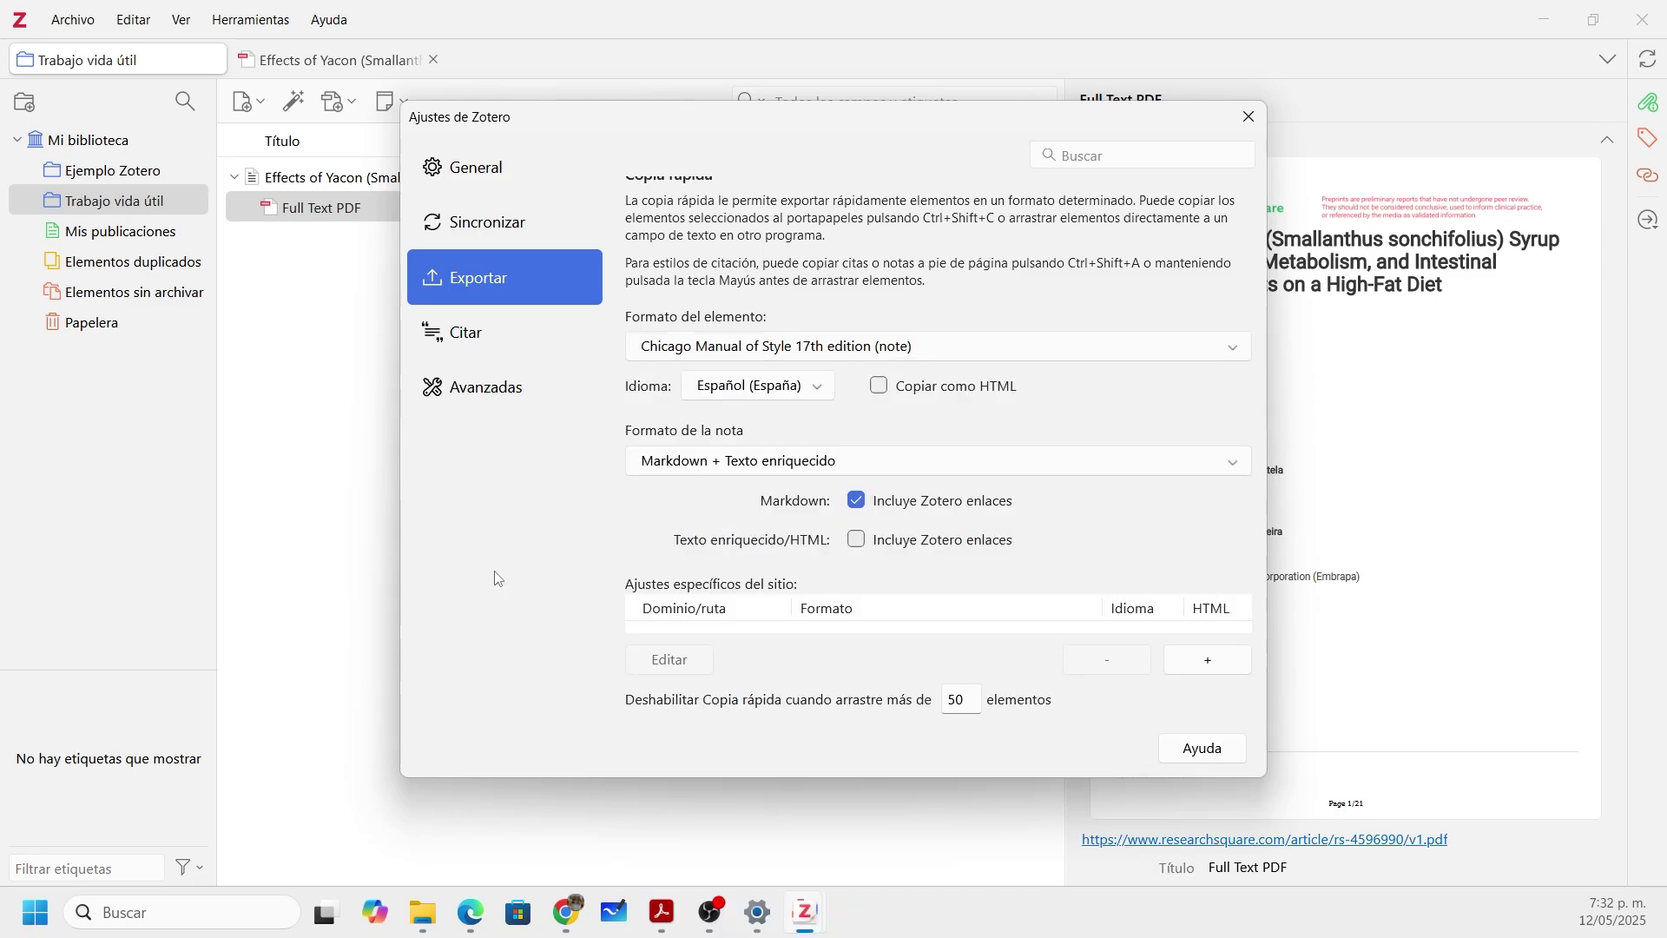
Step: Examine the Citar settings, looking through the installed citation styles in the style manager and the options below it
left_click(500, 345)
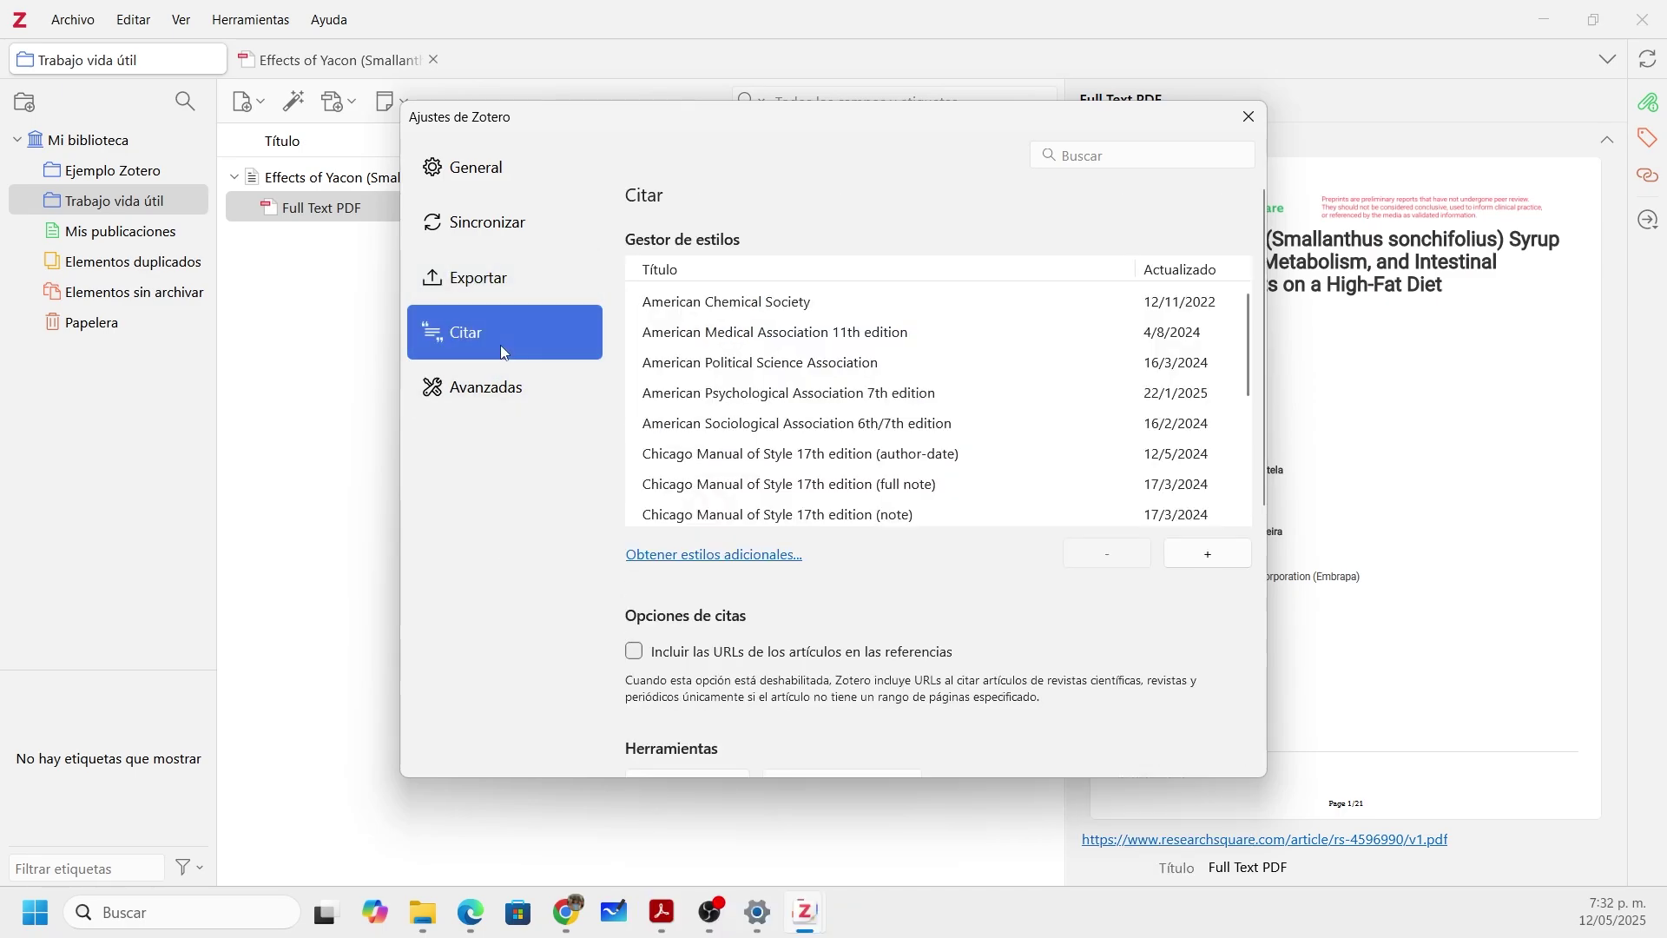
left_click(761, 391)
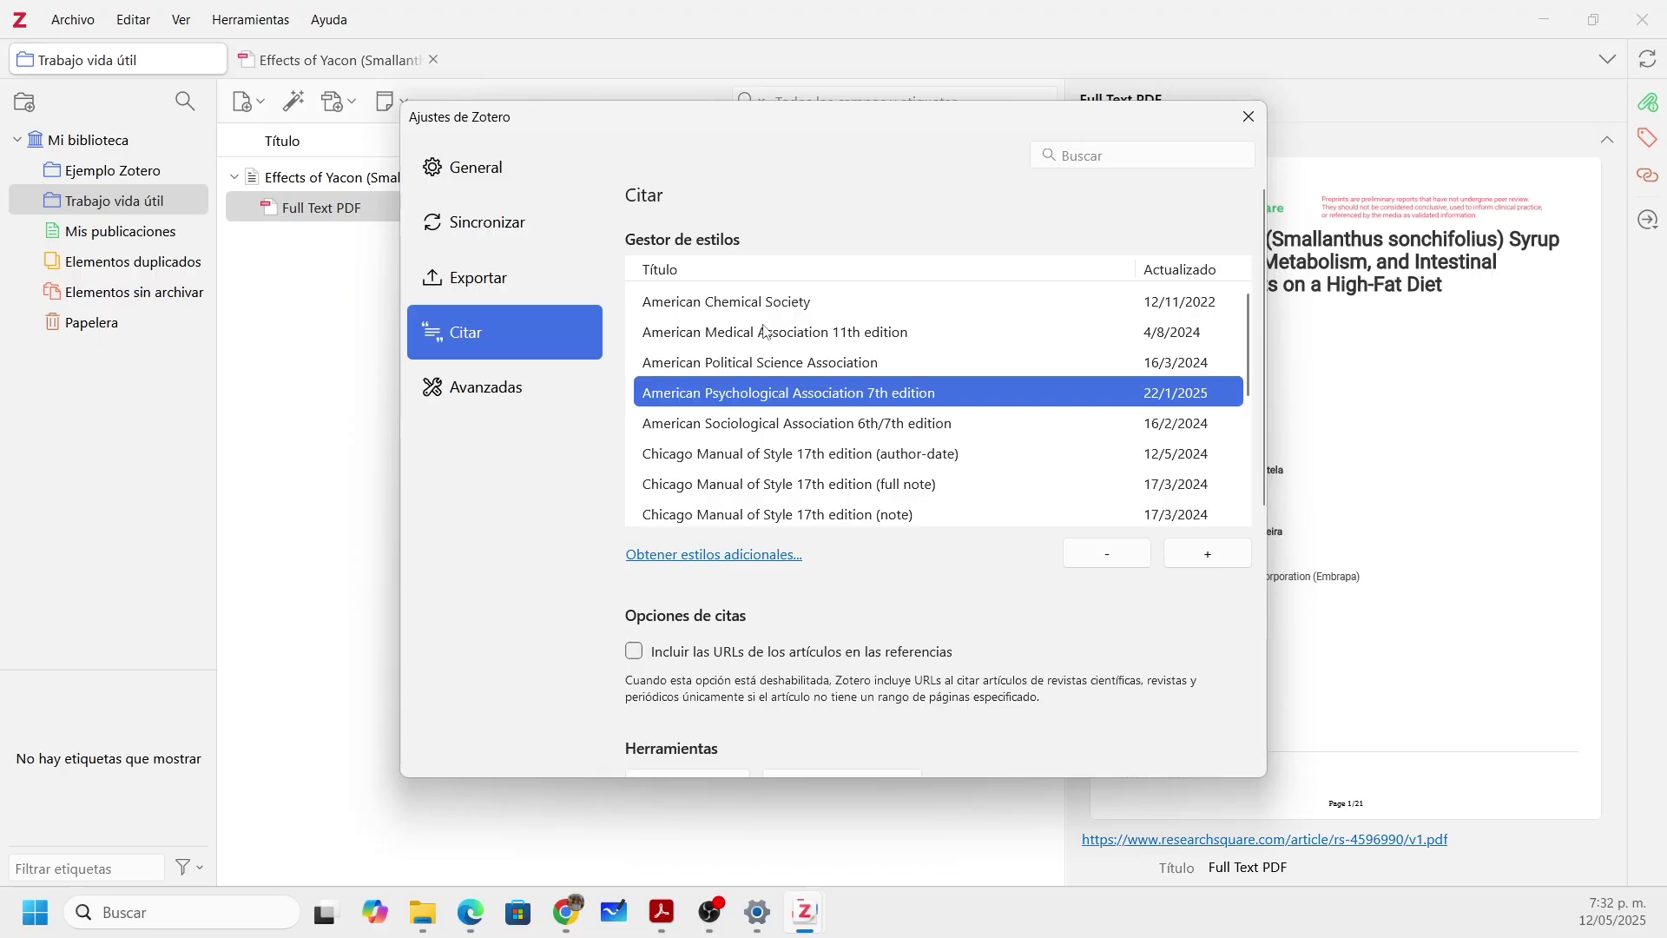
scroll(768, 334, "down", 2)
scroll(768, 334, "down", 5)
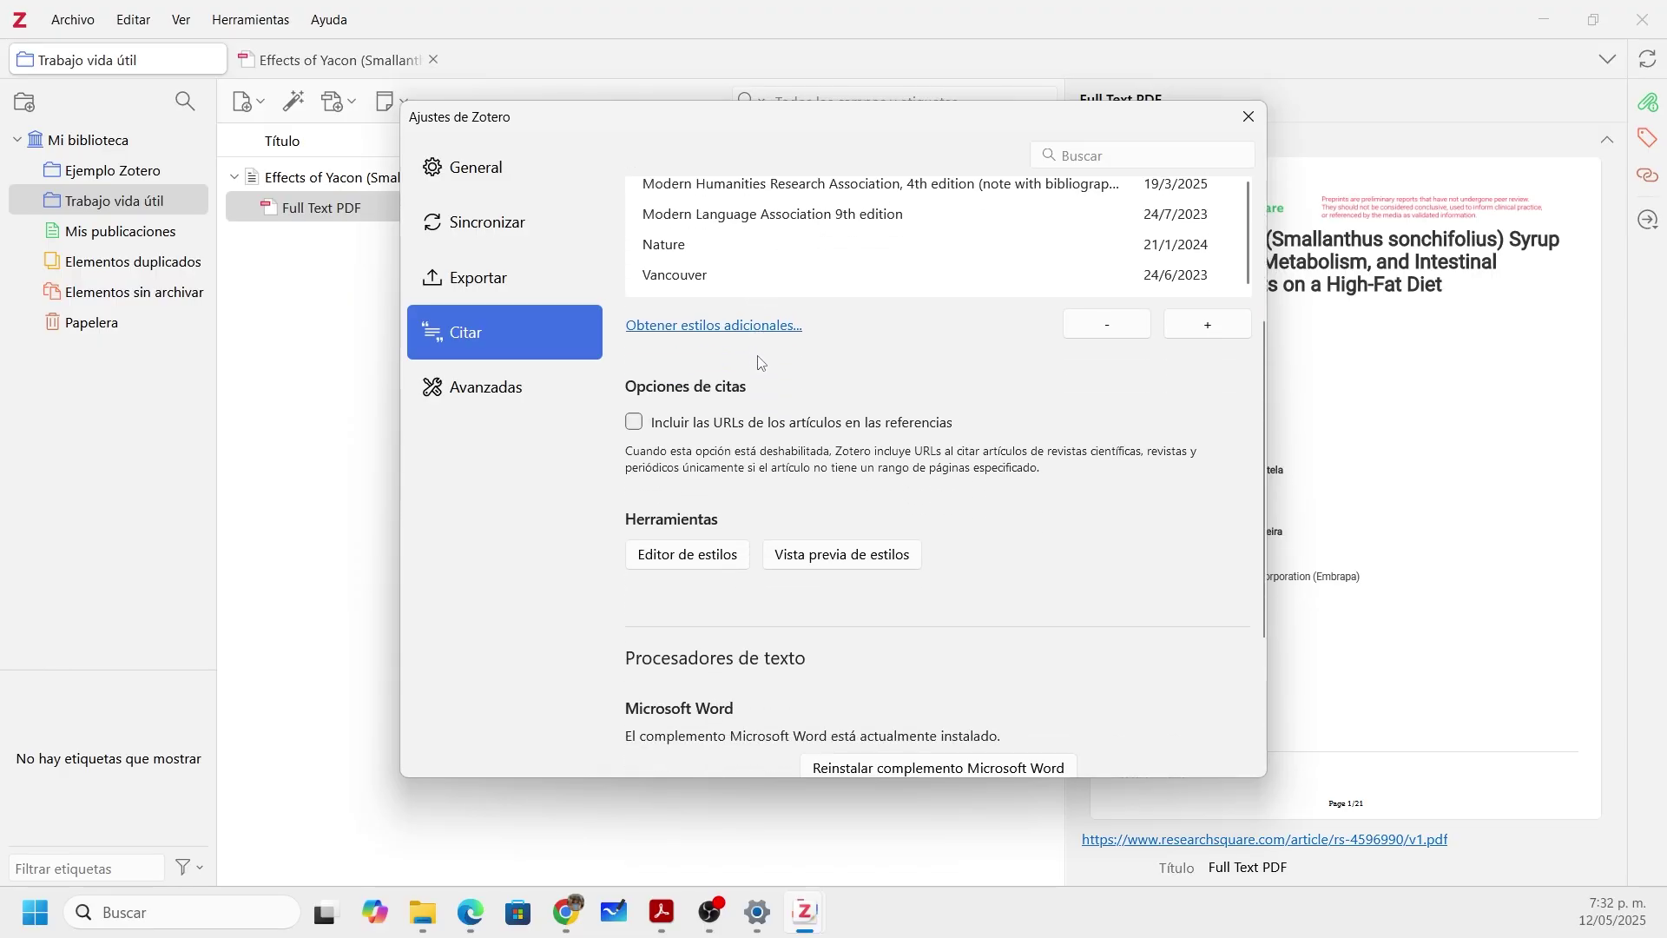
scroll(762, 361, "up", 3)
scroll(731, 320, "up", 3)
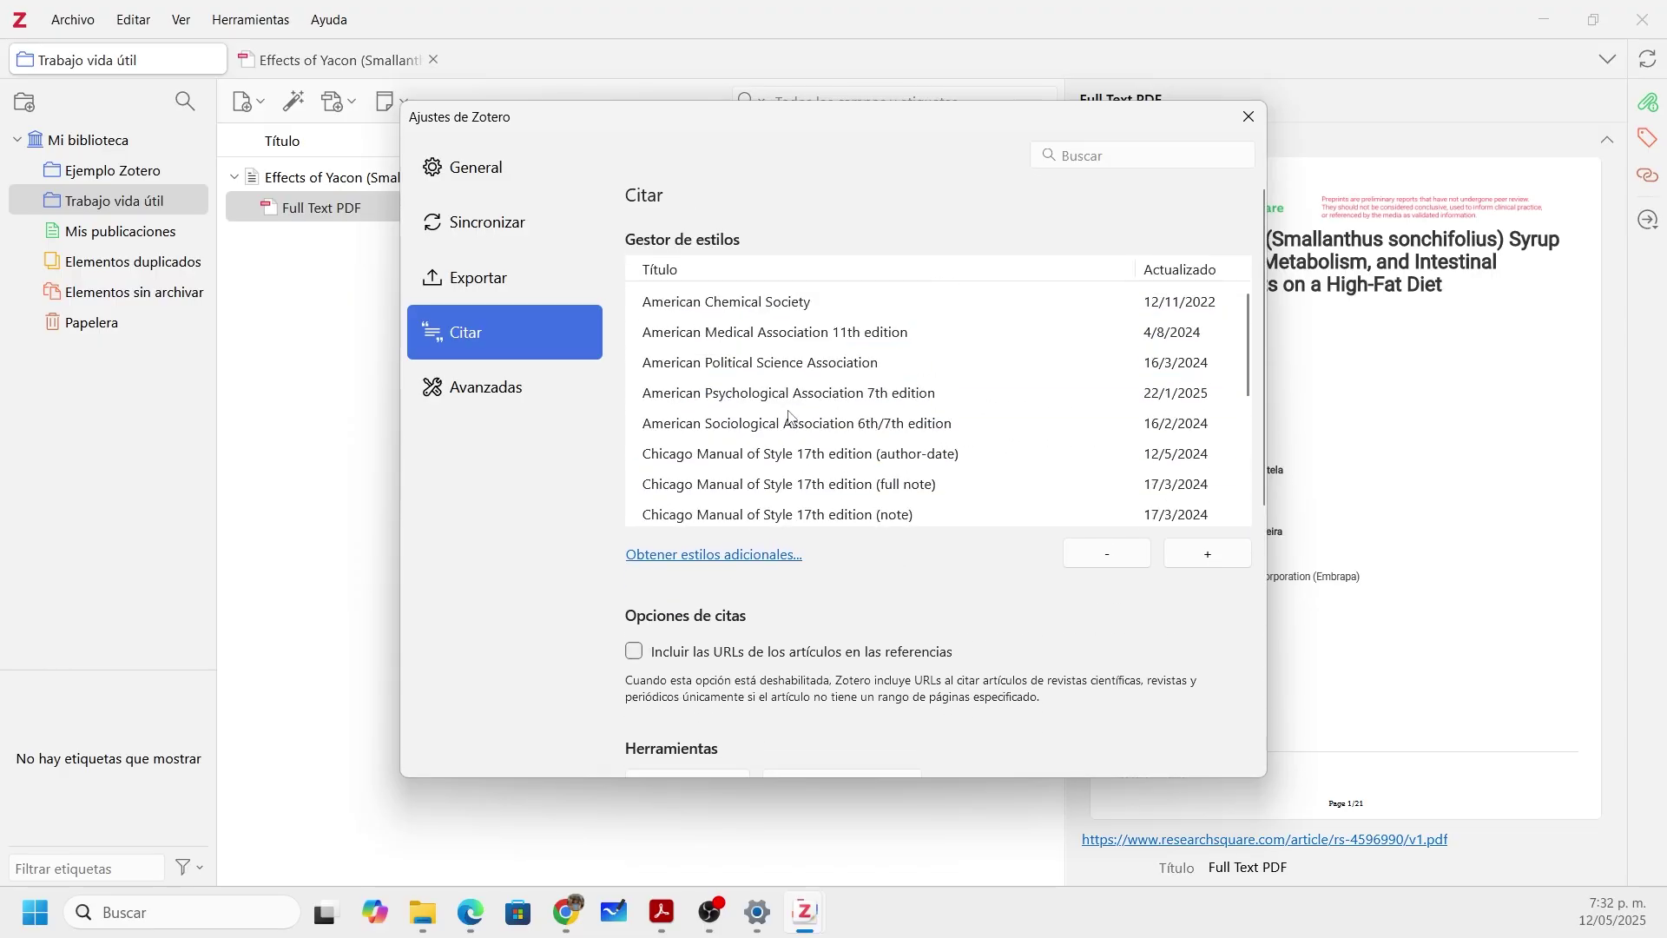
scroll(903, 388, "down", 3)
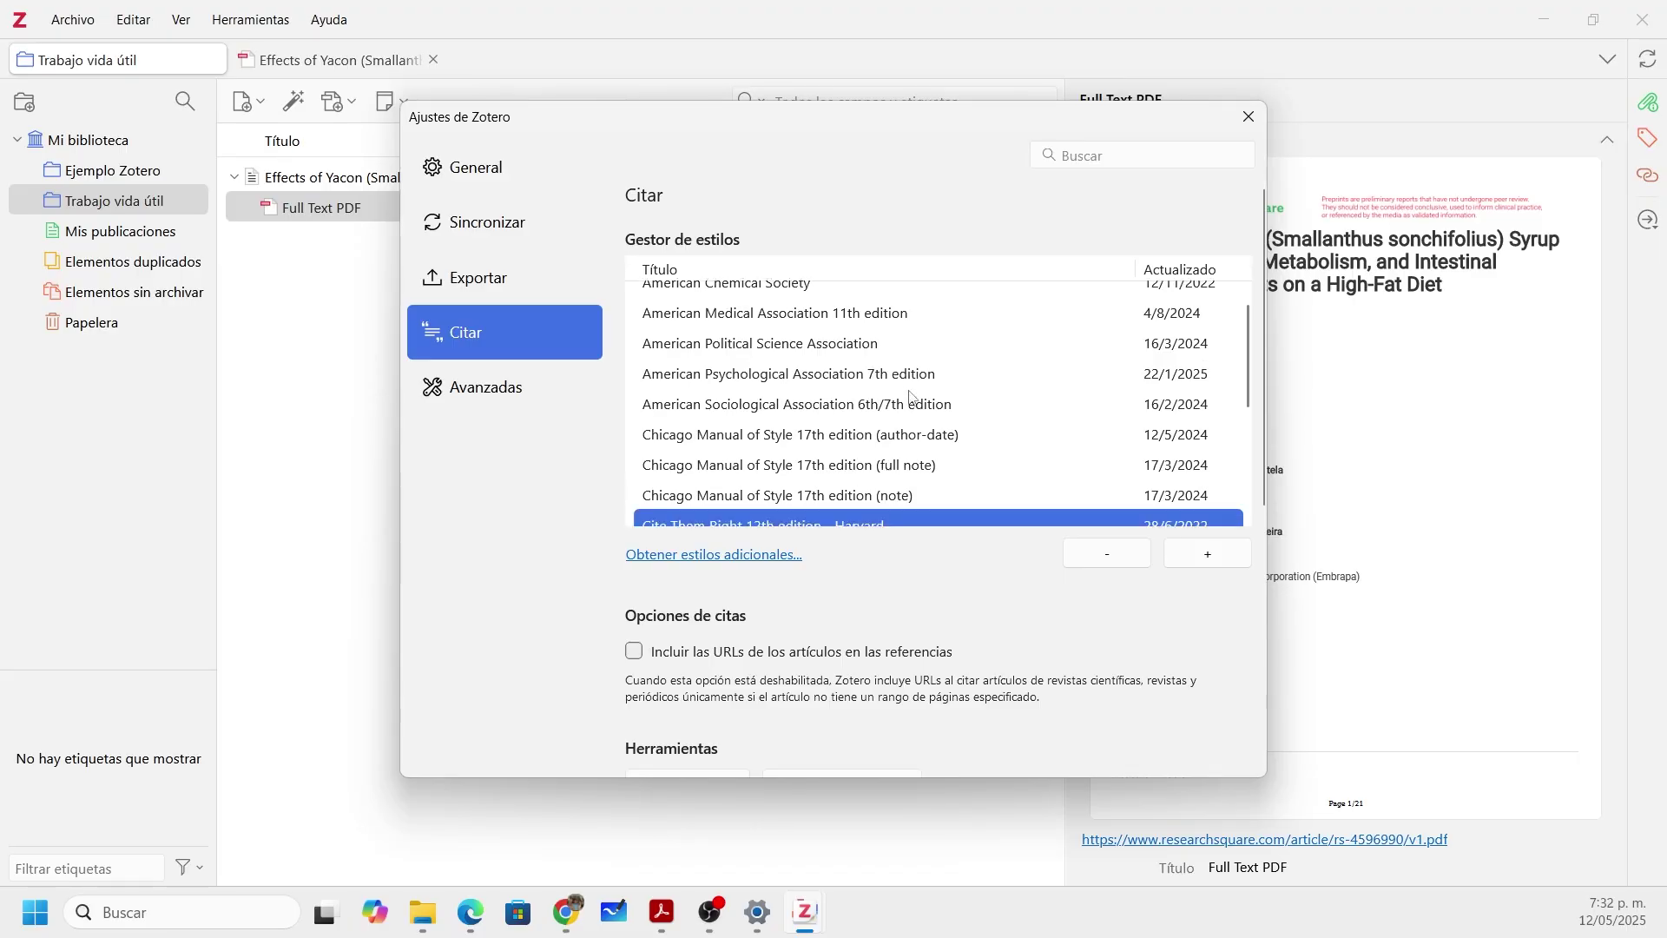
scroll(920, 399, "down", 2)
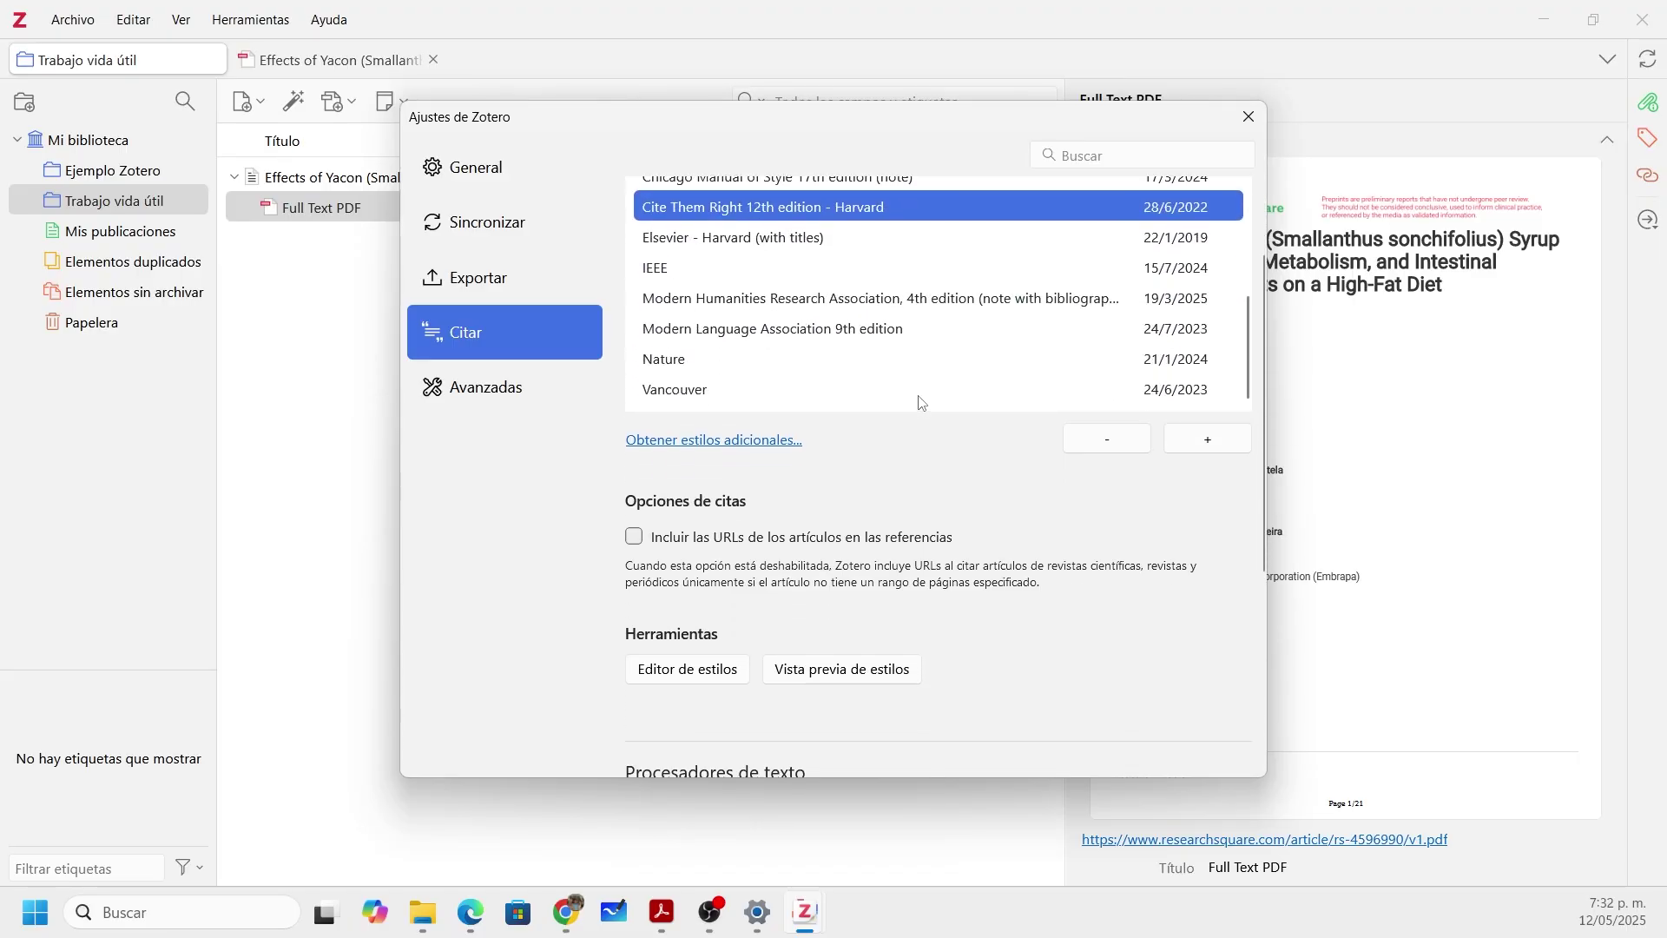
scroll(867, 400, "up", 5)
scroll(903, 400, "down", 2)
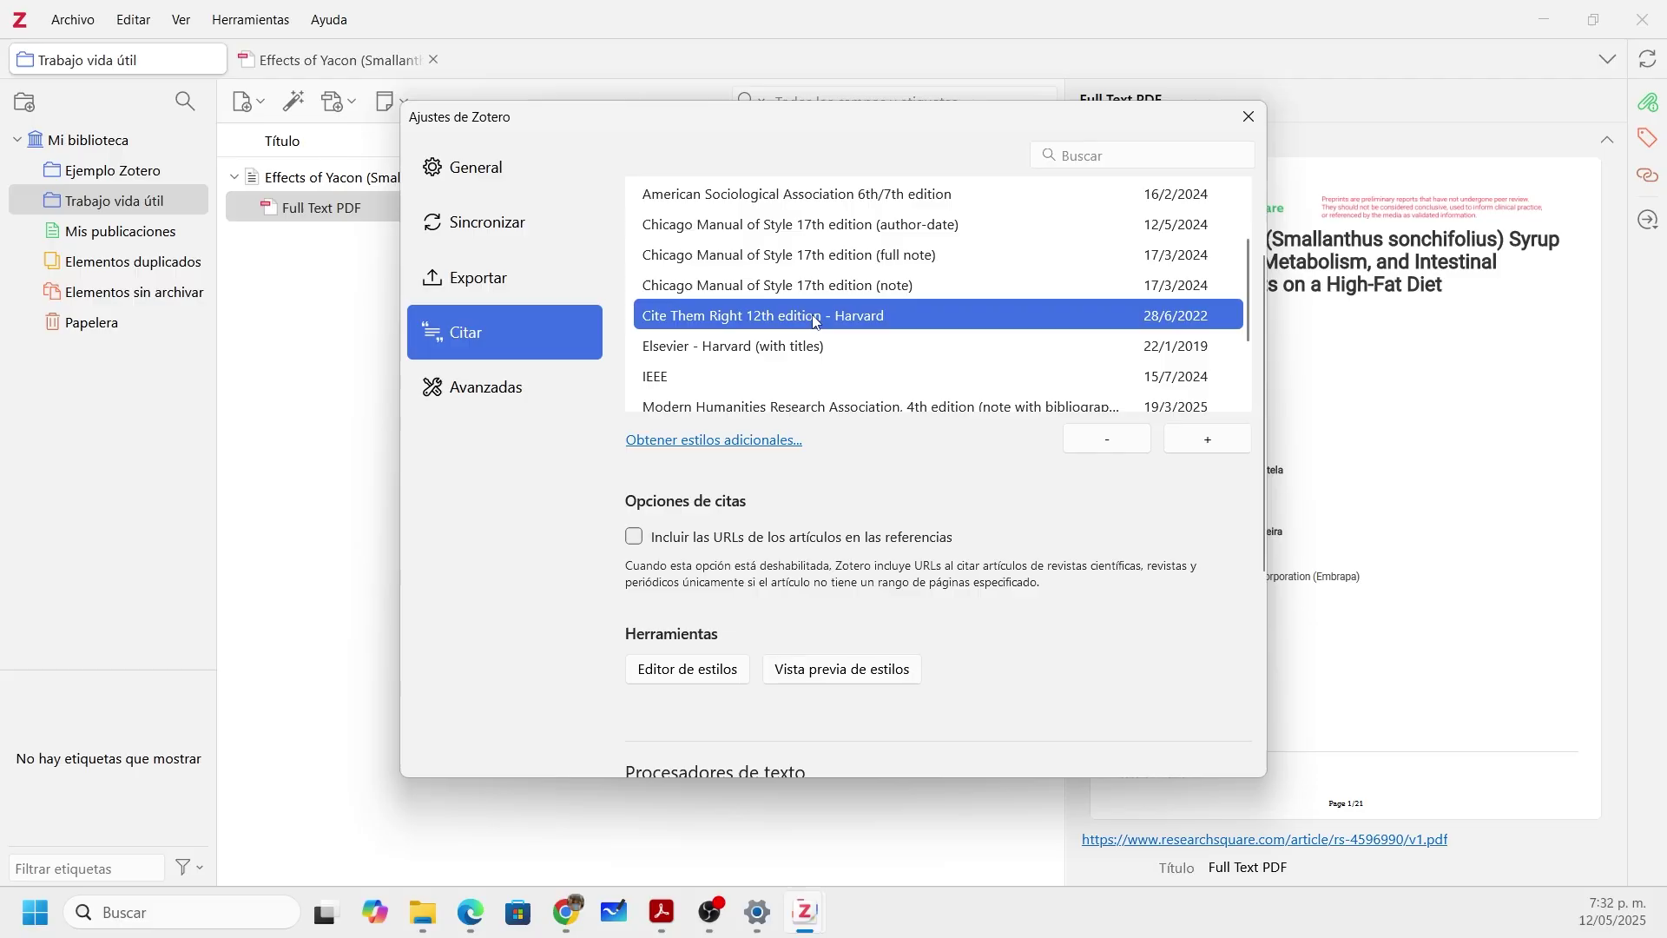
scroll(1216, 553, "up", 2)
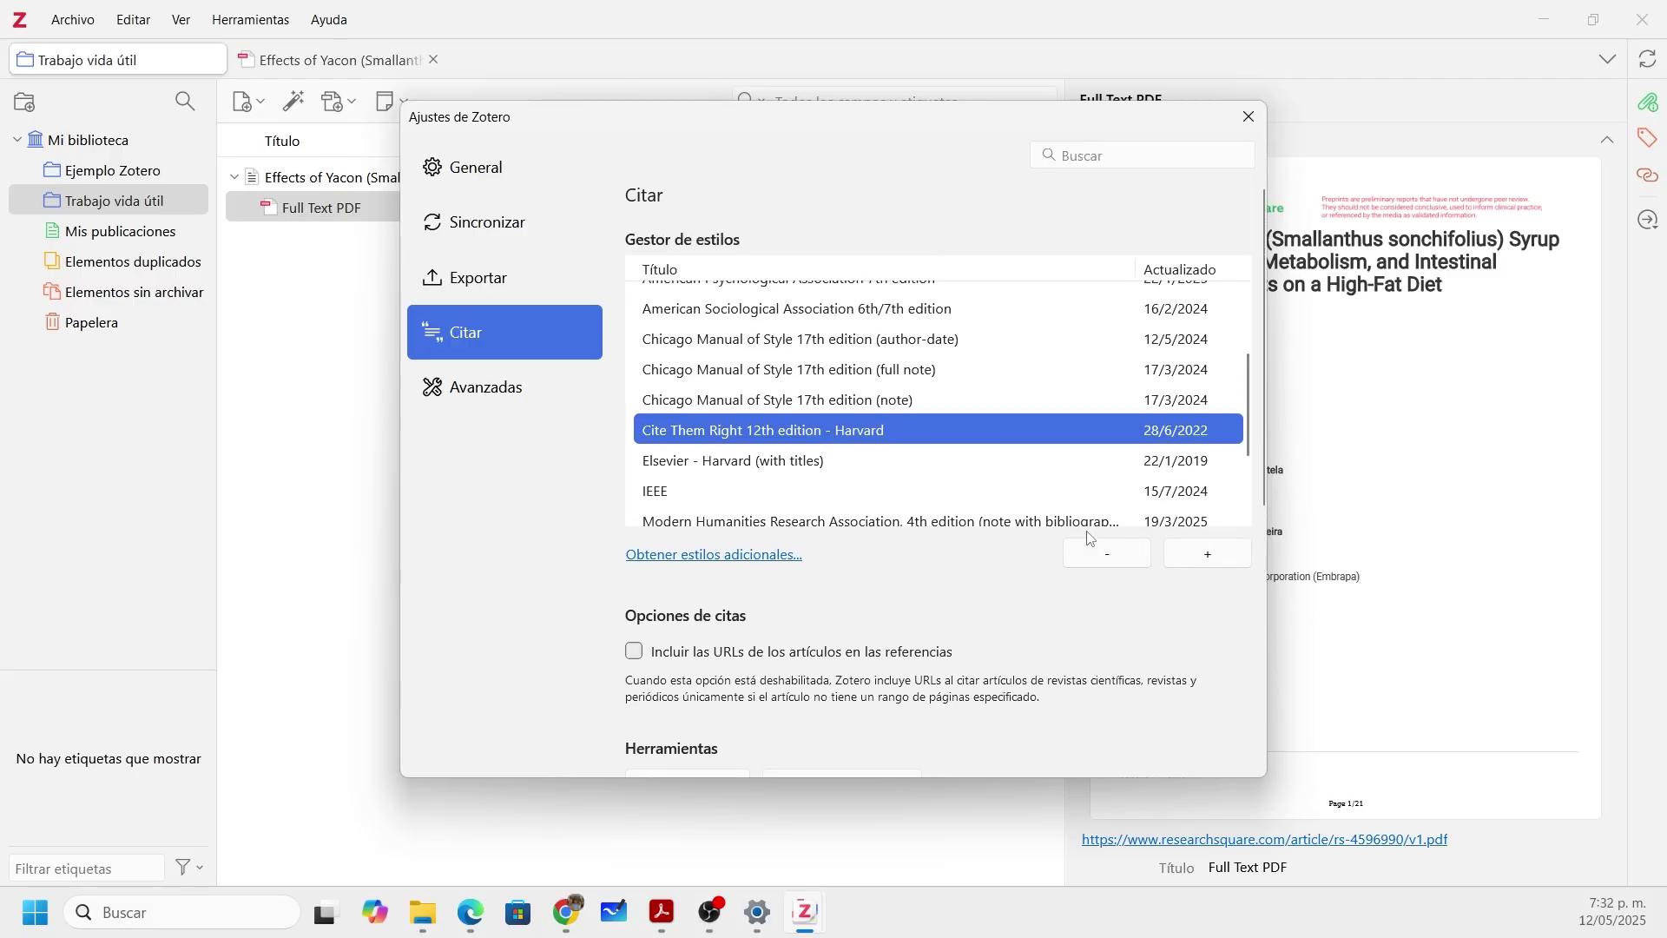
Step: Open the Zotero Style Repository for additional citation styles and browse its full style list
left_click(774, 555)
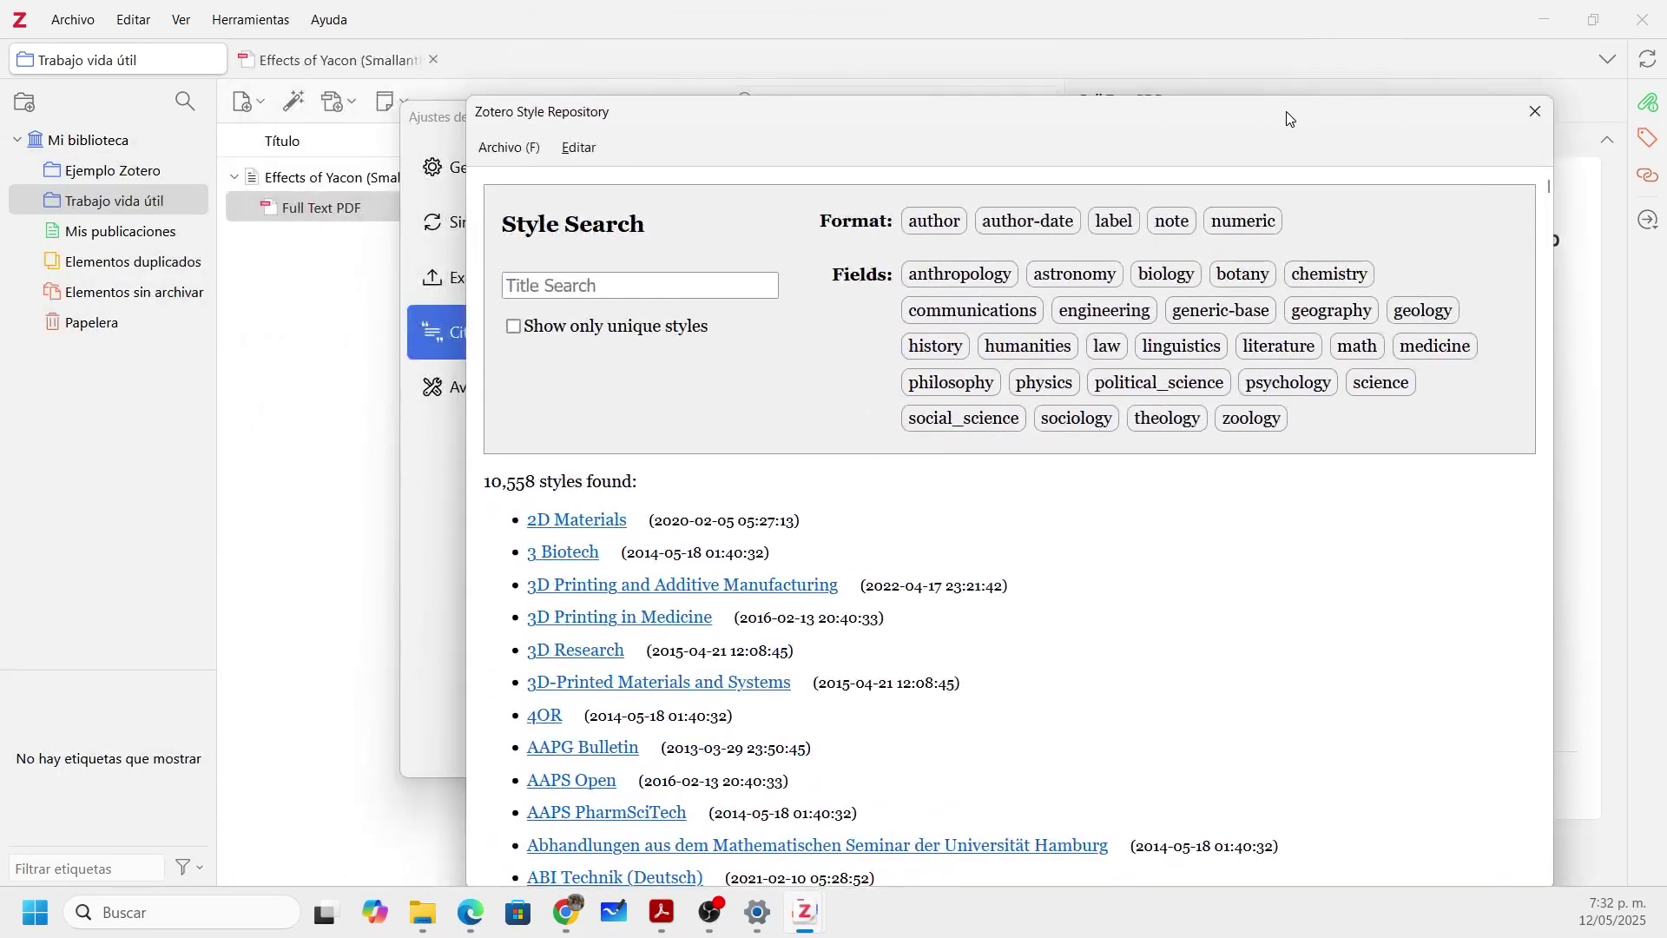
left_click_drag(1285, 111, 1245, 77)
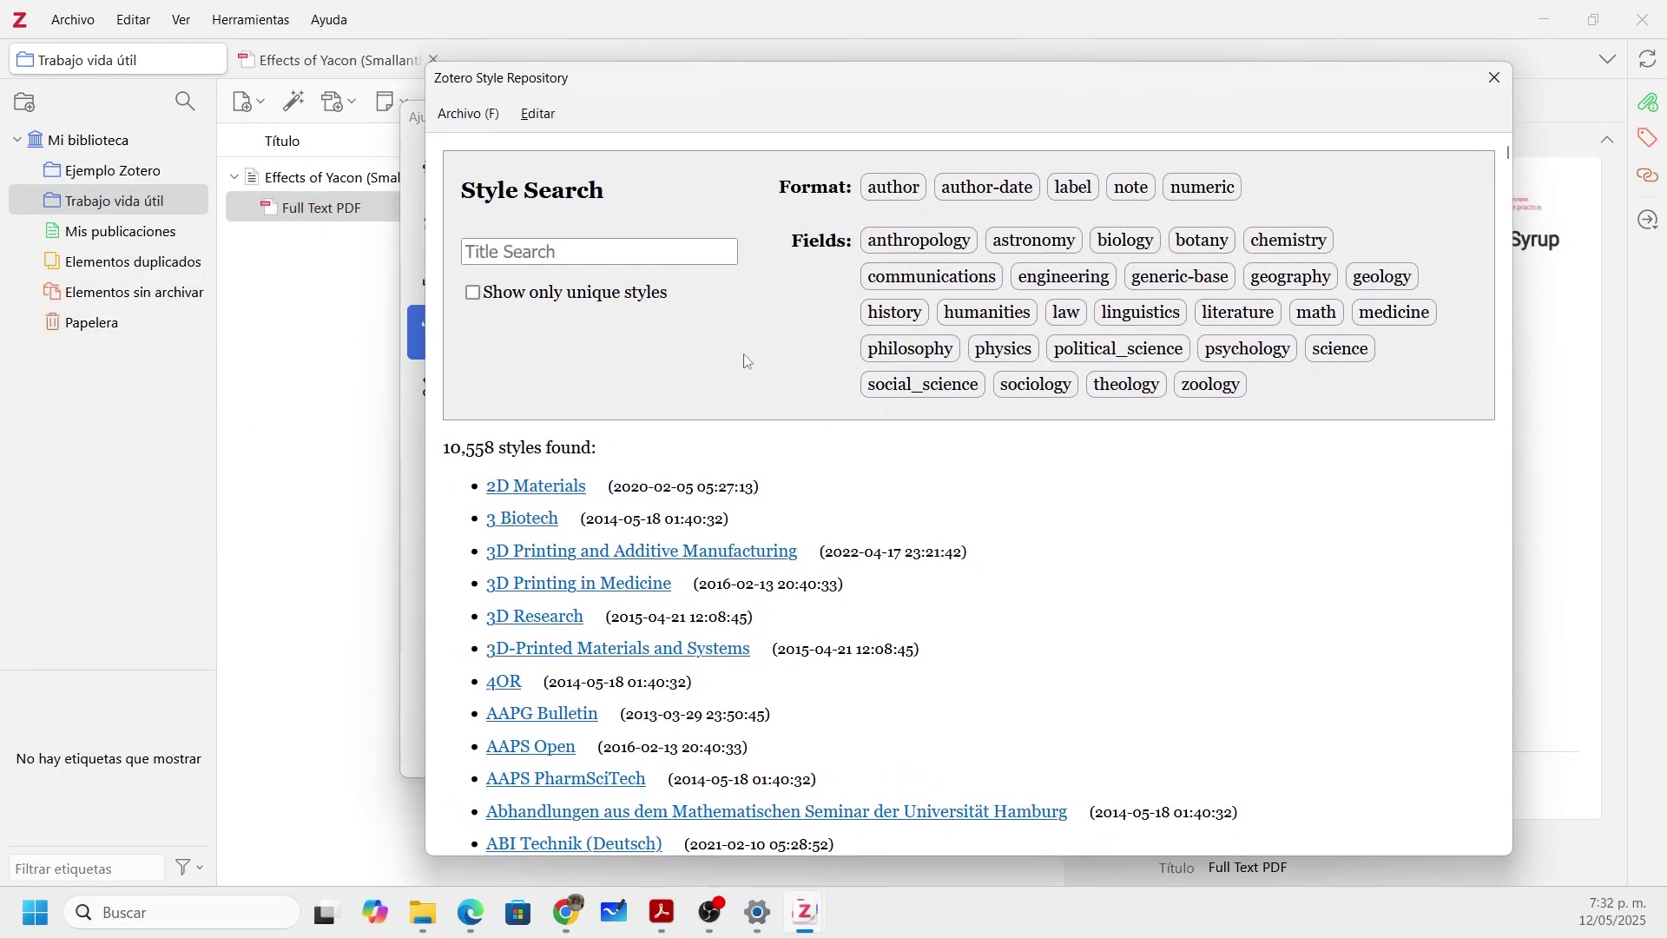
scroll(771, 521, "down", 10)
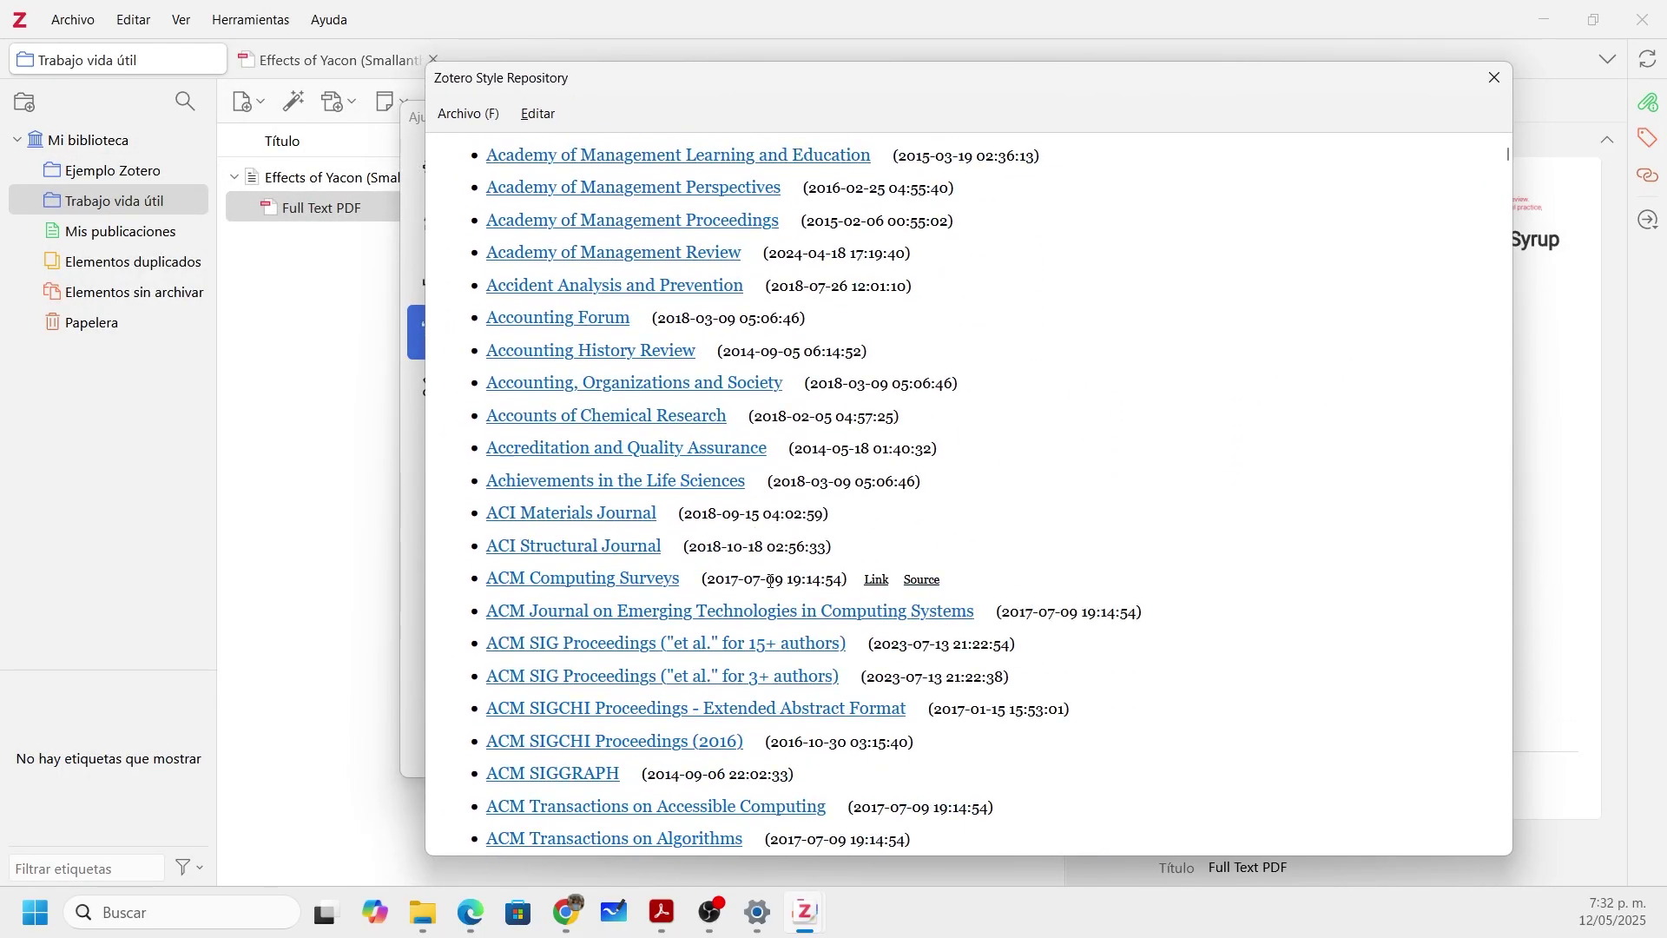
scroll(771, 582, "down", 5)
scroll(771, 582, "up", 20)
mouse_move(771, 580)
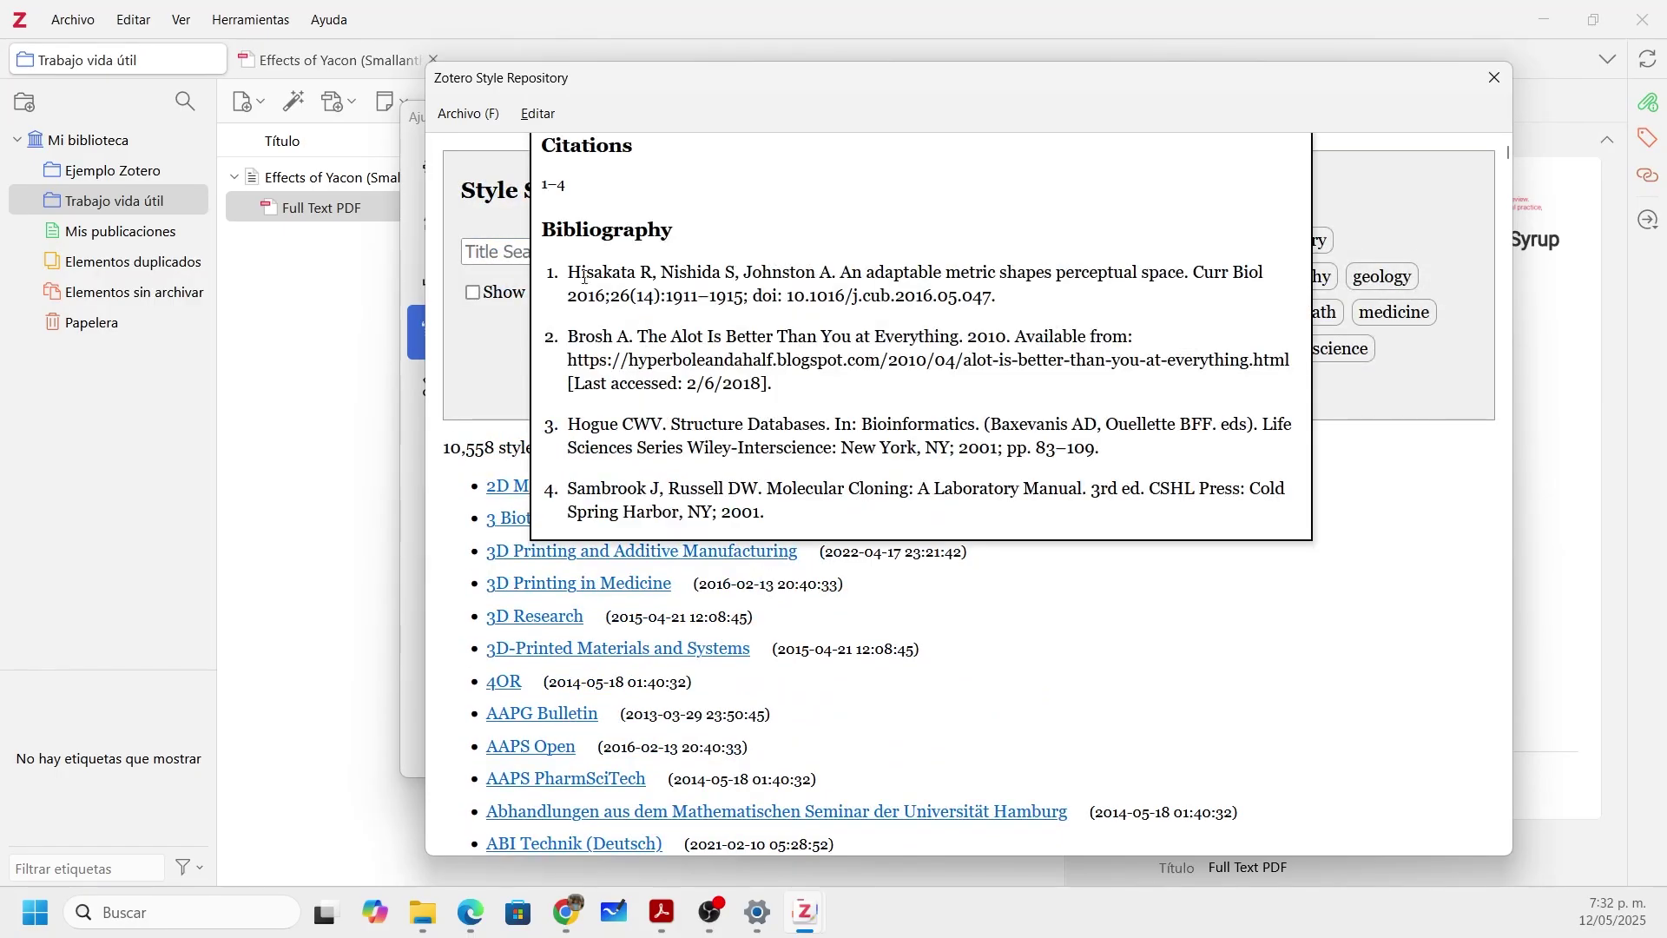
Step: Search the style repository for "apa", look through the matching styles, and close the repository
left_click(521, 251)
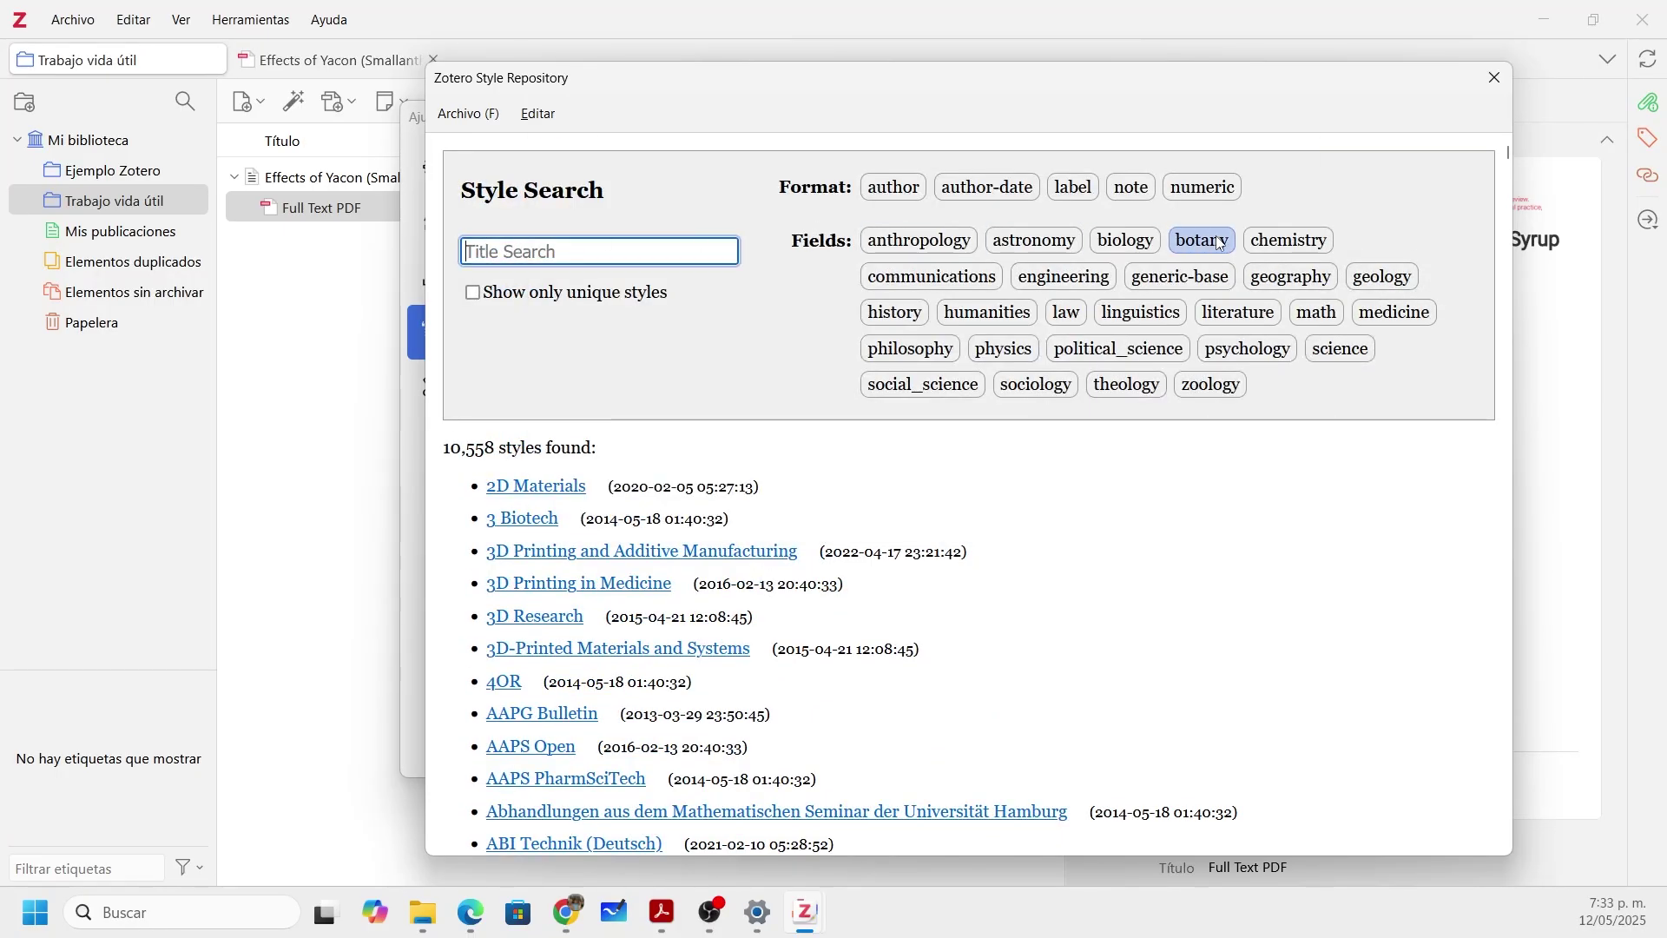
type("apa")
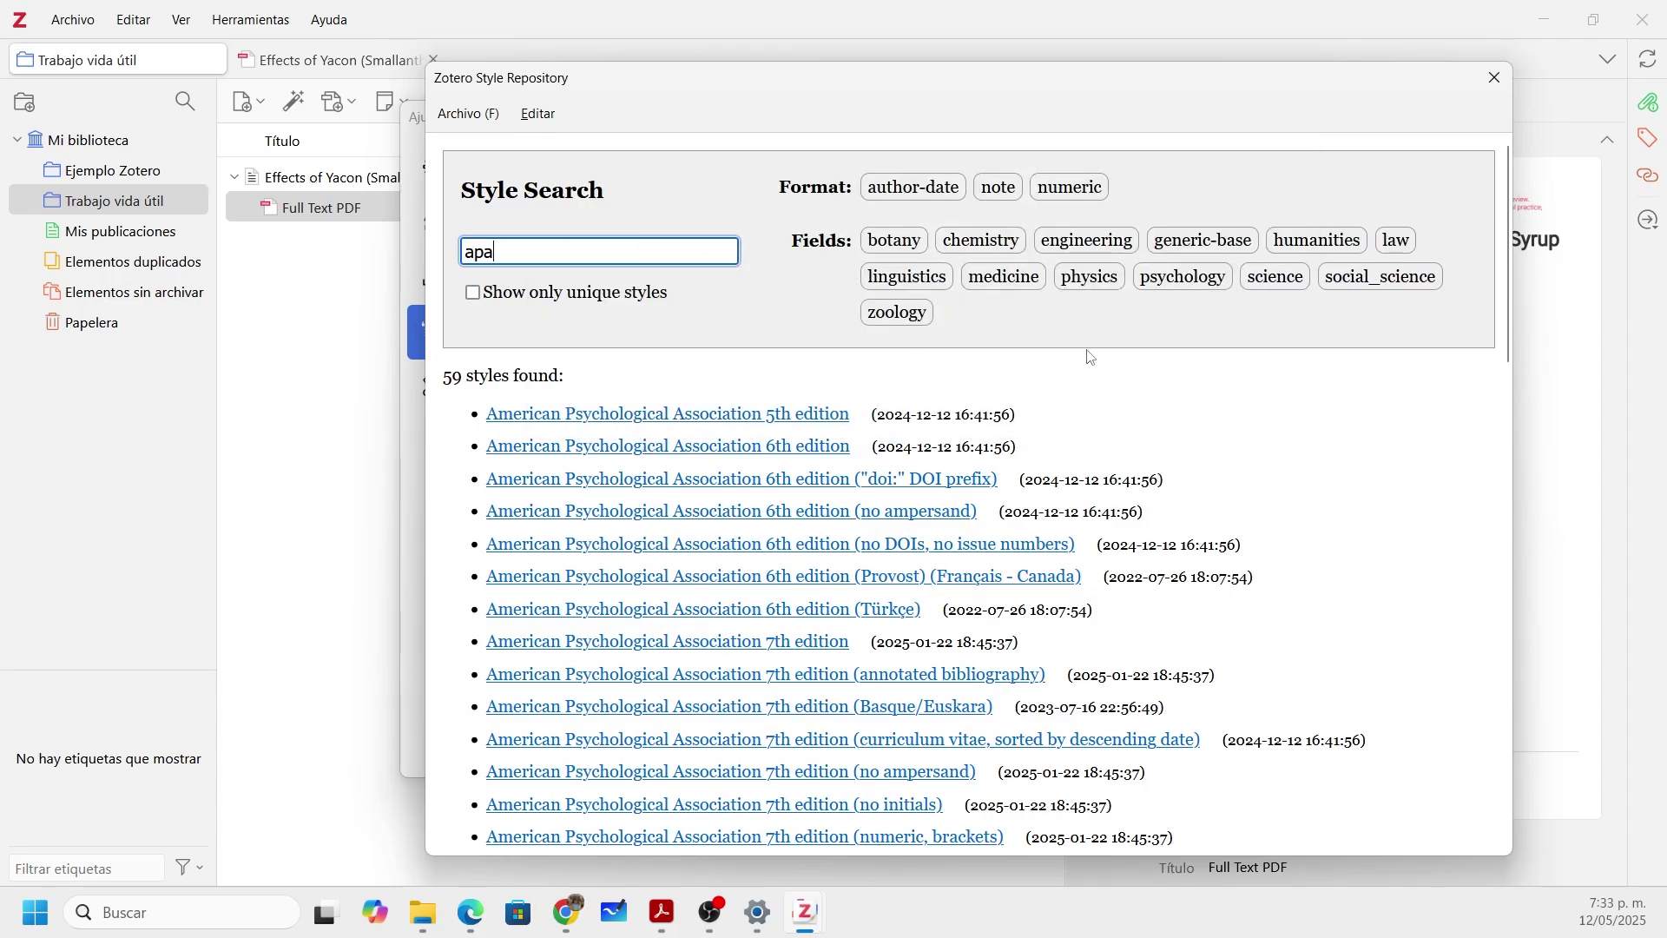
mouse_move(987, 408)
scroll(966, 430, "down", 3)
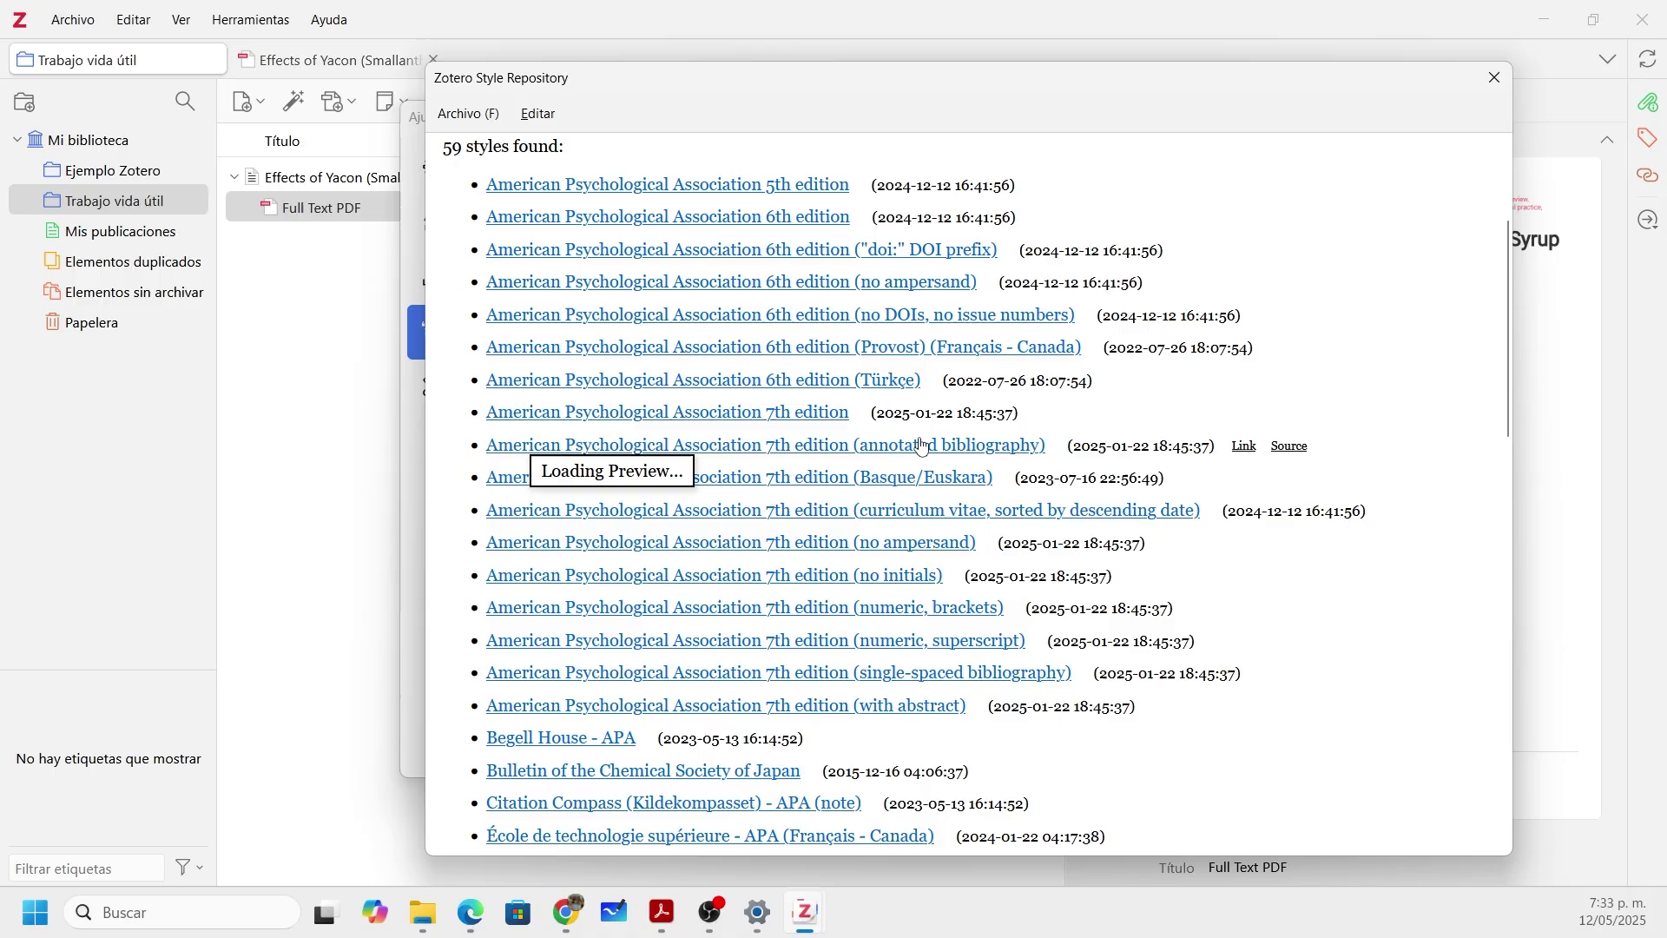
mouse_move(762, 306)
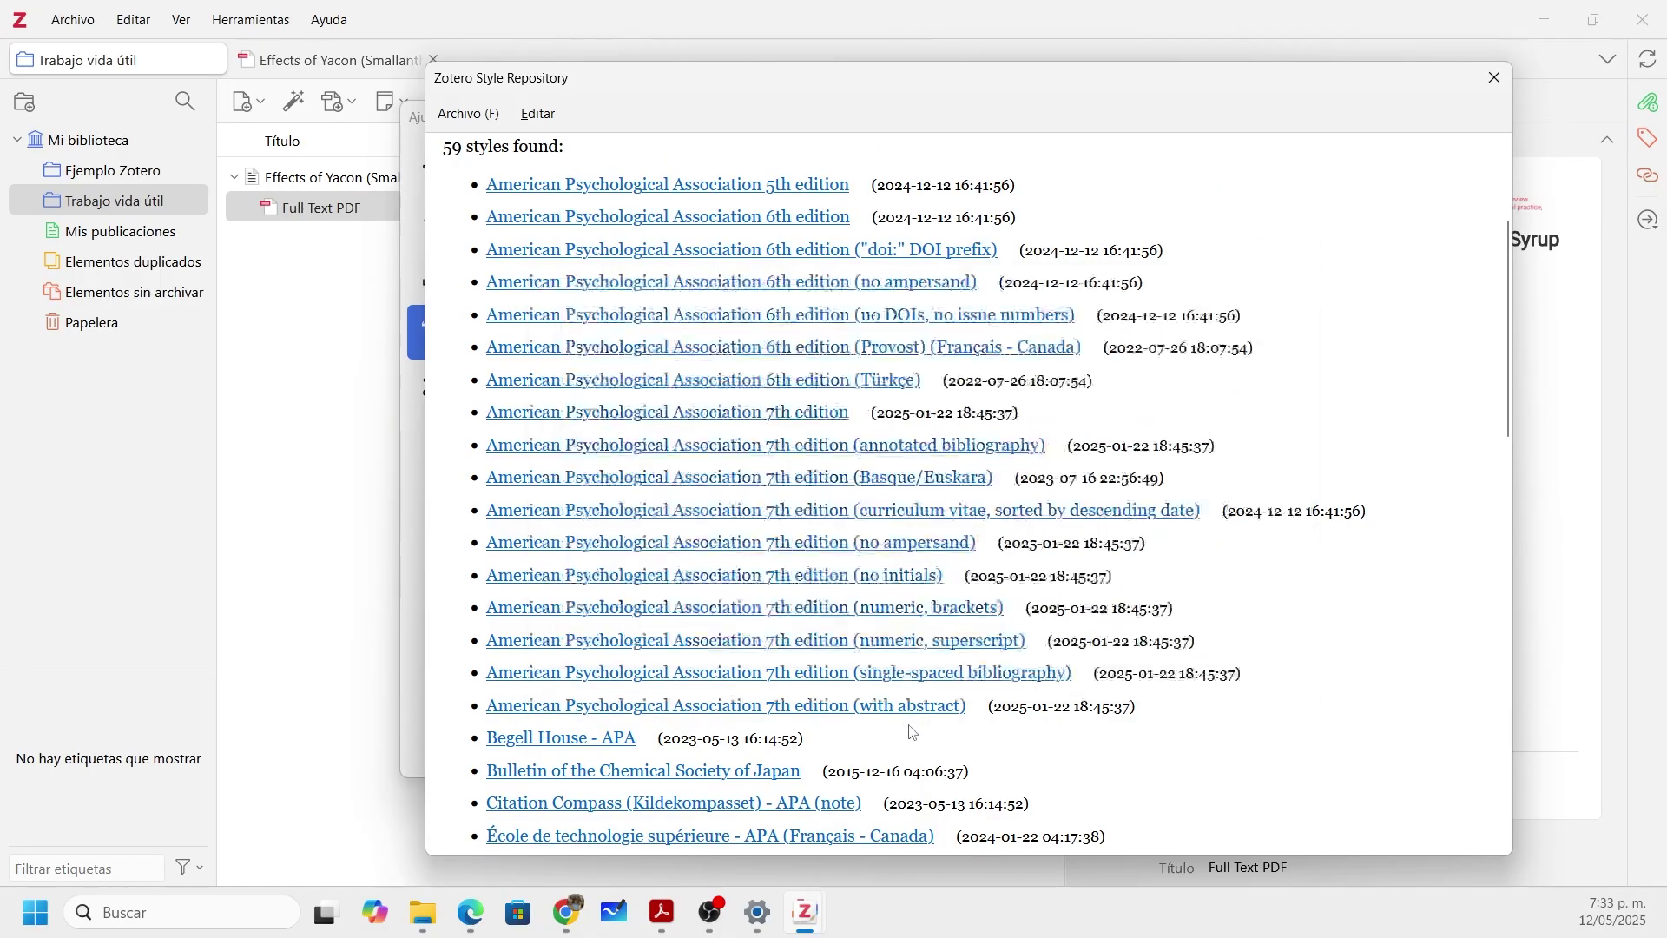
scroll(925, 736, "down", 3)
scroll(926, 737, "down", 6)
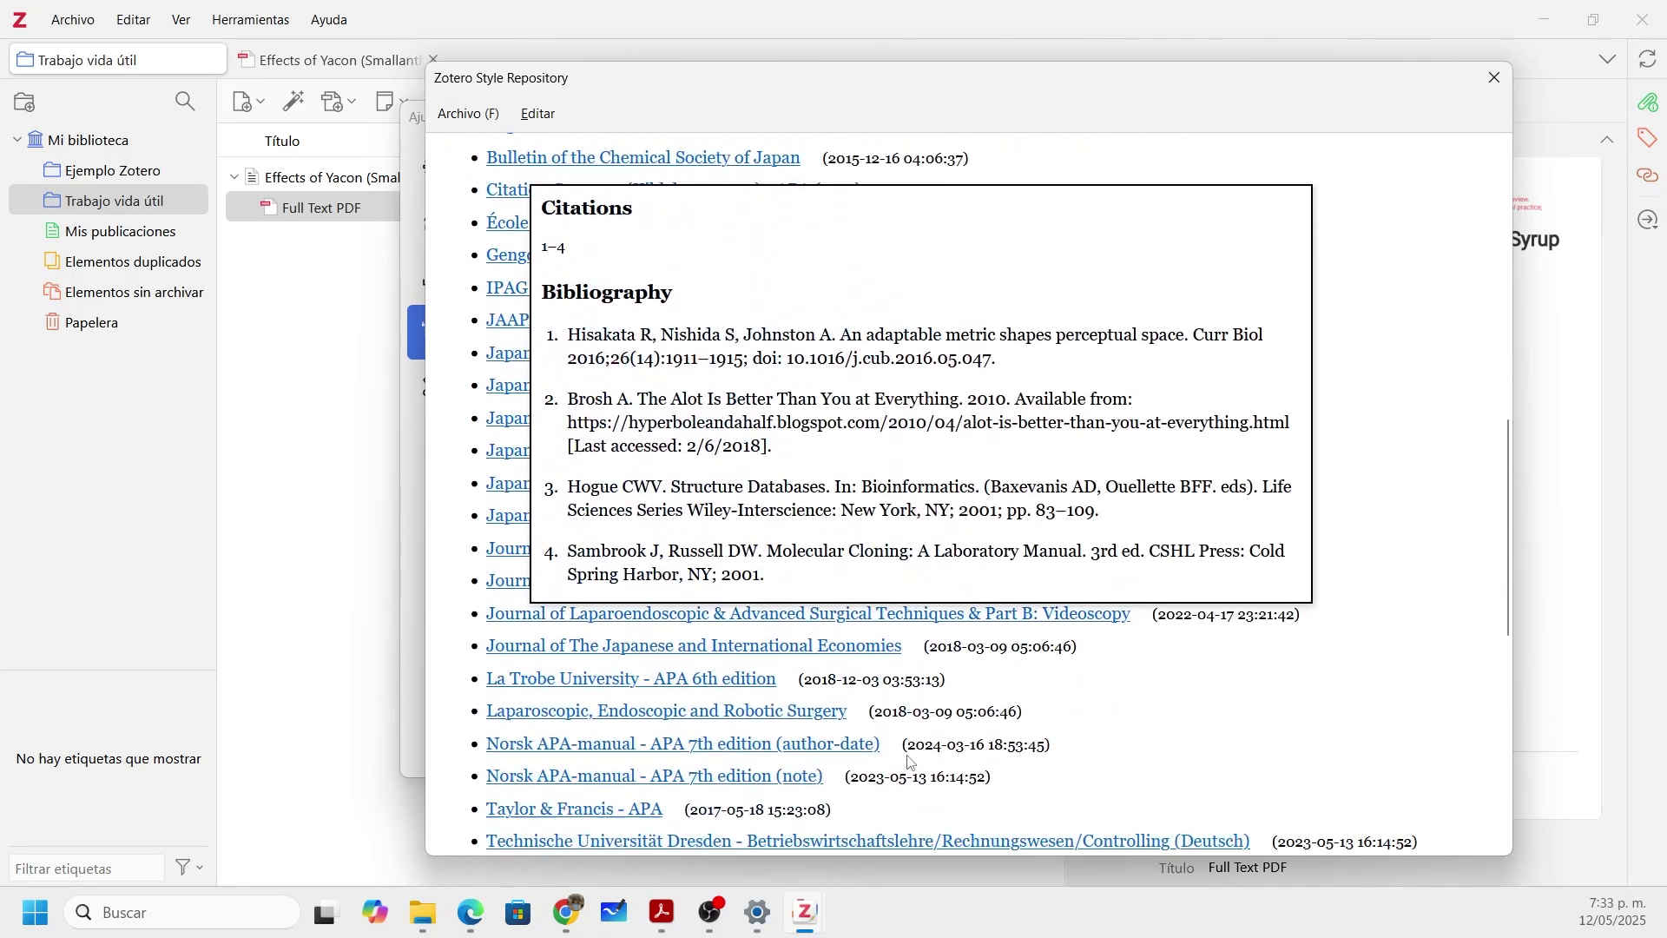
mouse_move(914, 732)
scroll(914, 732, "down", 6)
scroll(912, 730, "up", 15)
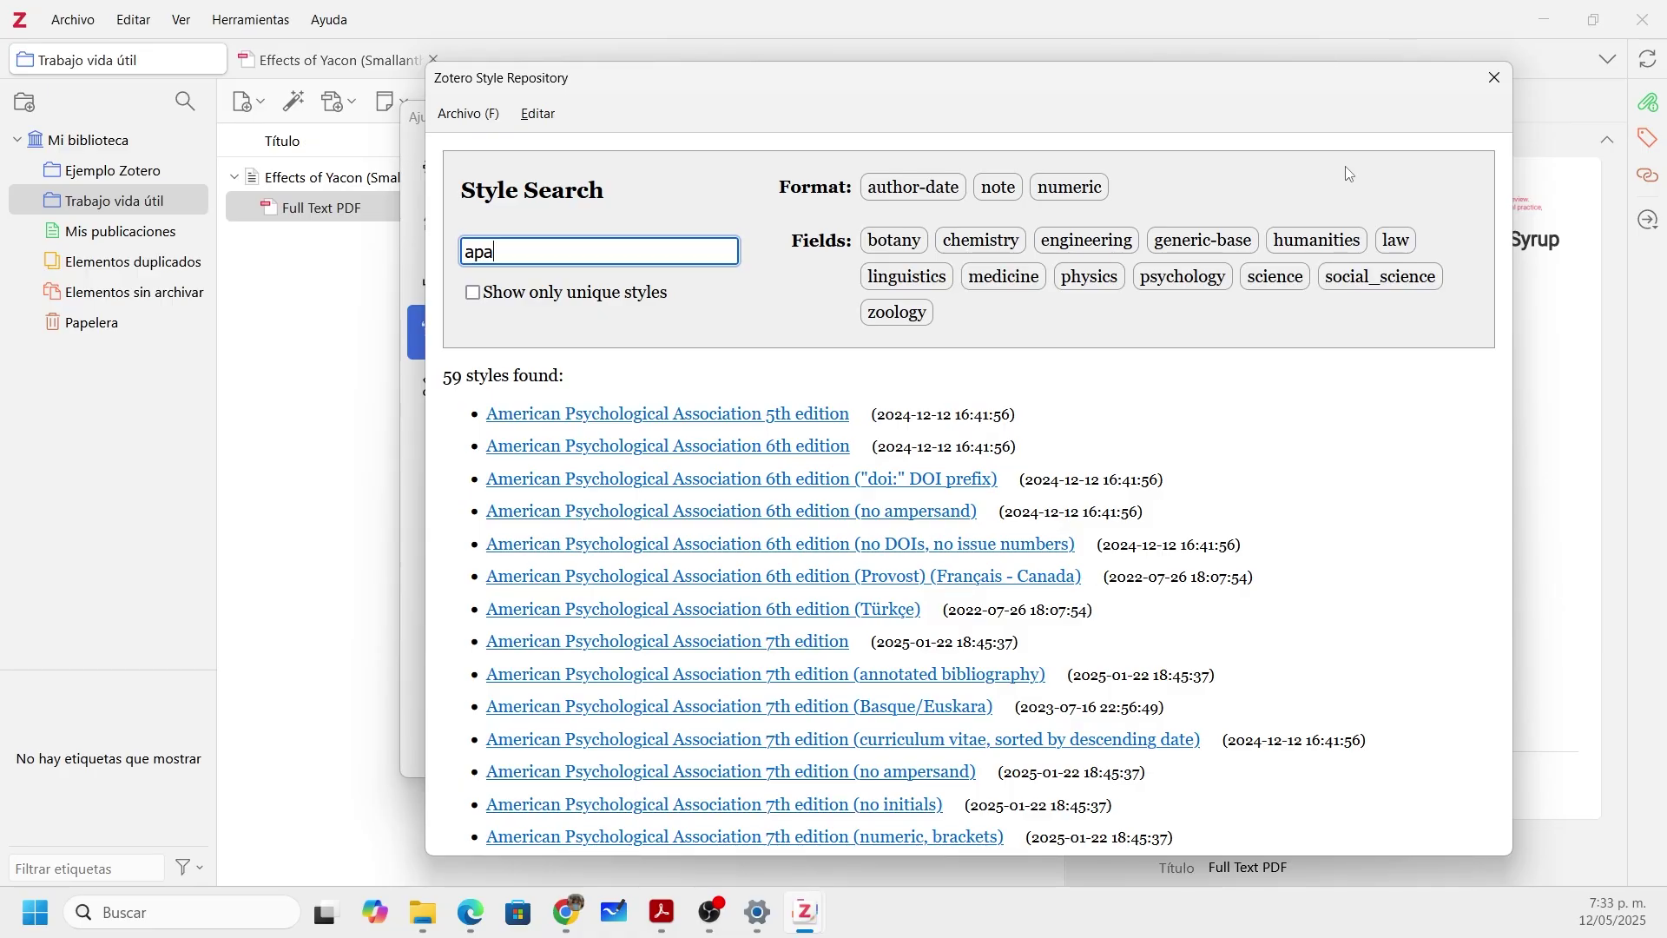
left_click(1495, 80)
Step: Review the Avanzadas settings, covering files and folders, shortcuts, feeds and search indexing, and close the Zotero settings
left_click(467, 391)
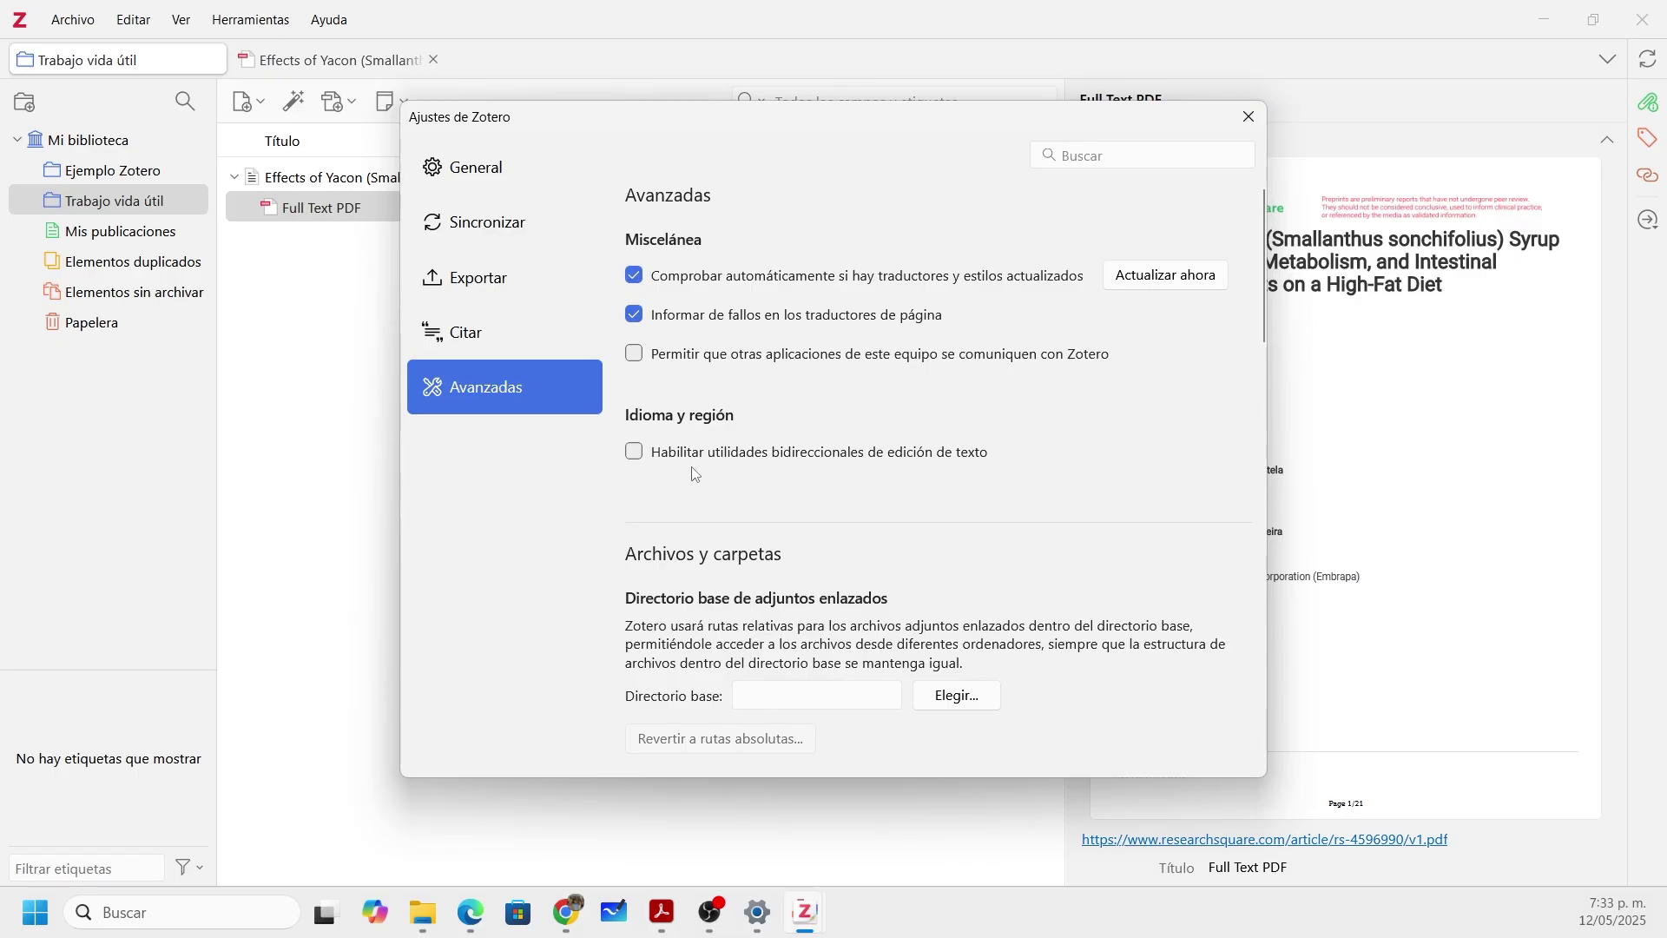
scroll(738, 449, "down", 3)
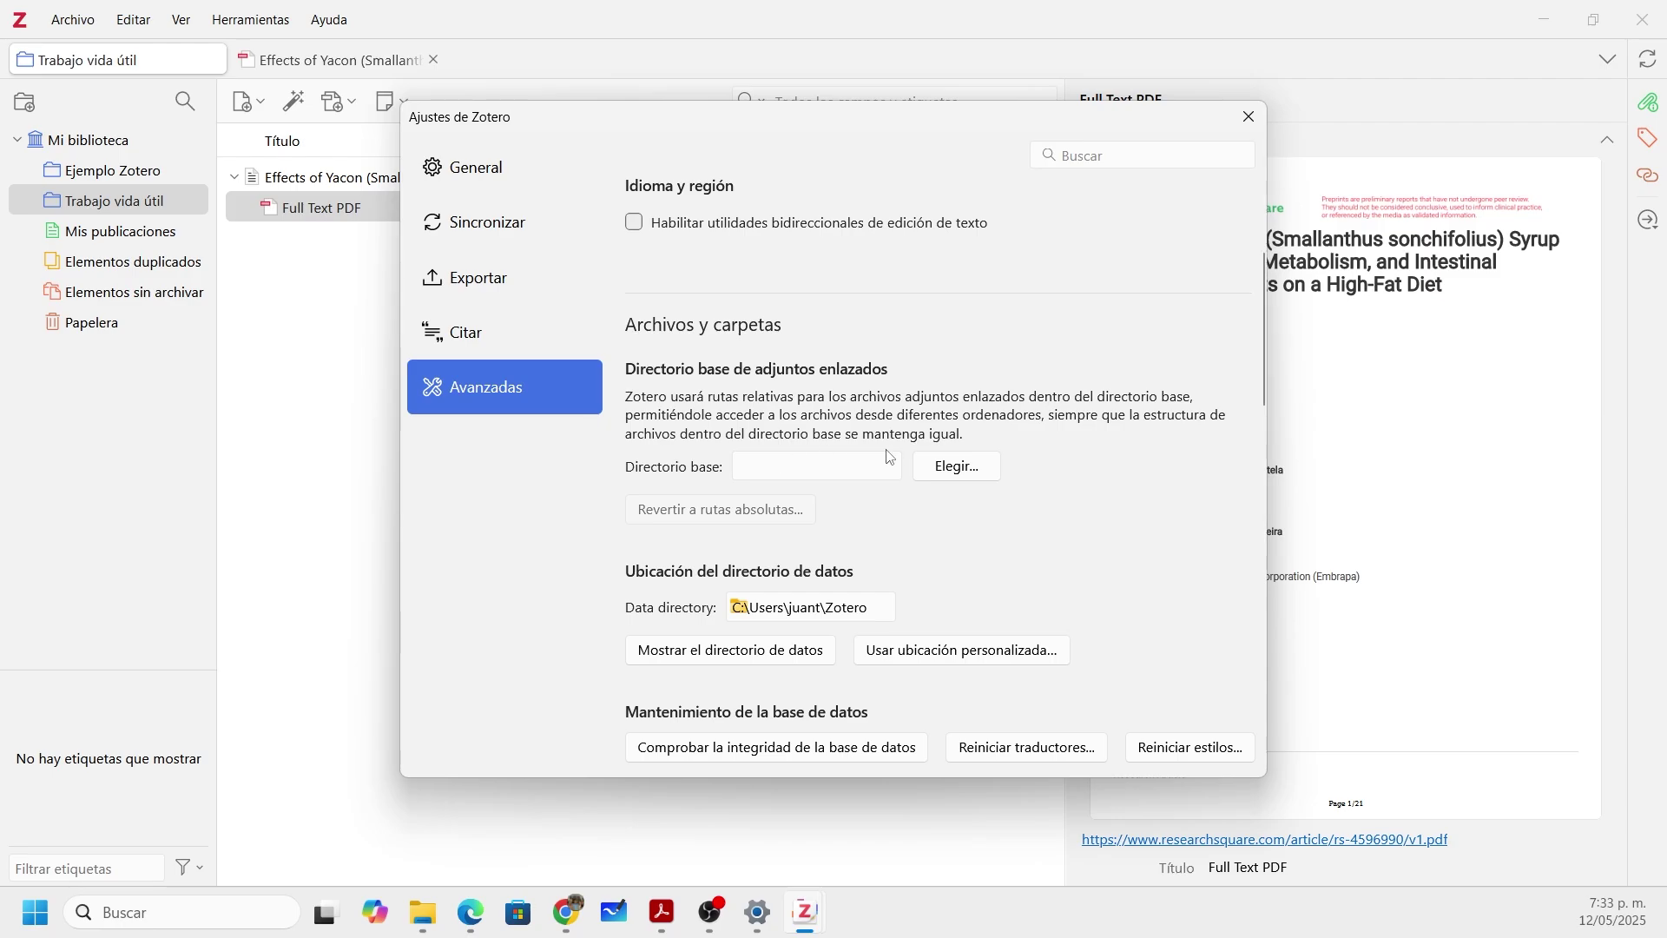
scroll(847, 458, "down", 4)
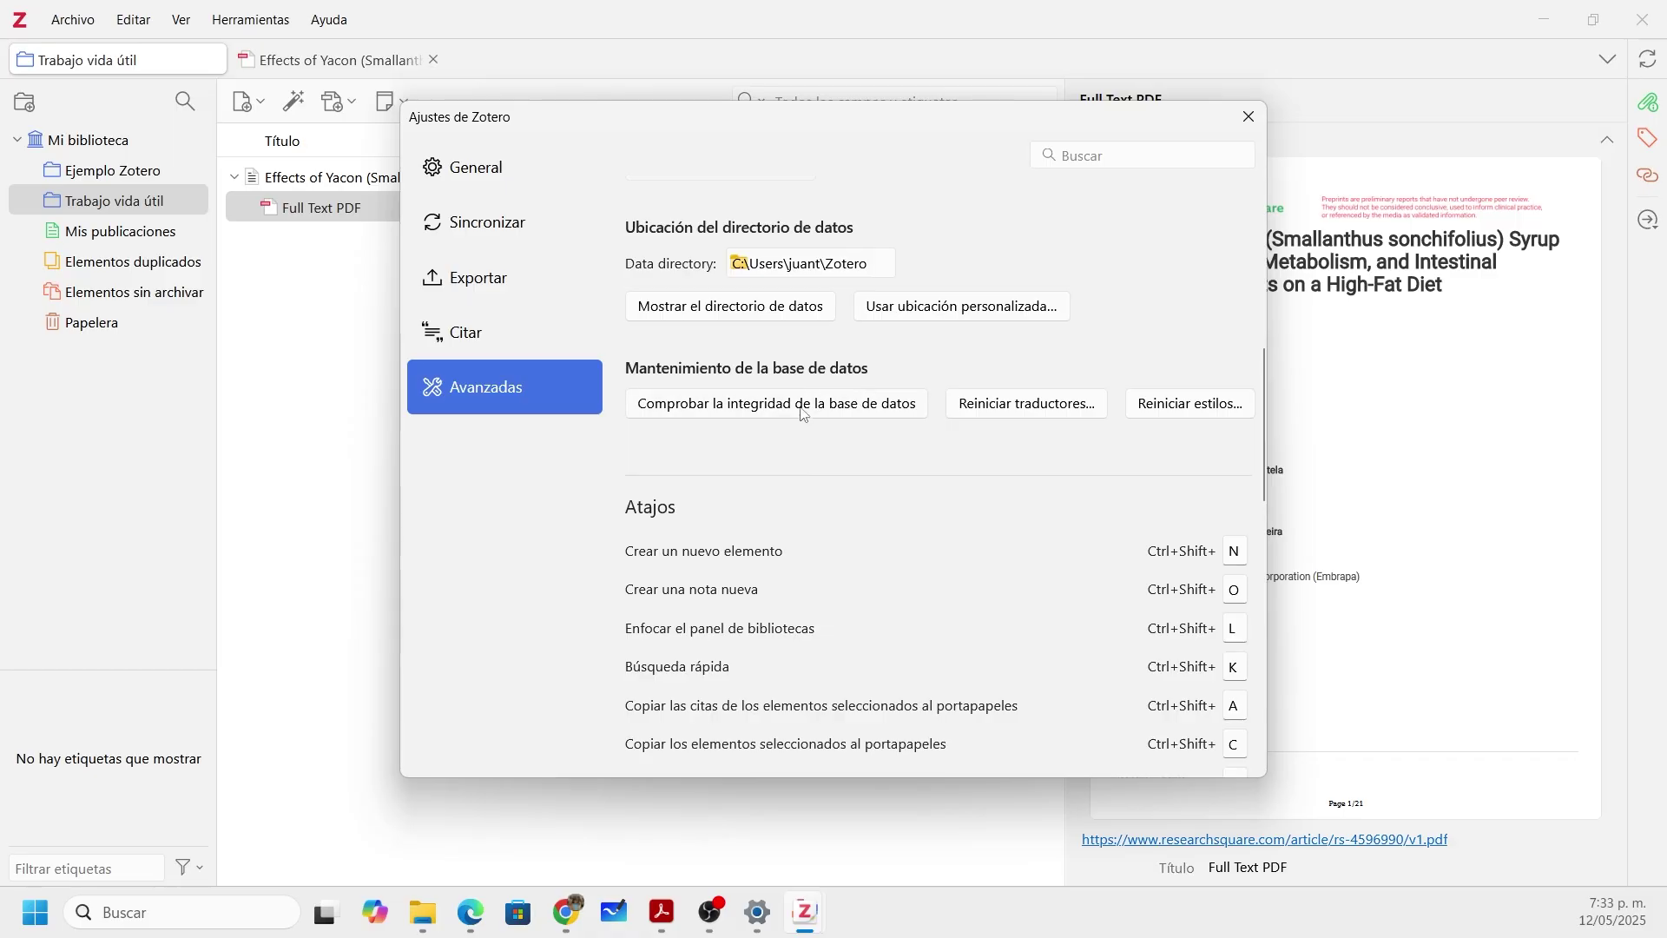
scroll(882, 362, "down", 3)
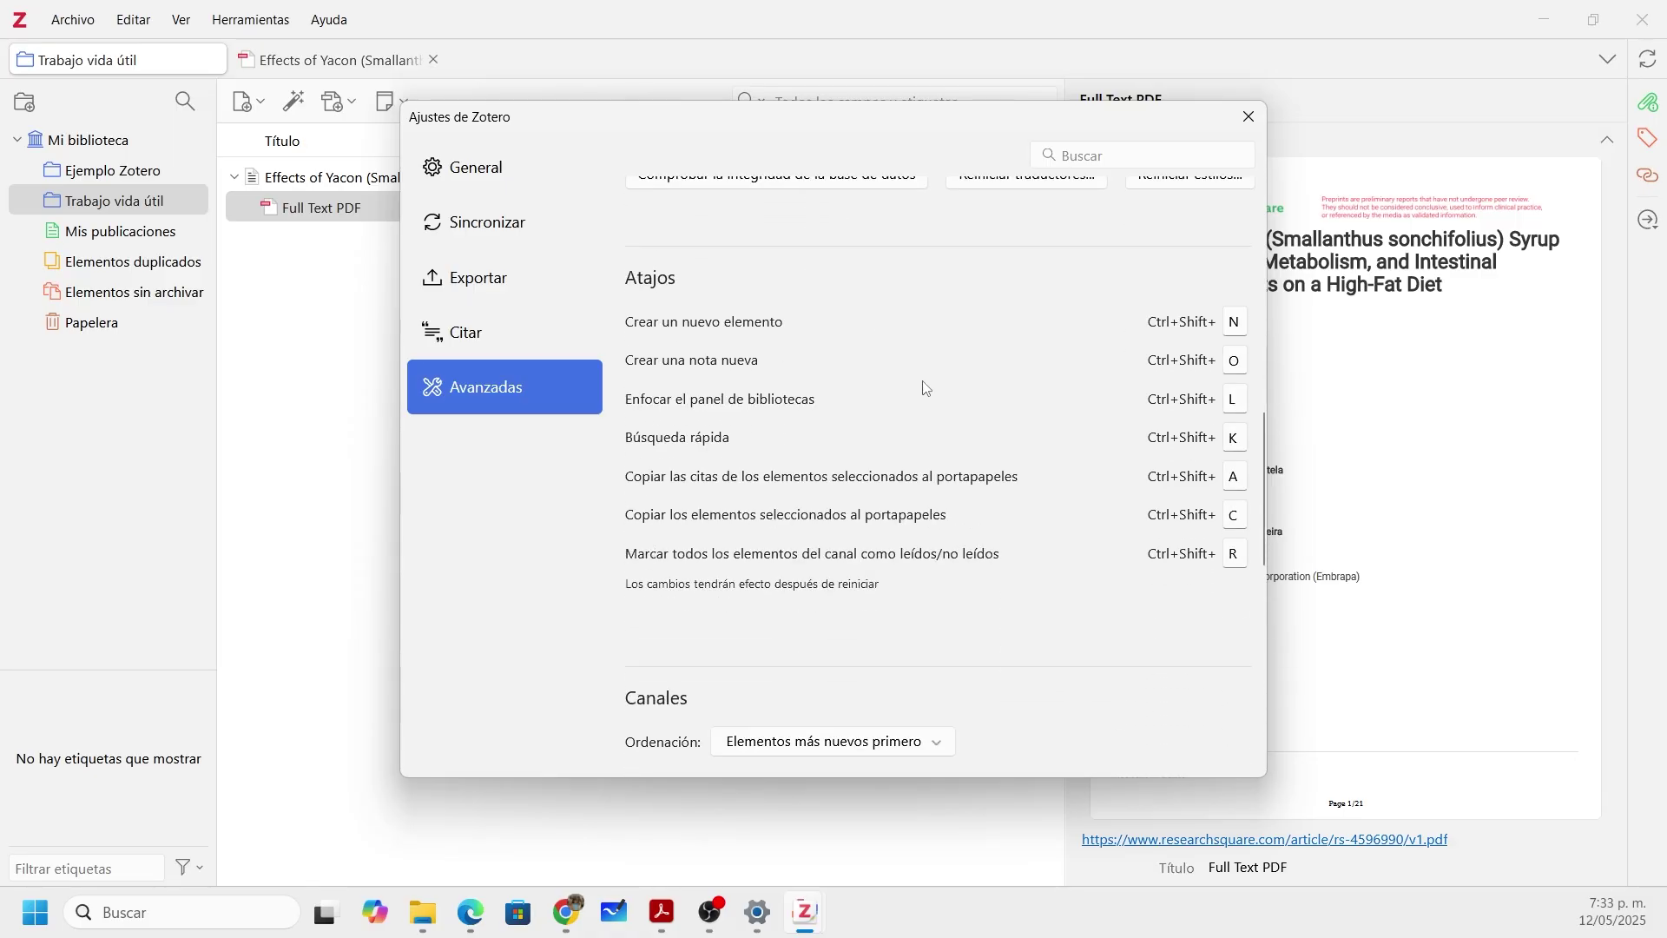
scroll(927, 389, "down", 9)
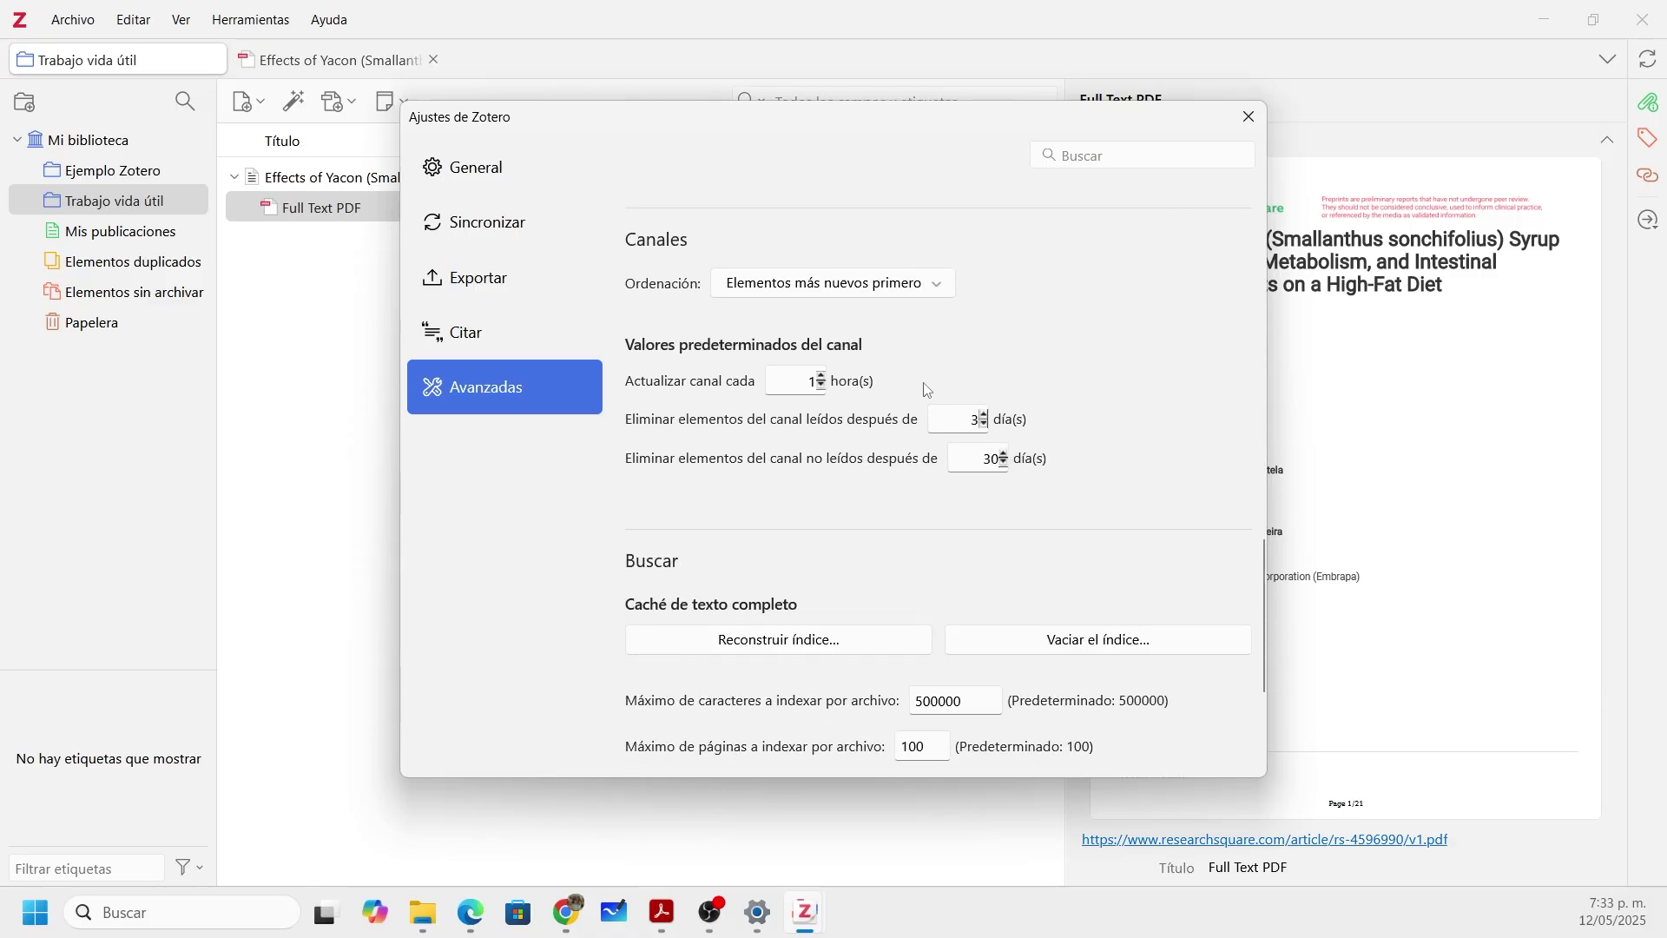
left_click(1250, 116)
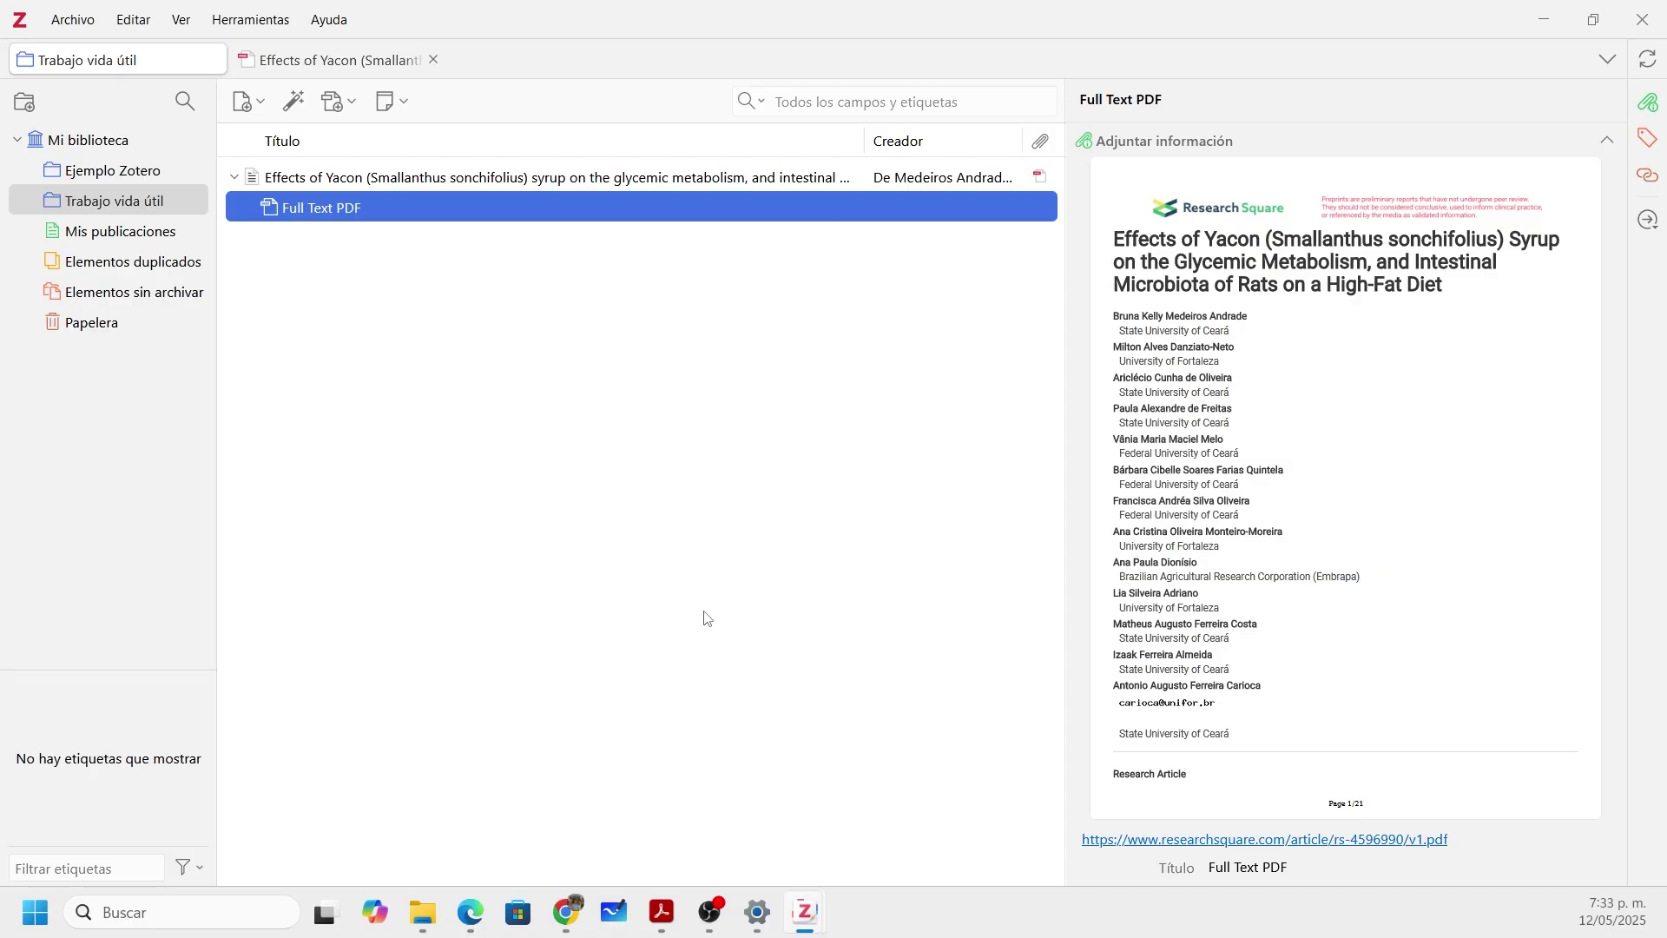
Step: Find and launch Microsoft Word from the Windows search and create a blank document
left_click(144, 914)
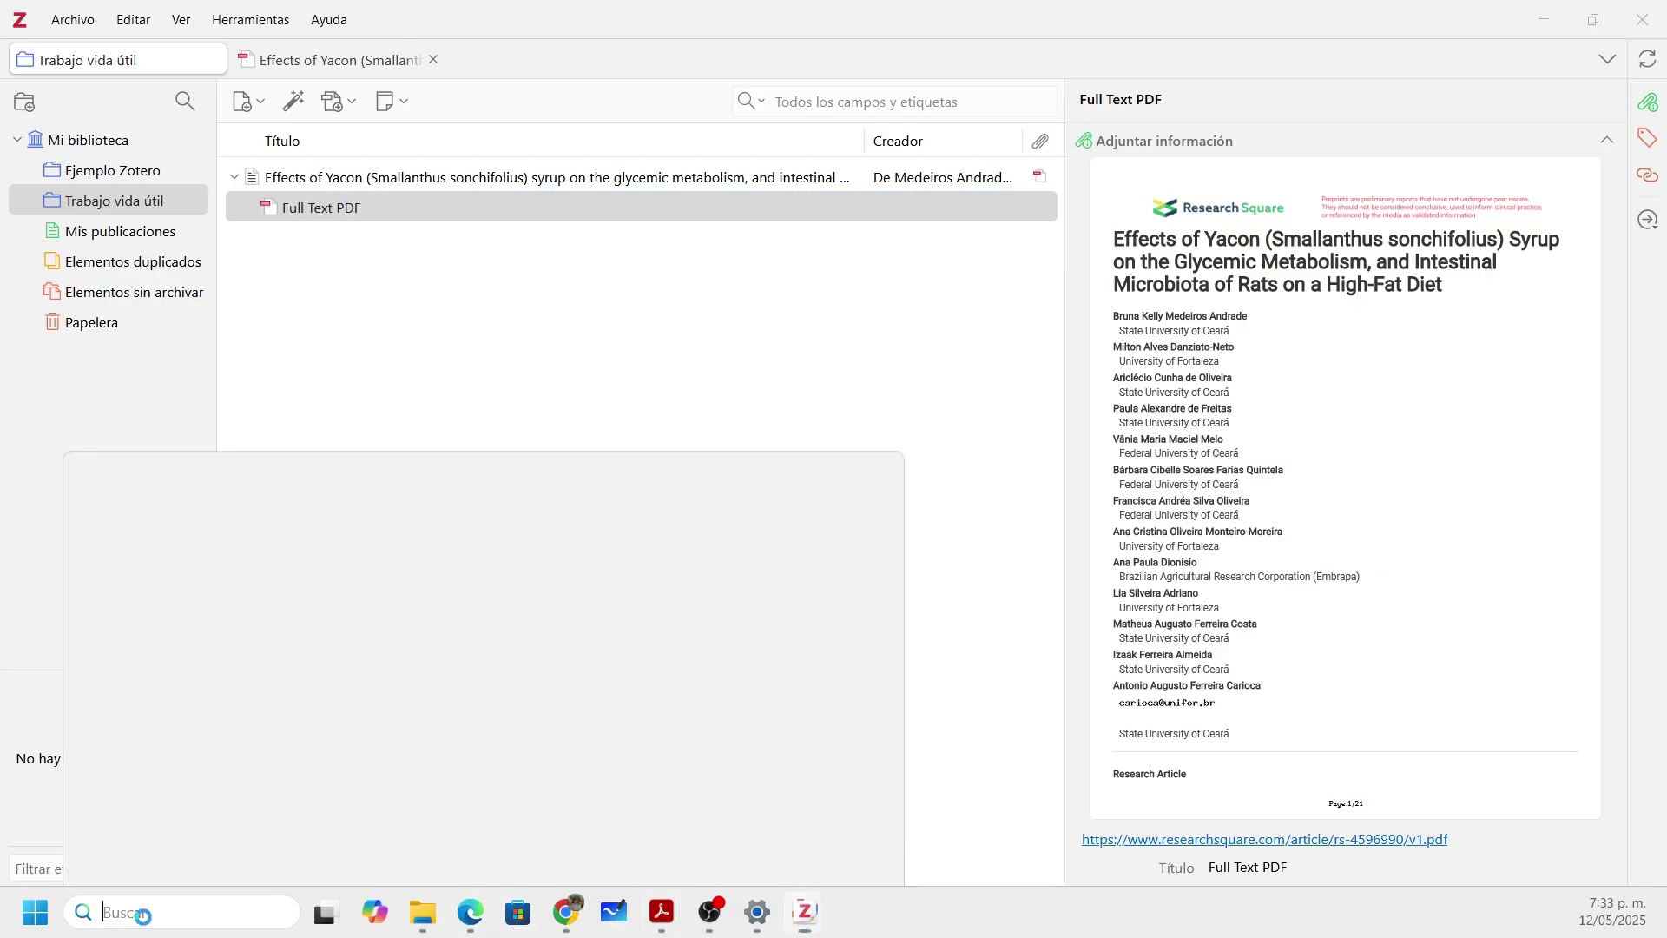
type("word")
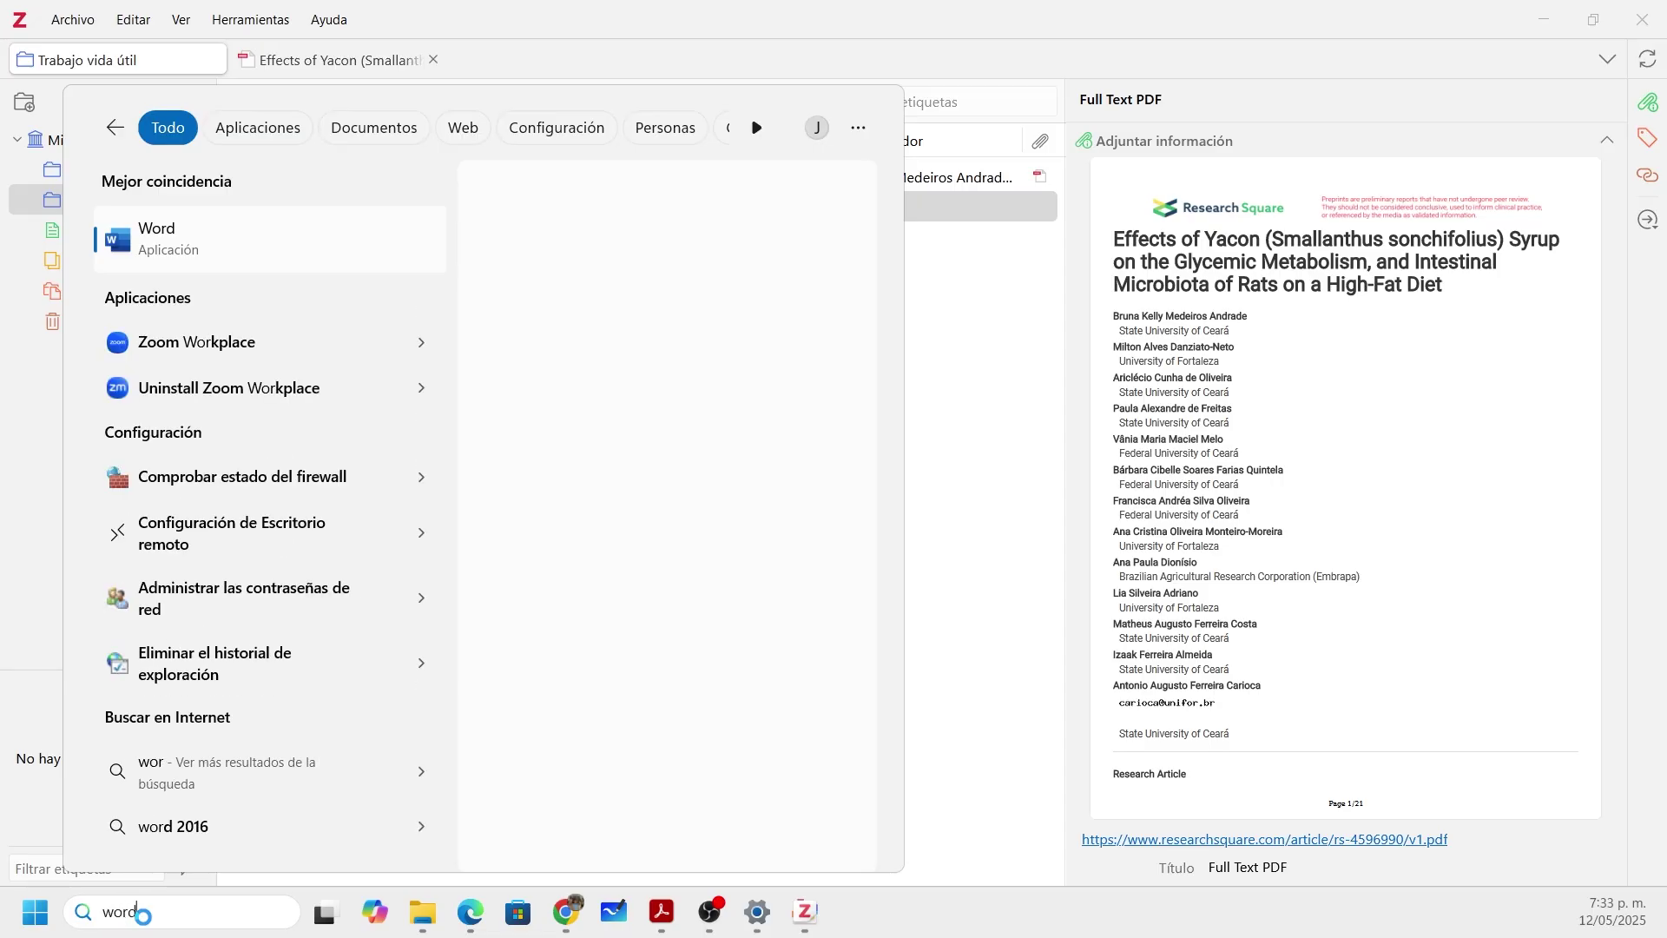
key("Escape")
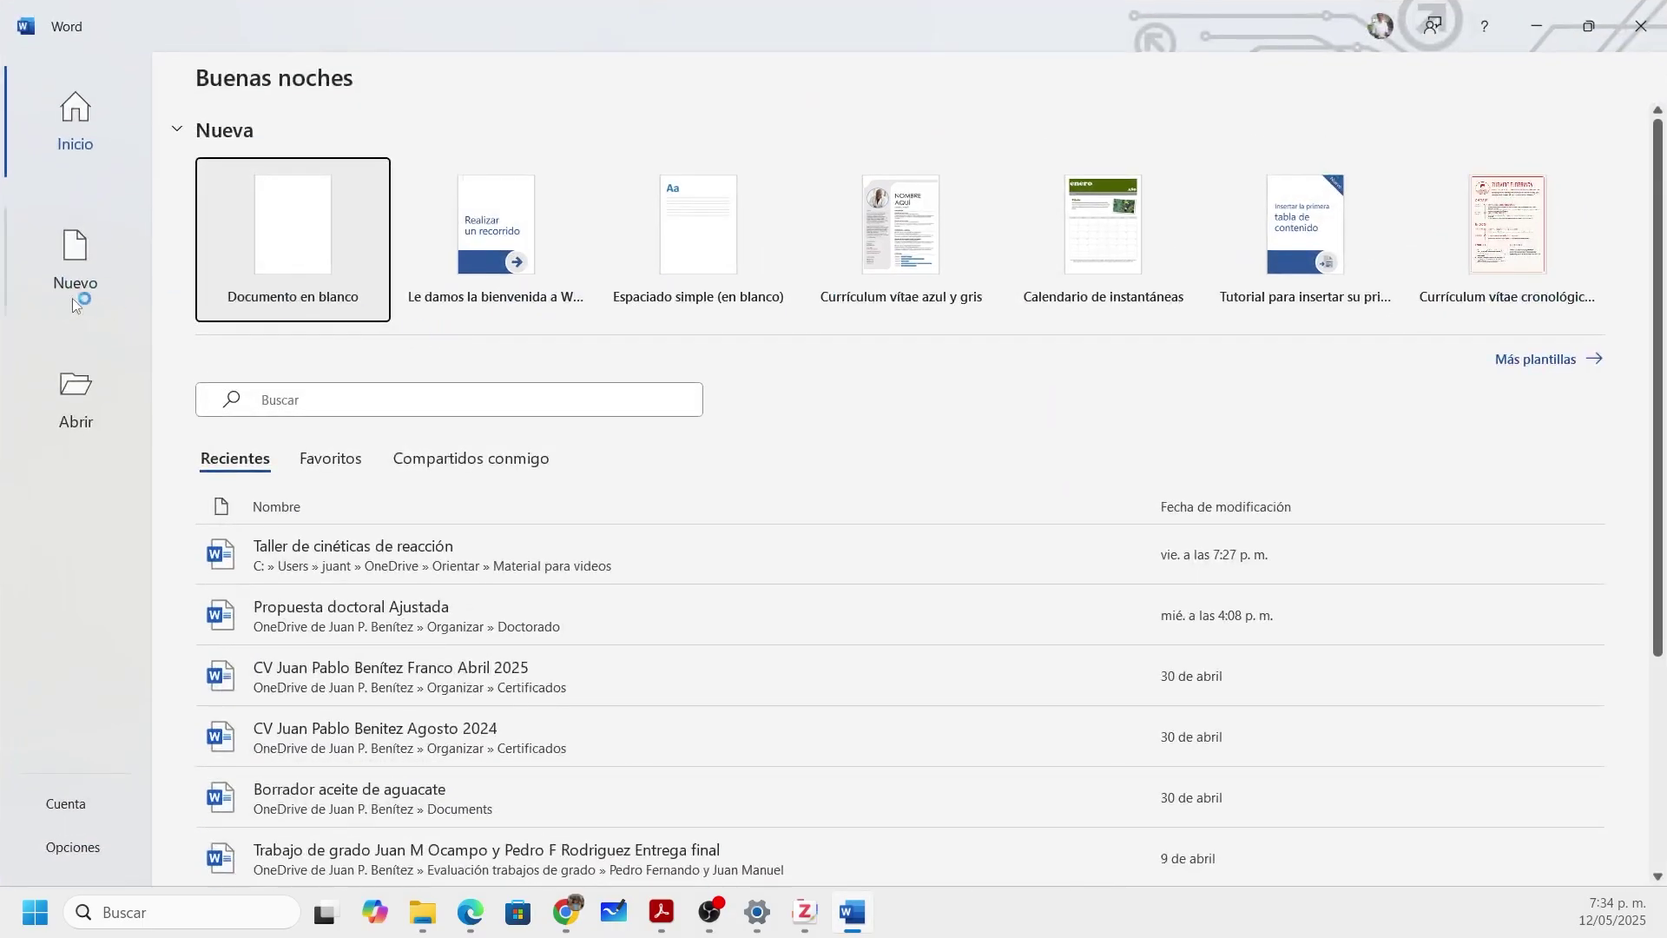
left_click(305, 231)
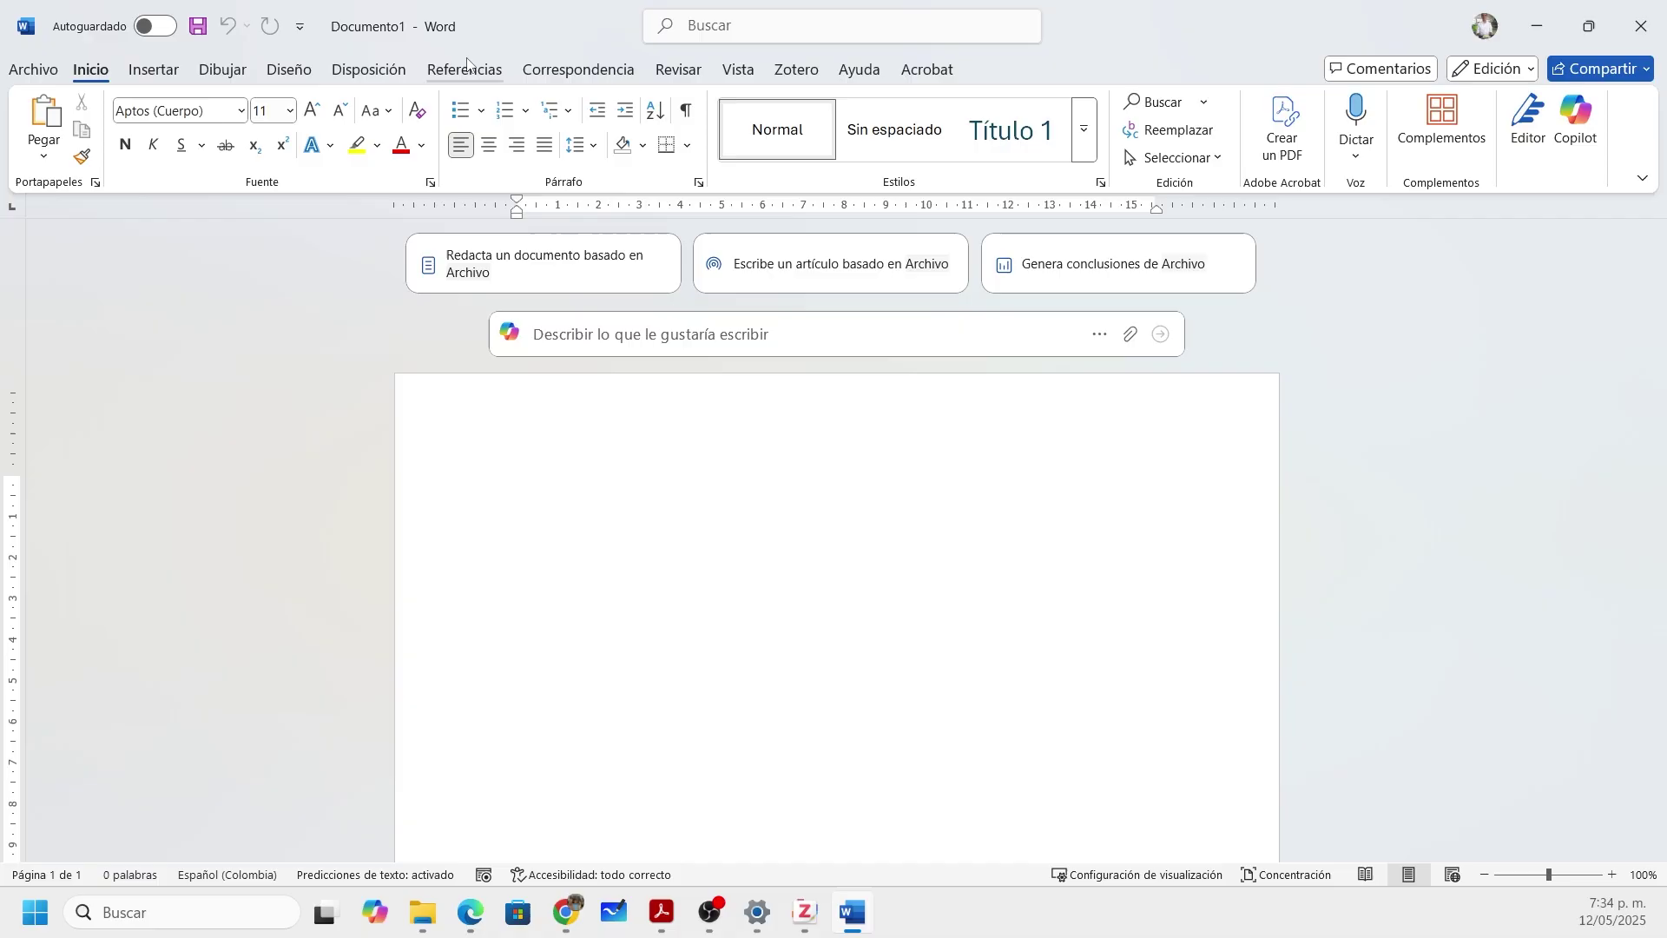
Step: Add two blank lines to the document and write "De acuerdo con el autor...."
left_click(792, 71)
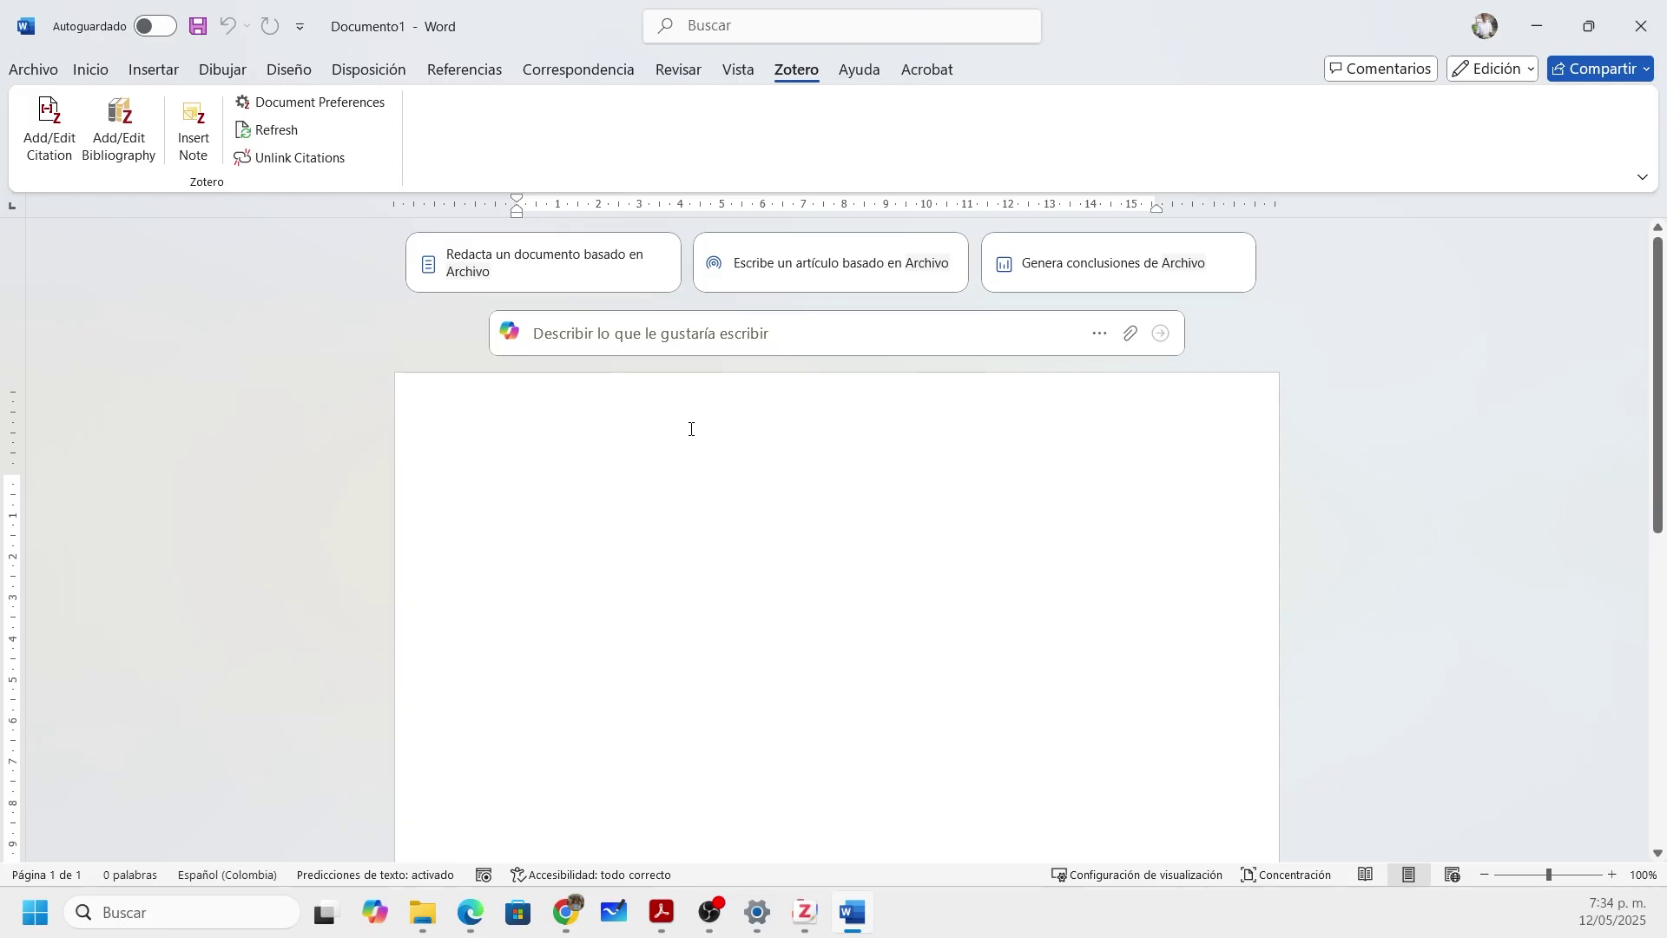
key("Return")
key("Return")
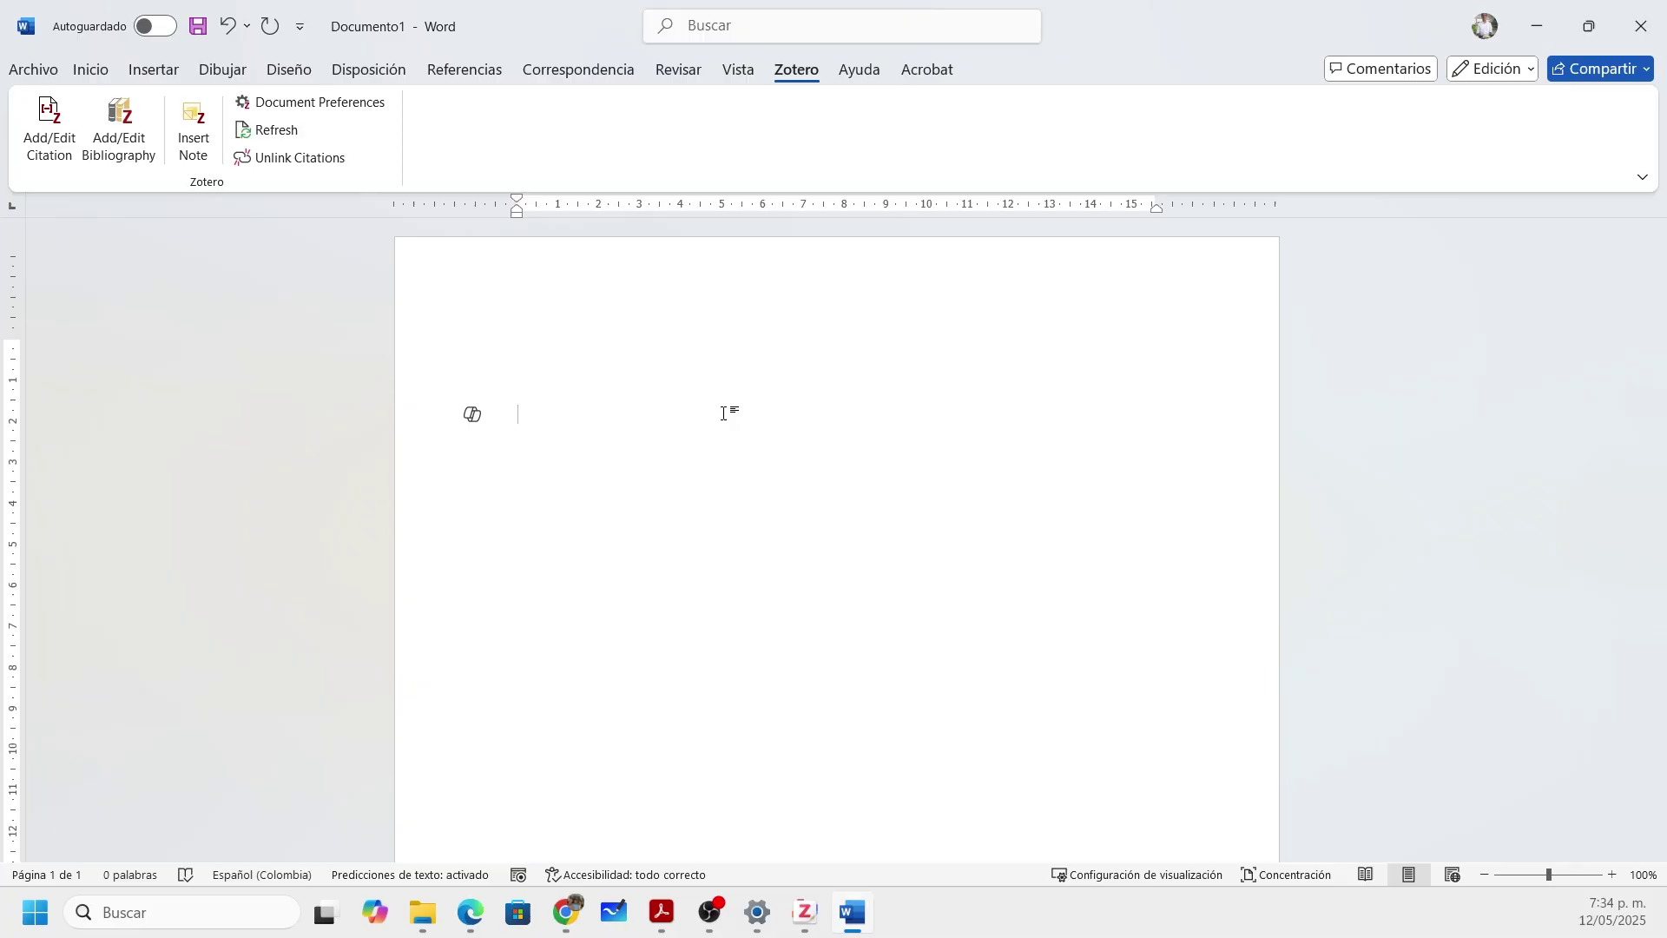
type("De acuerdo con el autor....")
Step: Start a Zotero citation after the sentence and set the citation style to American Psychological Association (APA) 7th edition
left_click(61, 152)
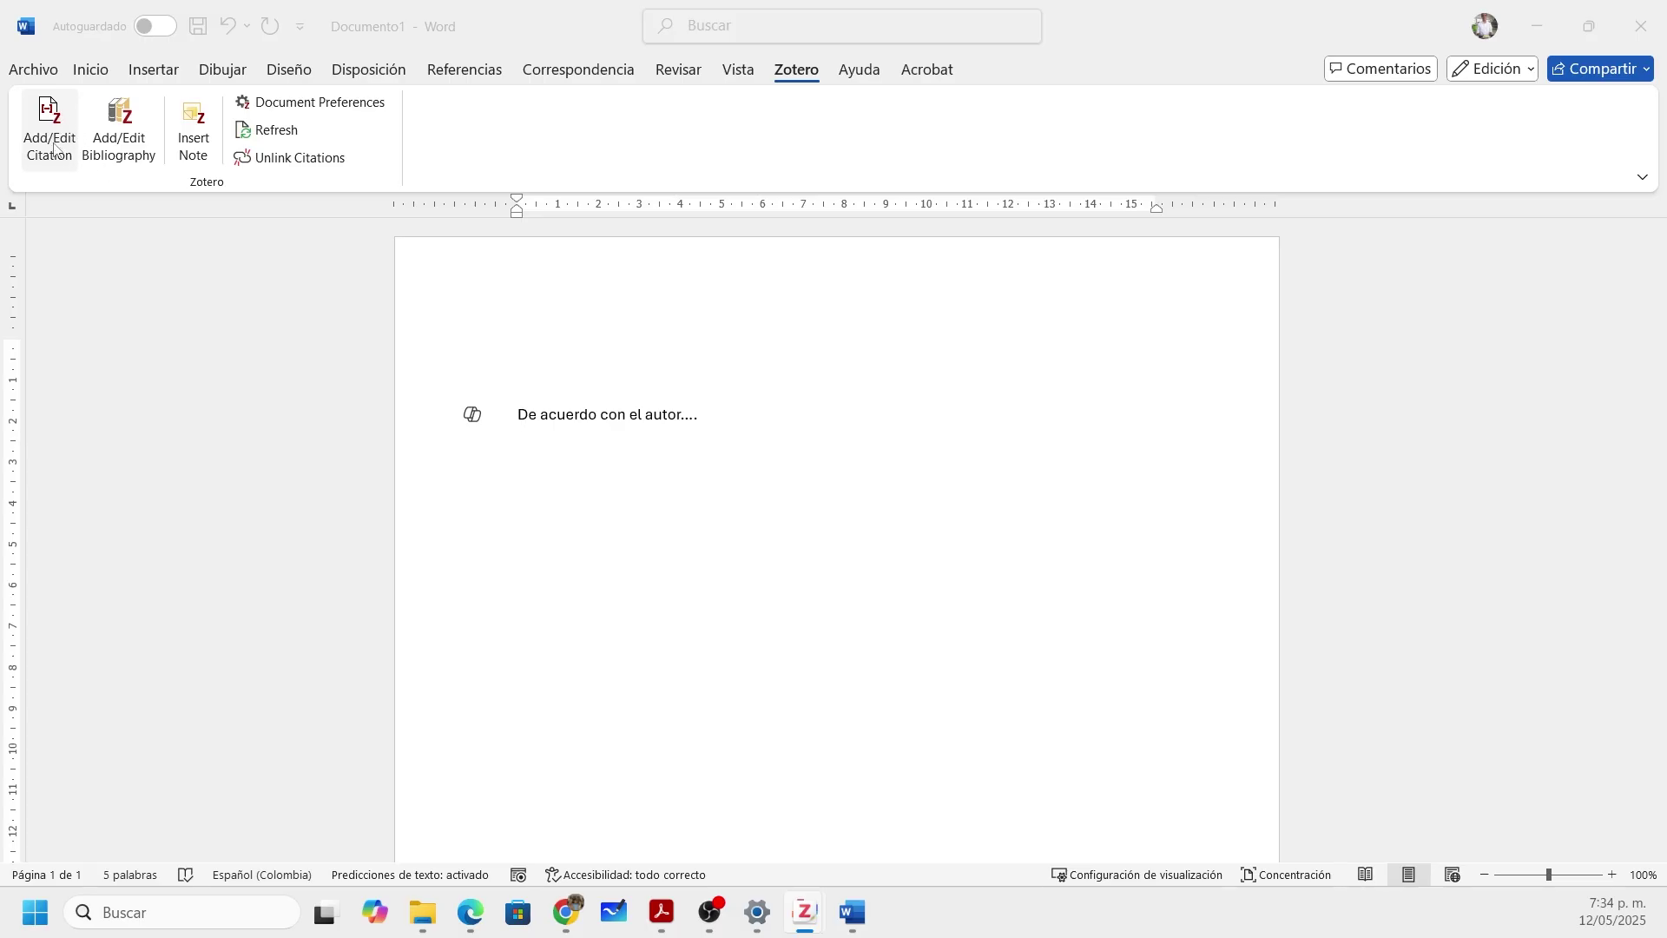
left_click_drag(287, 126, 1043, 146)
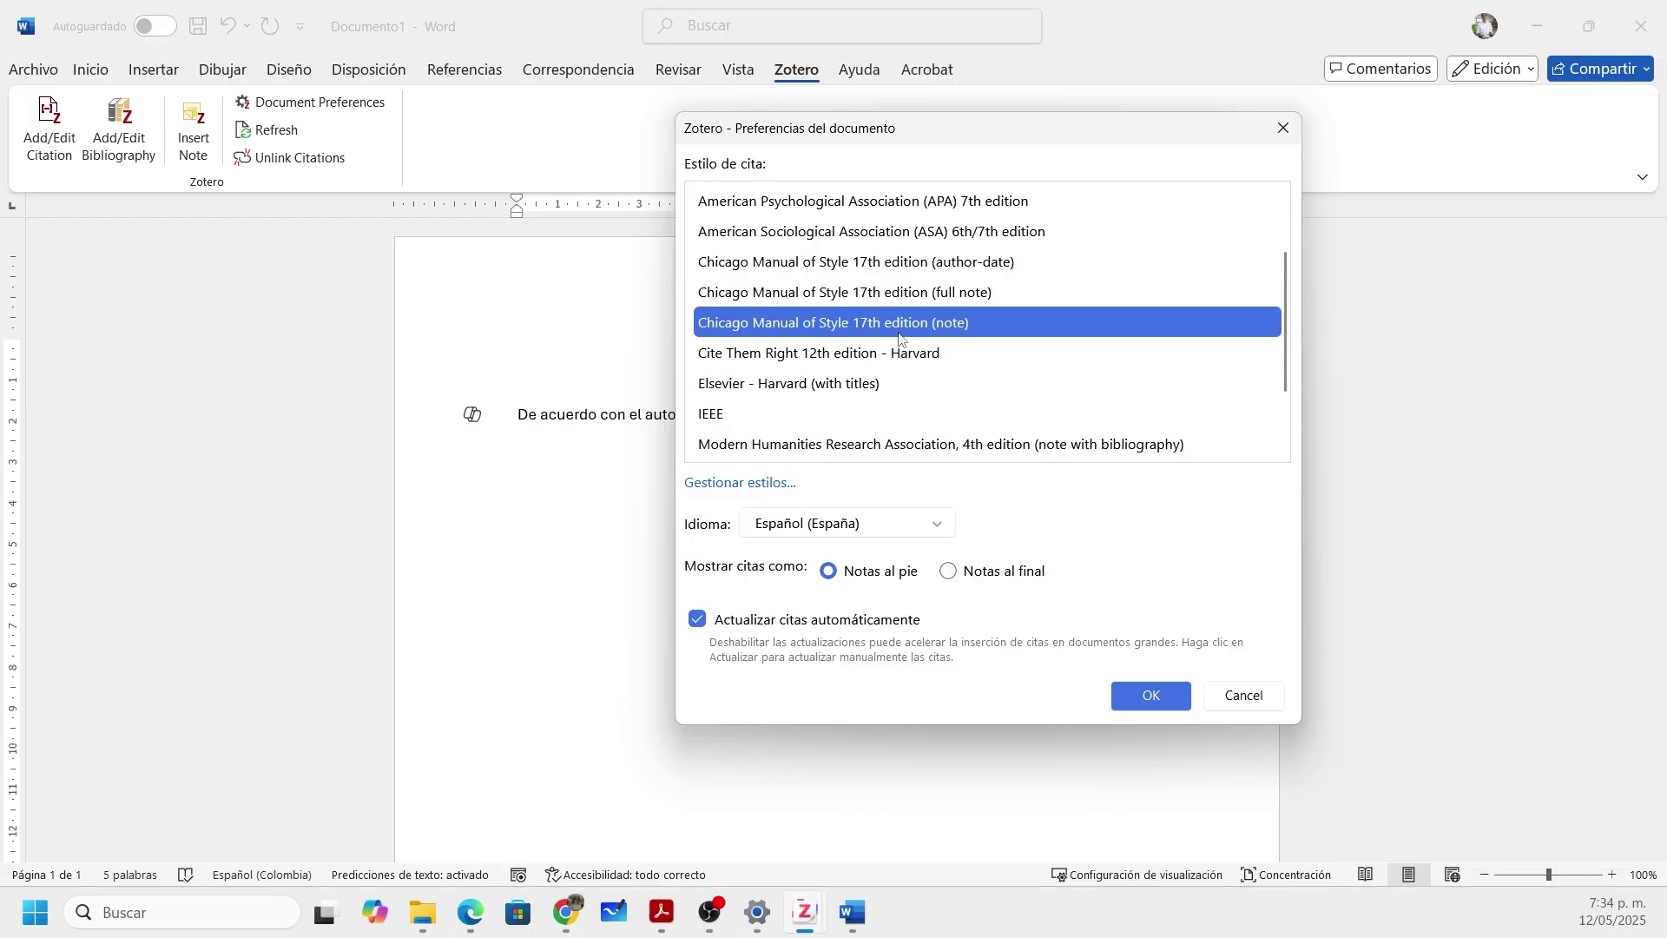
scroll(887, 344, "up", 1)
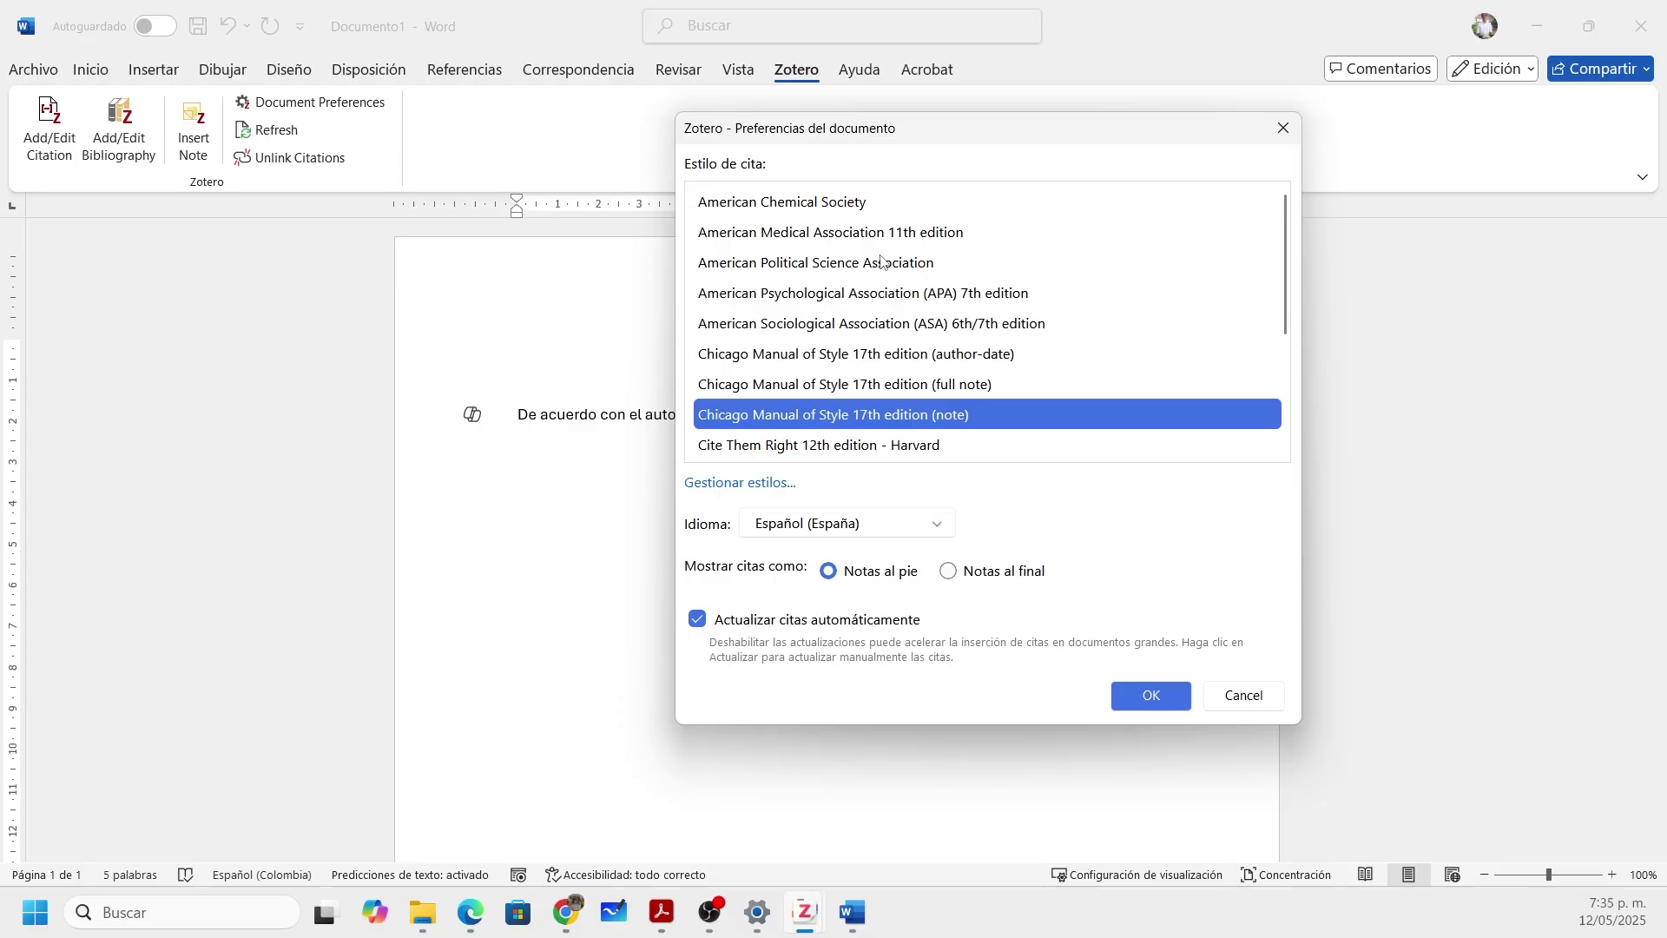
left_click(932, 297)
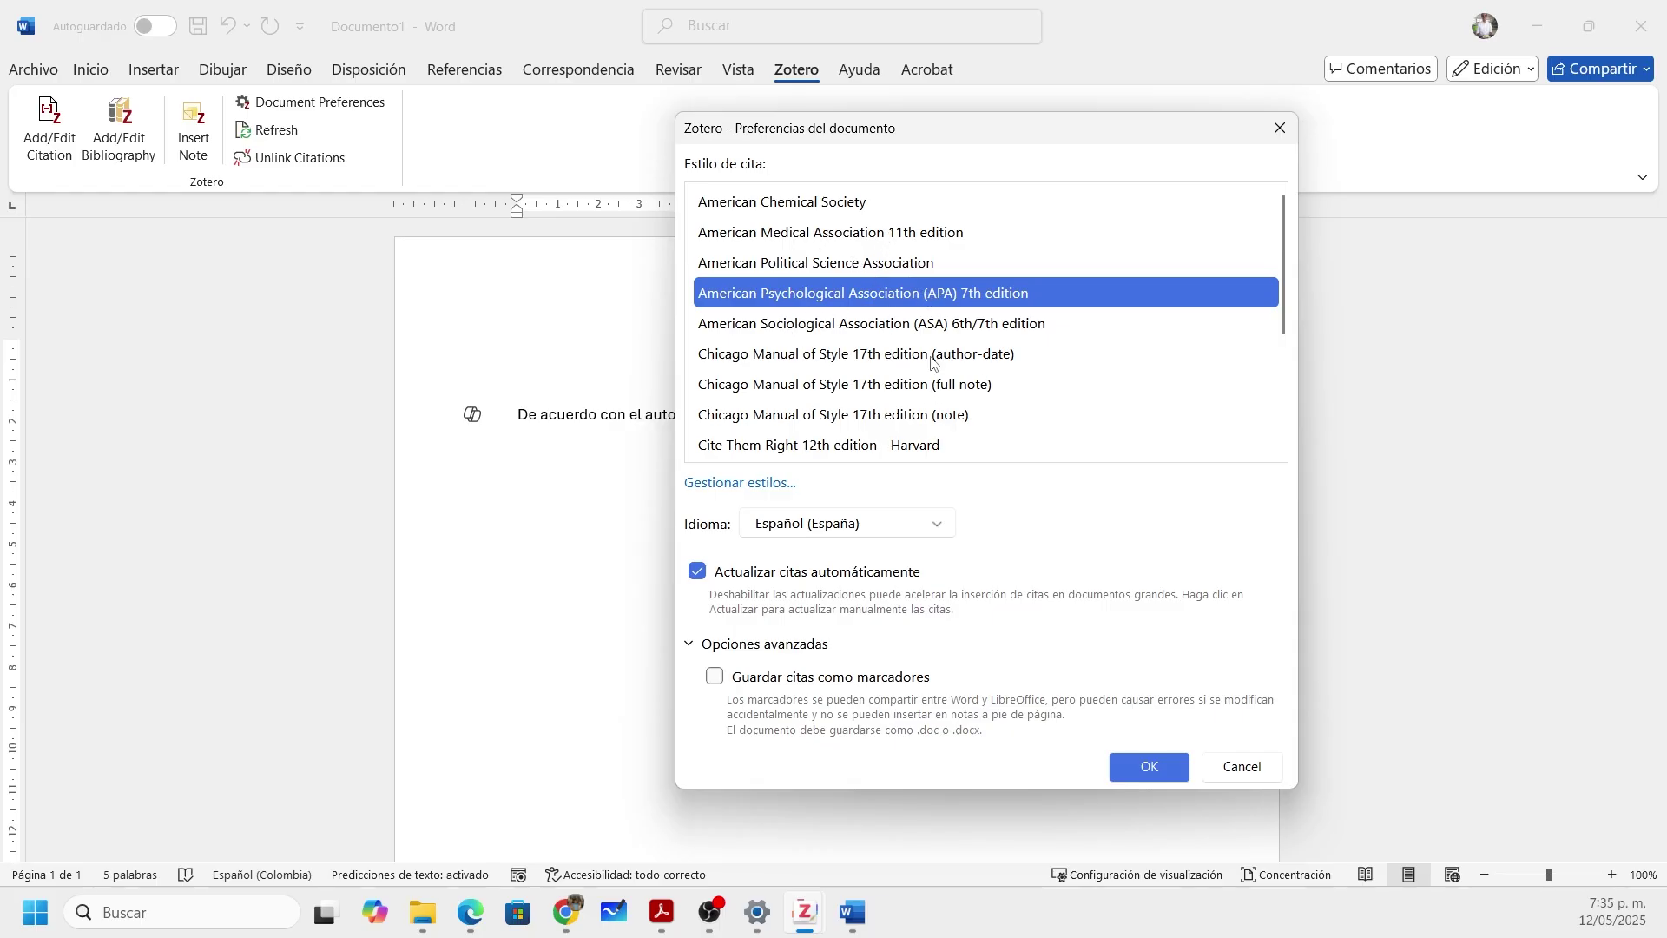
left_click(1150, 768)
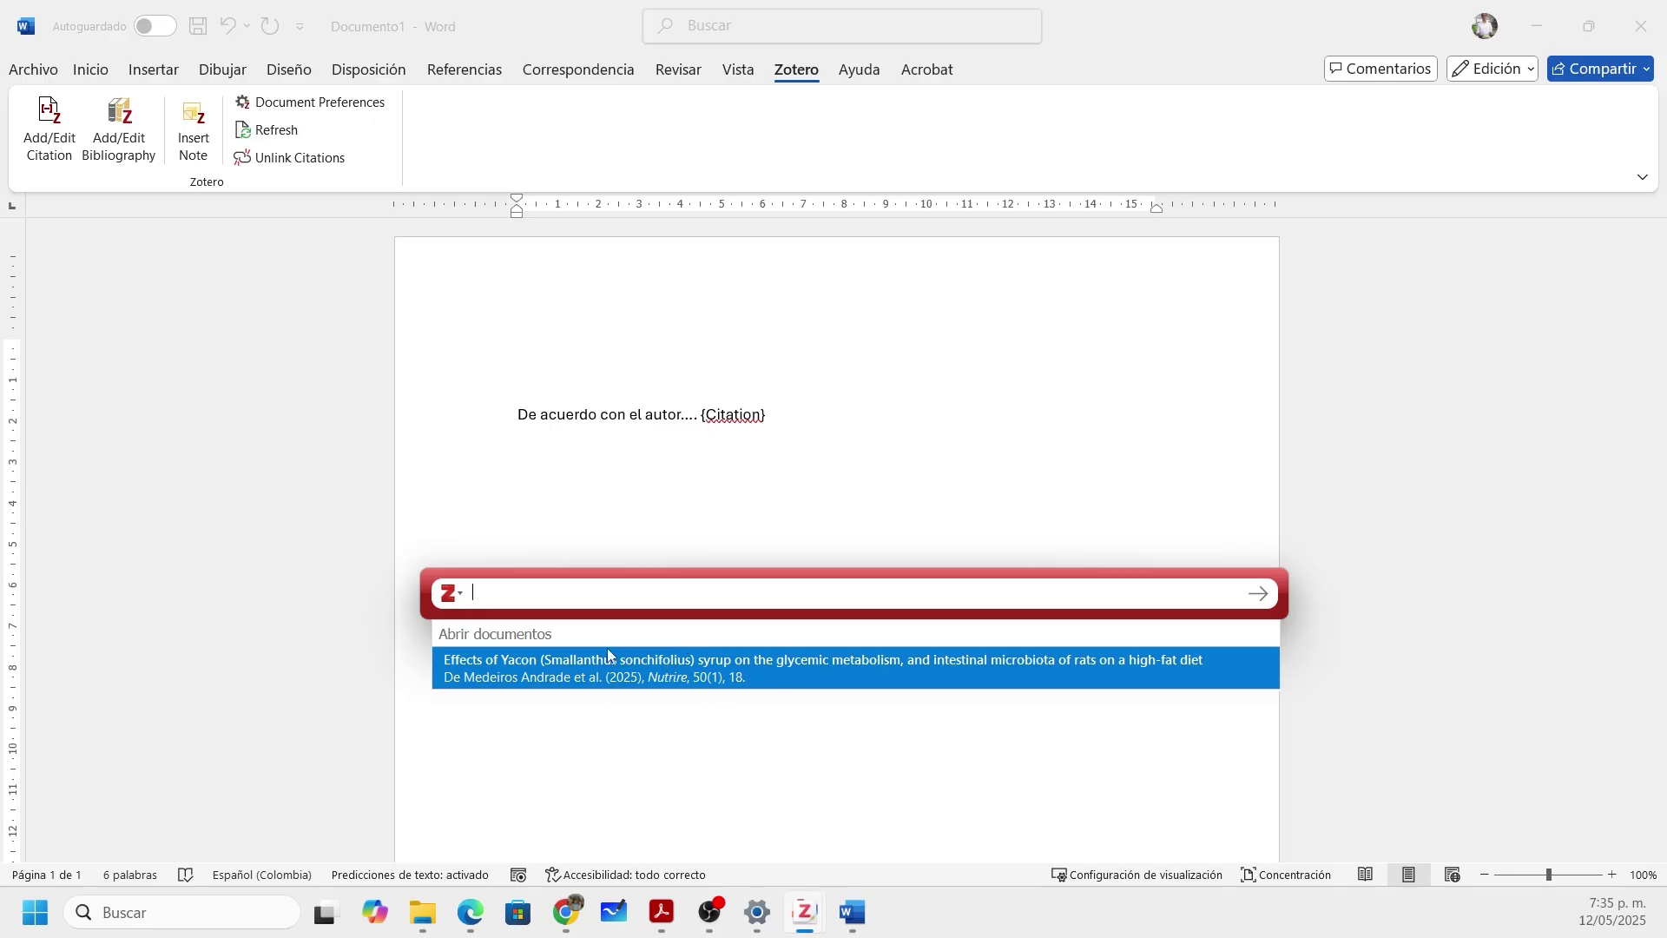
Step: Switch the Zotero citation bar to Vista clásica and move the Añadir/Editar cita dialog clear of the sentence
left_click(460, 593)
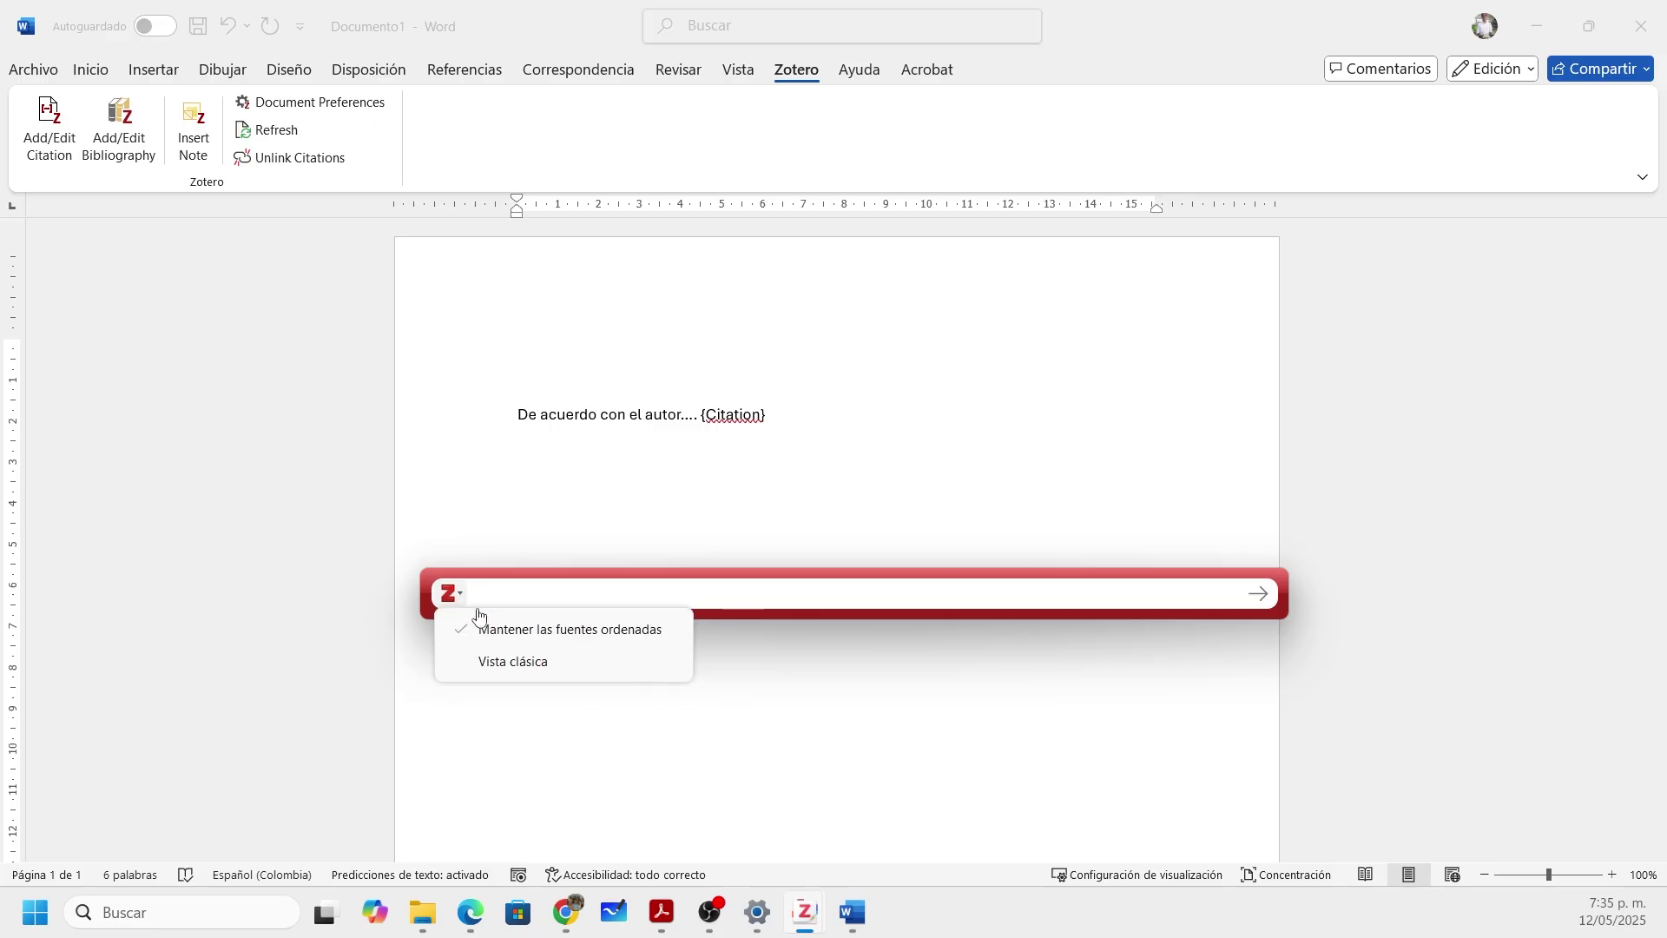
left_click(547, 599)
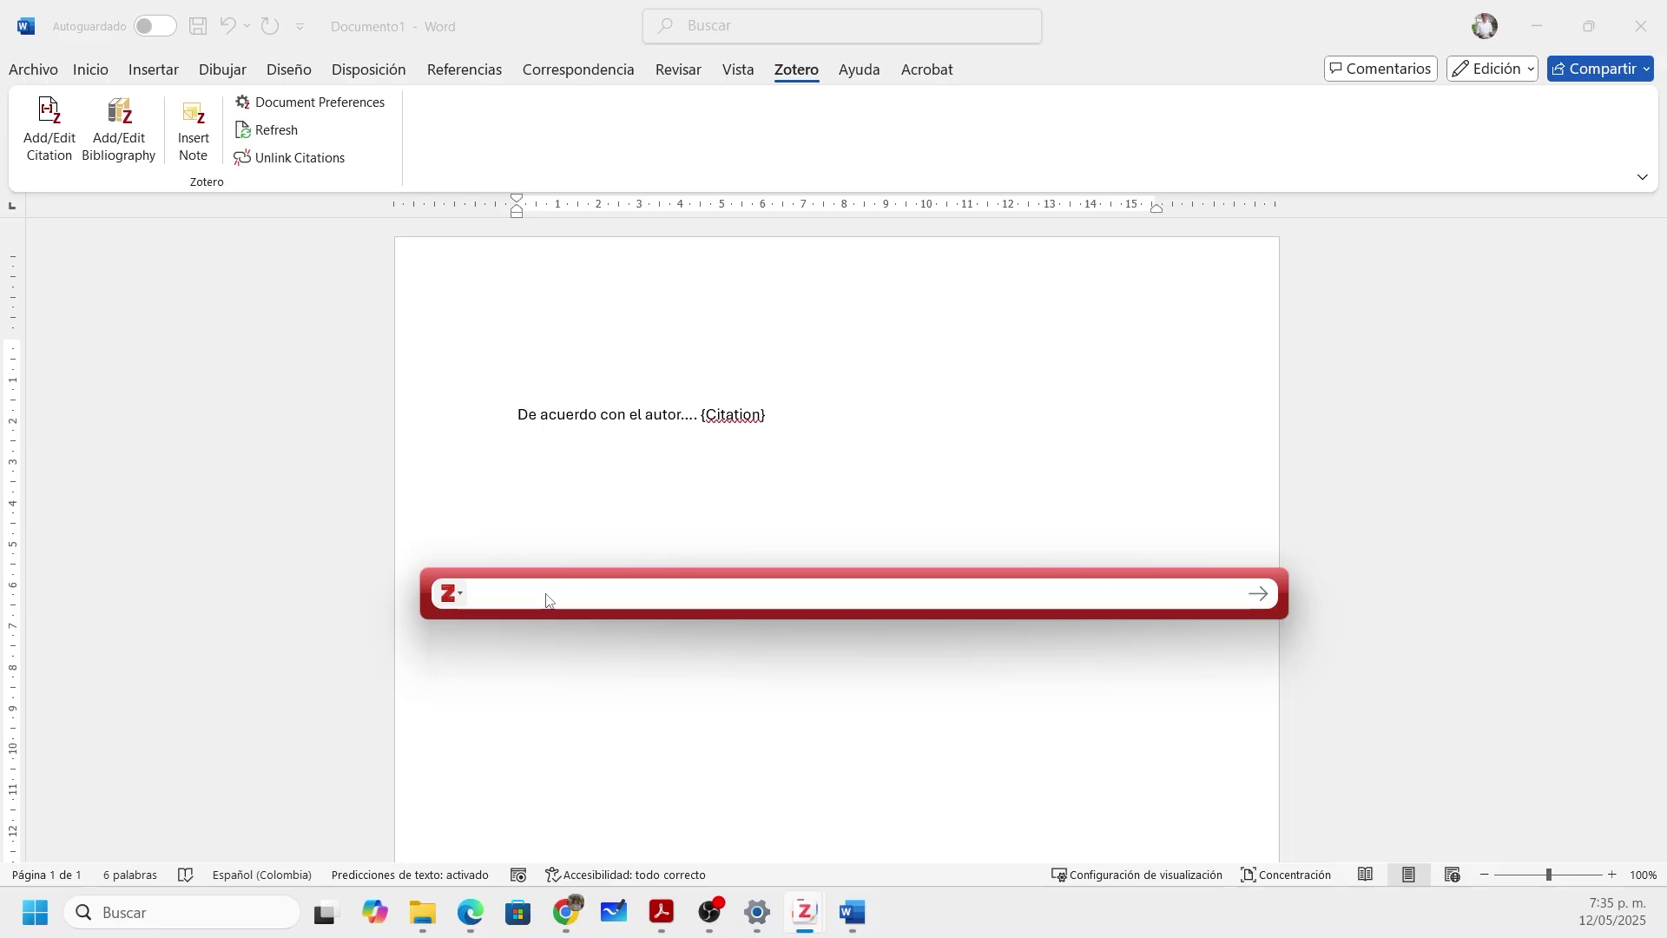
left_click(452, 595)
left_click(511, 676)
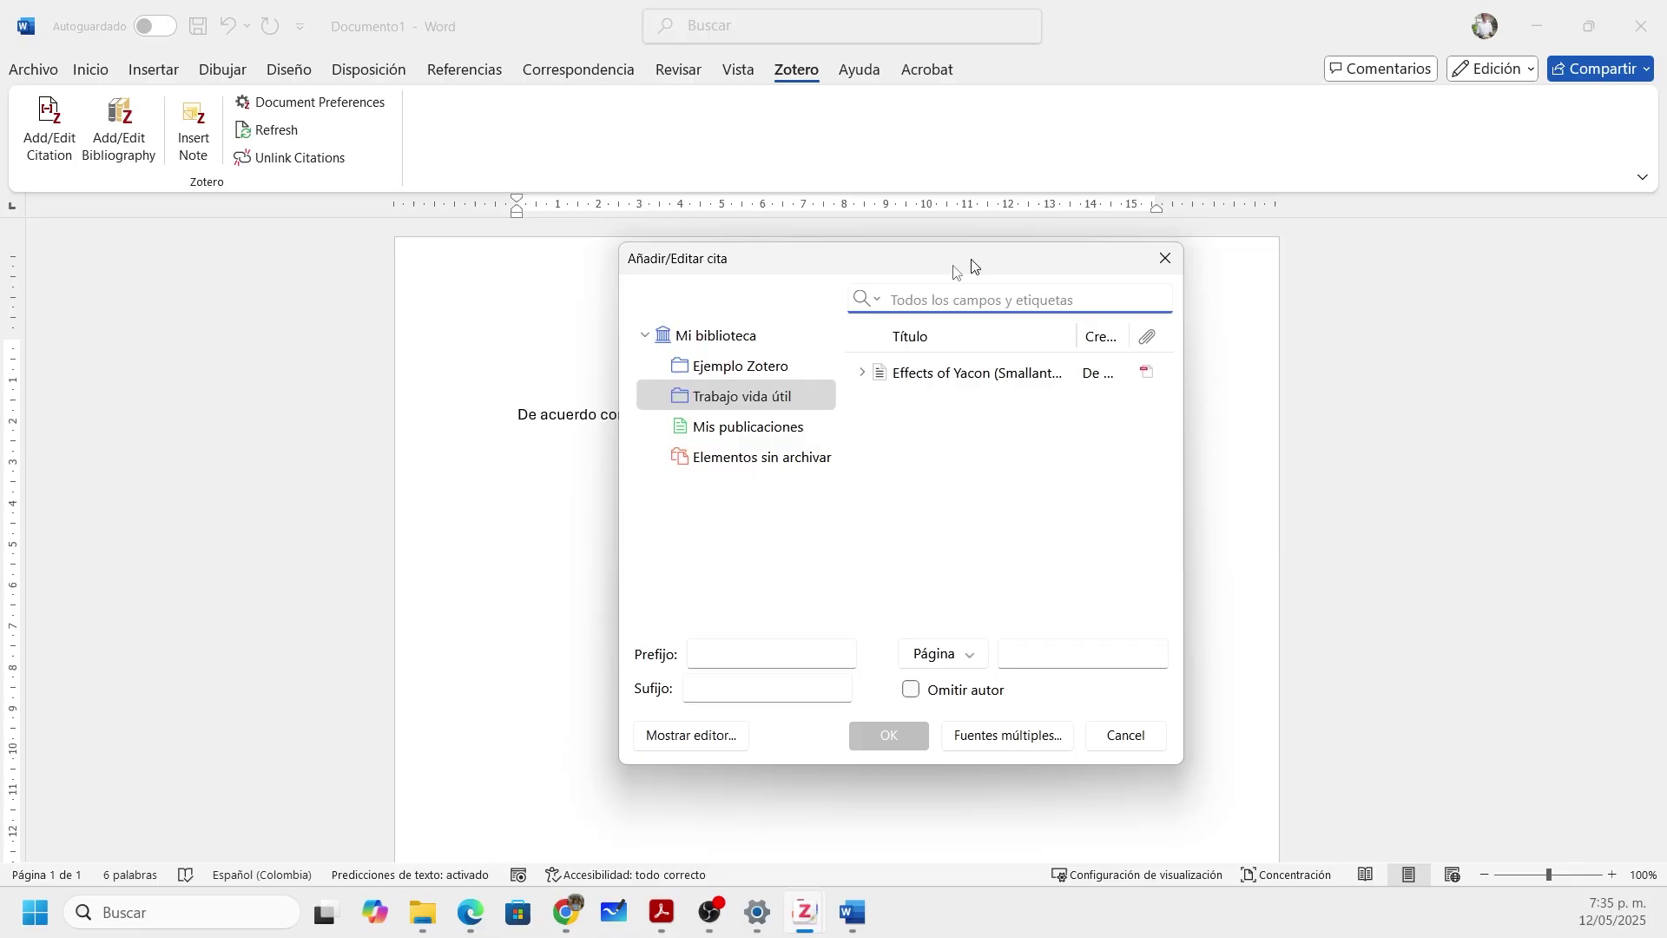
left_click_drag(960, 269, 828, 206)
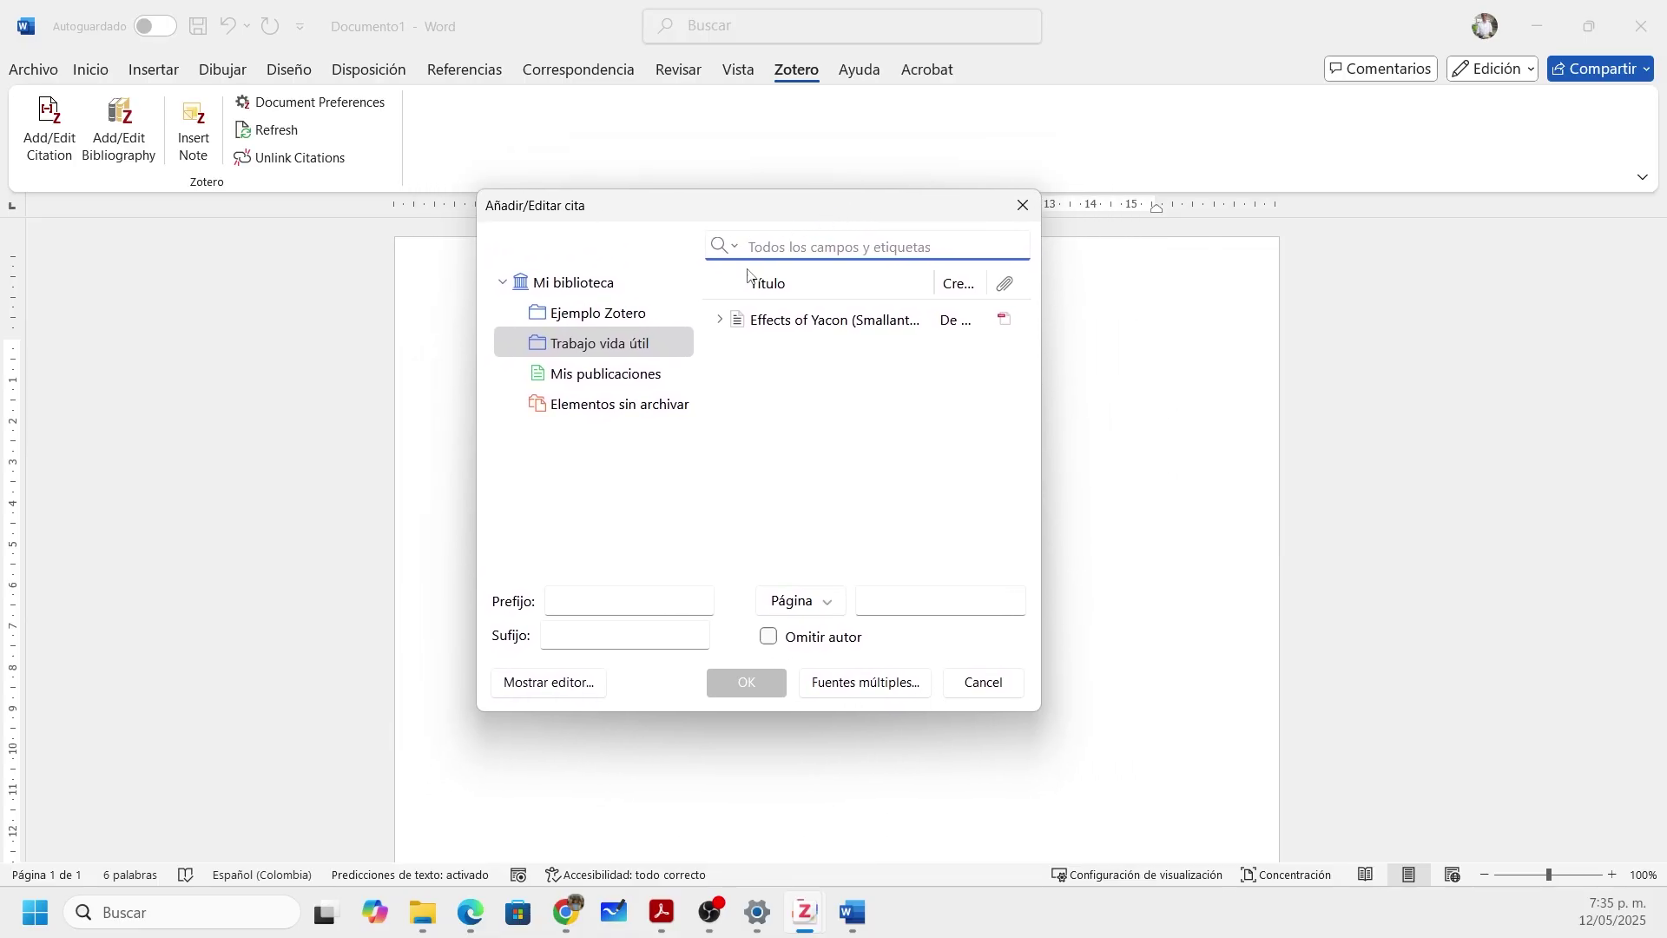
Step: Browse the library collections and insert the "Effects of Yacon" article from Trabajo vida útil as the citation
left_click(611, 323)
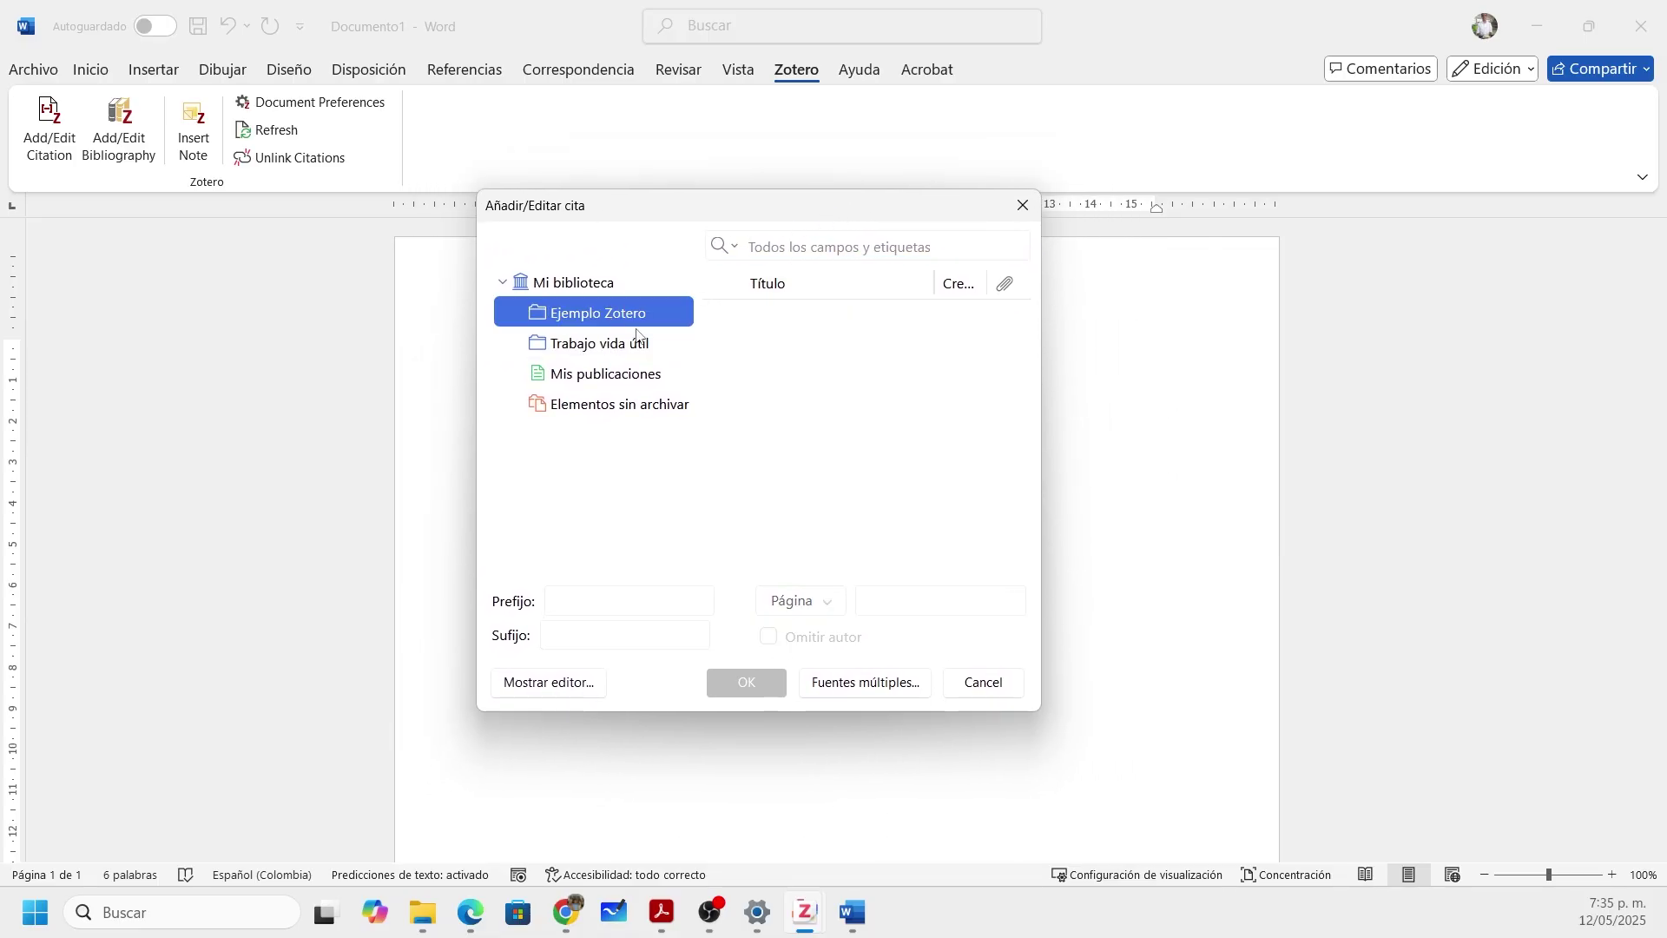
left_click(627, 343)
left_click(607, 285)
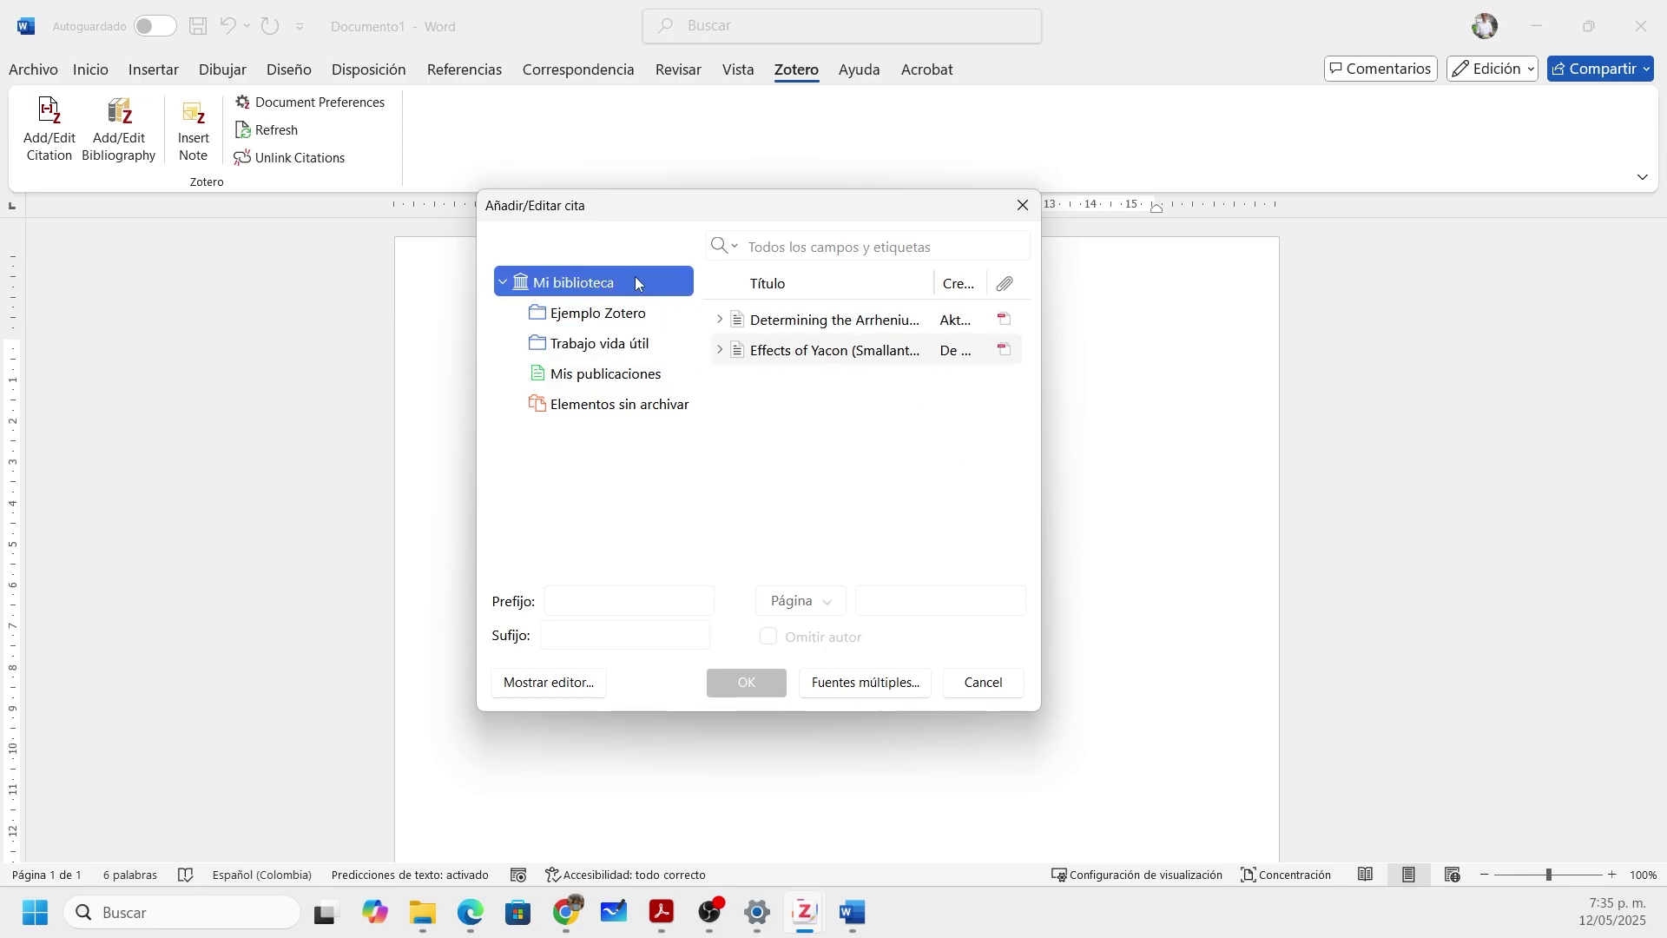
left_click(582, 334)
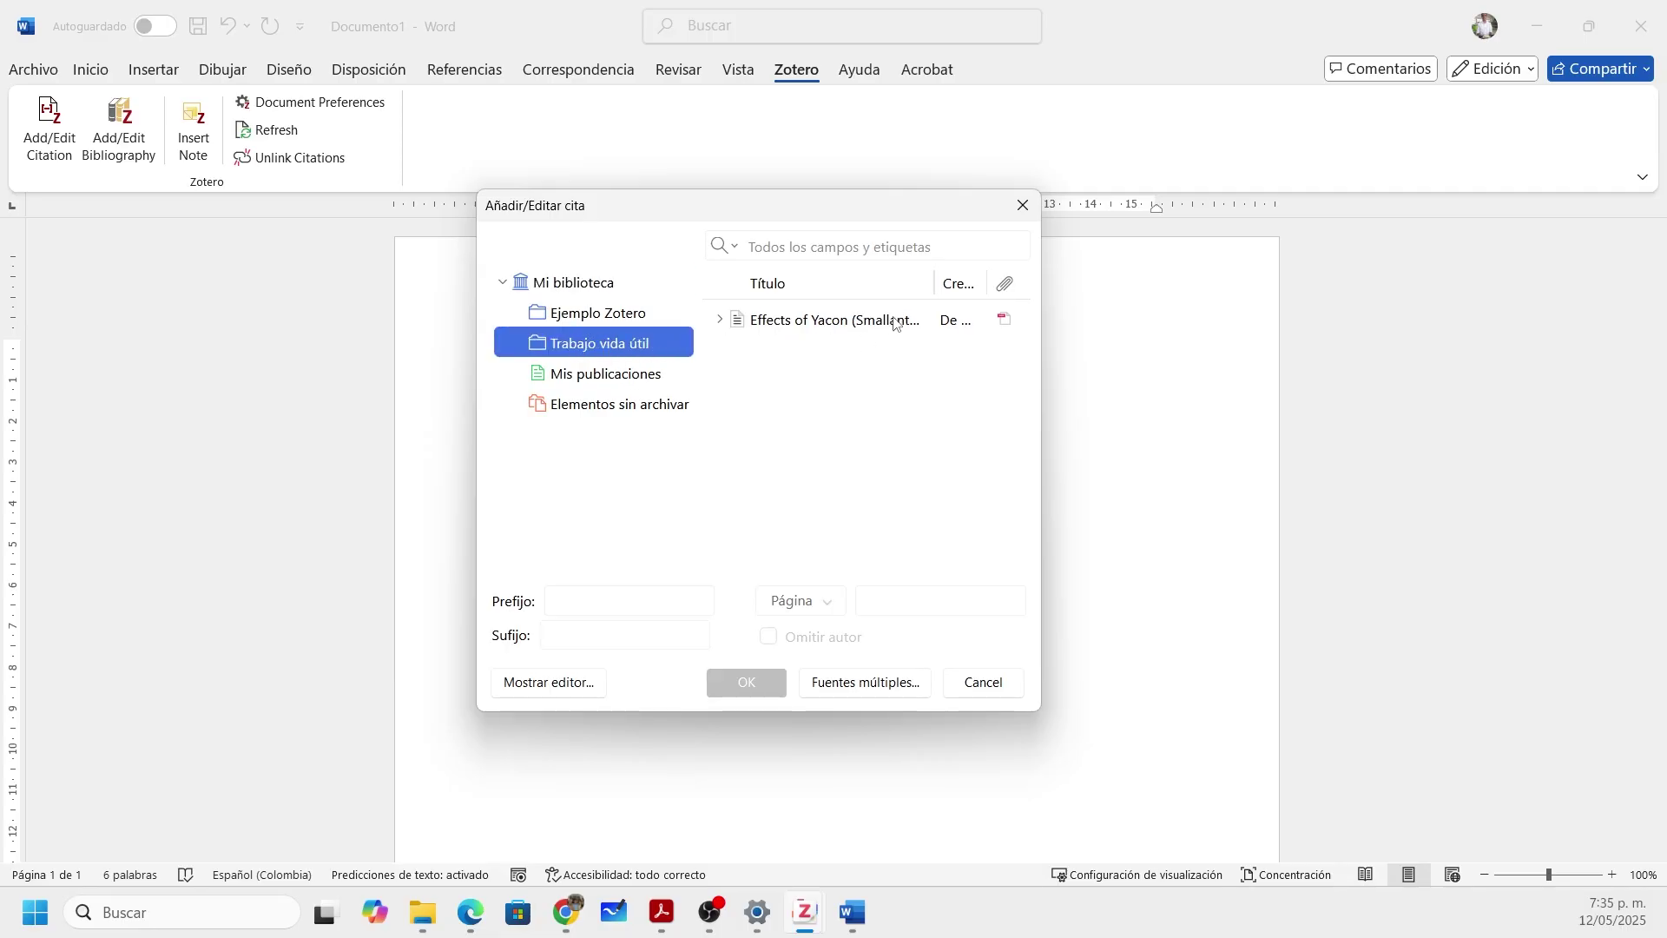
left_click(845, 323)
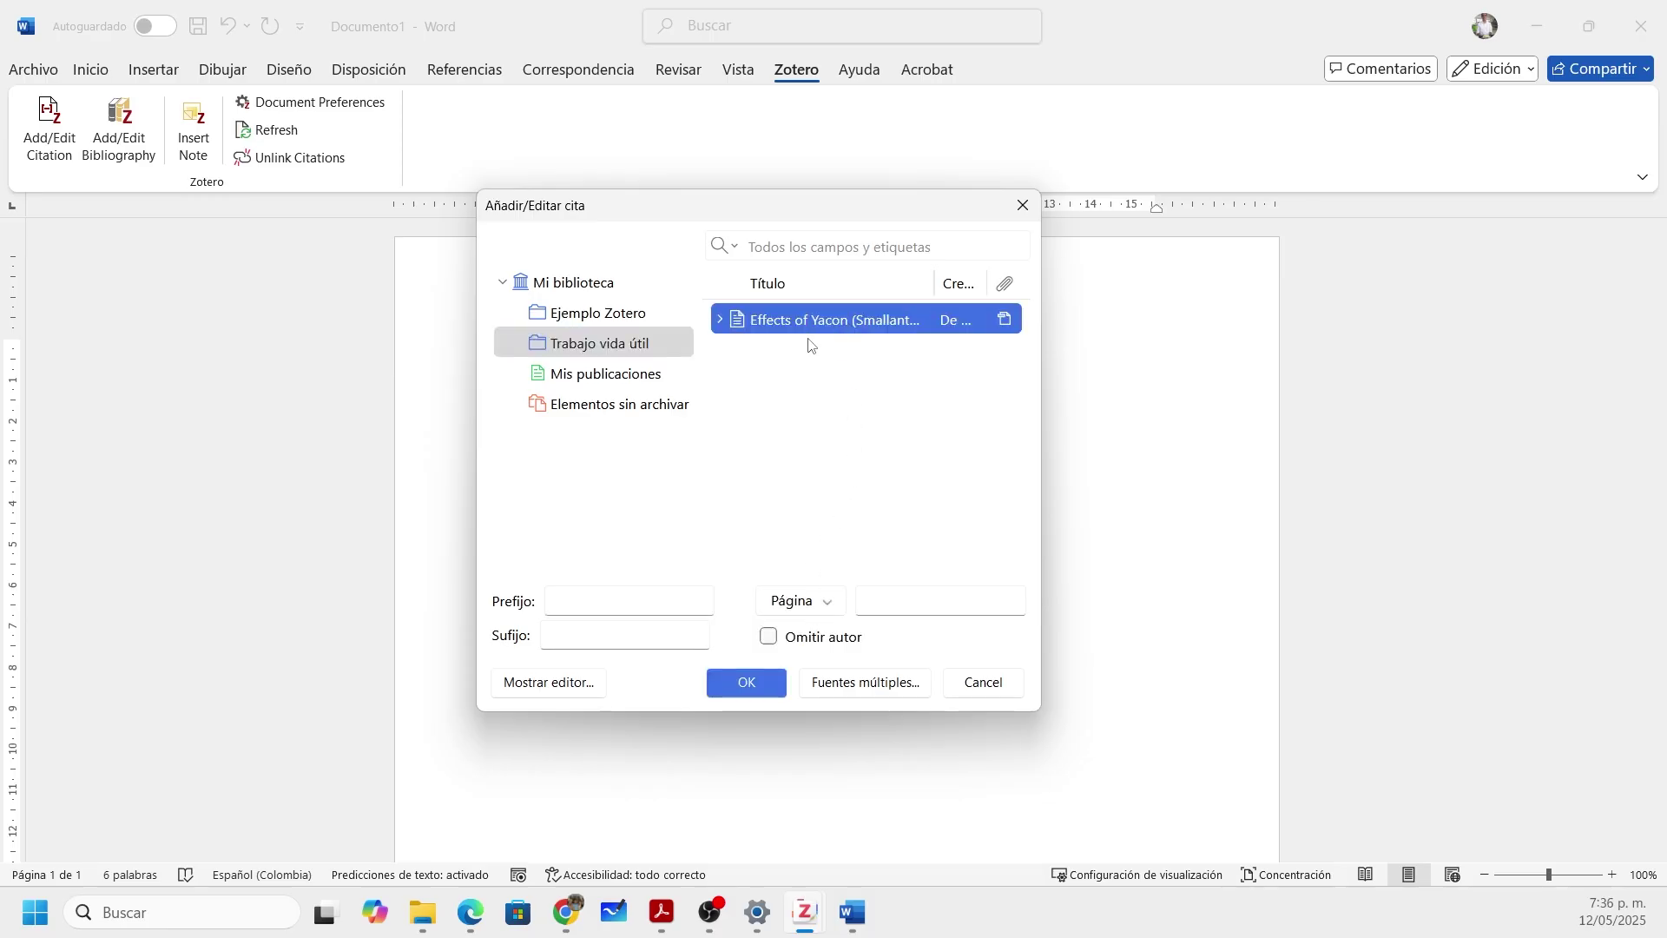
double_click(835, 334)
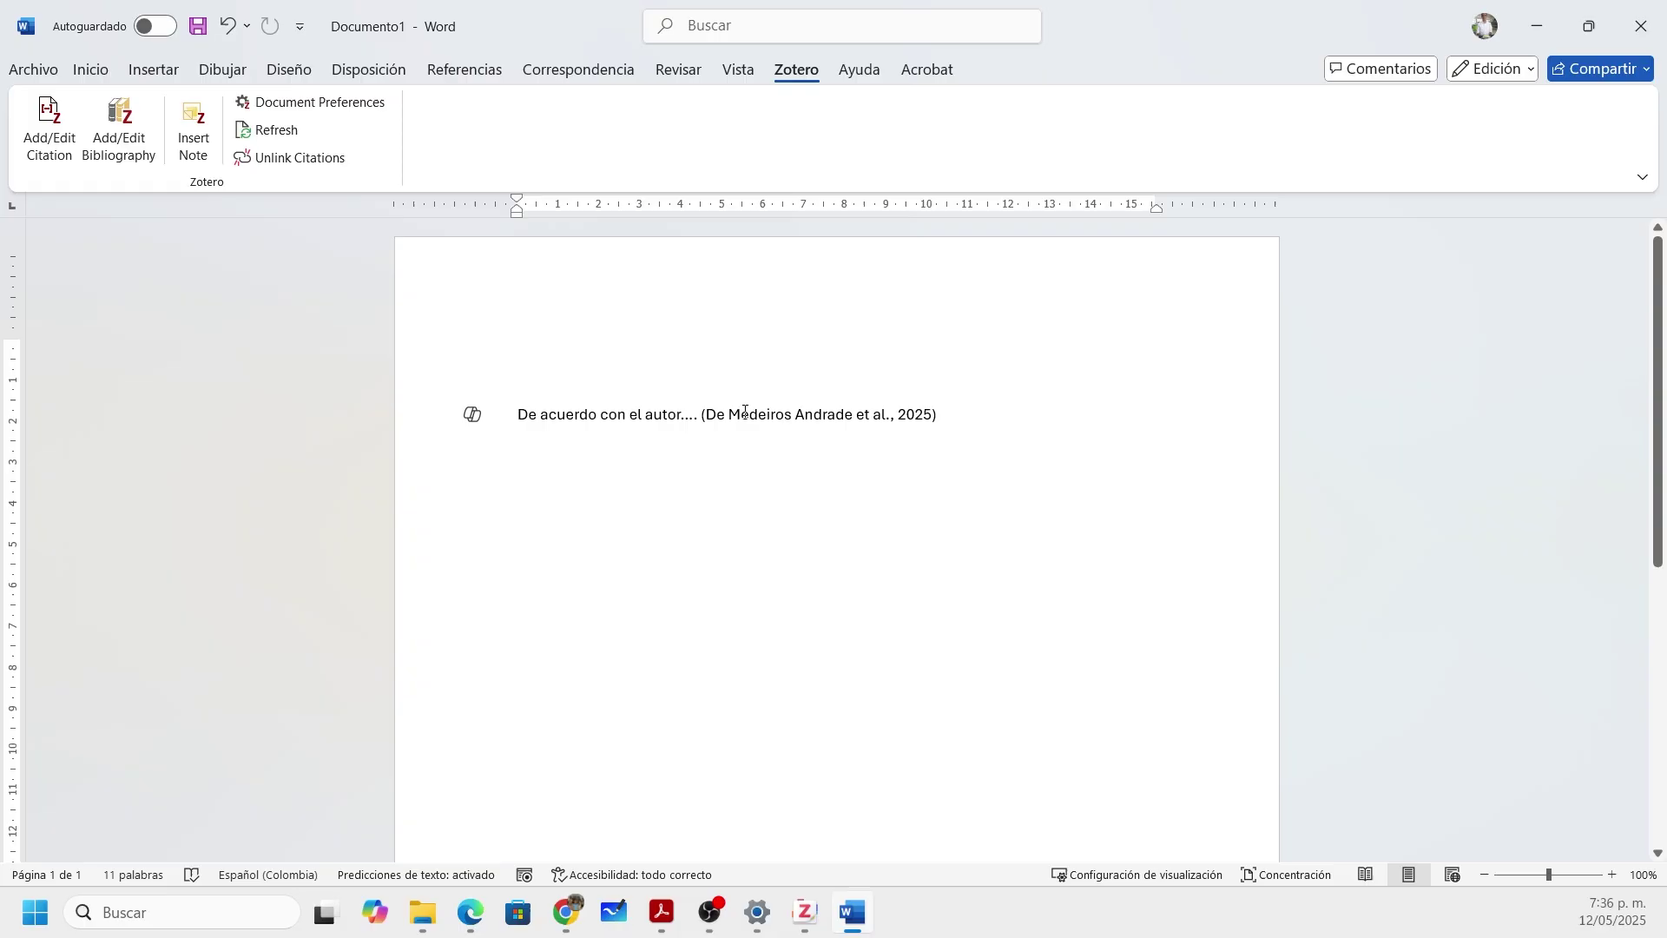
Step: Replace "autor...." in the sentence with the cited author's name followed by "et al.", leaving no extra dots before the citation
left_click(744, 412)
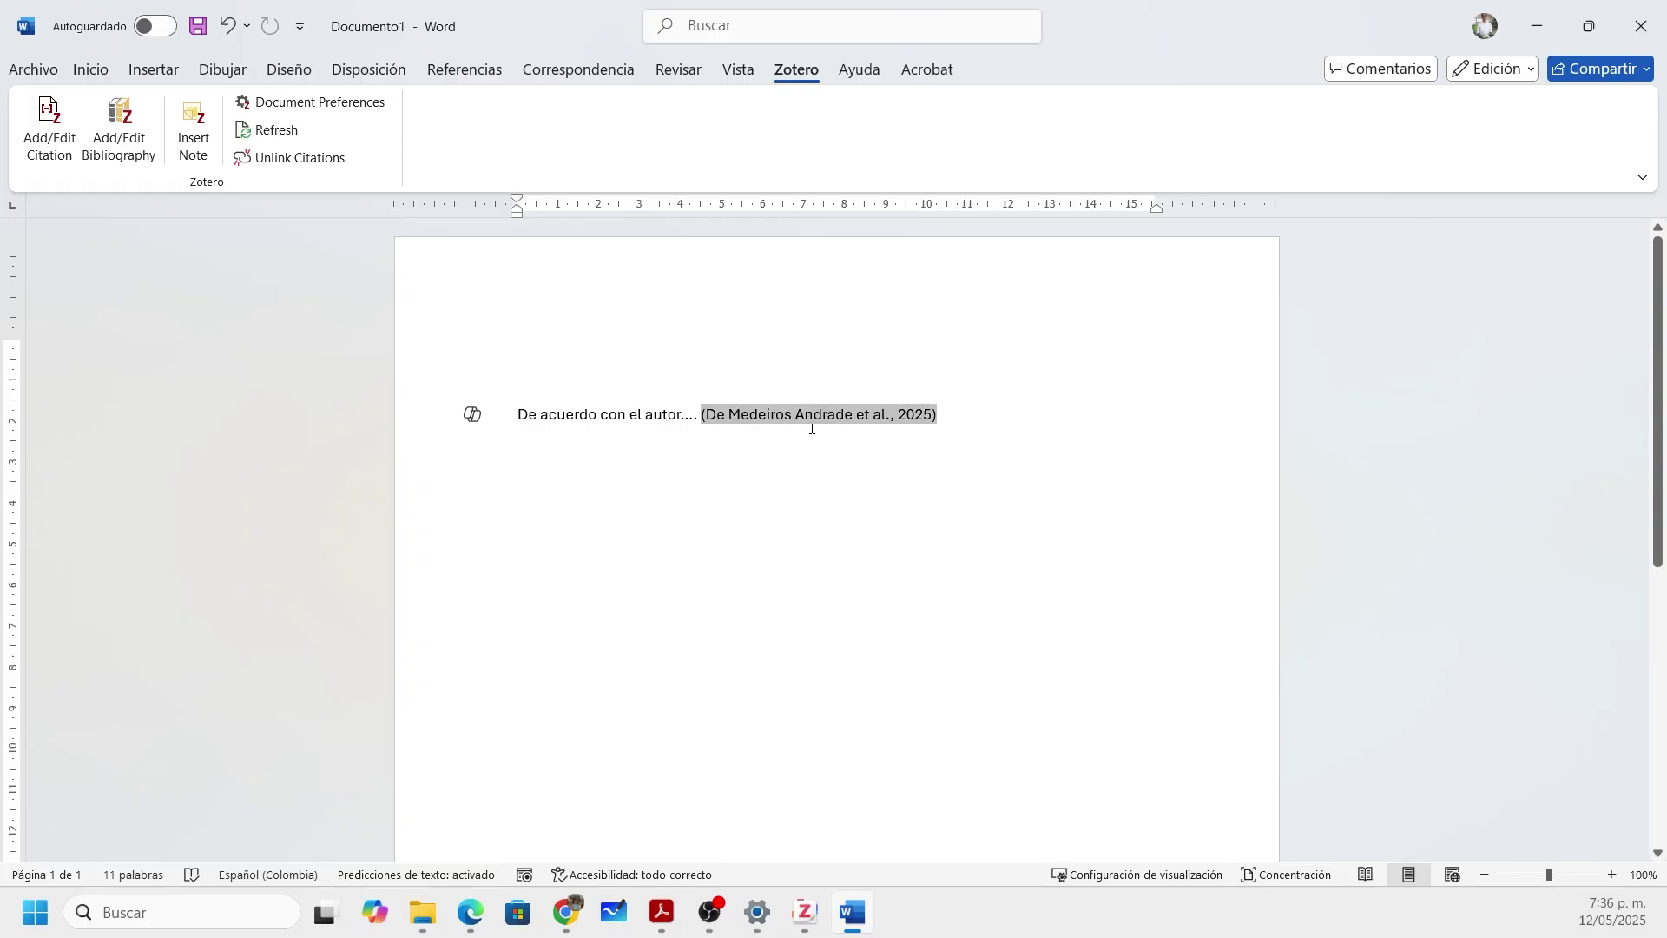
double_click(648, 414)
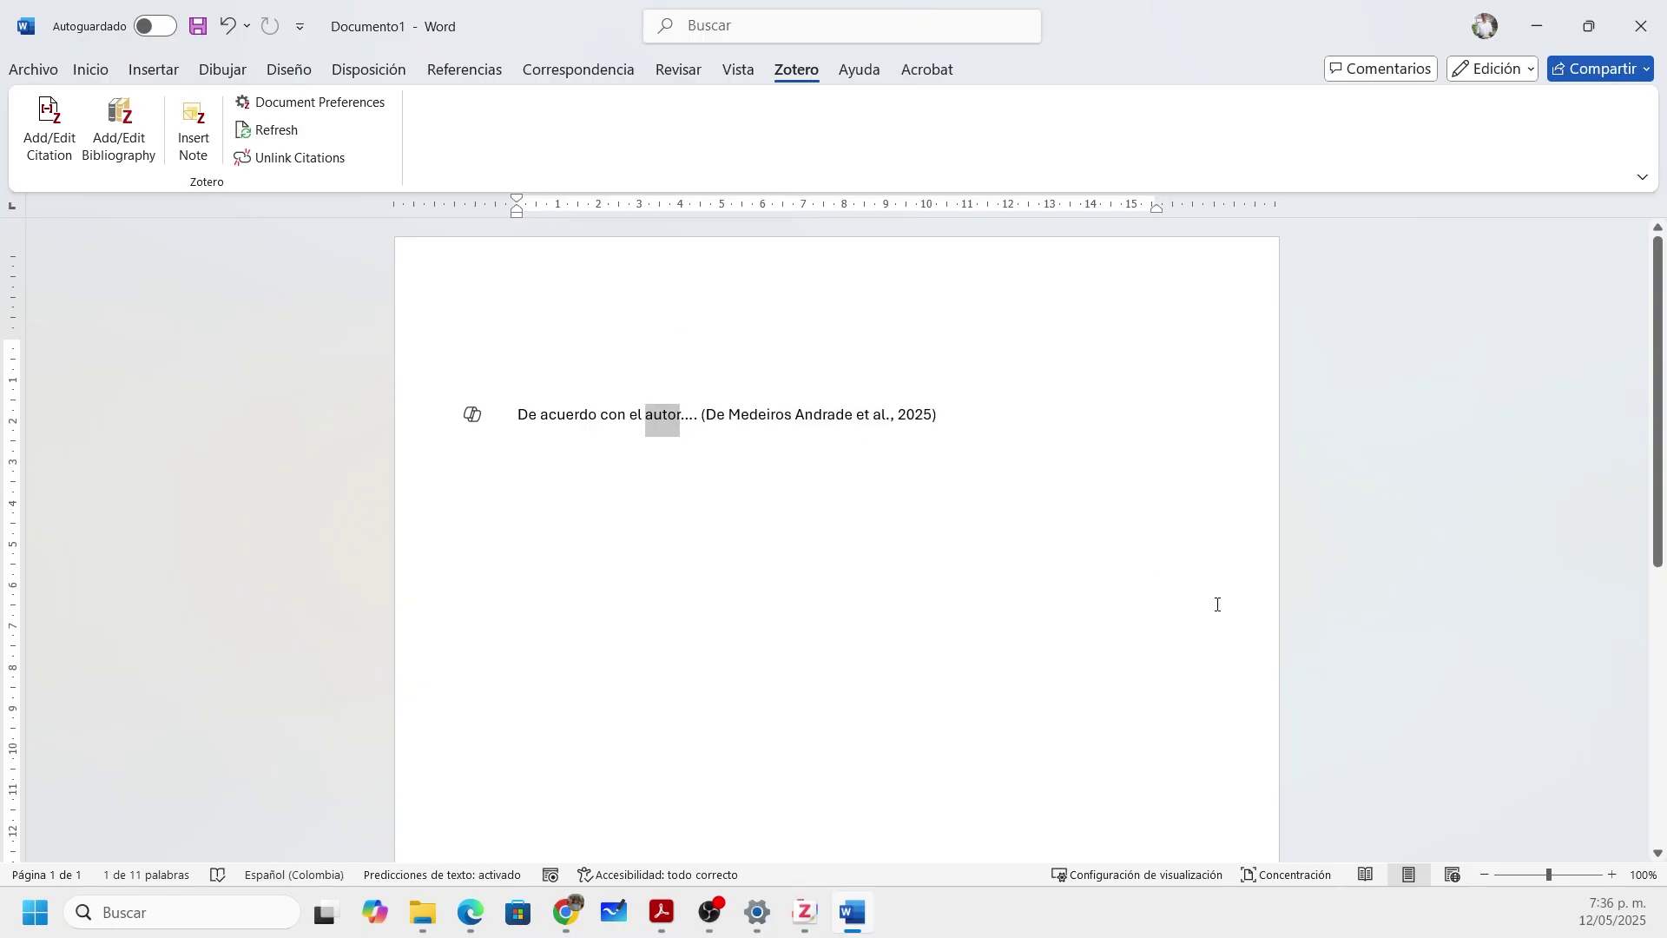
type("De Mo")
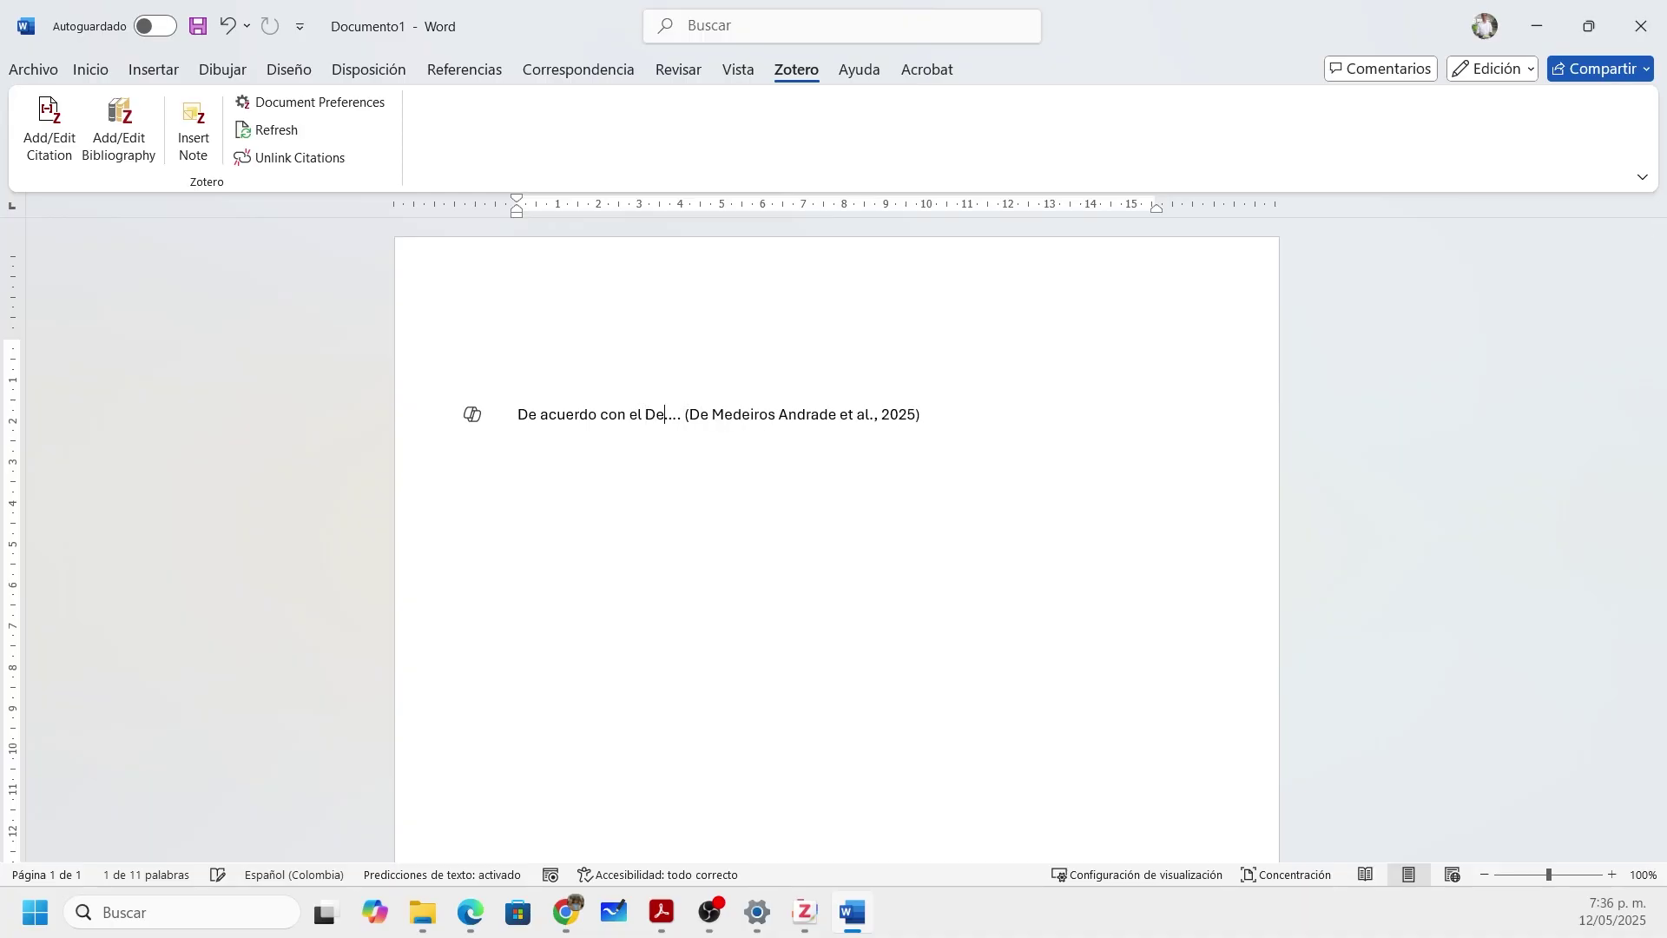
type("reiros.")
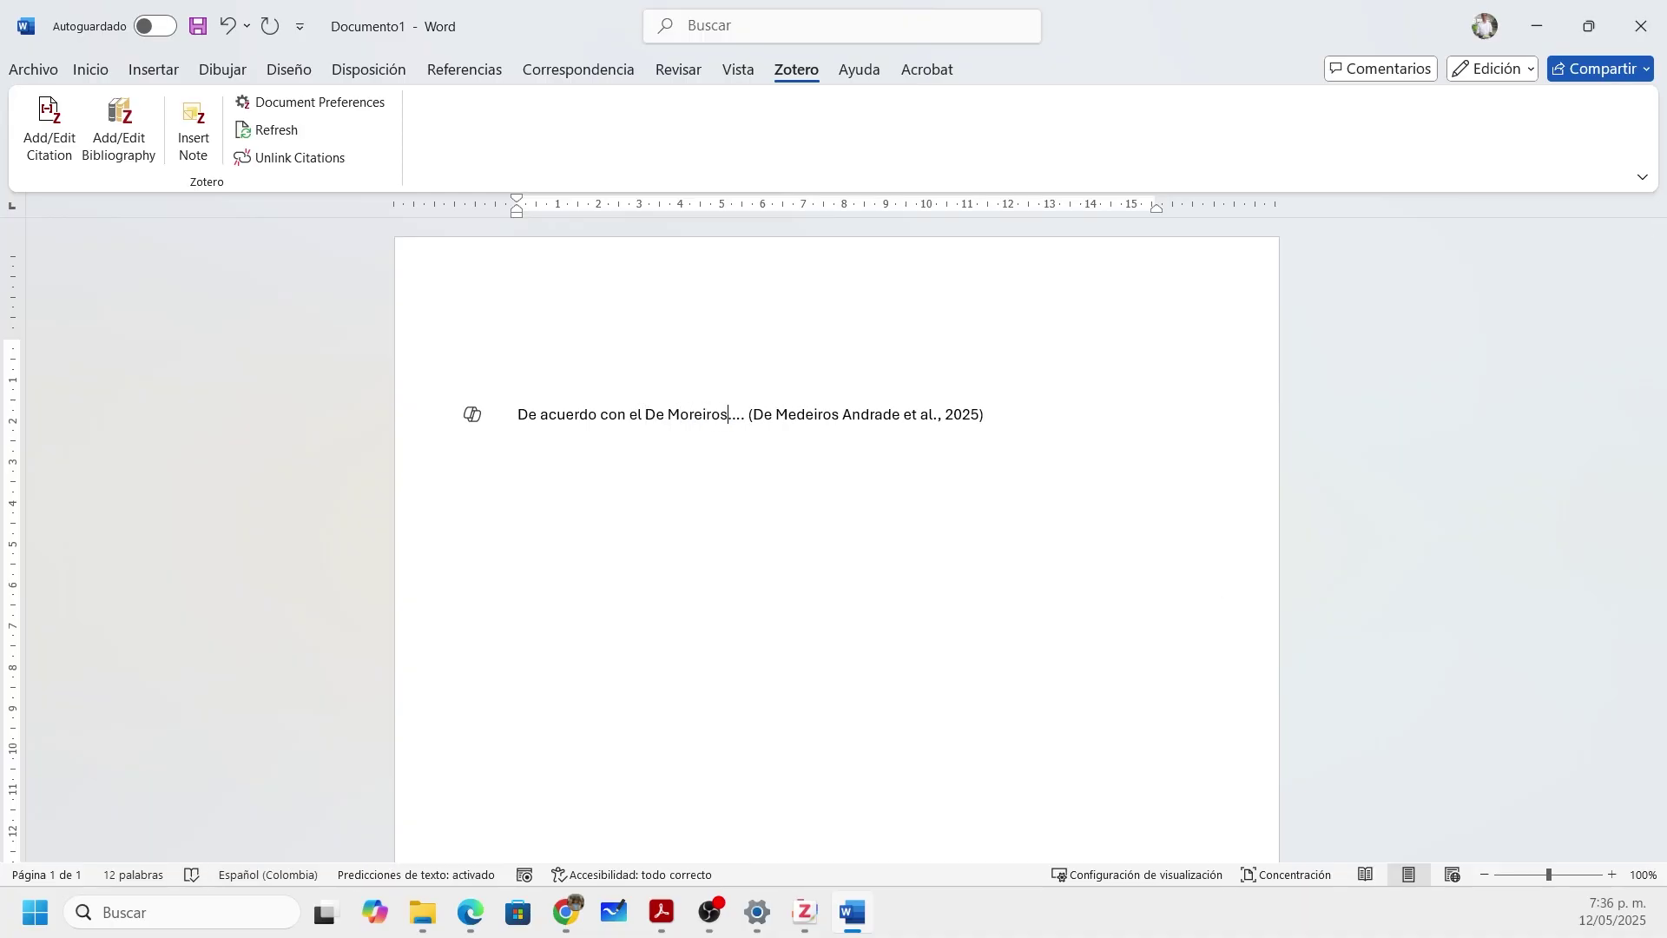
type(" et a")
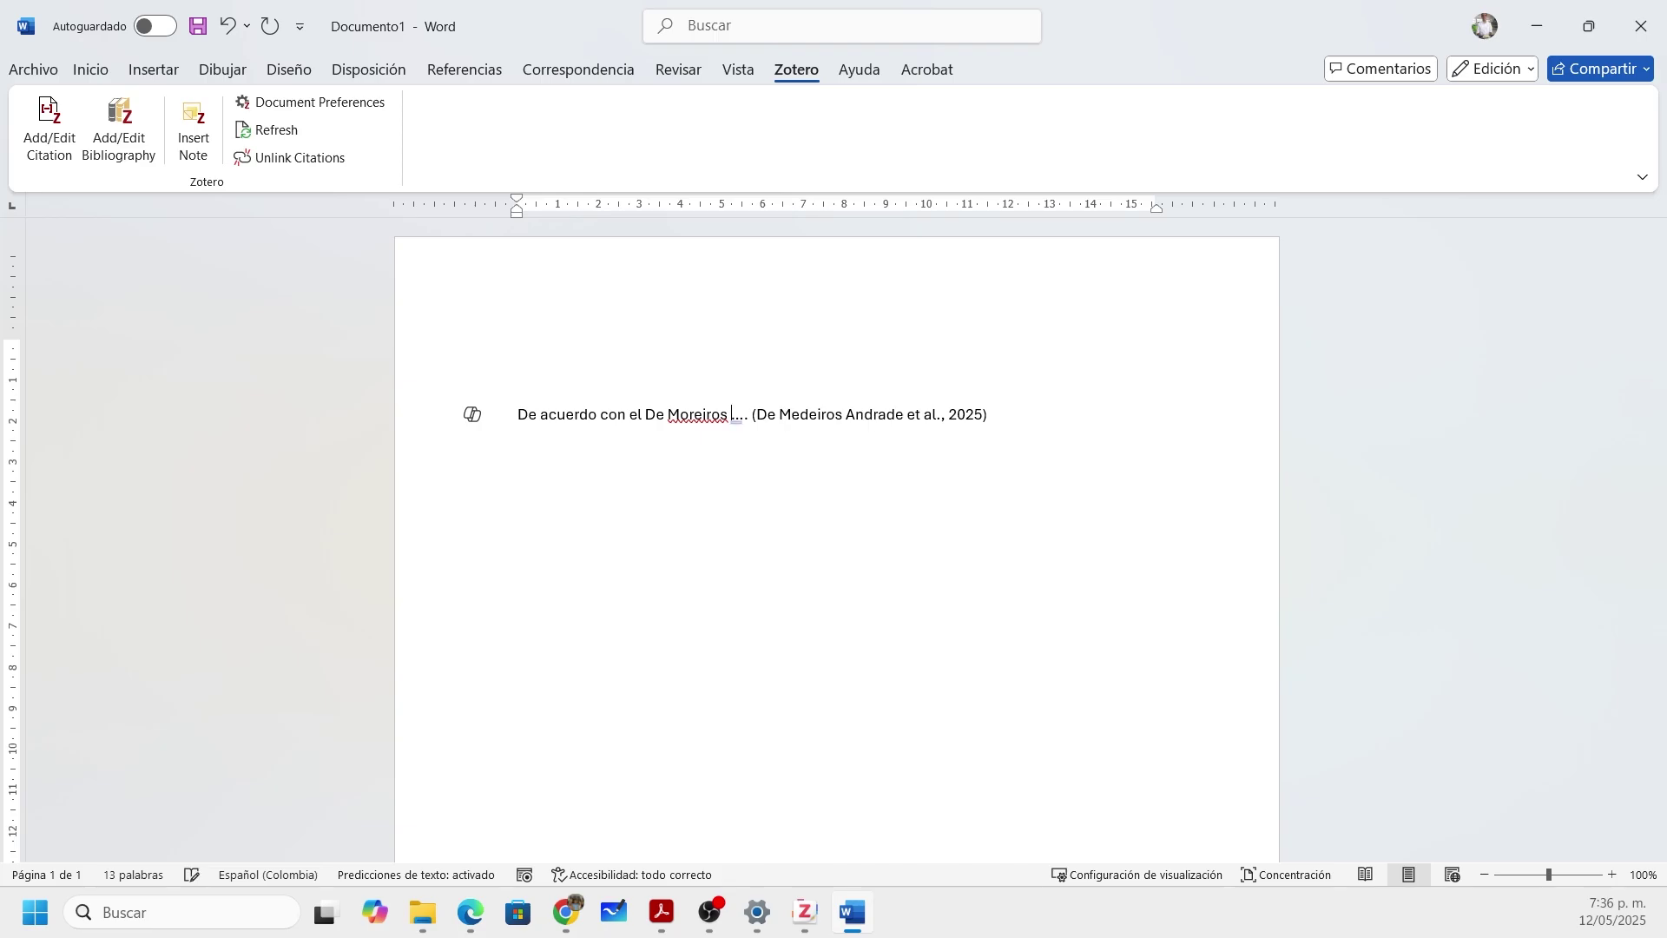
type("l")
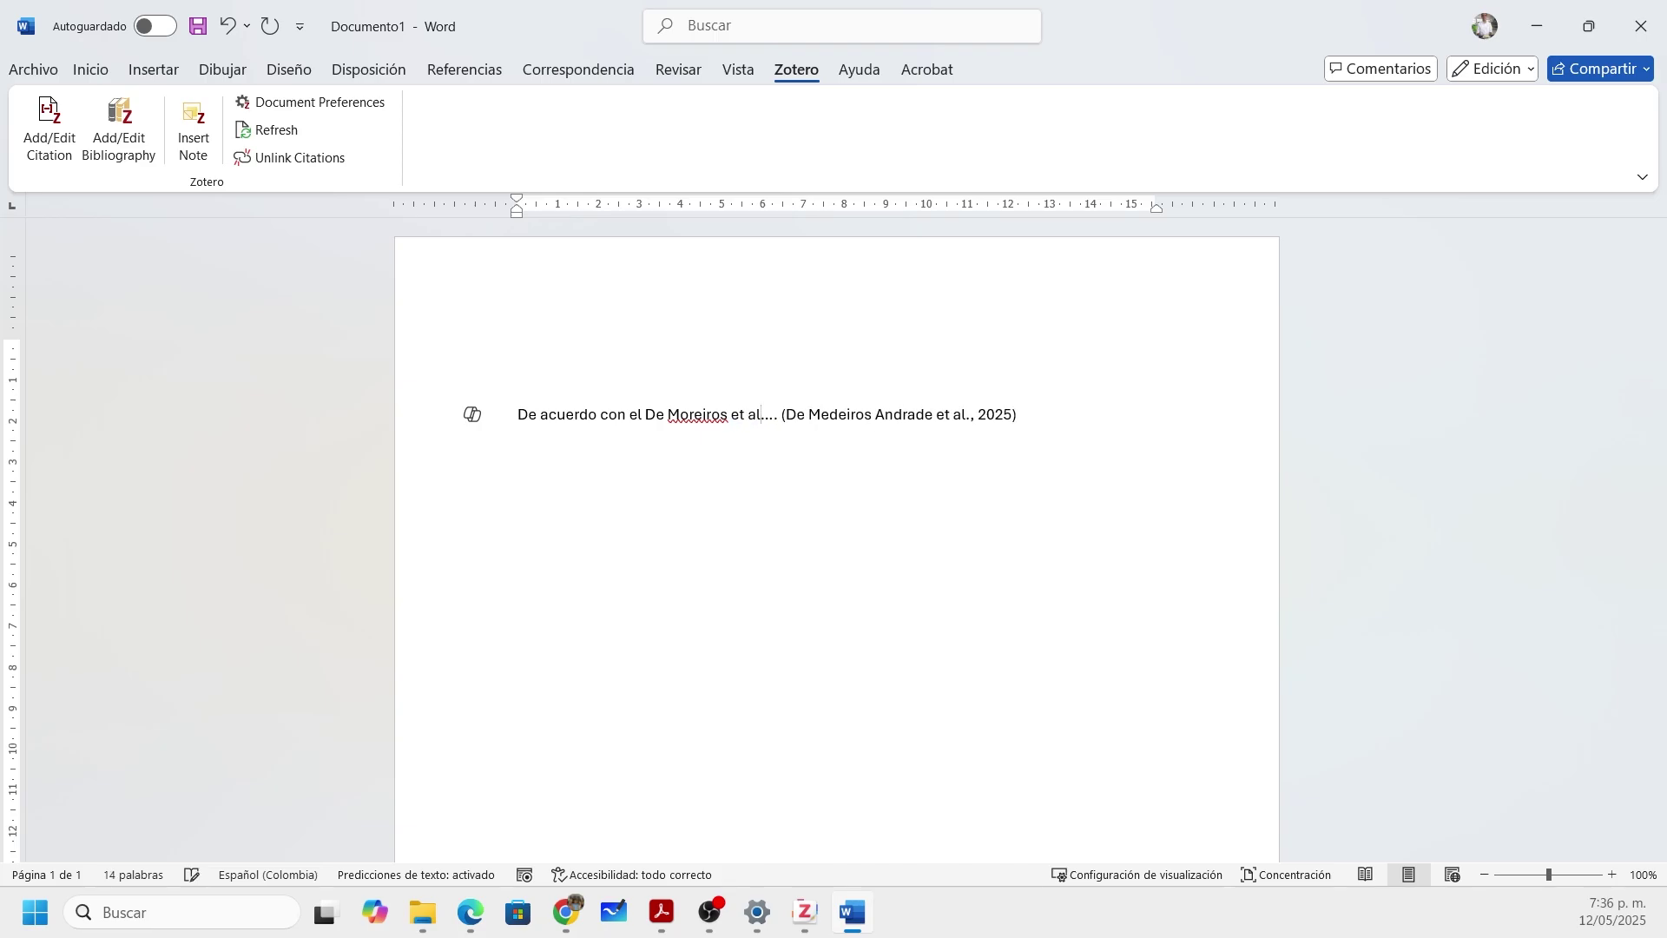
type(".")
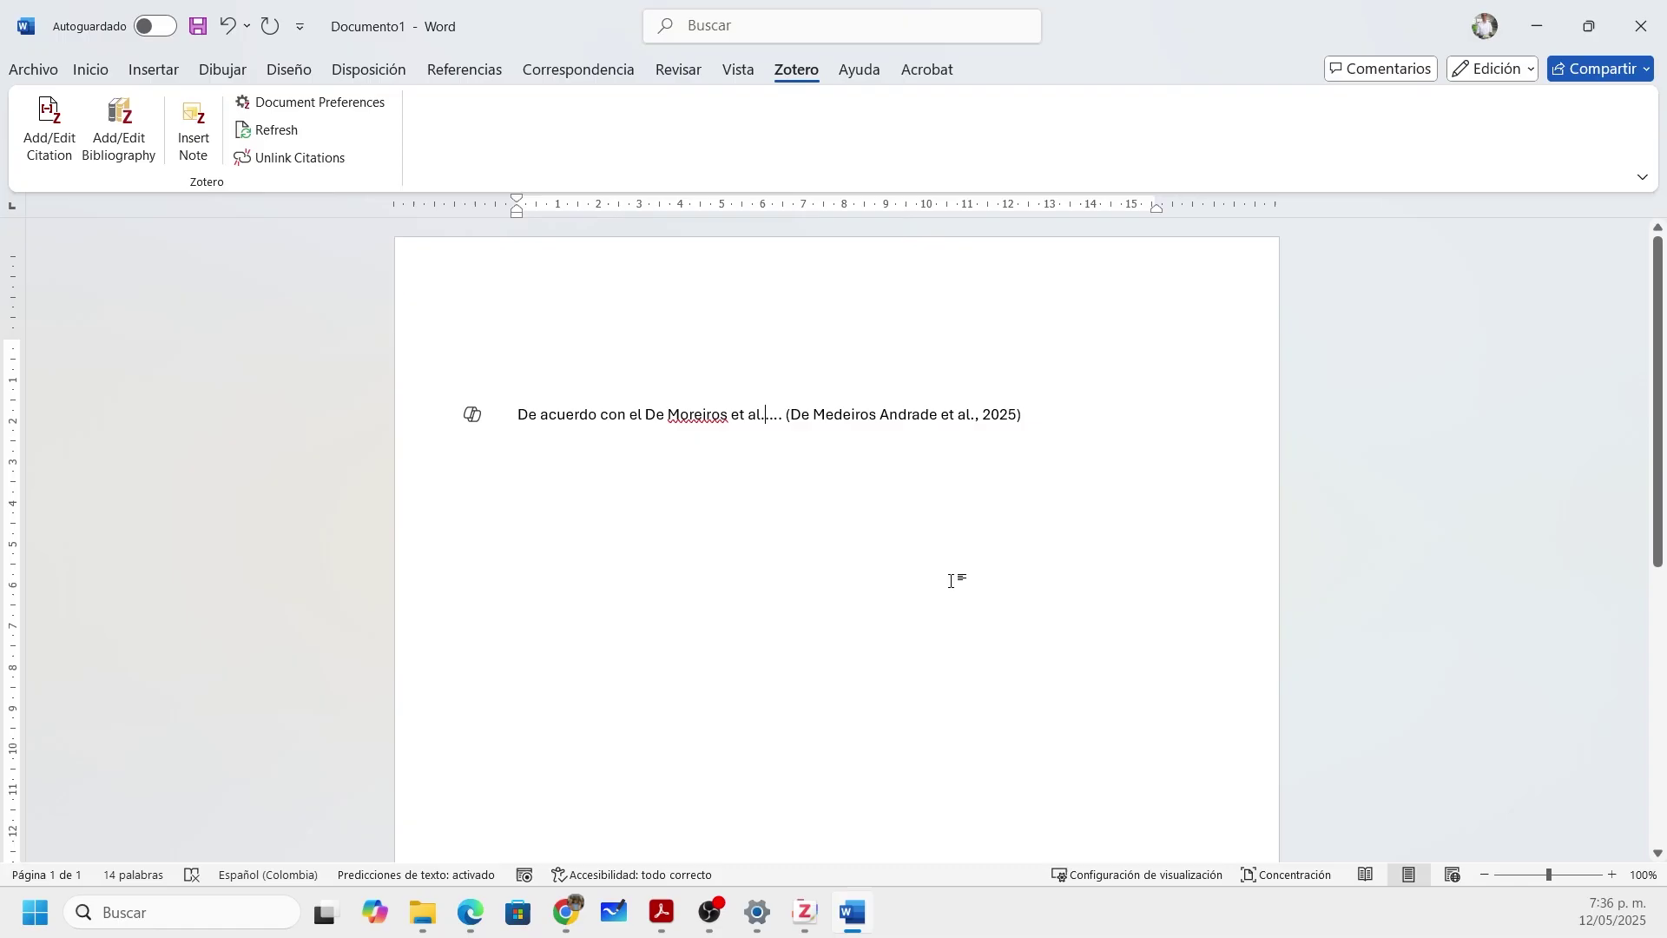
key("Delete")
key("Delete")
key("Delete")
key("Delete")
key("Delete")
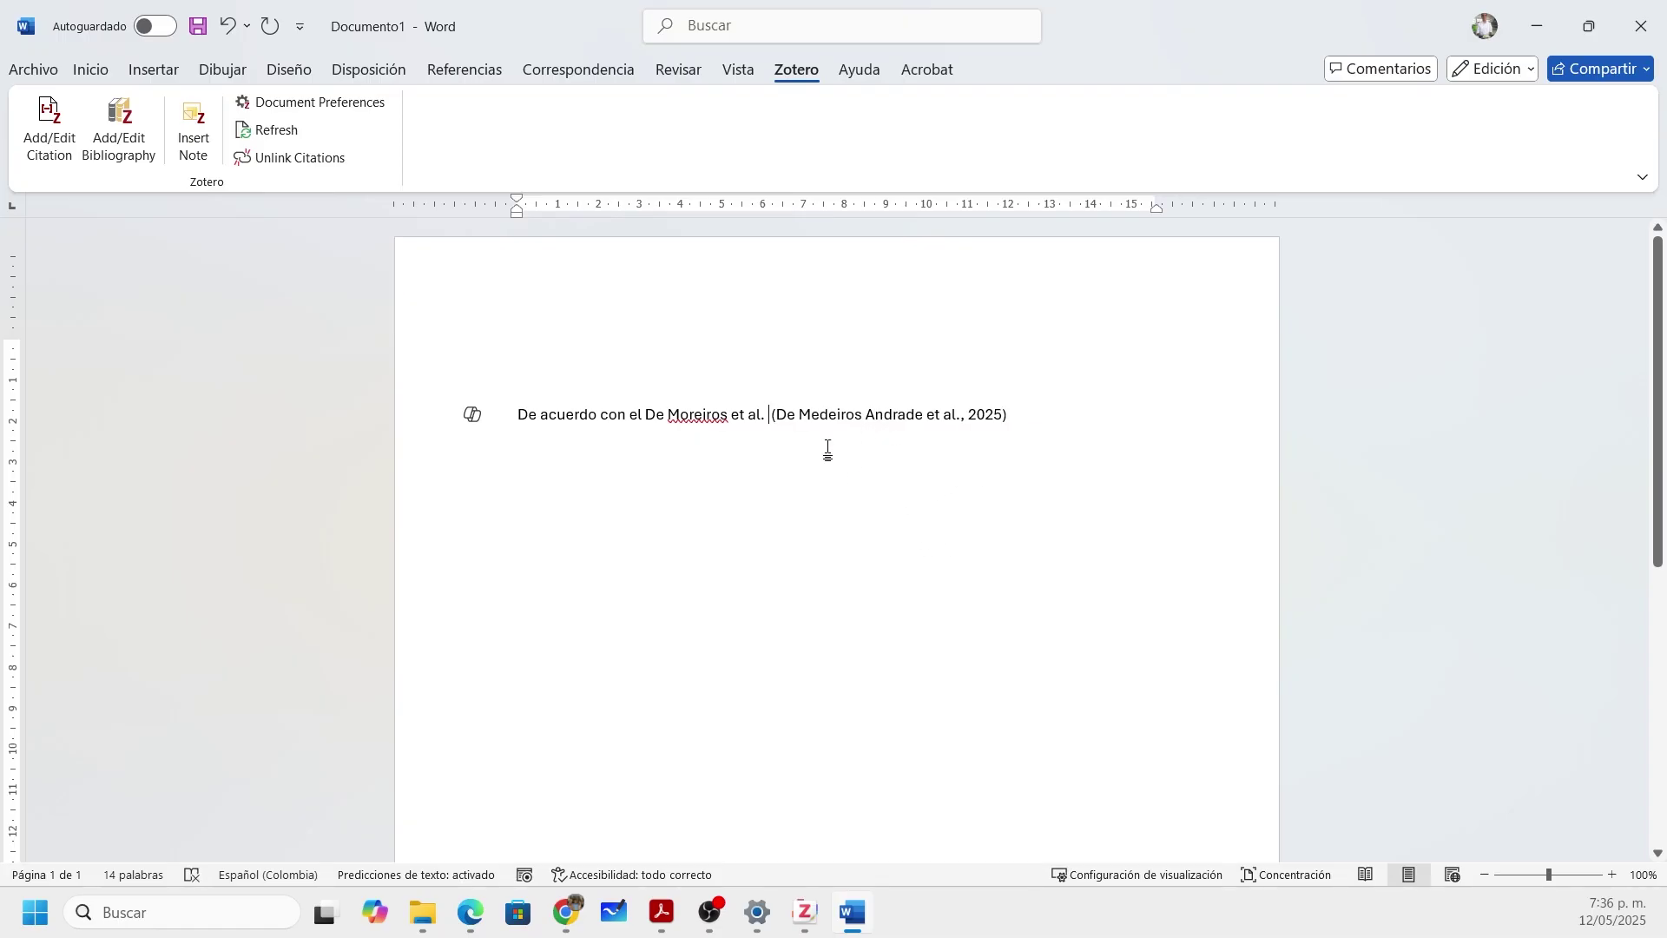
left_click(809, 416)
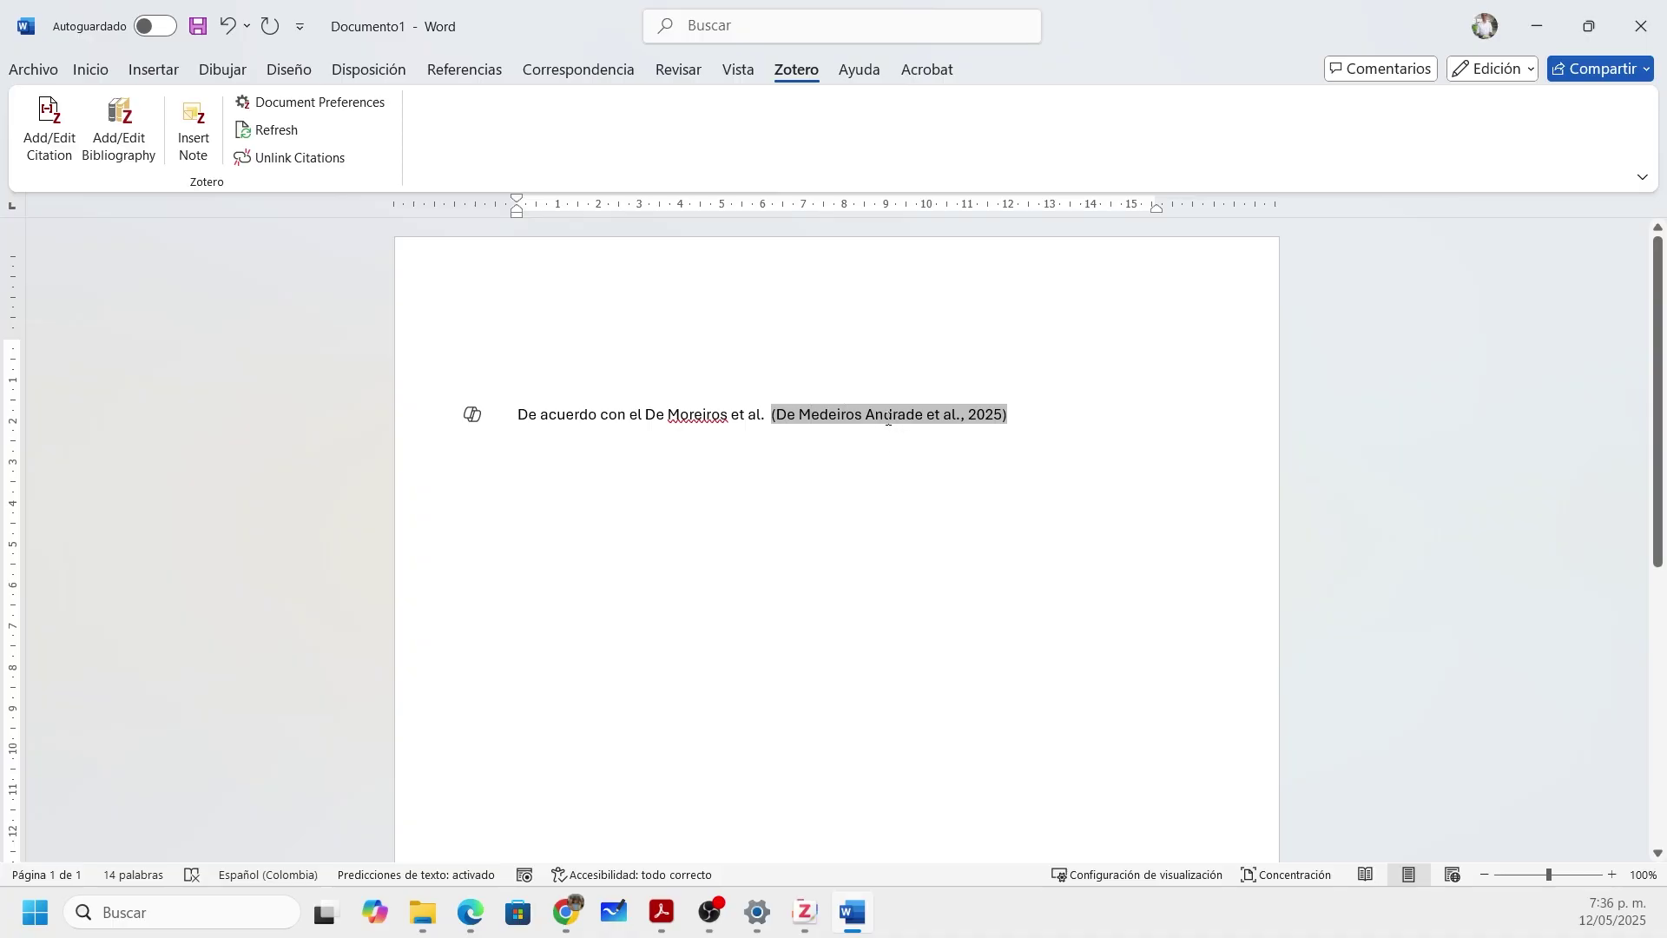
left_click_drag(795, 415, 942, 405)
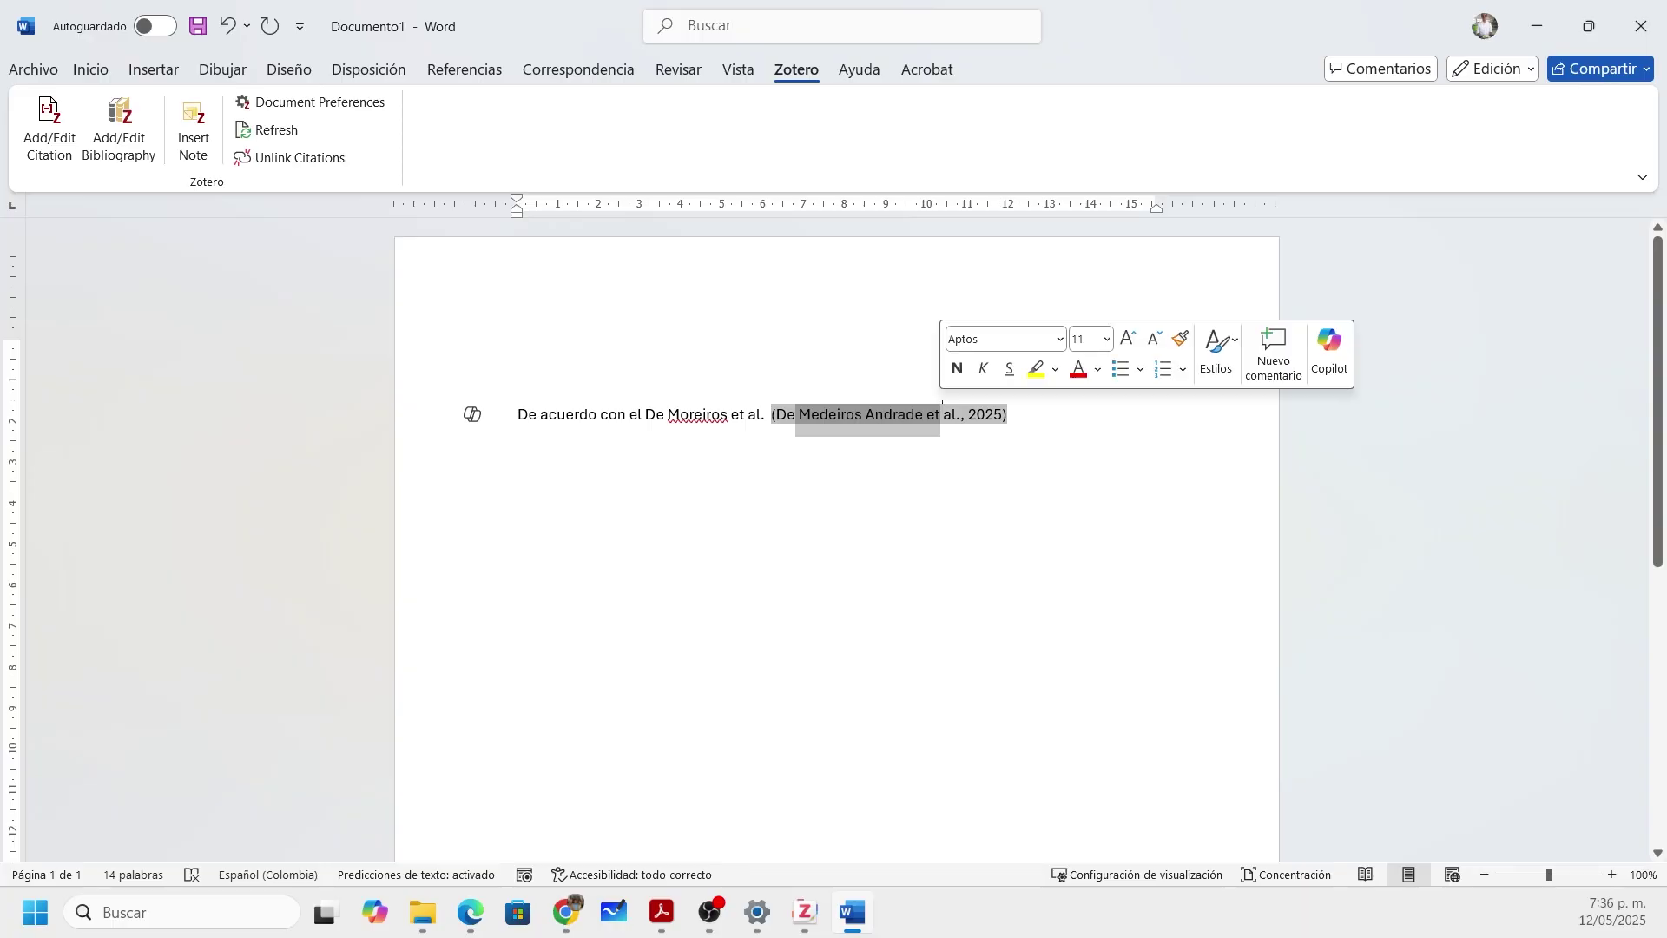
left_click(704, 414)
left_click(867, 415)
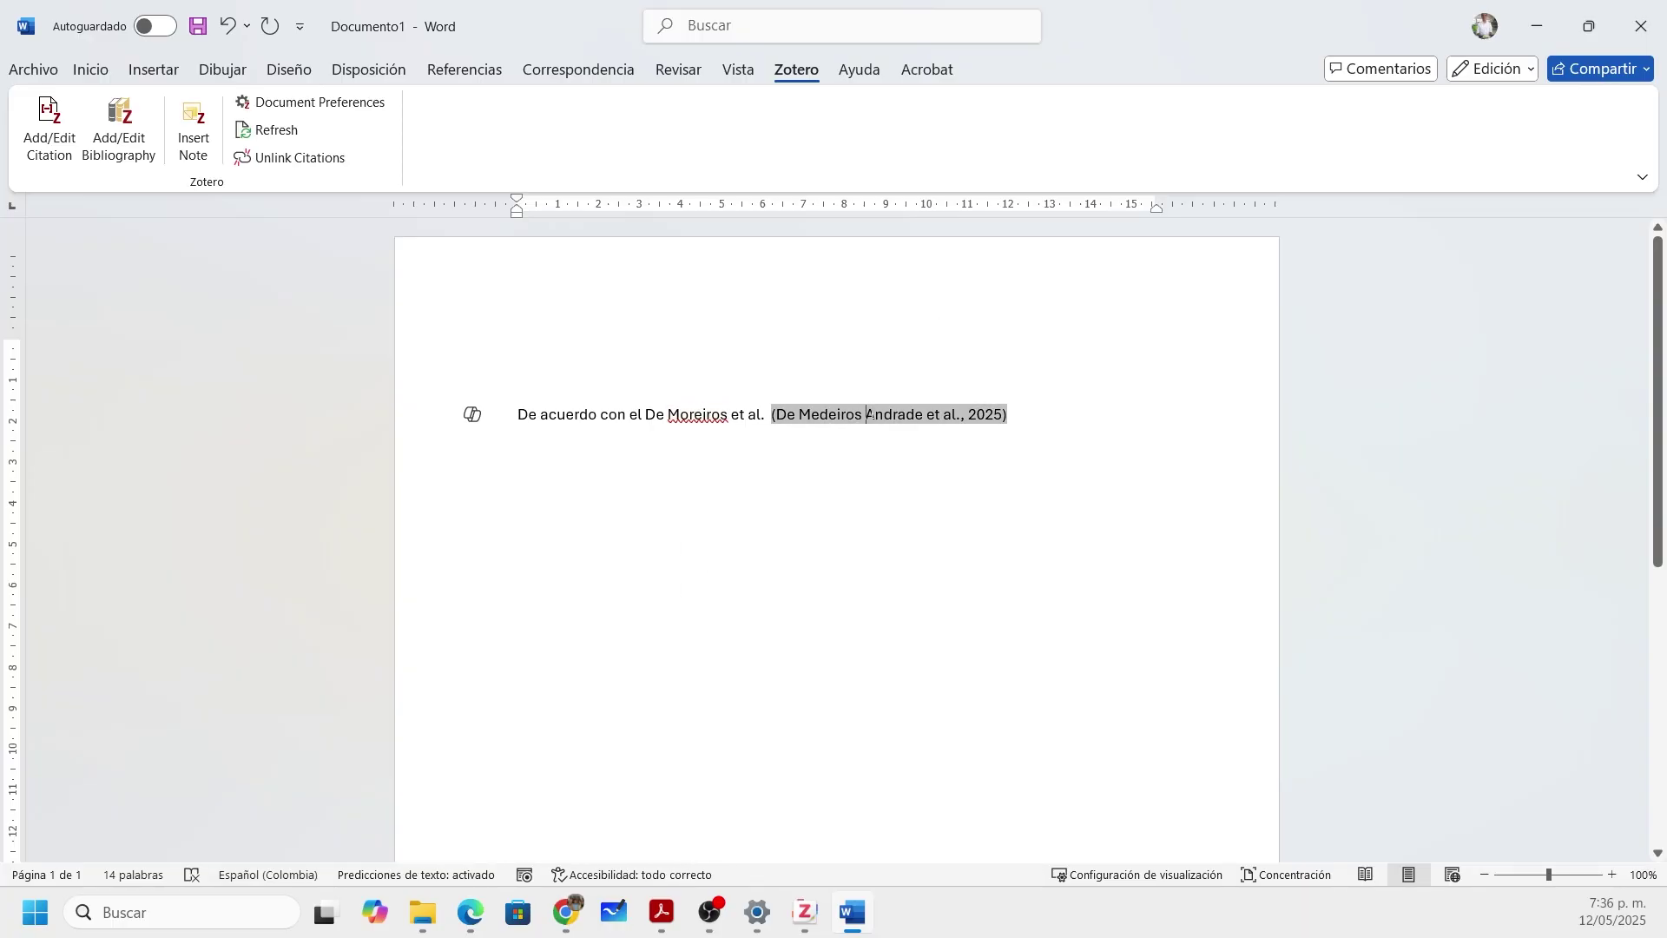
right_click(868, 415)
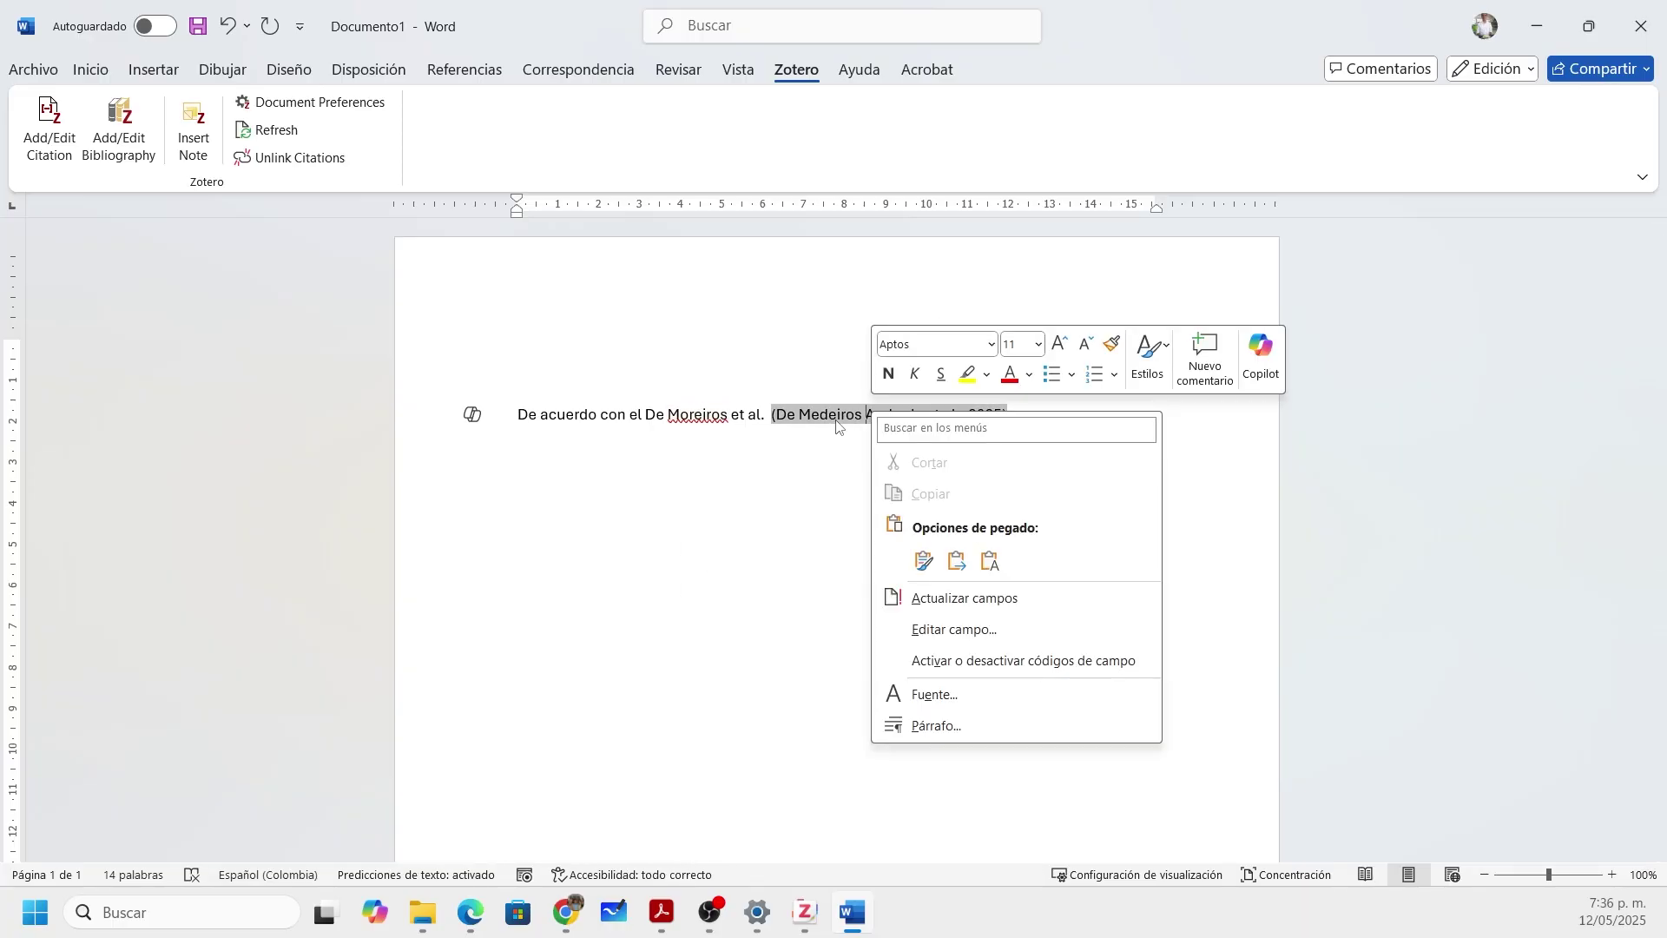
key("Escape")
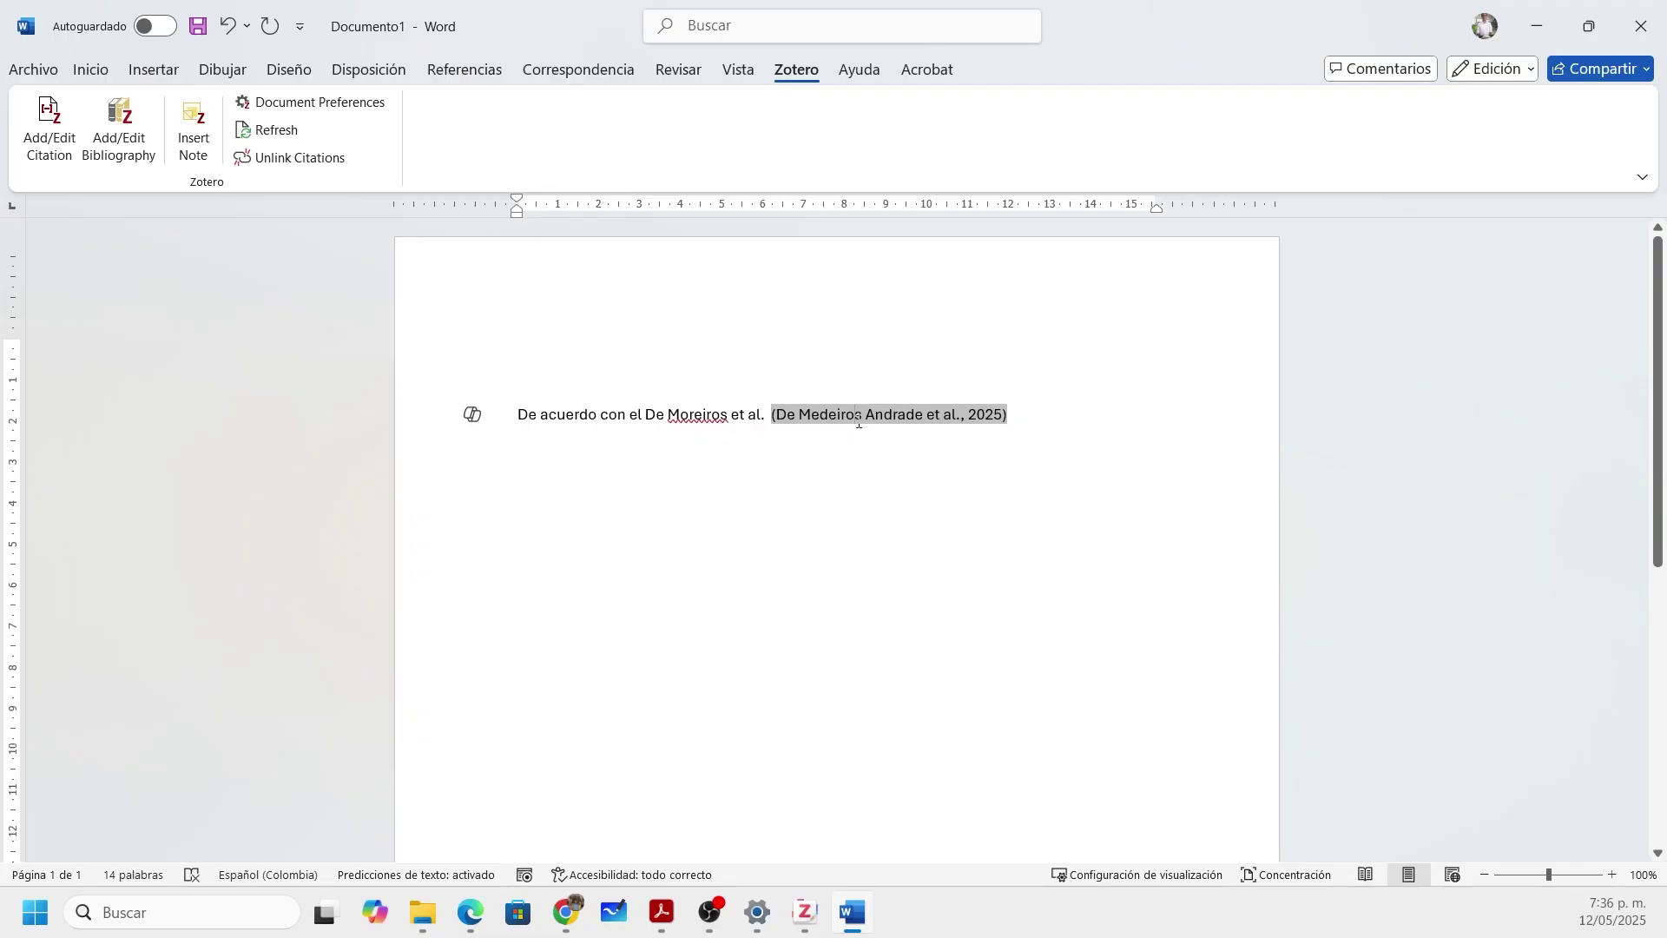
Step: Edit the citation after the sentence with the Omitir autor option so it gives only the year
left_click(68, 158)
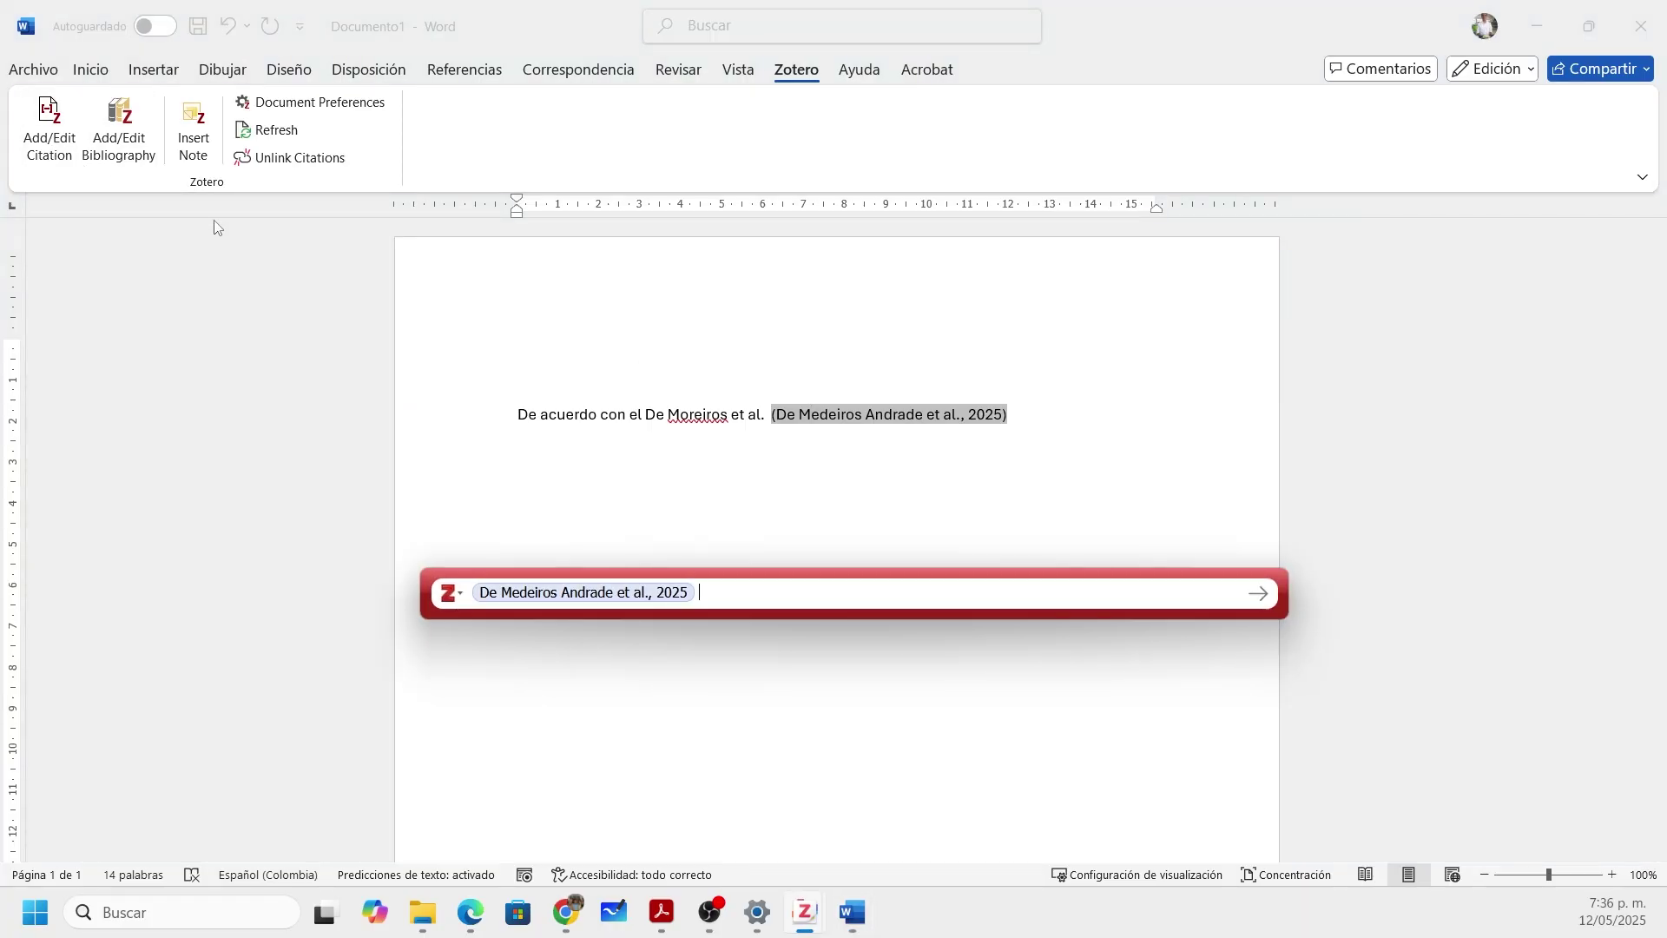
left_click(606, 599)
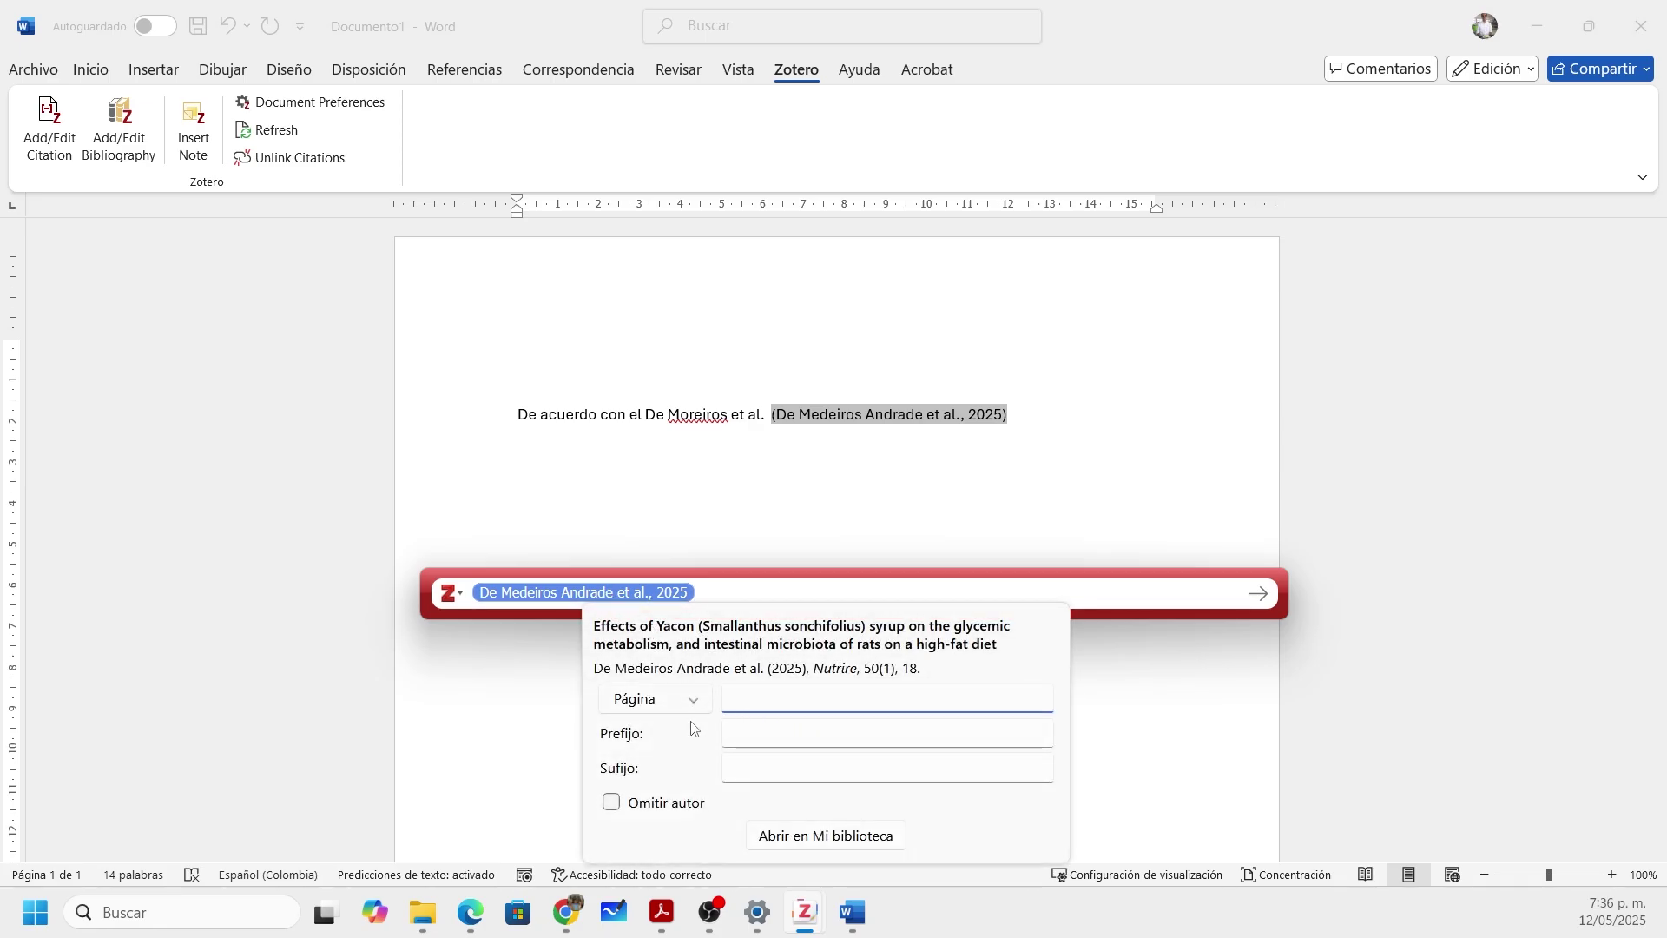
left_click(663, 804)
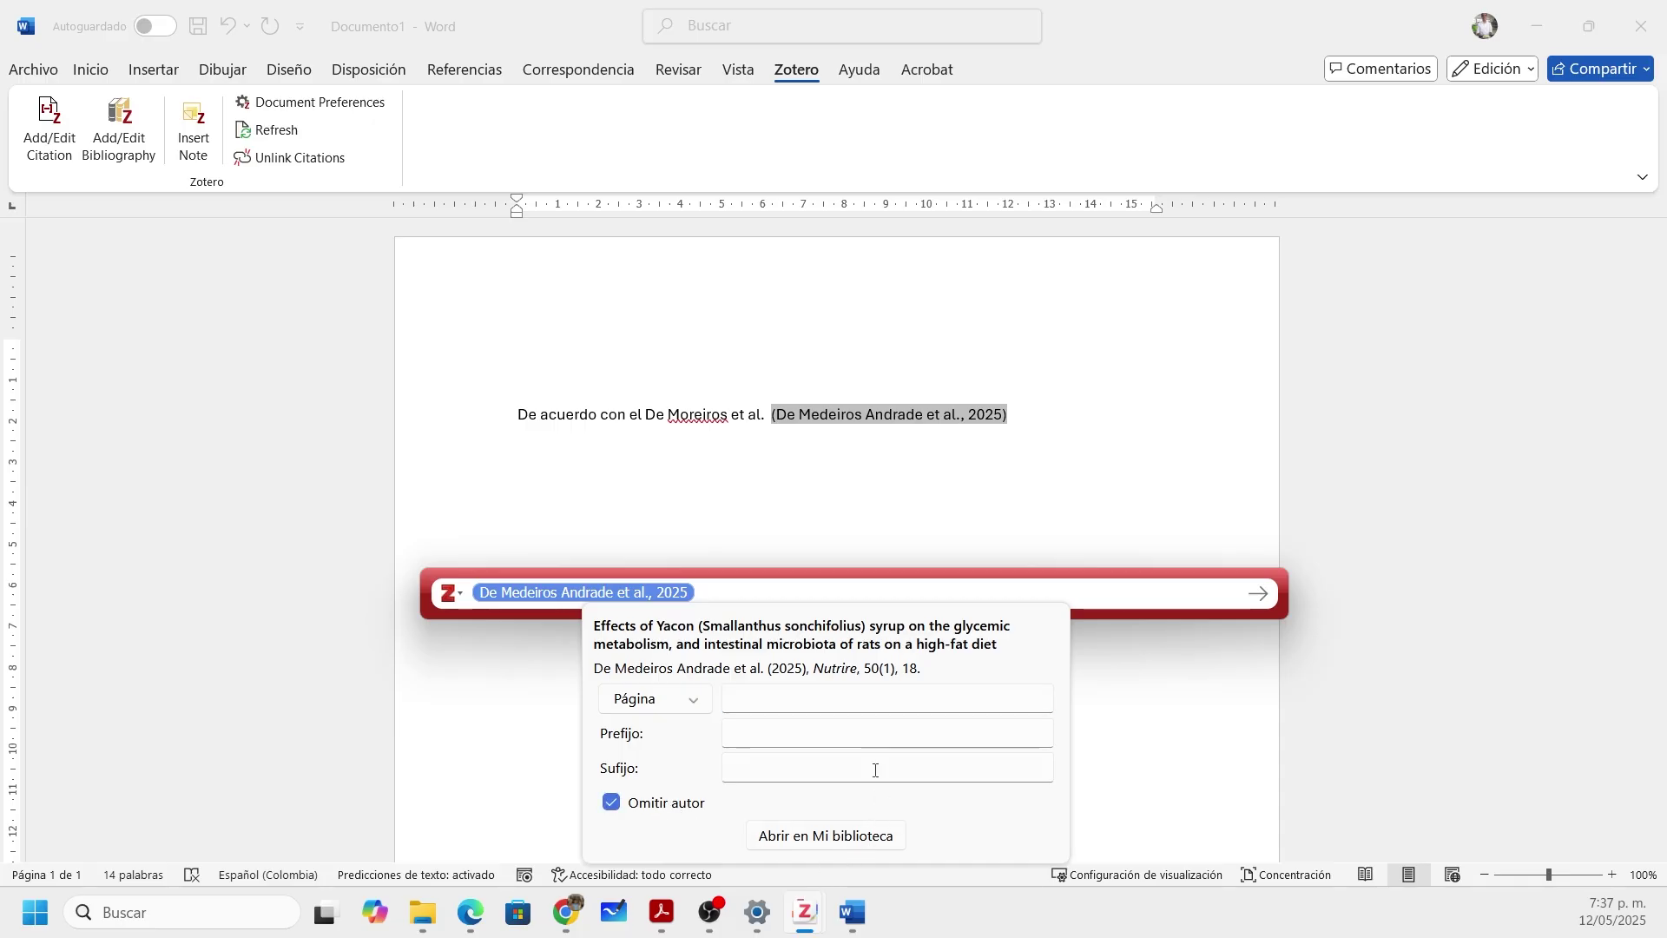
left_click(940, 492)
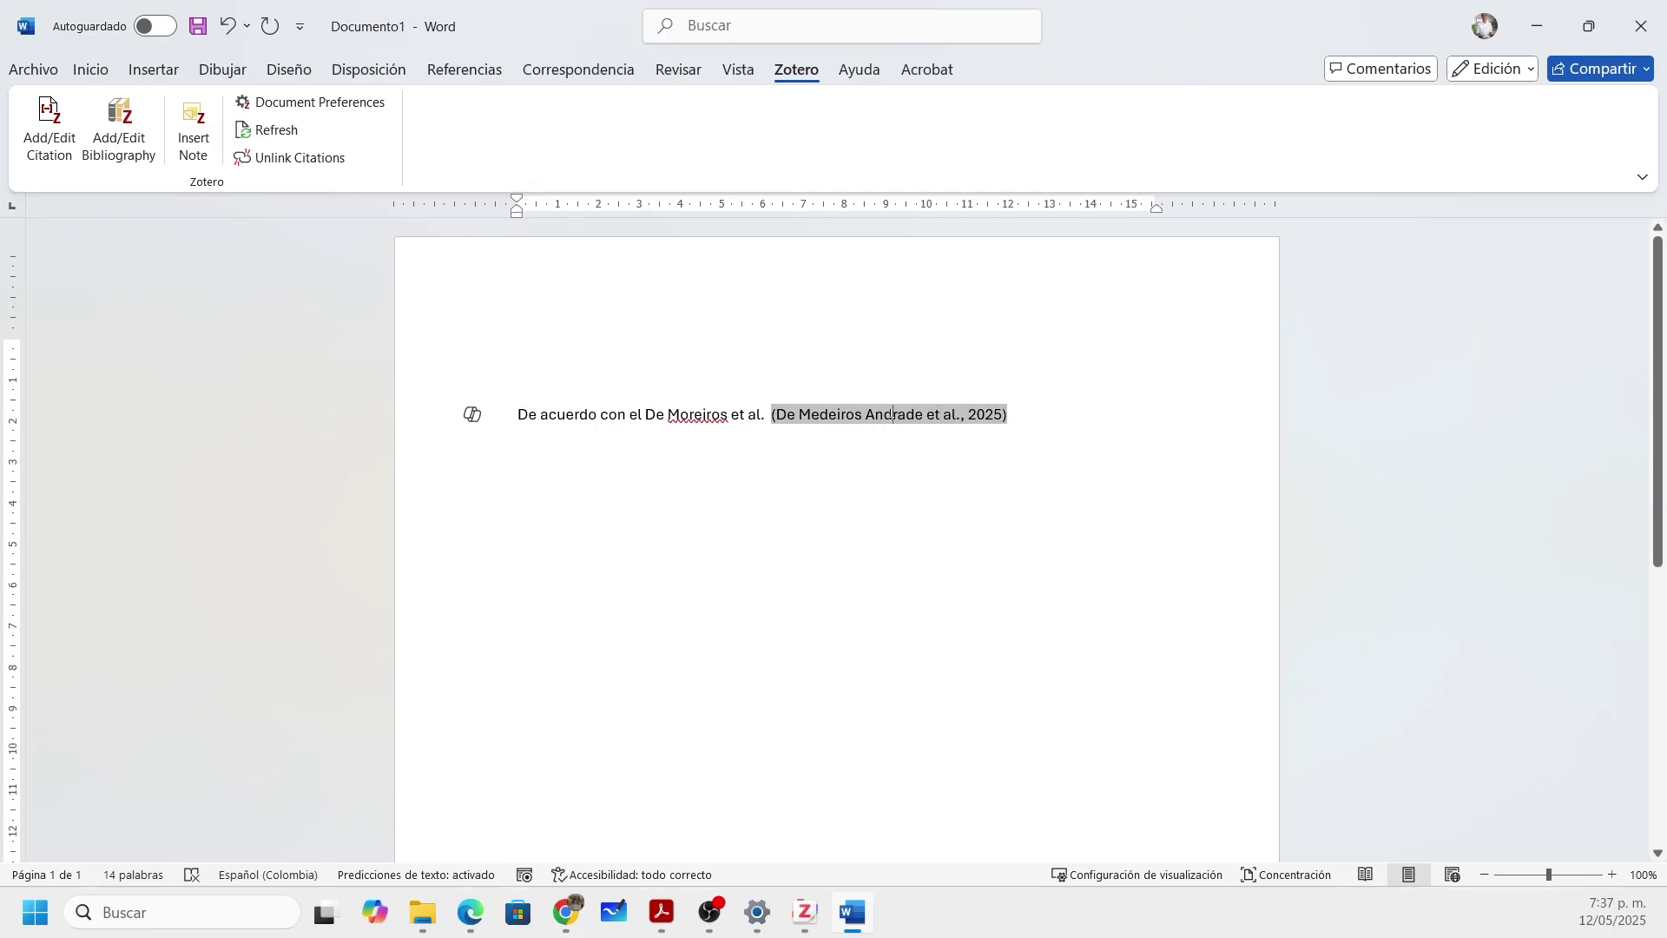
left_click(50, 126)
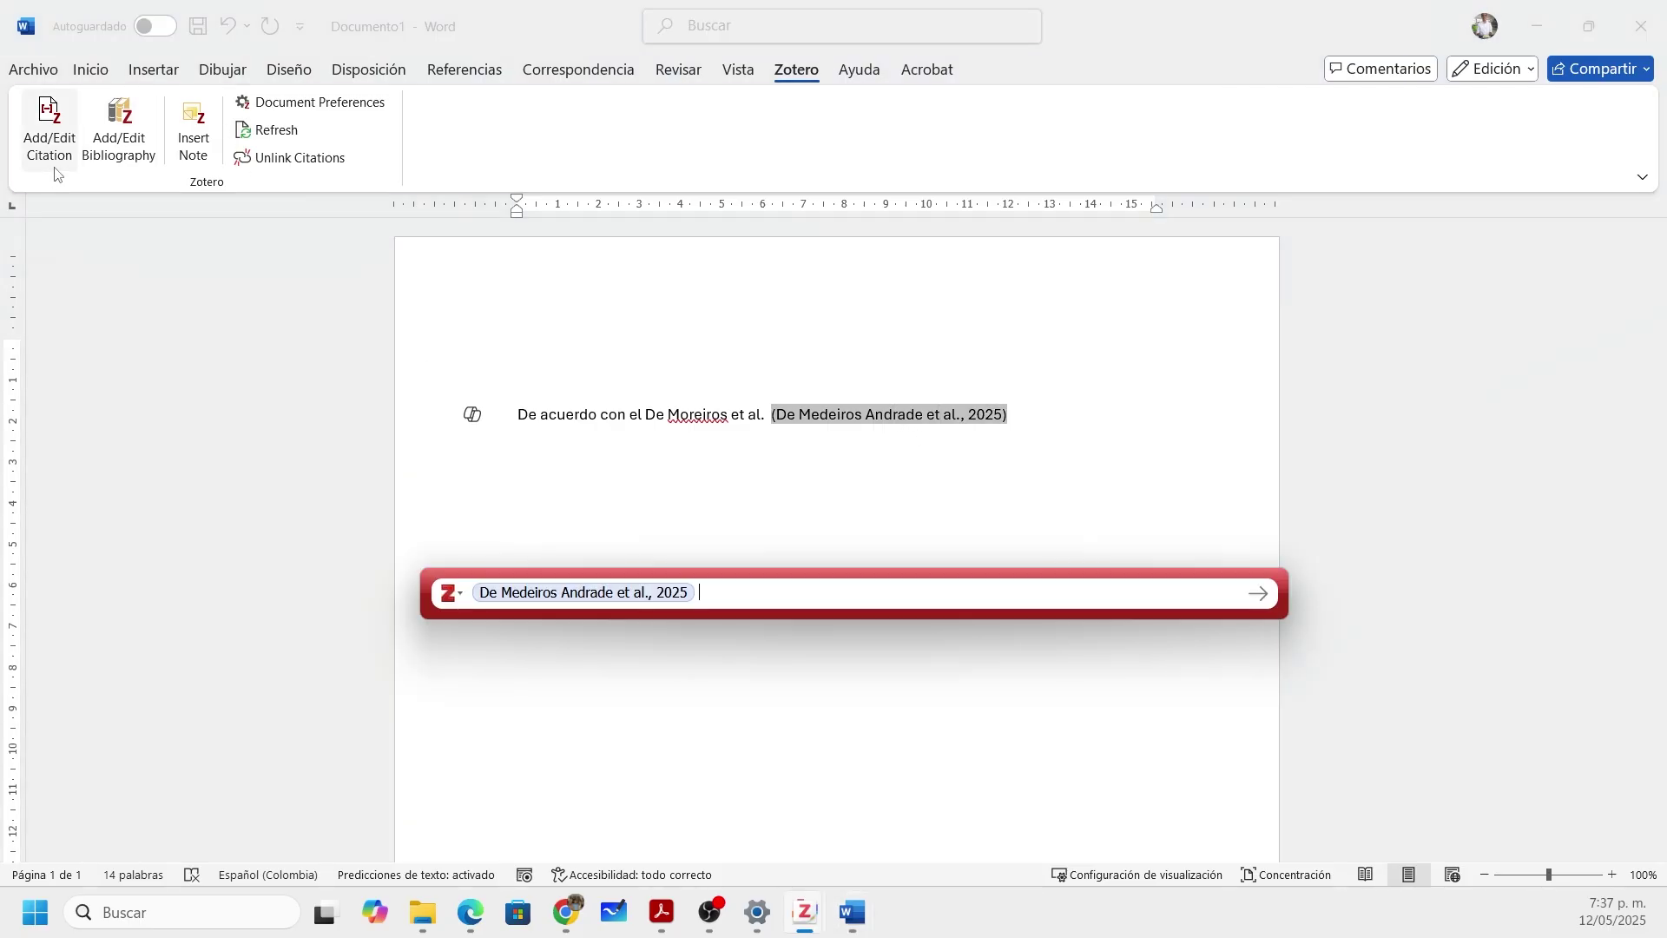
left_click(643, 599)
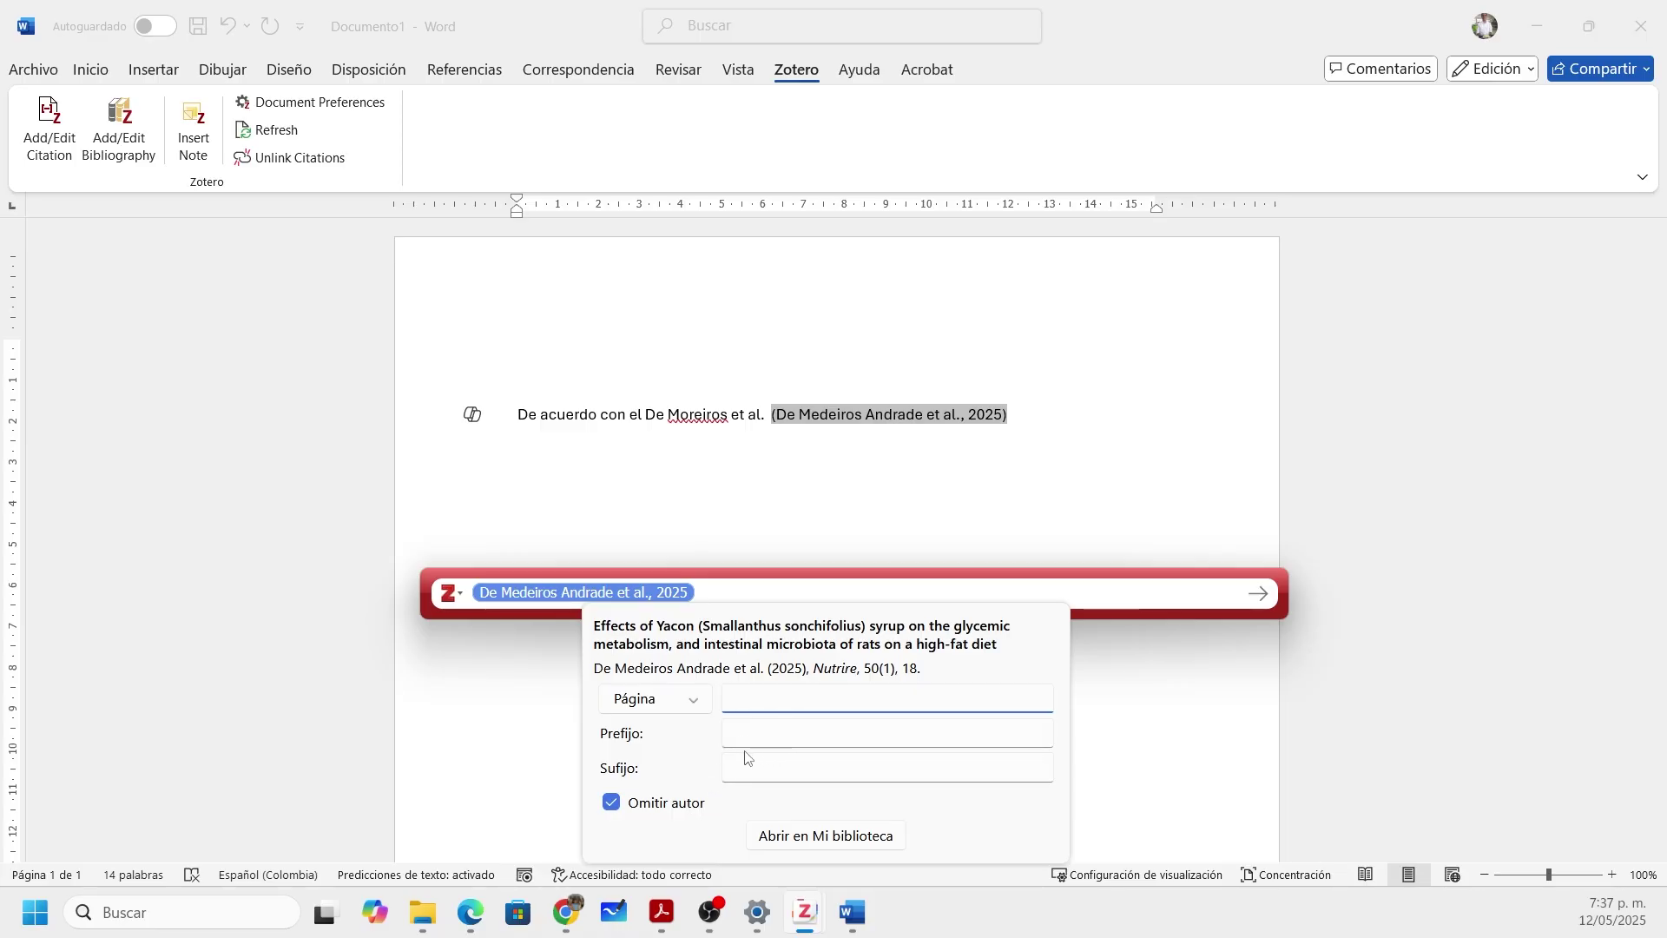
left_click(778, 774)
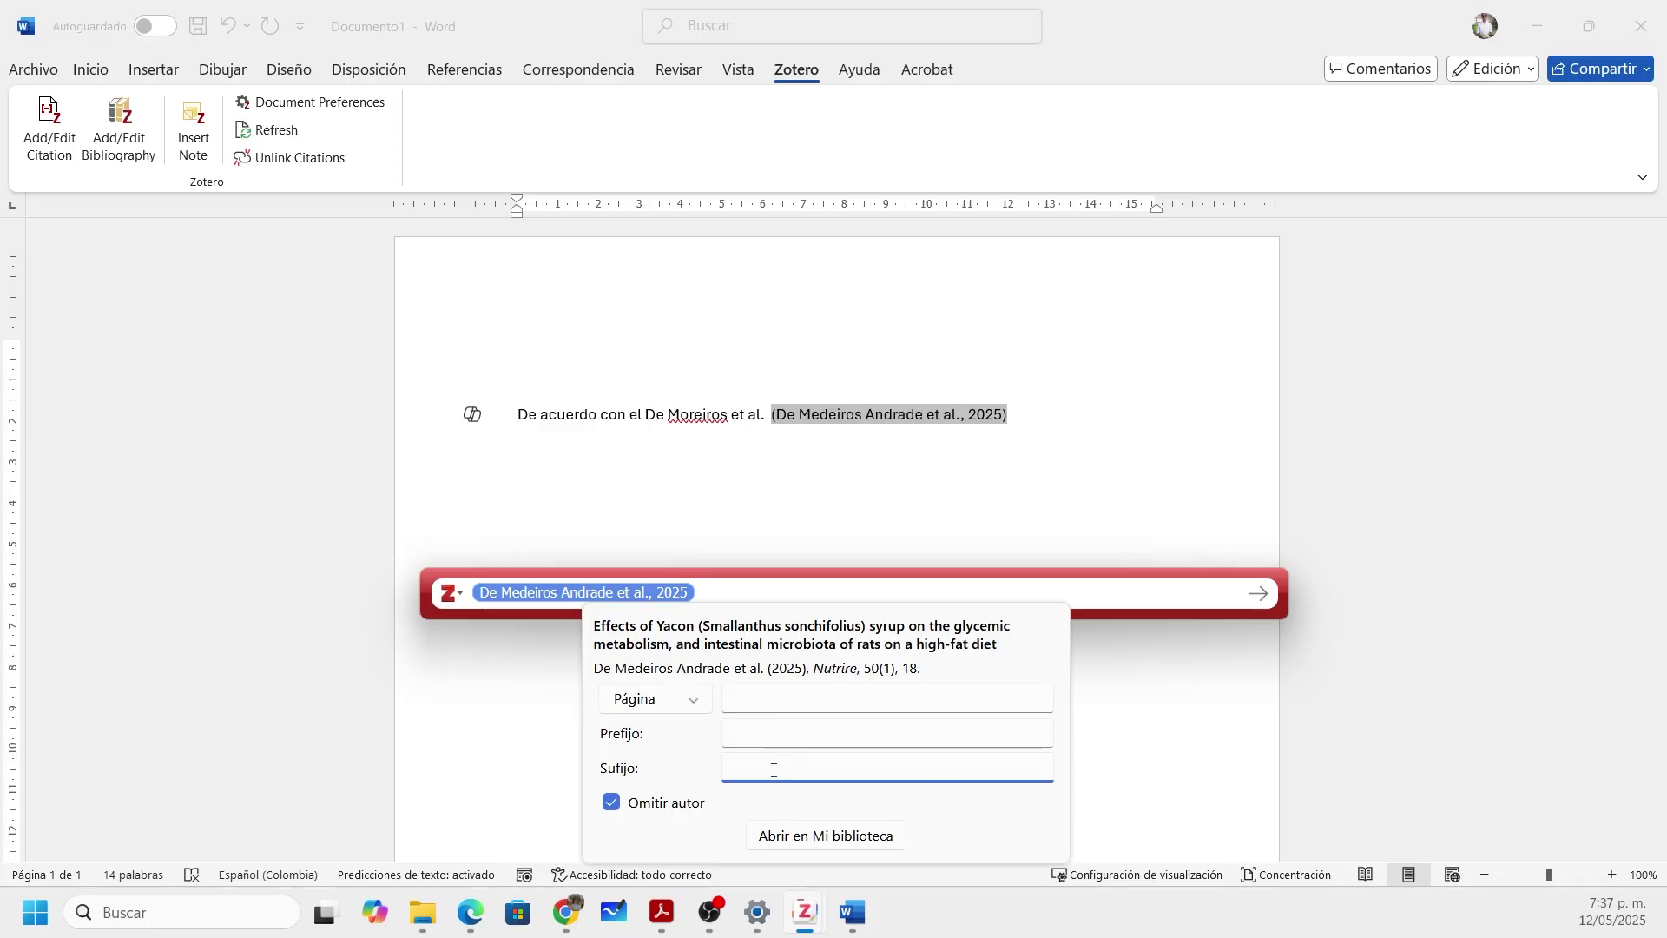
key("Return")
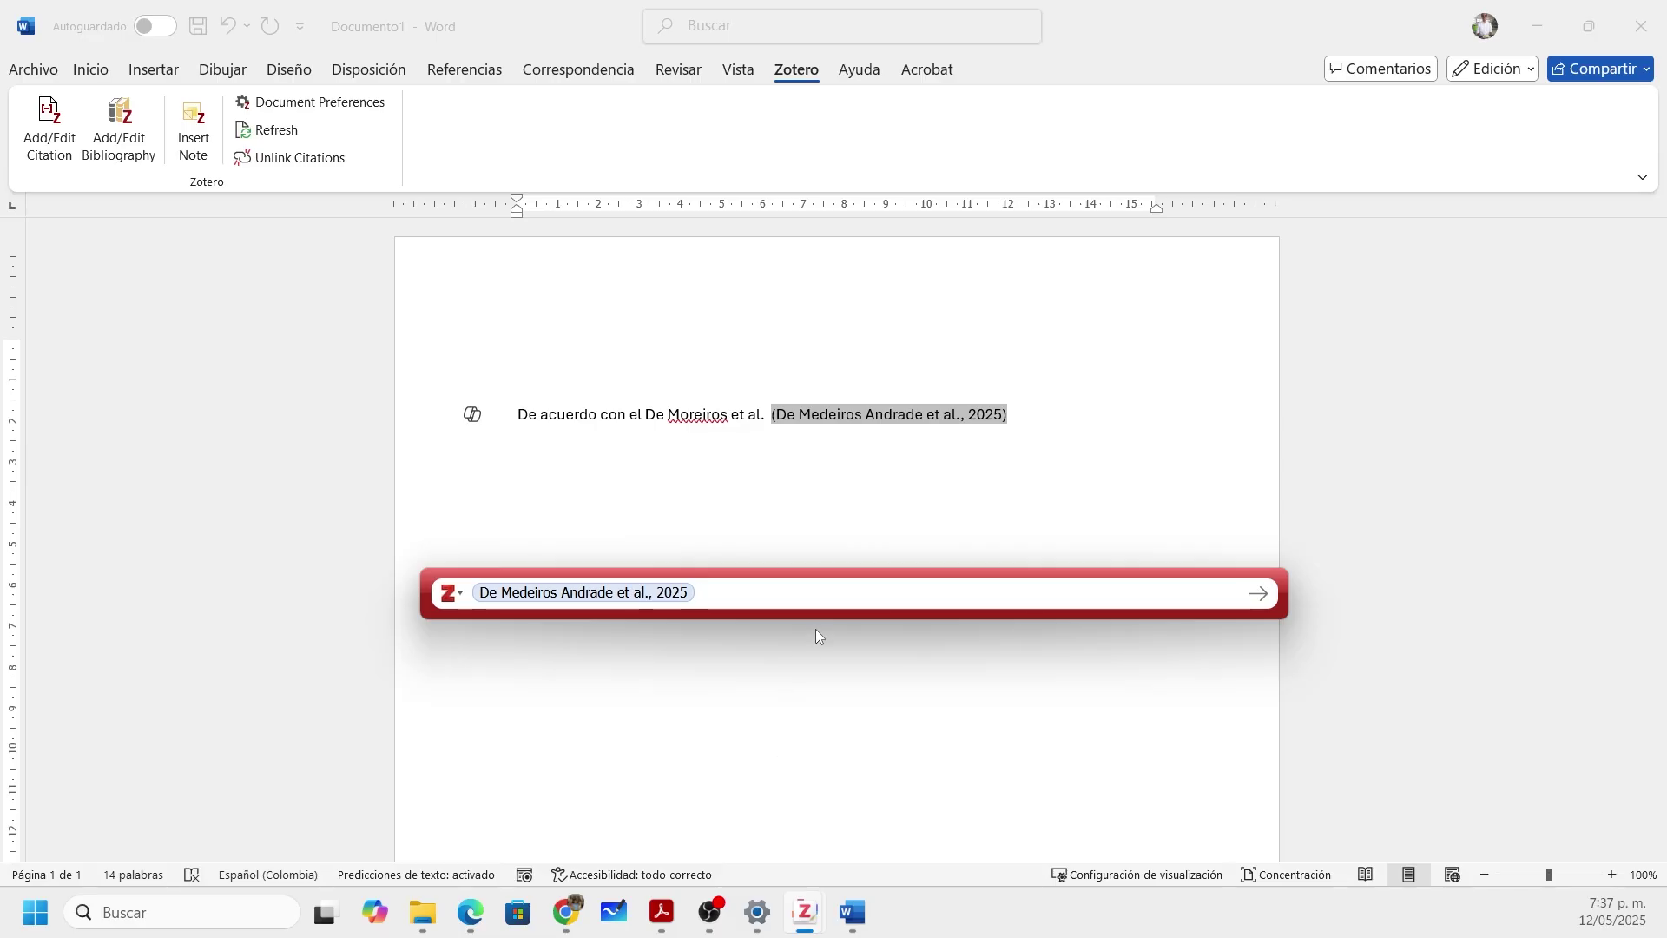
key("Return")
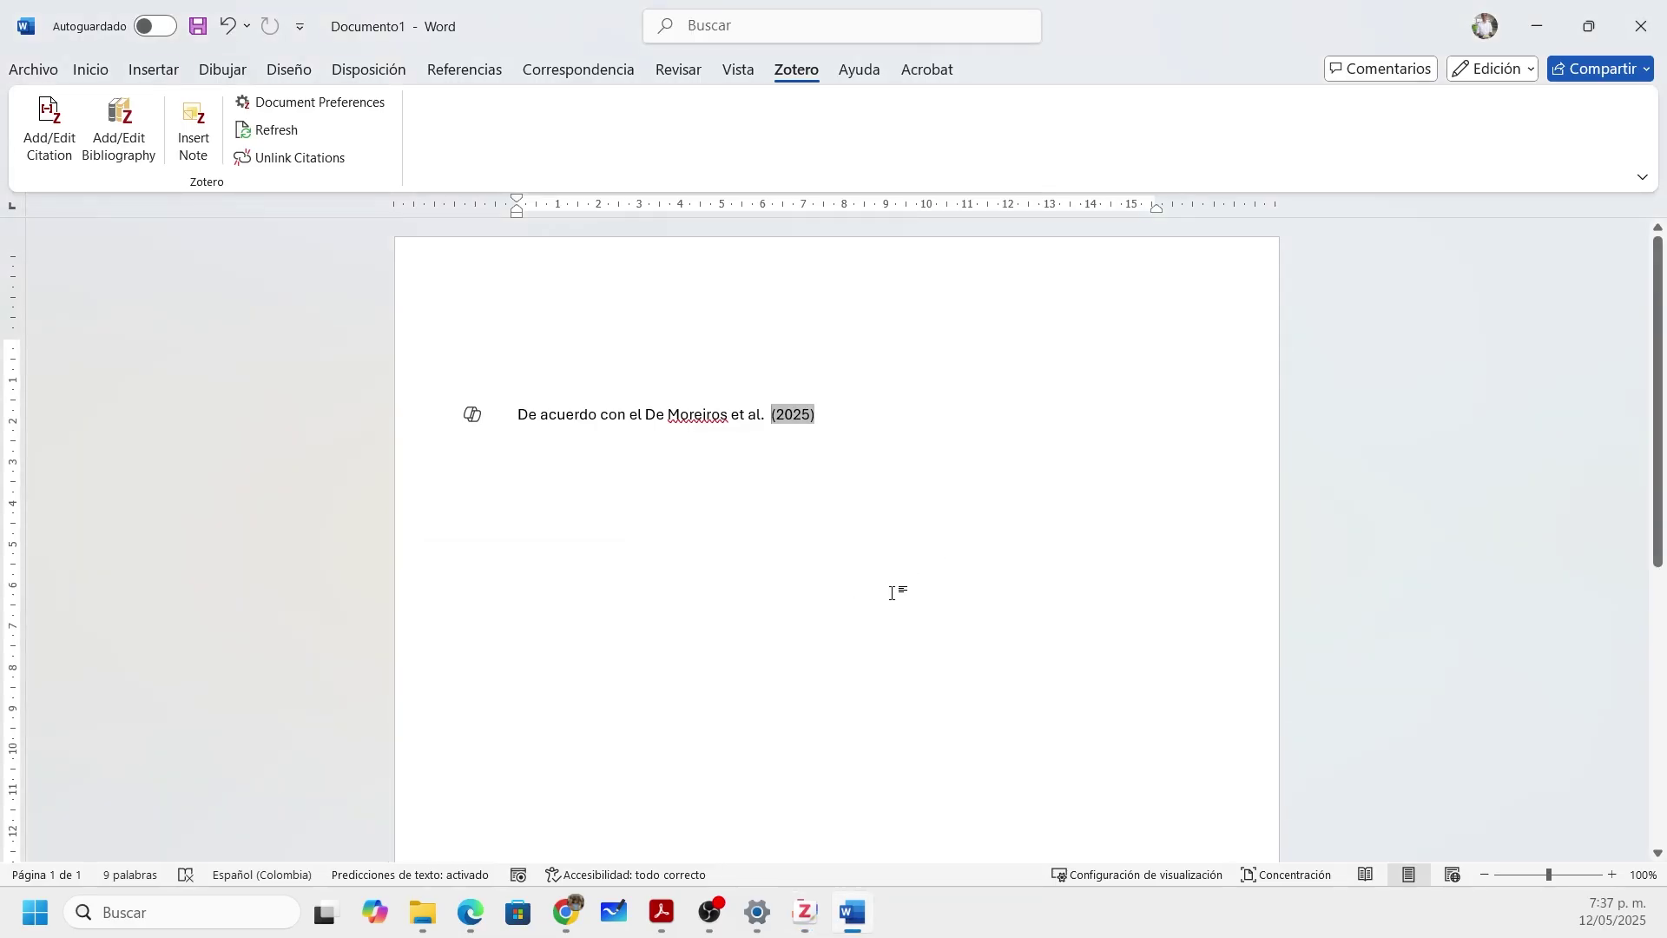
Step: Add two new lines below the sentence and place the cursor on the last one
left_click(901, 473)
key("Return")
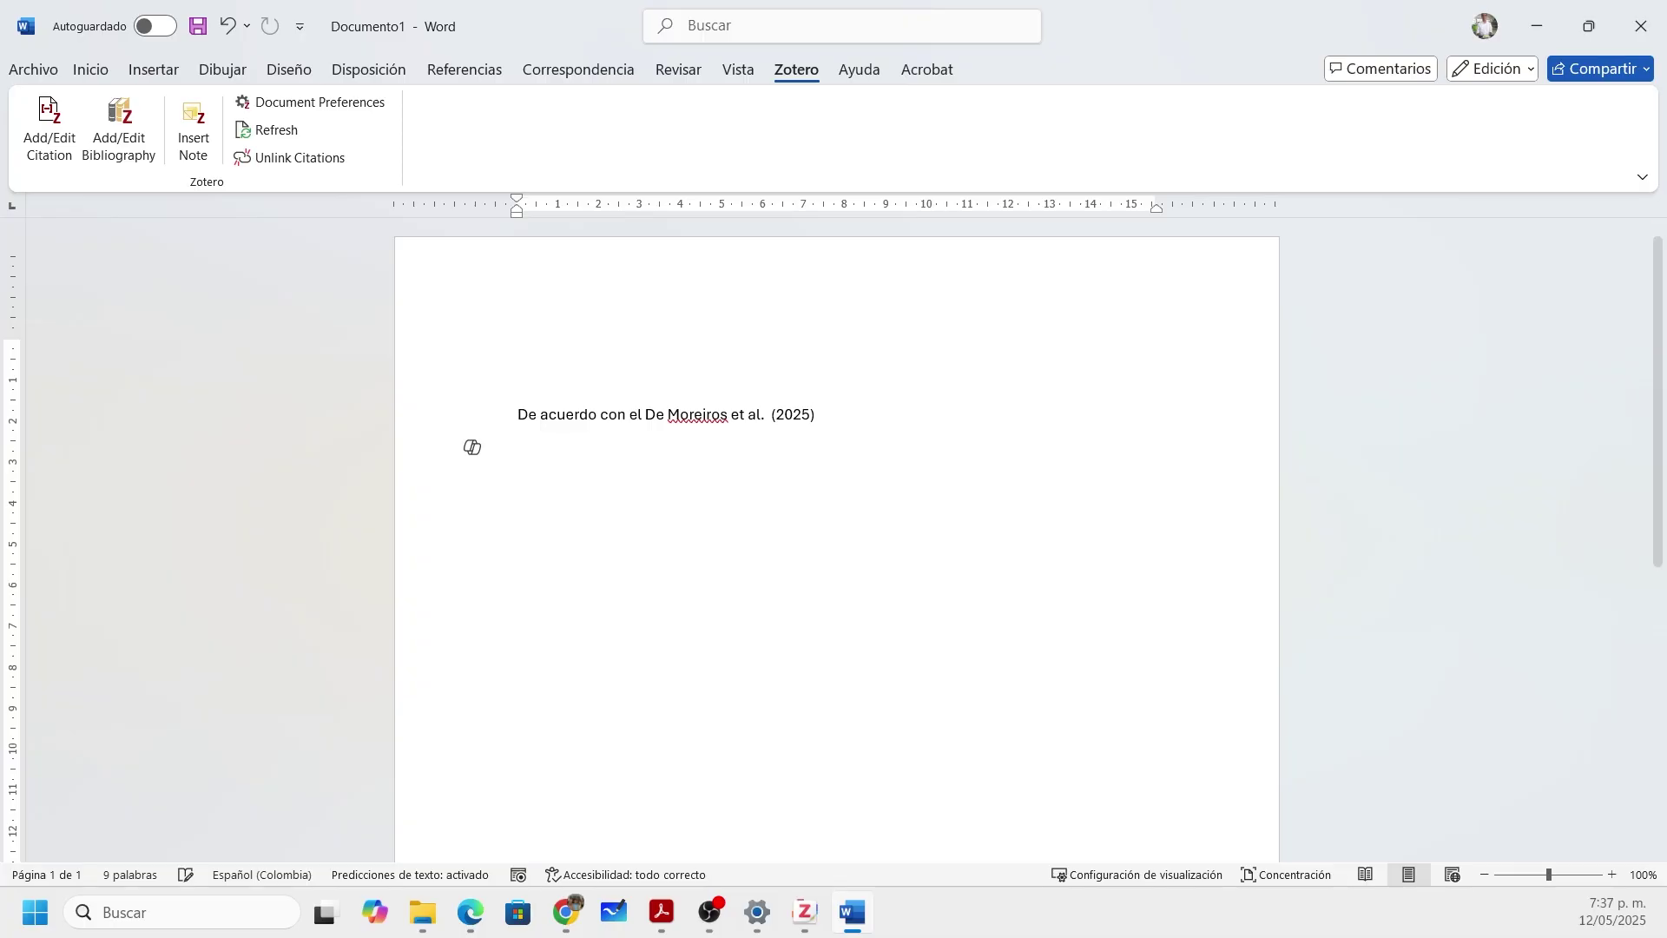
key("Return")
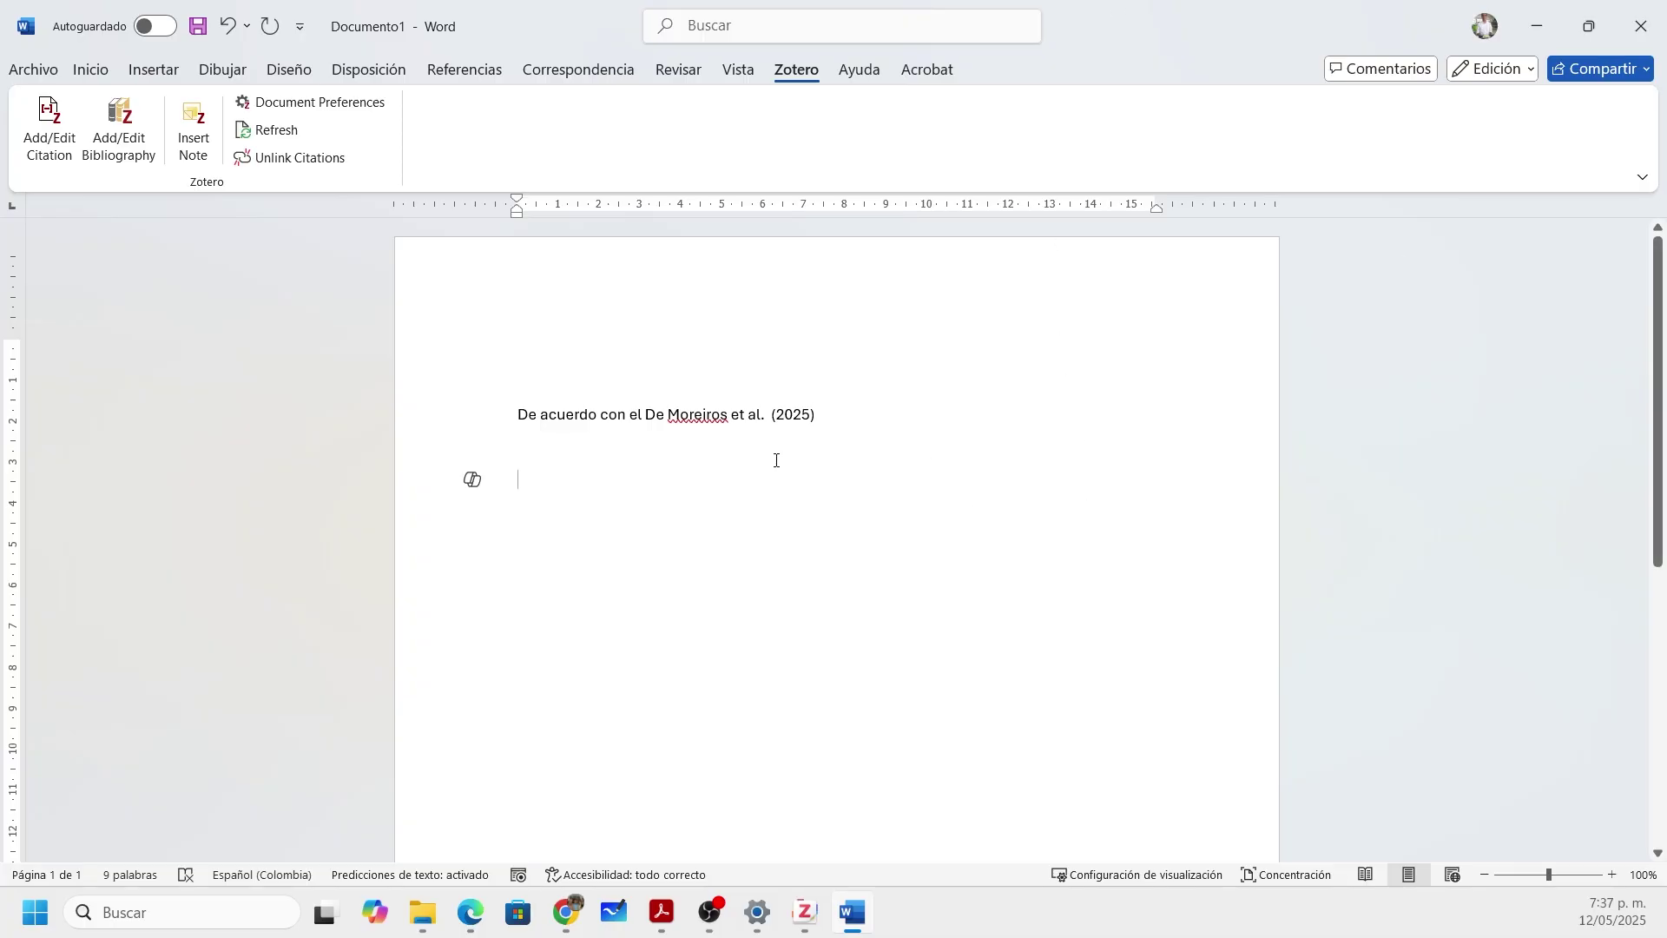
left_click_drag(778, 423, 820, 419)
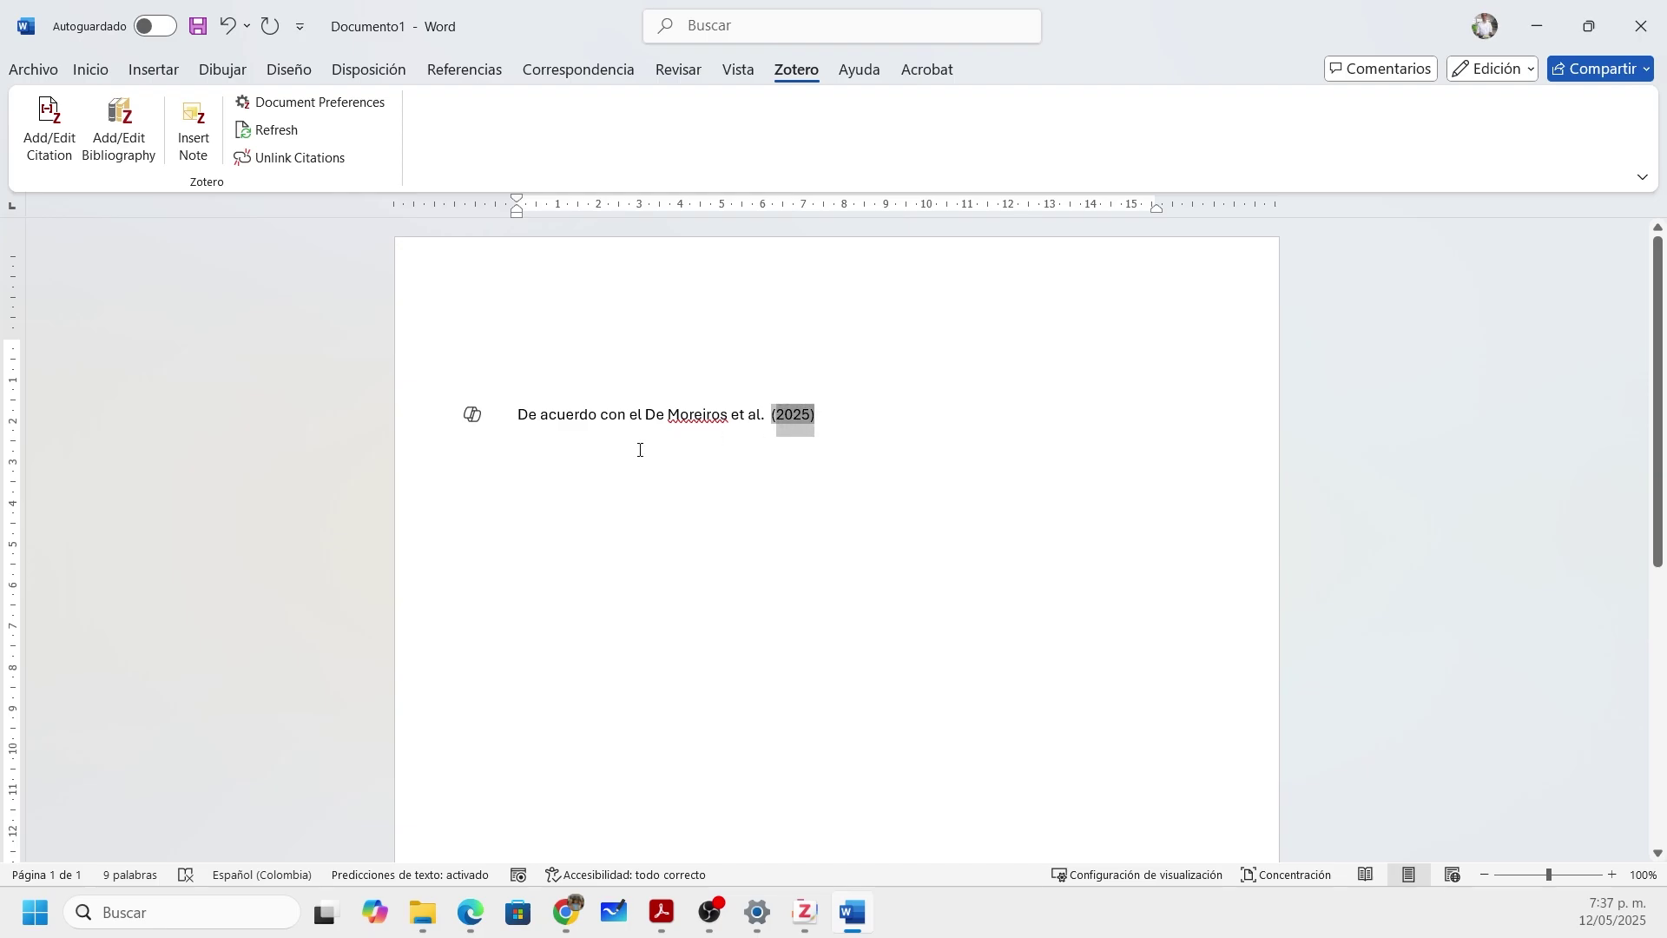
left_click(532, 470)
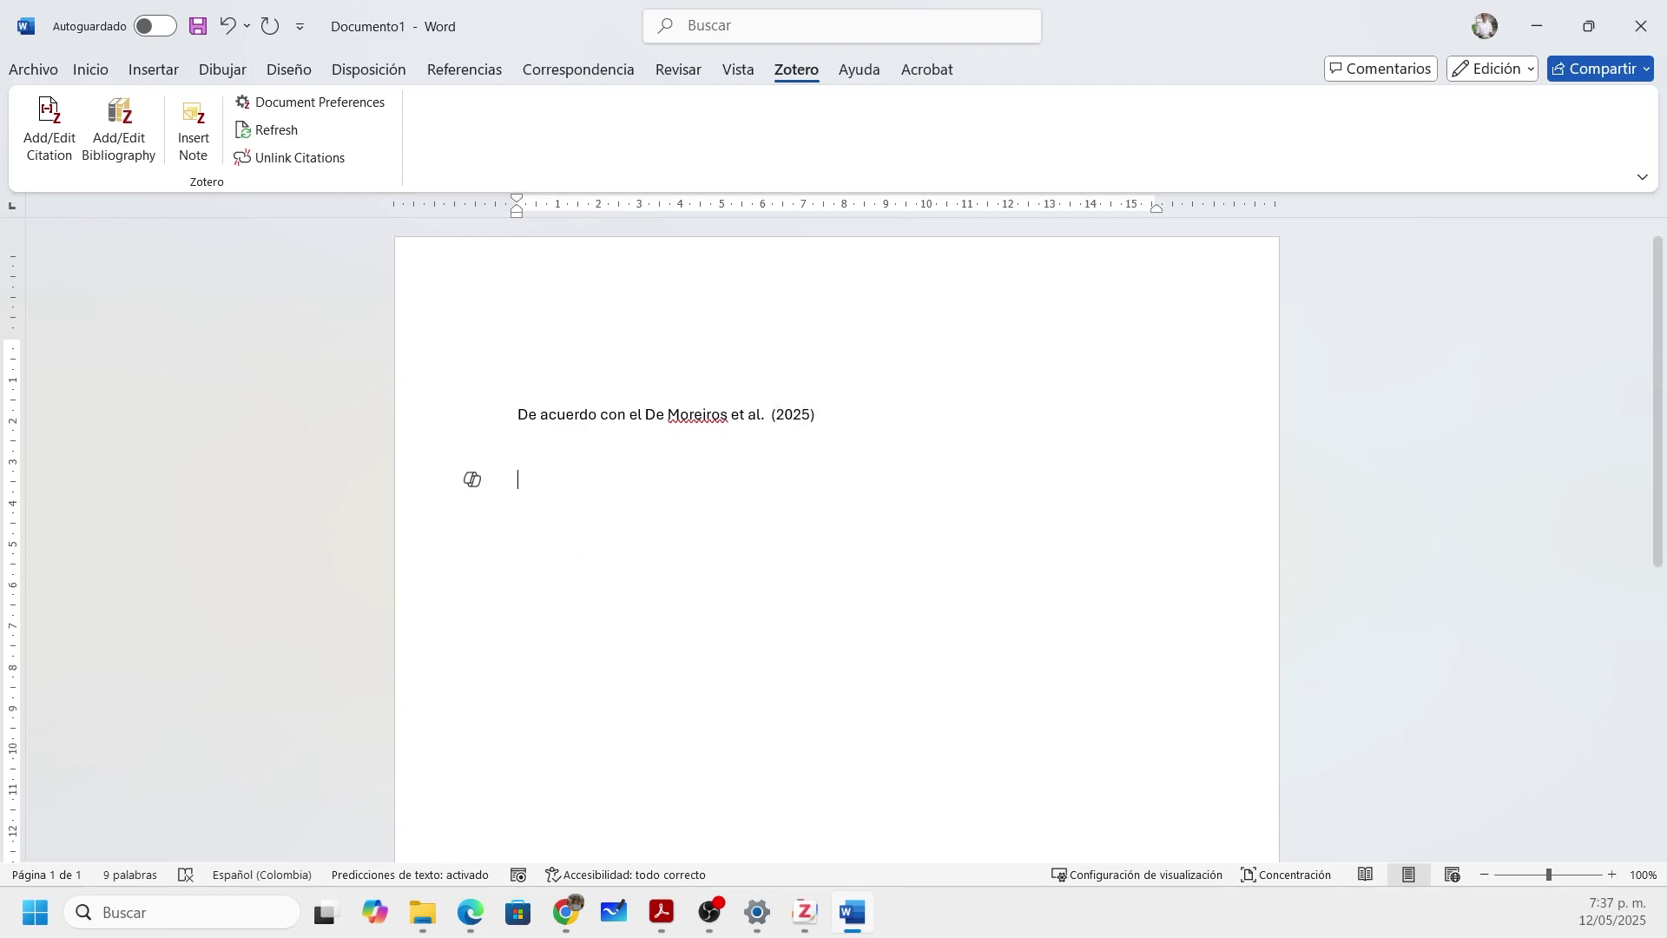
Step: Insert the "Determining the Arrhenius Kinetics of Avocado Oil" article from Mi biblioteca as a Zotero citation, using Vista clásica
left_click(68, 129)
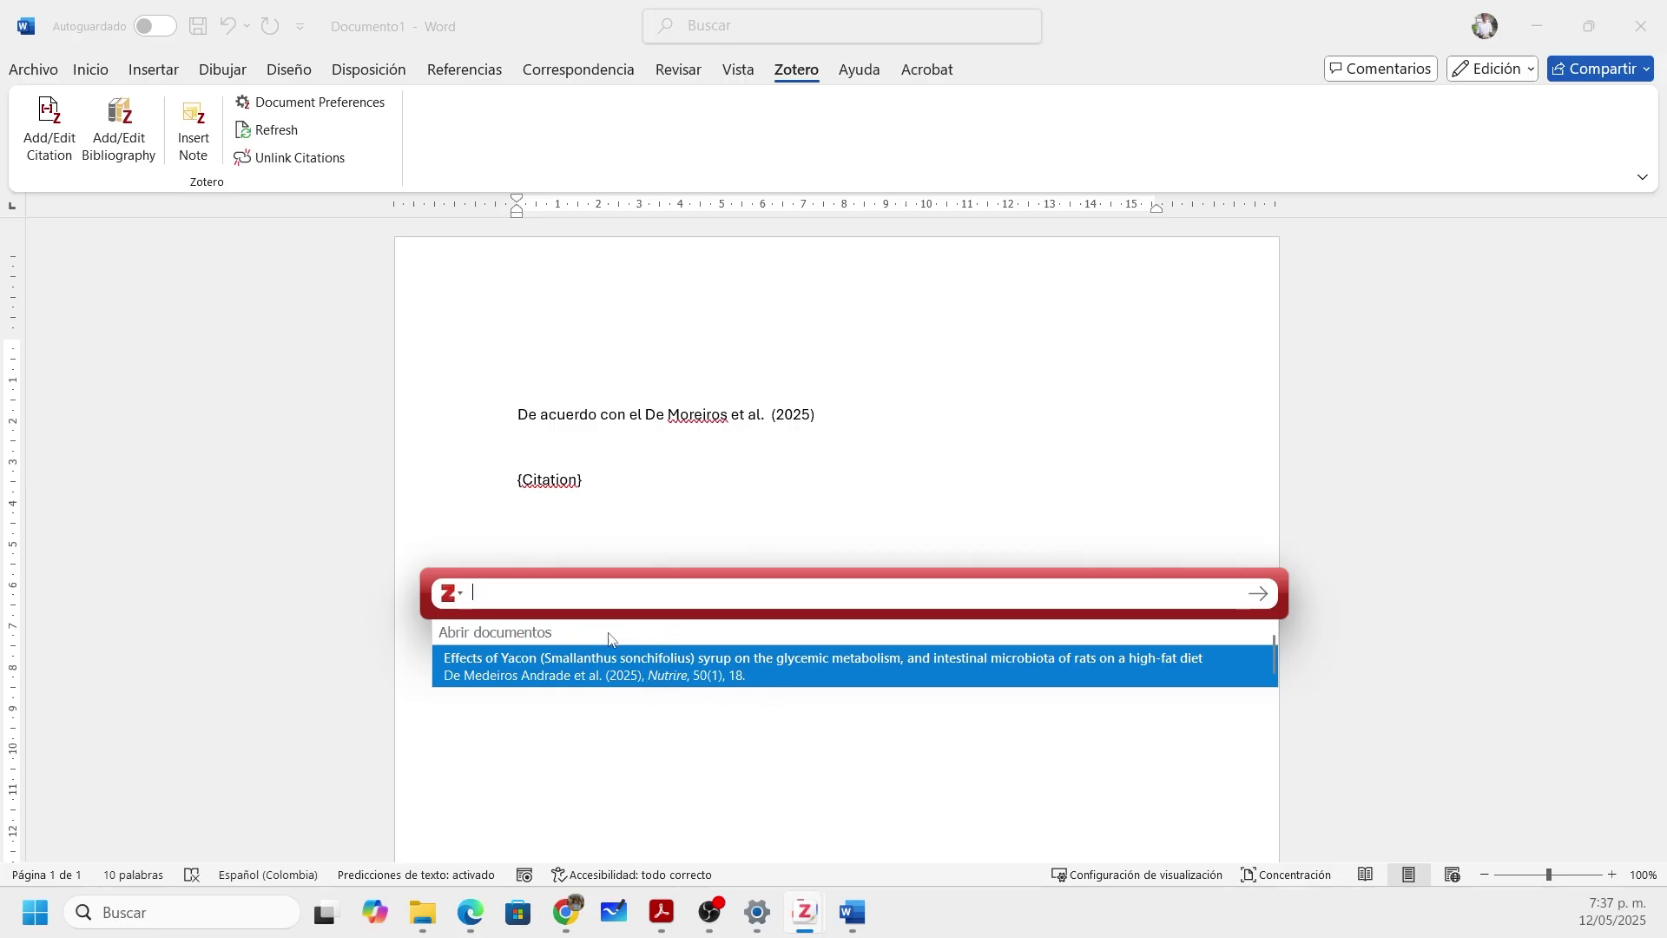
left_click(458, 599)
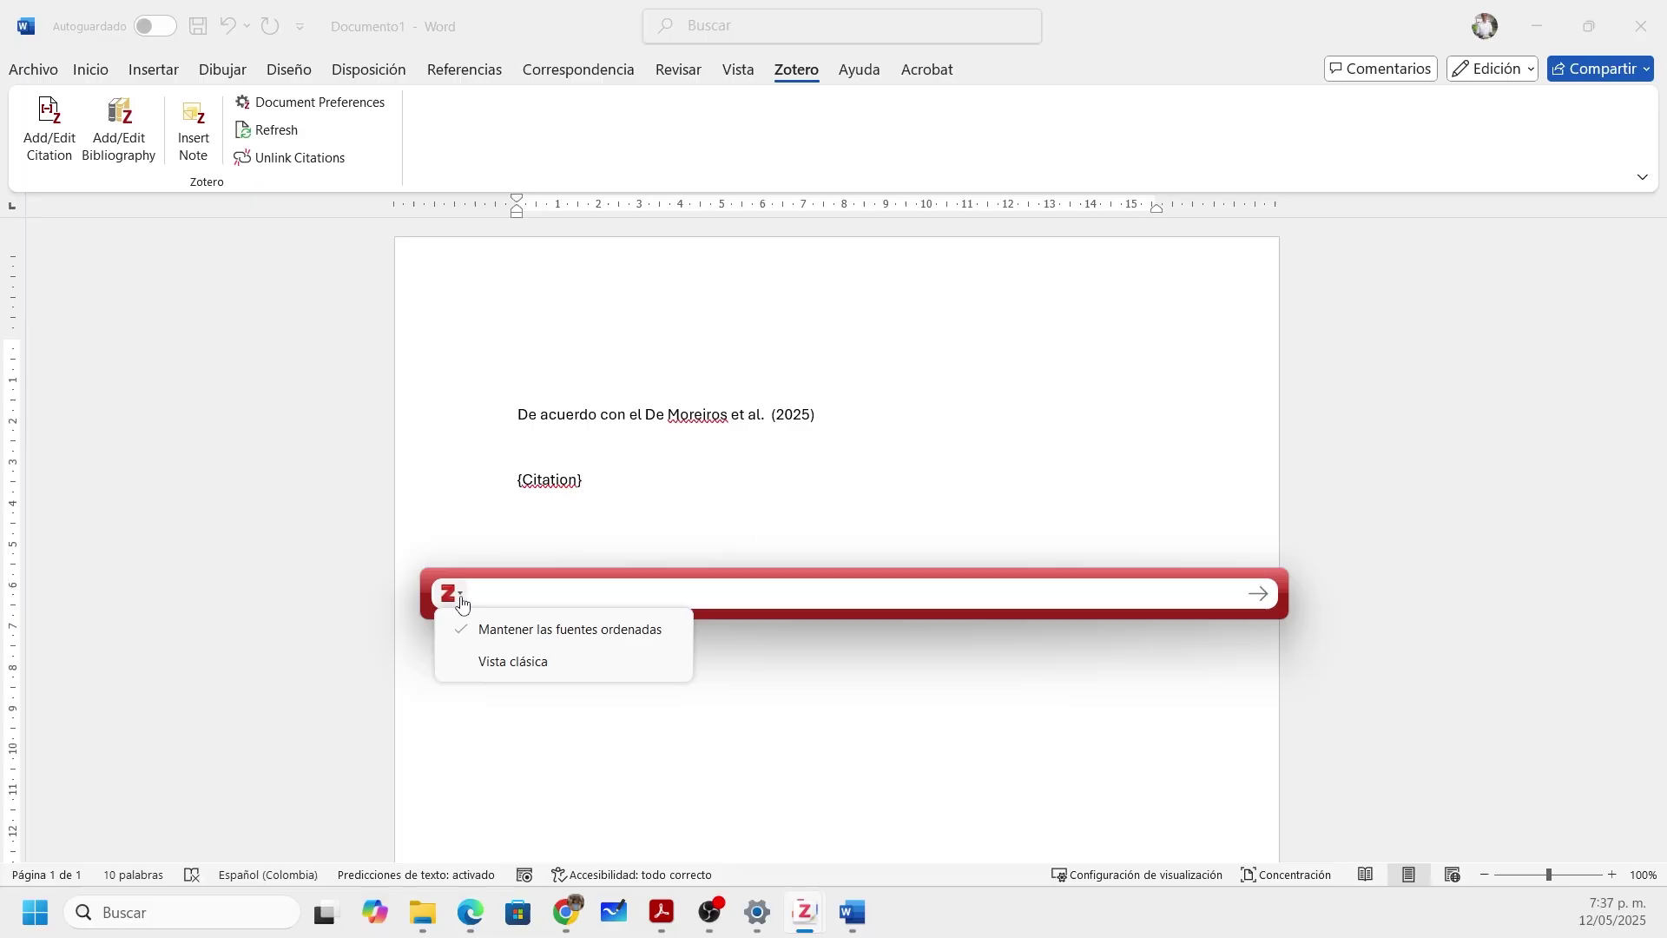
left_click(532, 661)
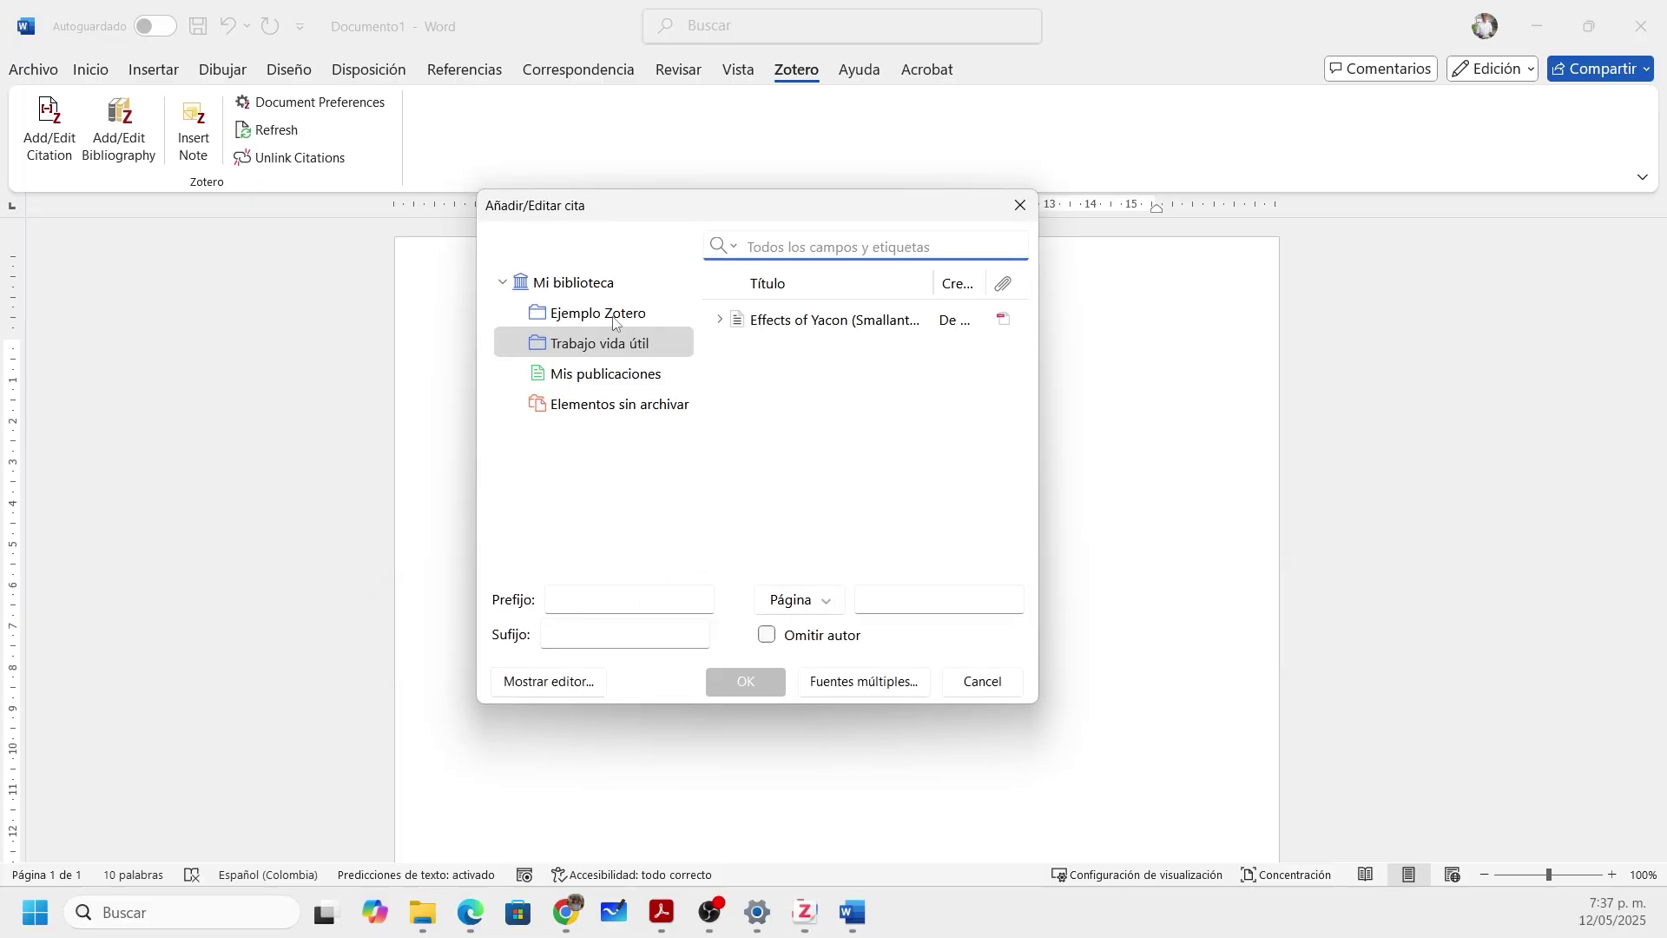
left_click(614, 318)
left_click(596, 287)
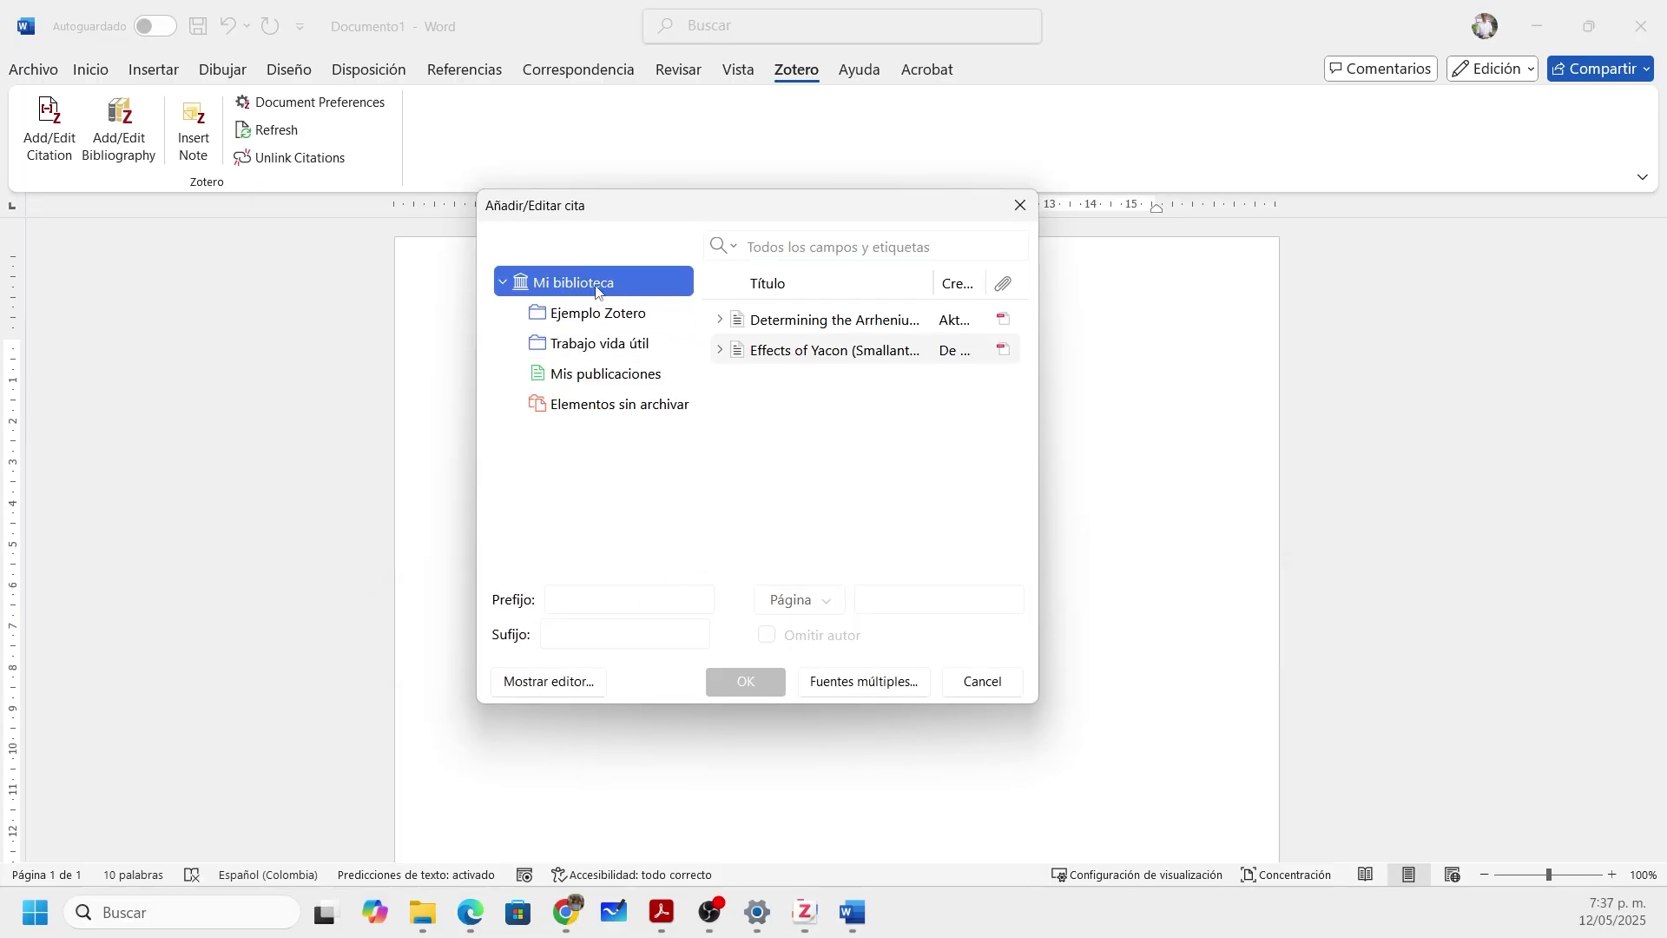
left_click(821, 323)
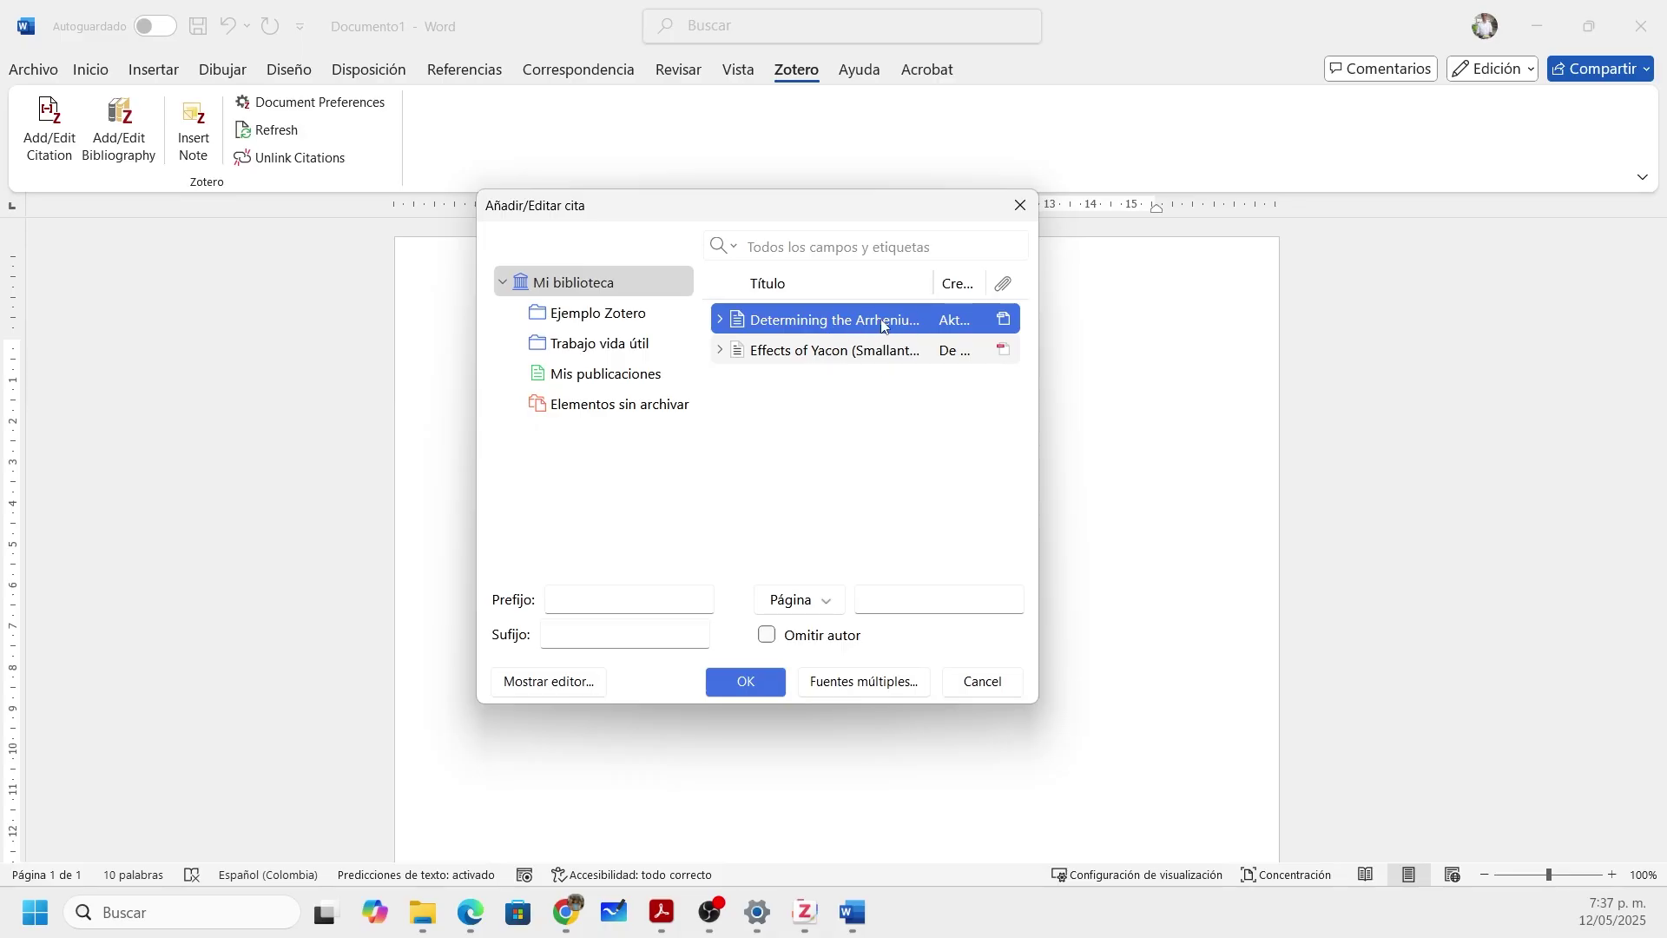
left_click(772, 673)
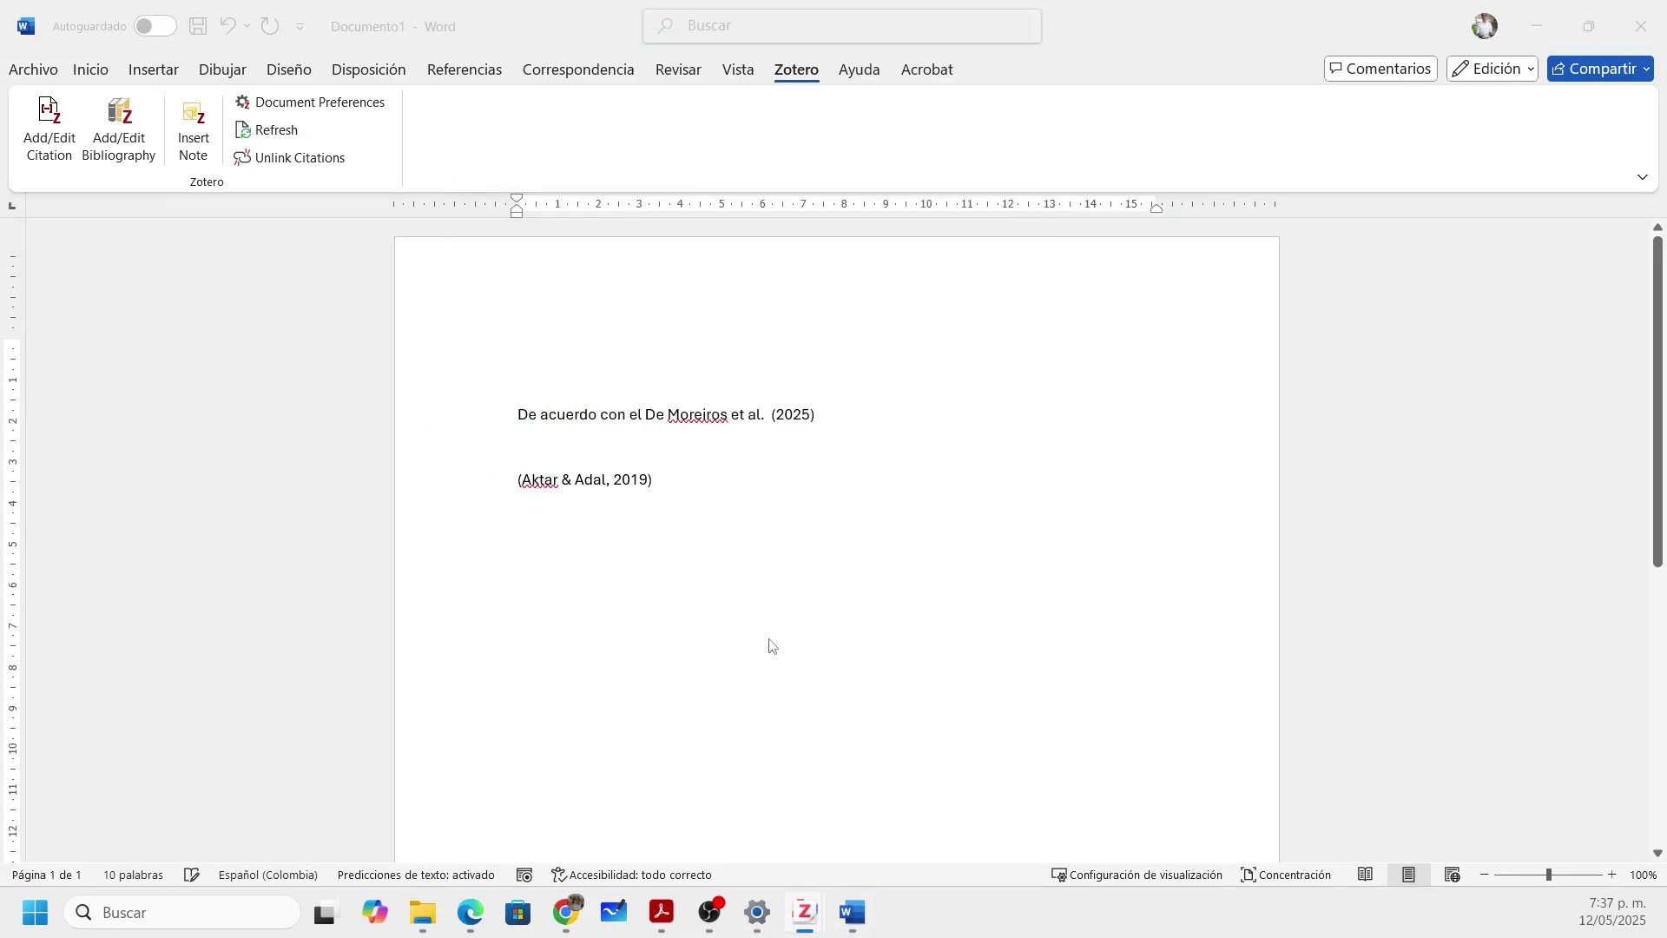
Step: Leave space below the second citation and insert the Zotero bibliography three lines down
left_click(720, 493)
key("Return")
key("Return")
key("Return")
key("Return")
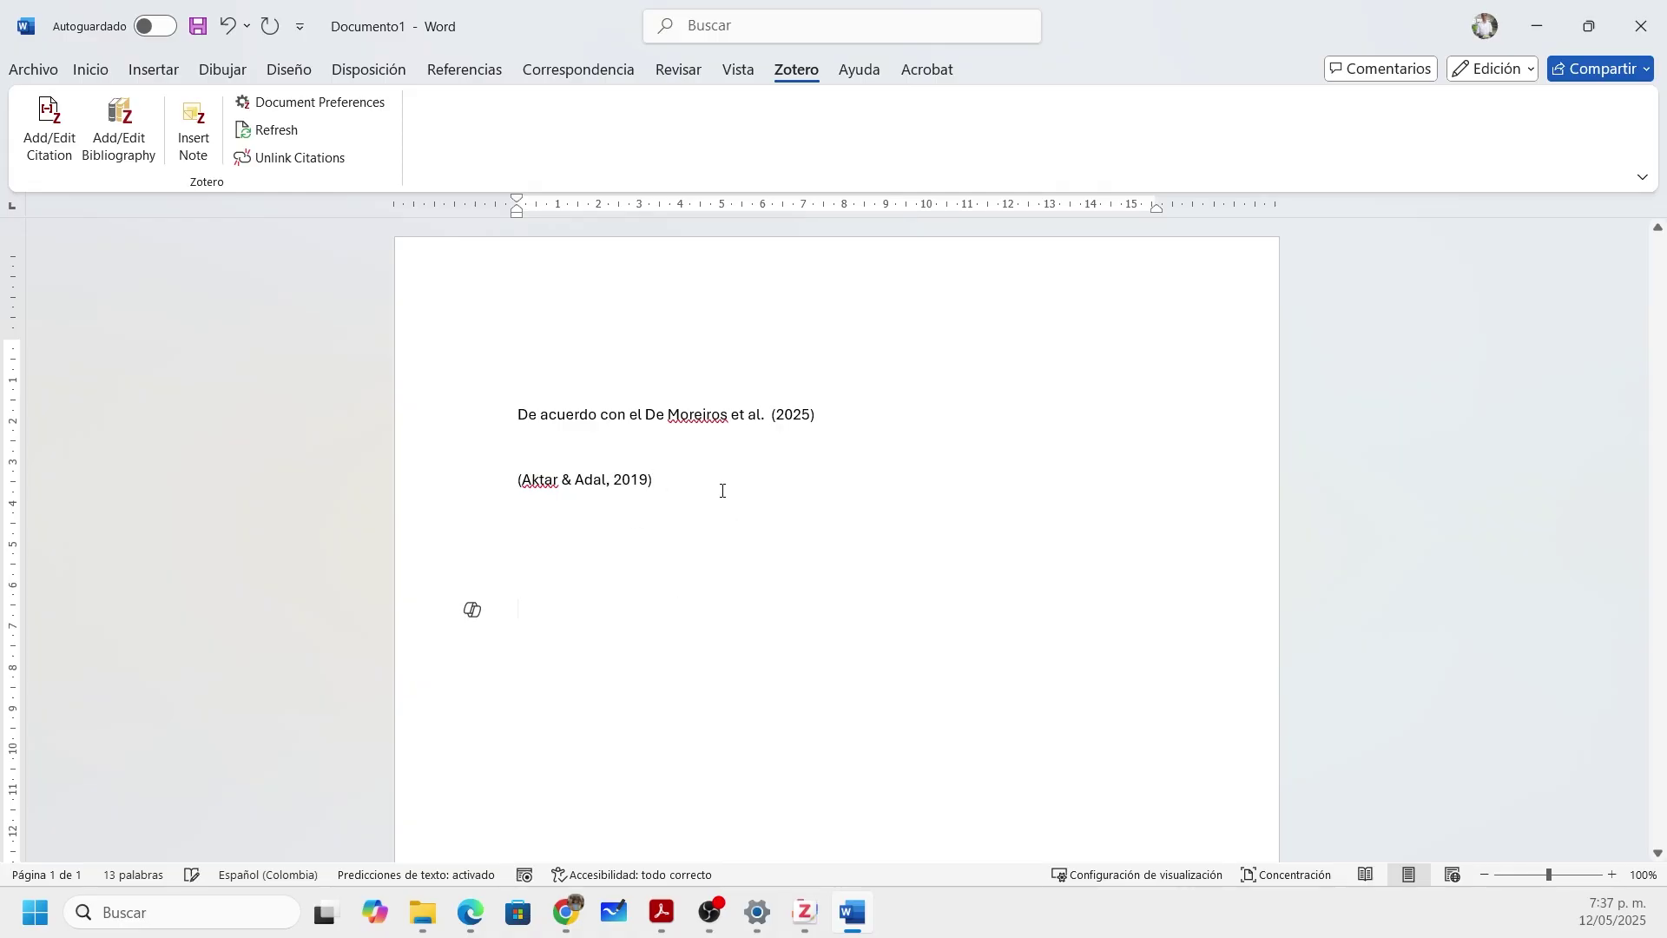
key("BackSpace")
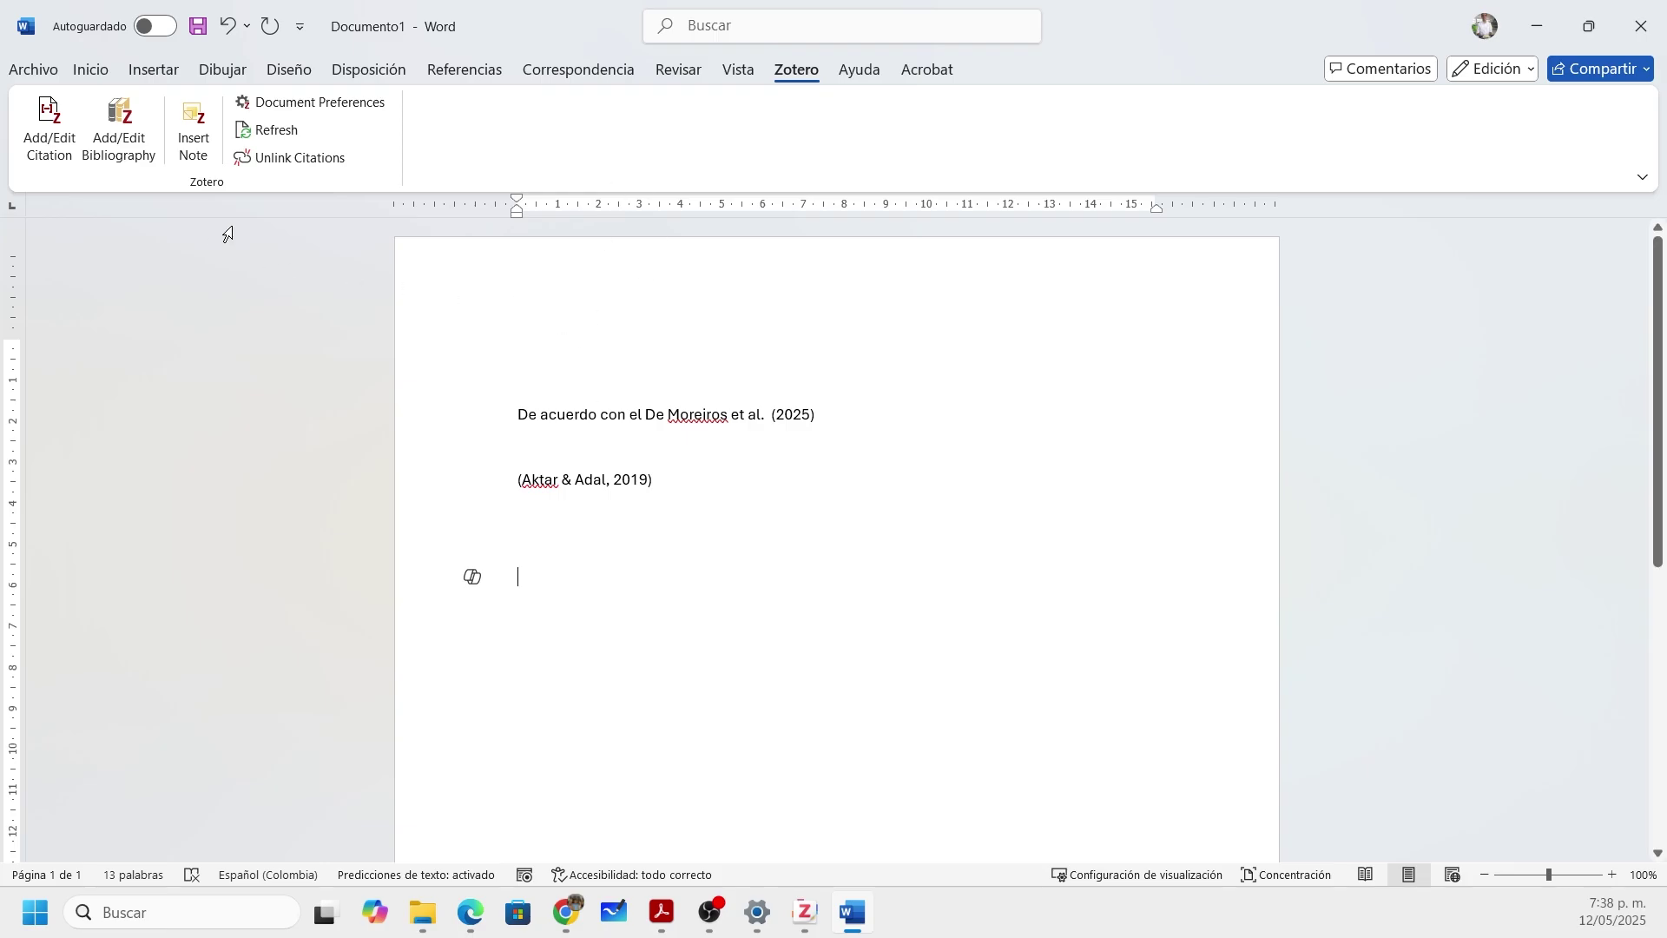
left_click(139, 164)
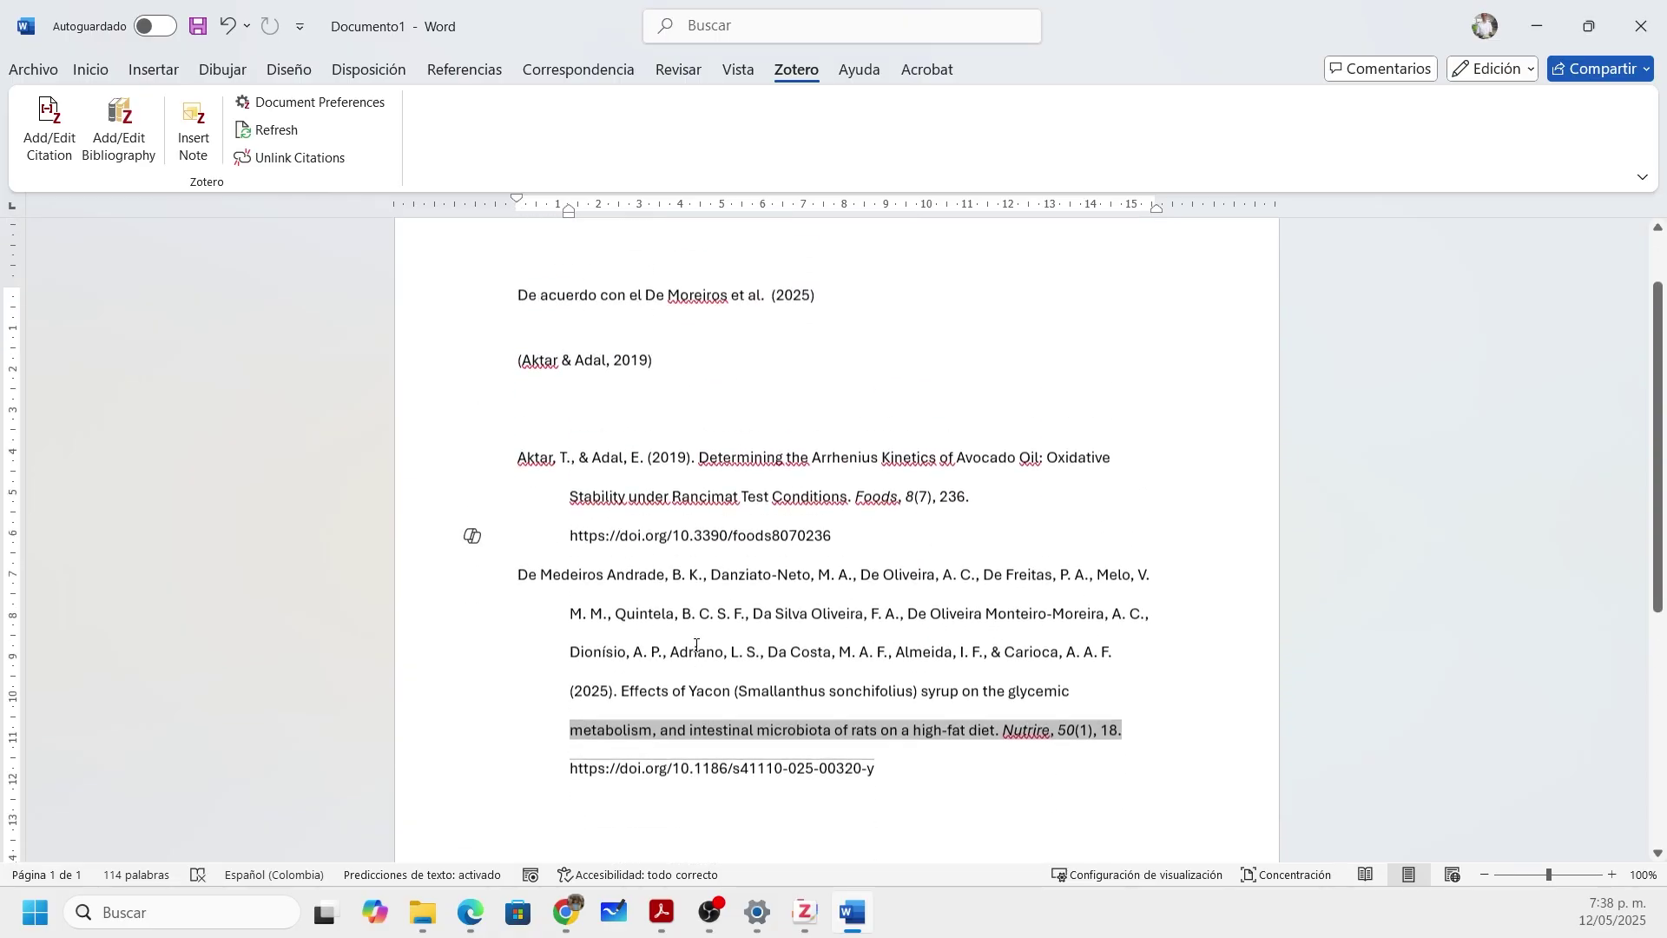
Step: Add the heading "Referencias" between the second citation and the bibliography
left_click(538, 461)
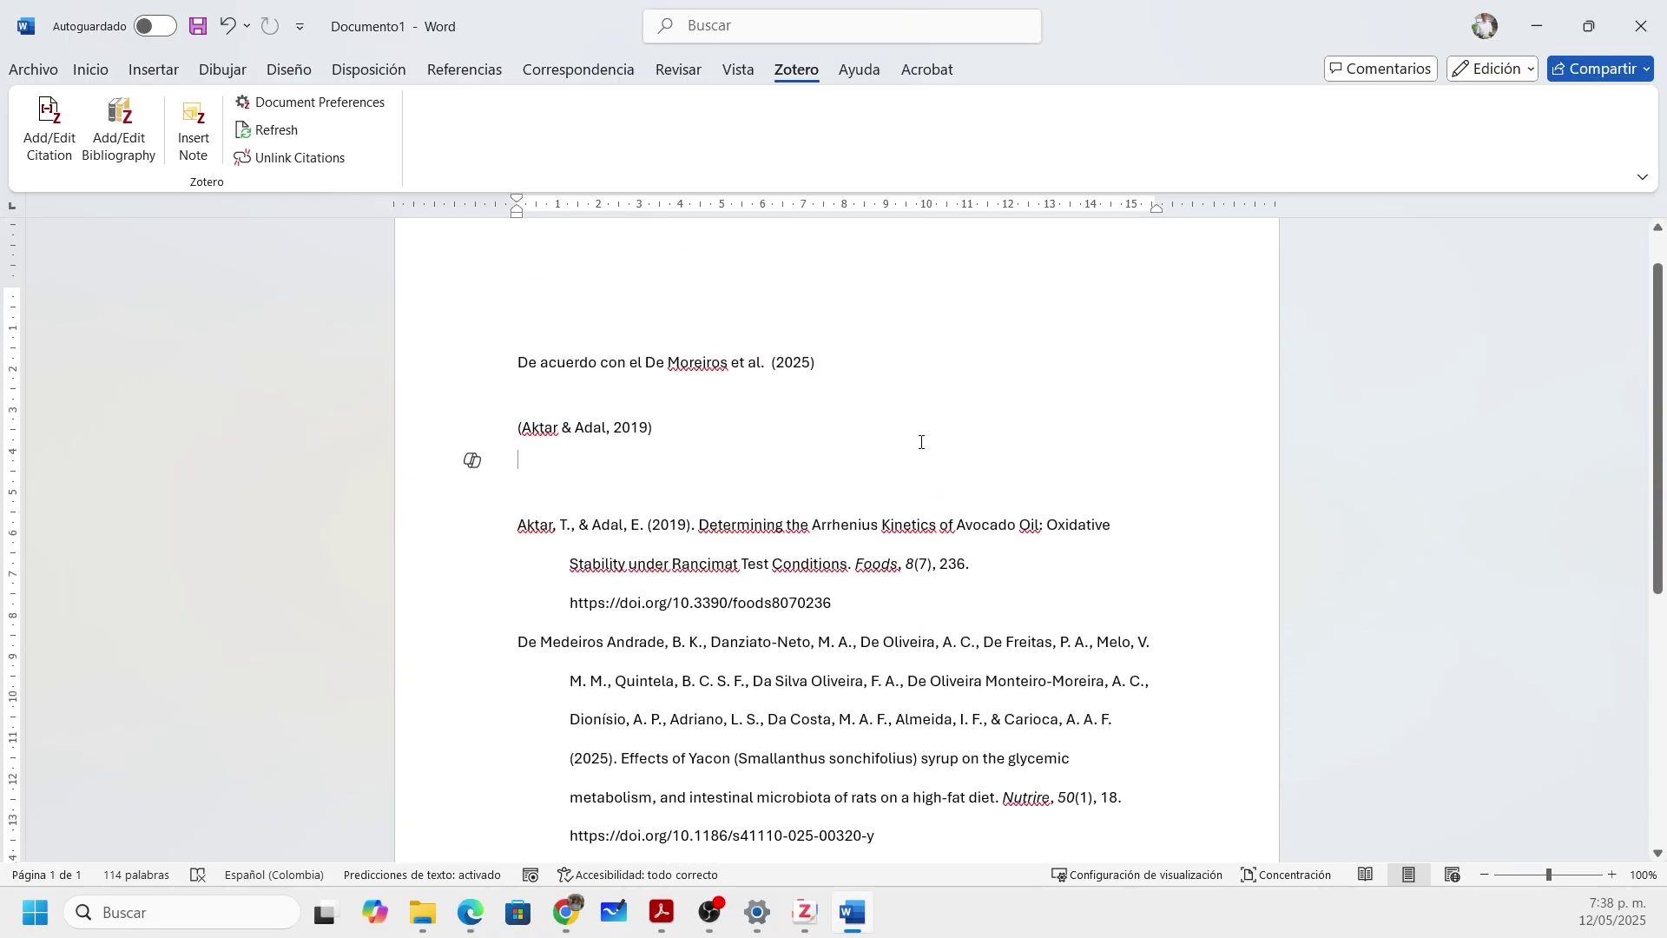
key("Return")
type("Referencias")
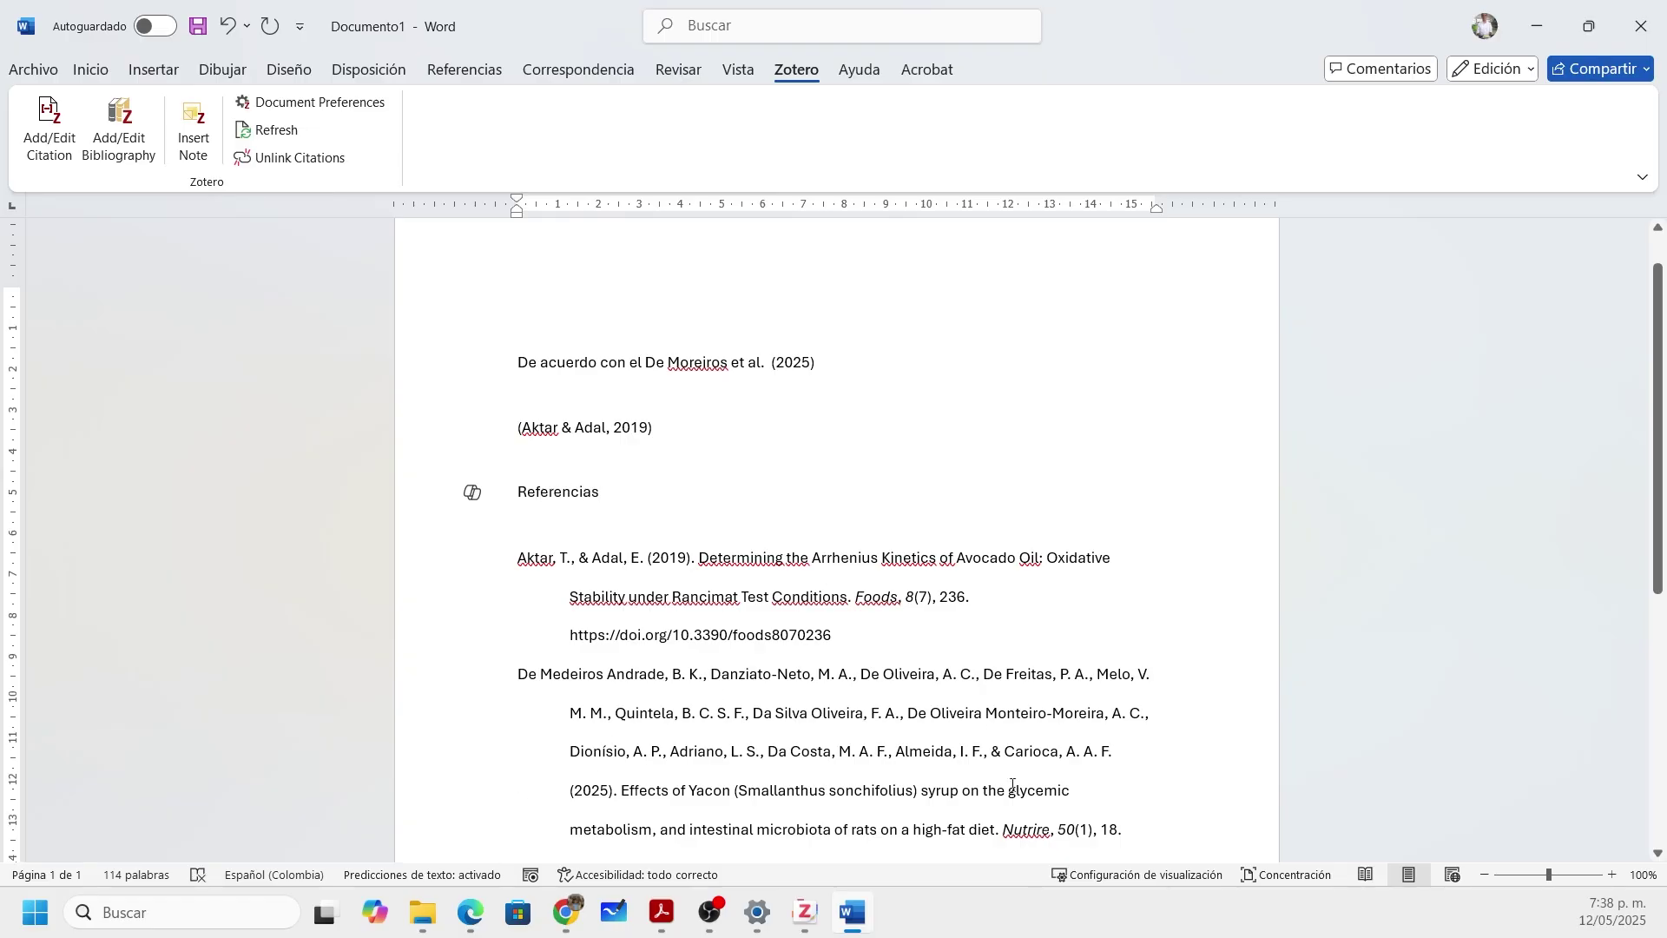
left_click_drag(874, 858, 877, 740)
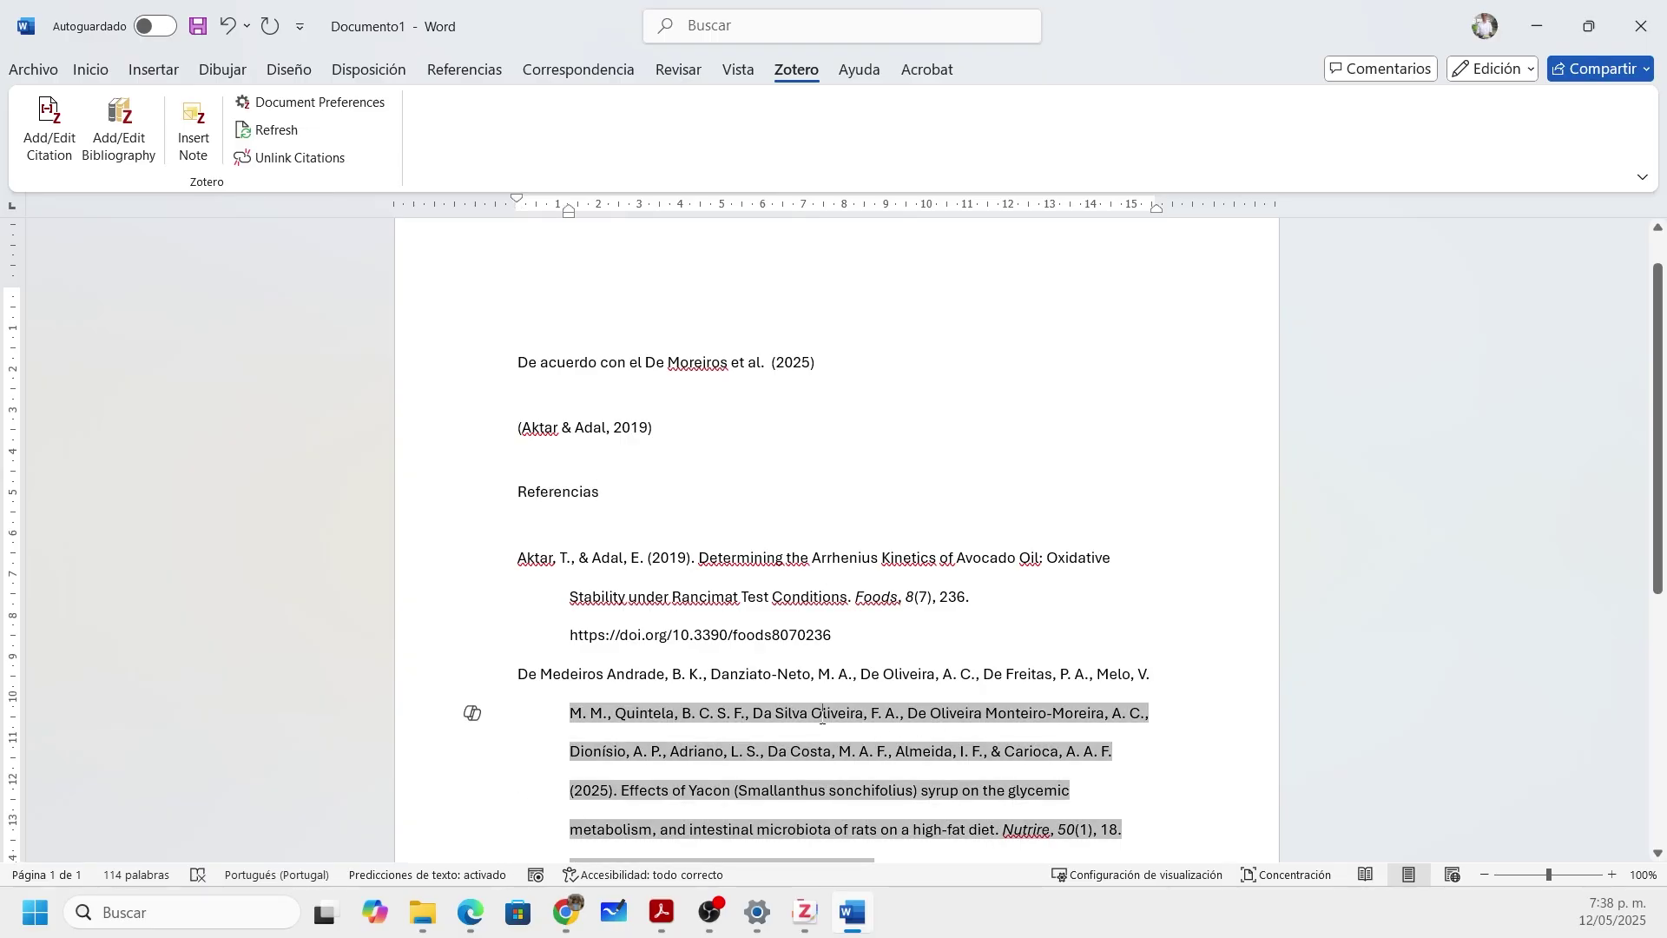
scroll(822, 719, "down", 1)
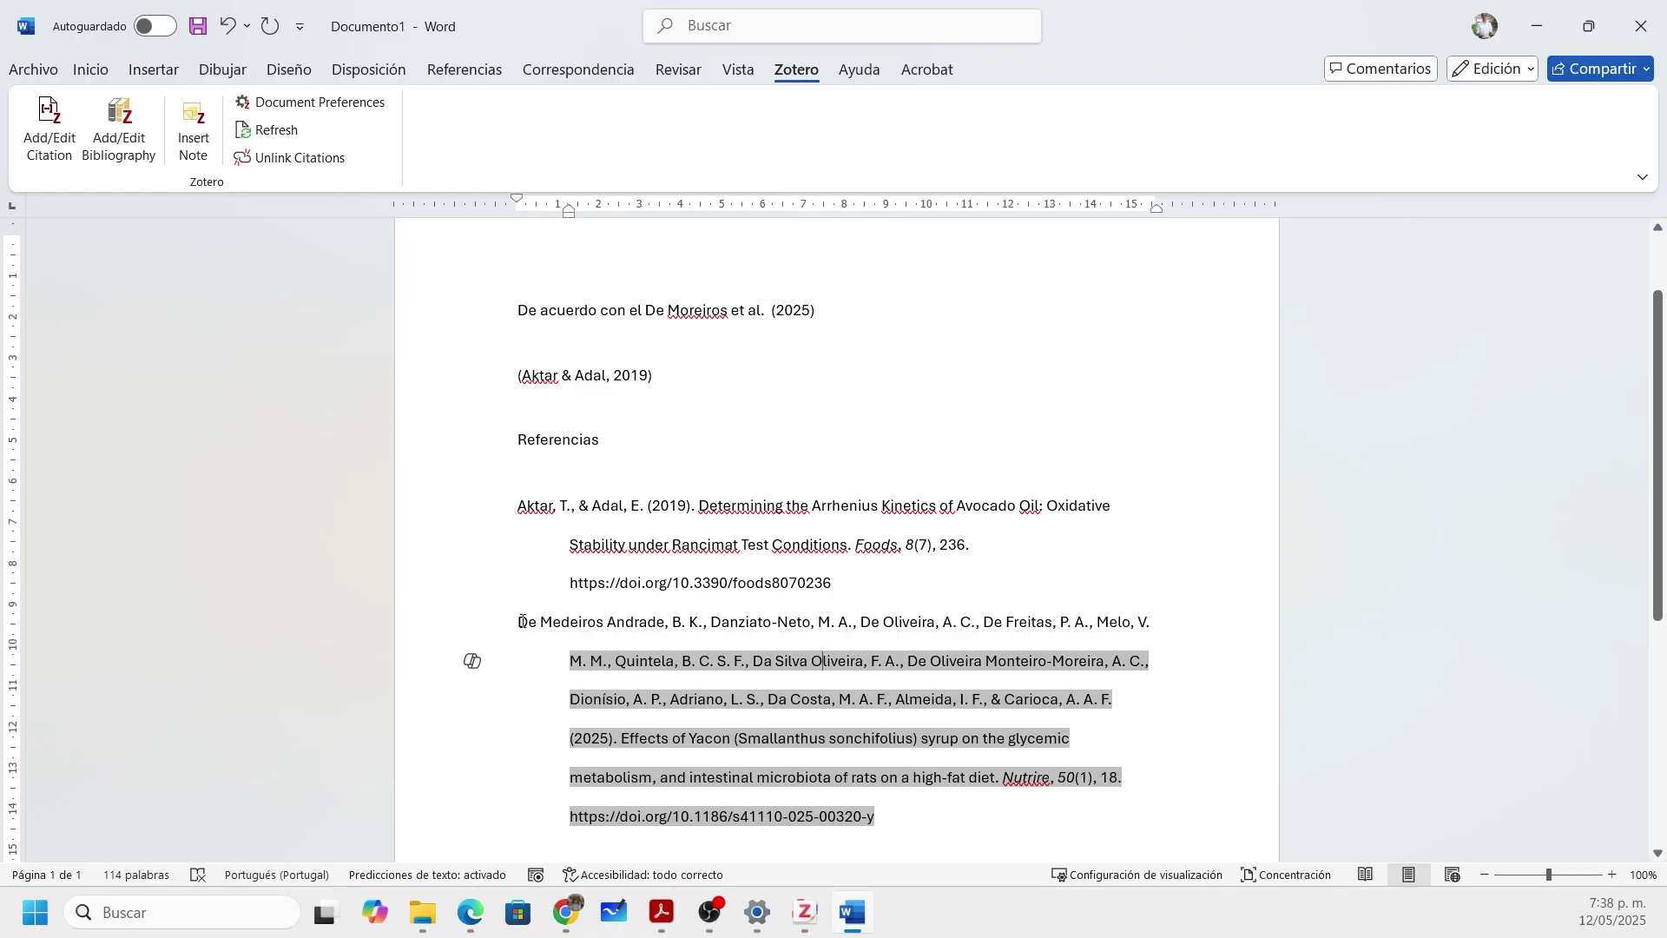
left_click_drag(522, 622, 1117, 712)
left_click(919, 661)
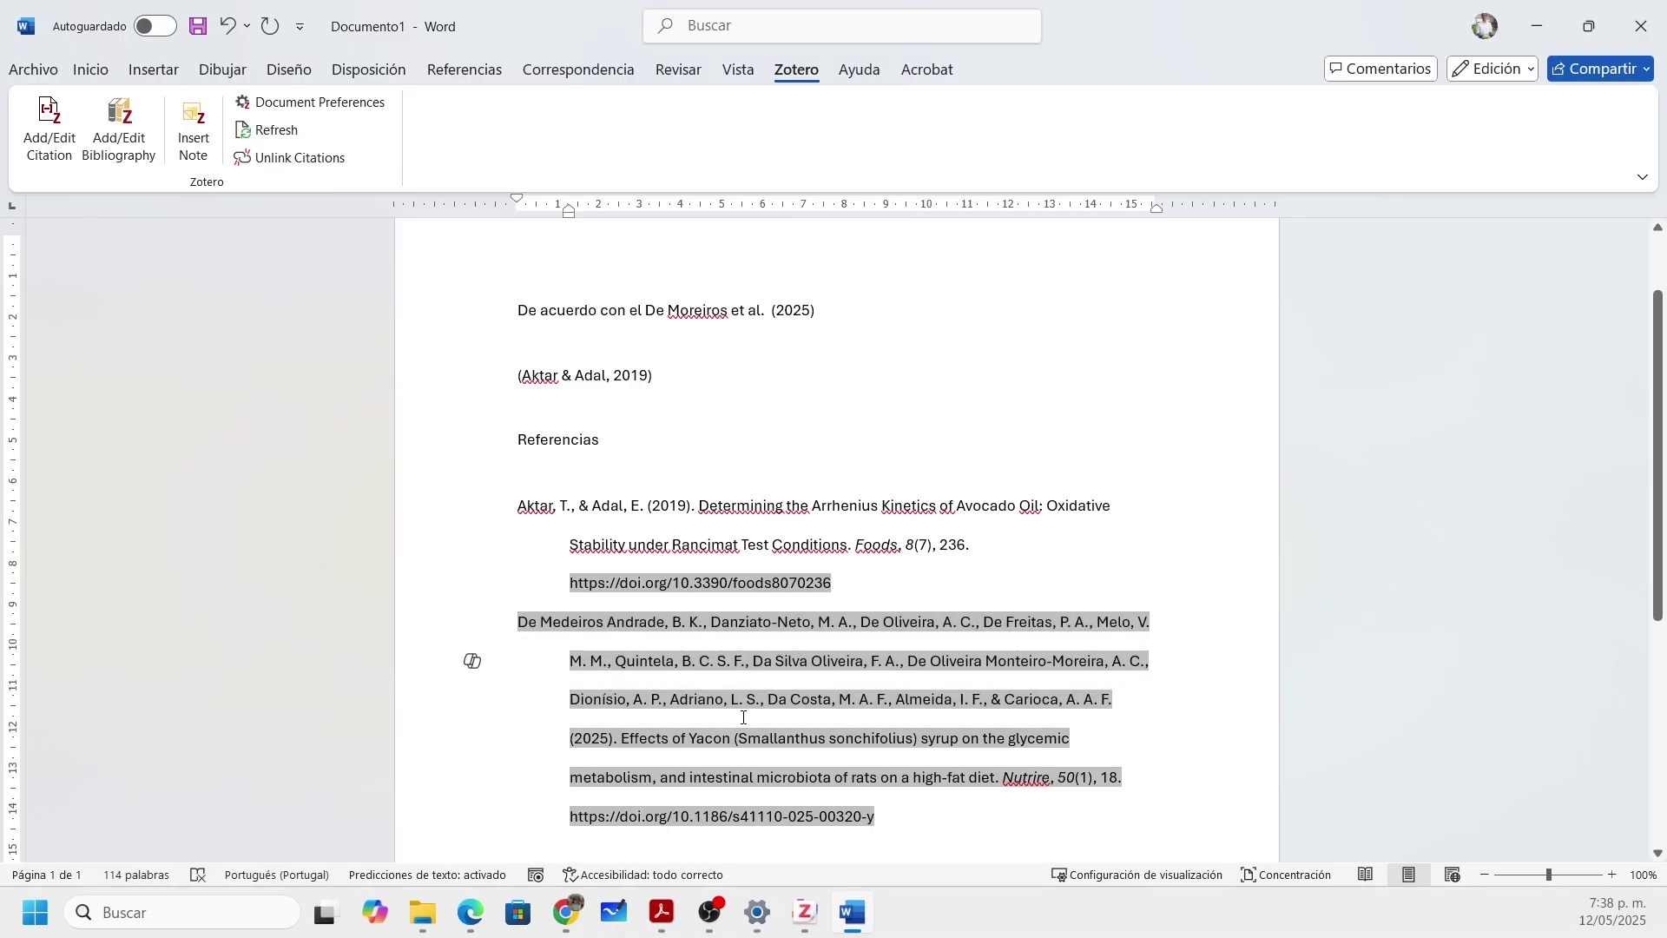
left_click(918, 441)
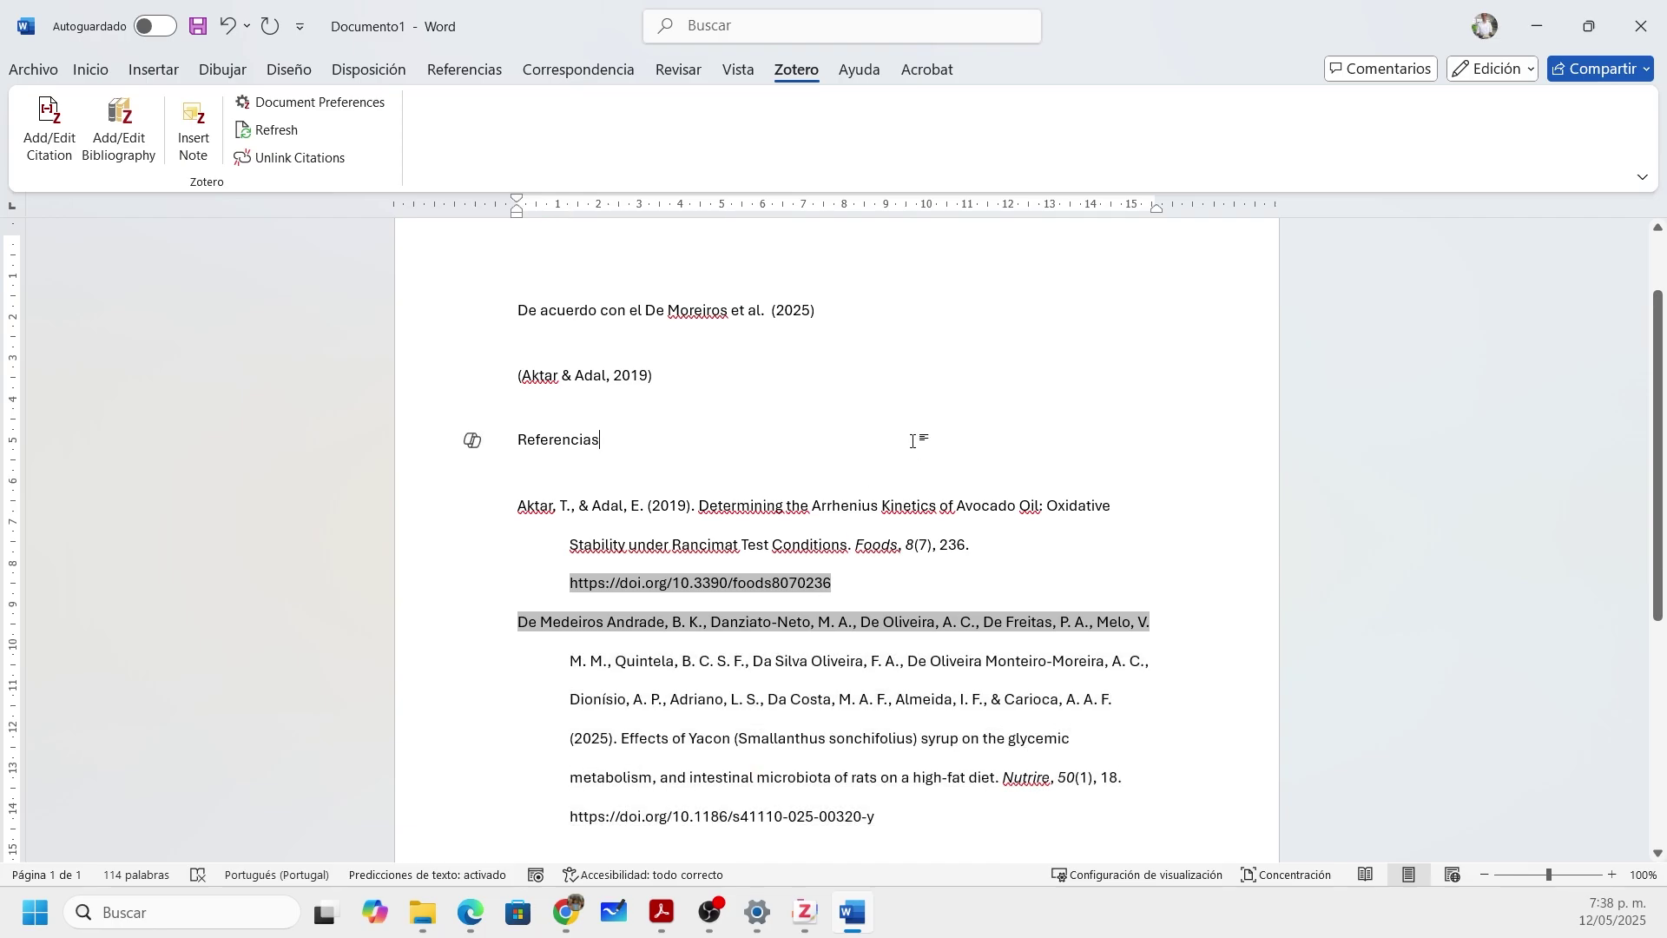
Step: Insert one more blank line above the "Referencias" heading
left_click(552, 412)
key("Return")
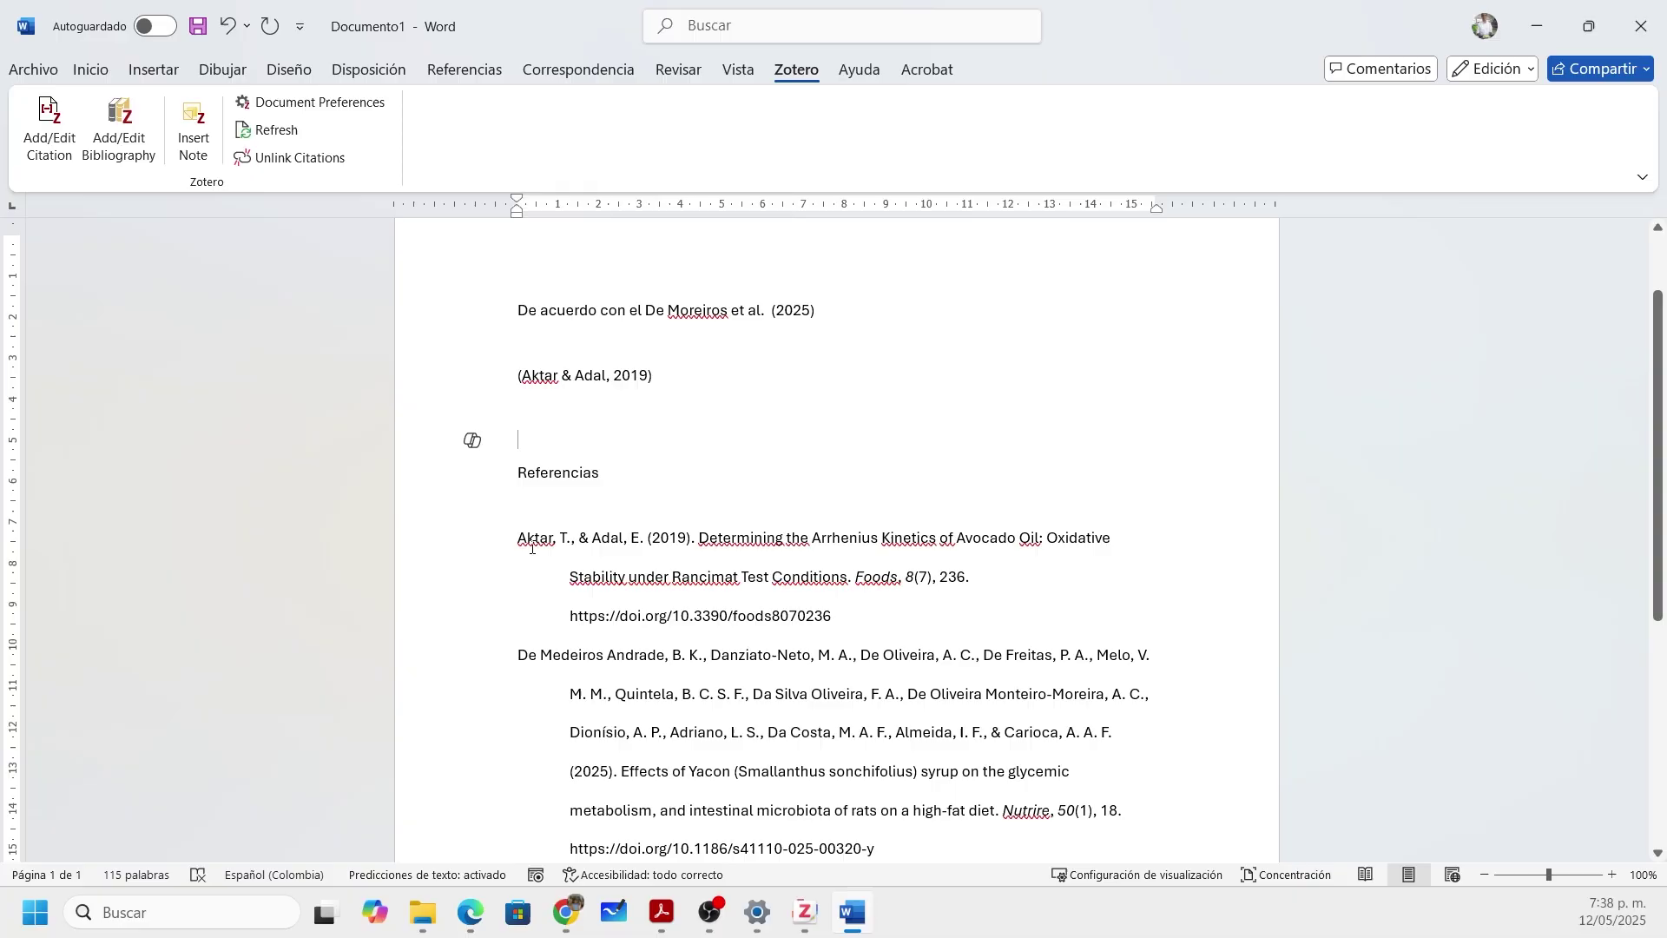
left_click_drag(533, 549, 877, 846)
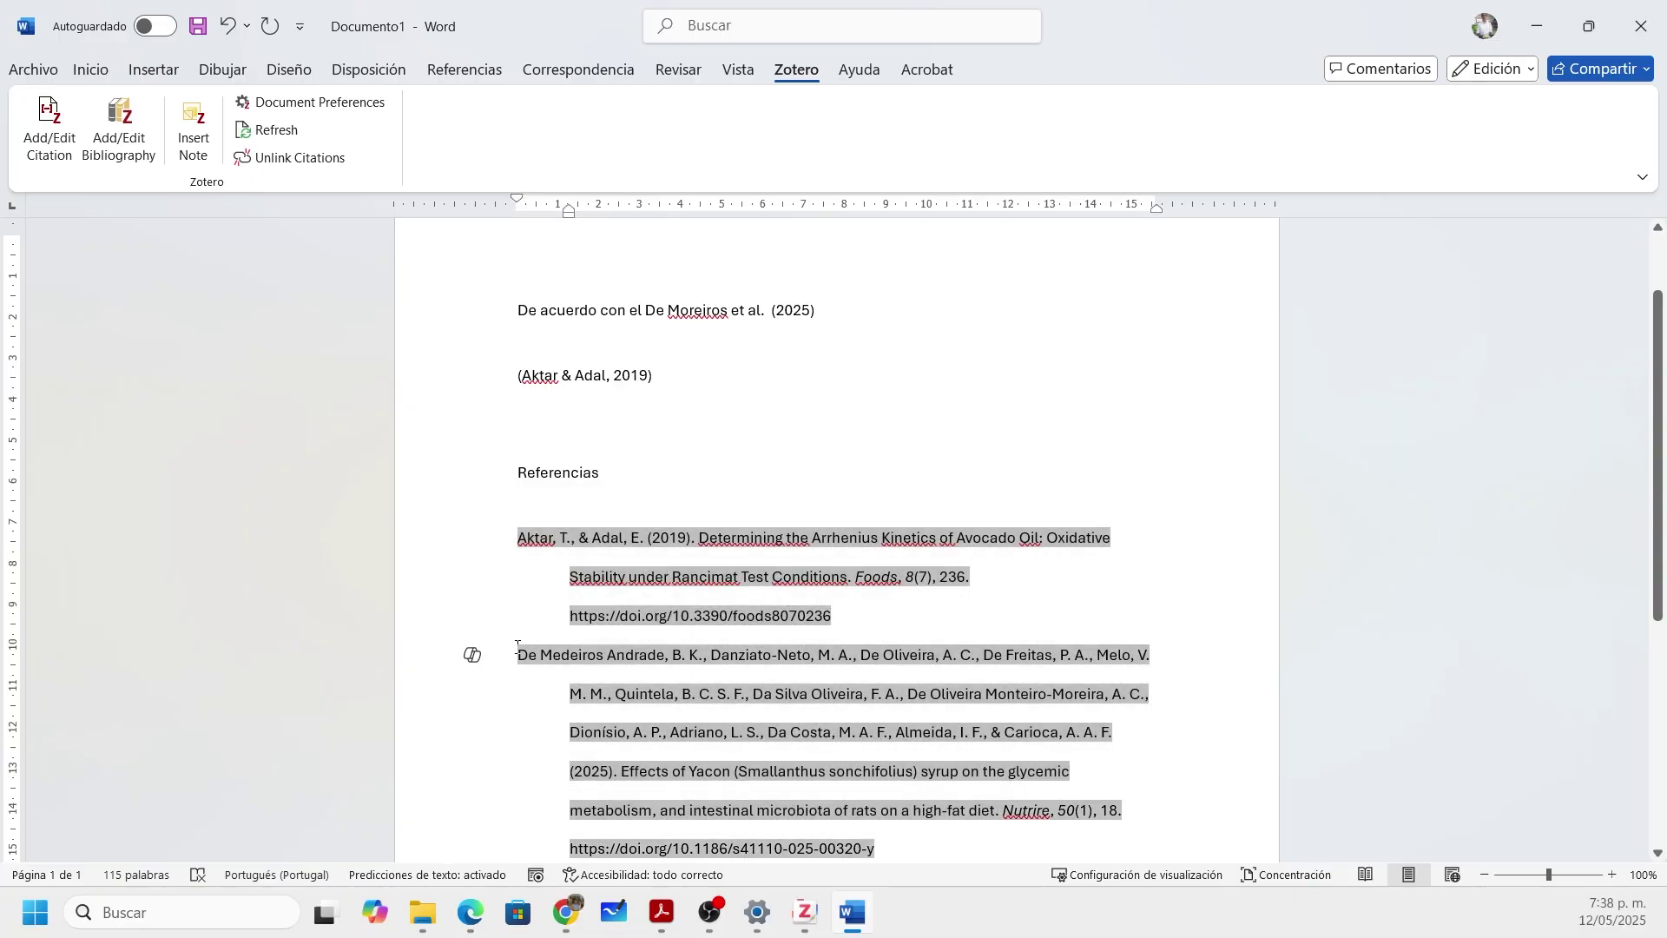
left_click_drag(520, 650, 571, 655)
right_click(532, 573)
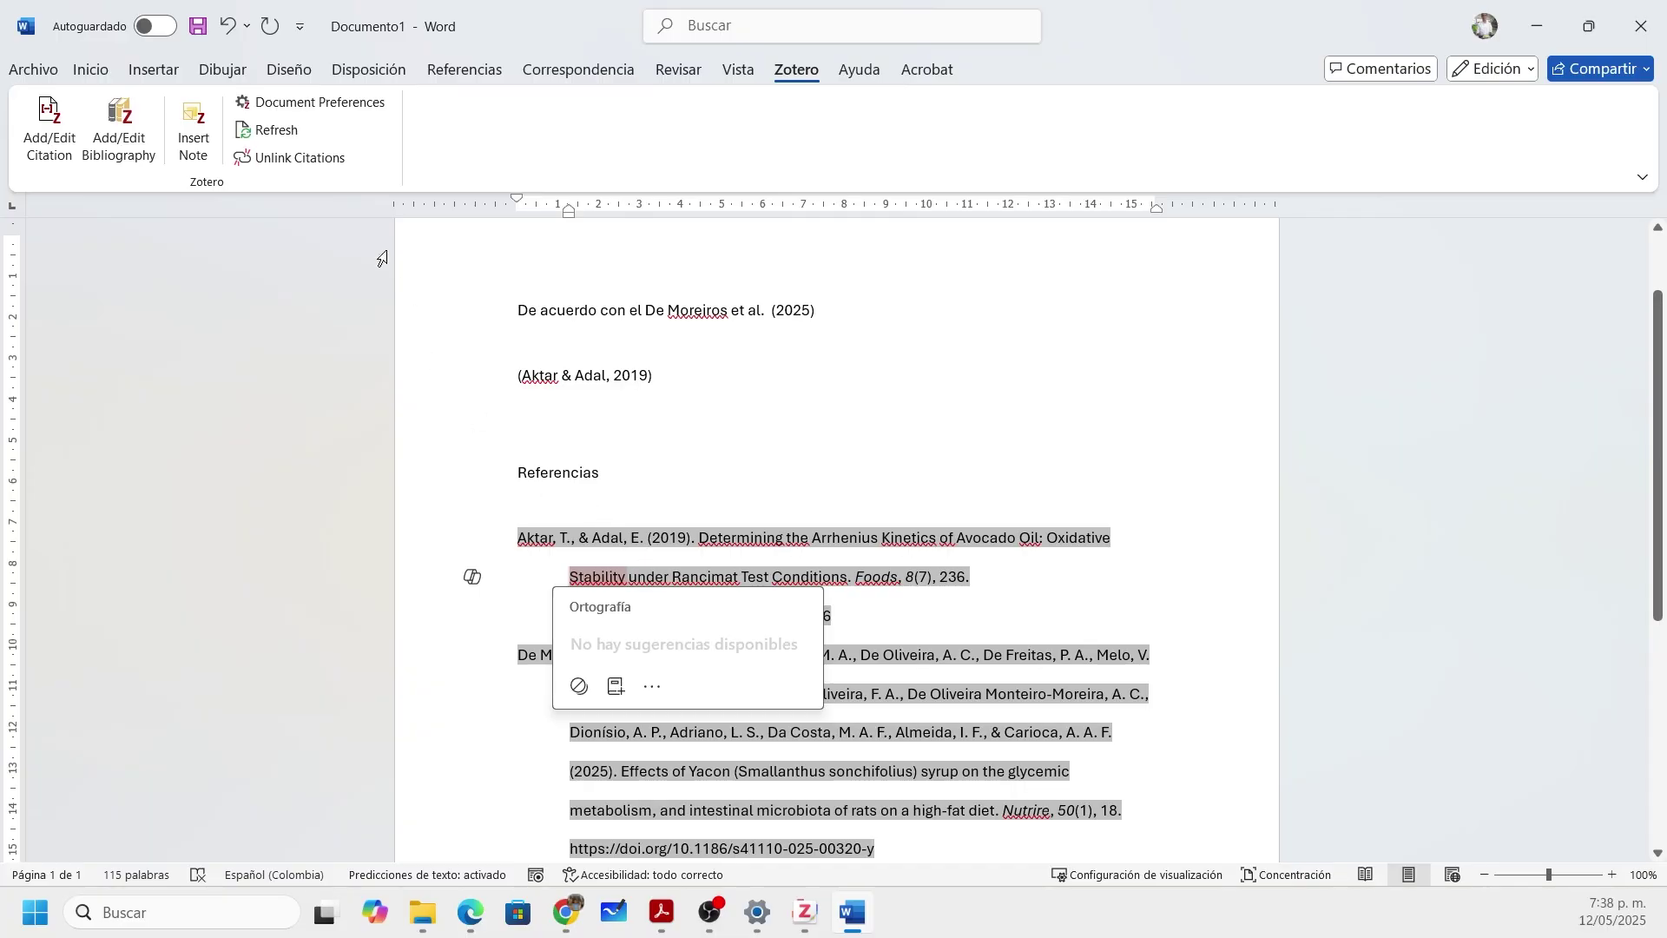
Step: Change the document's citation style to Chicago Manual of Style 17th edition (author-date) and check both in-text citations
left_click(355, 114)
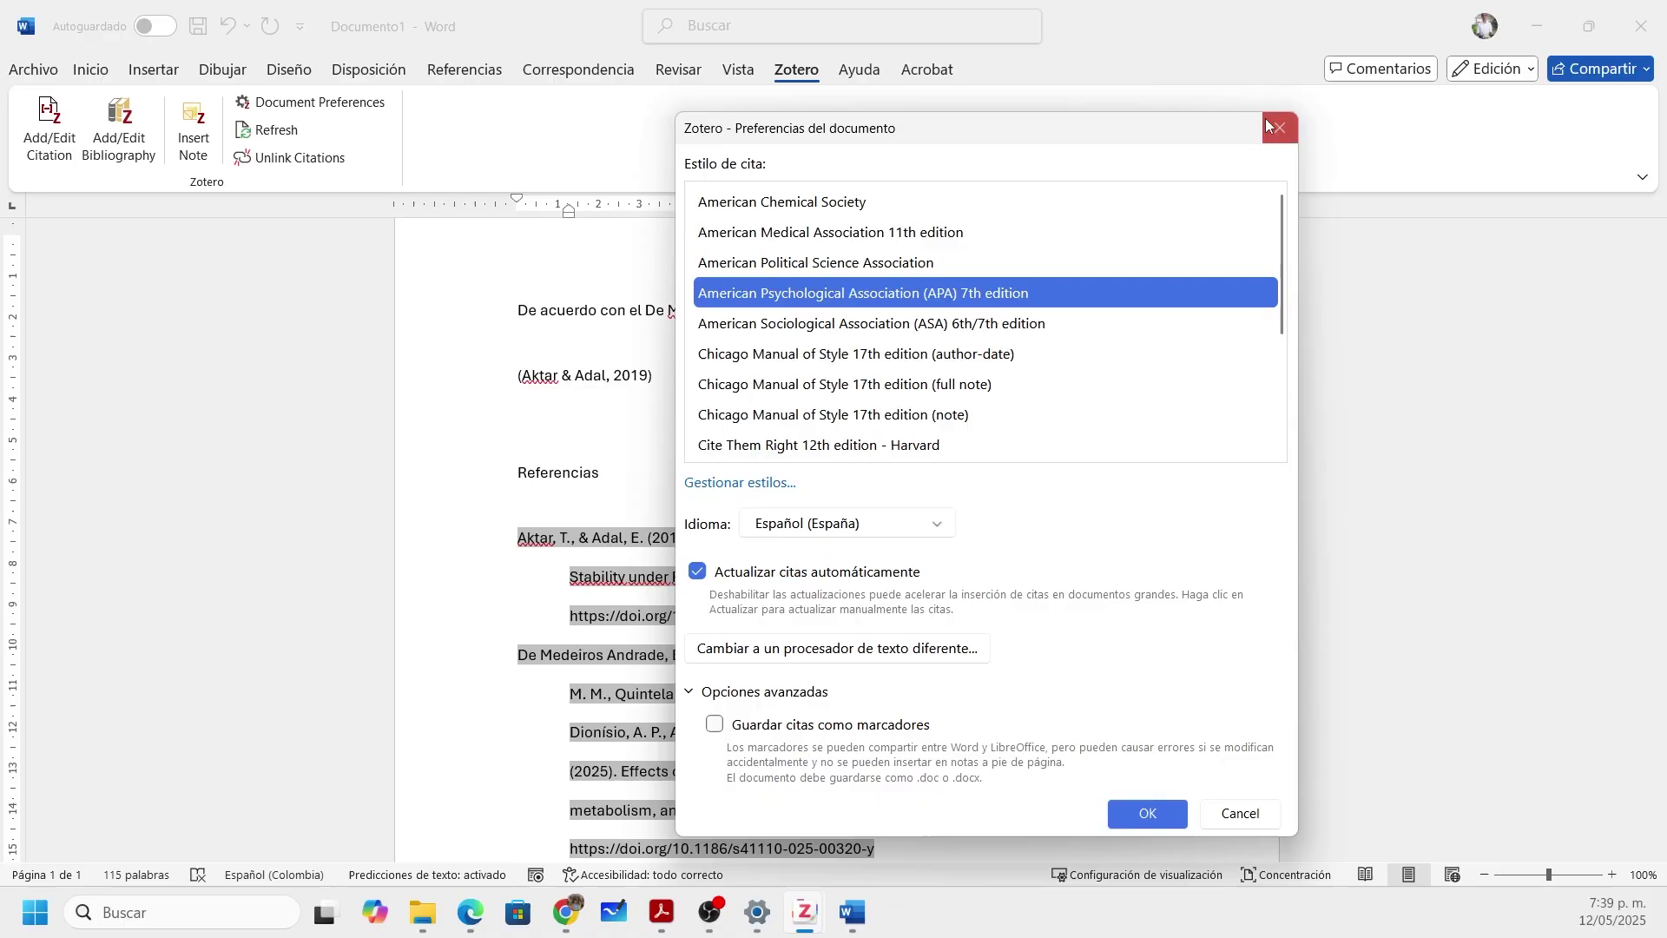
left_click(1279, 127)
left_click(373, 111)
scroll(919, 295, "down", 2)
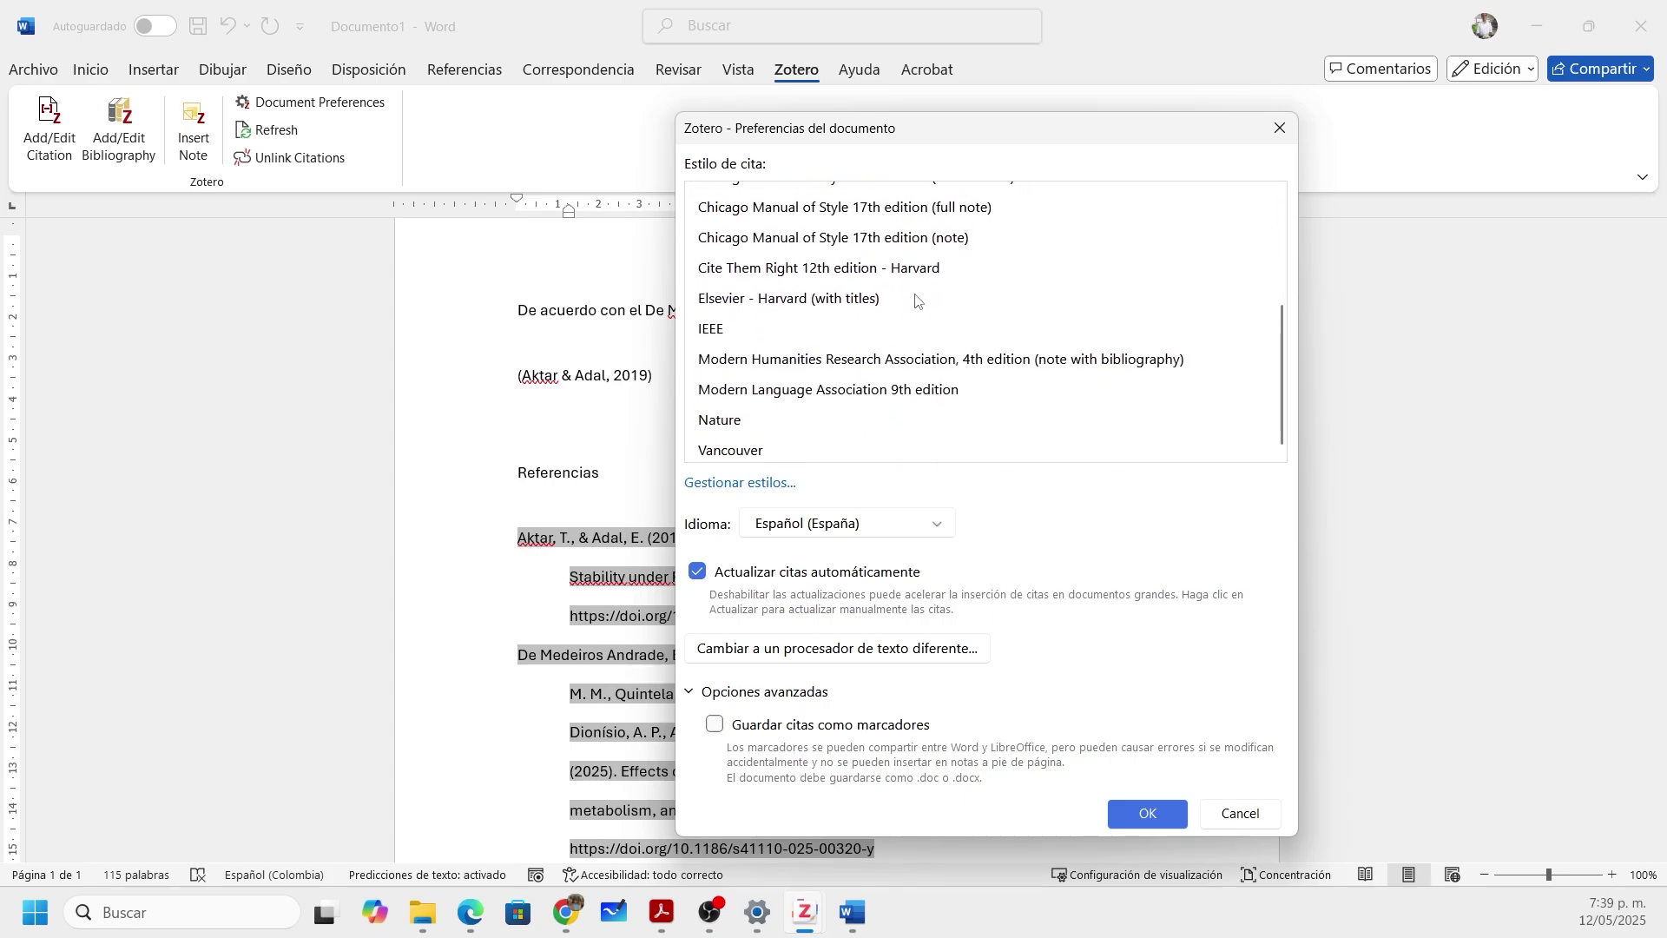
scroll(919, 295, "down", 1)
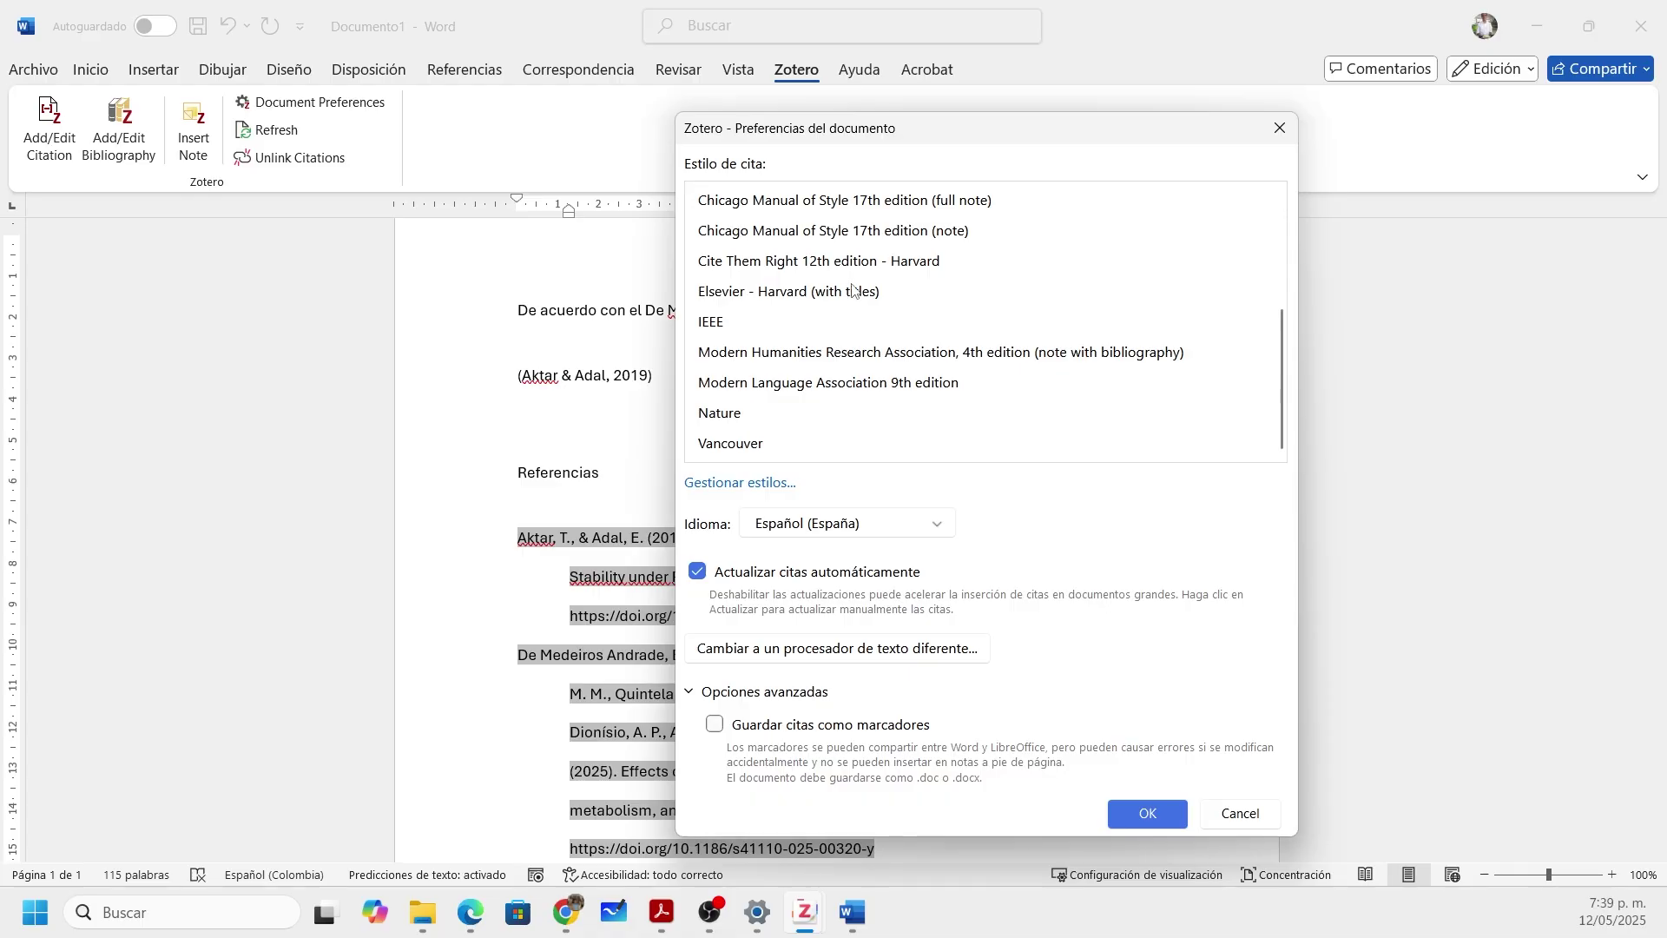
scroll(873, 337, "up", 3)
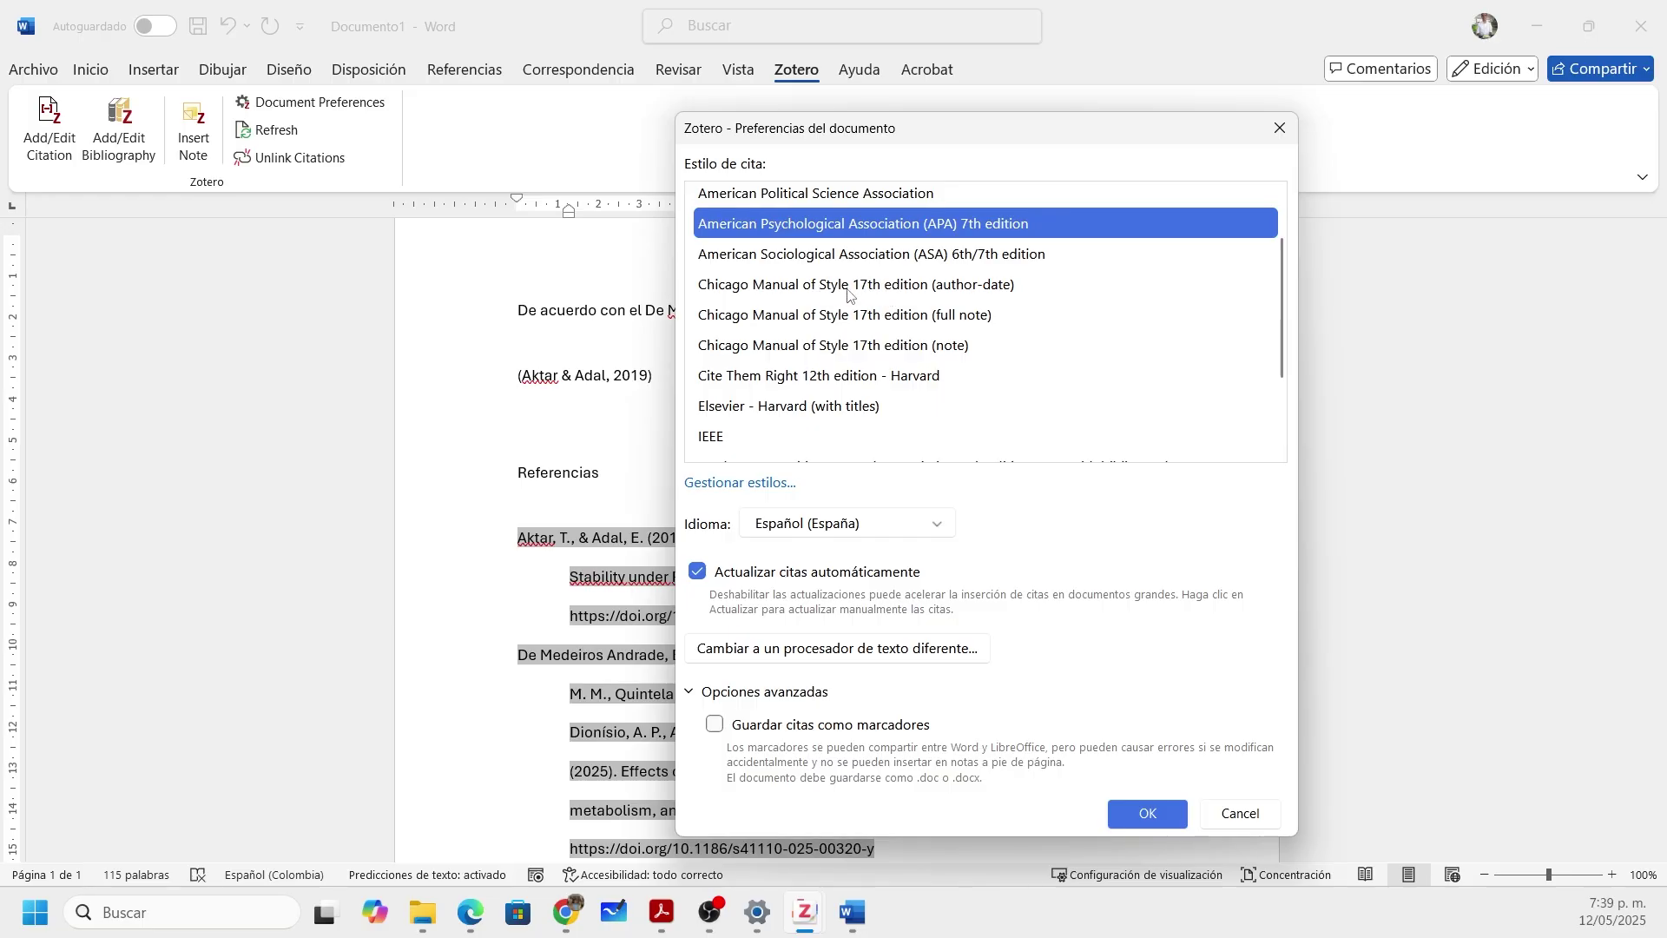
left_click(814, 292)
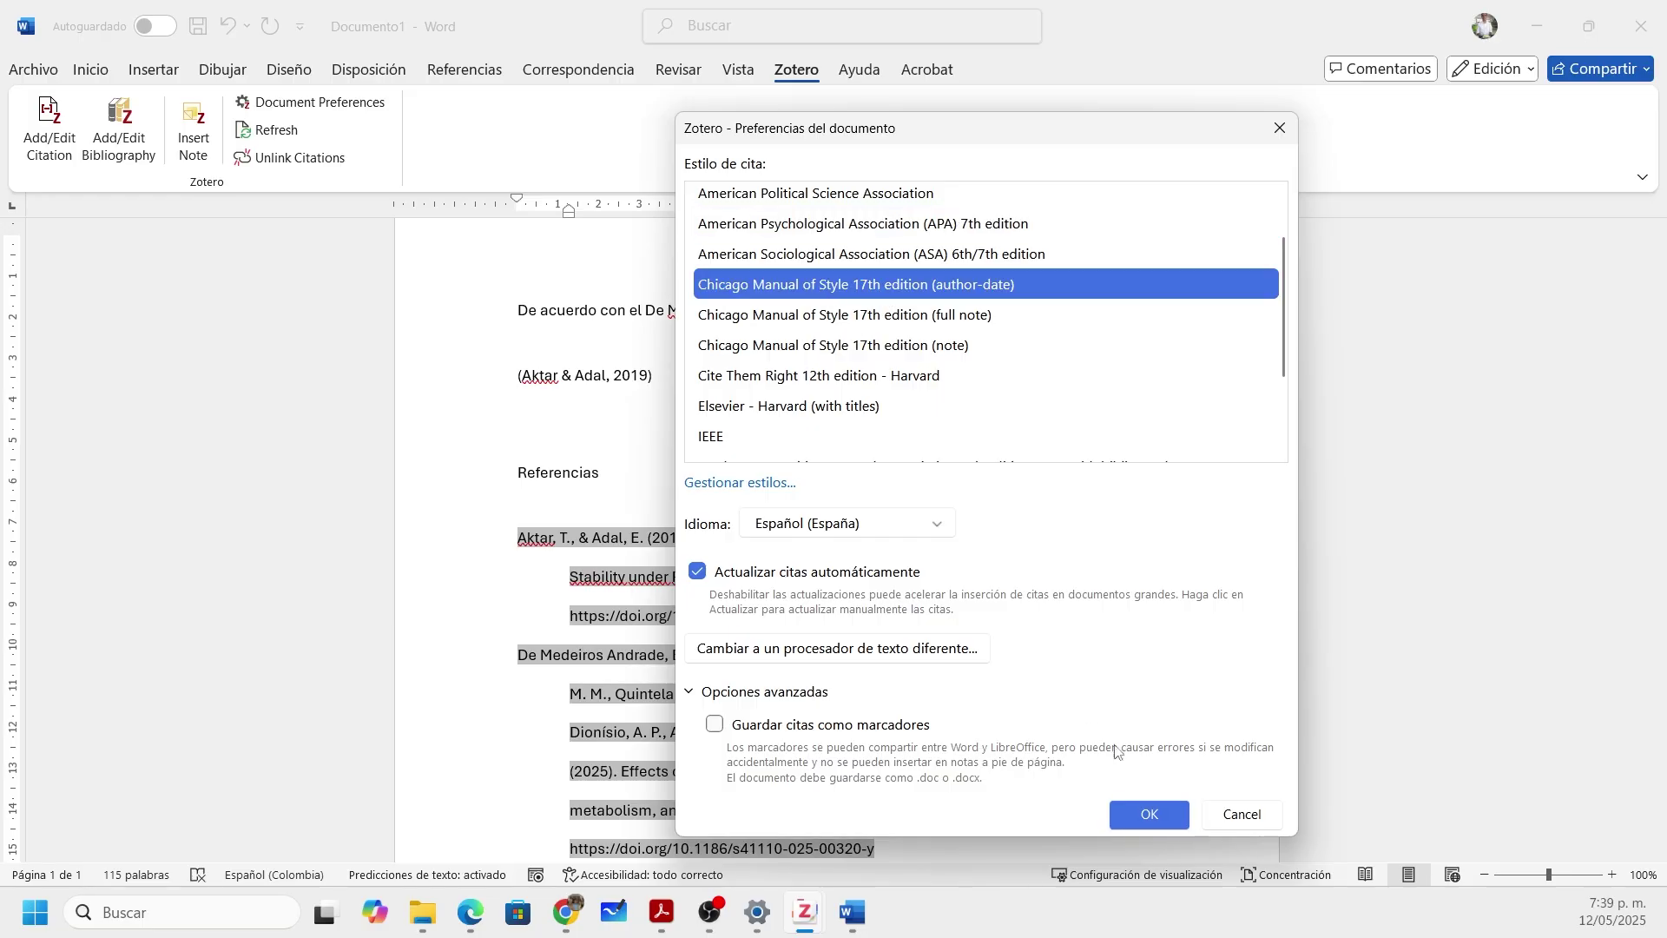
left_click(1151, 813)
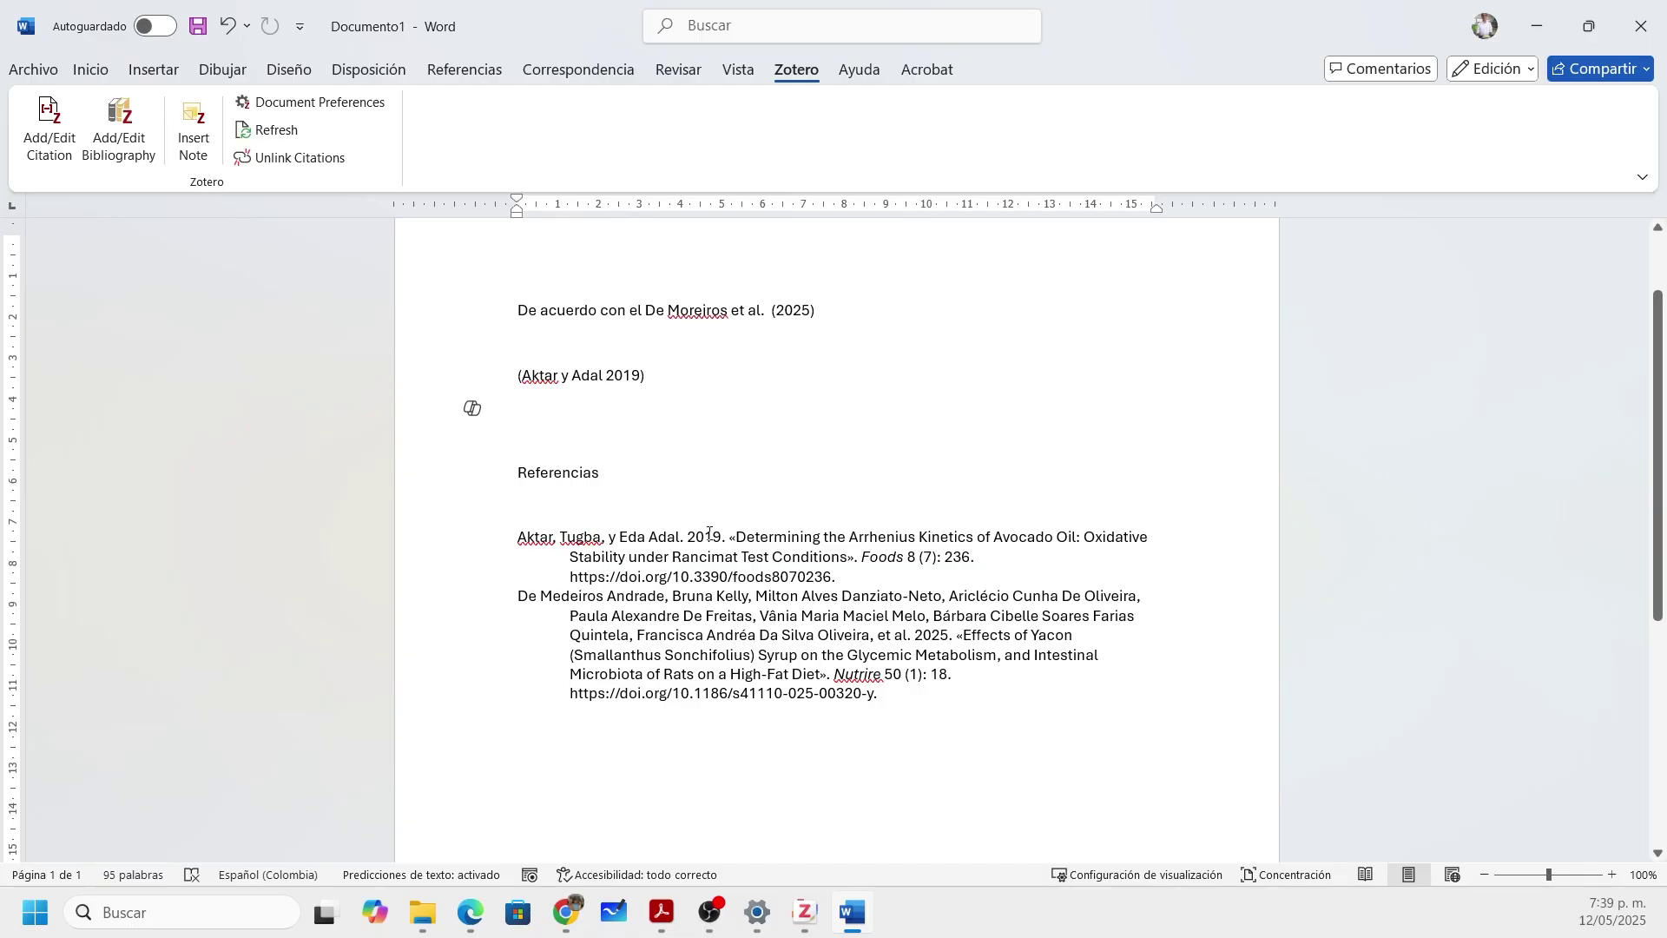
left_click_drag(519, 375, 646, 376)
left_click(574, 306)
left_click_drag(507, 310, 837, 316)
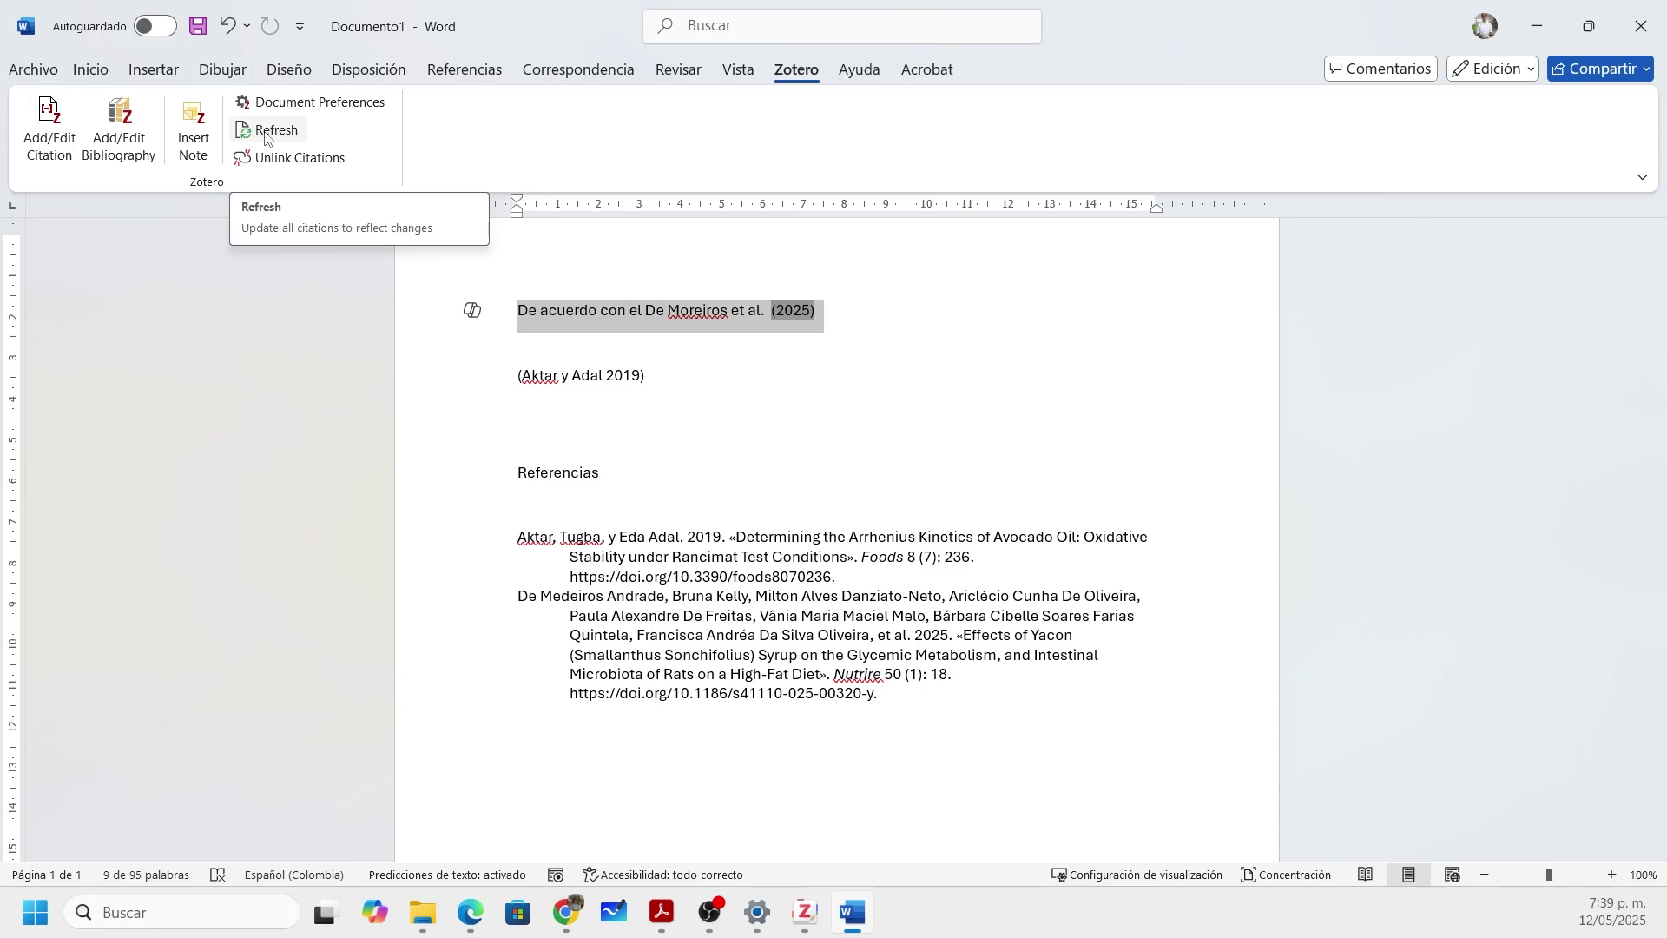
Step: Enable "Guardar citas como marcadores" in the Zotero document preferences and check the citations in the text
left_click(338, 104)
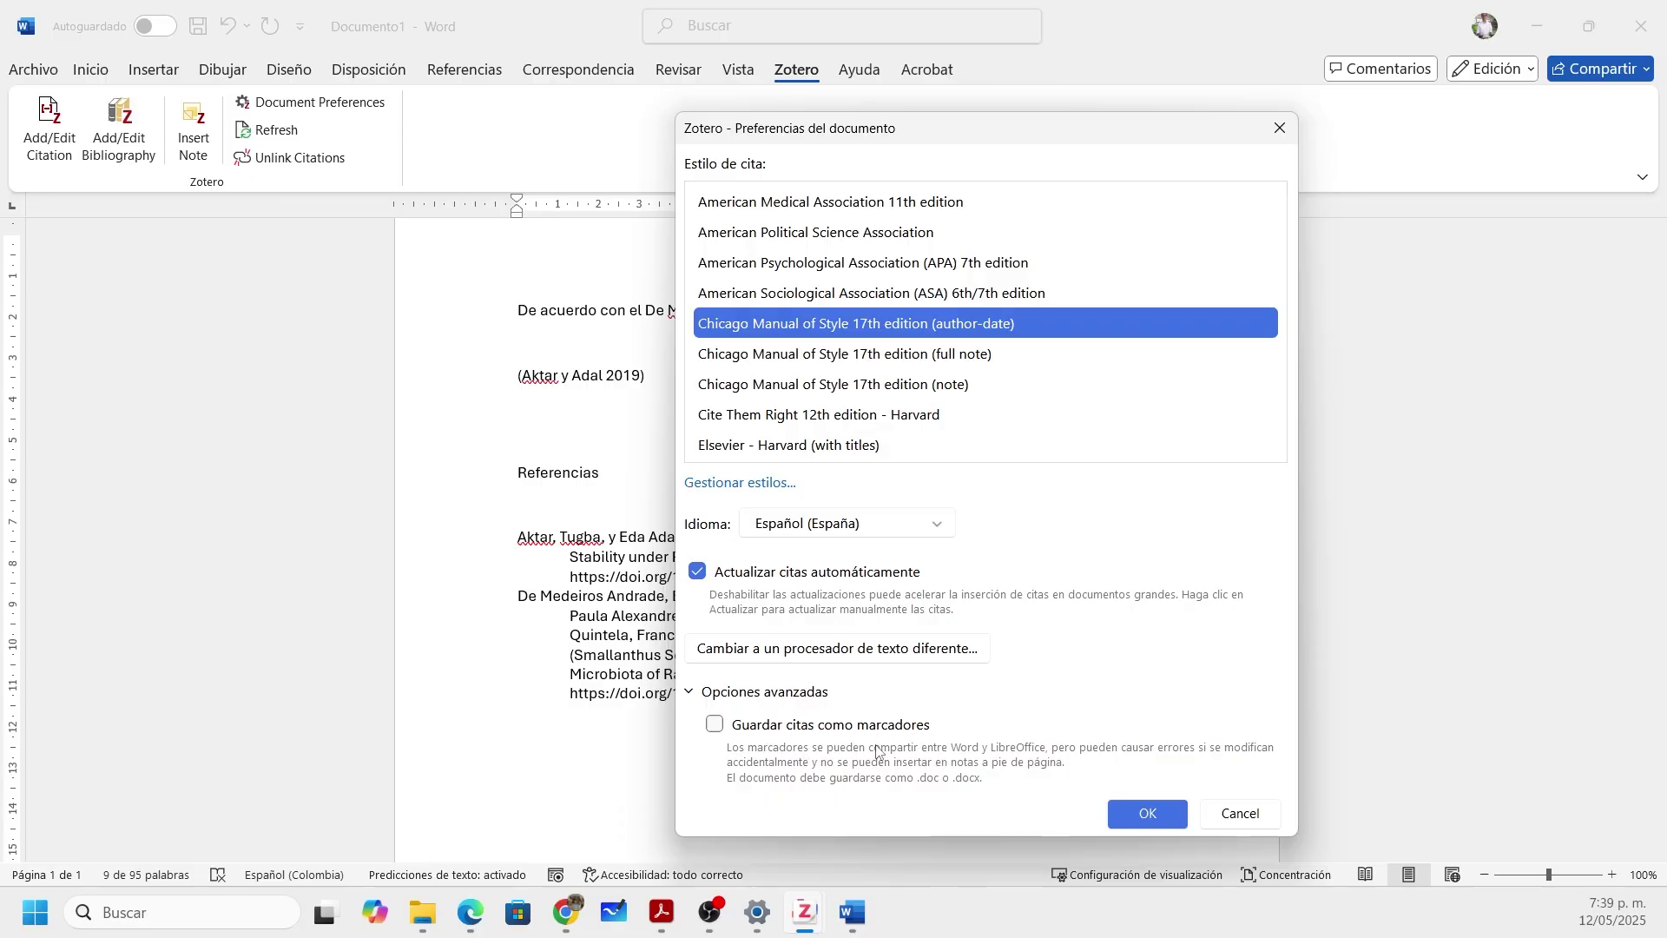
left_click(768, 728)
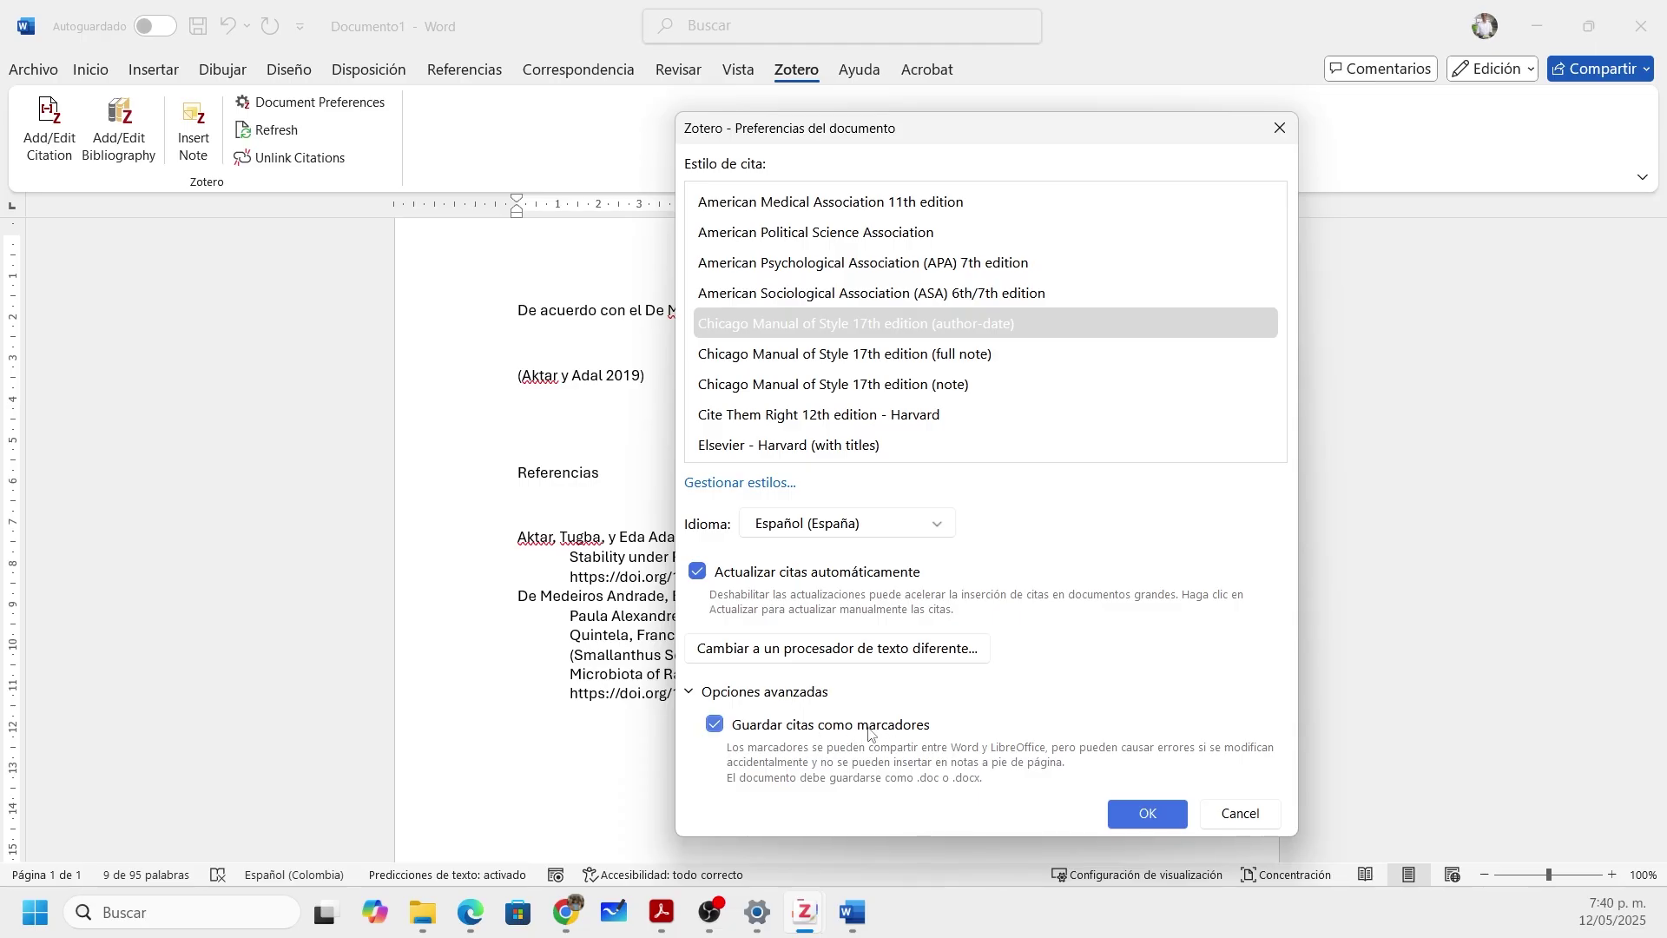
left_click(1147, 814)
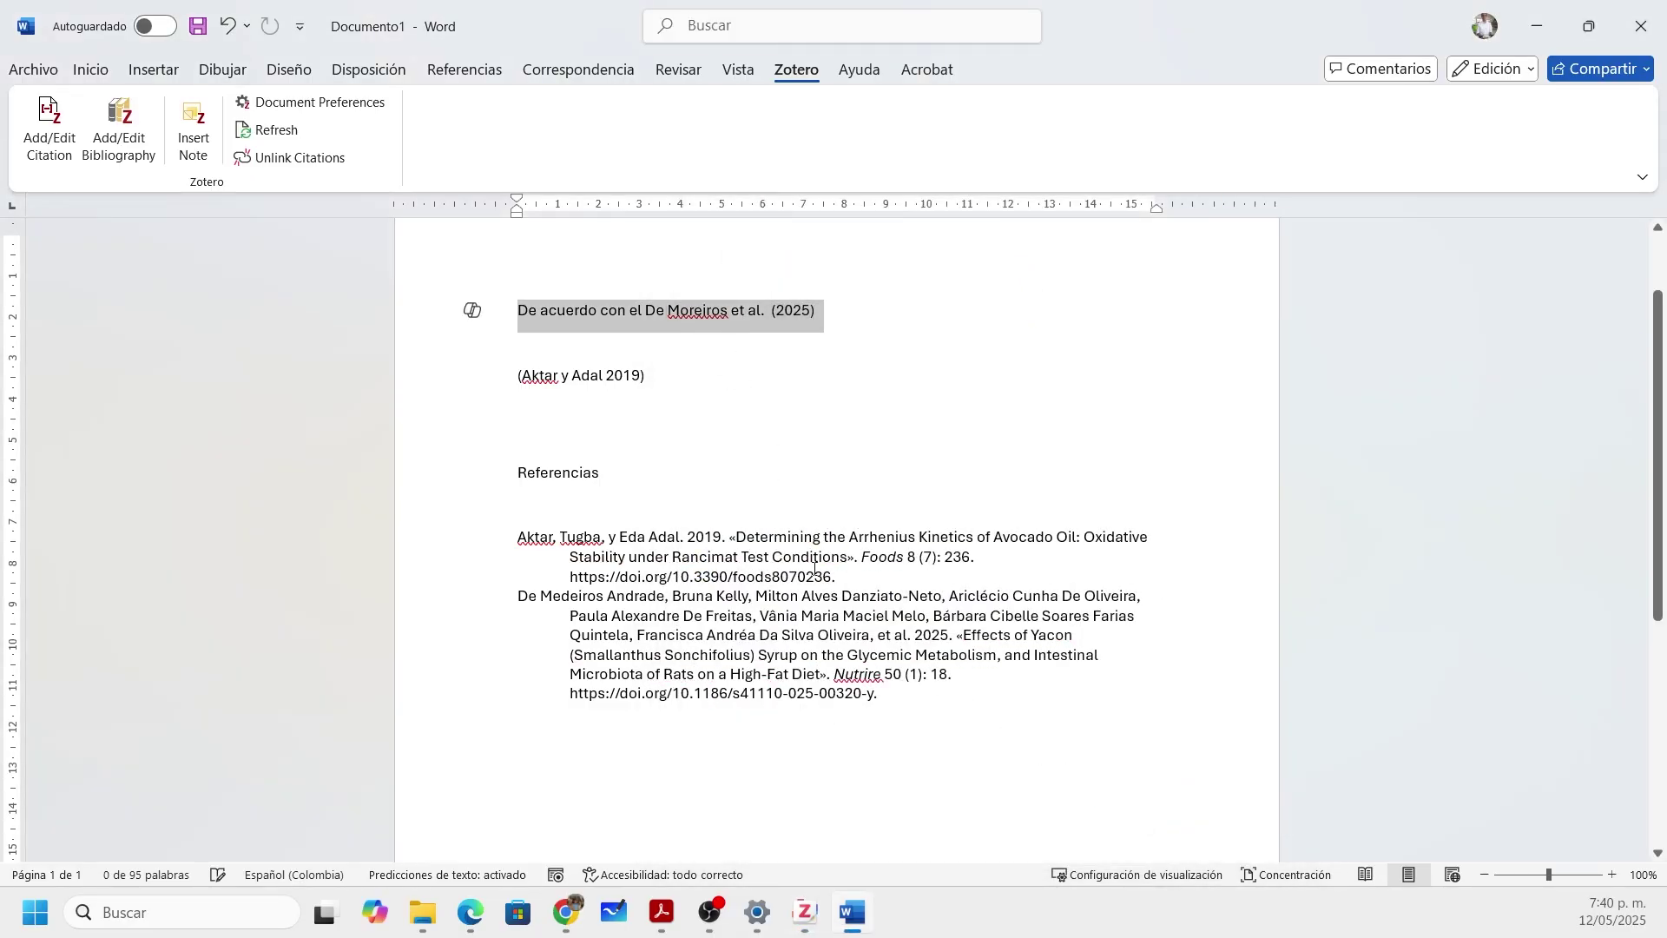
left_click(626, 358)
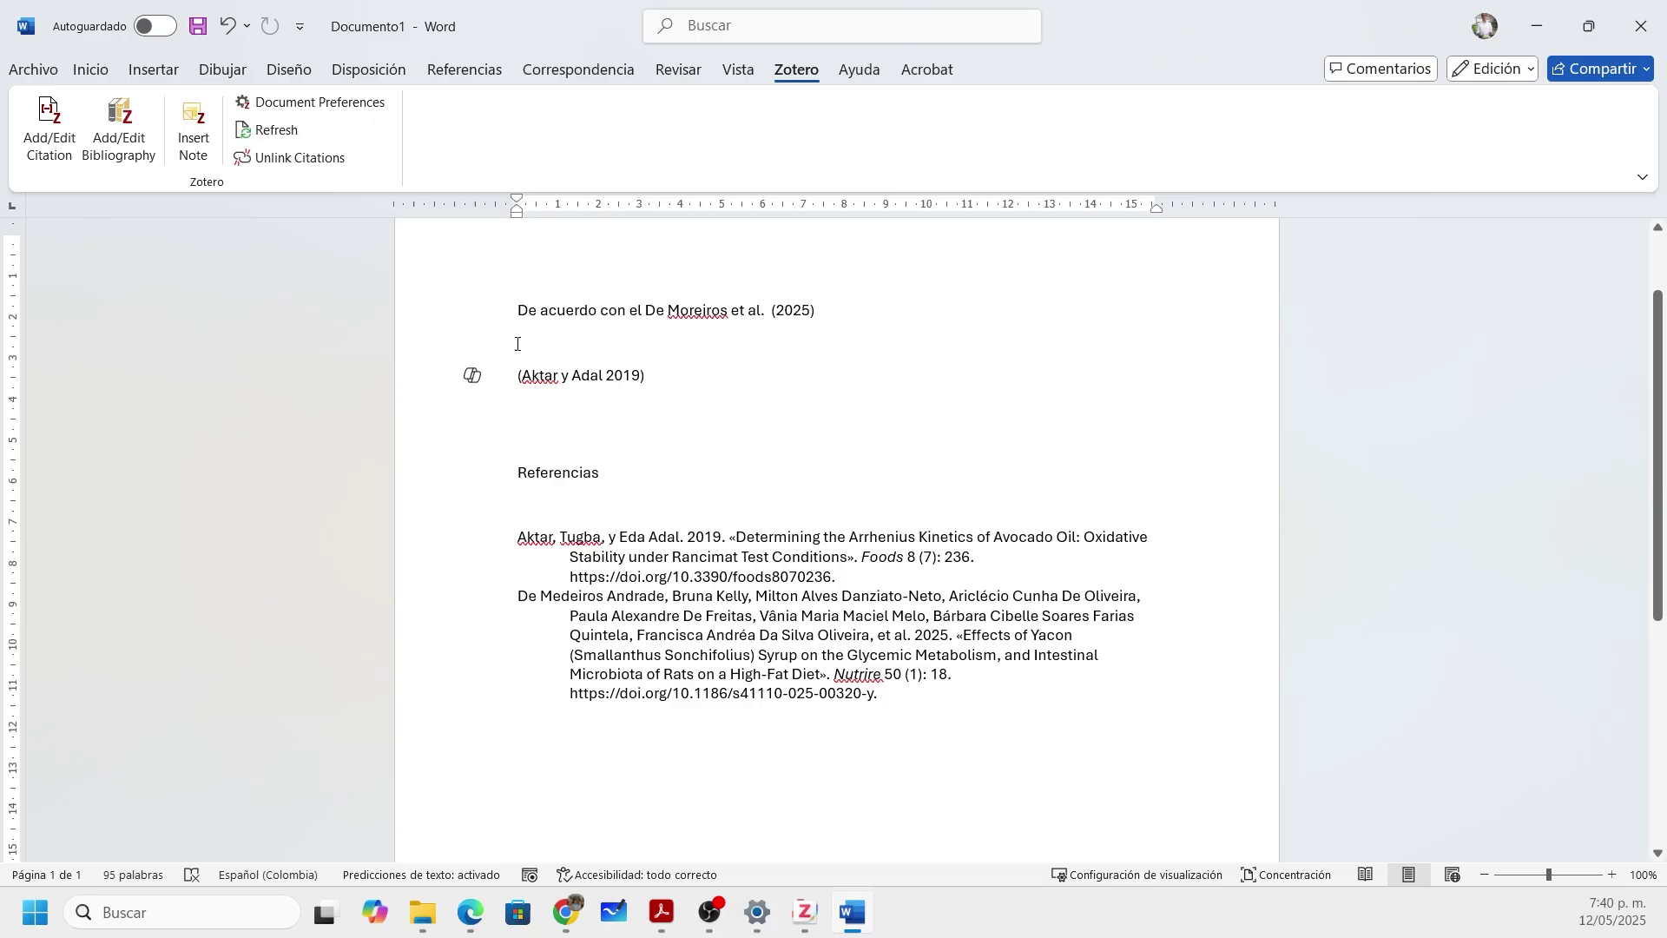
left_click(760, 310)
left_click(822, 480)
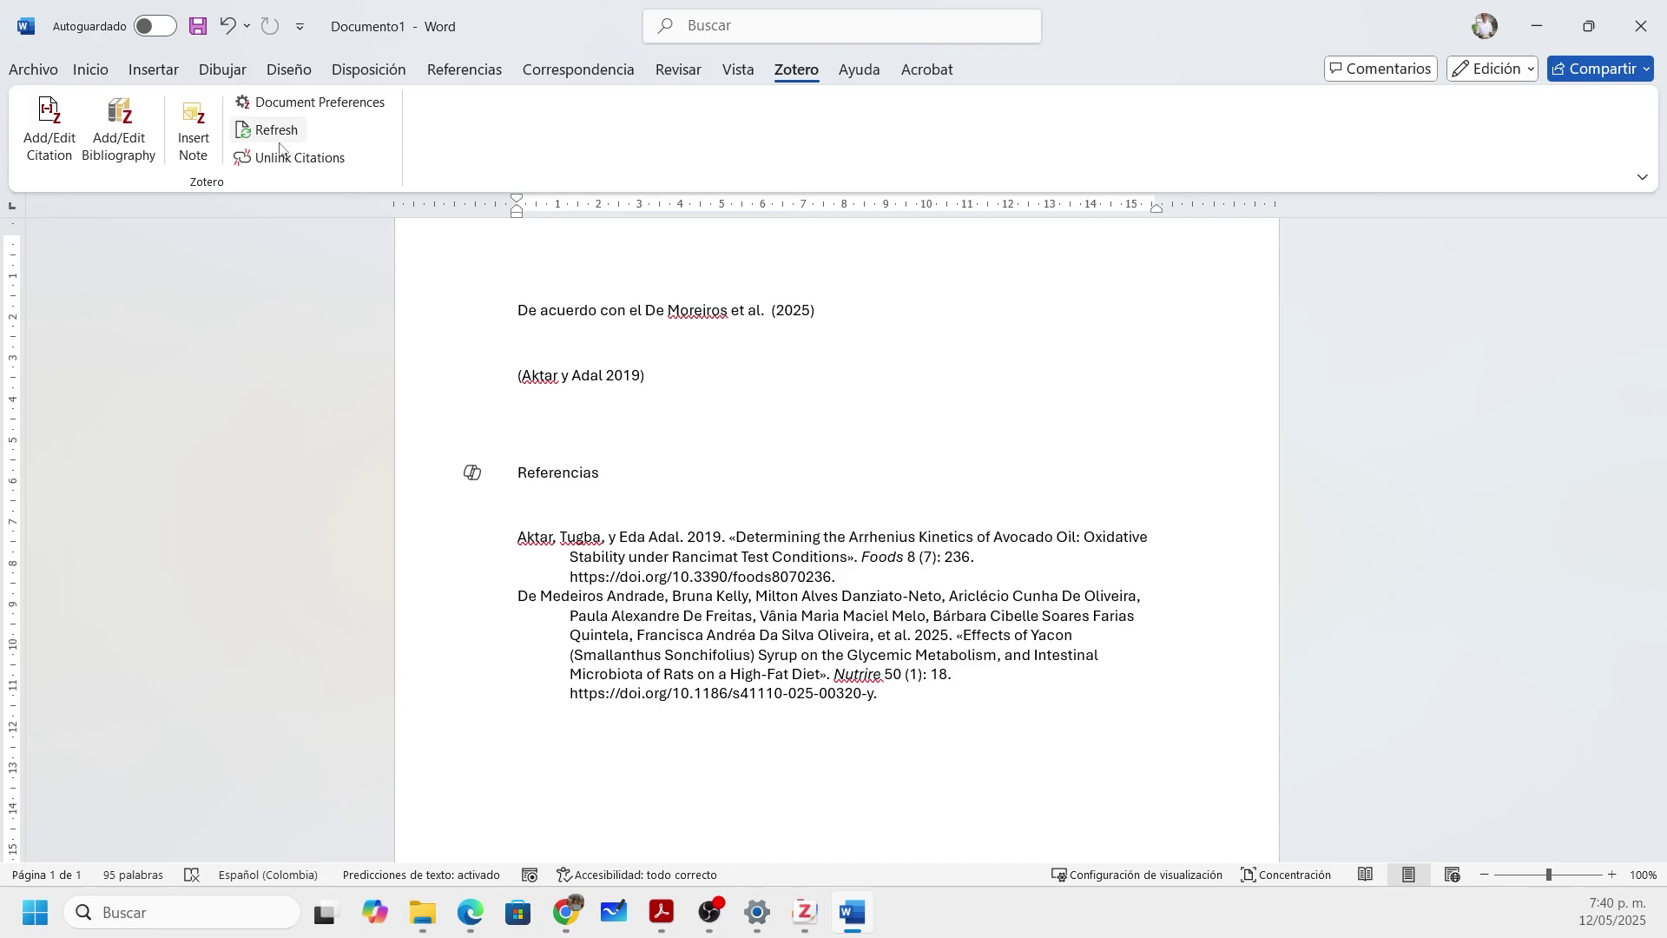
Step: Open the Zotero bibliography for editing, inspect the "Effects of Yacon" entry and close it without saving
left_click(134, 145)
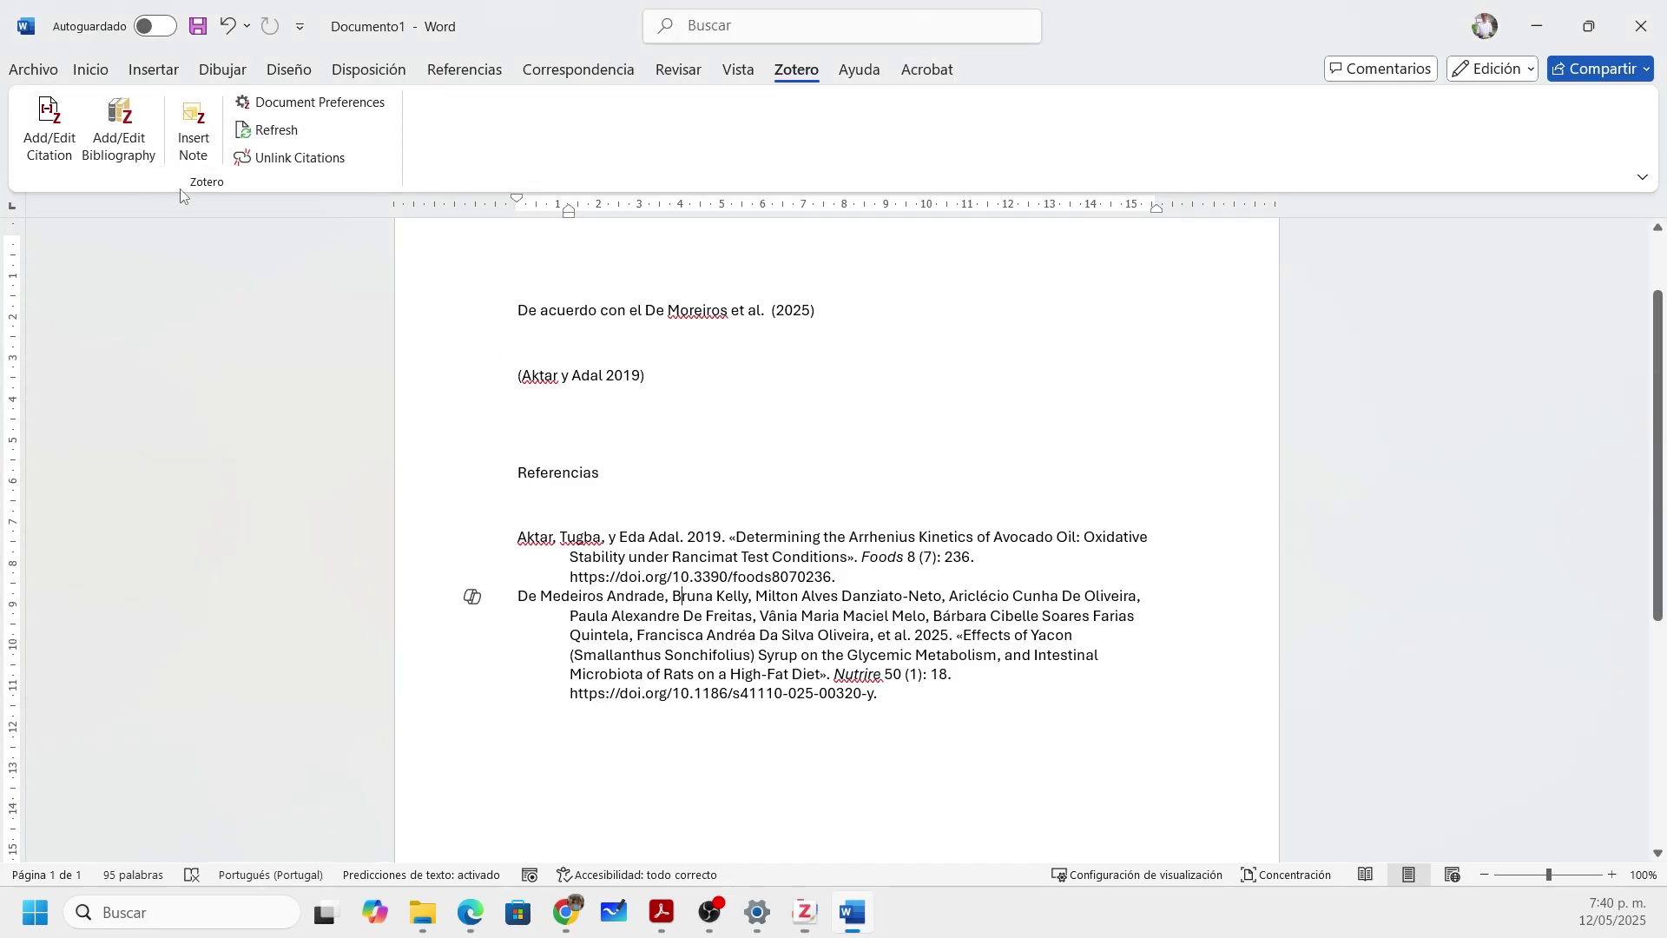
left_click(682, 595)
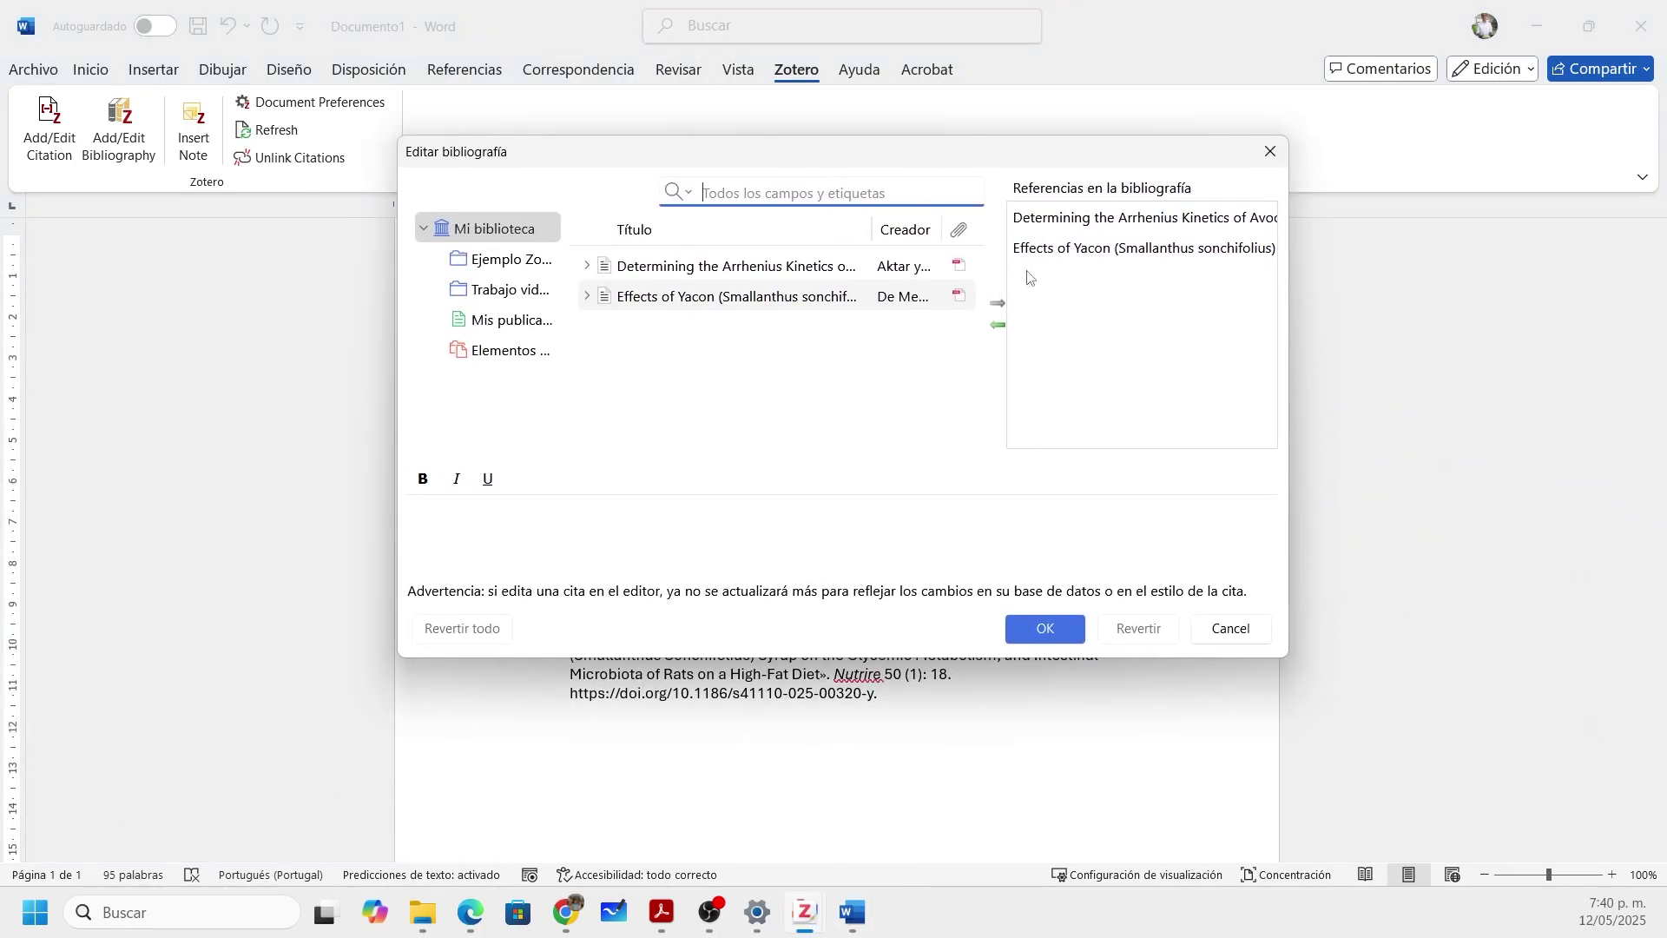
left_click(1080, 250)
left_click(1053, 248)
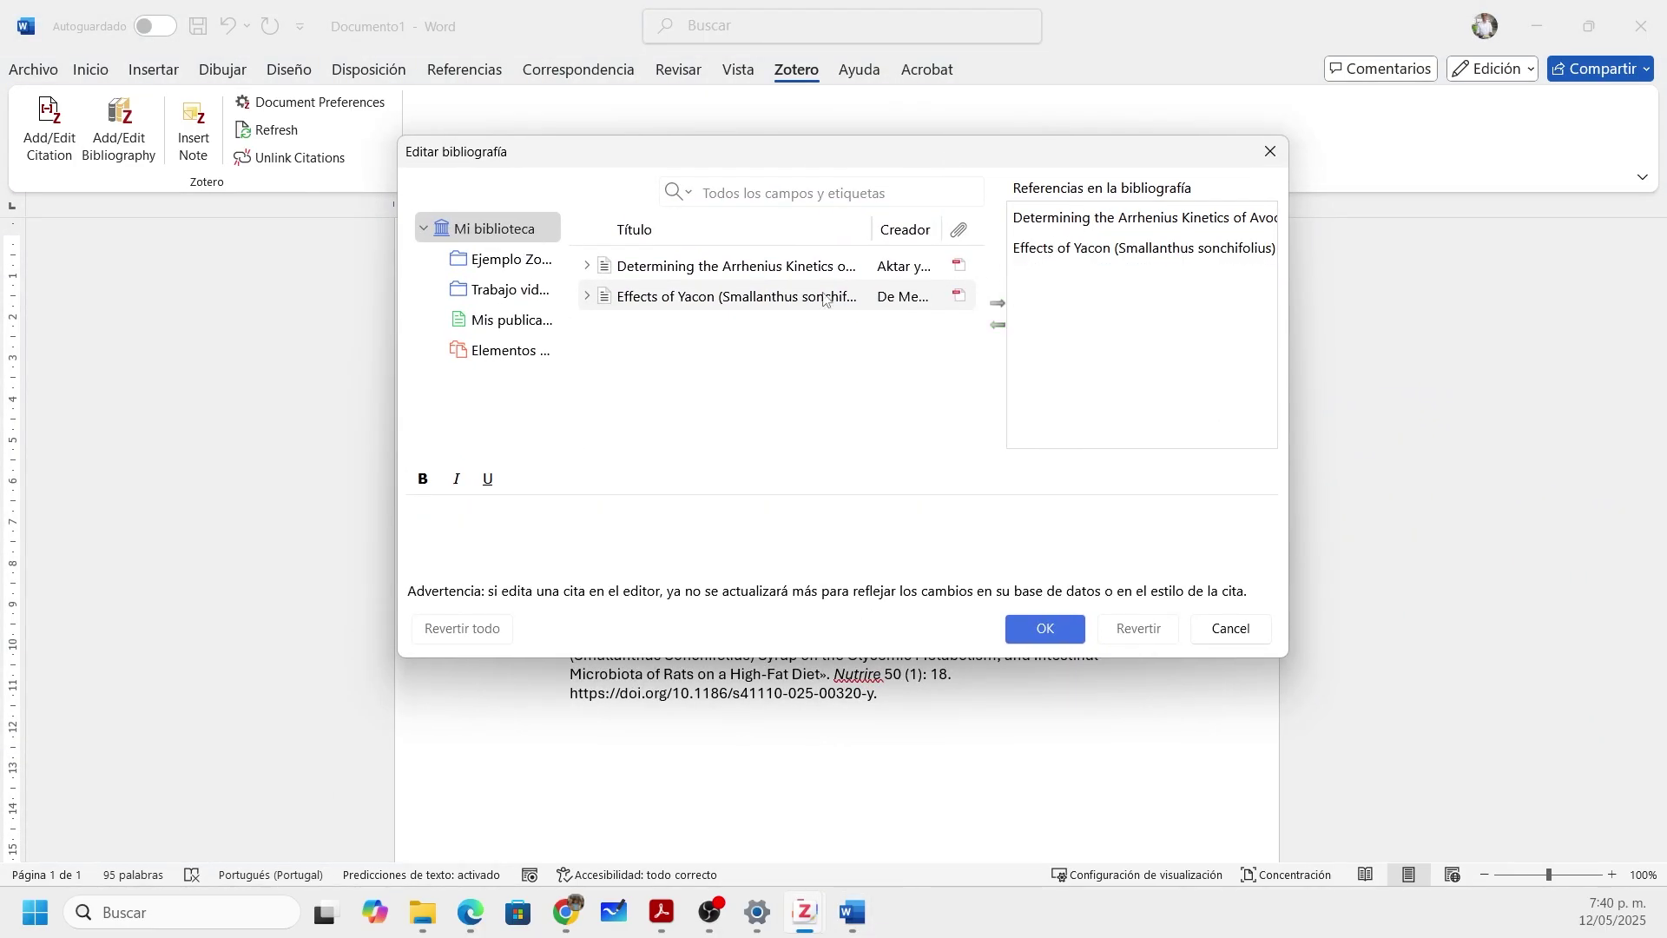
left_click(1068, 250)
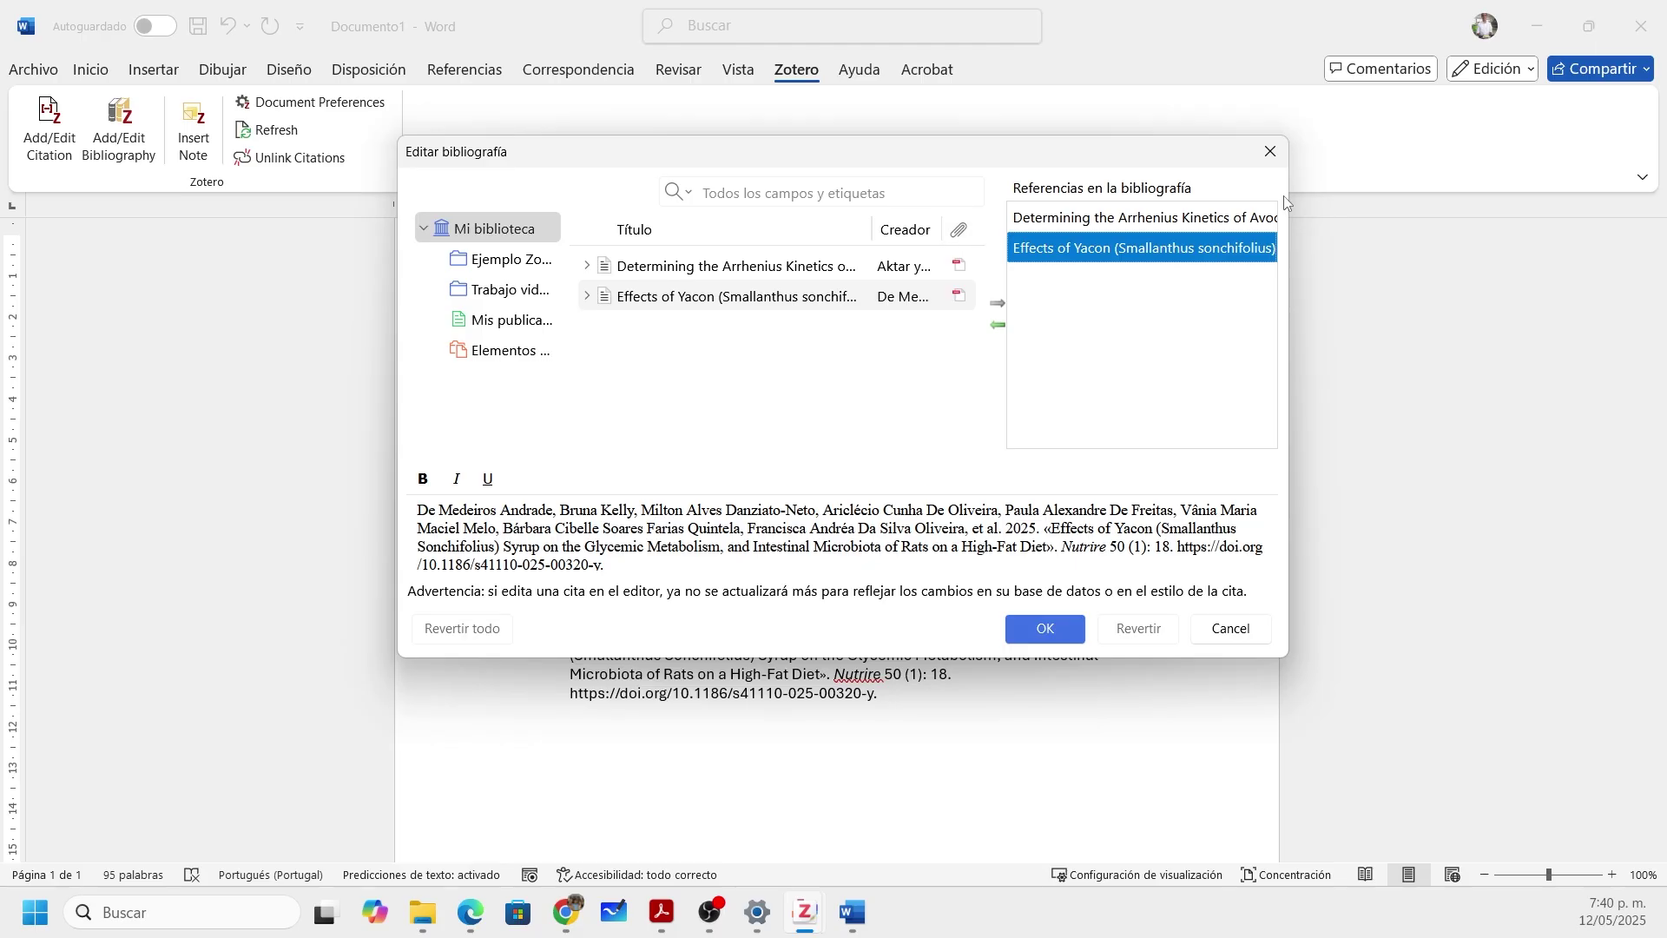
left_click(1269, 153)
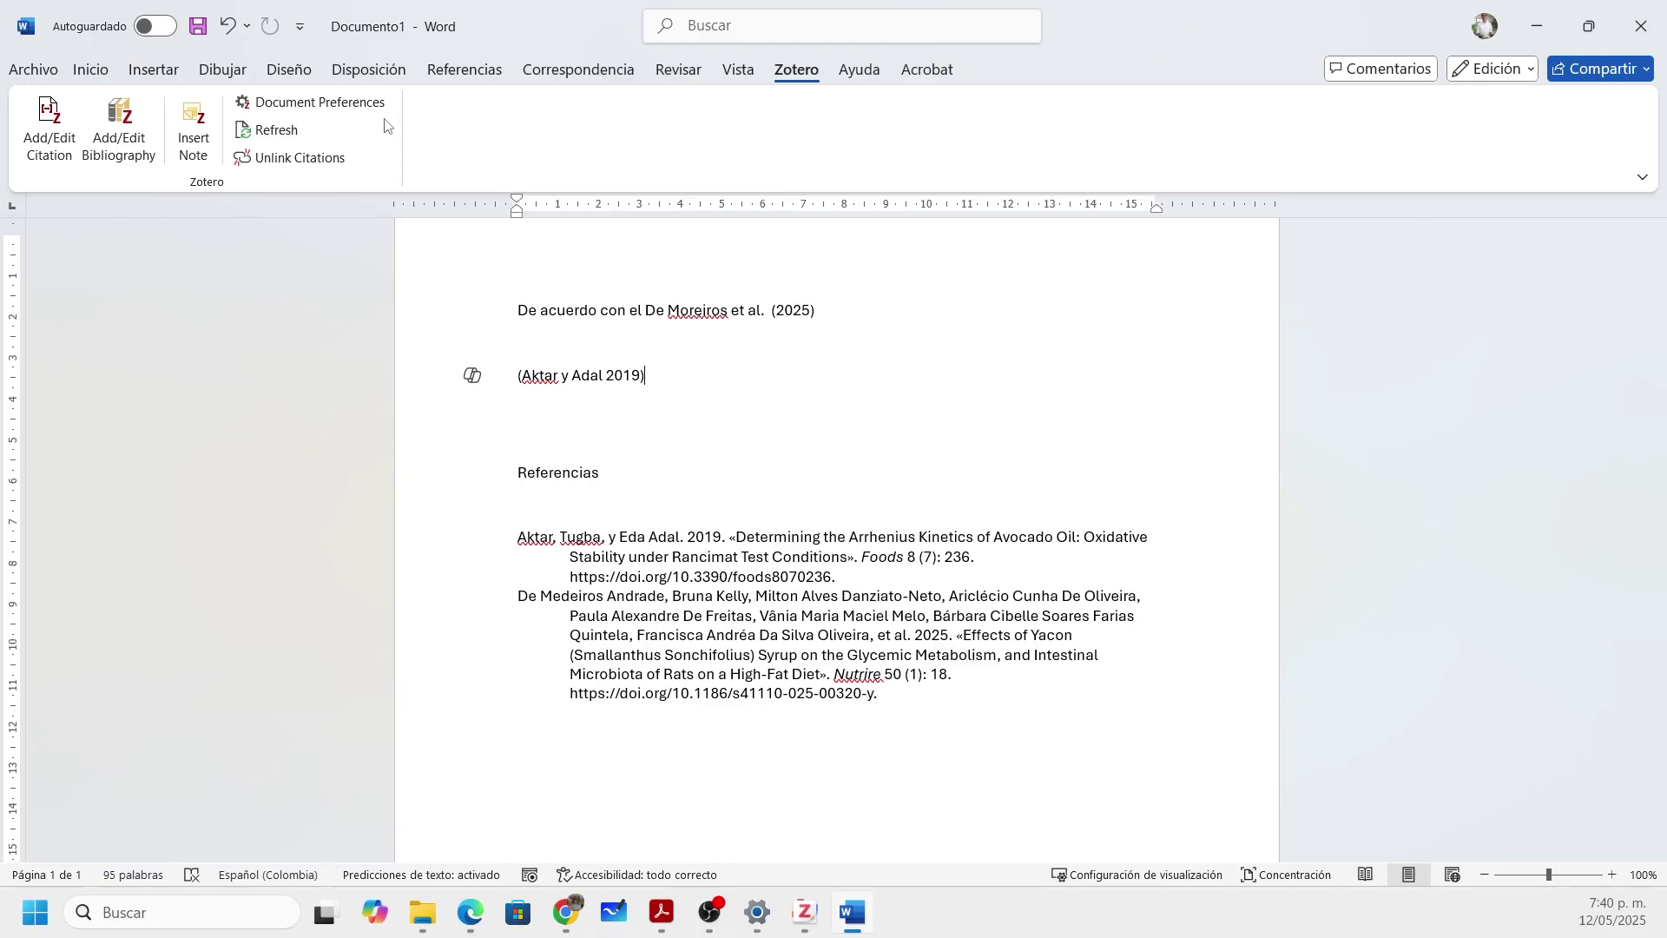
left_click(694, 431)
scroll(719, 499, "up", 2)
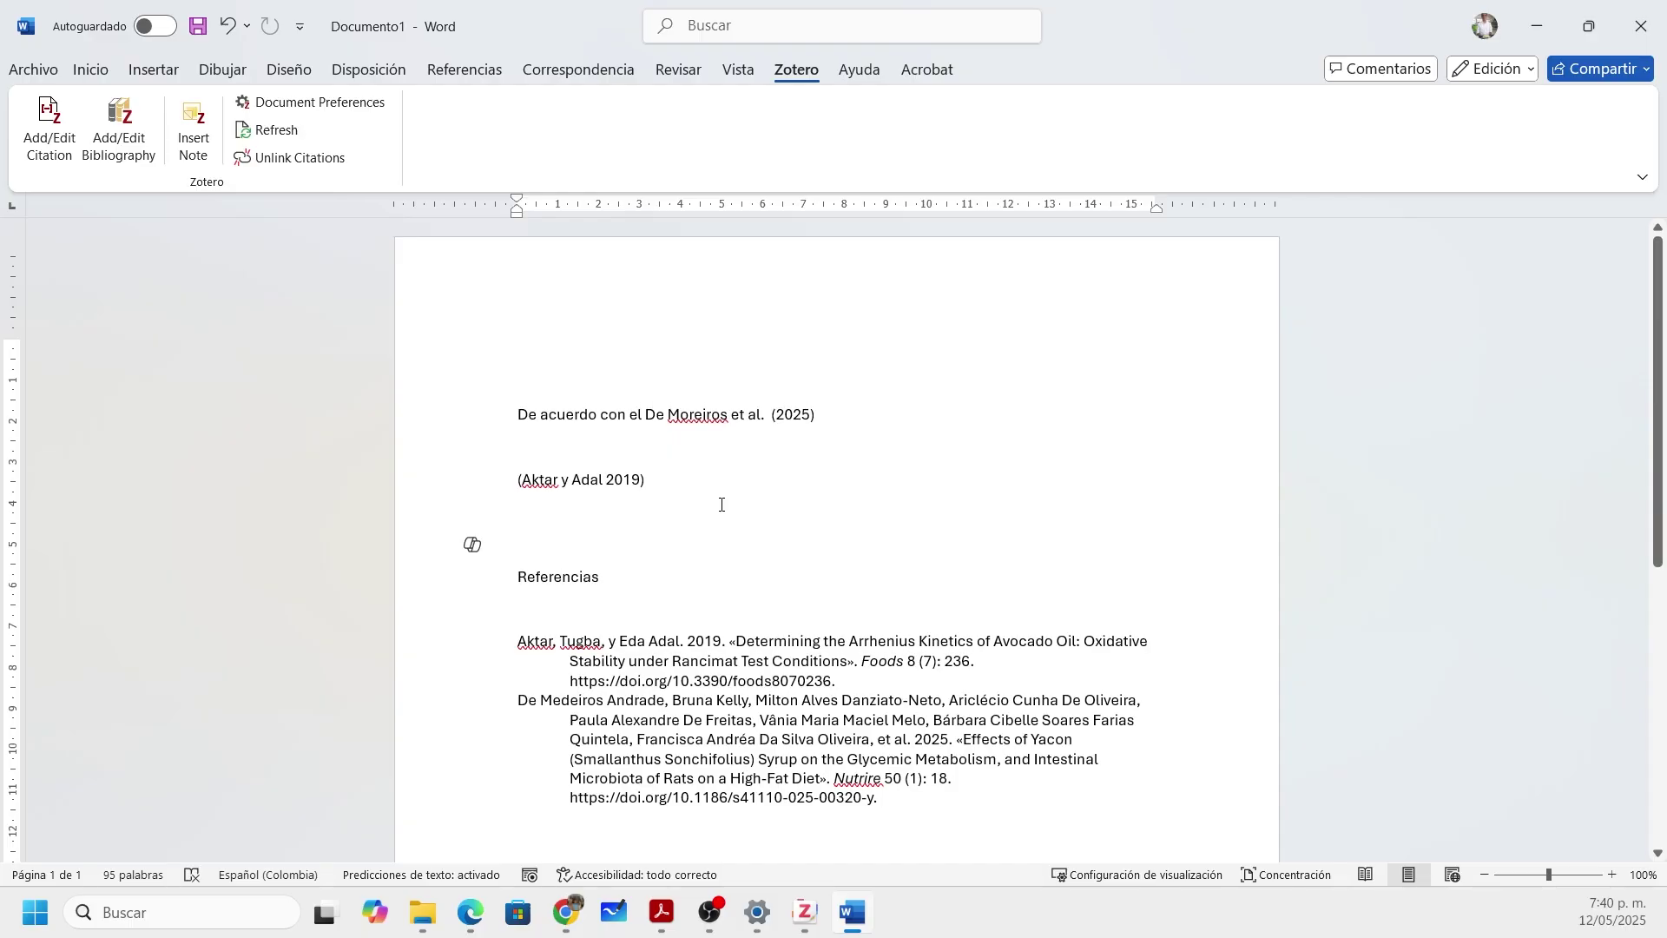
Step: Switch to Chrome and install the Zotero Connector extension from the Zotero download page
mouse_move(816, 908)
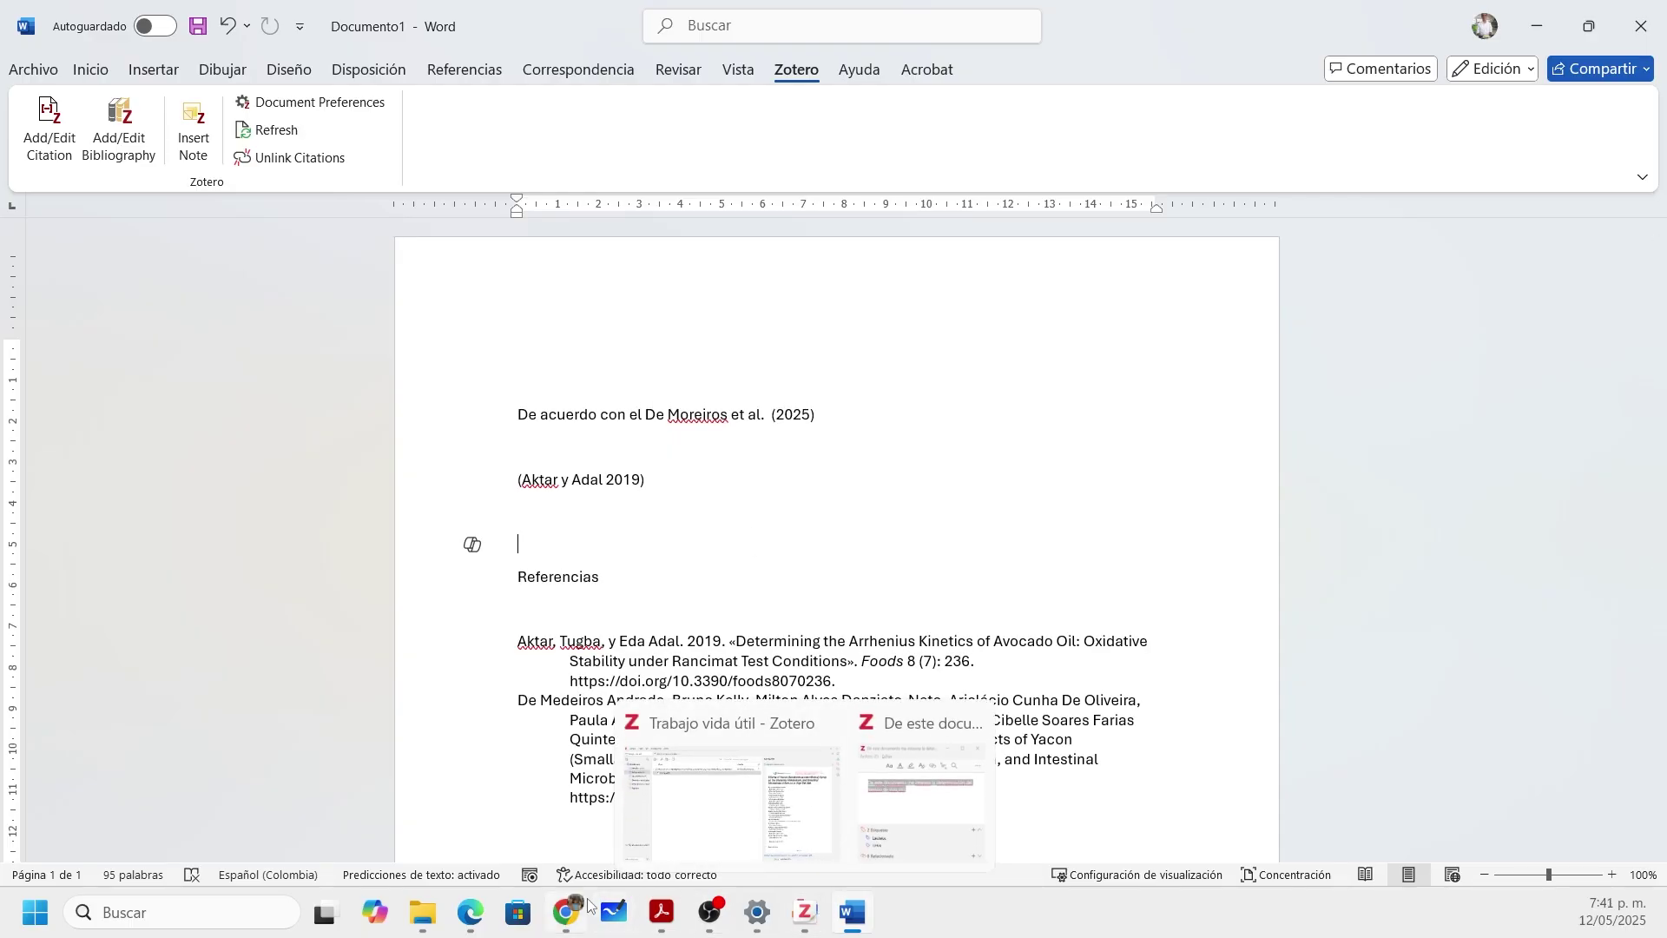
mouse_move(569, 916)
left_click(615, 828)
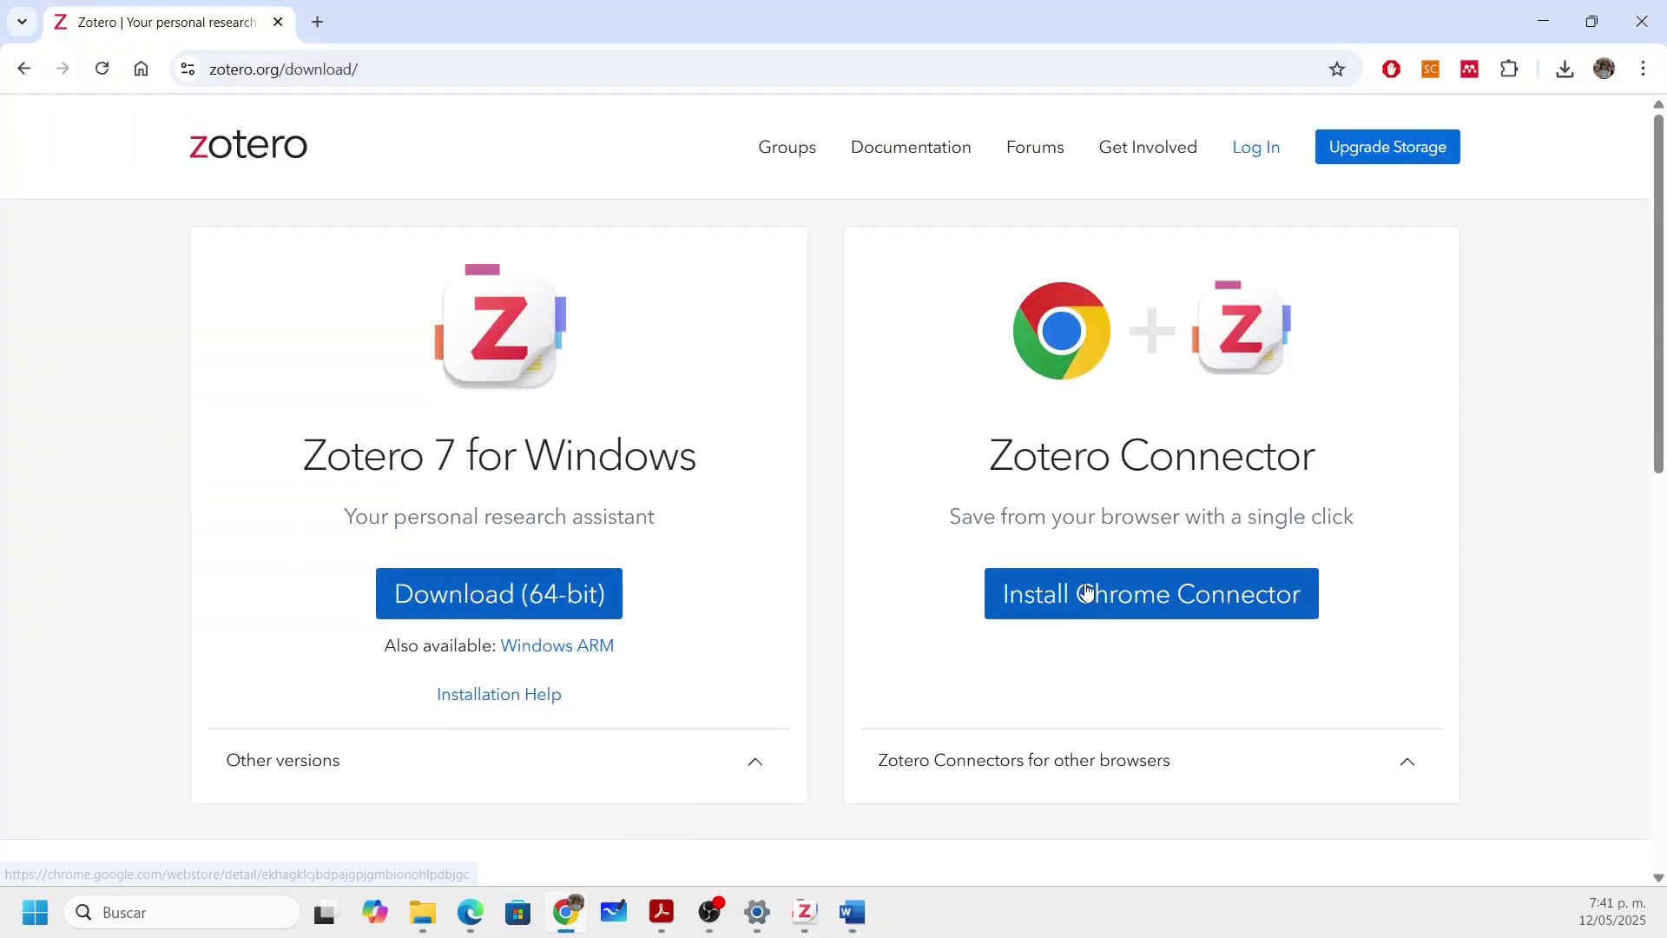
left_click(1138, 597)
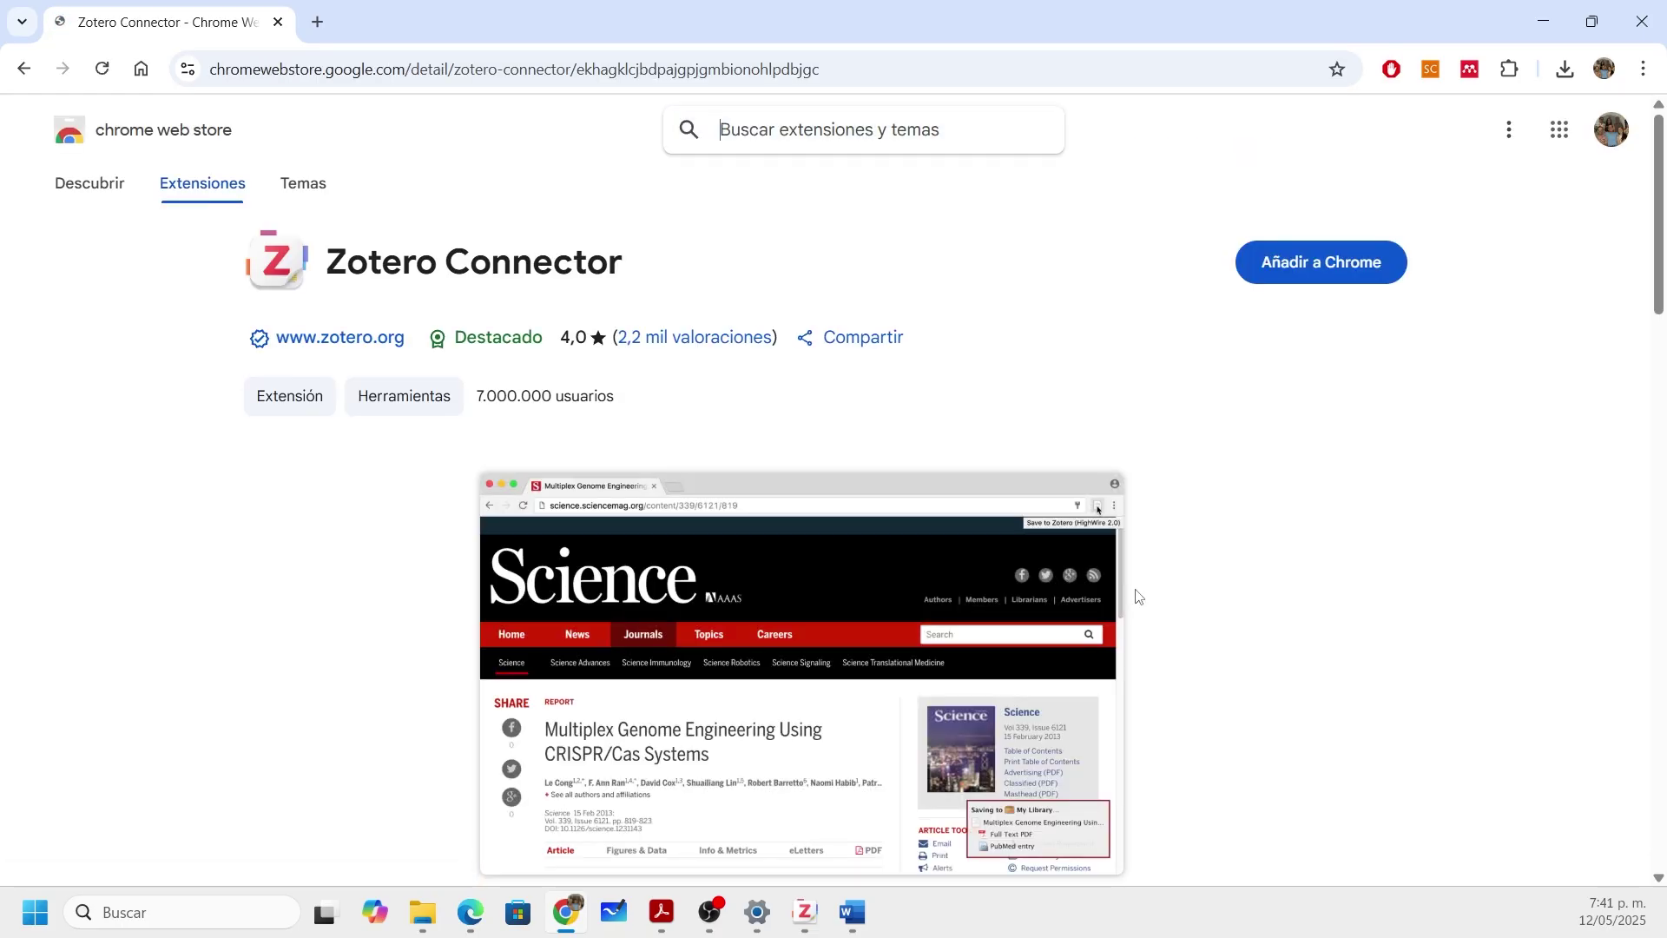
left_click(1303, 272)
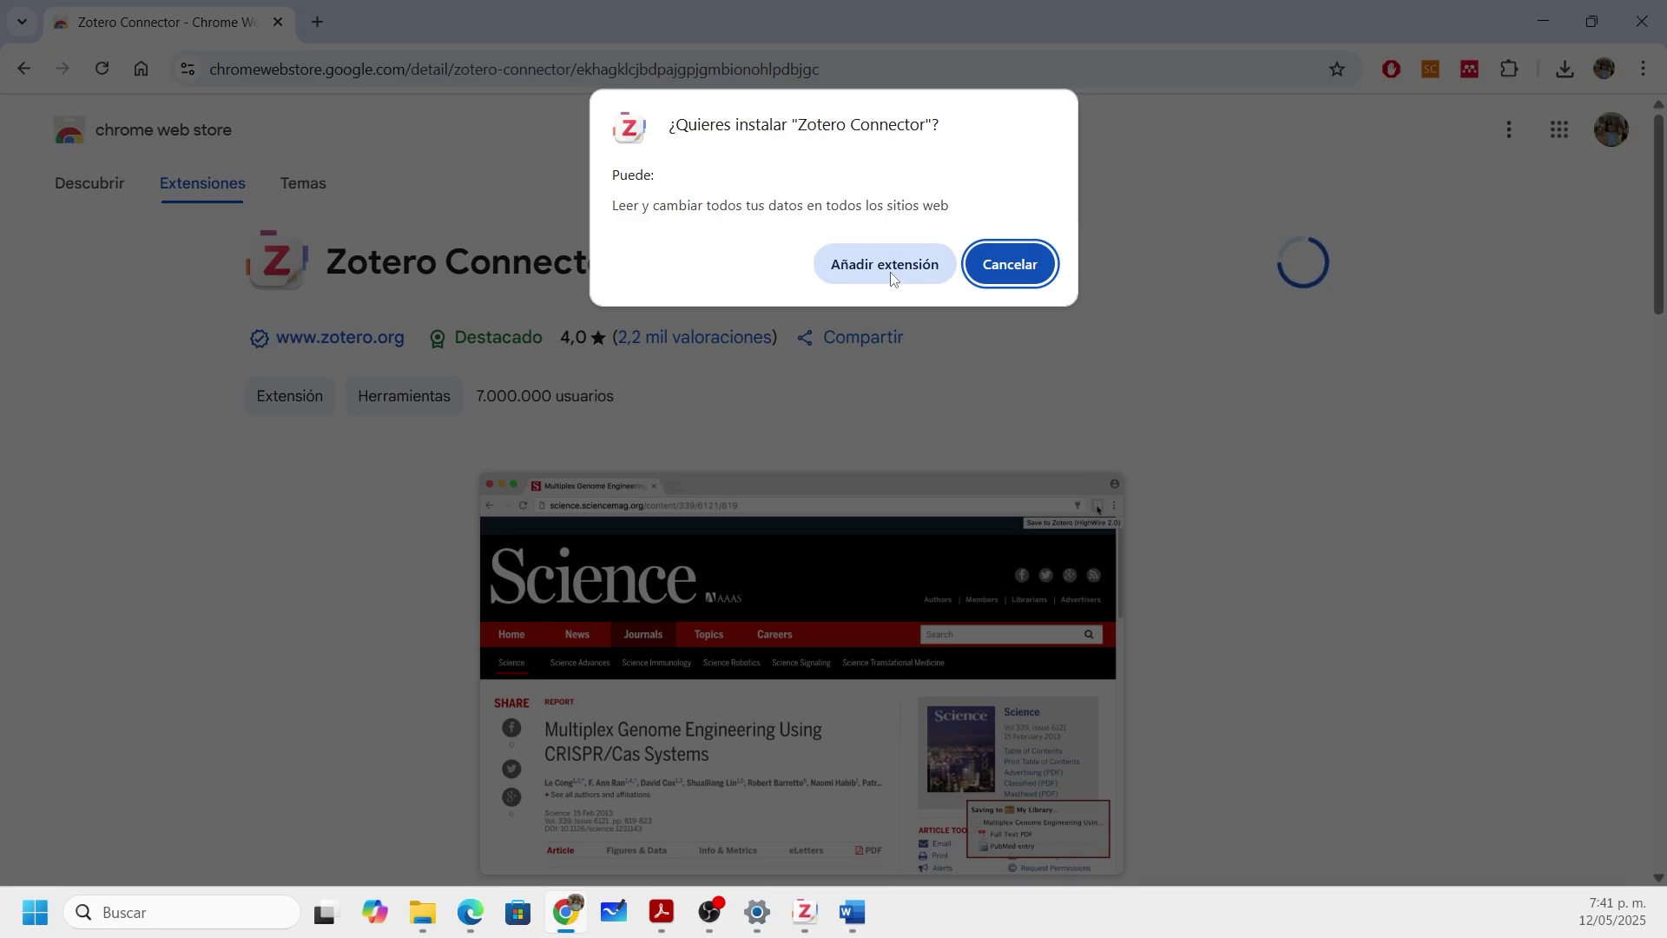
left_click(892, 276)
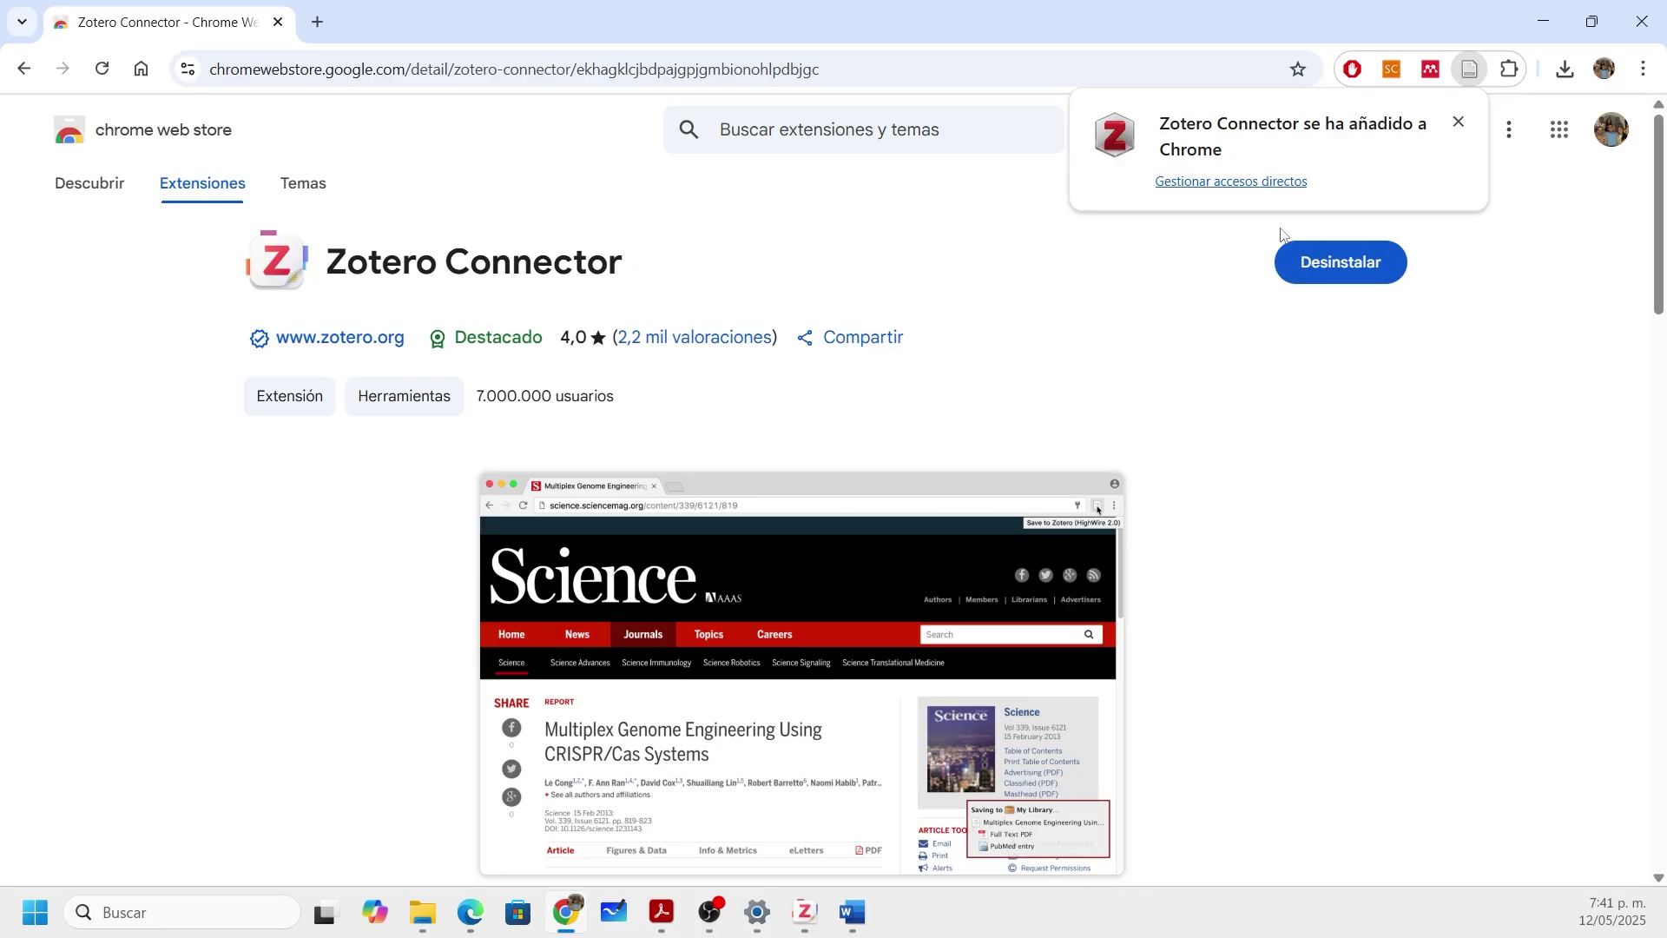
left_click_drag(329, 276, 640, 272)
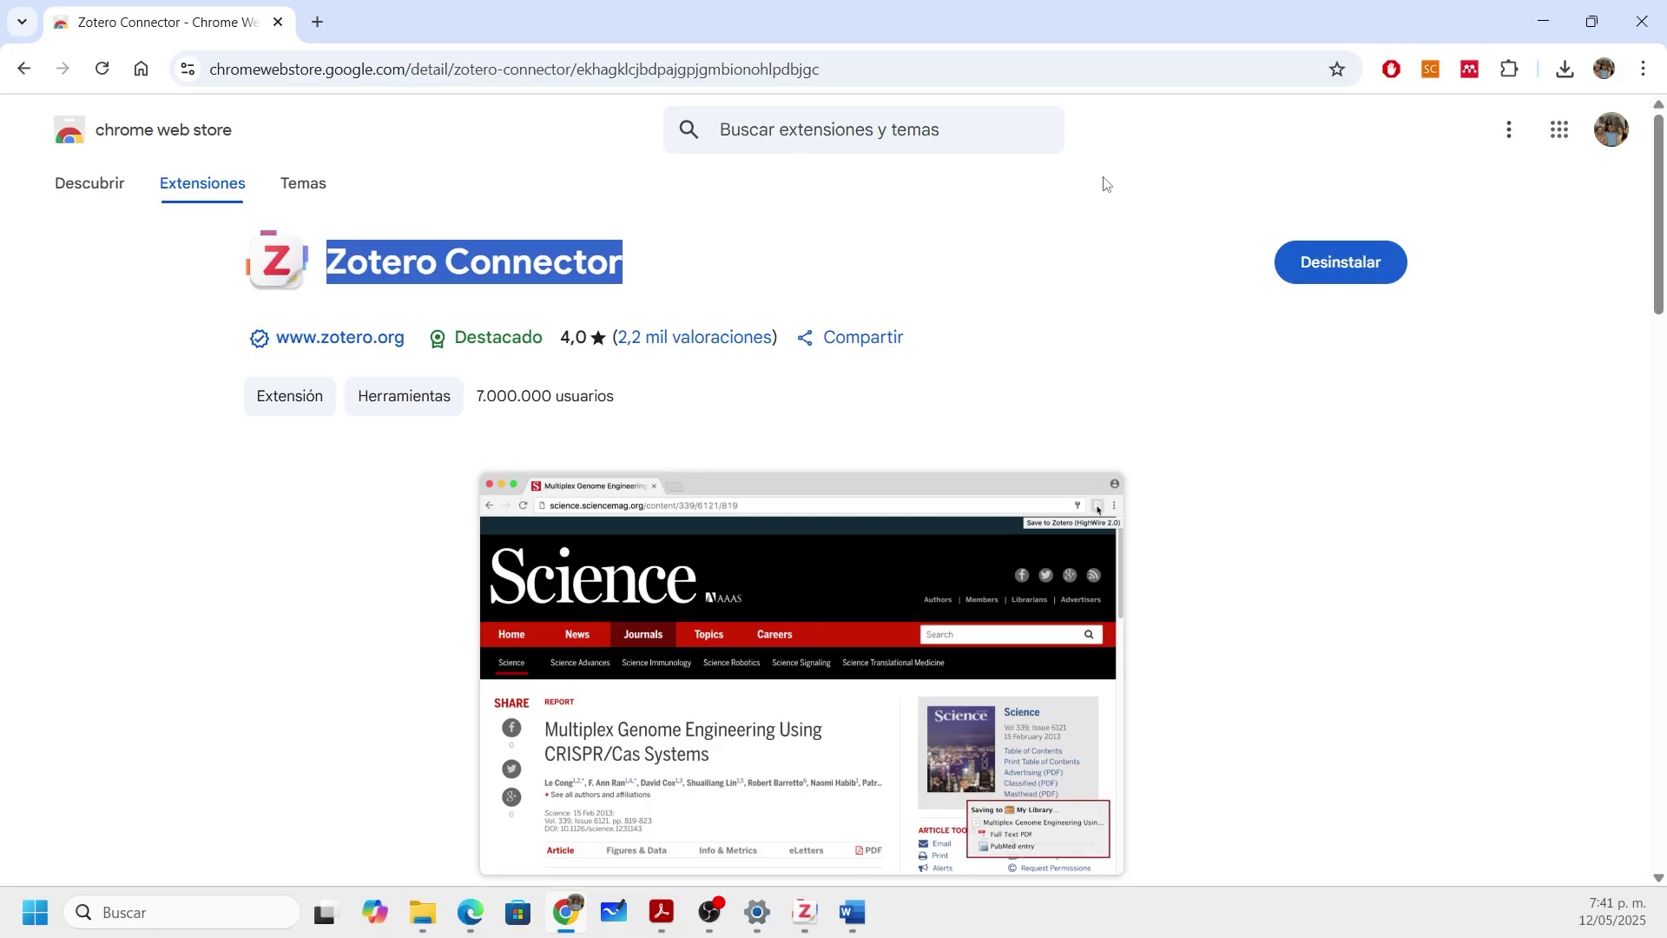
Step: Search Google for "researchgate fresa" and open the ResearchGate result "Características botánicas, fisiología y tipos de variedades de fresas"
left_click(373, 58)
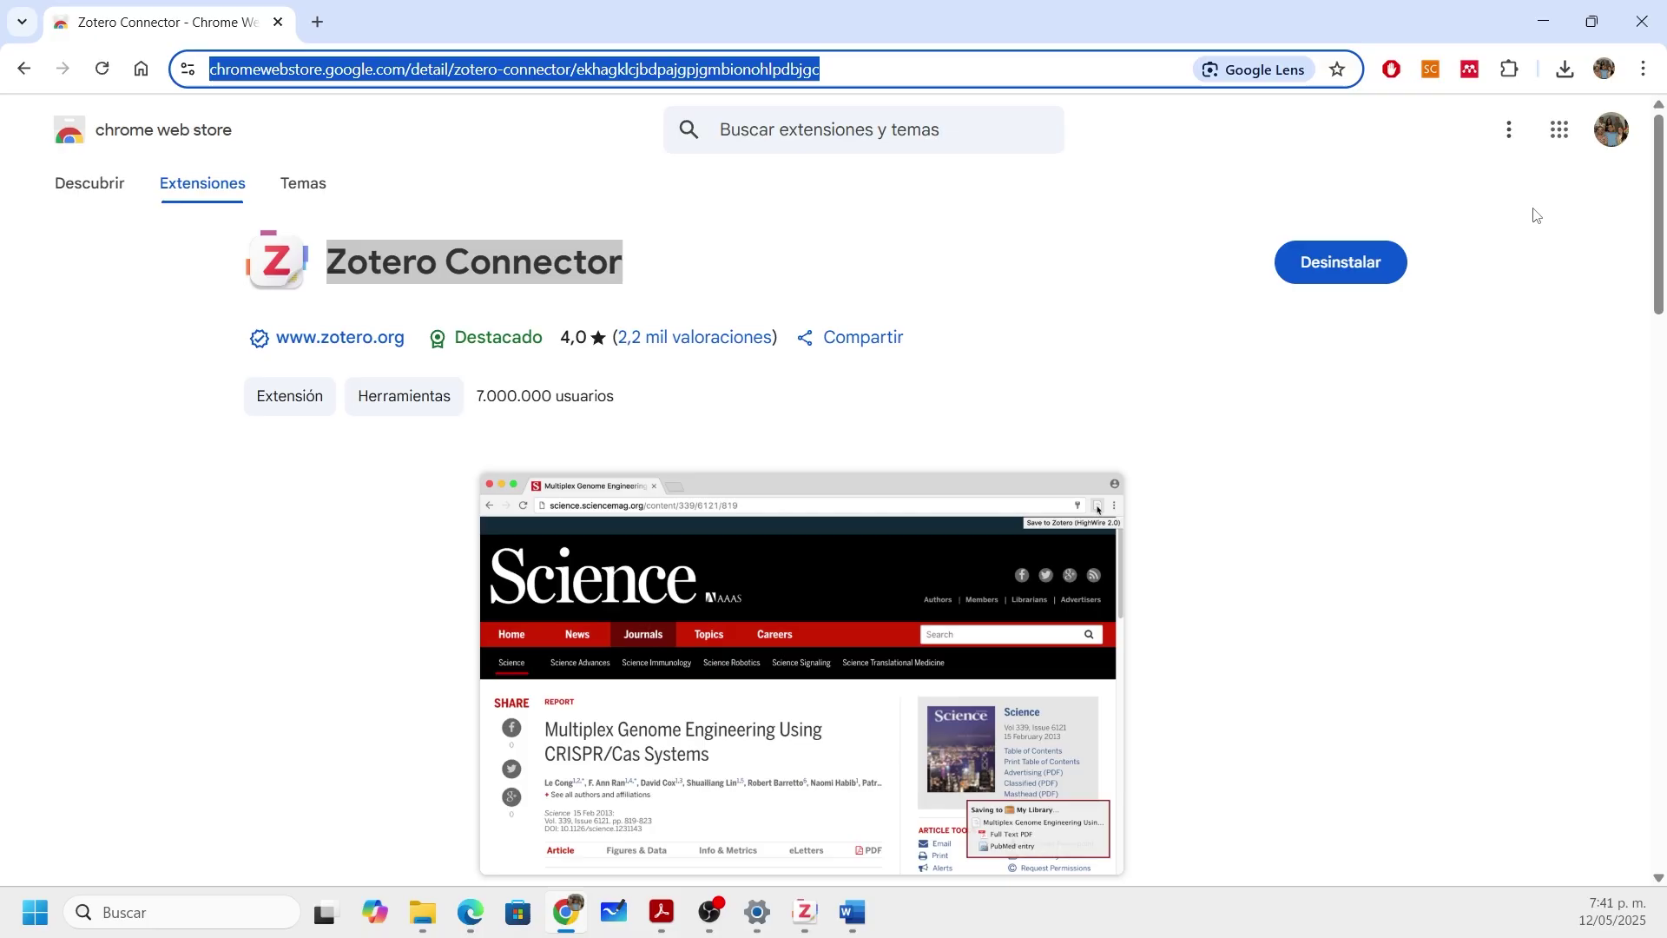
type("resear")
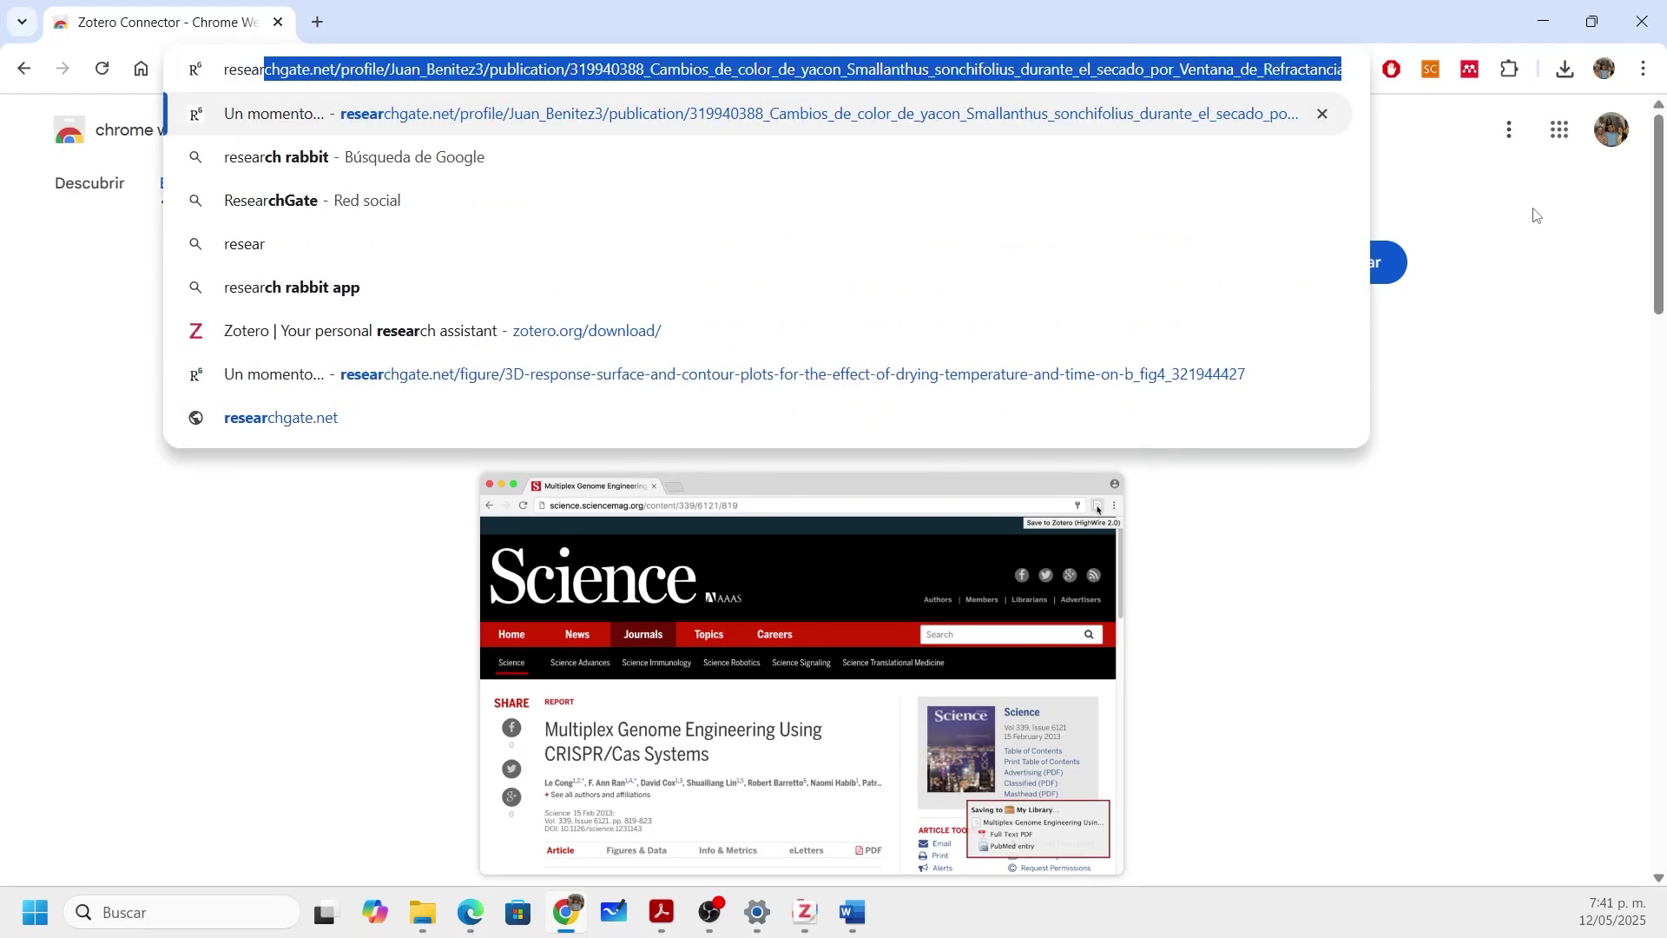
left_click(351, 198)
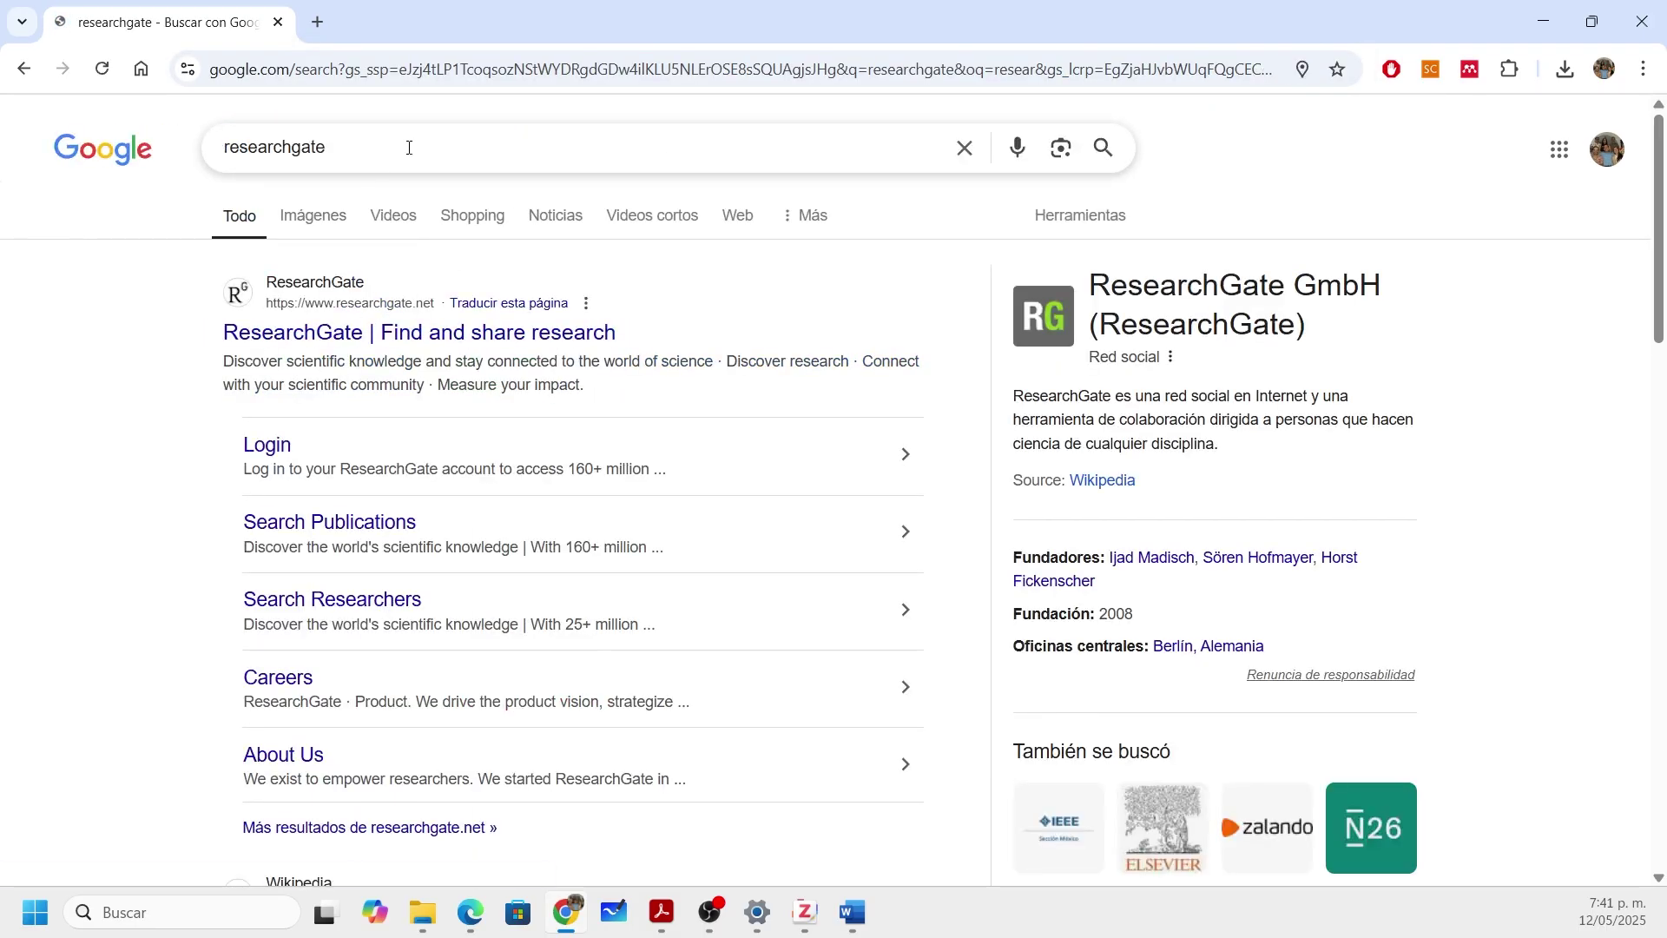
left_click(415, 144)
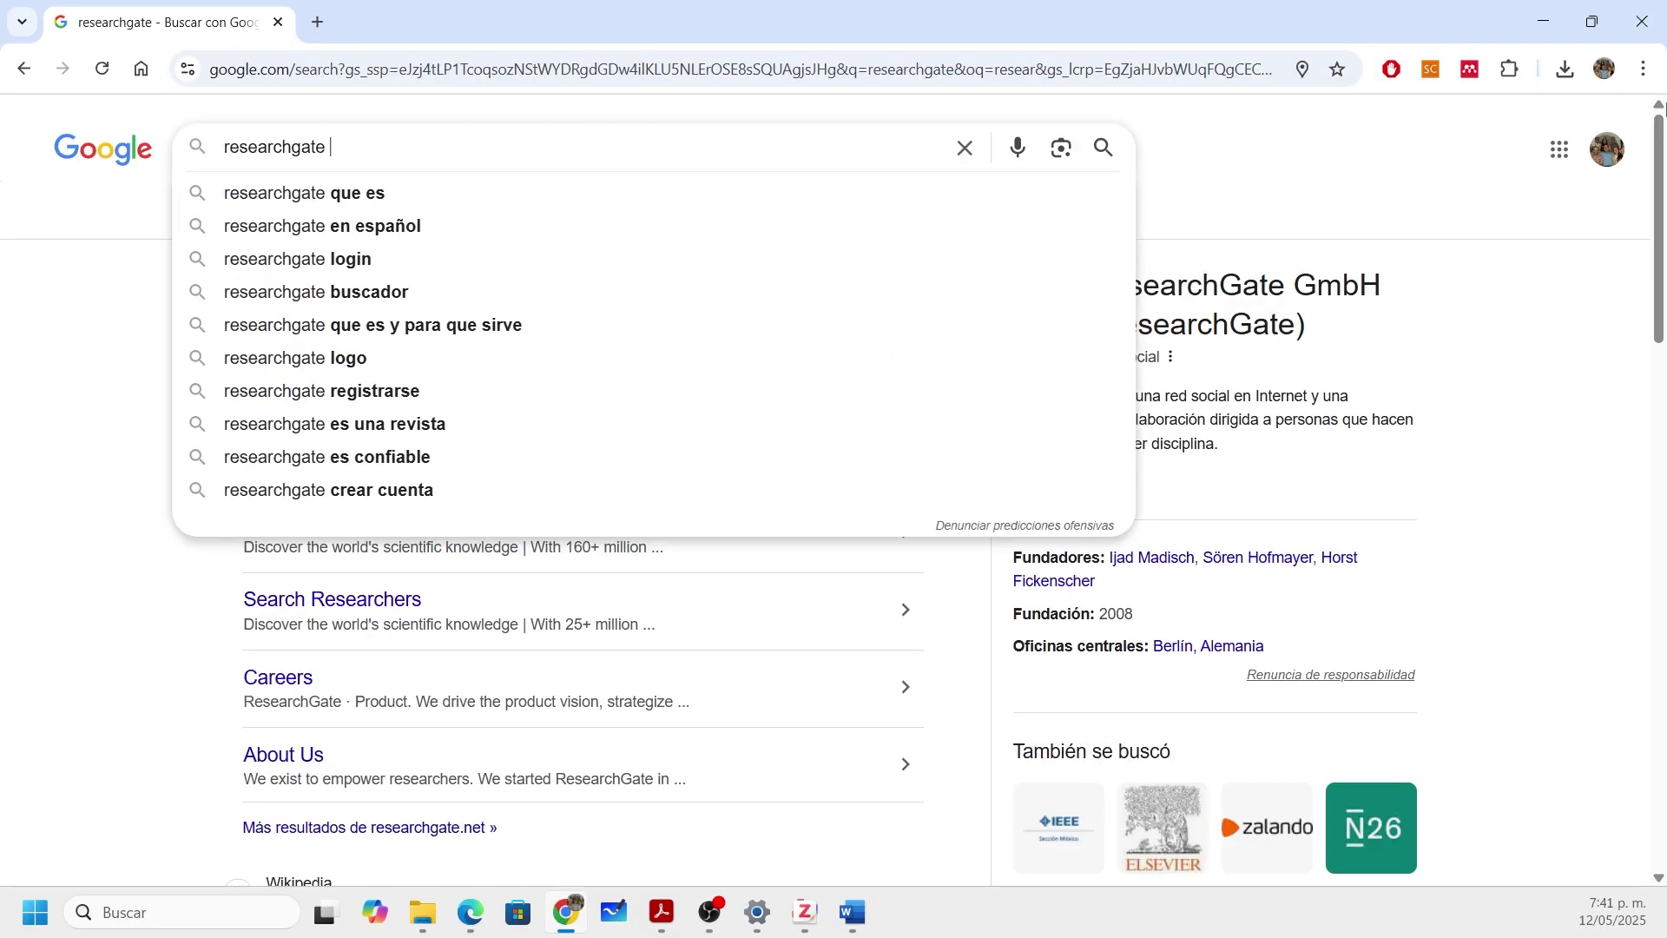
type("fresa")
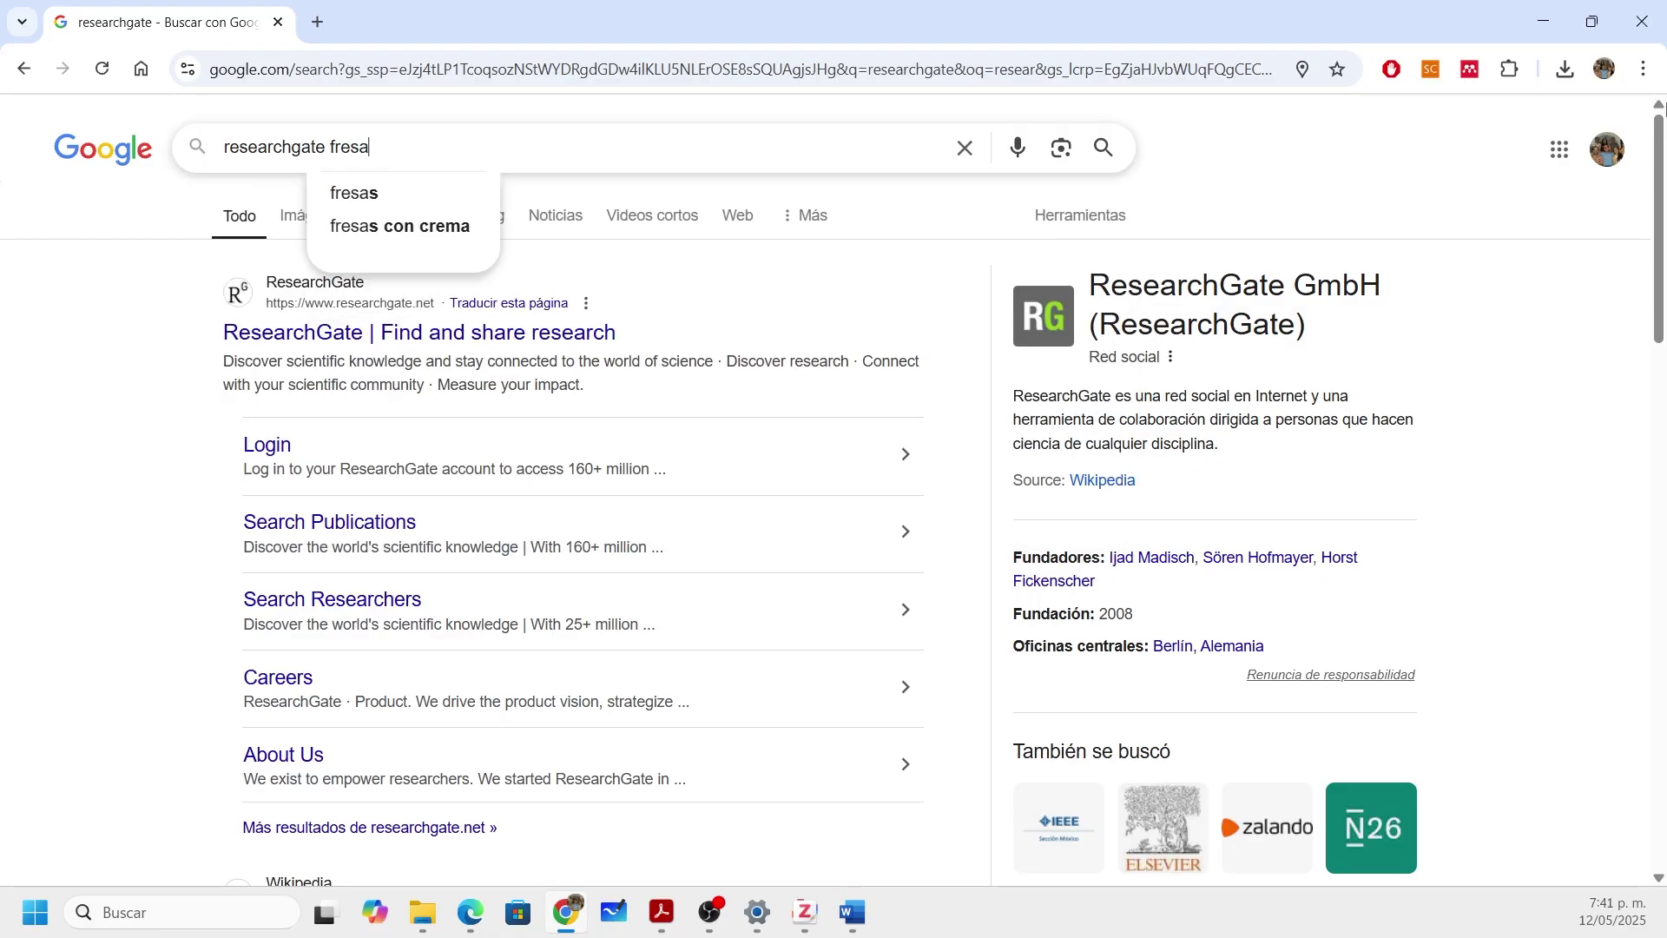
key("Return")
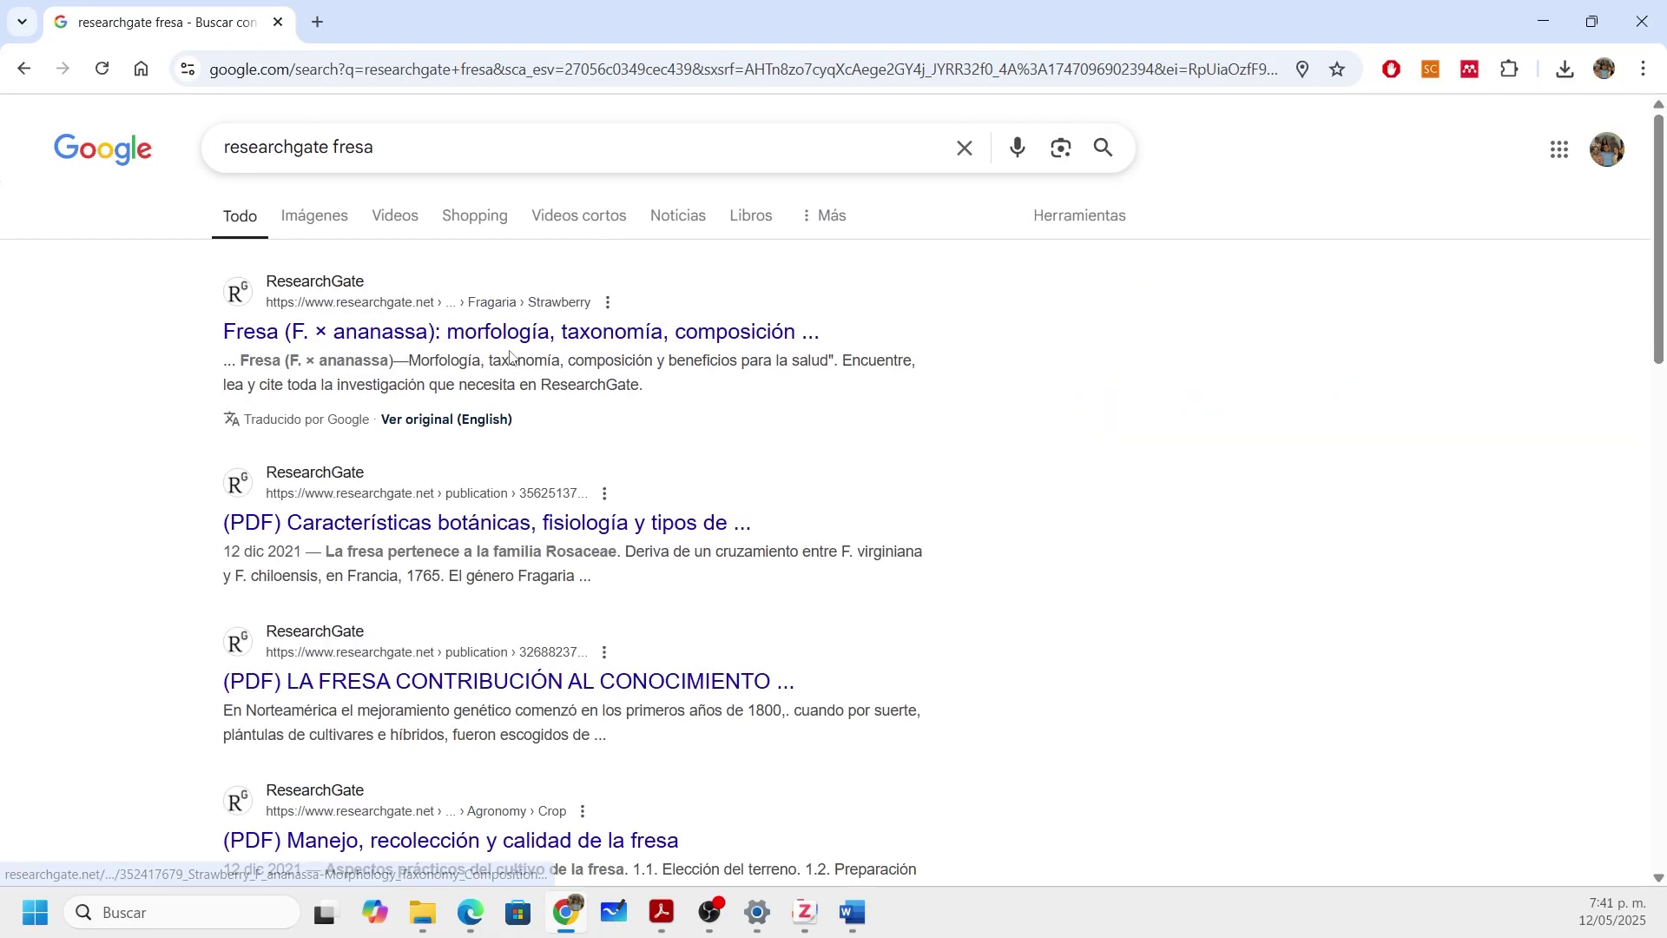
left_click(457, 531)
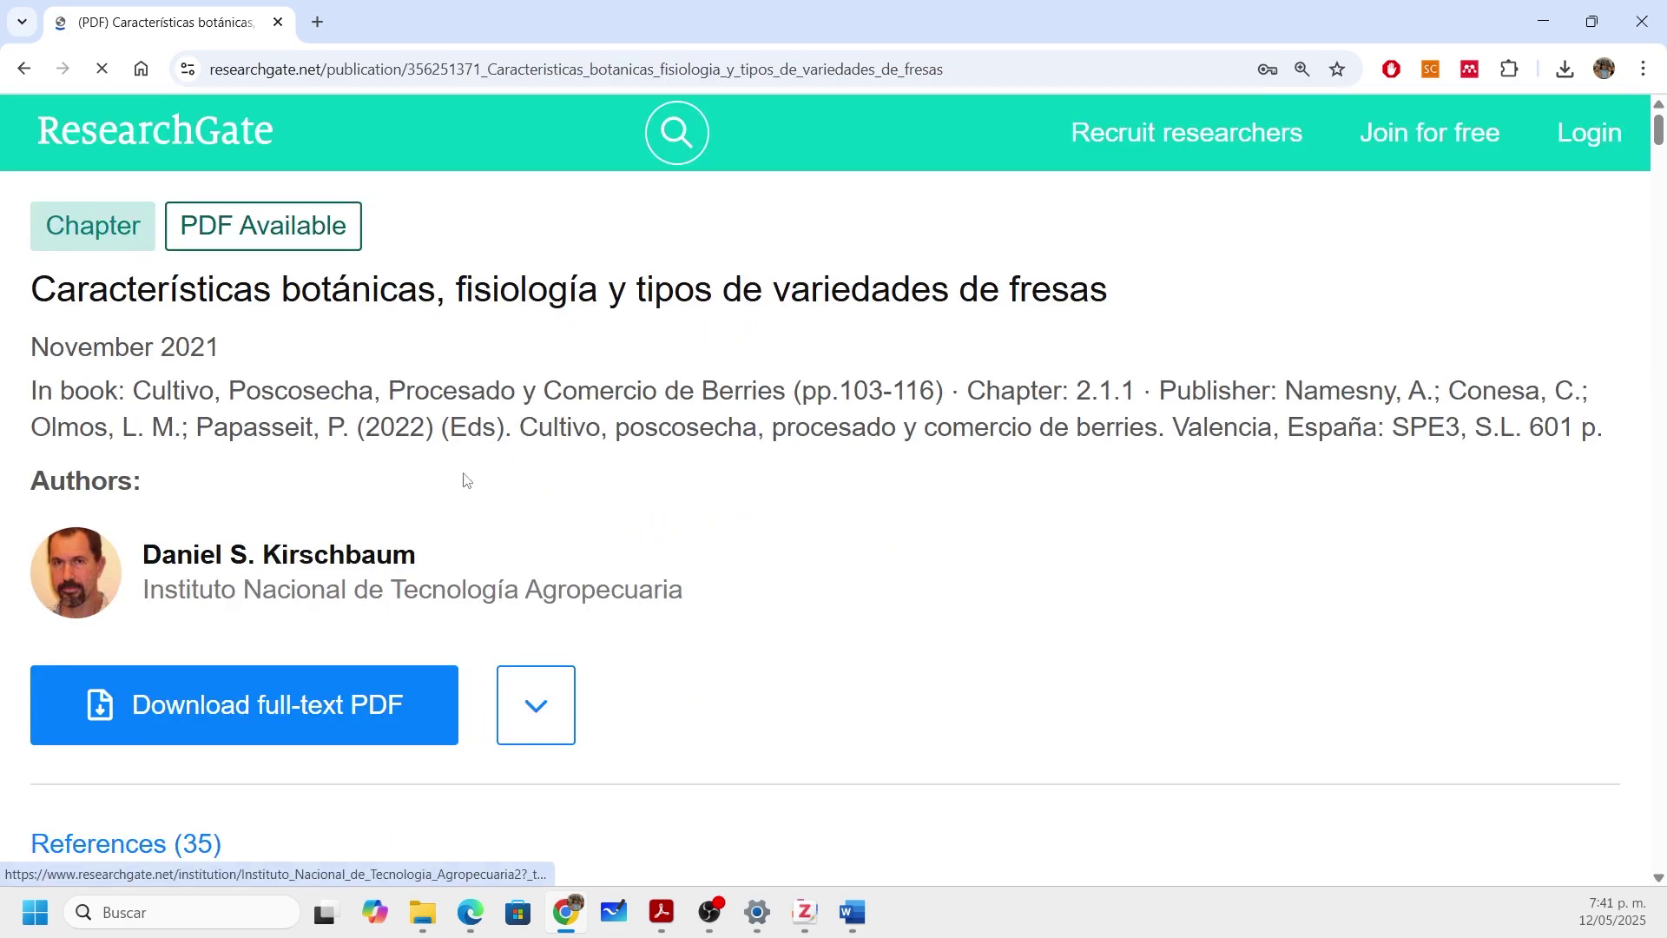
Step: Try to download the strawberry chapter's full-text PDF from ResearchGate, and return to the chapter page
left_click_drag(241, 301, 962, 289)
scroll(346, 488, "down", 2)
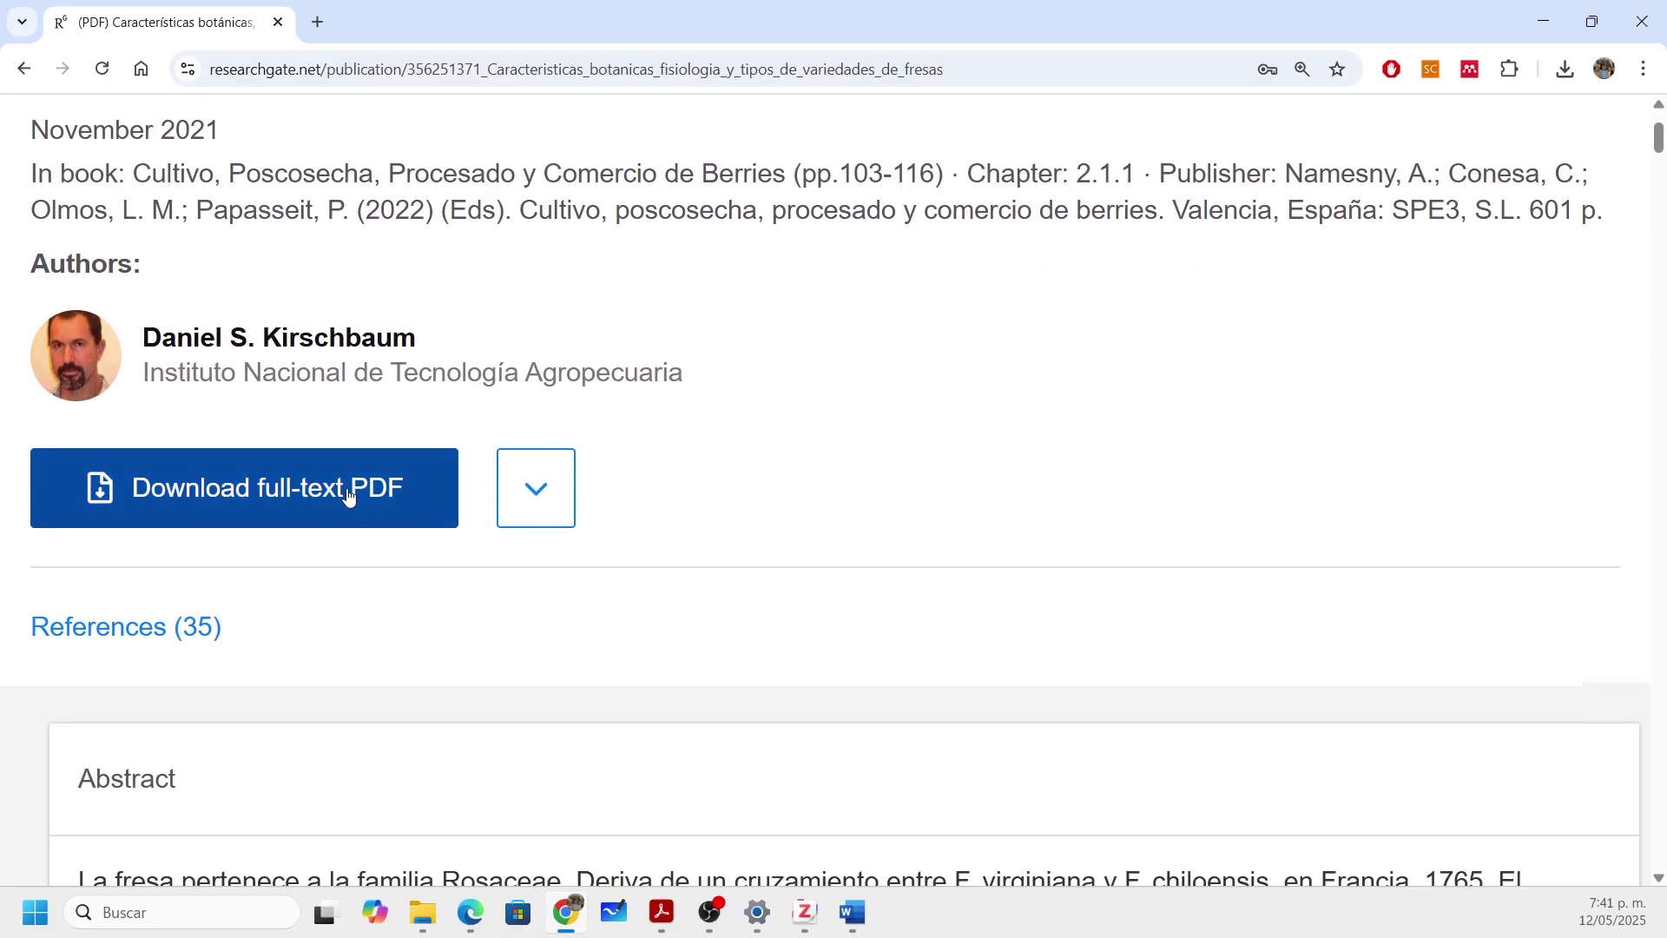
left_click(346, 488)
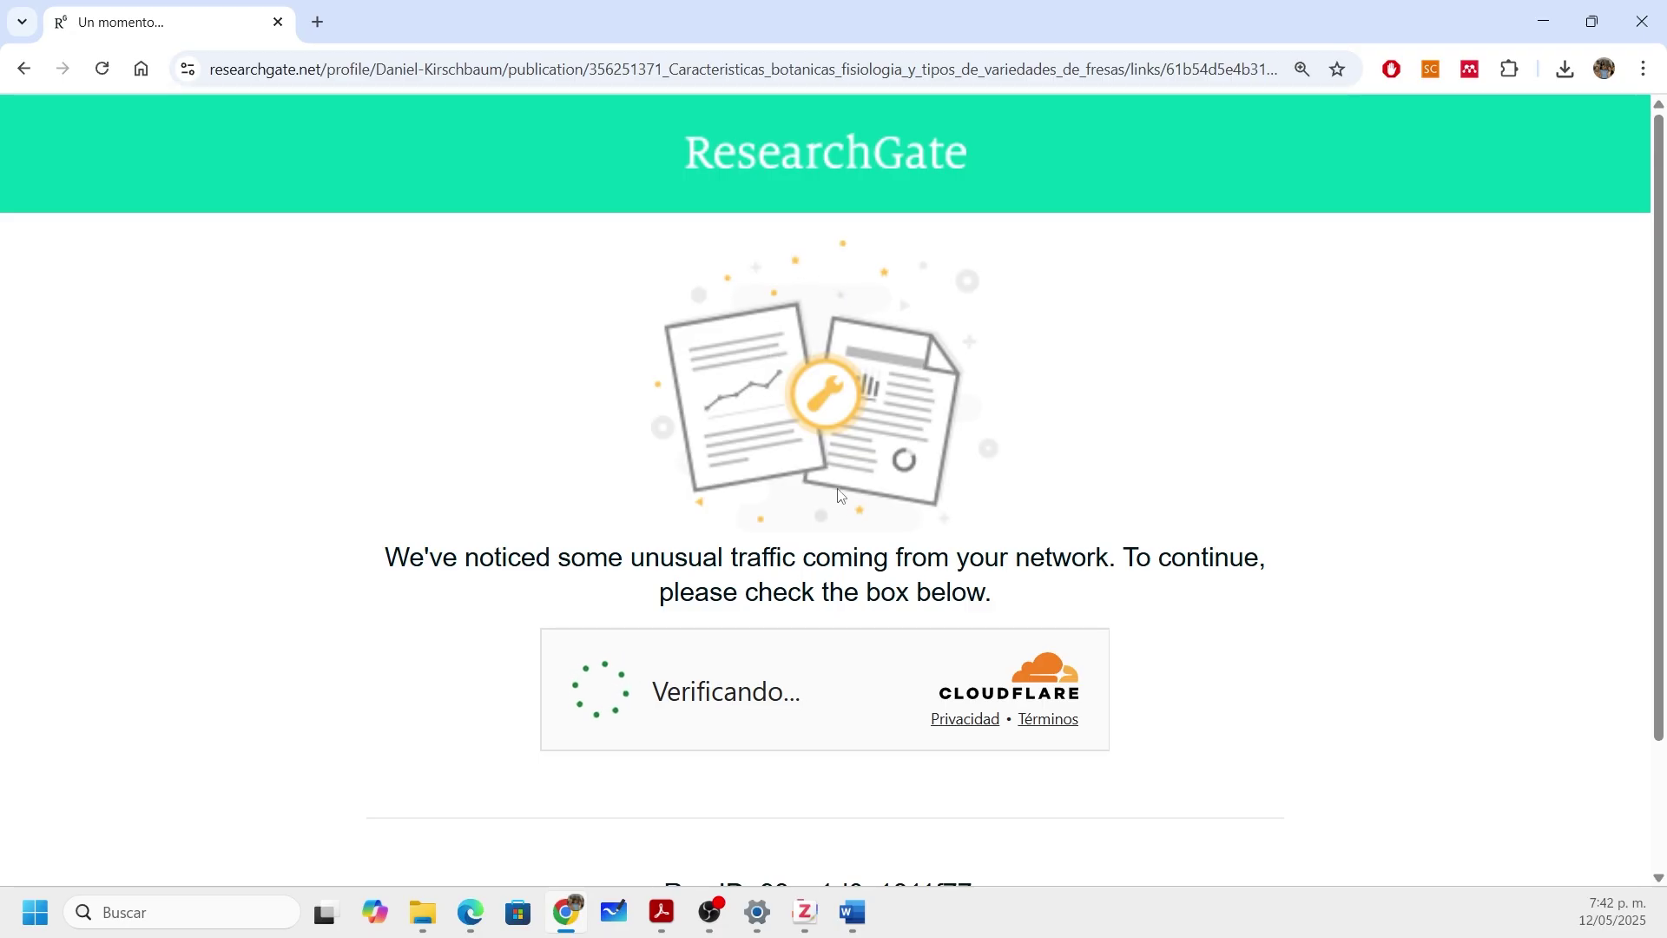
left_click(26, 76)
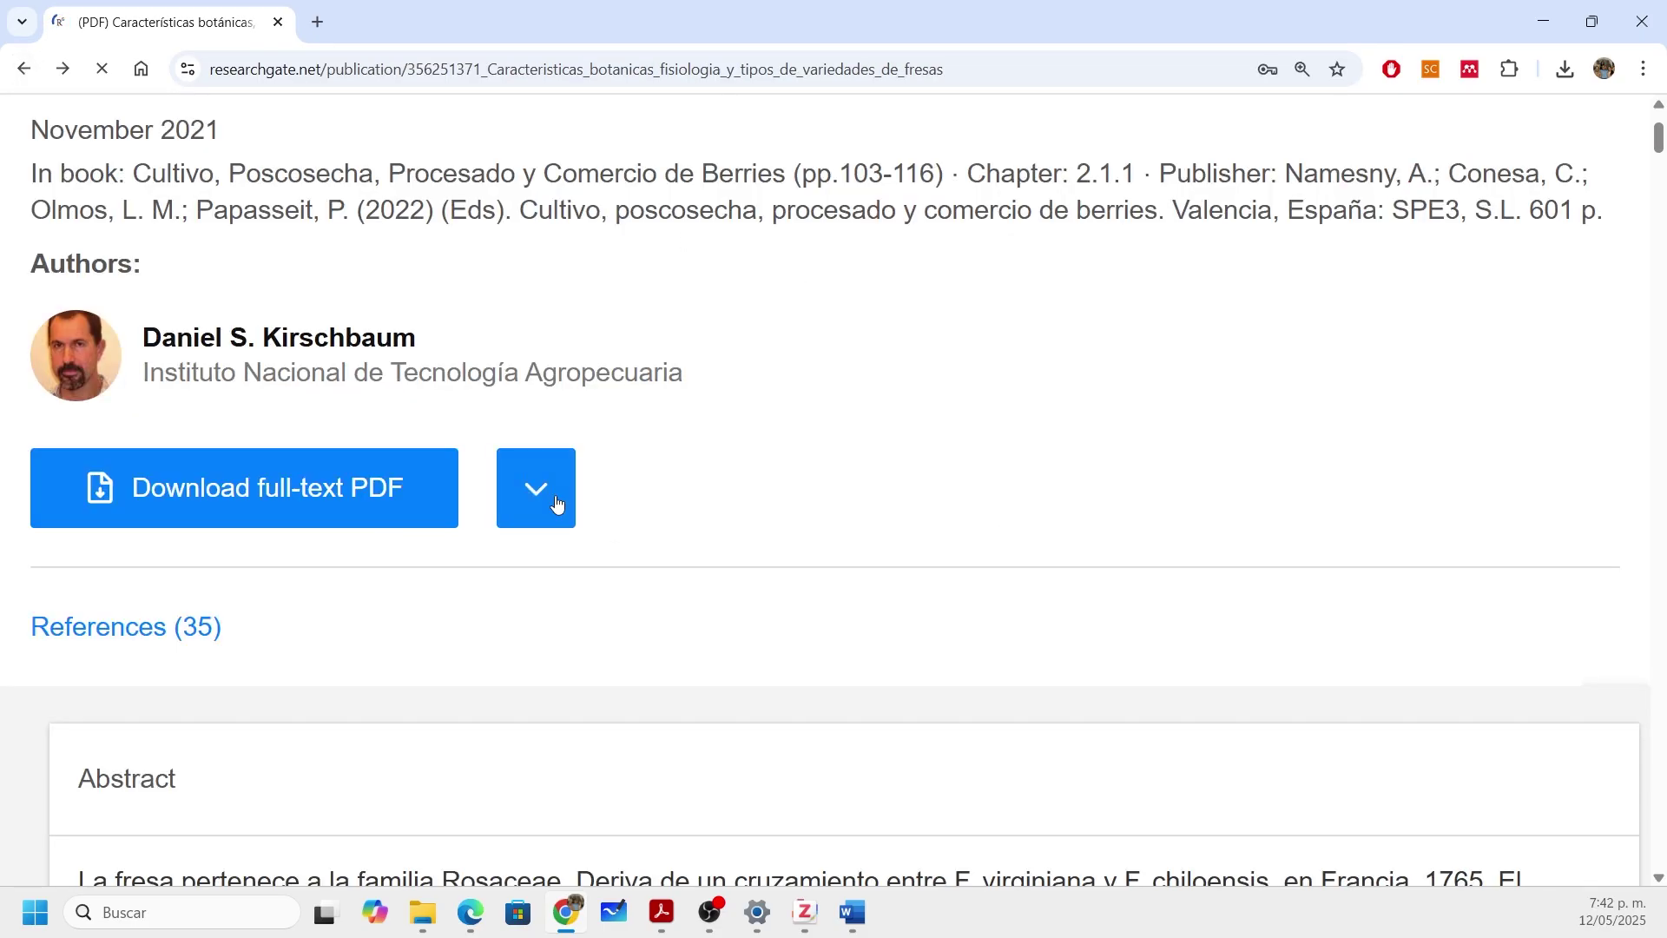
left_click(557, 504)
Step: Look through the chapter's abstract, Resumen and opening text on the ResearchGate page
scroll(904, 432, "down", 7)
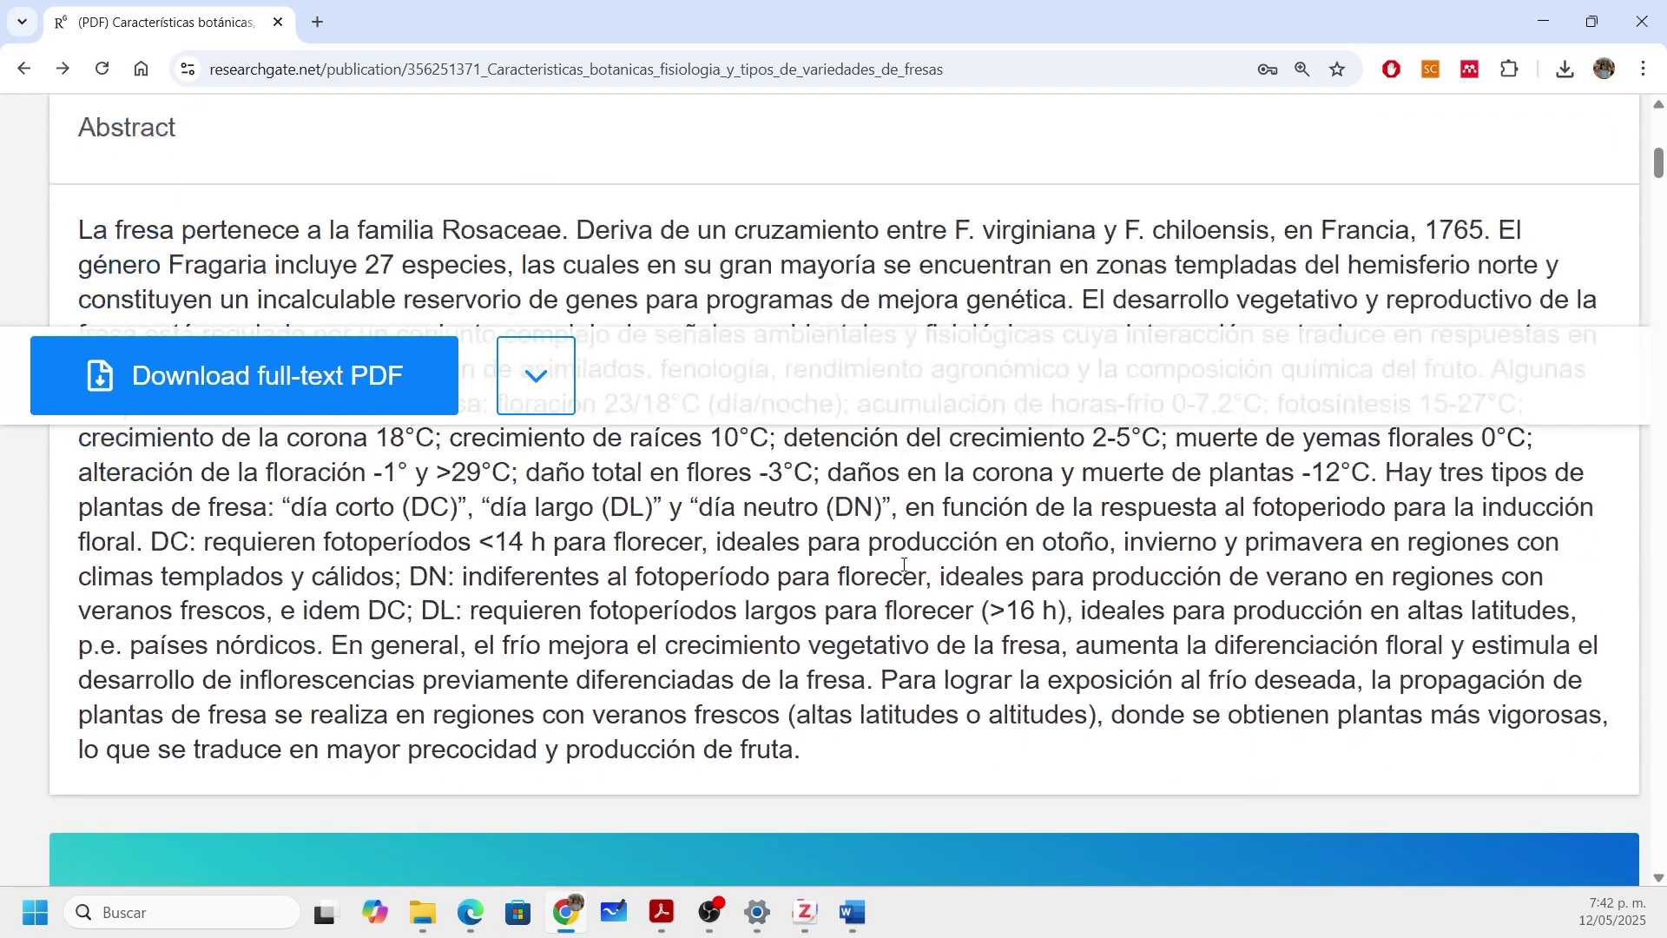
scroll(904, 565, "down", 10)
scroll(903, 573, "up", 9)
scroll(903, 590, "up", 8)
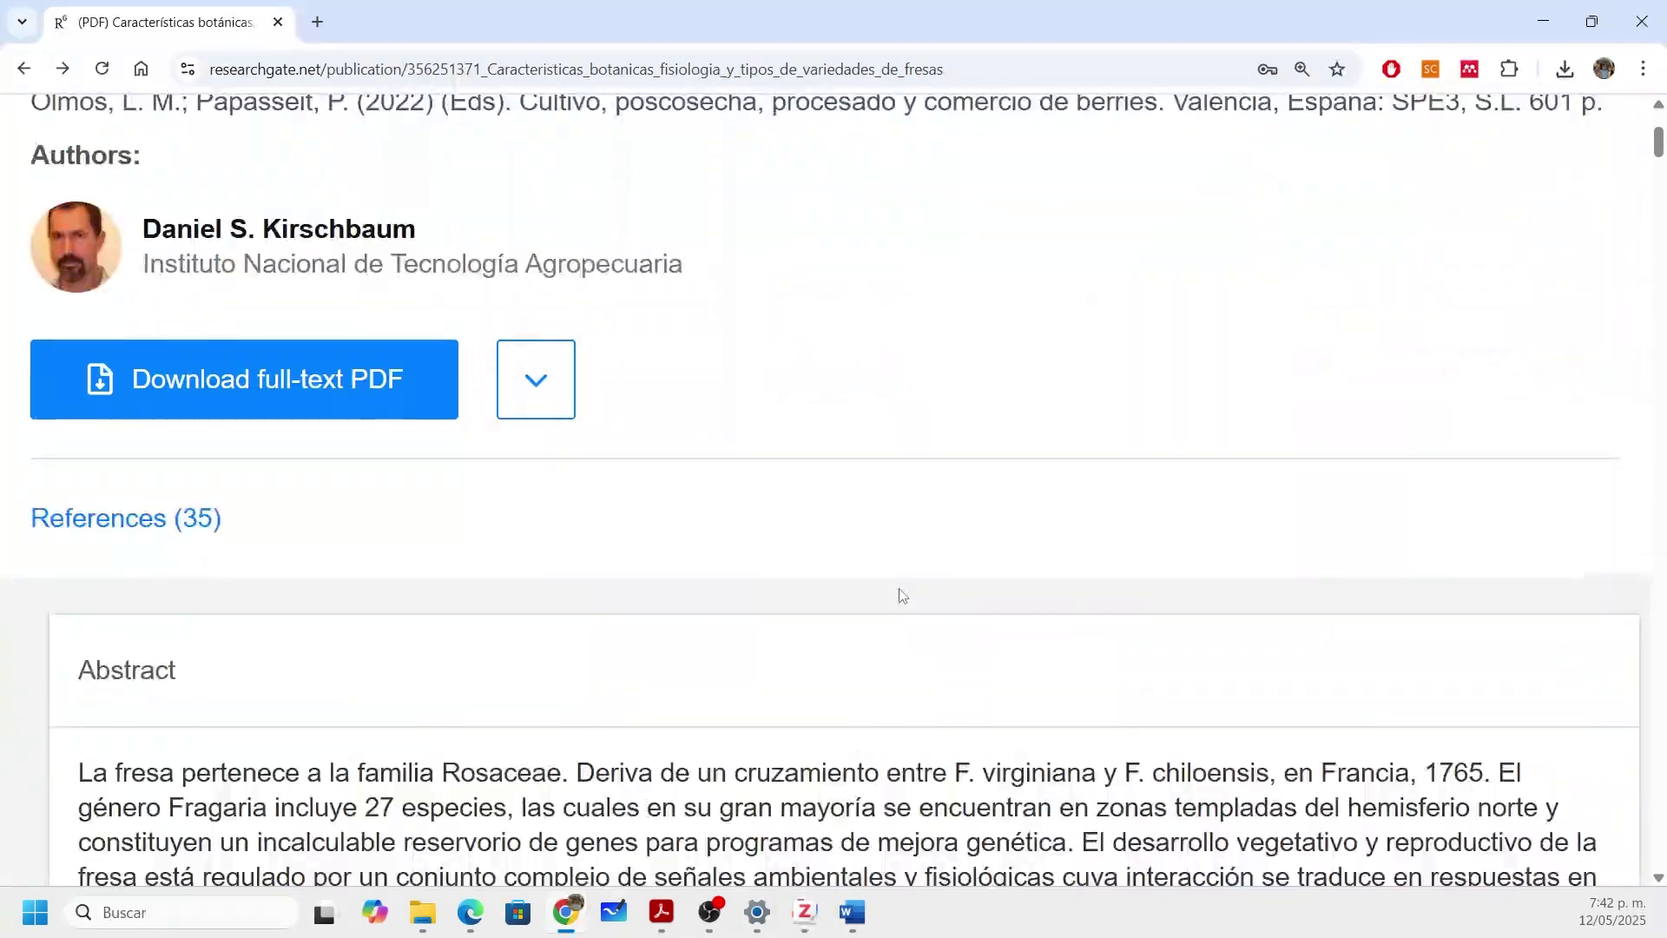
scroll(903, 596, "down", 15)
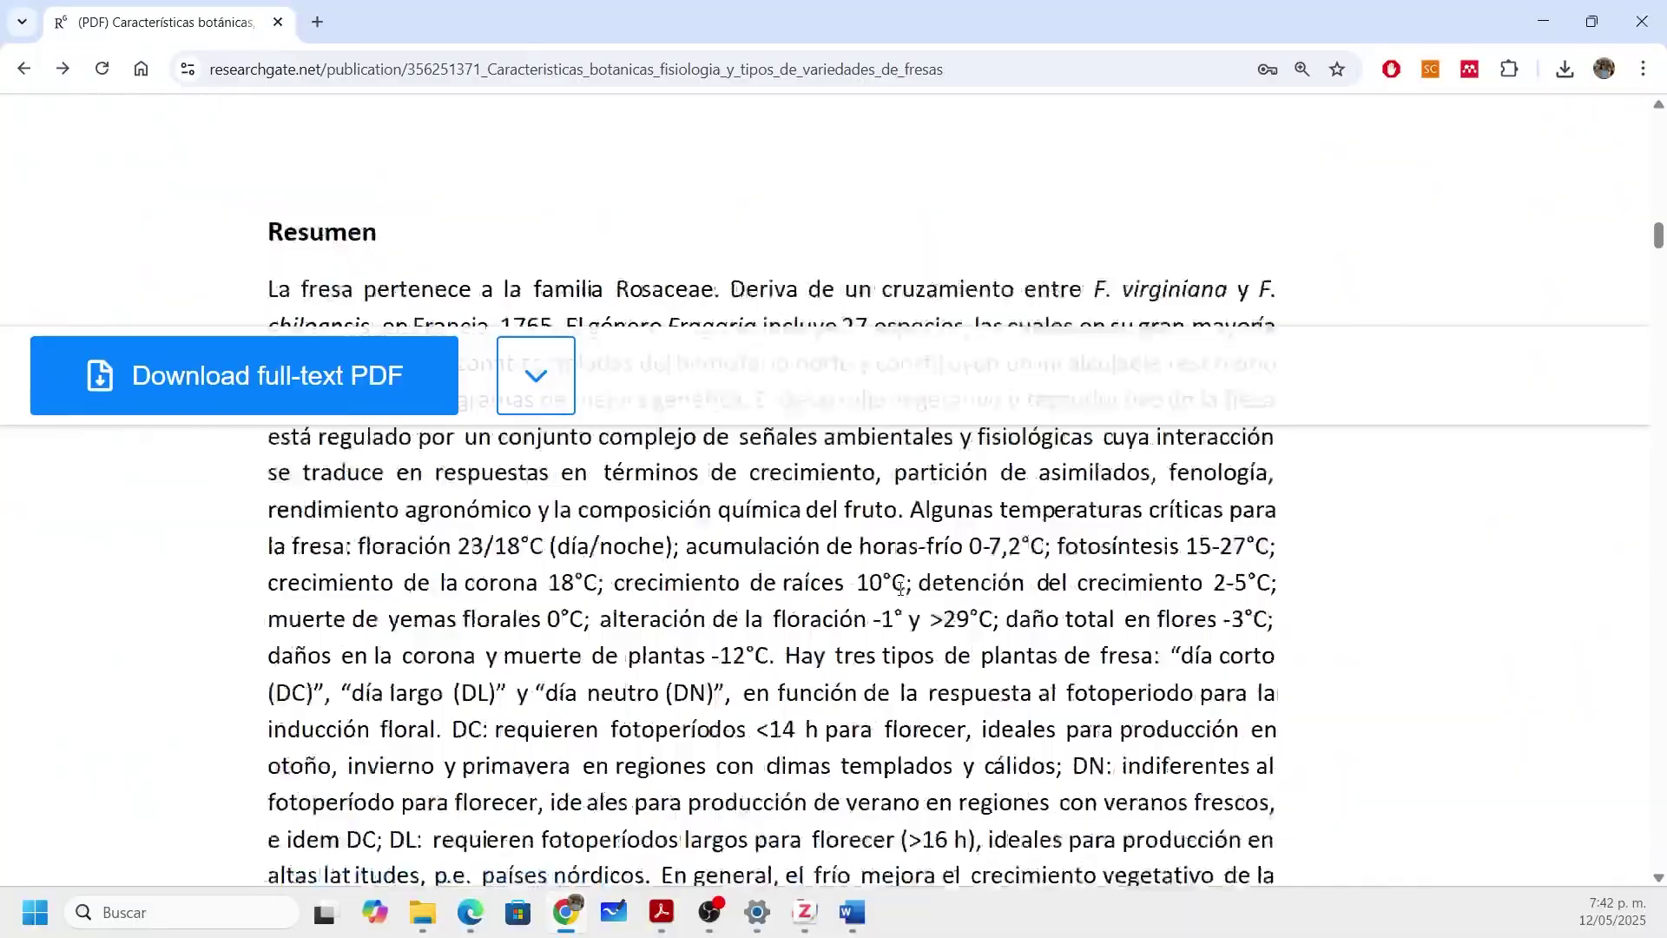
scroll(898, 590, "down", 20)
scroll(781, 543, "up", 5)
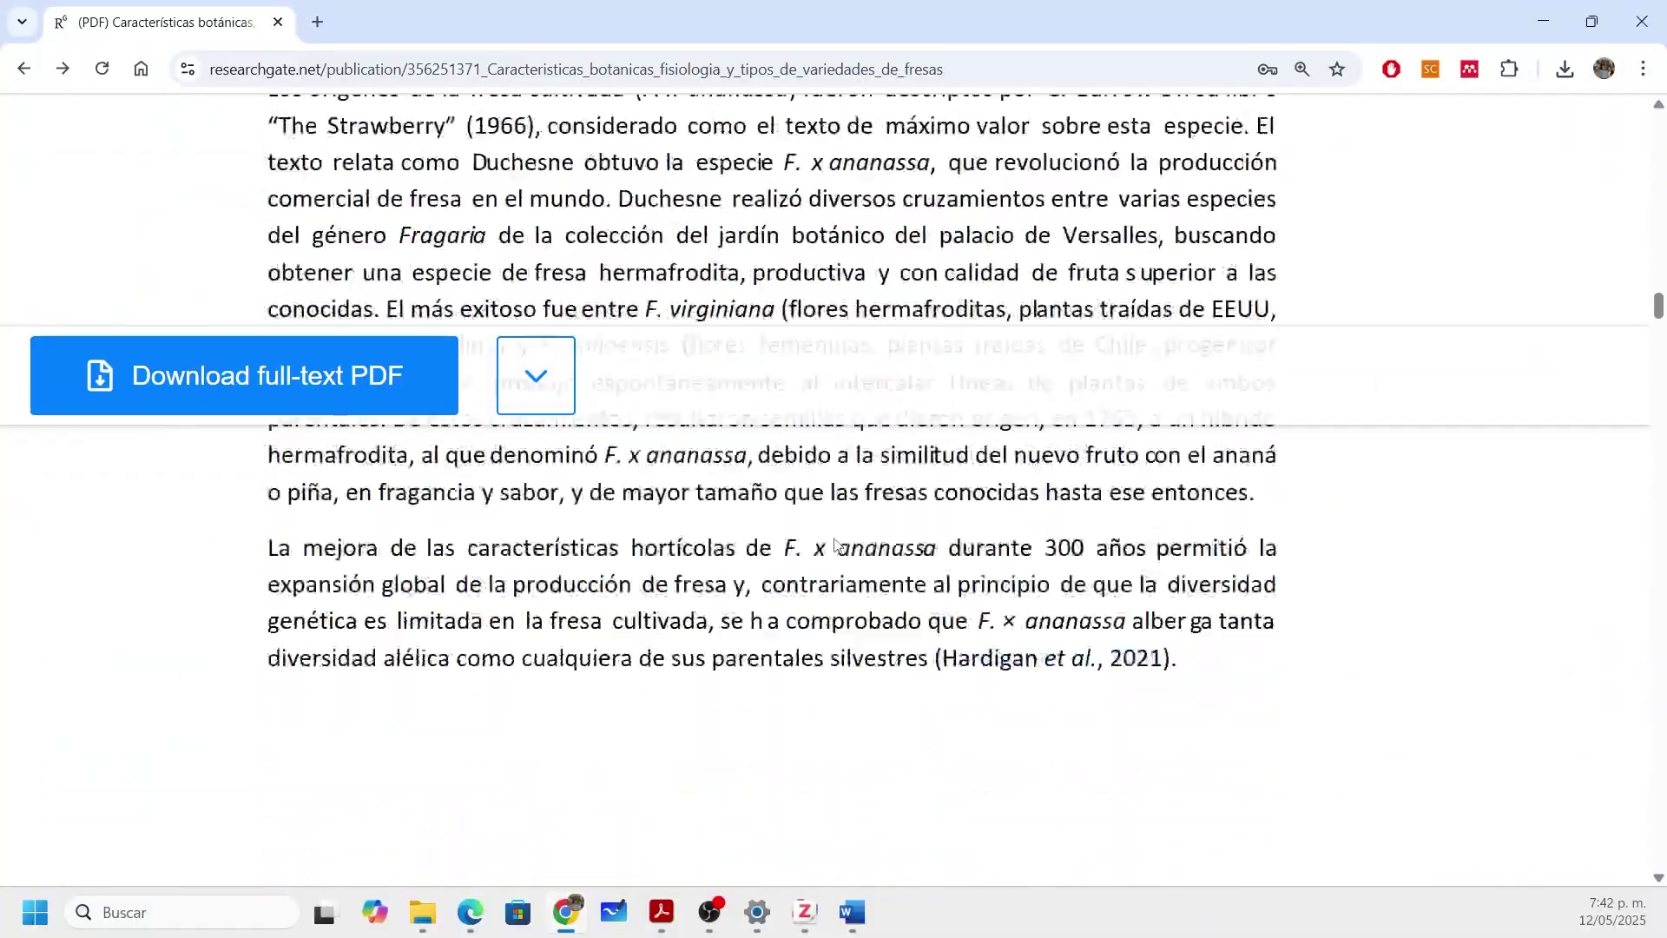
scroll(842, 545, "up", 20)
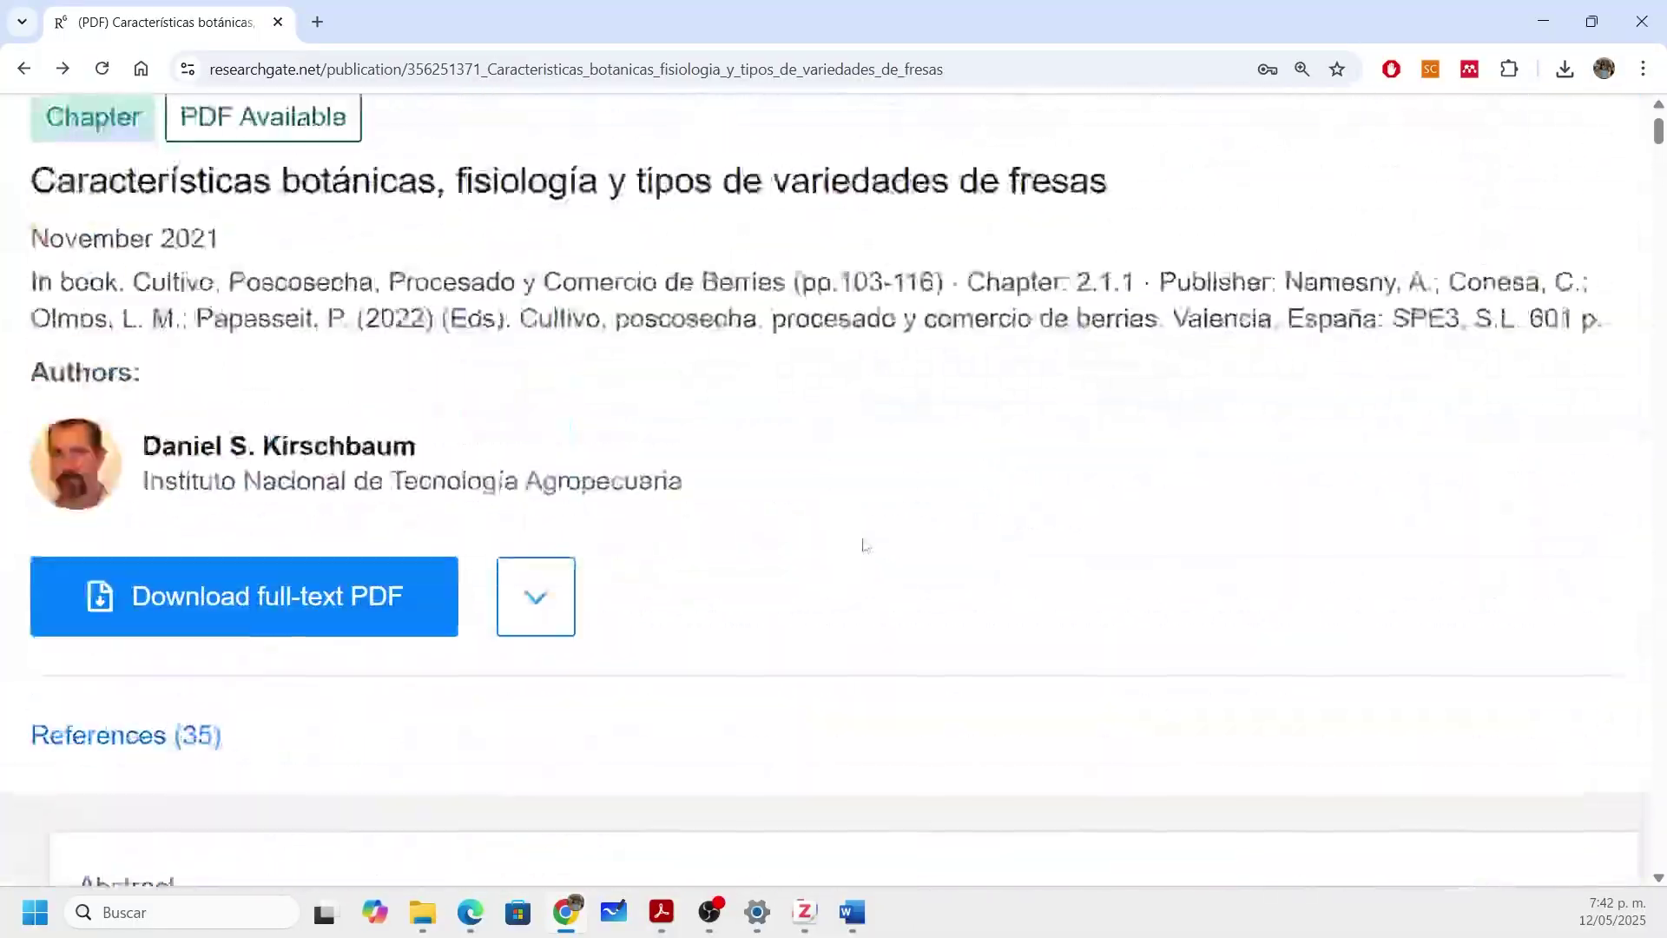
Step: Pin the Zotero Connector extension in Chrome, launch it and dismiss its welcome message
left_click(1509, 68)
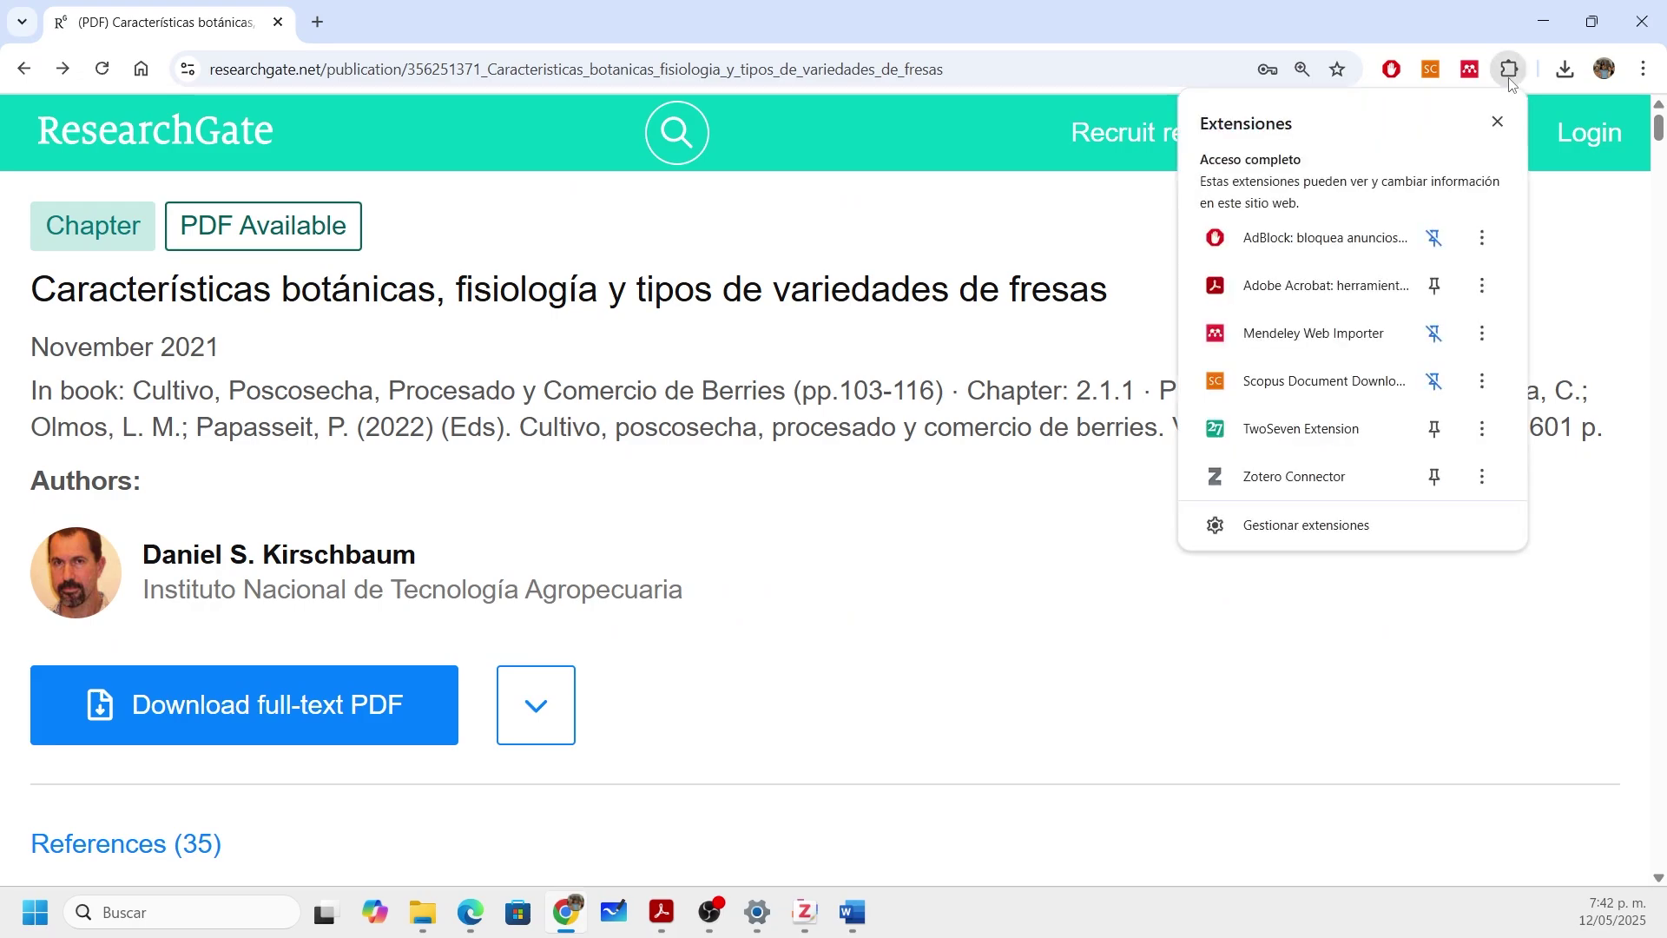
left_click(1436, 480)
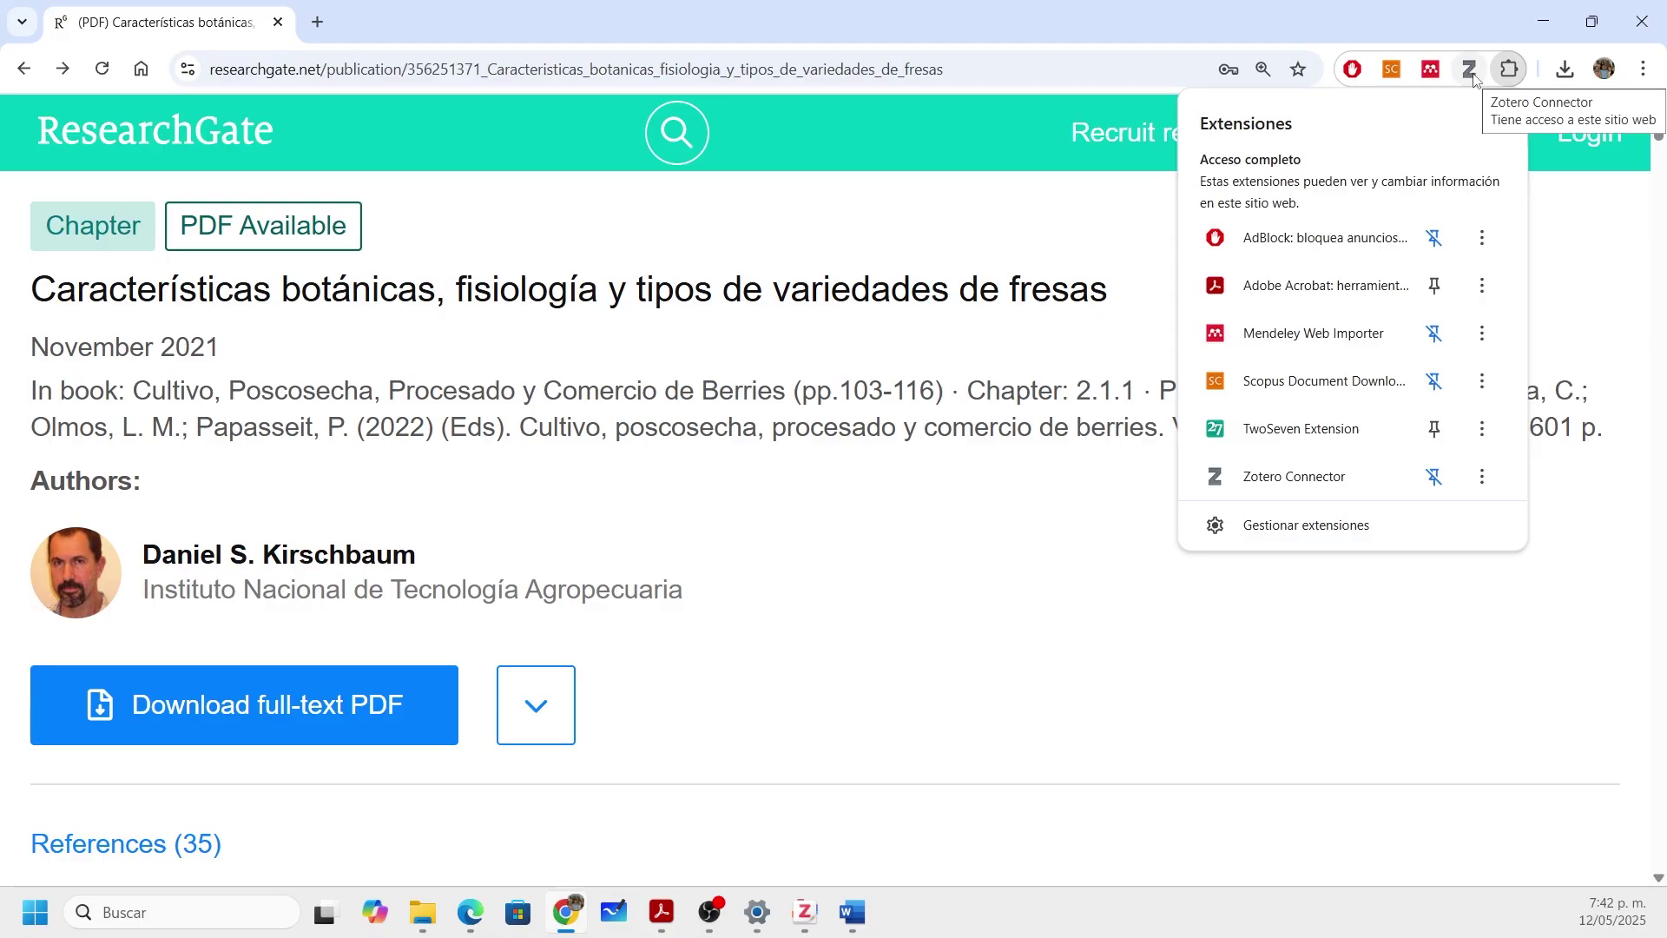
left_click(1469, 70)
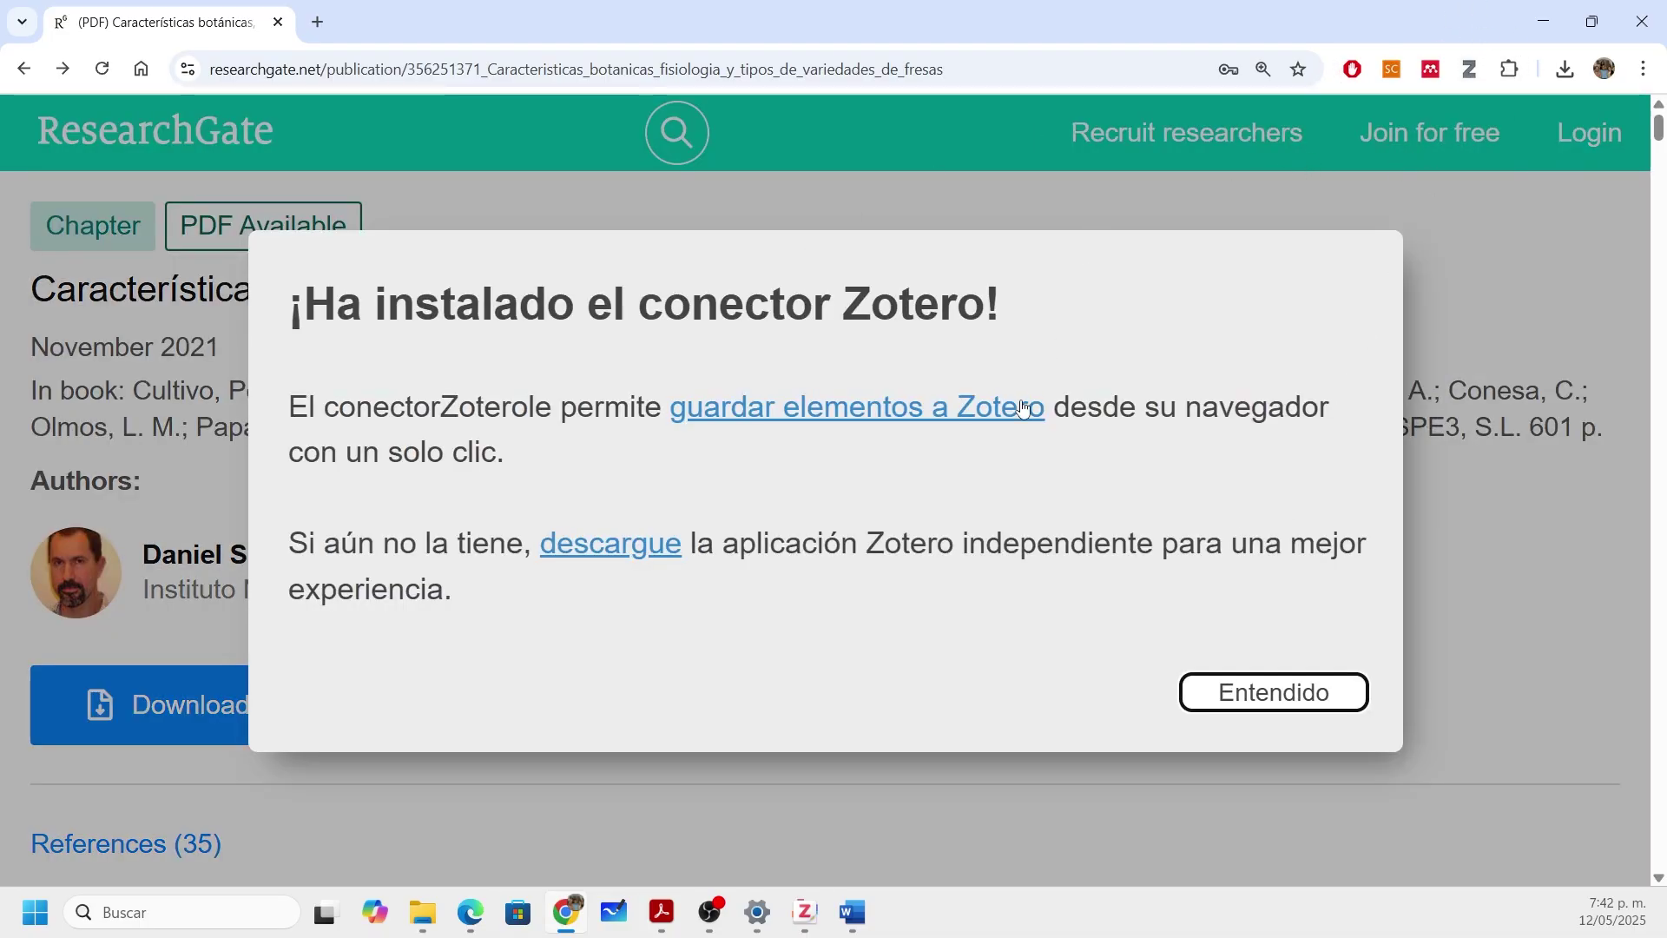
left_click(1233, 693)
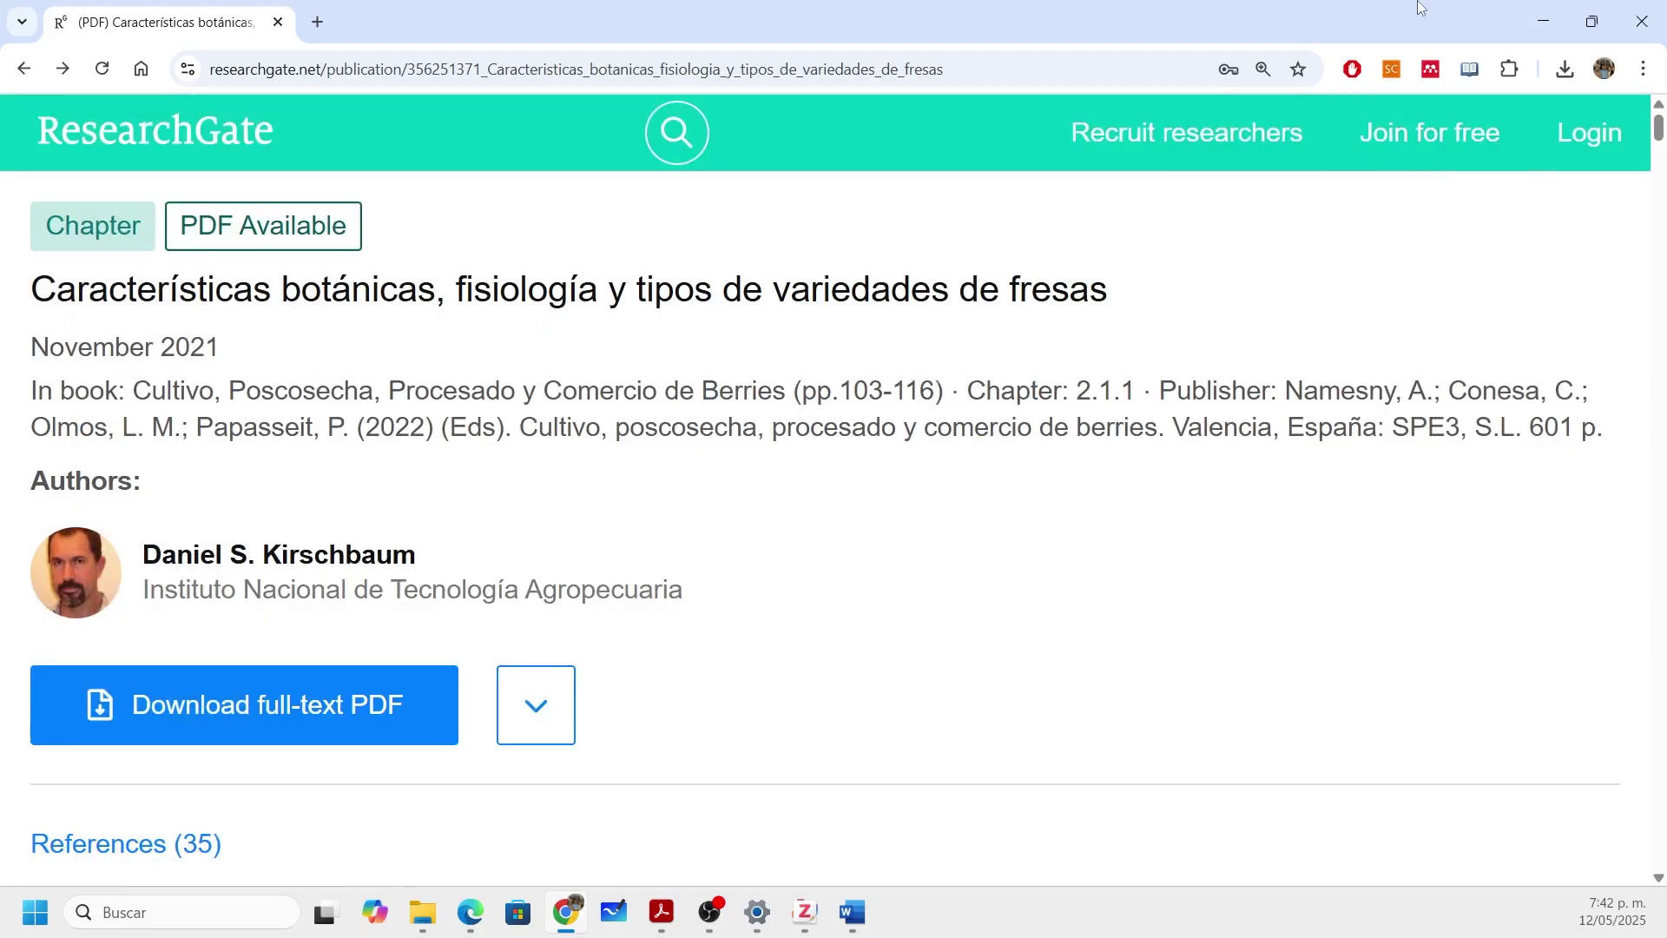
Step: Save the ResearchGate chapter with Zotero Connector, choosing "Mi biblioteca" as the destination collection
left_click(1510, 70)
left_click(1327, 484)
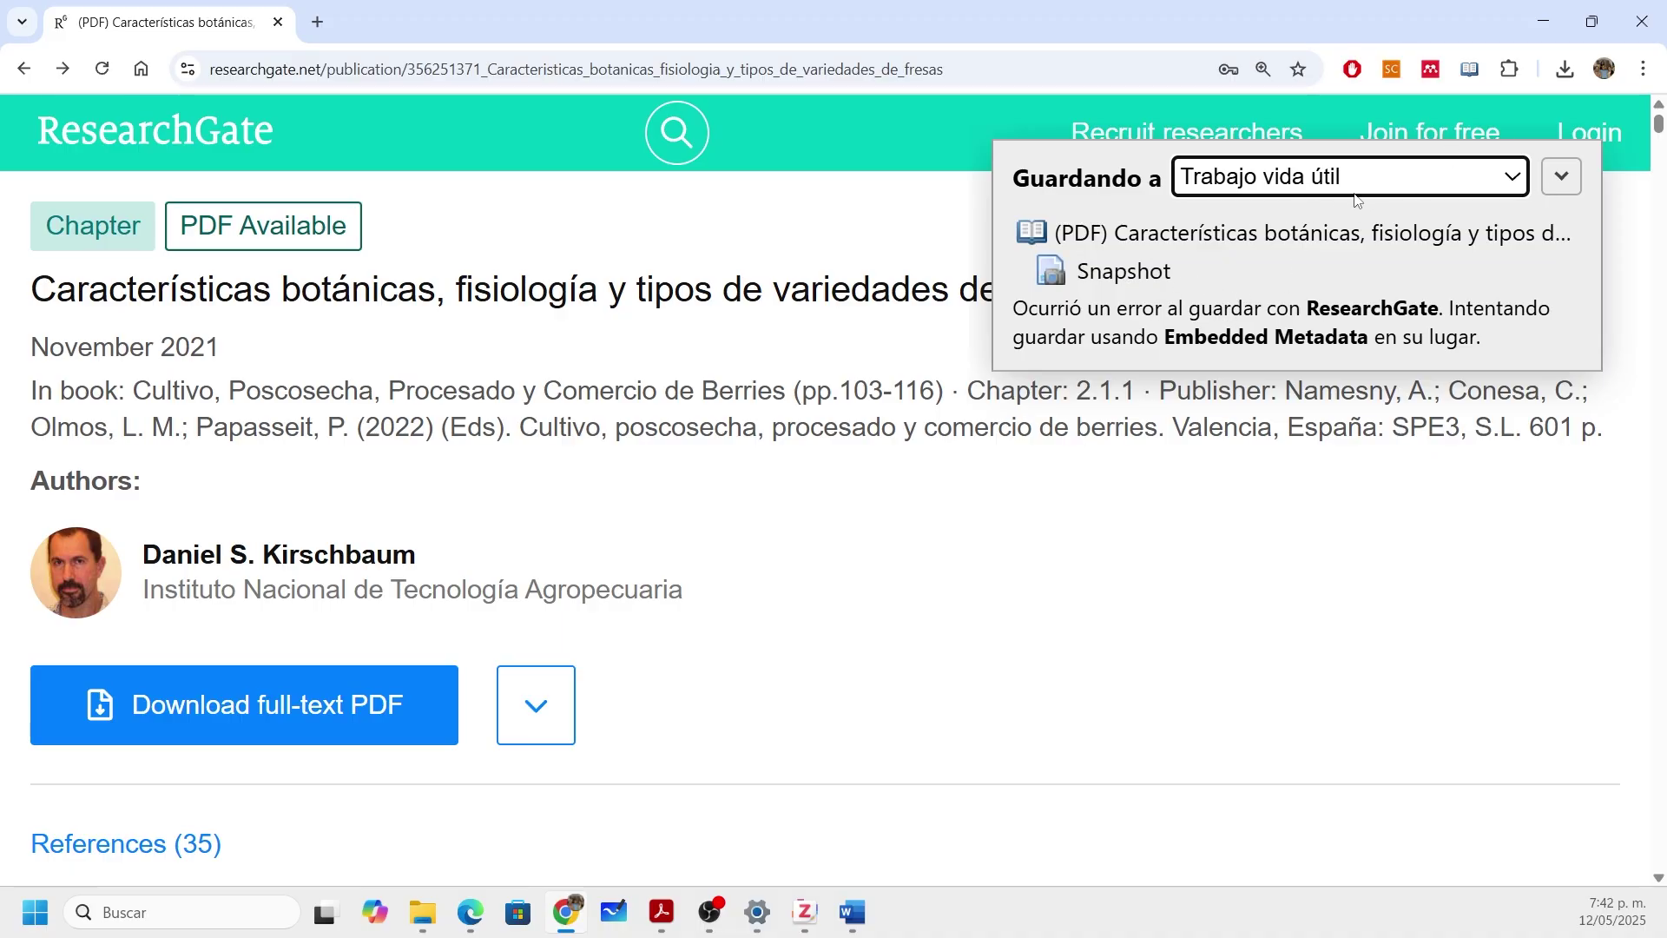
left_click(1429, 182)
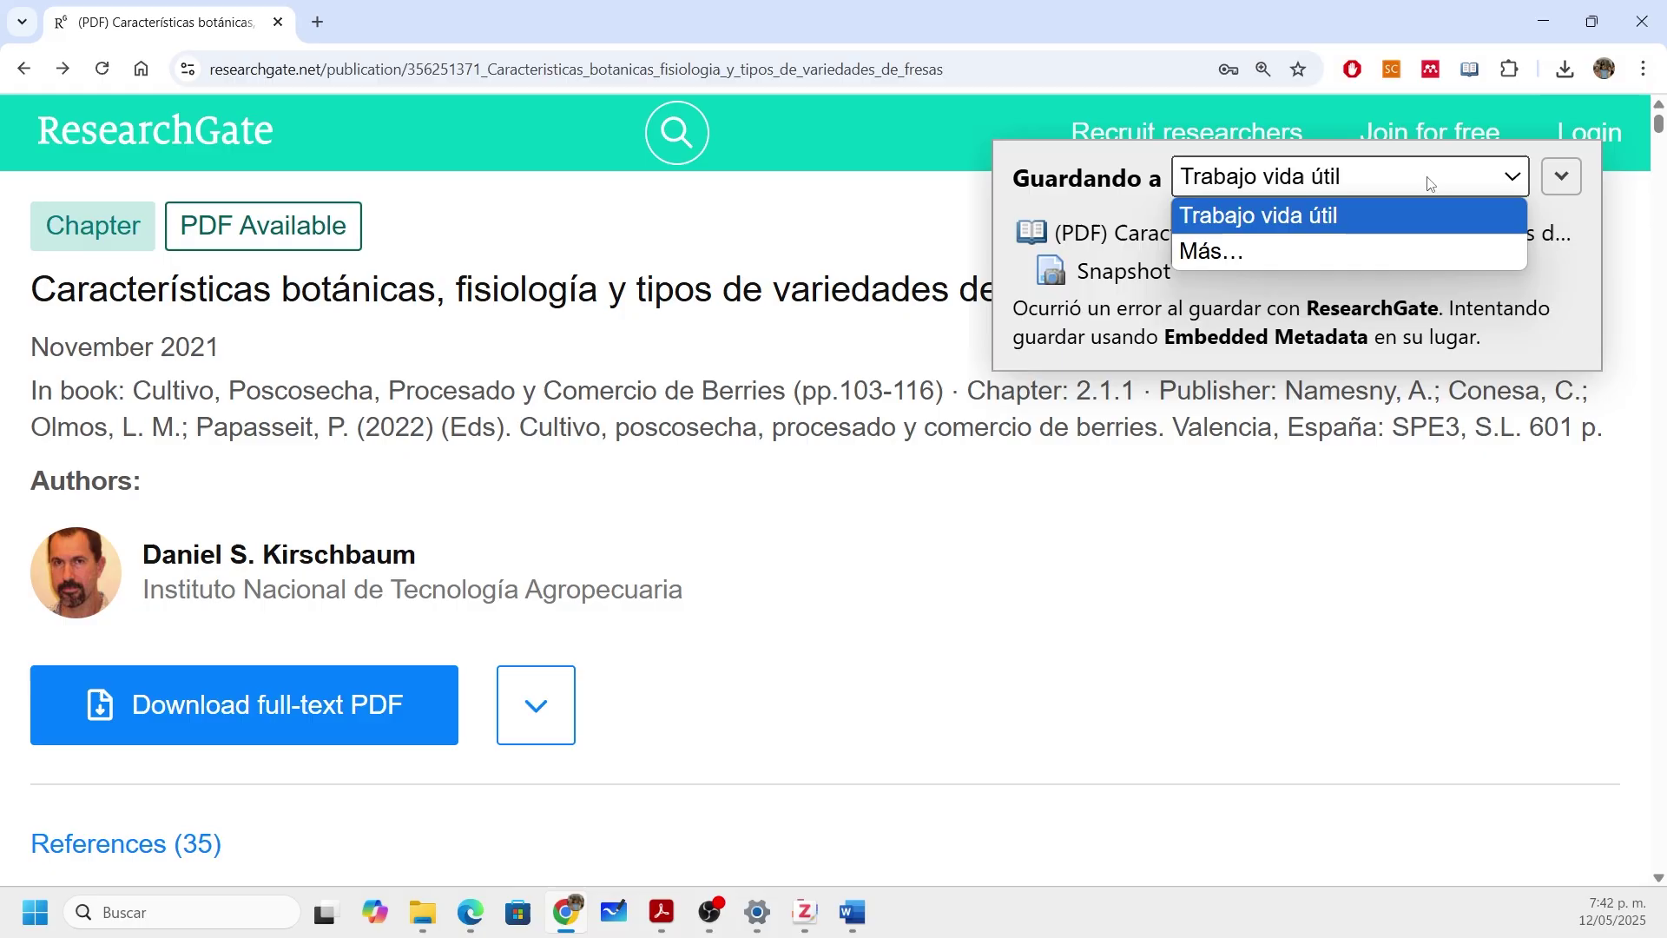
left_click(1252, 251)
left_click(1208, 280)
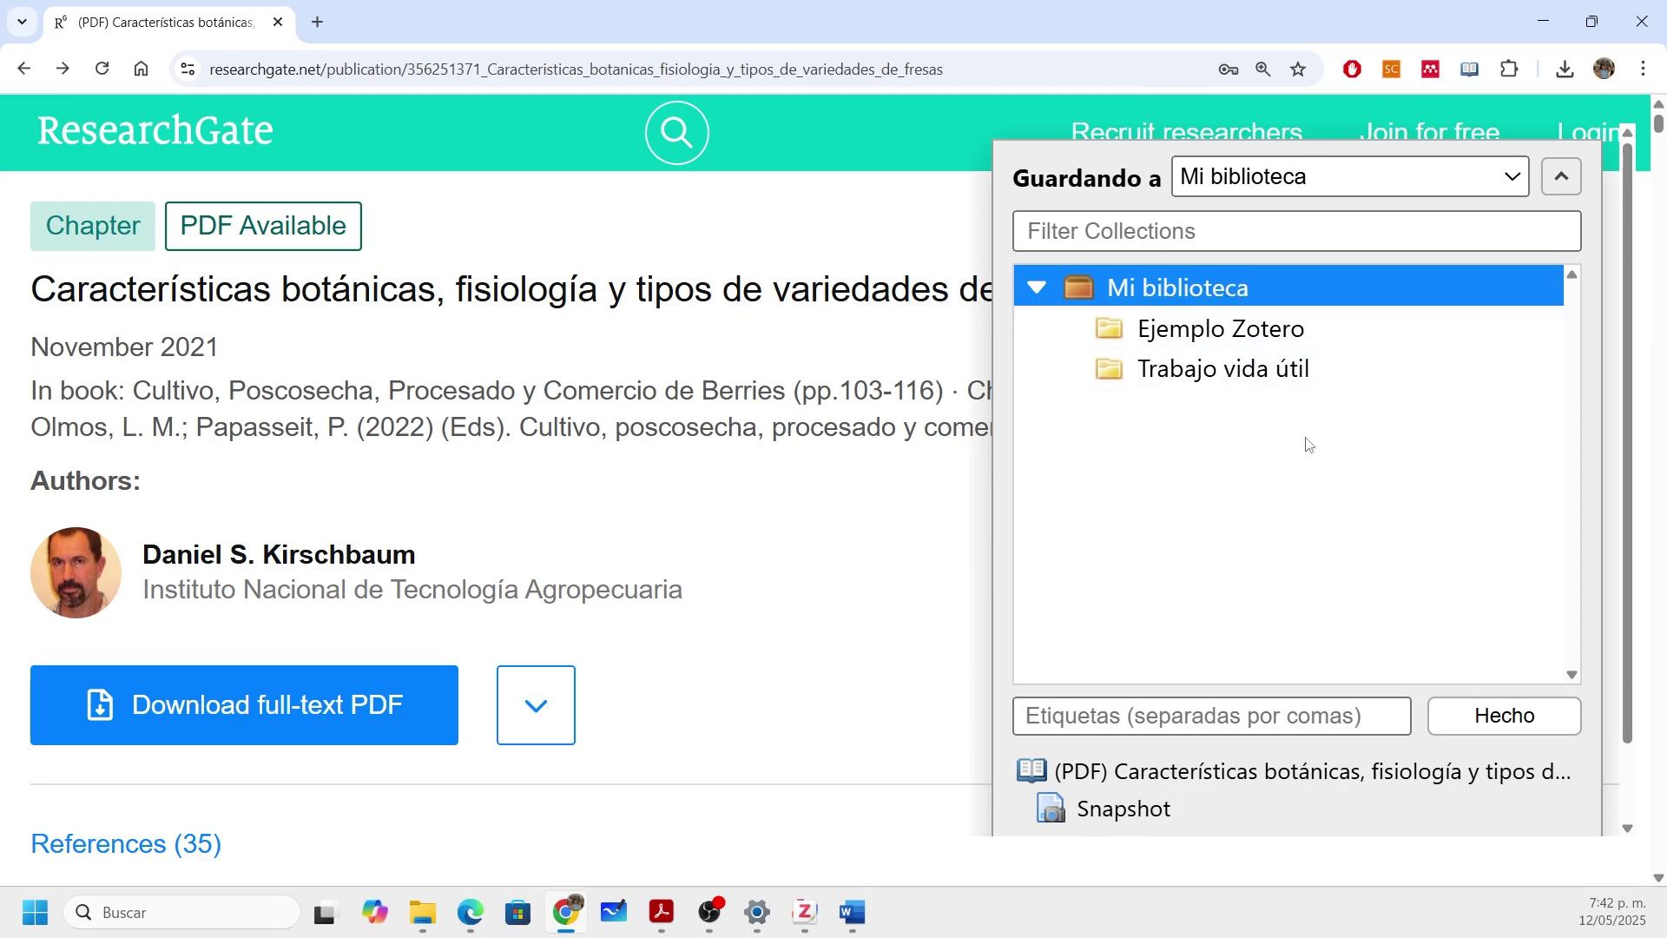
left_click(1533, 730)
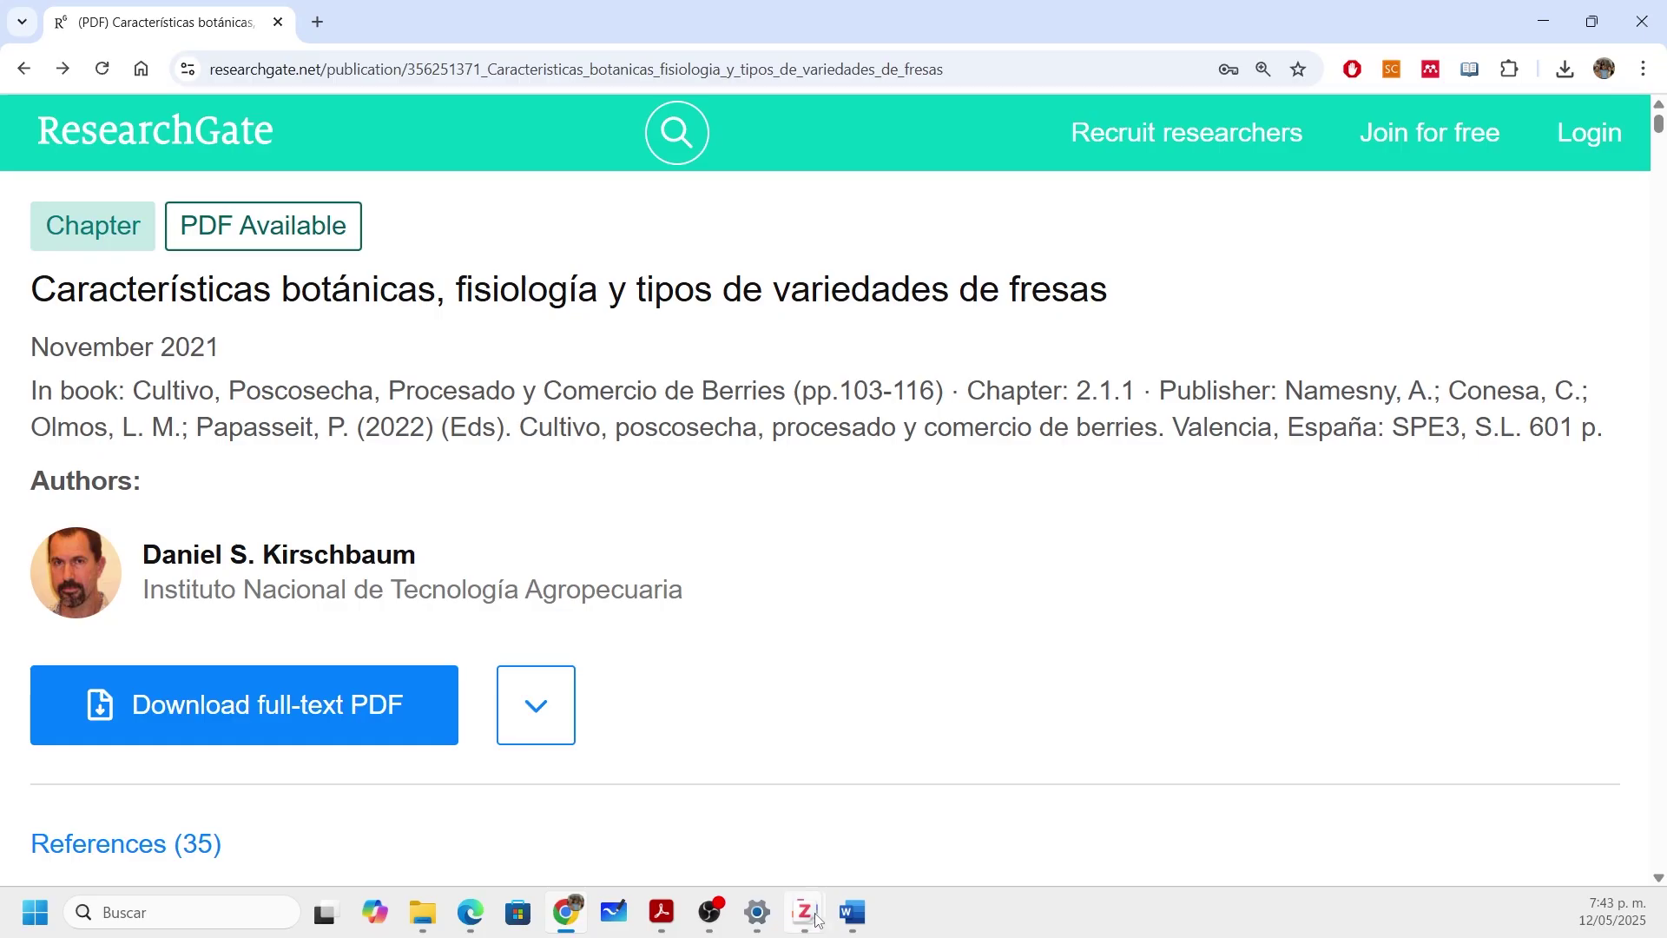
Step: Switch to Zotero and examine the saved "Características botánicas, fisiología y tipos de variedades de fresas" entry and its Snapshot attachment
mouse_move(811, 920)
left_click(708, 782)
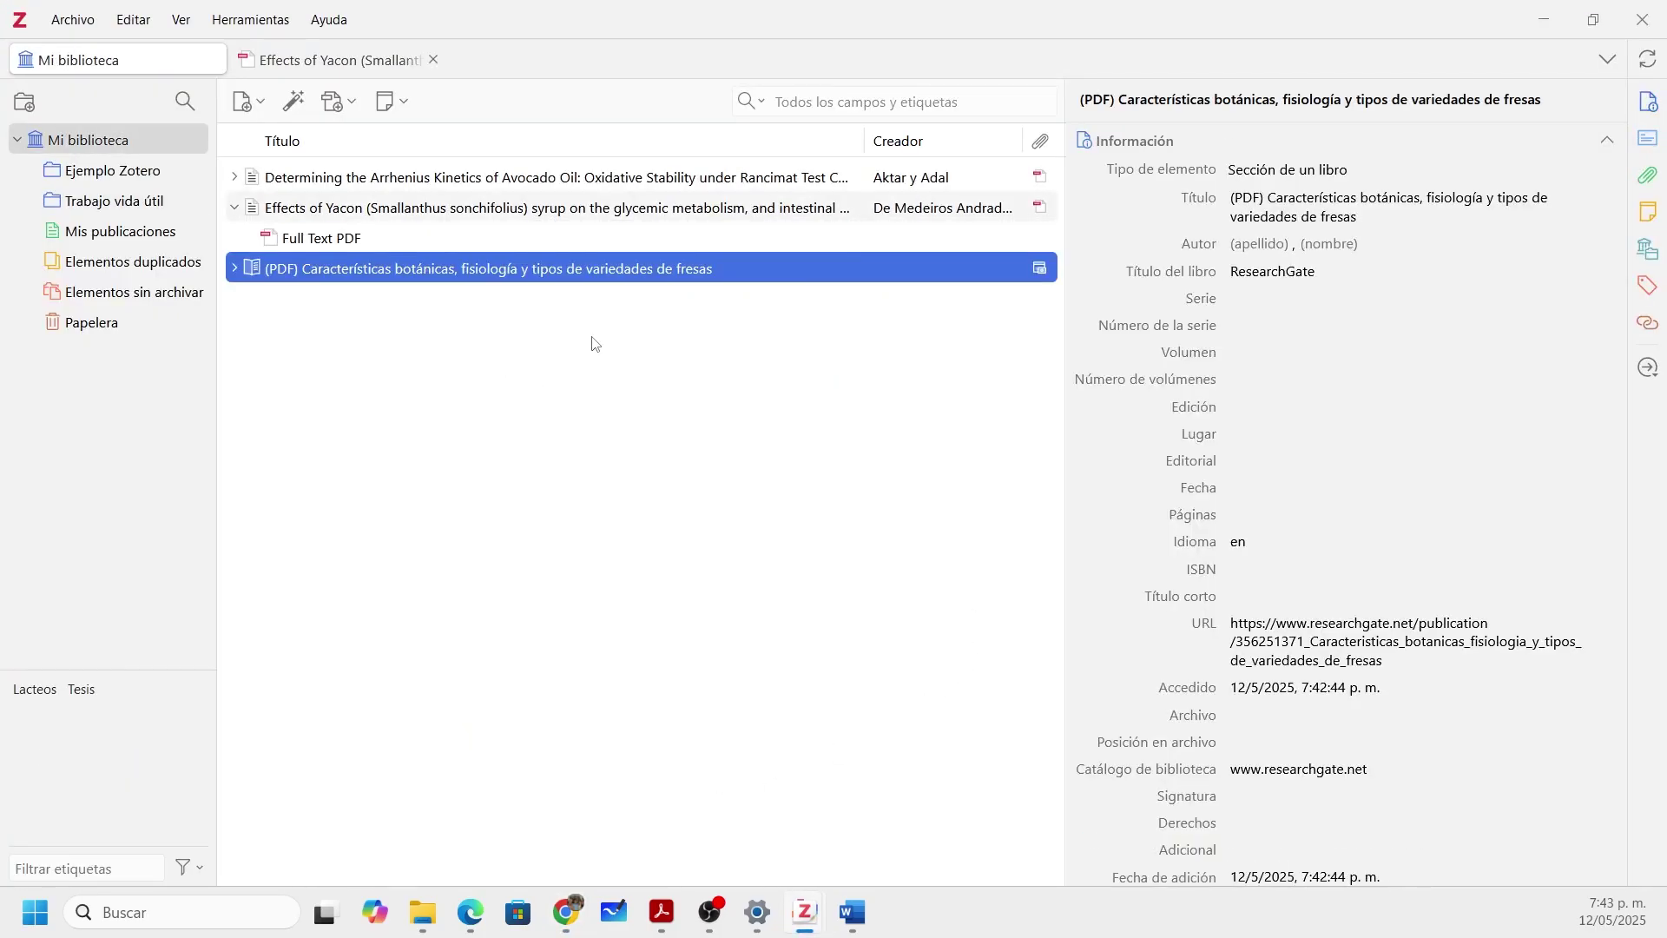
left_click(234, 268)
left_click(325, 298)
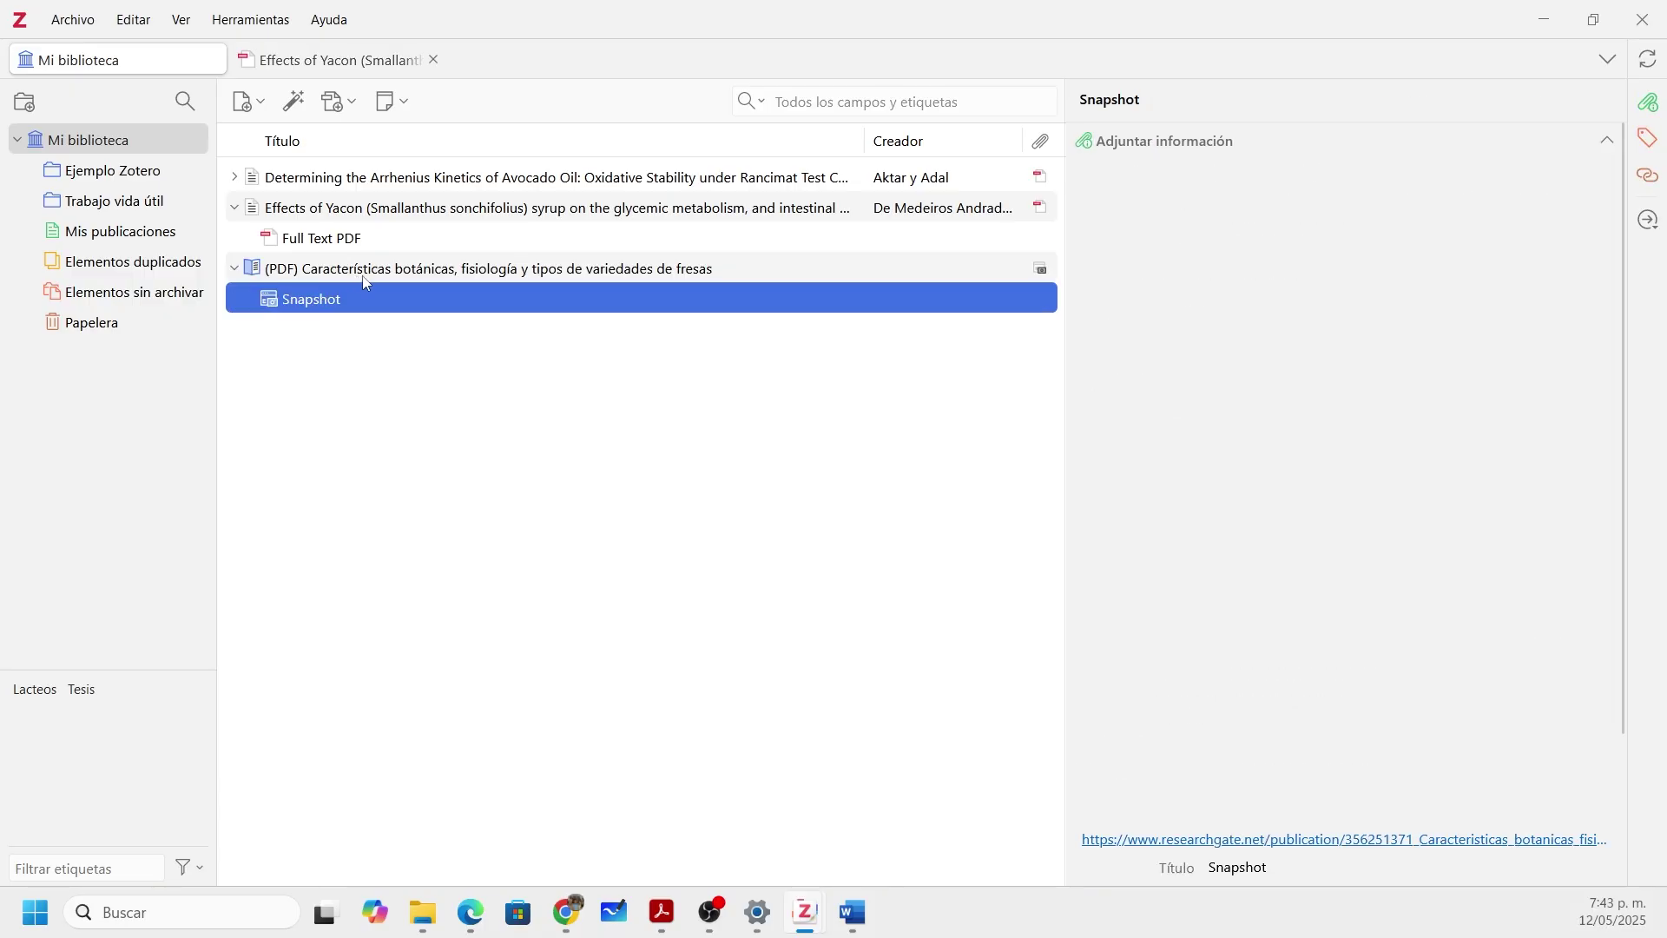
left_click(367, 274)
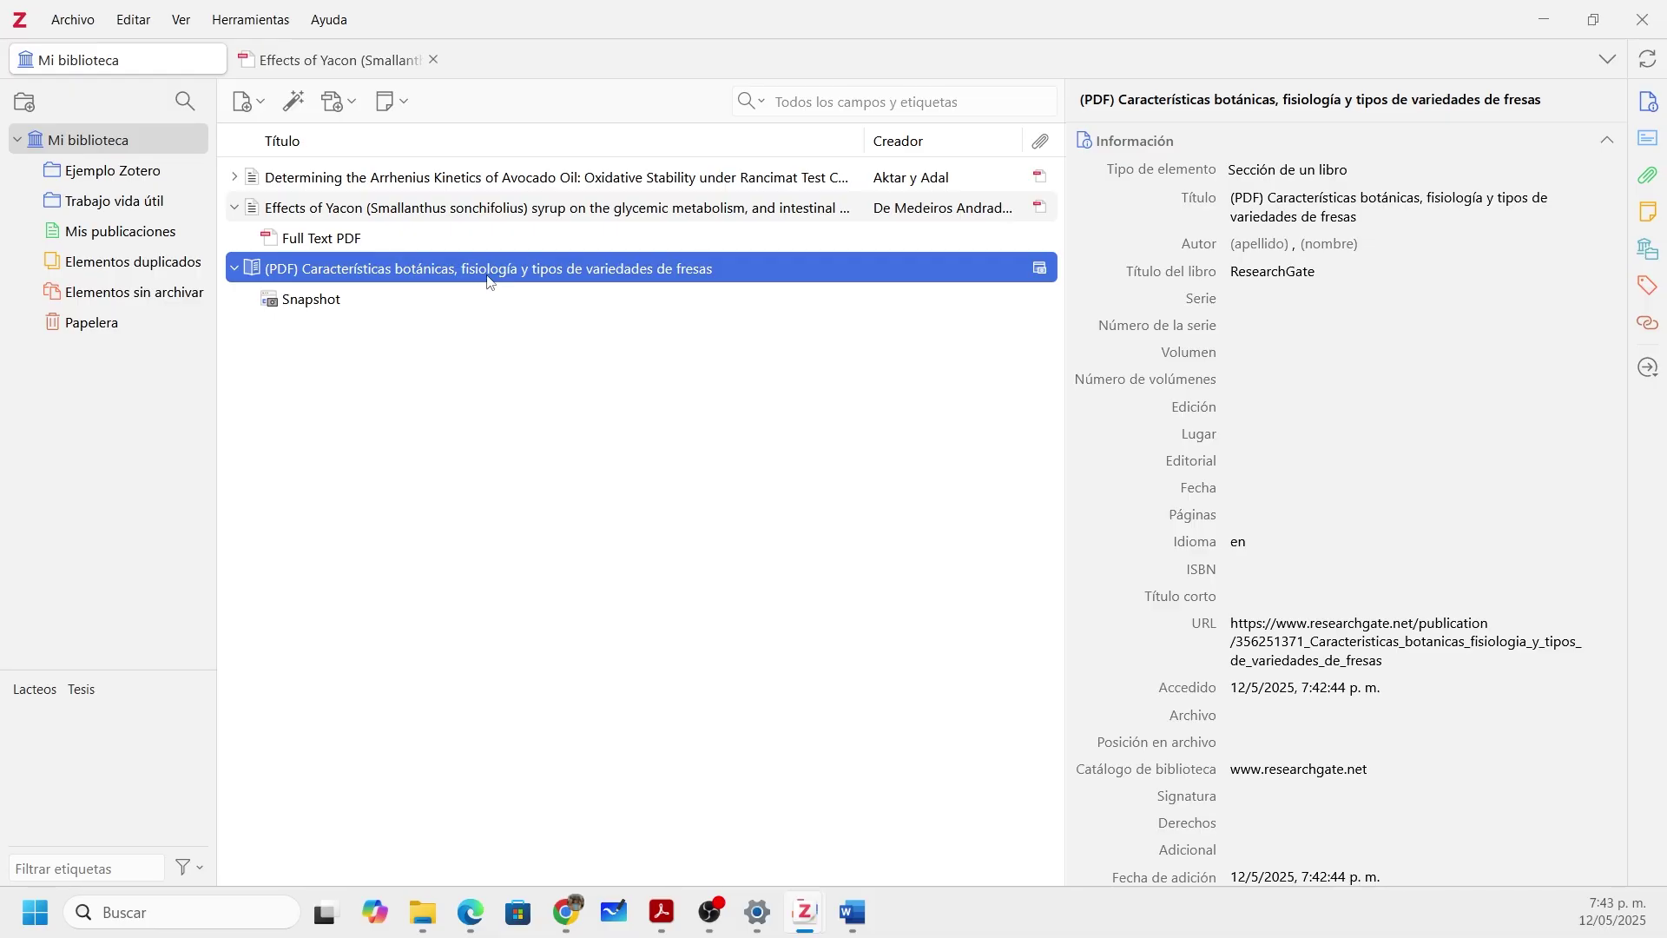
left_click(403, 309)
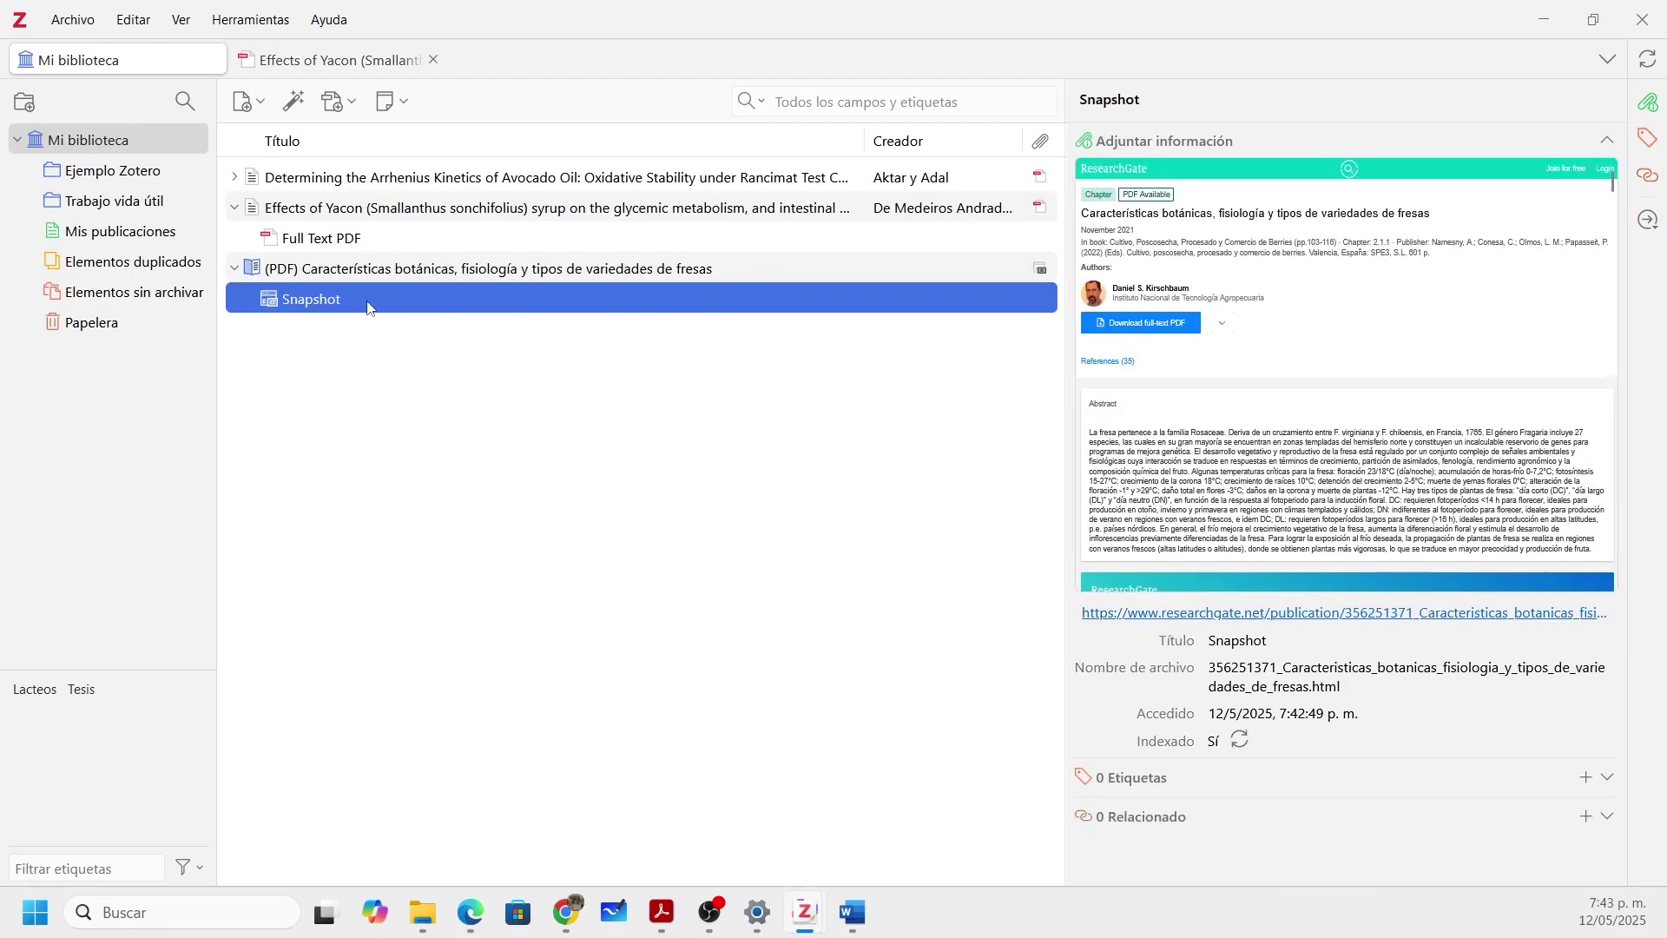